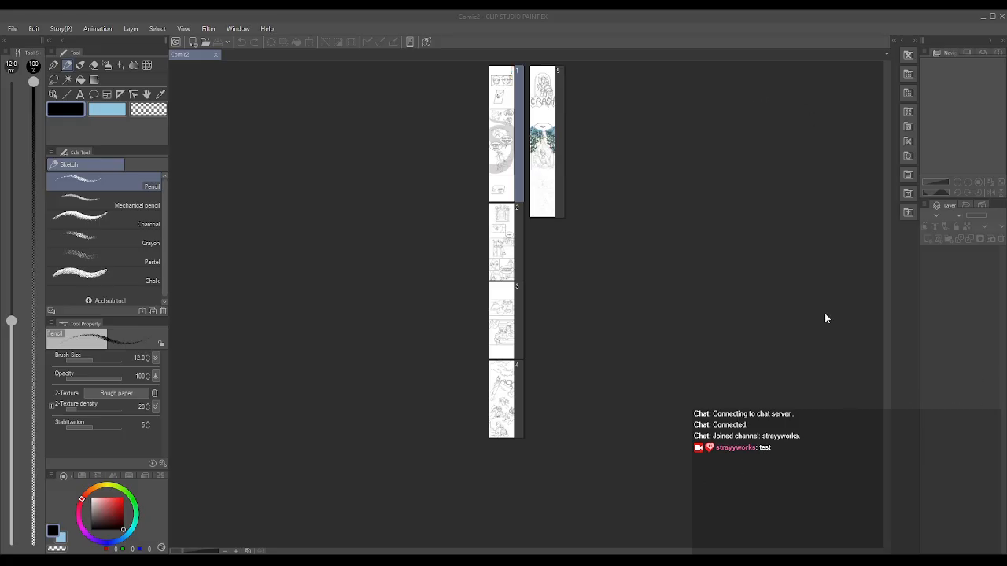
- Open page 5 of the comic and look over its CRASH panel
{"action": "left_click", "coordinate": [578, 180]}
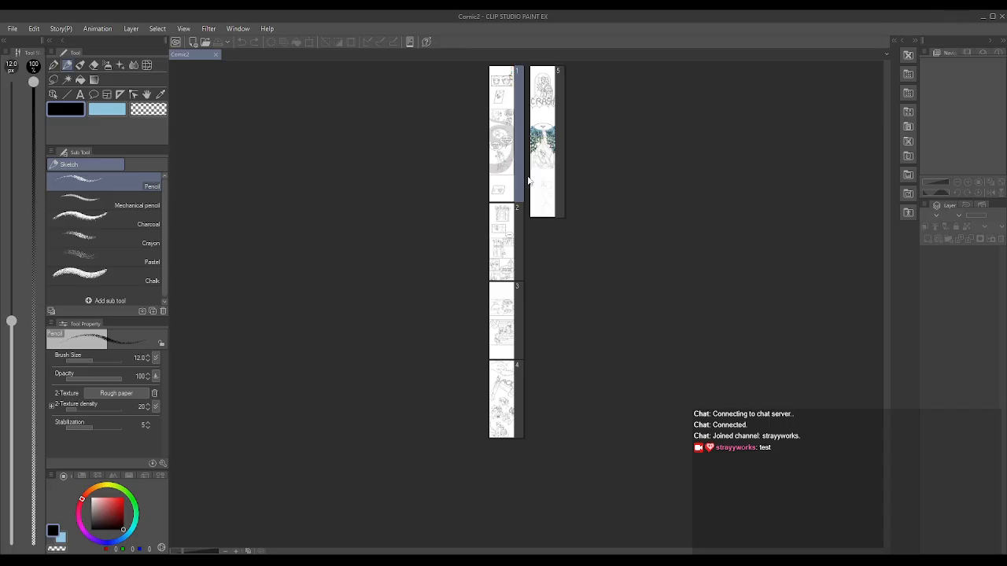
{"action": "double_click", "coordinate": [540, 172]}
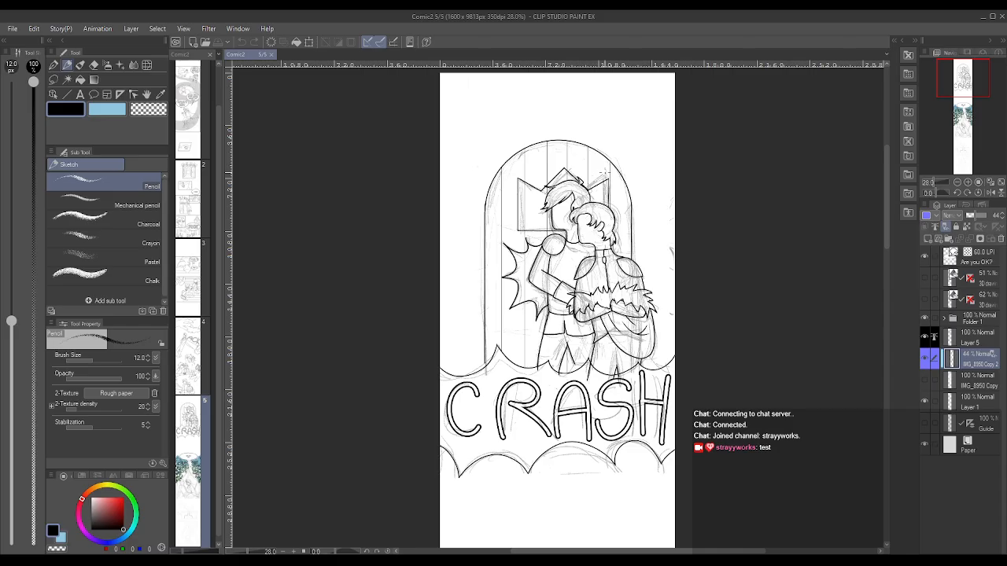
{"action": "mouse_move", "coordinate": [884, 227]}
{"action": "left_mouse_down"}
{"action": "mouse_move", "coordinate": [875, 453]}
{"action": "mouse_move", "coordinate": [865, 272]}
{"action": "left_mouse_up"}
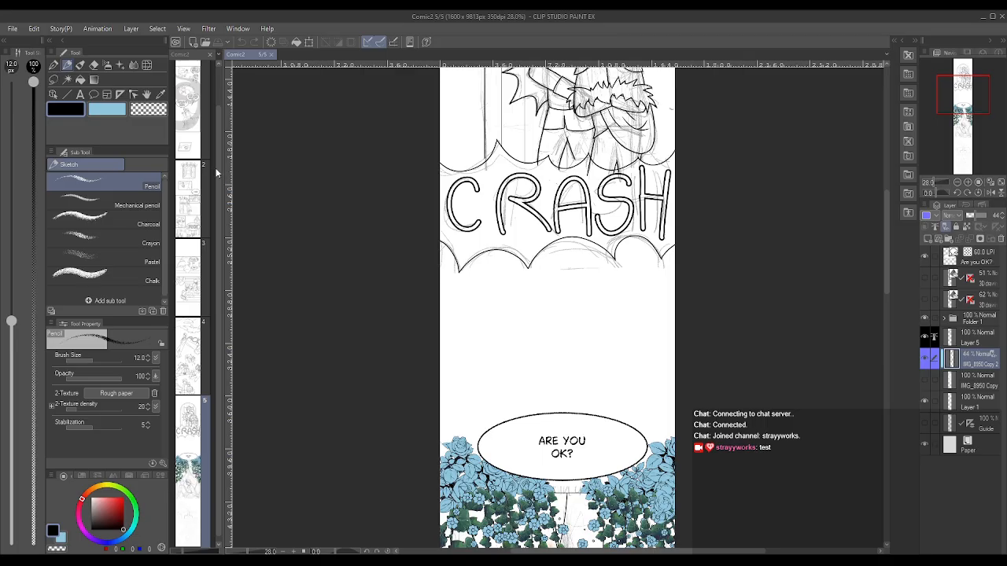
{"action": "left_click_drag", "start_coordinate": [220, 171], "coordinate": [214, 101]}
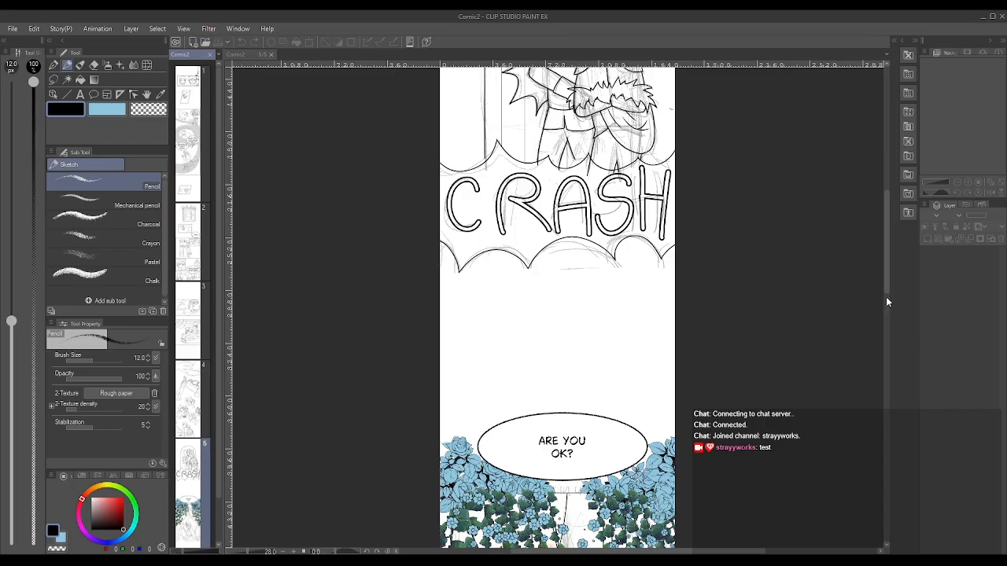
{"action": "left_click_drag", "start_coordinate": [884, 260], "coordinate": [880, 199]}
{"action": "scroll", "coordinate": [880, 201], "scroll_direction": "down", "scroll_amount": 1}
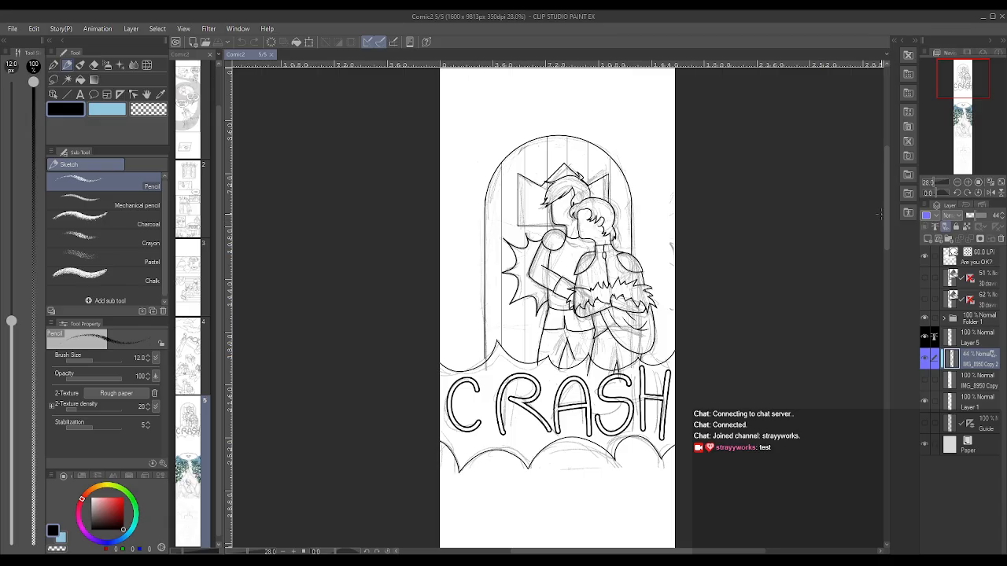
- Review the rest of page 5, from the "ARE YOU OK?" bubble through the rough sketches at the page's end
{"action": "left_click_drag", "start_coordinate": [886, 199], "coordinate": [881, 309]}
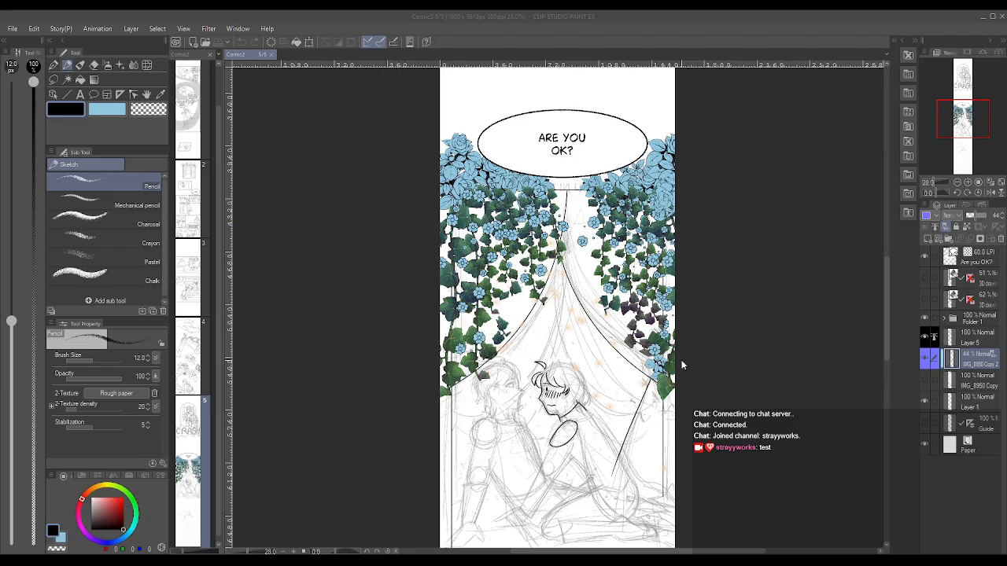
{"action": "left_click", "coordinate": [884, 308]}
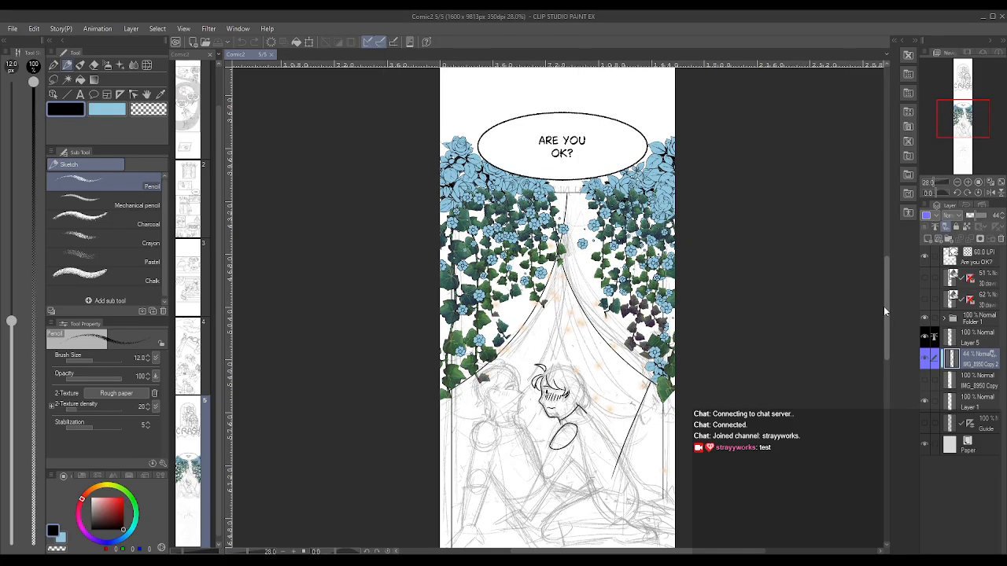
{"action": "left_click_drag", "start_coordinate": [884, 306], "coordinate": [880, 274]}
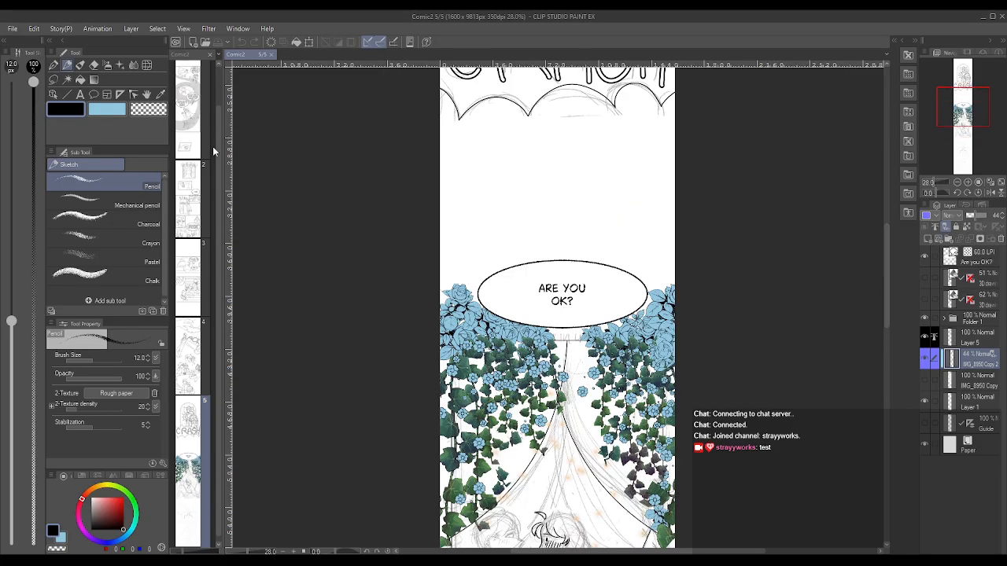
{"action": "mouse_move", "coordinate": [217, 150]}
{"action": "left_mouse_down"}
{"action": "mouse_move", "coordinate": [217, 133]}
{"action": "mouse_move", "coordinate": [217, 163]}
{"action": "left_mouse_up"}
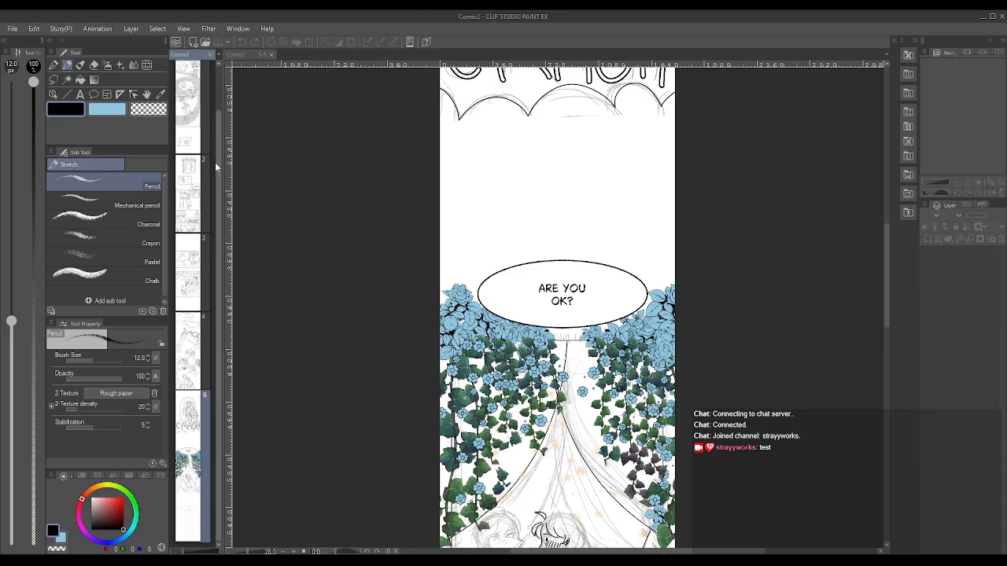
{"action": "left_click", "coordinate": [884, 262]}
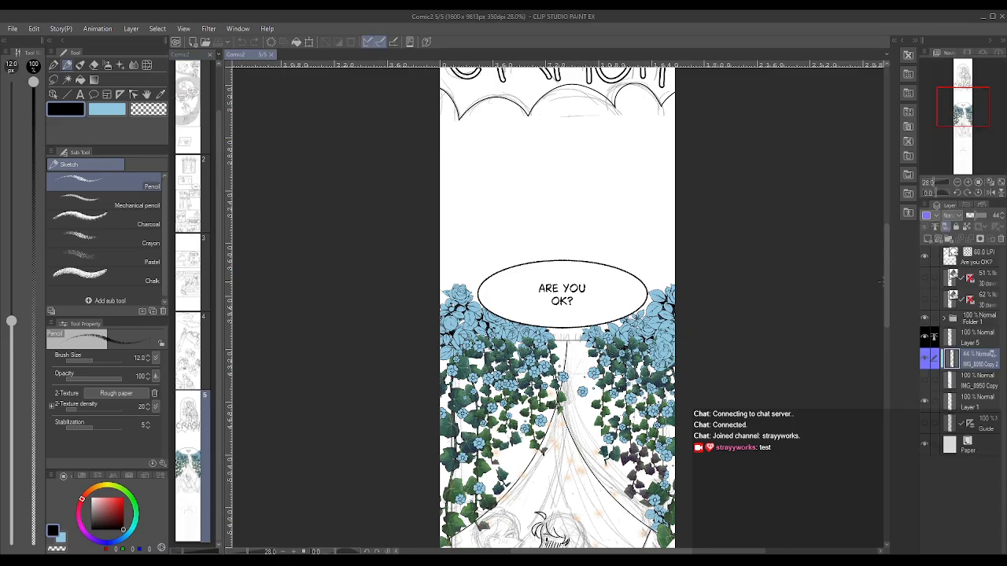
{"action": "left_click_drag", "start_coordinate": [887, 280], "coordinate": [875, 372]}
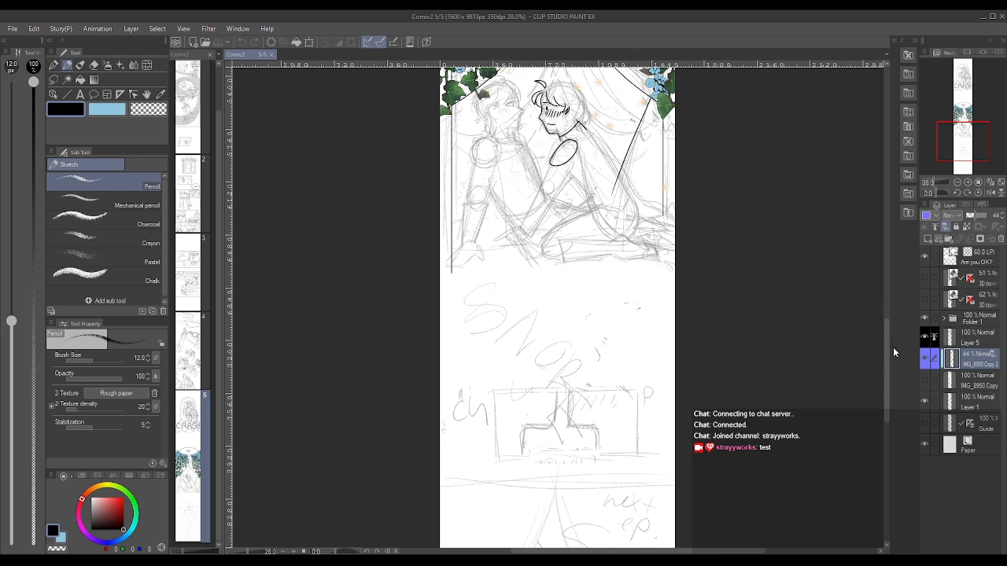
{"action": "left_click_drag", "start_coordinate": [885, 346], "coordinate": [884, 385]}
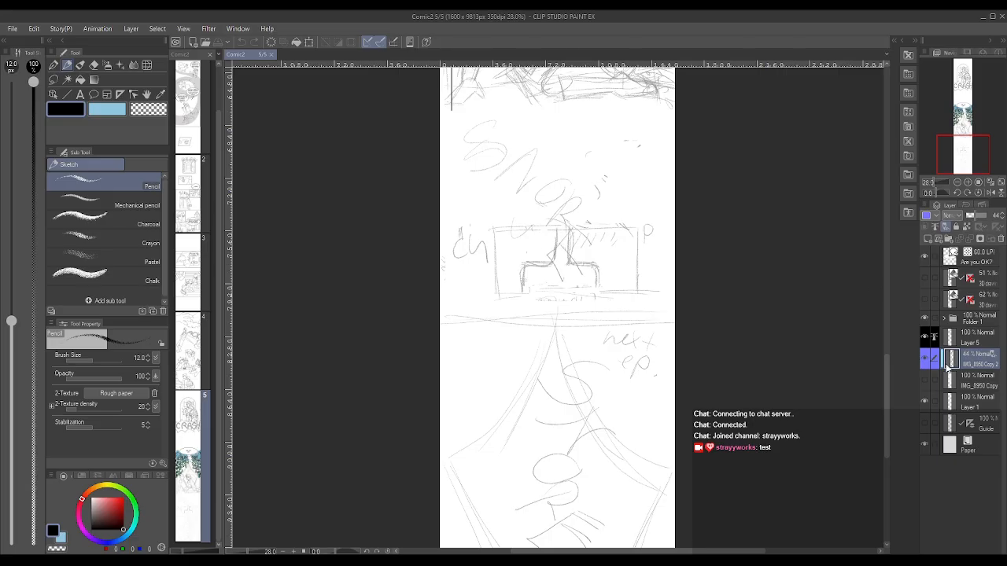
{"action": "mouse_move", "coordinate": [886, 397]}
{"action": "left_mouse_down"}
{"action": "mouse_move", "coordinate": [889, 430]}
{"action": "mouse_move", "coordinate": [863, 312]}
{"action": "mouse_move", "coordinate": [846, 390]}
{"action": "left_mouse_up"}
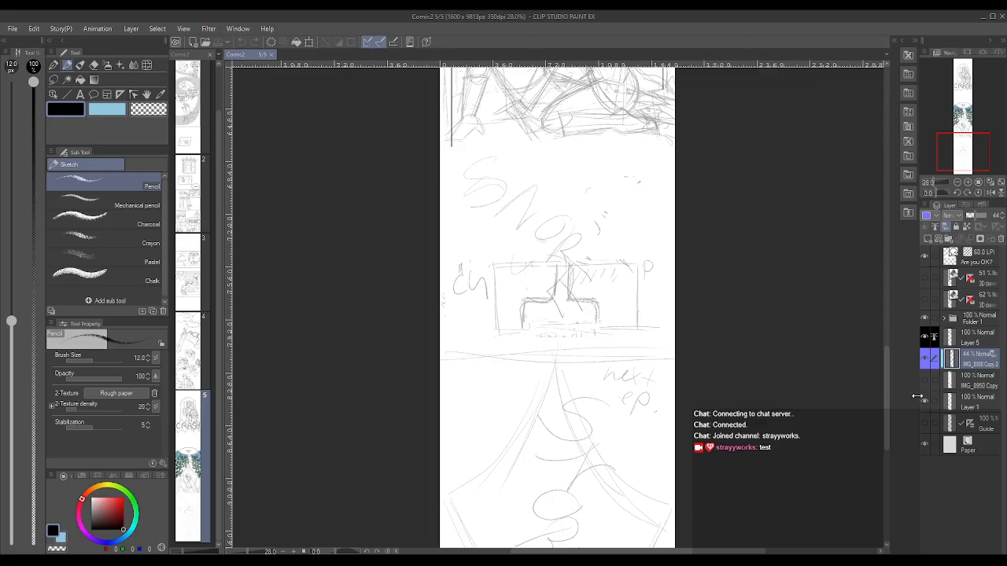
{"action": "mouse_move", "coordinate": [885, 394]}
{"action": "left_mouse_down"}
{"action": "mouse_move", "coordinate": [885, 410]}
{"action": "mouse_move", "coordinate": [881, 379]}
{"action": "left_mouse_up"}
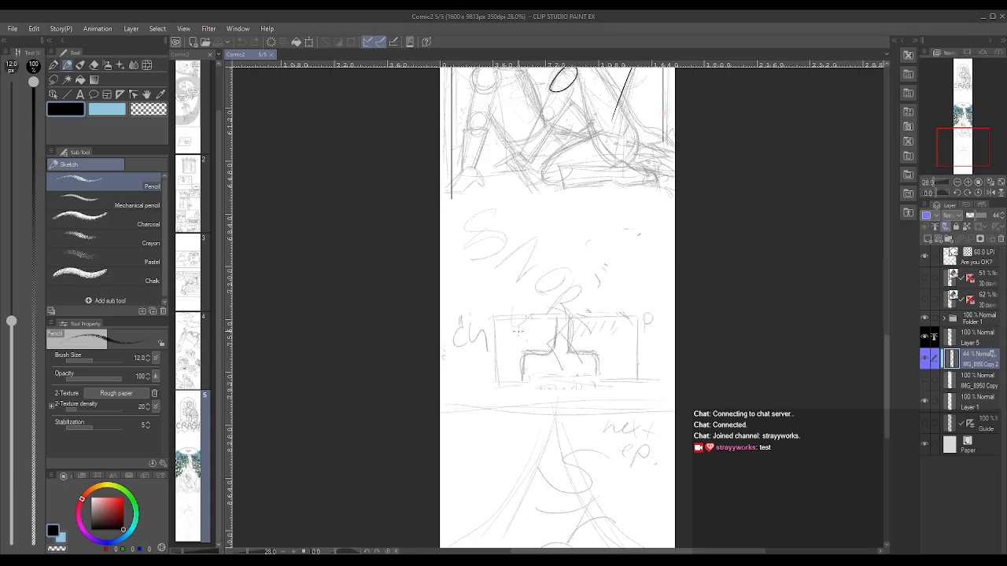
{"action": "mouse_move", "coordinate": [892, 375]}
{"action": "left_mouse_down"}
{"action": "mouse_move", "coordinate": [886, 368]}
{"action": "mouse_move", "coordinate": [881, 411]}
{"action": "left_mouse_up"}
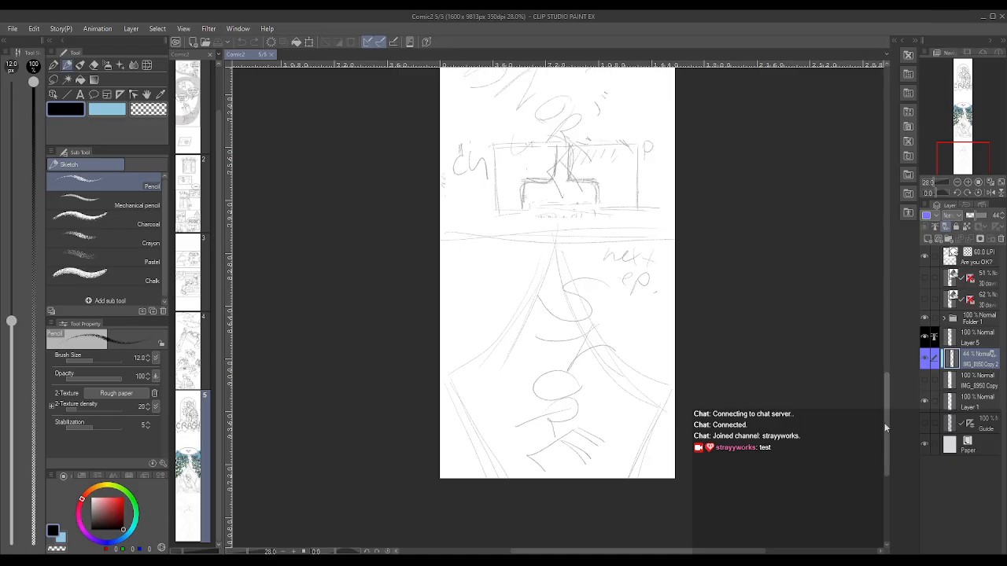
{"action": "left_click_drag", "start_coordinate": [884, 428], "coordinate": [884, 386]}
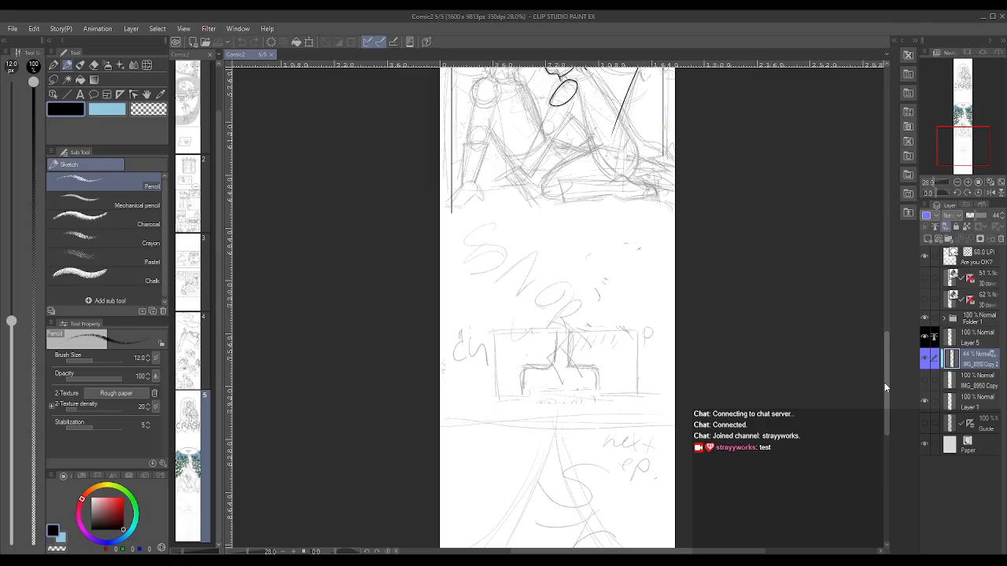
{"action": "left_click_drag", "start_coordinate": [884, 383], "coordinate": [878, 332]}
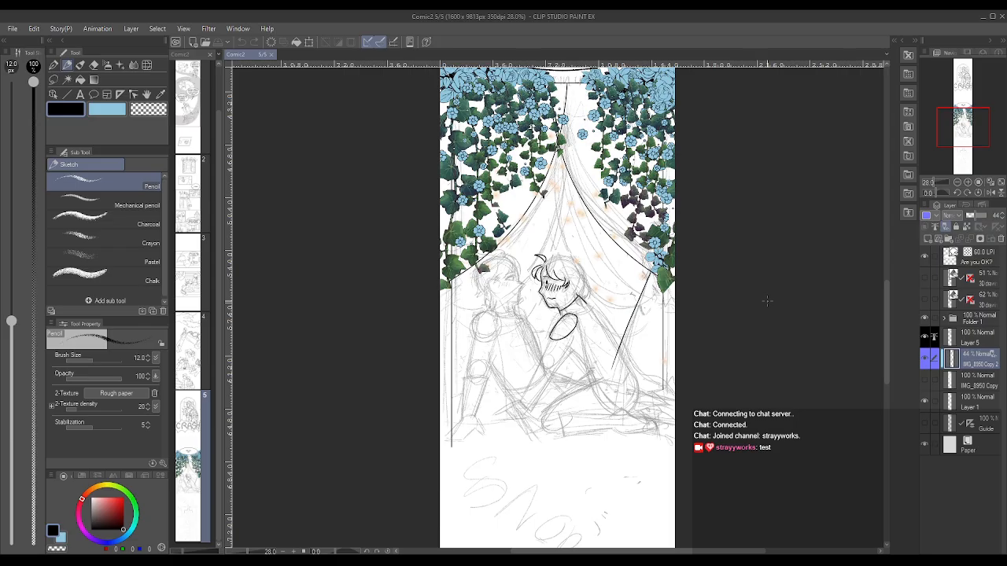
- Examine the curtain panel up close at 50% zoom, from the sketched couple up to the ivy, flowers and speech bubble
{"action": "scroll", "coordinate": [767, 300], "scroll_direction": "up", "scroll_amount": 3}
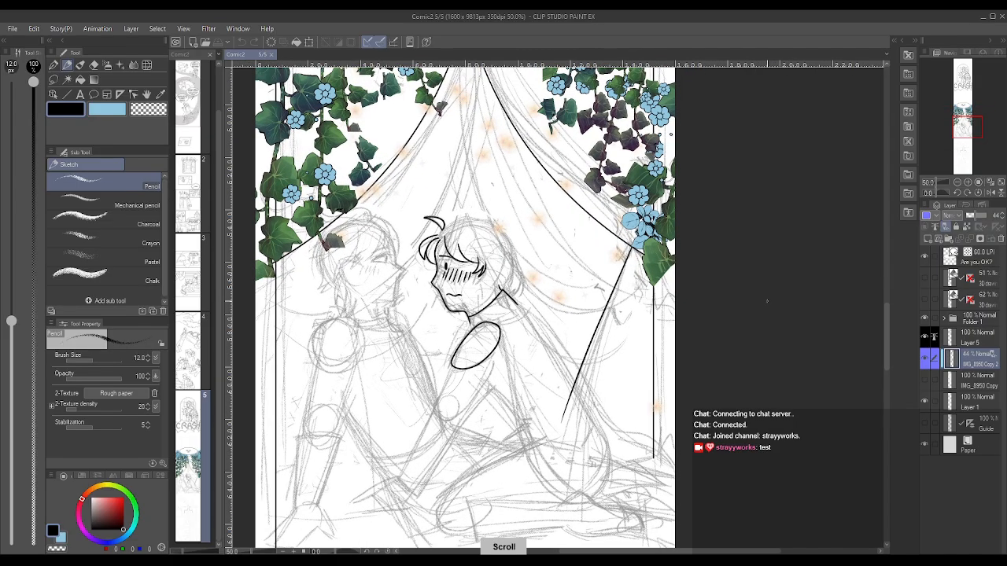
{"action": "left_click_drag", "start_coordinate": [574, 552], "coordinate": [534, 551]}
{"action": "left_click_drag", "start_coordinate": [887, 357], "coordinate": [881, 368]}
{"action": "left_click_drag", "start_coordinate": [723, 549], "coordinate": [694, 543]}
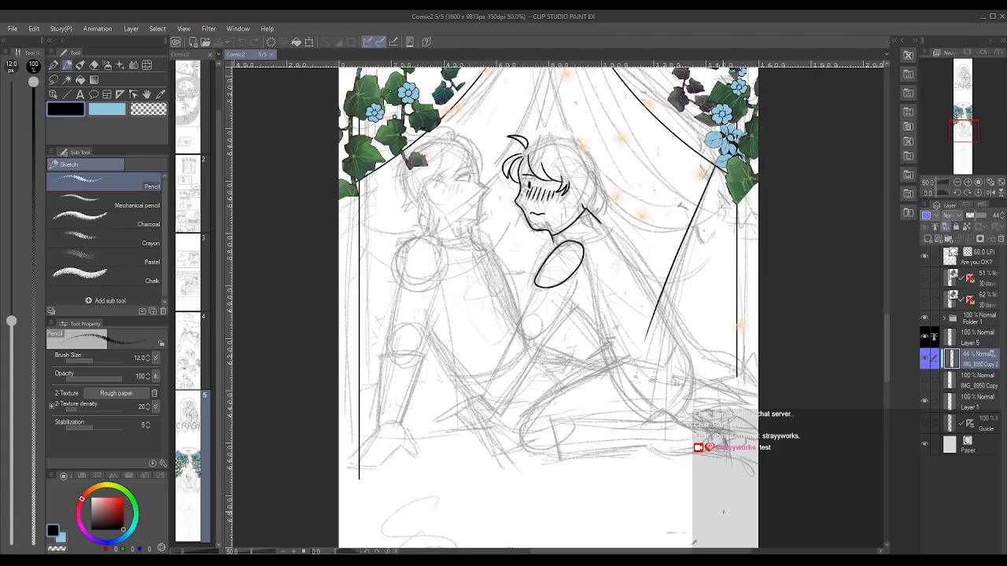
{"action": "scroll", "coordinate": [884, 370], "scroll_direction": "up", "scroll_amount": 4}
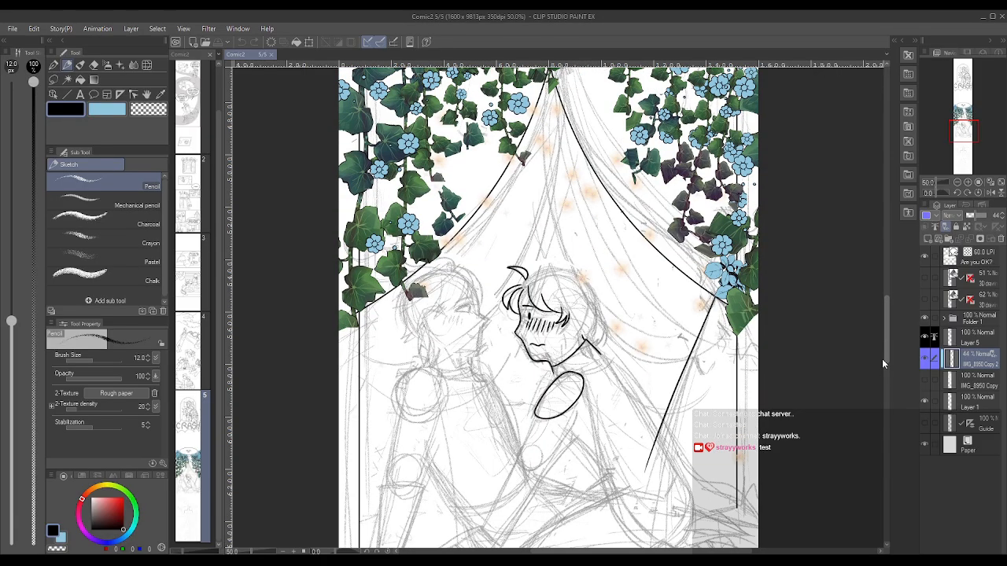
{"action": "scroll", "coordinate": [881, 358], "scroll_direction": "up", "scroll_amount": 3}
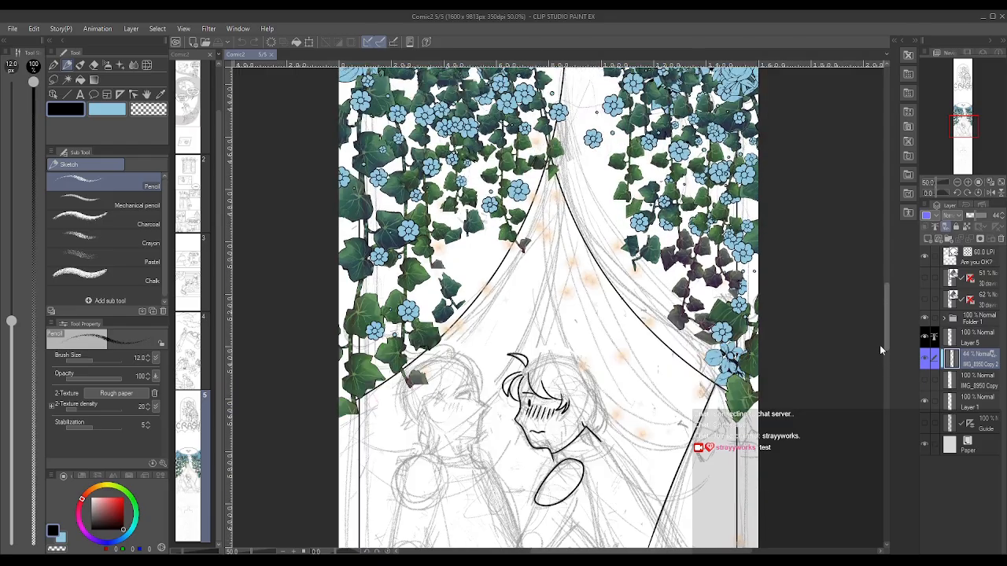
{"action": "scroll", "coordinate": [879, 346], "scroll_direction": "up", "scroll_amount": 3}
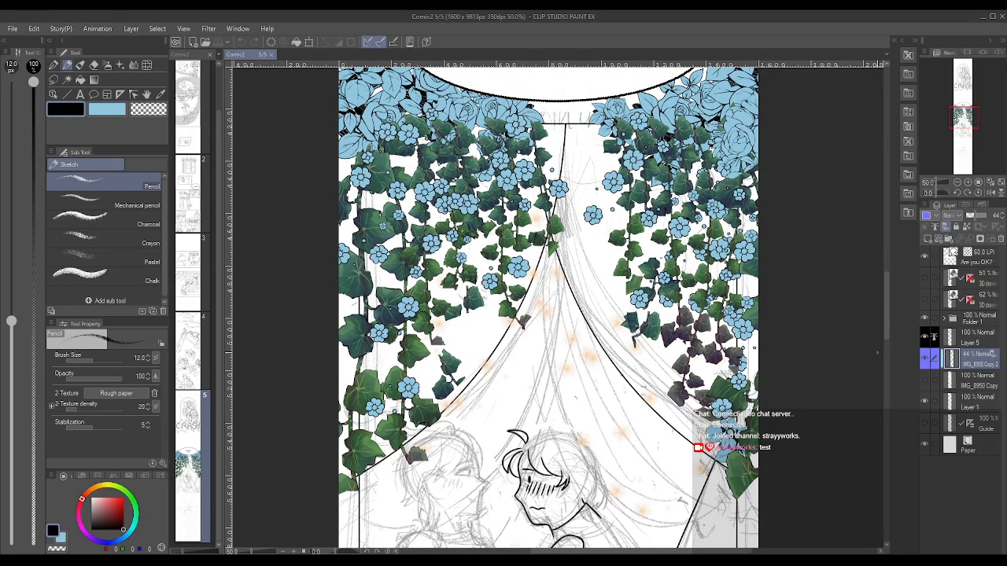
{"action": "scroll", "coordinate": [884, 330], "scroll_direction": "up", "scroll_amount": 4}
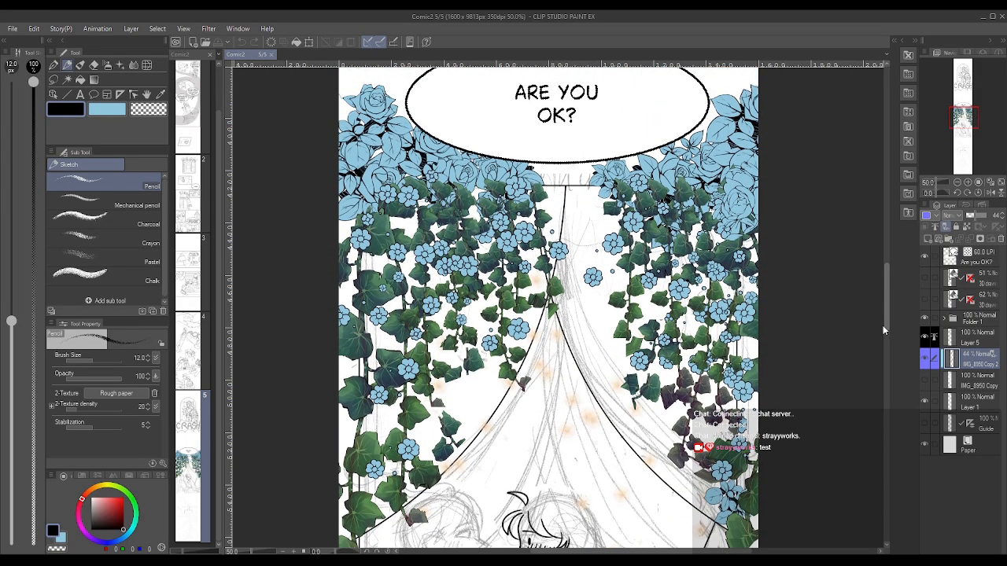
{"action": "scroll", "coordinate": [883, 330], "scroll_direction": "down", "scroll_amount": 1}
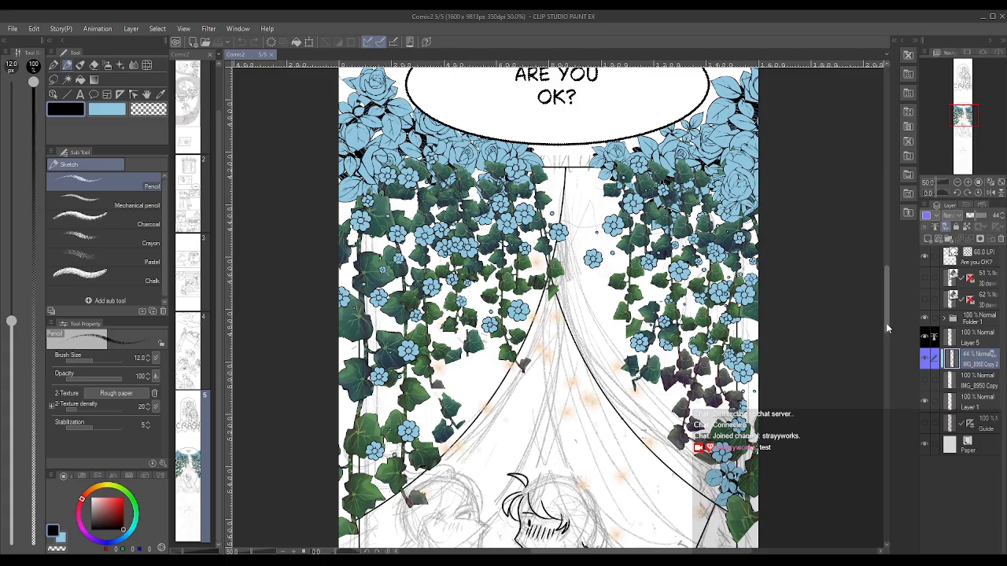
{"action": "mouse_move", "coordinate": [885, 323]}
{"action": "left_mouse_down"}
{"action": "mouse_move", "coordinate": [883, 335]}
{"action": "mouse_move", "coordinate": [883, 322]}
{"action": "left_mouse_up"}
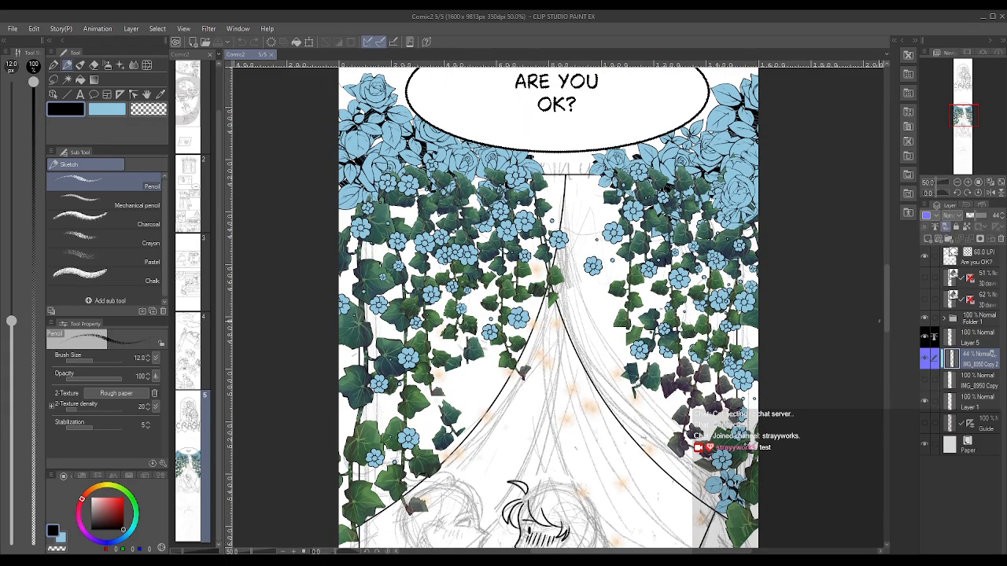
- Toggle the visibility of the IMG_8950 Copy 2 sketch layer, Layer 5 and Folder 1 to check what each contains
{"action": "left_click", "coordinate": [925, 363]}
{"action": "left_click", "coordinate": [925, 363]}
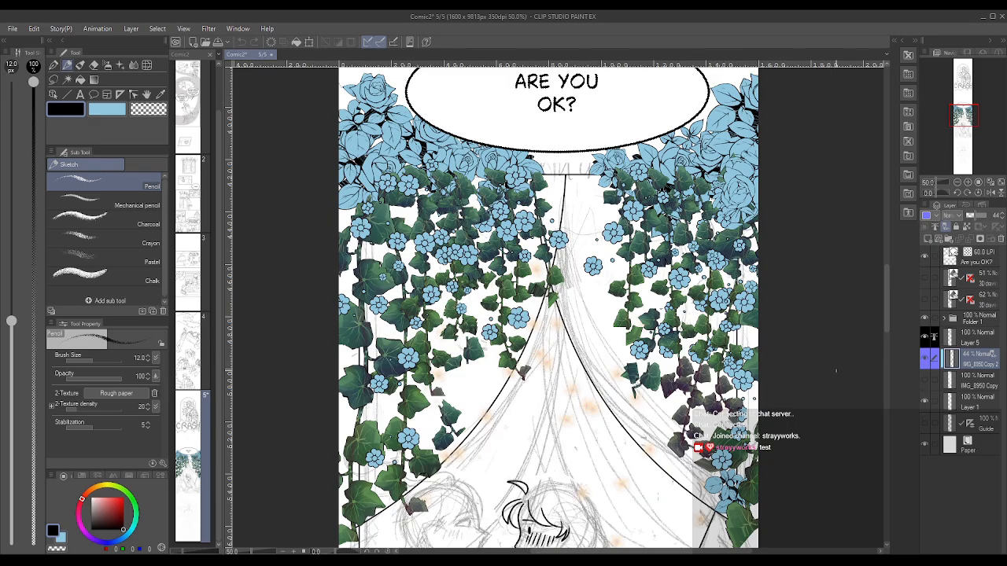
{"action": "left_click", "coordinate": [958, 183]}
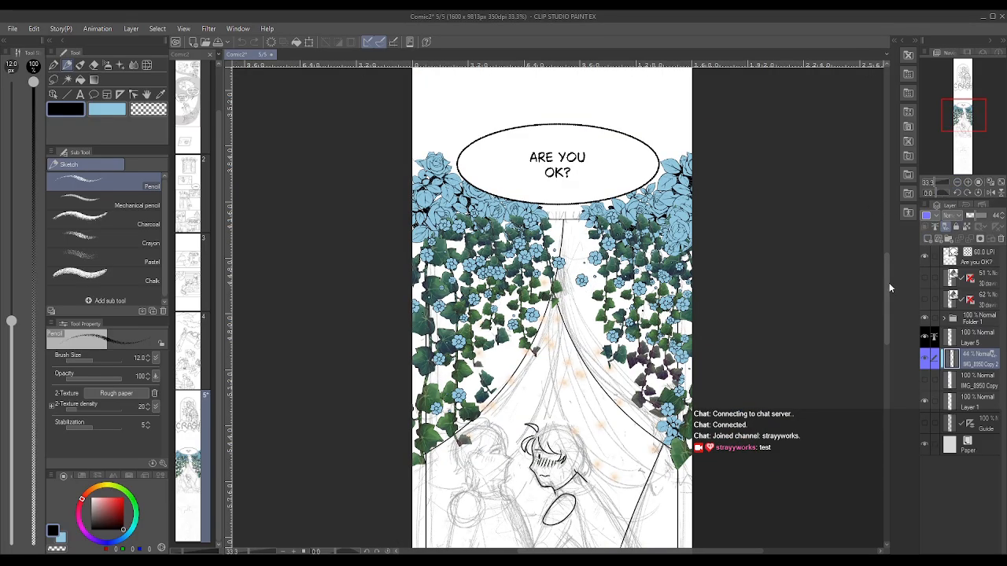
{"action": "mouse_move", "coordinate": [888, 282]}
{"action": "left_mouse_down"}
{"action": "mouse_move", "coordinate": [883, 298]}
{"action": "mouse_move", "coordinate": [882, 287]}
{"action": "left_mouse_up"}
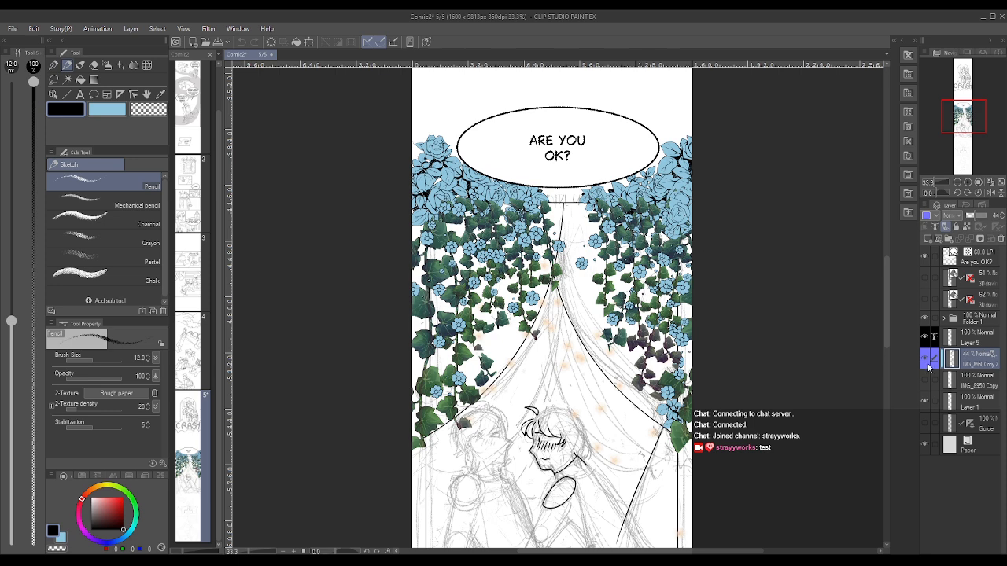
{"action": "left_click", "coordinate": [924, 337]}
{"action": "left_click", "coordinate": [925, 338]}
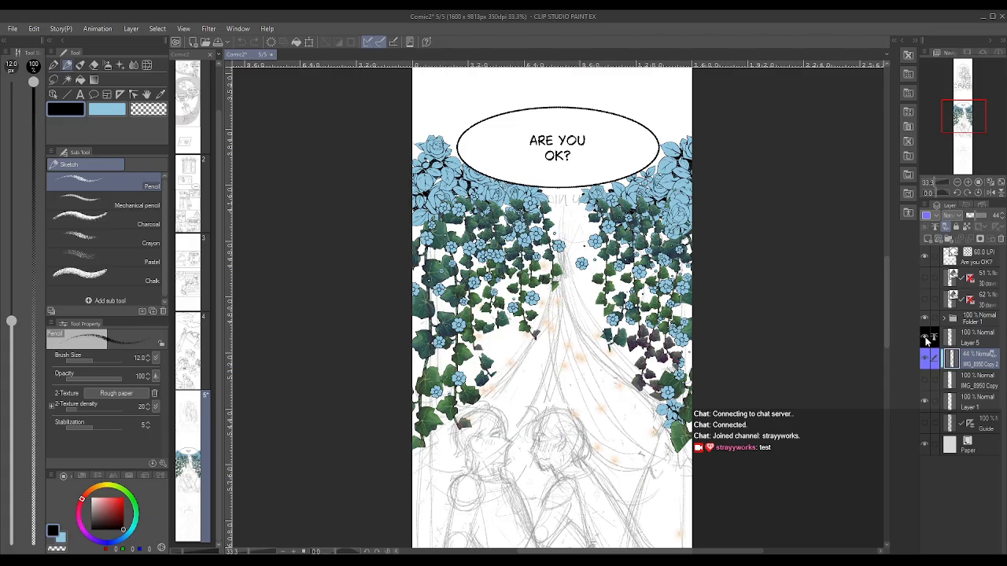
{"action": "left_click", "coordinate": [923, 318]}
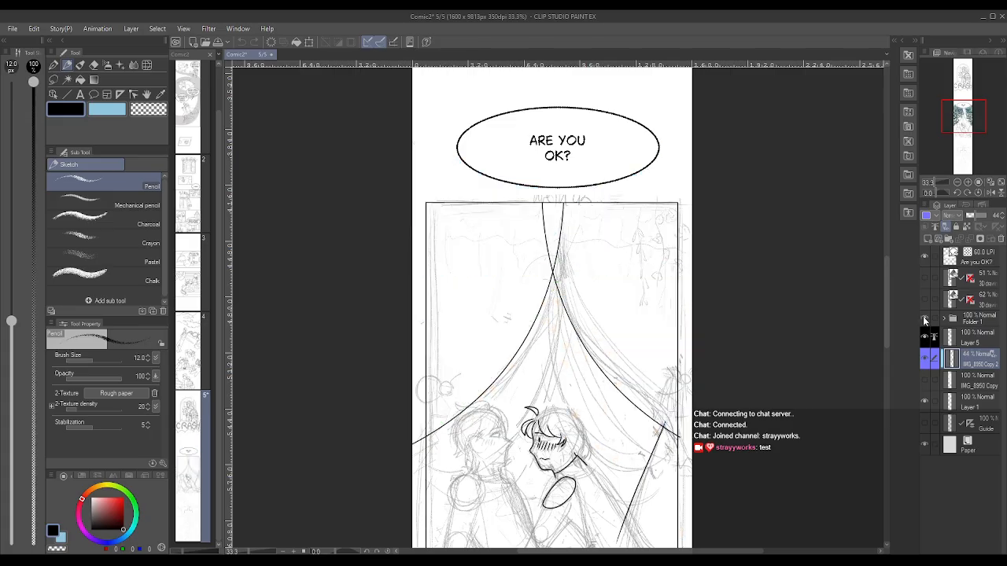
{"action": "left_click", "coordinate": [922, 316]}
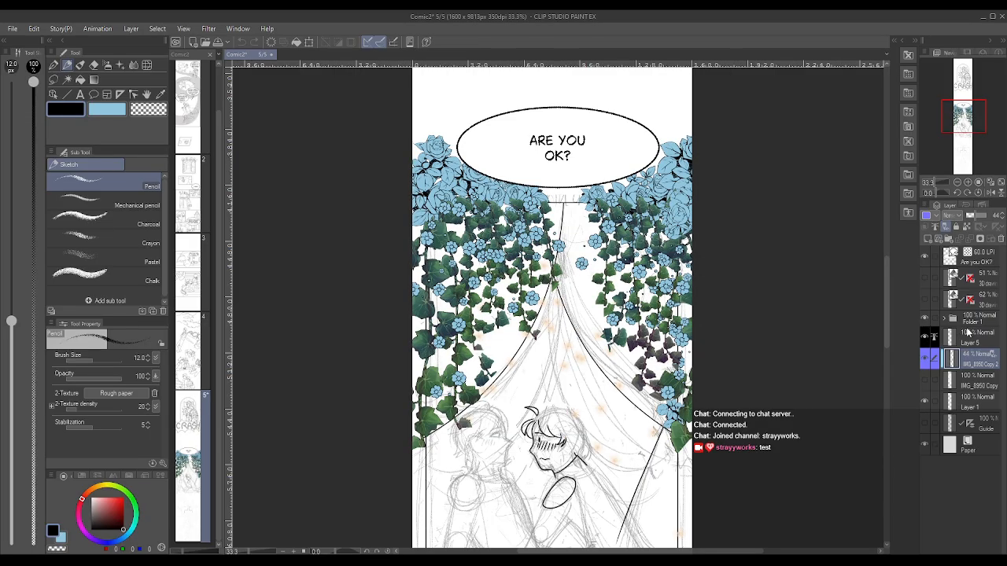
{"action": "left_click", "coordinate": [924, 317]}
{"action": "left_click", "coordinate": [924, 317]}
- Lower the opacity of Folder 1, which holds the ivy and flowers, to 26%
{"action": "left_click", "coordinate": [969, 319]}
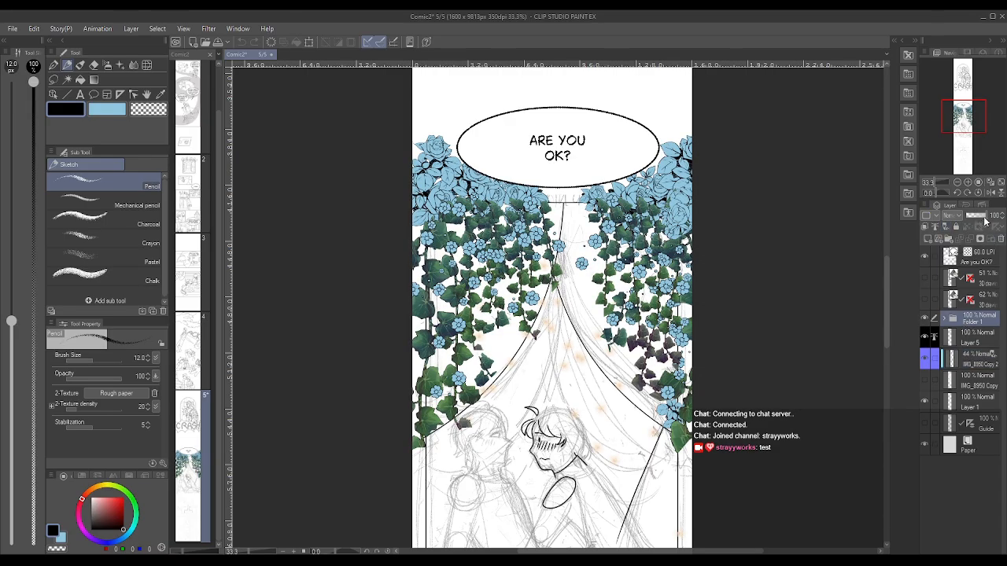
{"action": "left_click_drag", "start_coordinate": [982, 219], "coordinate": [971, 219]}
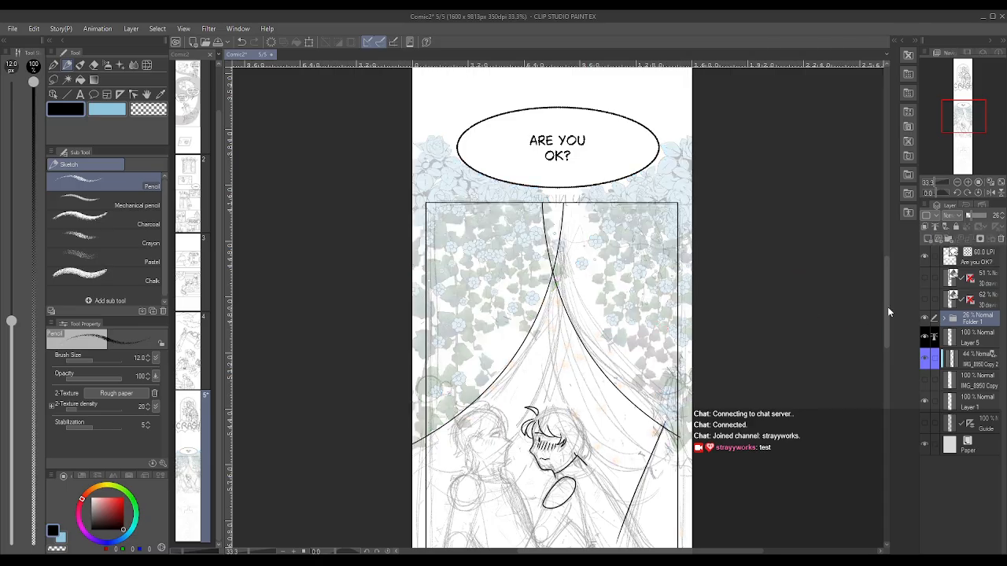
{"action": "mouse_move", "coordinate": [887, 307]}
{"action": "left_mouse_down"}
{"action": "mouse_move", "coordinate": [883, 319]}
{"action": "mouse_move", "coordinate": [876, 308]}
{"action": "left_mouse_up"}
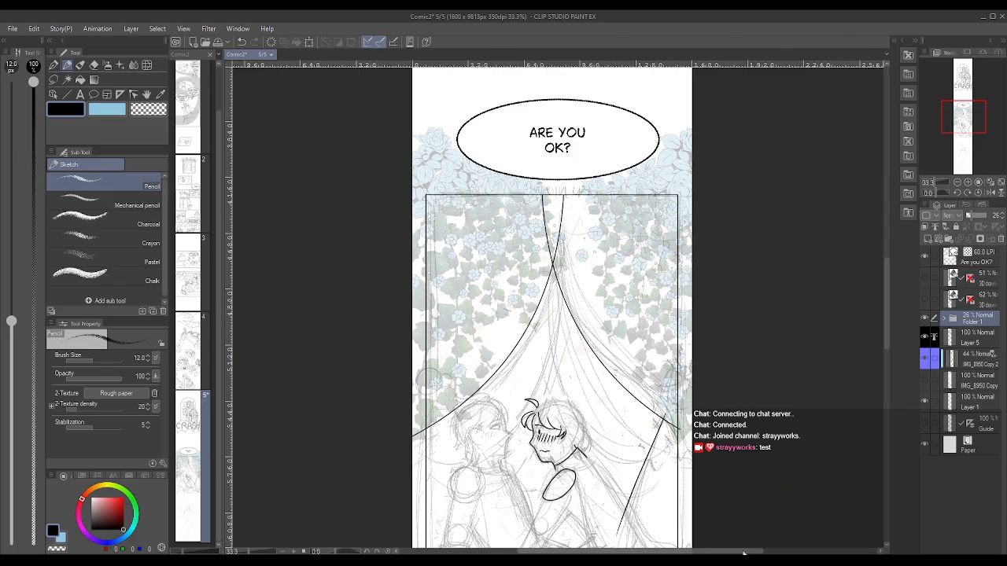
{"action": "left_click_drag", "start_coordinate": [742, 539], "coordinate": [760, 539]}
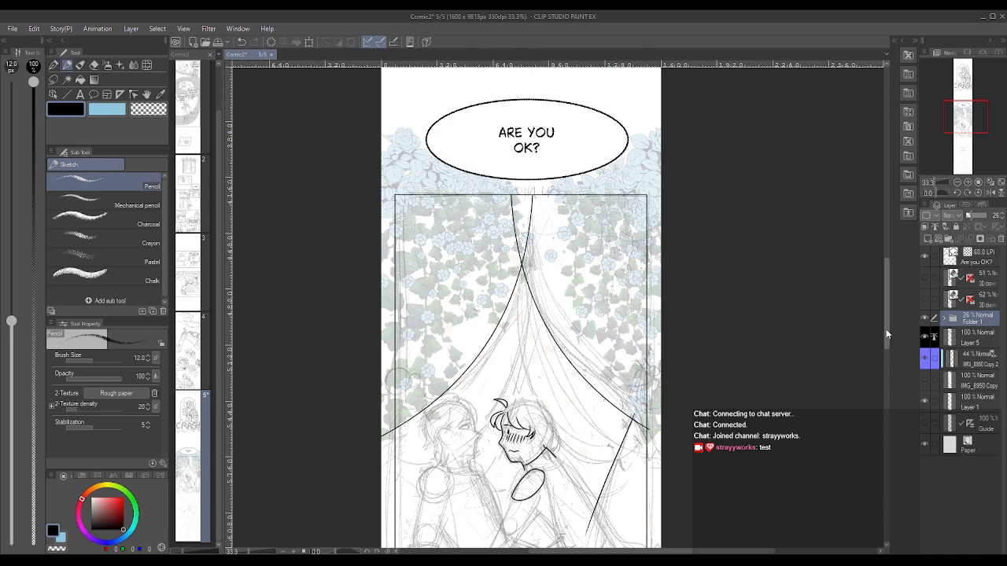
- Bring up the ref.jfif canopy bed reference photo in the Photos viewer over the comic page
{"action": "left_click_drag", "start_coordinate": [886, 328], "coordinate": [881, 360]}
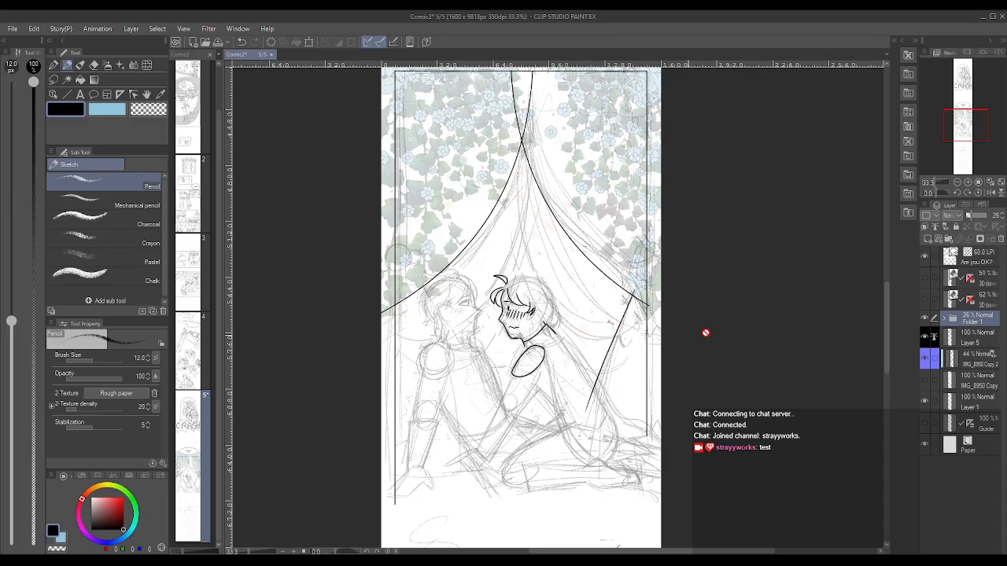
{"action": "left_click_drag", "start_coordinate": [885, 365], "coordinate": [887, 361]}
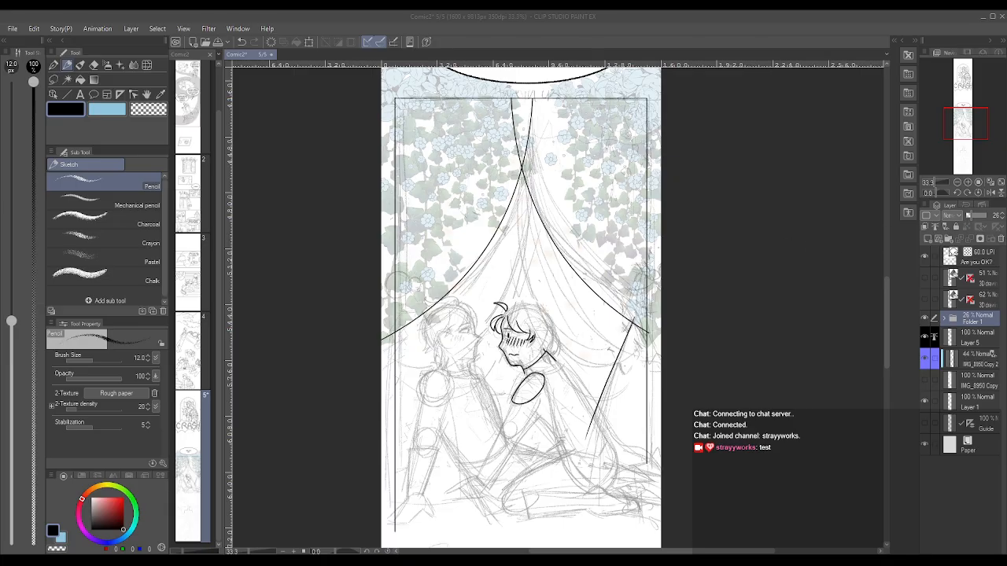
{"action": "key", "text": "alt+Tab"}
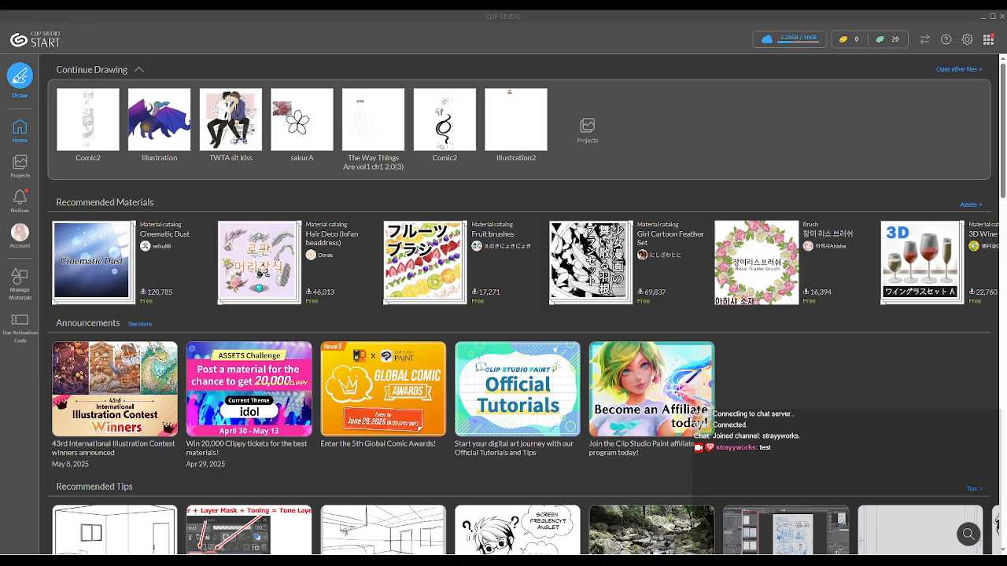
{"action": "left_click_drag", "start_coordinate": [1006, 118], "coordinate": [760, 144]}
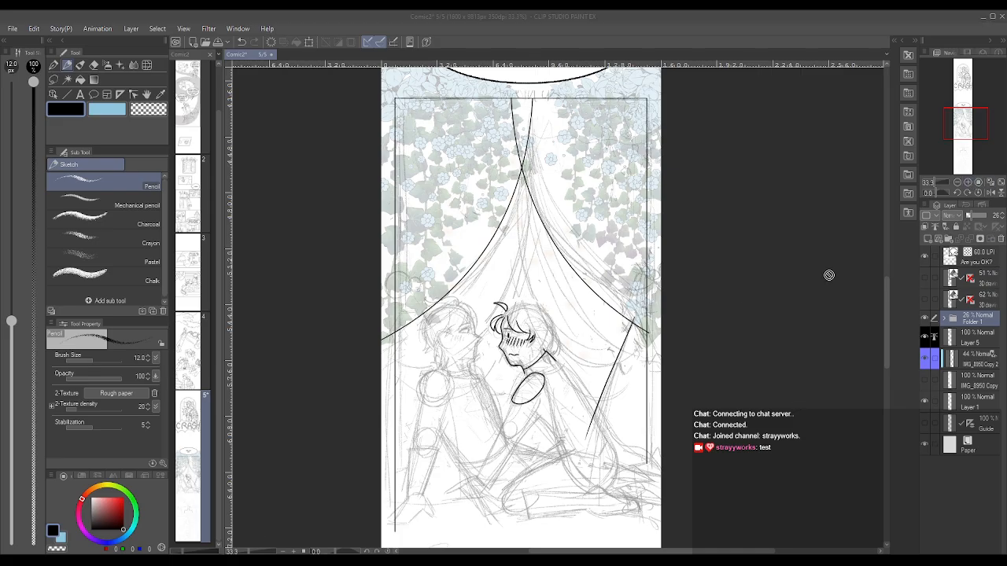
{"action": "left_click", "coordinate": [301, 560]}
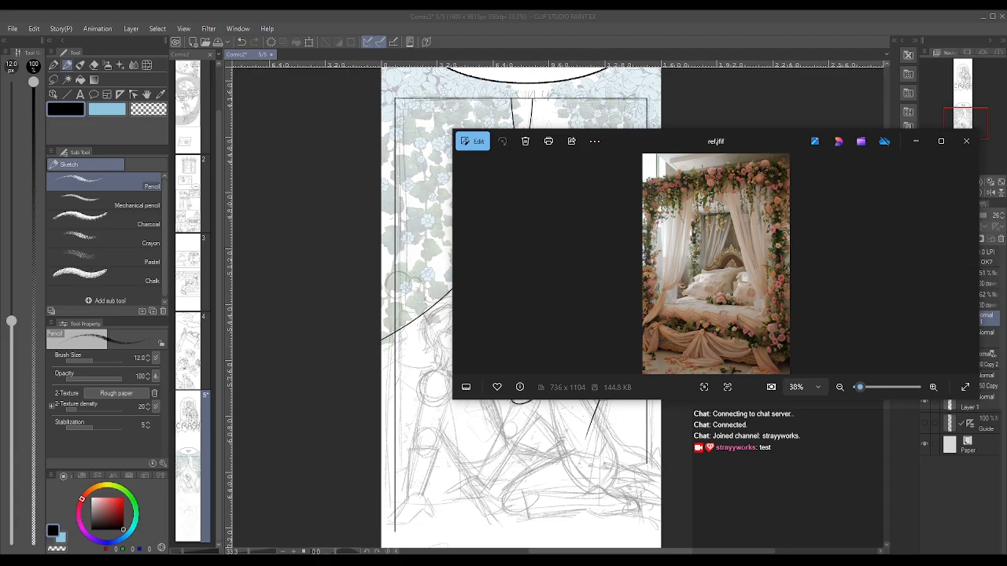
{"action": "left_click", "coordinate": [301, 560]}
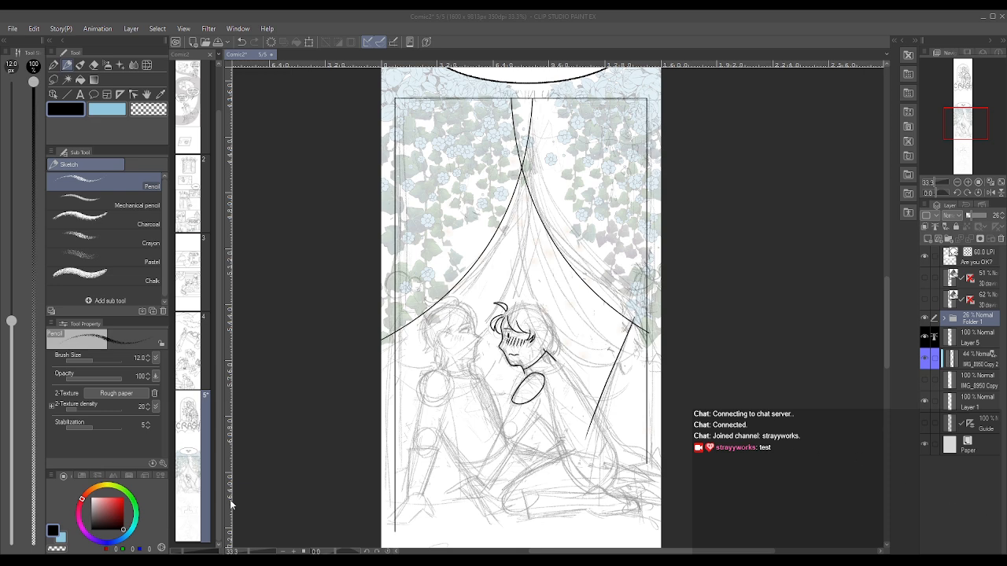
{"action": "left_click", "coordinate": [301, 560]}
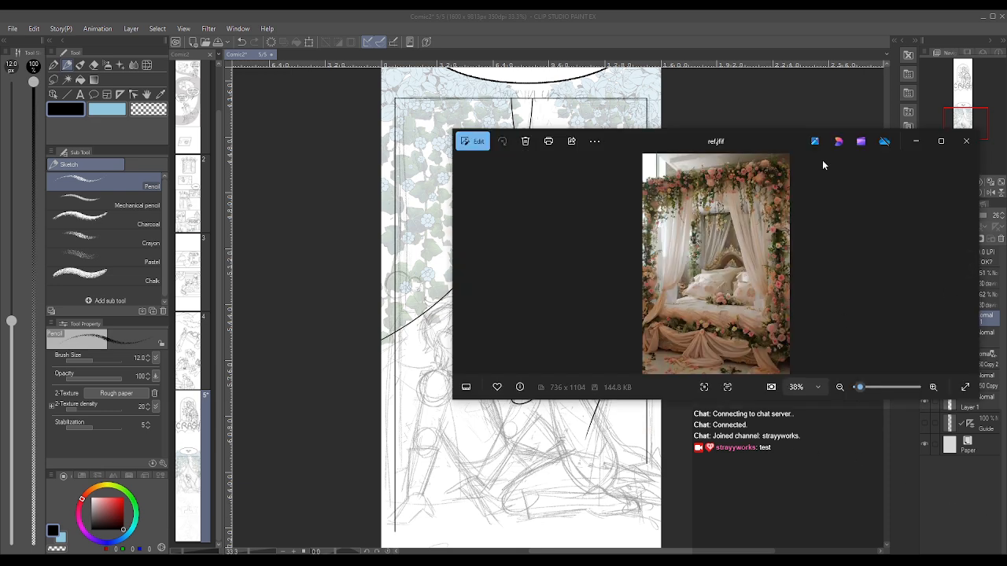
- Narrow the ref.jfif photo window to a portrait shape and place it beside the comic page
{"action": "left_click_drag", "start_coordinate": [759, 140], "coordinate": [671, 171]}
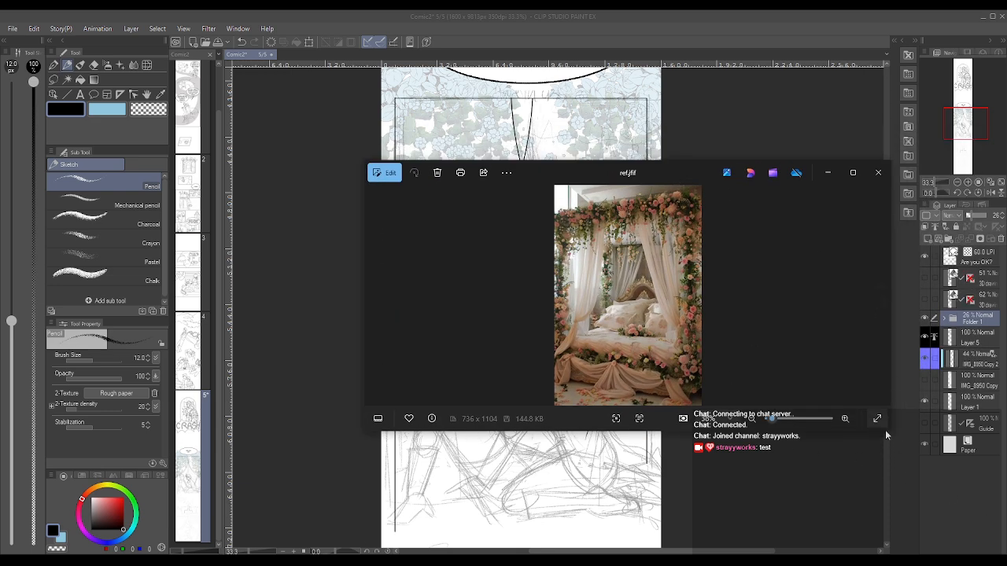
{"action": "left_click_drag", "start_coordinate": [888, 431], "coordinate": [604, 511]}
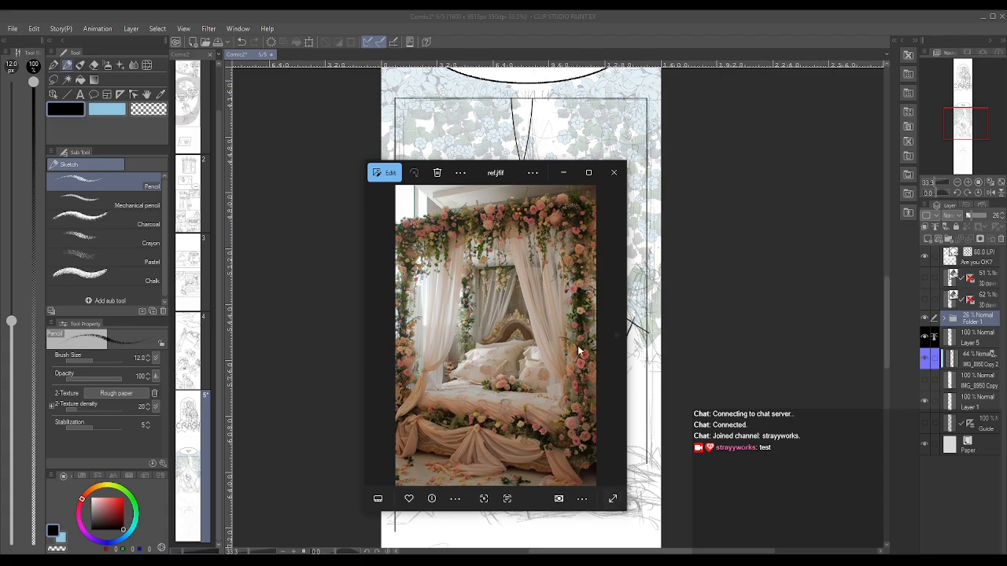
{"action": "left_click_drag", "start_coordinate": [509, 180], "coordinate": [228, 127]}
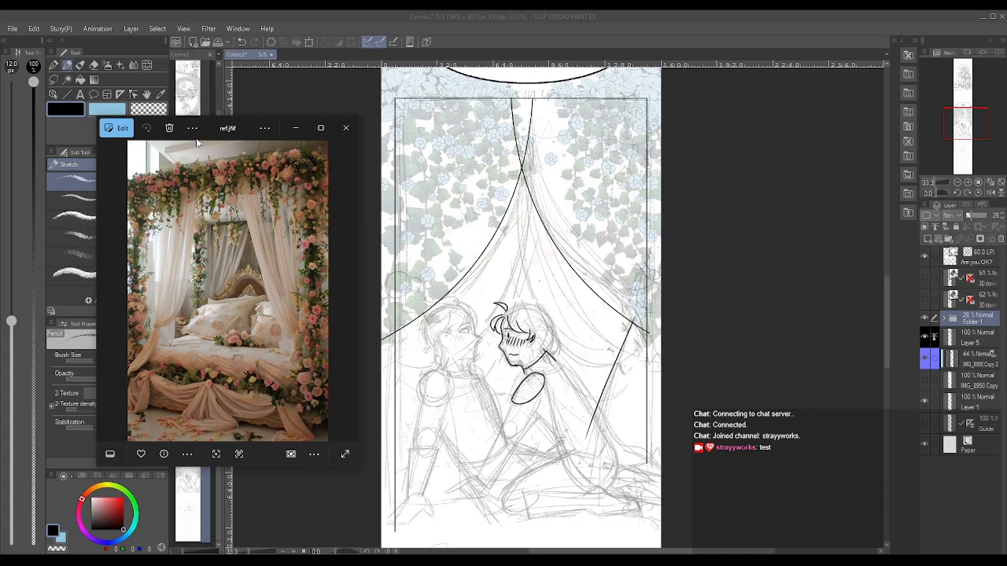
{"action": "right_click", "coordinate": [234, 188]}
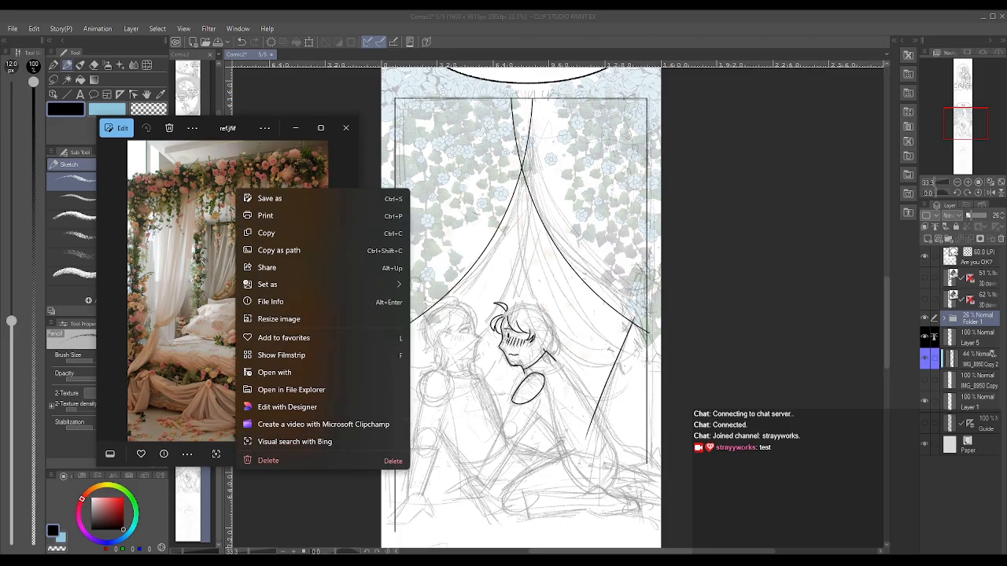
{"action": "key", "text": "Escape"}
{"action": "right_click", "coordinate": [245, 560]}
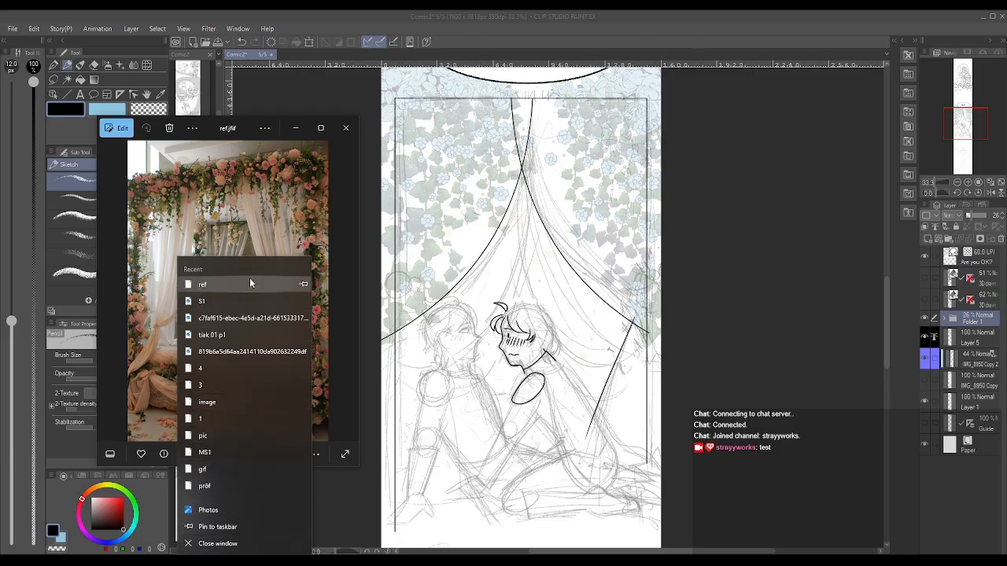
{"action": "left_click", "coordinate": [264, 127]}
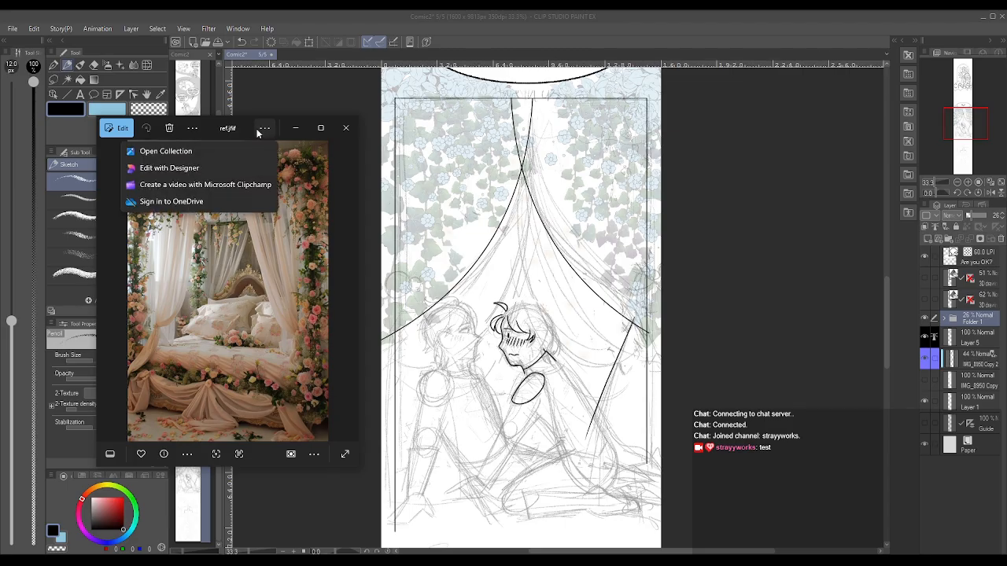
{"action": "mouse_move", "coordinate": [245, 129]}
{"action": "left_mouse_down"}
{"action": "mouse_move", "coordinate": [355, 168]}
{"action": "mouse_move", "coordinate": [254, 139]}
{"action": "left_mouse_up"}
{"action": "left_click", "coordinate": [393, 258]}
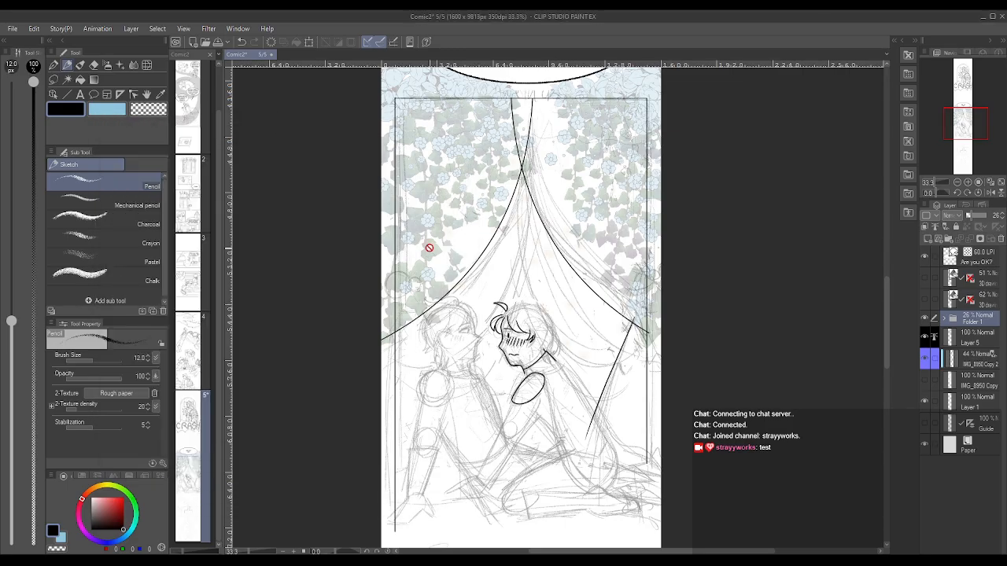
- Tile the Clip Studio Paint window and the ref.jfif photo side by side, giving the drawing window about three quarters of the width
{"action": "key", "text": "alt+Tab"}
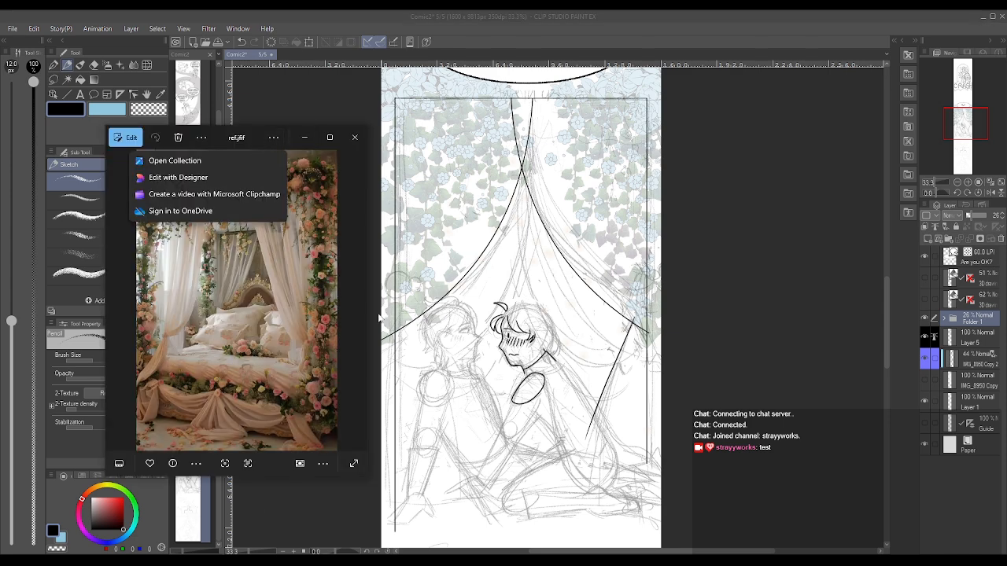
{"action": "left_click", "coordinate": [346, 301]}
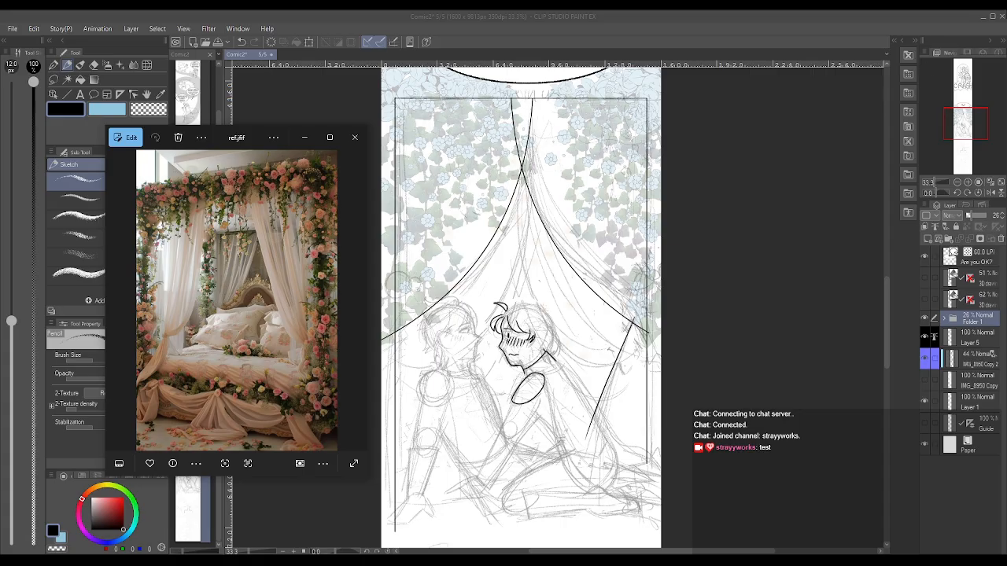
{"action": "left_click", "coordinate": [992, 17]}
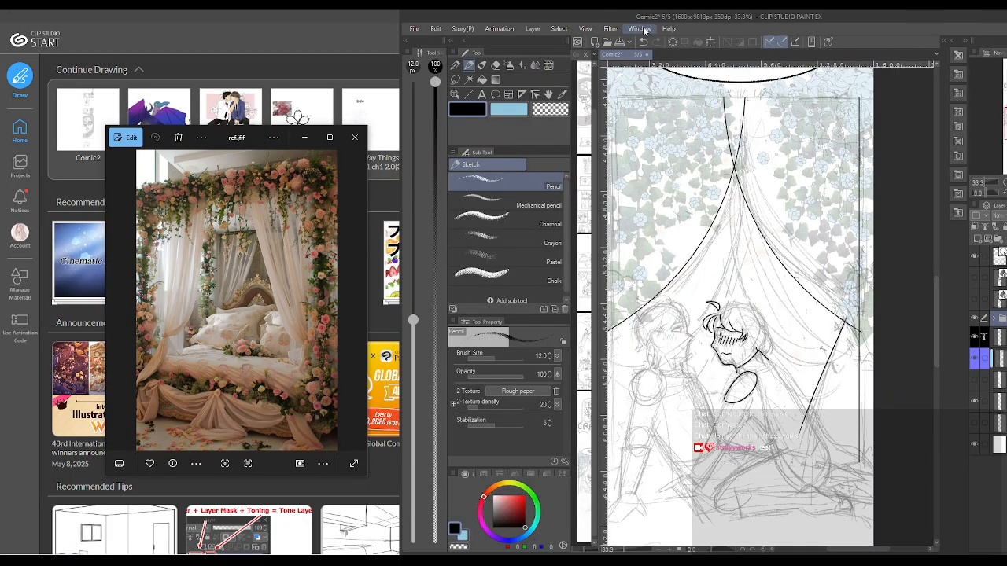
{"action": "left_click_drag", "start_coordinate": [799, 18], "coordinate": [2, 36]}
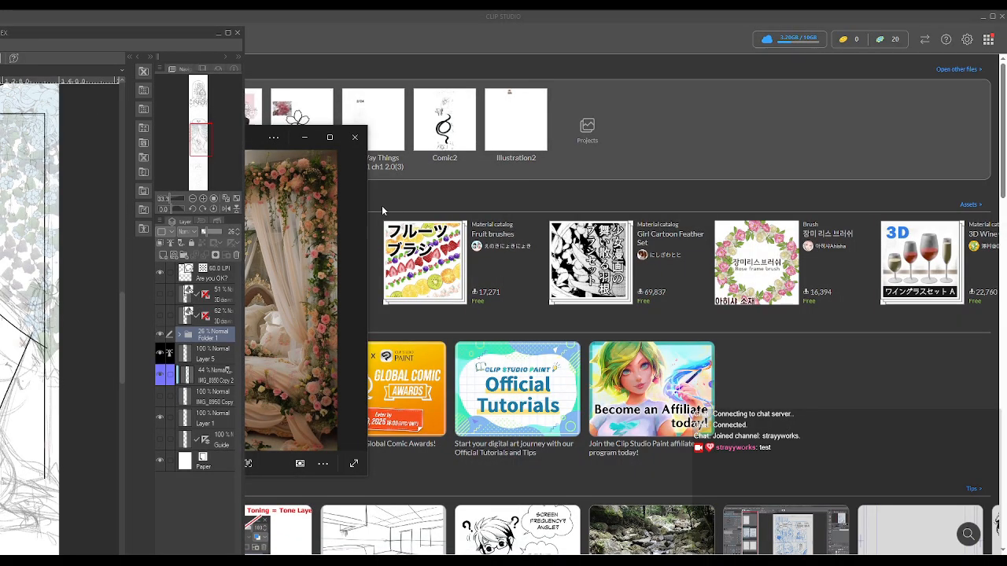
{"action": "key", "text": "super+Left"}
{"action": "left_click", "coordinate": [573, 169]}
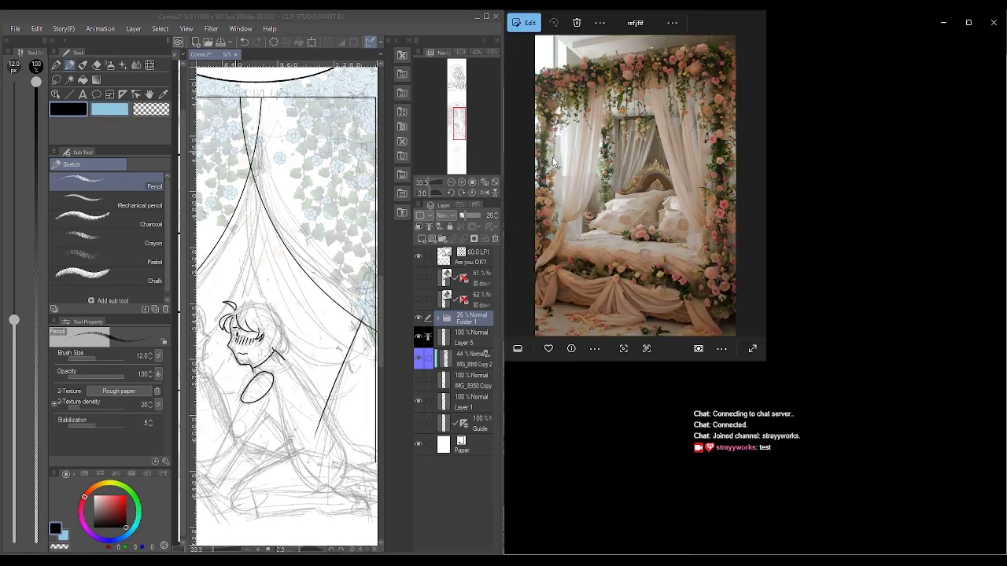
{"action": "mouse_move", "coordinate": [504, 246]}
{"action": "left_mouse_down"}
{"action": "mouse_move", "coordinate": [520, 260]}
{"action": "mouse_move", "coordinate": [582, 271]}
{"action": "mouse_move", "coordinate": [735, 284]}
{"action": "left_mouse_up"}
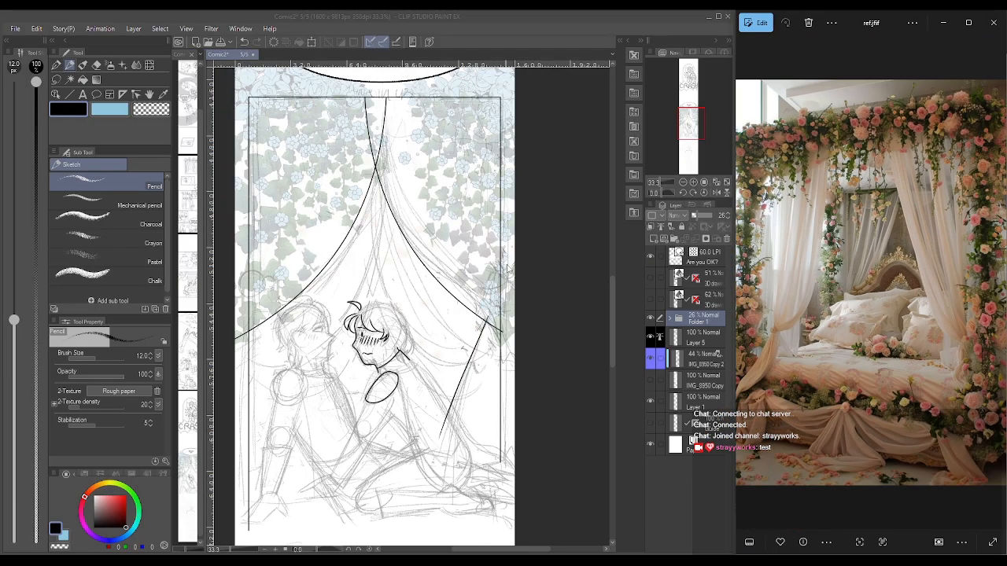
- Compare the curtain panel's sketch with and without the inked lines by toggling Layer 5's visibility
{"action": "left_click_drag", "start_coordinate": [612, 317], "coordinate": [610, 313]}
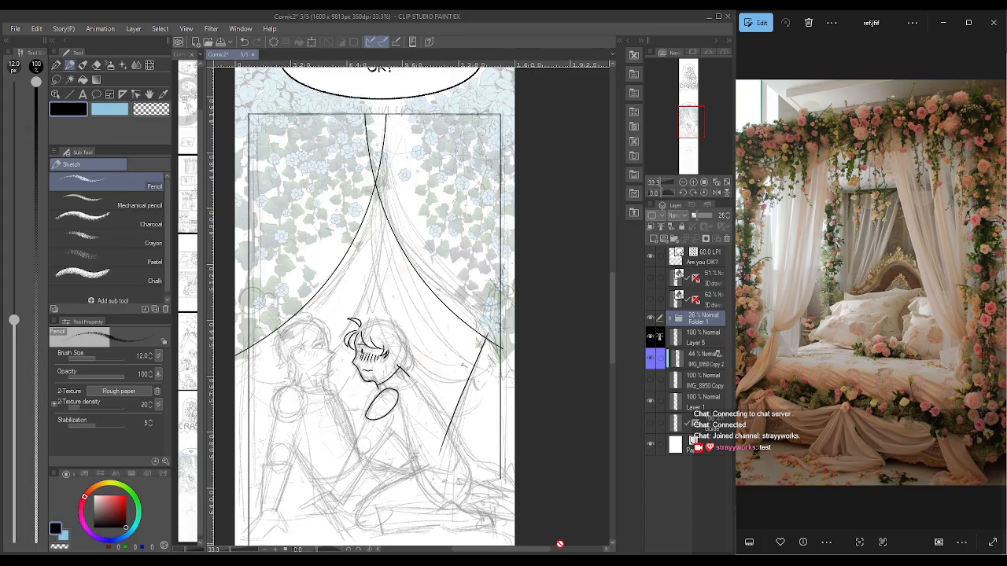
{"action": "left_click_drag", "start_coordinate": [565, 551], "coordinate": [529, 553]}
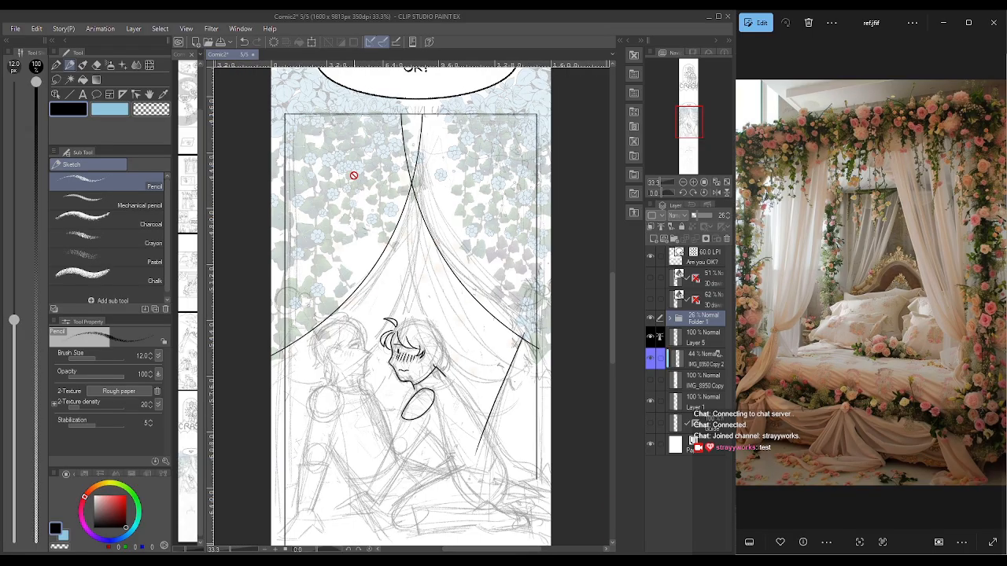
{"action": "scroll", "coordinate": [351, 196], "scroll_direction": "up", "scroll_amount": 1}
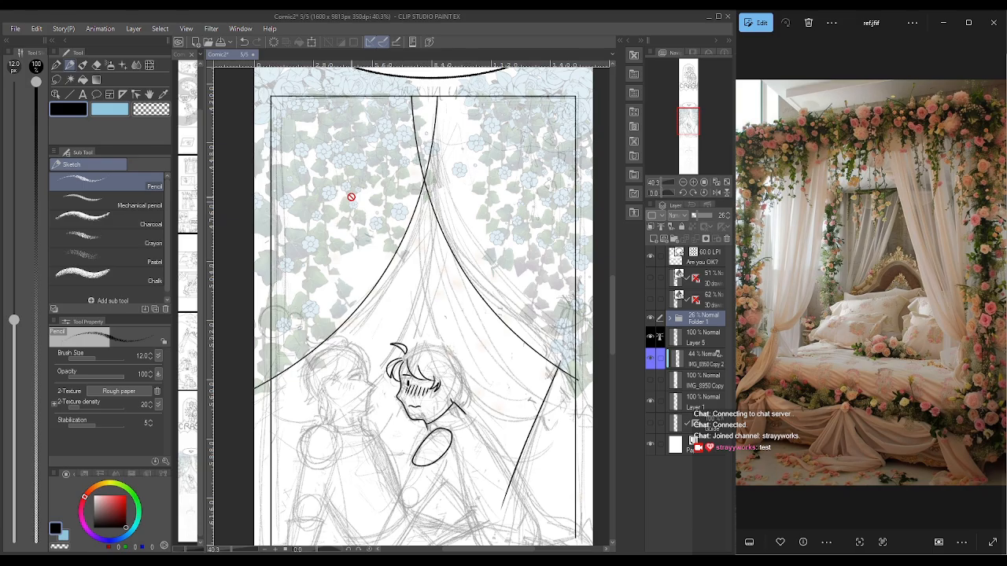
{"action": "left_click", "coordinate": [650, 338]}
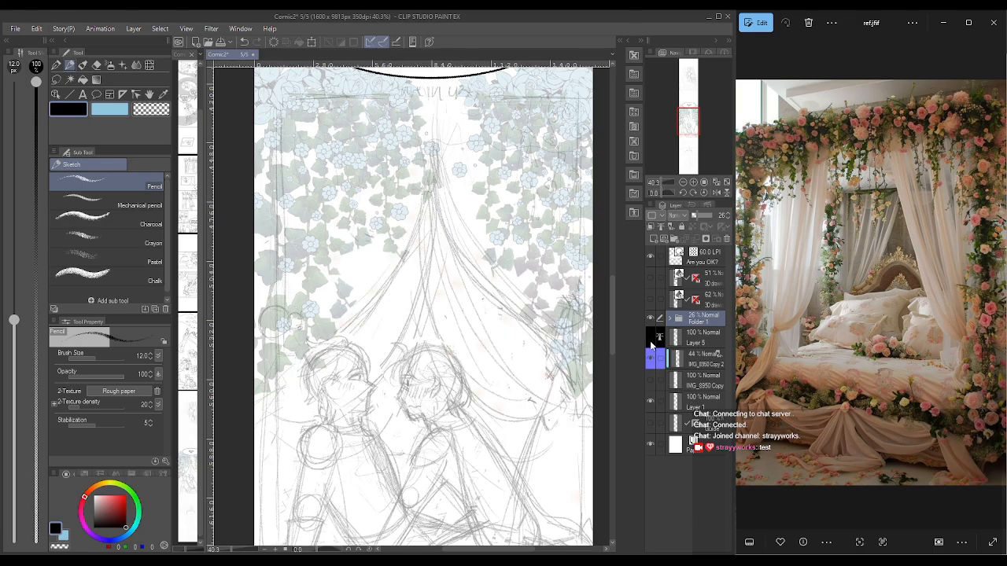
{"action": "left_click", "coordinate": [651, 338]}
{"action": "left_click", "coordinate": [650, 338]}
{"action": "left_click", "coordinate": [650, 338]}
- Add a new raster layer directly above Layer 5, beneath Folder 1, and keep Layer 5 visible
{"action": "left_click", "coordinate": [698, 338]}
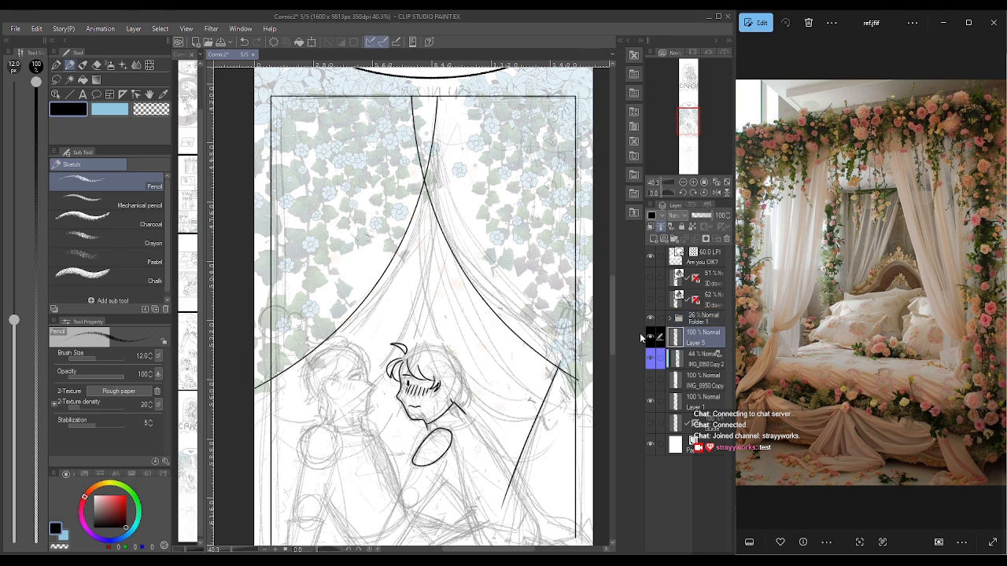
{"action": "left_click", "coordinate": [651, 339]}
{"action": "left_click", "coordinate": [651, 339]}
{"action": "left_click", "coordinate": [653, 239]}
{"action": "left_click", "coordinate": [651, 361]}
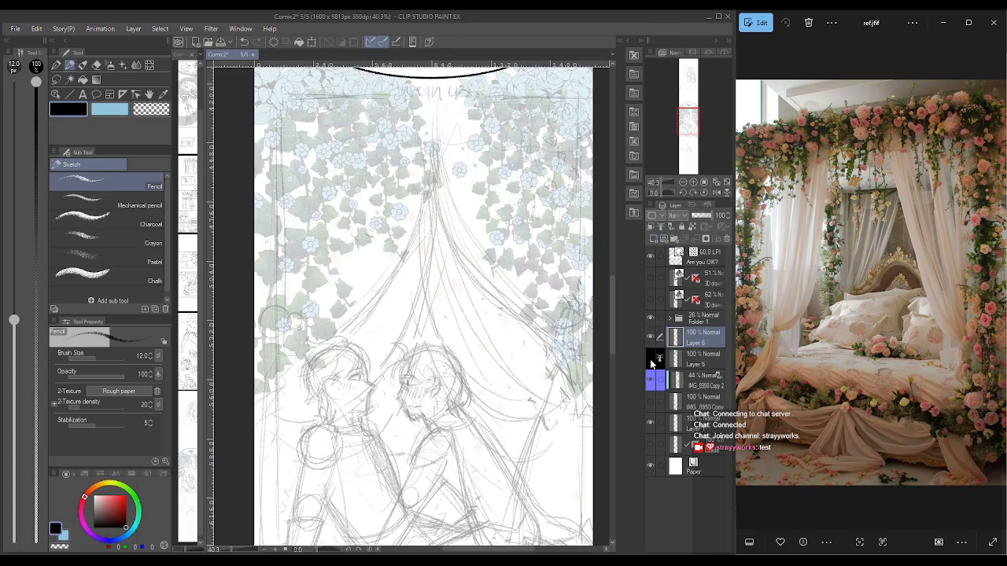
{"action": "left_click", "coordinate": [651, 361]}
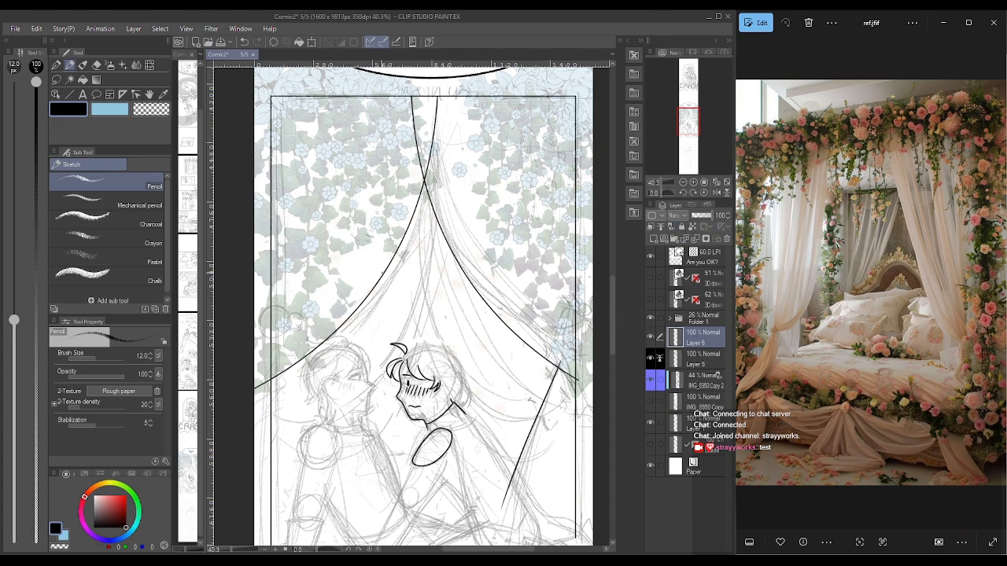
- Switch from the pencil to the SOIPEN pen with a brush size of 7.0
{"action": "key", "text": "]"}
{"action": "key", "text": "]"}
{"action": "key", "text": "]"}
{"action": "key", "text": "]"}
{"action": "key", "text": "]"}
{"action": "key", "text": "]"}
{"action": "key", "text": "["}
{"action": "key", "text": "["}
{"action": "key", "text": "["}
{"action": "key", "text": "["}
{"action": "left_click", "coordinate": [83, 64]}
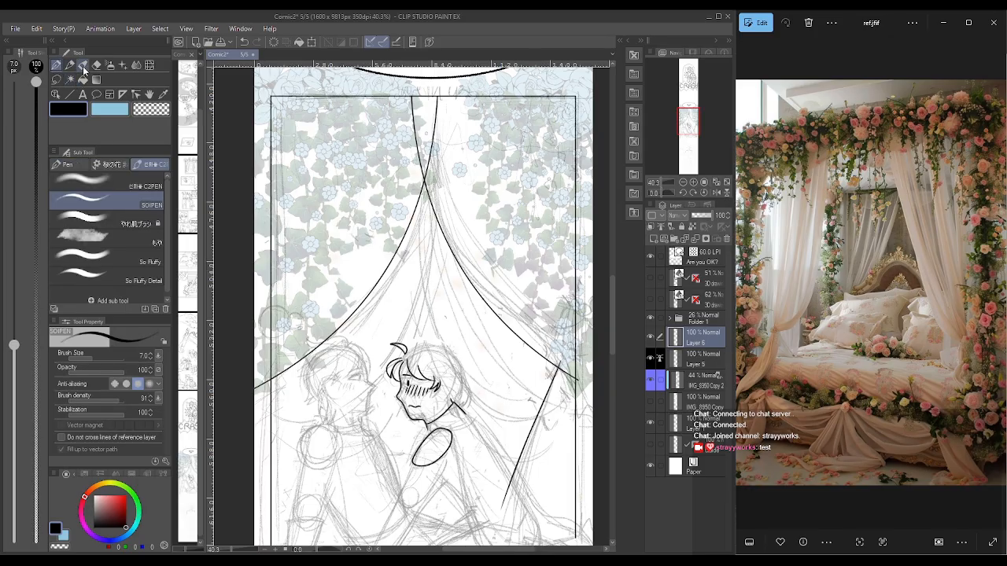
{"action": "key", "text": "p"}
- Try a short pen stroke over the ivy beside the curtain and undo it
{"action": "left_click_drag", "start_coordinate": [370, 225], "coordinate": [361, 283]}
{"action": "key", "text": "ctrl+z"}
{"action": "scroll", "coordinate": [461, 246], "scroll_direction": "up", "scroll_amount": 3}
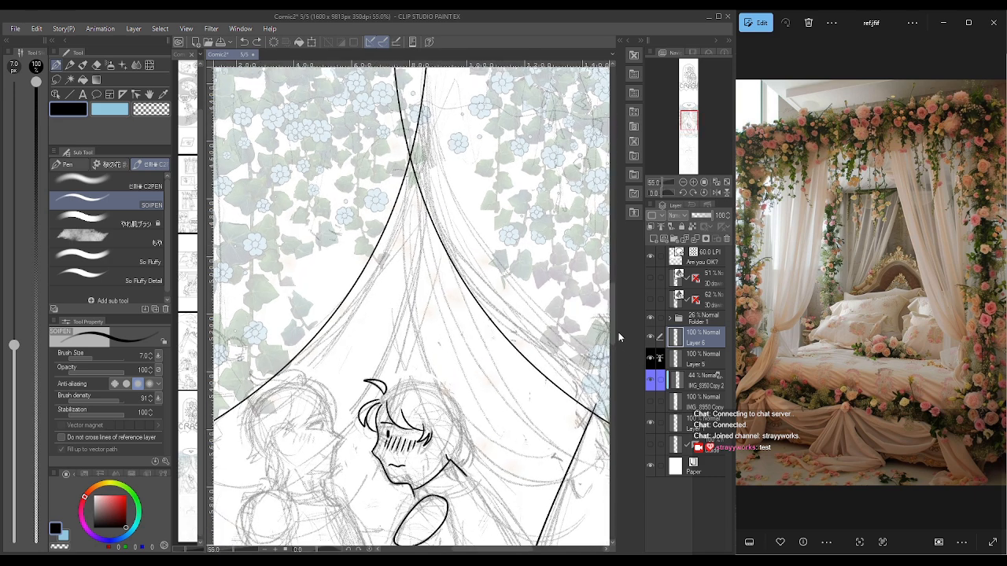
{"action": "scroll", "coordinate": [582, 320], "scroll_direction": "down", "scroll_amount": 3}
{"action": "scroll", "coordinate": [582, 320], "scroll_direction": "down", "scroll_amount": 1}
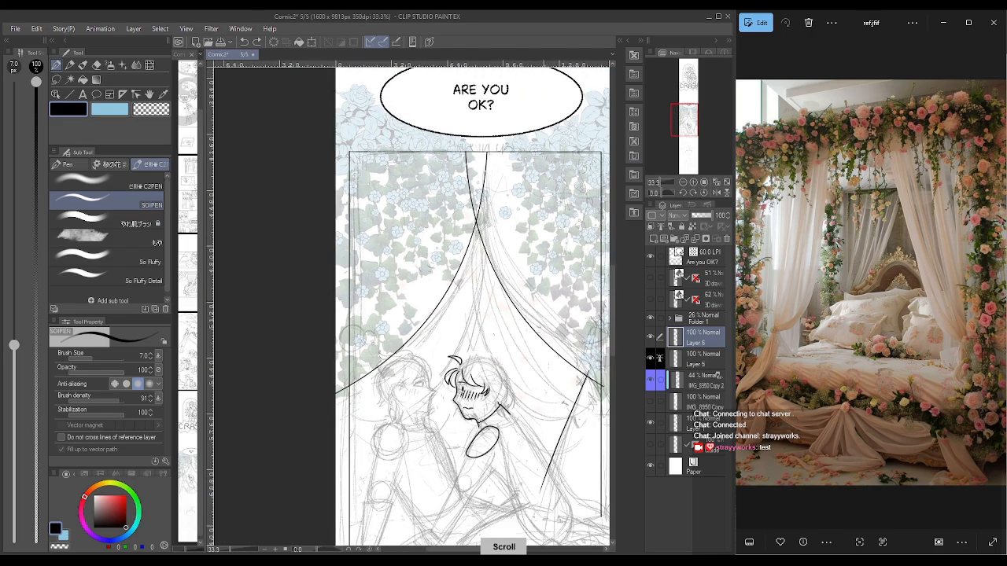
- Check which lines of the curtain panel are inked on Layer 5 by toggling its visibility, and make that layer active
{"action": "left_click_drag", "start_coordinate": [453, 550], "coordinate": [475, 552]}
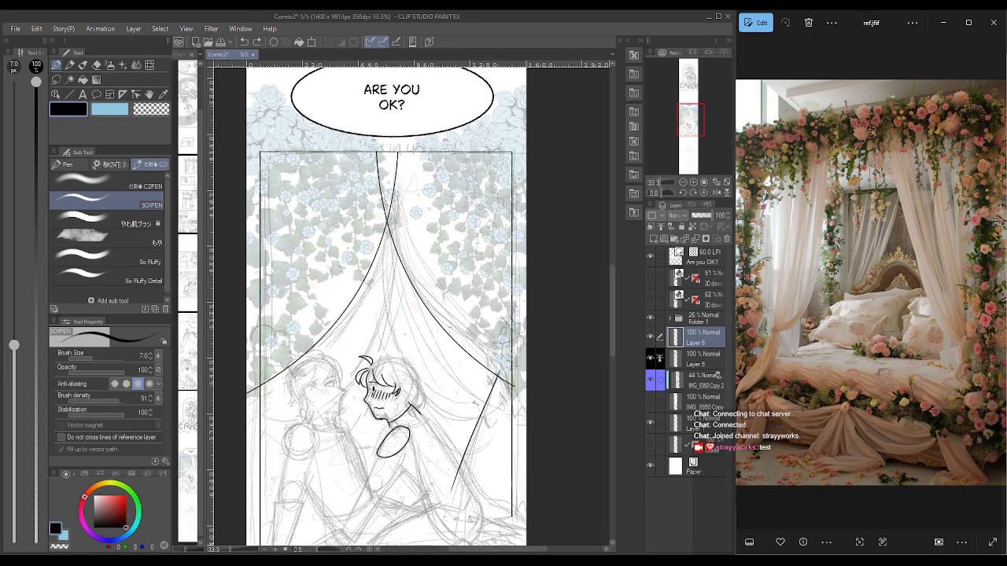
{"action": "scroll", "coordinate": [610, 303], "scroll_direction": "down", "scroll_amount": 2}
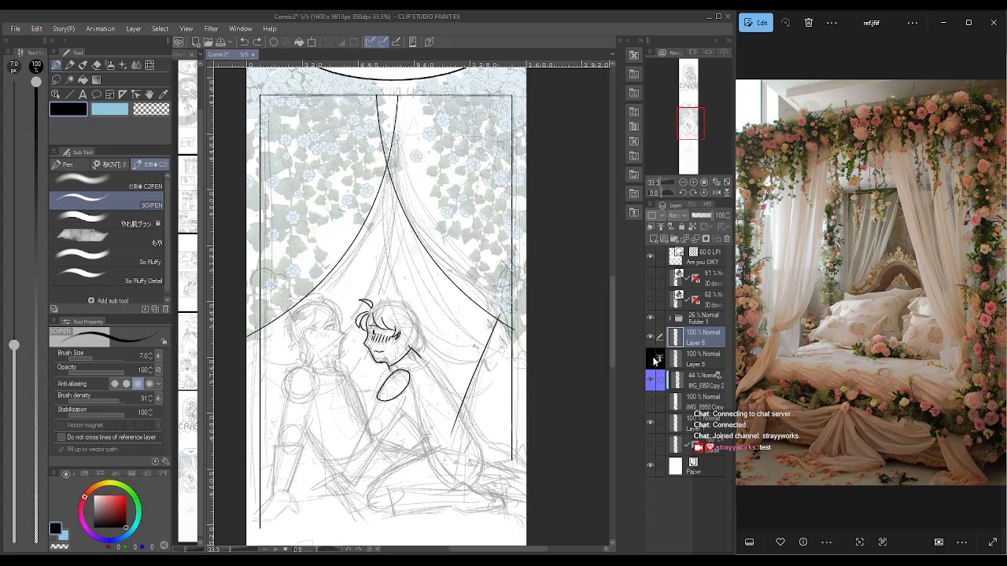
{"action": "left_click", "coordinate": [653, 359]}
{"action": "left_click", "coordinate": [653, 359]}
{"action": "left_click", "coordinate": [652, 360]}
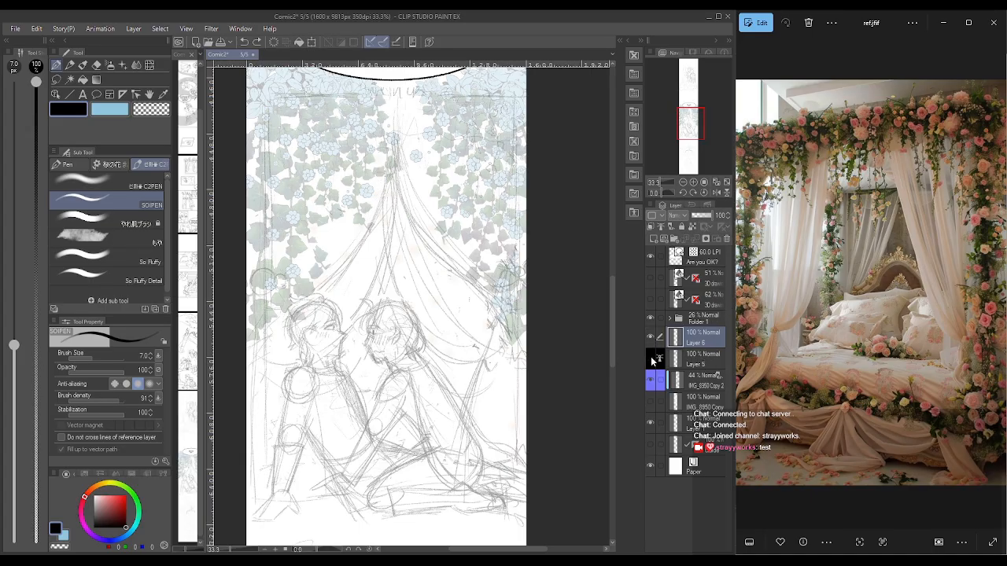
{"action": "left_click", "coordinate": [652, 361]}
{"action": "left_click", "coordinate": [705, 366]}
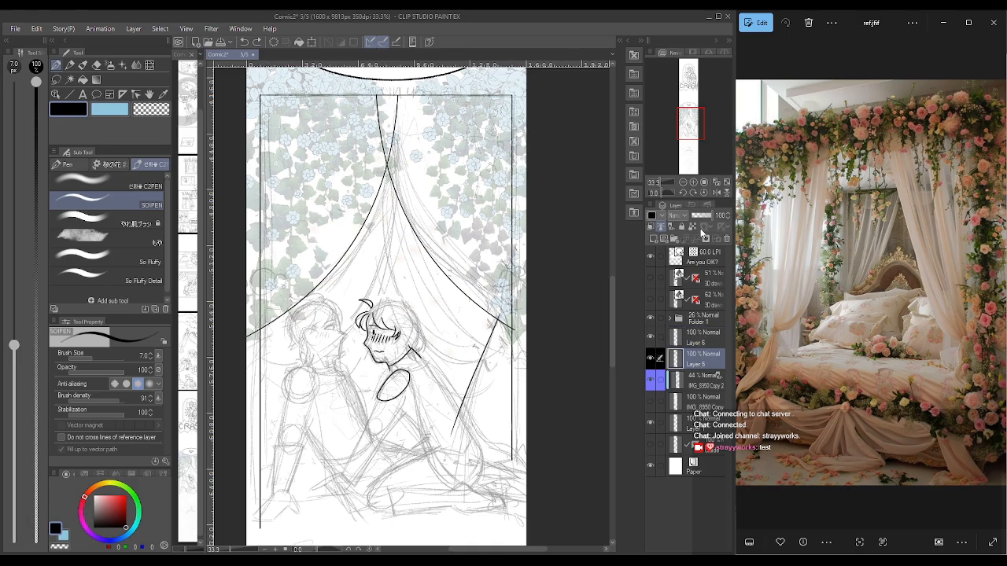
{"action": "left_click", "coordinate": [726, 238]}
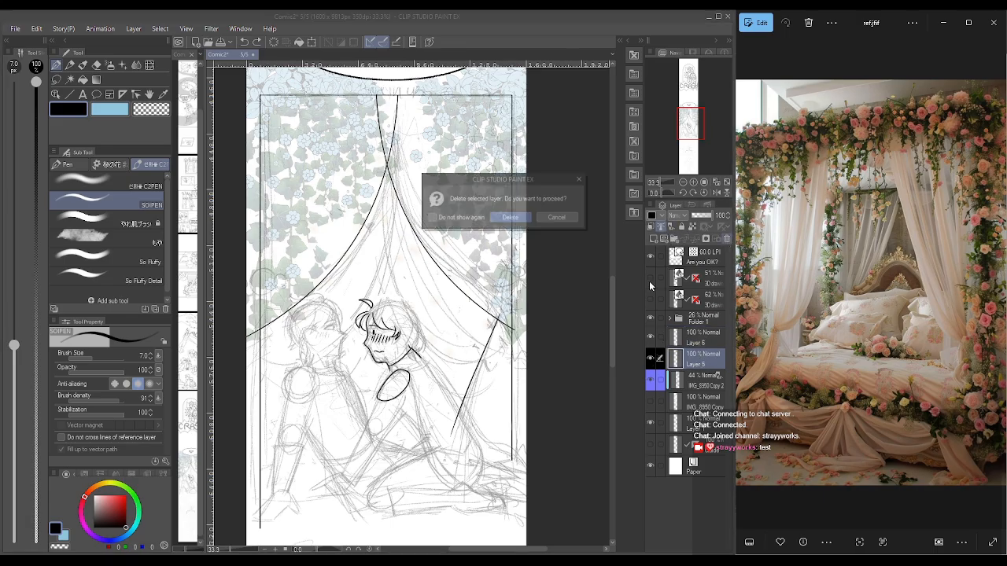
{"action": "left_click", "coordinate": [579, 179]}
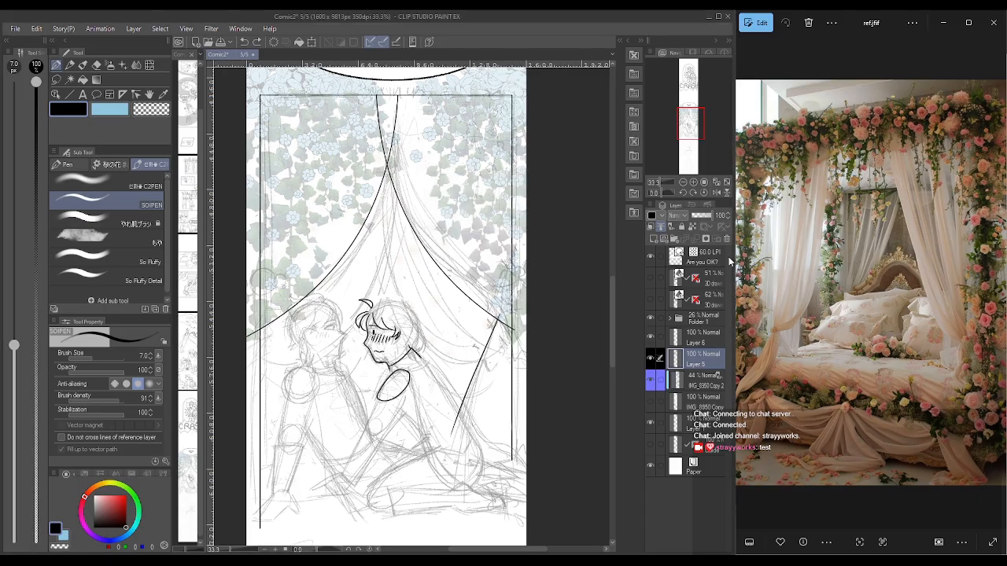
{"action": "left_click", "coordinate": [653, 359]}
{"action": "left_click", "coordinate": [654, 360]}
- Erase the inked curtain curves and rectangular frame lines from Layer 5 with the Hard eraser, keeping the character's face and arm lines
{"action": "left_click", "coordinate": [96, 65]}
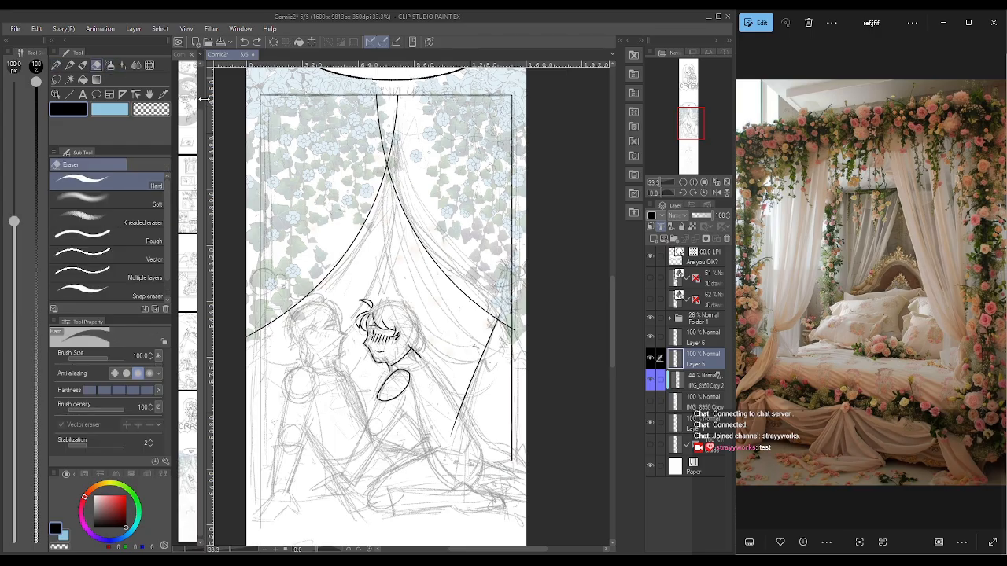
{"action": "mouse_move", "coordinate": [392, 186]}
{"action": "left_mouse_down"}
{"action": "mouse_move", "coordinate": [491, 318]}
{"action": "mouse_move", "coordinate": [505, 322]}
{"action": "mouse_move", "coordinate": [472, 370]}
{"action": "mouse_move", "coordinate": [448, 439]}
{"action": "left_mouse_up"}
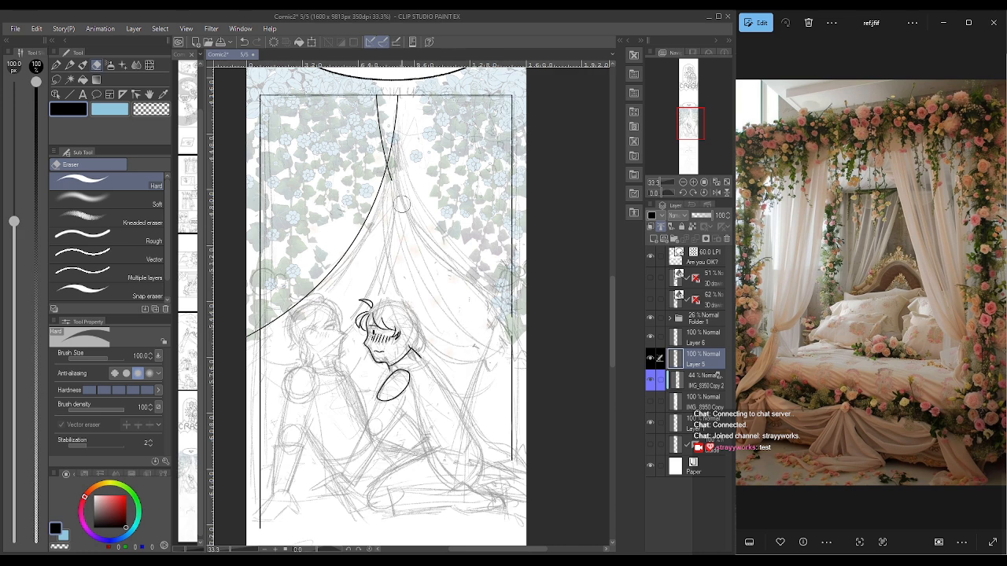
{"action": "mouse_move", "coordinate": [397, 192]}
{"action": "left_mouse_down"}
{"action": "mouse_move", "coordinate": [376, 92]}
{"action": "mouse_move", "coordinate": [394, 95]}
{"action": "mouse_move", "coordinate": [388, 163]}
{"action": "mouse_move", "coordinate": [346, 262]}
{"action": "mouse_move", "coordinate": [240, 346]}
{"action": "left_mouse_up"}
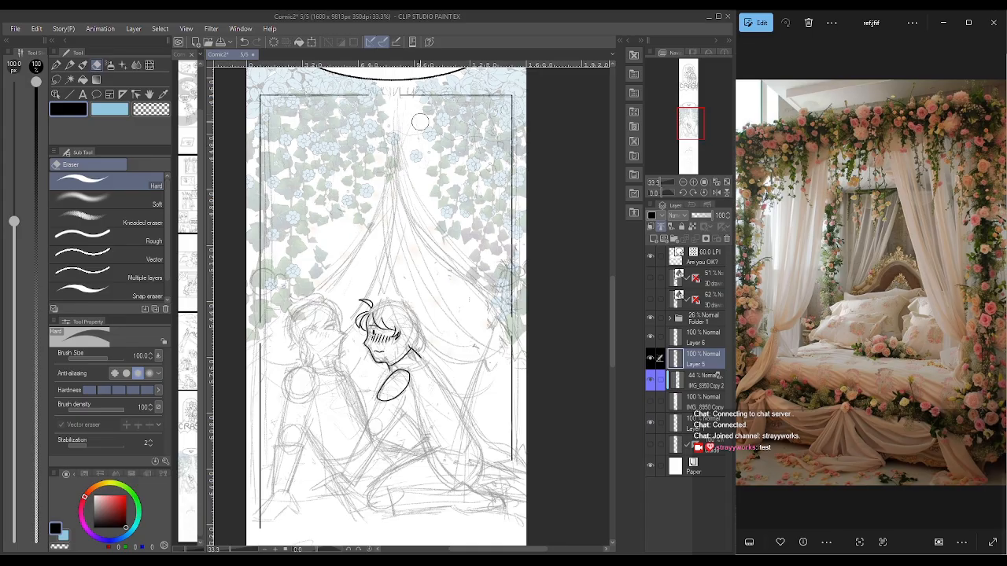
{"action": "mouse_move", "coordinate": [394, 109]}
{"action": "left_mouse_down"}
{"action": "mouse_move", "coordinate": [359, 97]}
{"action": "mouse_move", "coordinate": [255, 102]}
{"action": "mouse_move", "coordinate": [258, 529]}
{"action": "left_mouse_up"}
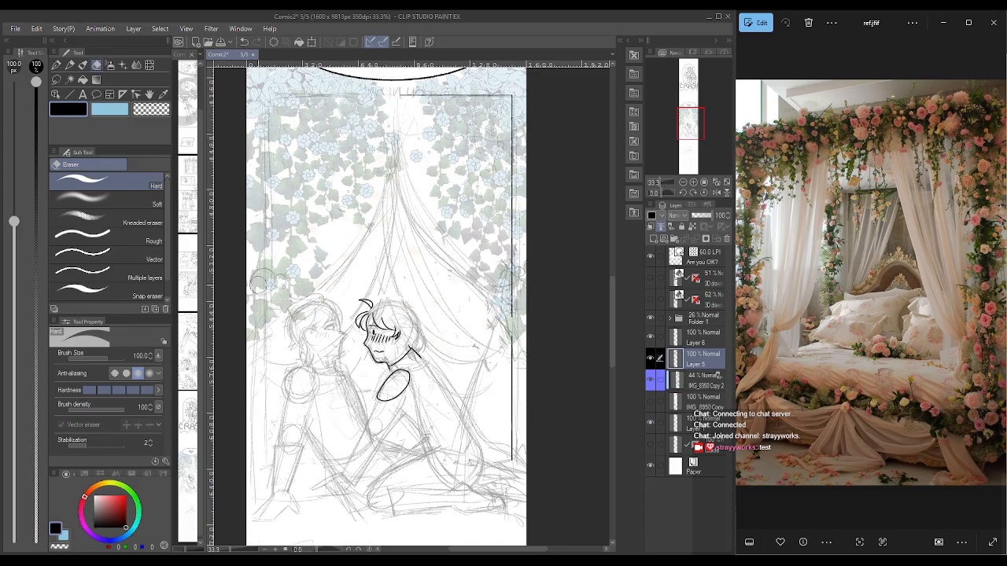
{"action": "mouse_move", "coordinate": [497, 95]}
{"action": "left_mouse_down"}
{"action": "mouse_move", "coordinate": [511, 135]}
{"action": "mouse_move", "coordinate": [505, 480]}
{"action": "mouse_move", "coordinate": [509, 158]}
{"action": "left_mouse_up"}
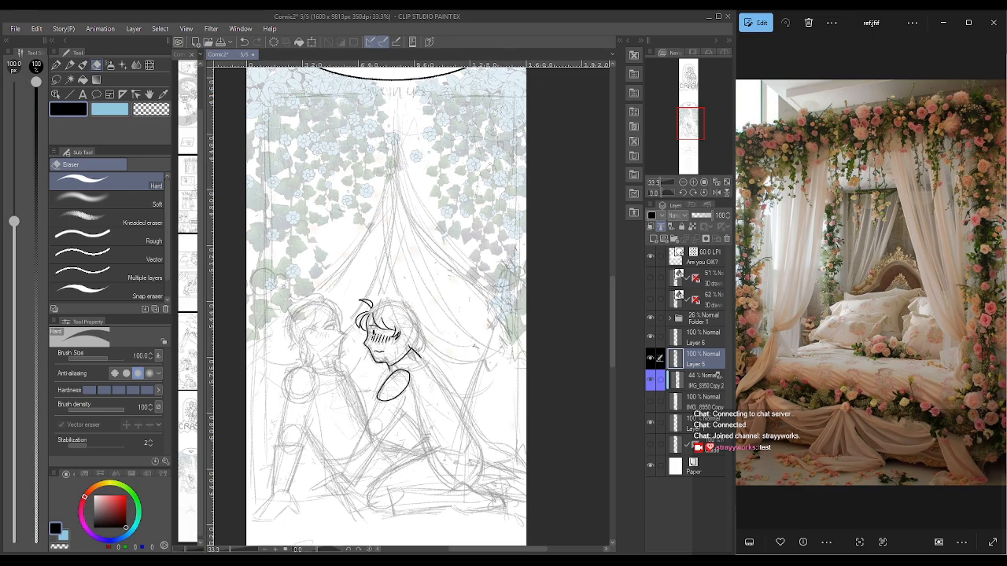
- Draw the two sweeping edges of the parted curtains on Layer 6 with the SOIPEN pen, from the top centre outward to both sides
{"action": "left_click", "coordinate": [703, 339]}
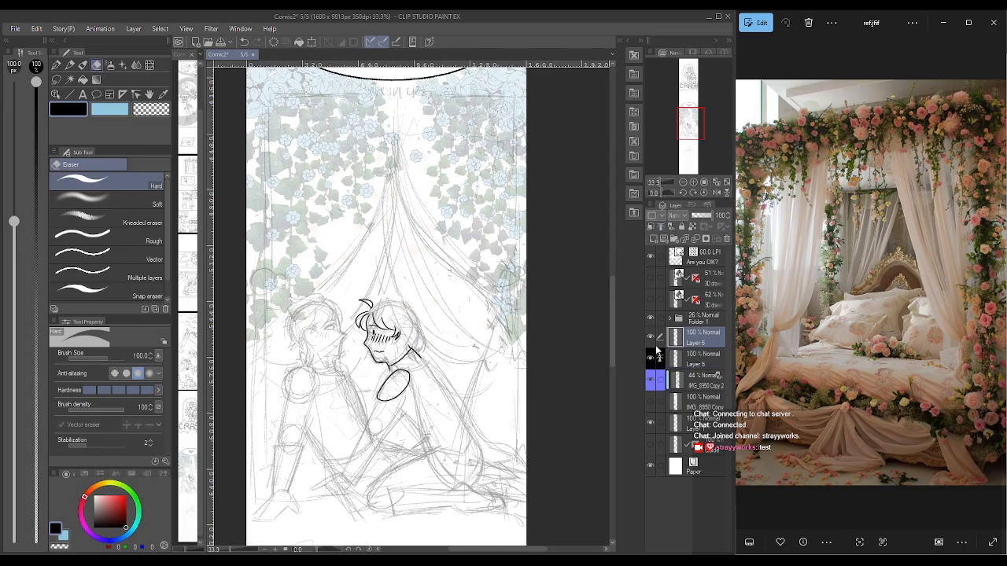
{"action": "left_click", "coordinate": [651, 338]}
{"action": "left_click", "coordinate": [650, 335]}
{"action": "left_click", "coordinate": [651, 359]}
{"action": "left_click", "coordinate": [652, 359]}
{"action": "left_click", "coordinate": [56, 67]}
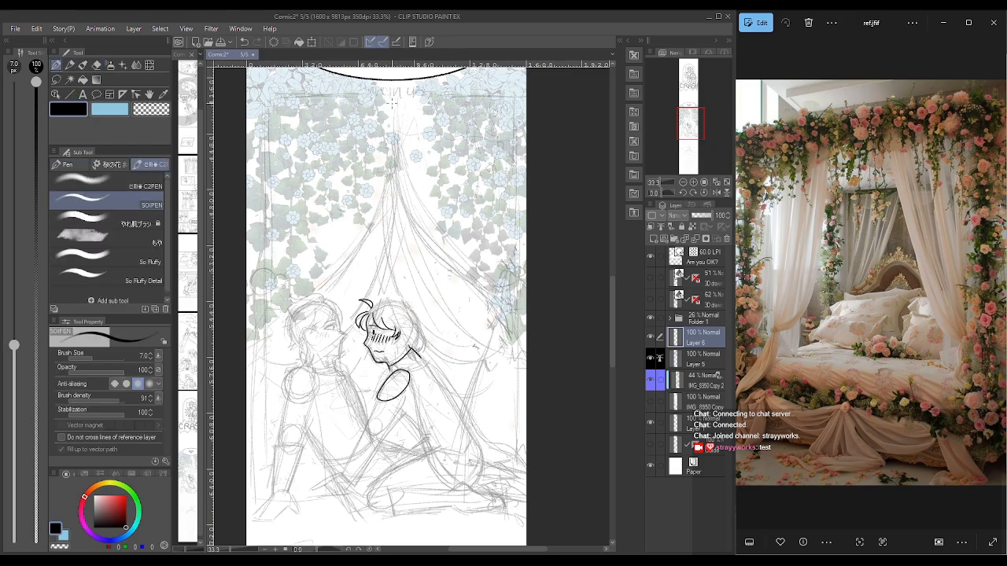
{"action": "left_click_drag", "start_coordinate": [390, 85], "coordinate": [404, 198]}
{"action": "key", "text": "ctrl+z"}
{"action": "mouse_move", "coordinate": [414, 63]}
{"action": "left_mouse_down"}
{"action": "mouse_move", "coordinate": [414, 132]}
{"action": "mouse_move", "coordinate": [450, 250]}
{"action": "mouse_move", "coordinate": [524, 332]}
{"action": "left_mouse_up"}
{"action": "mouse_move", "coordinate": [386, 102]}
{"action": "left_mouse_down"}
{"action": "mouse_move", "coordinate": [386, 137]}
{"action": "mouse_move", "coordinate": [337, 263]}
{"action": "mouse_move", "coordinate": [210, 381]}
{"action": "left_mouse_up"}
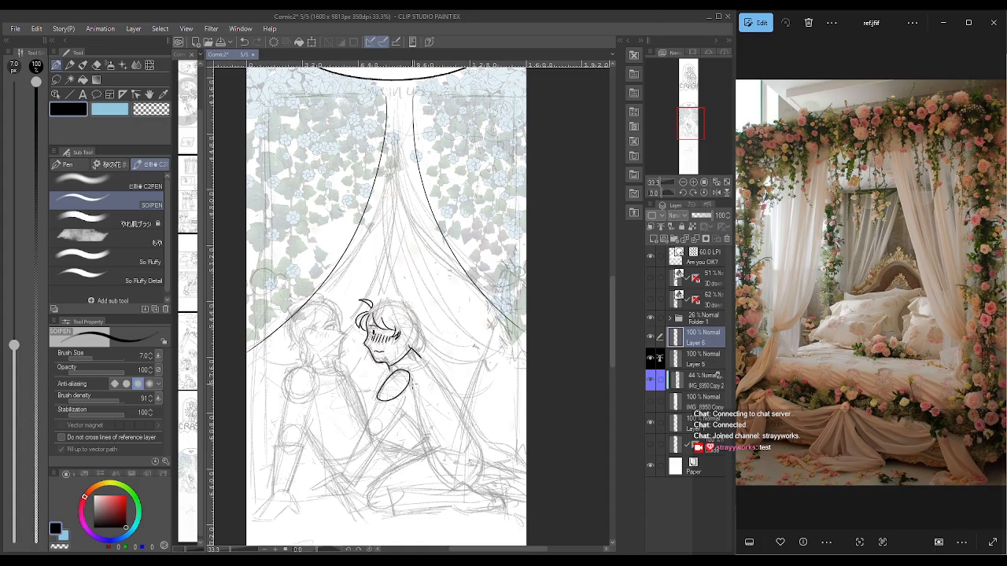
- Draw the canopy's valance with slanted side edges, a wavy hem across the panel and a straight rail along its top
{"action": "left_click_drag", "start_coordinate": [270, 92], "coordinate": [259, 144]}
{"action": "key", "text": "ctrl+z"}
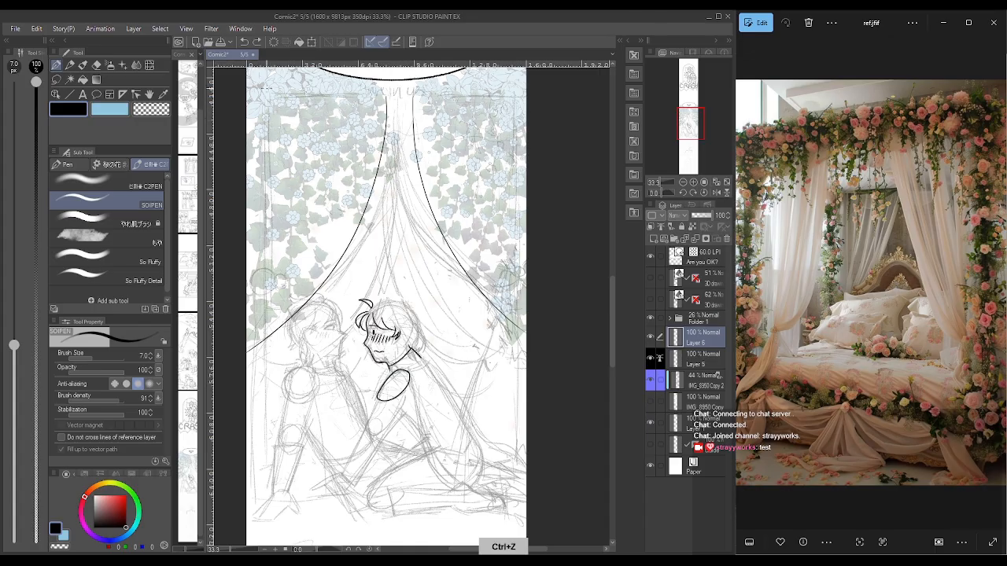
{"action": "mouse_move", "coordinate": [266, 88]}
{"action": "left_mouse_down"}
{"action": "mouse_move", "coordinate": [273, 155]}
{"action": "mouse_move", "coordinate": [381, 160]}
{"action": "mouse_move", "coordinate": [398, 148]}
{"action": "mouse_move", "coordinate": [432, 162]}
{"action": "left_mouse_up"}
{"action": "mouse_move", "coordinate": [440, 163]}
{"action": "left_mouse_down"}
{"action": "mouse_move", "coordinate": [475, 157]}
{"action": "mouse_move", "coordinate": [496, 166]}
{"action": "left_mouse_up"}
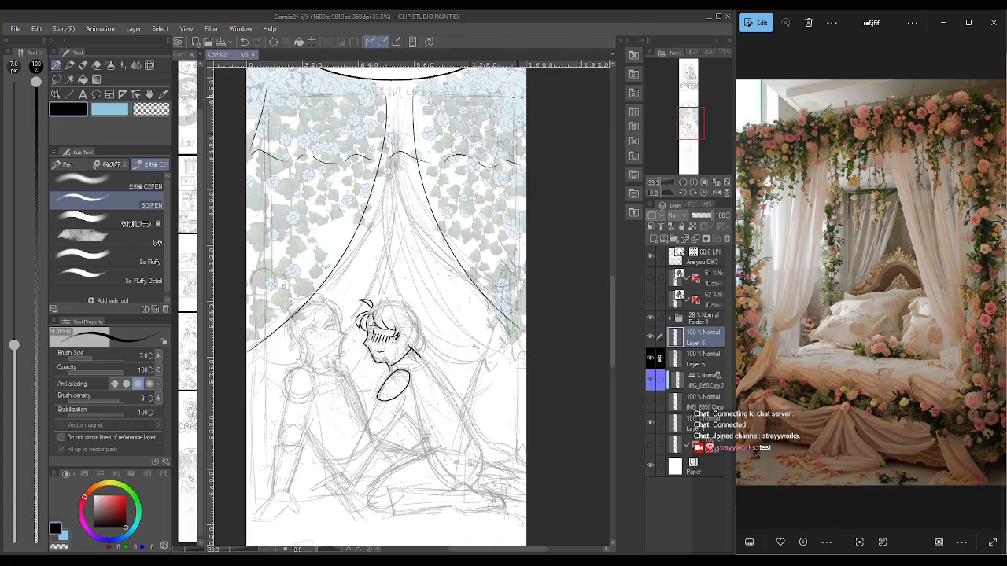
{"action": "left_click_drag", "start_coordinate": [518, 96], "coordinate": [524, 175]}
{"action": "key", "text": "ctrl+z"}
{"action": "left_click_drag", "start_coordinate": [282, 93], "coordinate": [470, 89]}
{"action": "left_click_drag", "start_coordinate": [362, 93], "coordinate": [516, 95]}
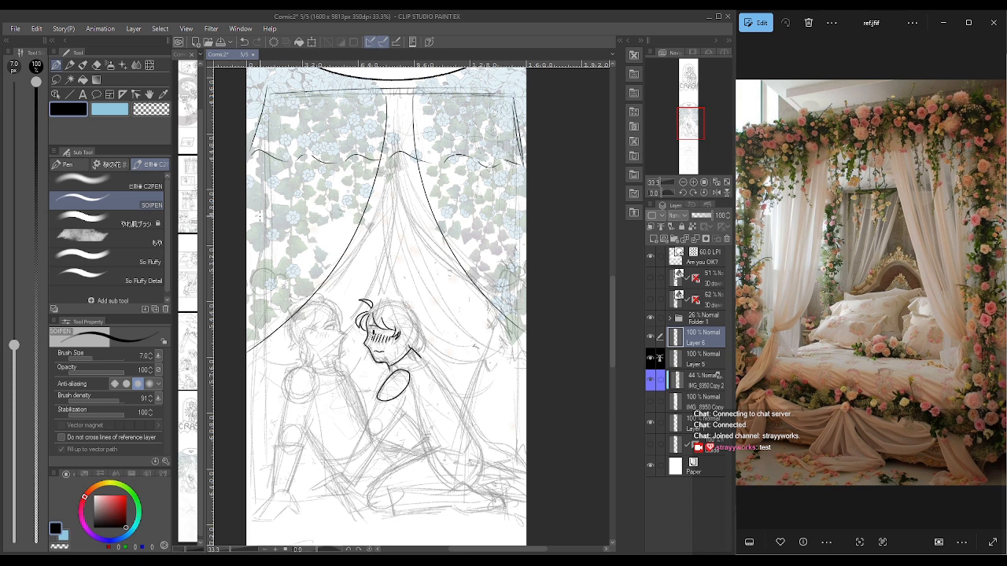
- Add long fold lines to both side drapes below the valance and a second line along the left curtain's inner edge
{"action": "left_click_drag", "start_coordinate": [270, 168], "coordinate": [265, 337]}
{"action": "mouse_move", "coordinate": [307, 184]}
{"action": "left_mouse_down"}
{"action": "mouse_move", "coordinate": [294, 266]}
{"action": "mouse_move", "coordinate": [266, 336]}
{"action": "left_mouse_up"}
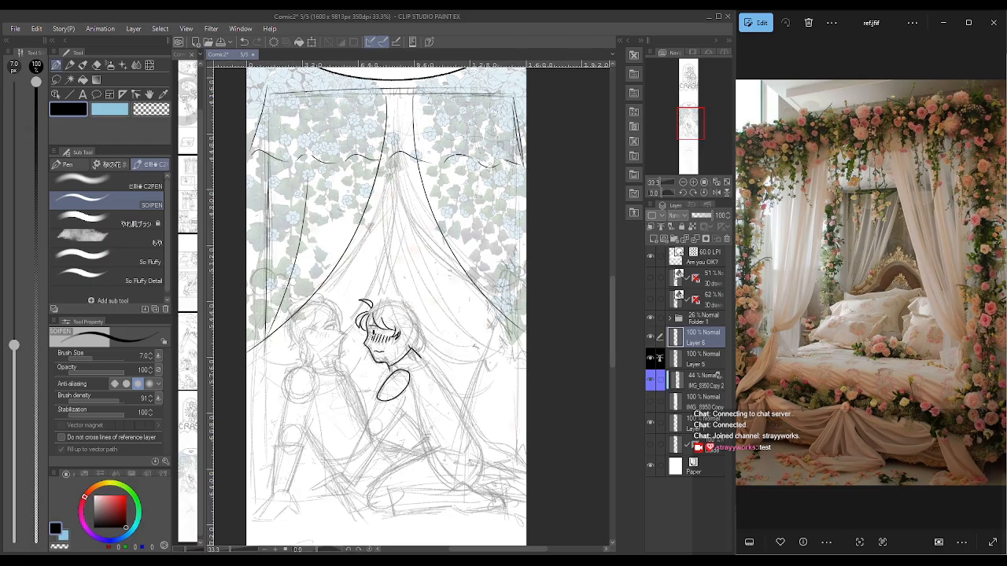
{"action": "left_click_drag", "start_coordinate": [363, 216], "coordinate": [281, 327]}
{"action": "left_click_drag", "start_coordinate": [321, 162], "coordinate": [269, 330]}
{"action": "mouse_move", "coordinate": [472, 172]}
{"action": "left_mouse_down"}
{"action": "mouse_move", "coordinate": [497, 275]}
{"action": "mouse_move", "coordinate": [524, 325]}
{"action": "left_mouse_up"}
{"action": "left_click_drag", "start_coordinate": [515, 202], "coordinate": [512, 298]}
{"action": "left_click_drag", "start_coordinate": [520, 164], "coordinate": [514, 332]}
{"action": "mouse_move", "coordinate": [471, 163]}
{"action": "left_mouse_down"}
{"action": "mouse_move", "coordinate": [470, 195]}
{"action": "mouse_move", "coordinate": [524, 325]}
{"action": "left_mouse_up"}
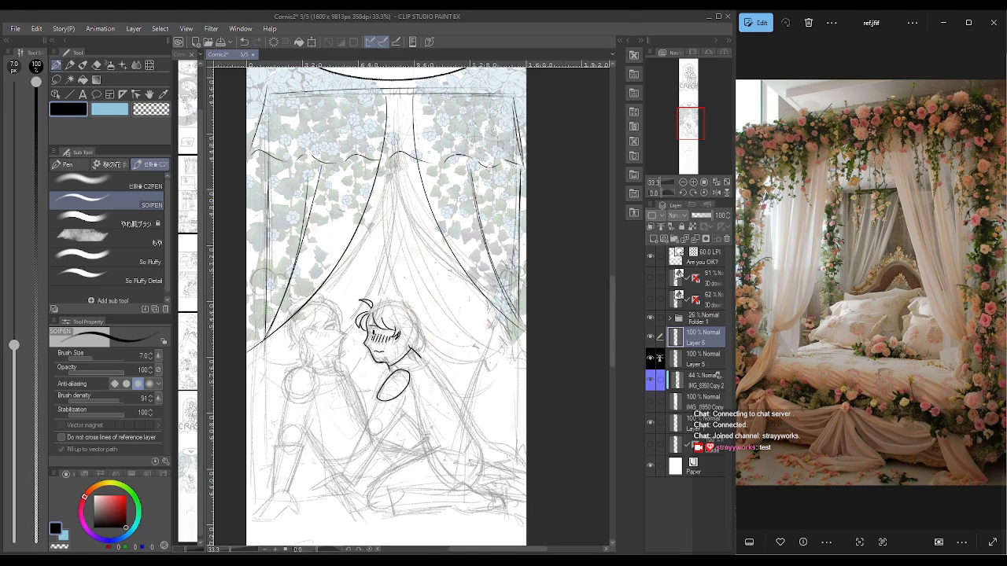
{"action": "left_click_drag", "start_coordinate": [470, 174], "coordinate": [524, 328]}
{"action": "mouse_move", "coordinate": [382, 167]}
{"action": "left_mouse_down"}
{"action": "mouse_move", "coordinate": [348, 237]}
{"action": "mouse_move", "coordinate": [358, 219]}
{"action": "mouse_move", "coordinate": [263, 346]}
{"action": "left_mouse_up"}
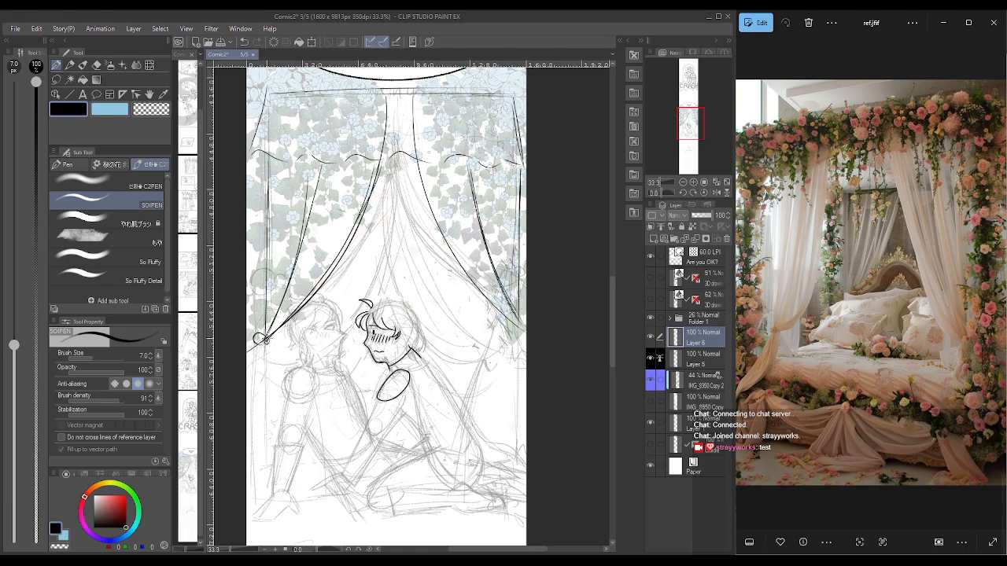
- Sketch the bow tie-backs where the left and right curtains gather, with knots, loops and crease lines
{"action": "mouse_move", "coordinate": [267, 340]}
{"action": "left_mouse_down"}
{"action": "mouse_move", "coordinate": [280, 335]}
{"action": "mouse_move", "coordinate": [285, 344]}
{"action": "mouse_move", "coordinate": [255, 358]}
{"action": "mouse_move", "coordinate": [252, 372]}
{"action": "mouse_move", "coordinate": [252, 332]}
{"action": "mouse_move", "coordinate": [254, 359]}
{"action": "mouse_move", "coordinate": [290, 327]}
{"action": "mouse_move", "coordinate": [290, 354]}
{"action": "left_mouse_up"}
{"action": "mouse_move", "coordinate": [518, 329]}
{"action": "left_mouse_down"}
{"action": "mouse_move", "coordinate": [514, 339]}
{"action": "mouse_move", "coordinate": [522, 335]}
{"action": "mouse_move", "coordinate": [498, 312]}
{"action": "mouse_move", "coordinate": [487, 351]}
{"action": "mouse_move", "coordinate": [522, 344]}
{"action": "left_mouse_up"}
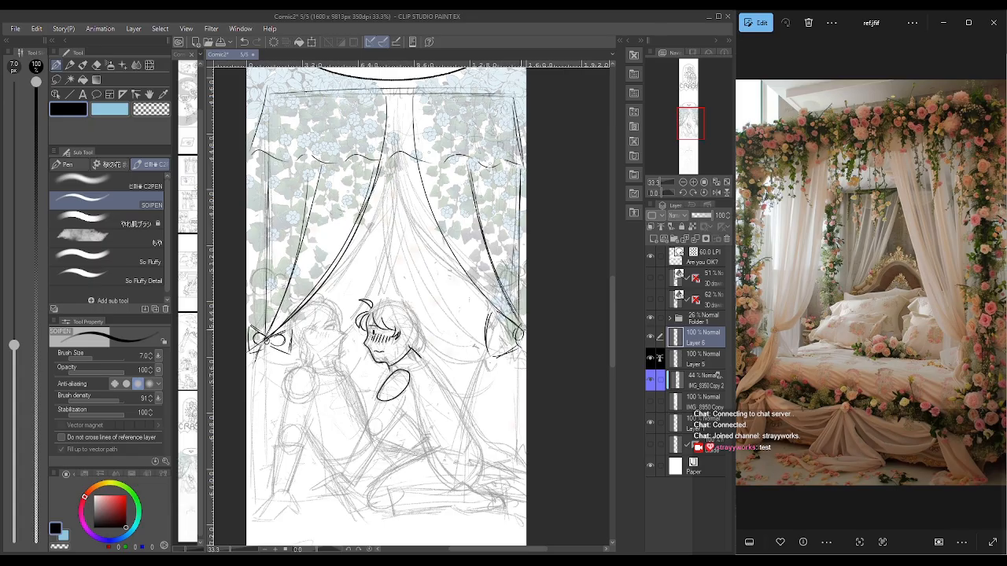
{"action": "left_click_drag", "start_coordinate": [262, 338], "coordinate": [273, 347]}
{"action": "mouse_move", "coordinate": [260, 334]}
{"action": "left_mouse_down"}
{"action": "mouse_move", "coordinate": [264, 344]}
{"action": "mouse_move", "coordinate": [275, 335]}
{"action": "mouse_move", "coordinate": [264, 351]}
{"action": "left_mouse_up"}
{"action": "left_click_drag", "start_coordinate": [264, 350], "coordinate": [303, 311]}
{"action": "mouse_move", "coordinate": [305, 313]}
{"action": "left_mouse_down"}
{"action": "mouse_move", "coordinate": [307, 366]}
{"action": "mouse_move", "coordinate": [282, 357]}
{"action": "left_mouse_up"}
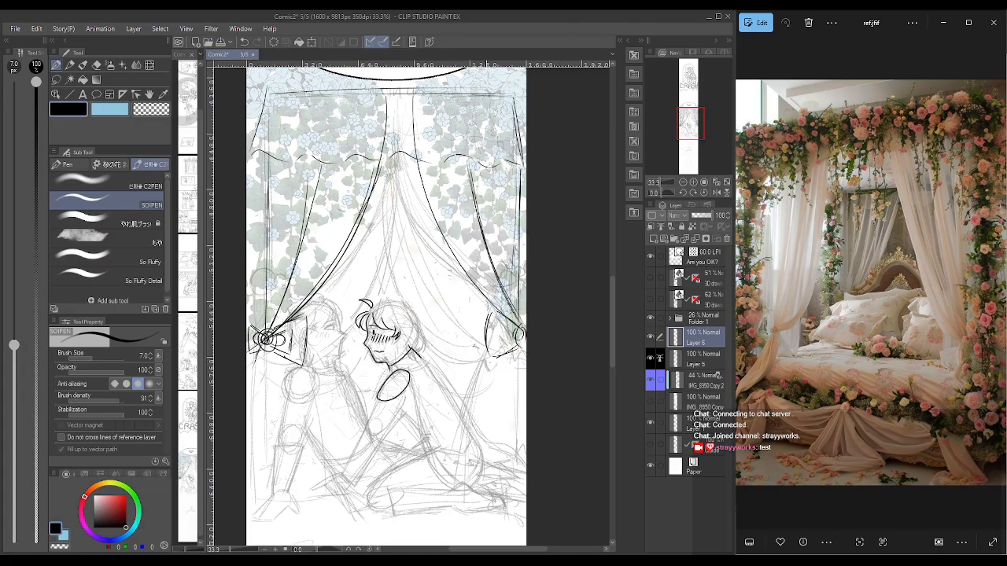
{"action": "mouse_move", "coordinate": [487, 314]}
{"action": "left_mouse_down"}
{"action": "mouse_move", "coordinate": [484, 339]}
{"action": "mouse_move", "coordinate": [498, 360]}
{"action": "mouse_move", "coordinate": [522, 347]}
{"action": "mouse_move", "coordinate": [519, 323]}
{"action": "left_mouse_up"}
{"action": "mouse_move", "coordinate": [271, 330]}
{"action": "left_mouse_down"}
{"action": "mouse_move", "coordinate": [288, 320]}
{"action": "mouse_move", "coordinate": [308, 344]}
{"action": "mouse_move", "coordinate": [304, 365]}
{"action": "left_mouse_up"}
{"action": "mouse_move", "coordinate": [249, 316]}
{"action": "left_mouse_down"}
{"action": "mouse_move", "coordinate": [267, 331]}
{"action": "mouse_move", "coordinate": [247, 359]}
{"action": "left_mouse_up"}
{"action": "left_click_drag", "start_coordinate": [487, 328], "coordinate": [481, 352]}
- Draw the lower drapes falling from both tie-backs and close them with curved hems near the panel's bottom
{"action": "mouse_move", "coordinate": [494, 362]}
{"action": "left_mouse_down"}
{"action": "mouse_move", "coordinate": [465, 411]}
{"action": "mouse_move", "coordinate": [458, 447]}
{"action": "mouse_move", "coordinate": [476, 402]}
{"action": "mouse_move", "coordinate": [454, 491]}
{"action": "left_mouse_up"}
{"action": "key", "text": "ctrl+z"}
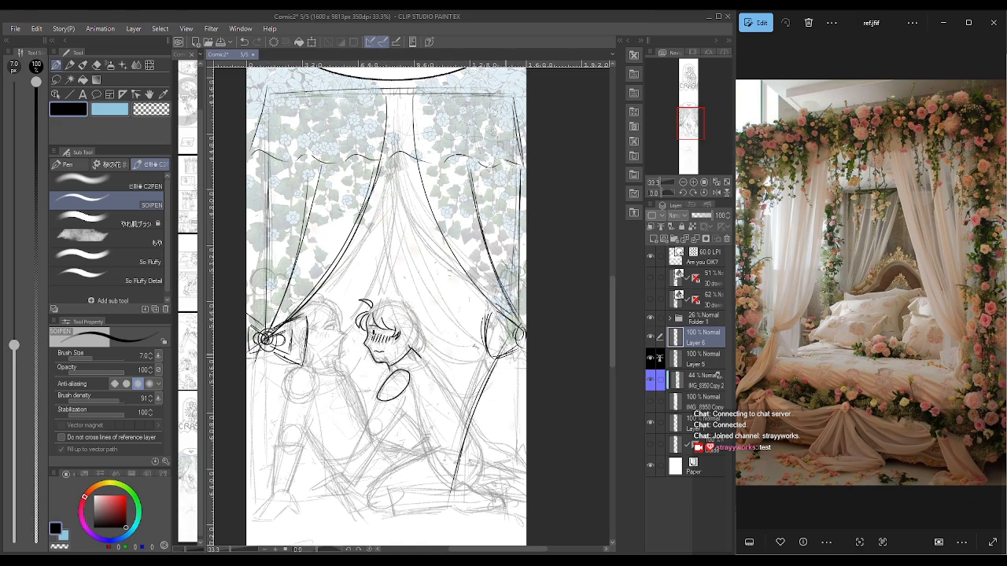
{"action": "mouse_move", "coordinate": [505, 354]}
{"action": "left_mouse_down"}
{"action": "mouse_move", "coordinate": [491, 493]}
{"action": "mouse_move", "coordinate": [514, 516]}
{"action": "left_mouse_up"}
{"action": "mouse_move", "coordinate": [274, 339]}
{"action": "left_mouse_down"}
{"action": "mouse_move", "coordinate": [317, 406]}
{"action": "mouse_move", "coordinate": [337, 465]}
{"action": "left_mouse_up"}
{"action": "mouse_move", "coordinate": [279, 342]}
{"action": "left_mouse_down"}
{"action": "mouse_move", "coordinate": [345, 517]}
{"action": "mouse_move", "coordinate": [275, 506]}
{"action": "left_mouse_up"}
{"action": "left_click_drag", "start_coordinate": [266, 368], "coordinate": [278, 521]}
{"action": "mouse_move", "coordinate": [248, 517]}
{"action": "left_mouse_down"}
{"action": "mouse_move", "coordinate": [266, 528]}
{"action": "mouse_move", "coordinate": [329, 513]}
{"action": "left_mouse_up"}
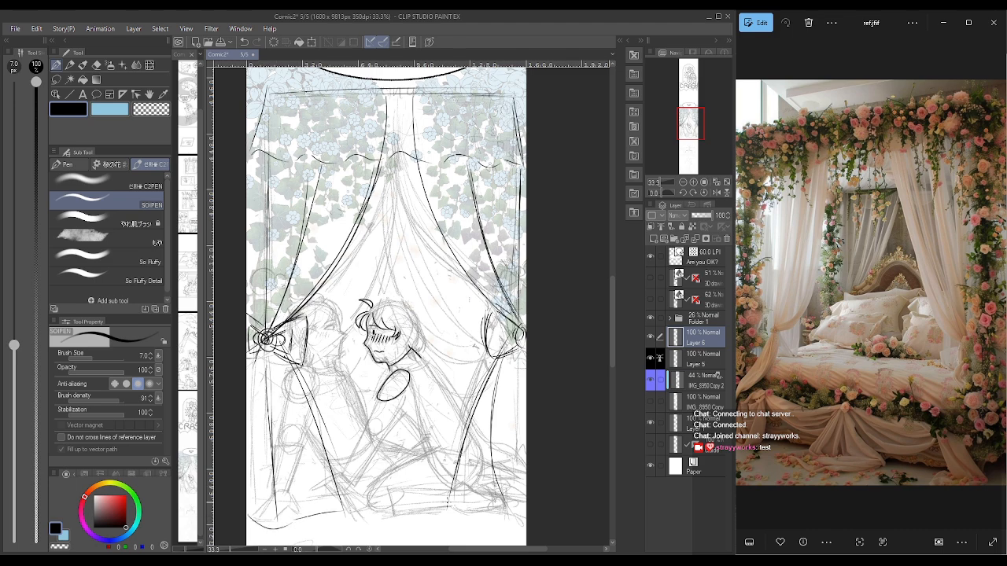
{"action": "left_click_drag", "start_coordinate": [447, 503], "coordinate": [526, 506]}
- Draw the bed's upper and lower horizontal edges between the two lower drapes, across the sketched couple
{"action": "left_click_drag", "start_coordinate": [289, 386], "coordinate": [511, 387]}
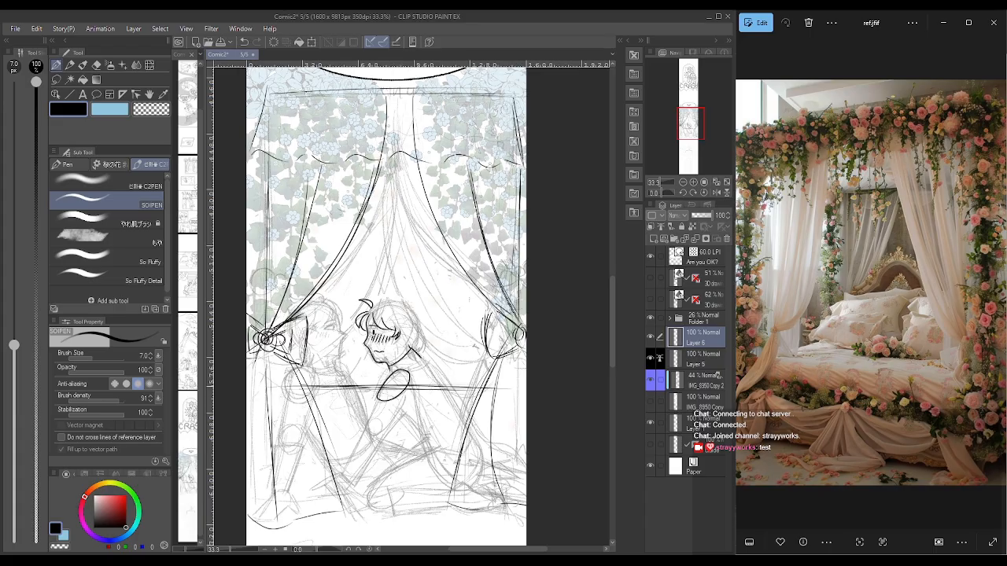
{"action": "left_click_drag", "start_coordinate": [330, 389], "coordinate": [529, 381]}
{"action": "left_click_drag", "start_coordinate": [346, 474], "coordinate": [420, 473]}
{"action": "left_click_drag", "start_coordinate": [332, 473], "coordinate": [453, 469]}
{"action": "left_click_drag", "start_coordinate": [365, 470], "coordinate": [455, 469]}
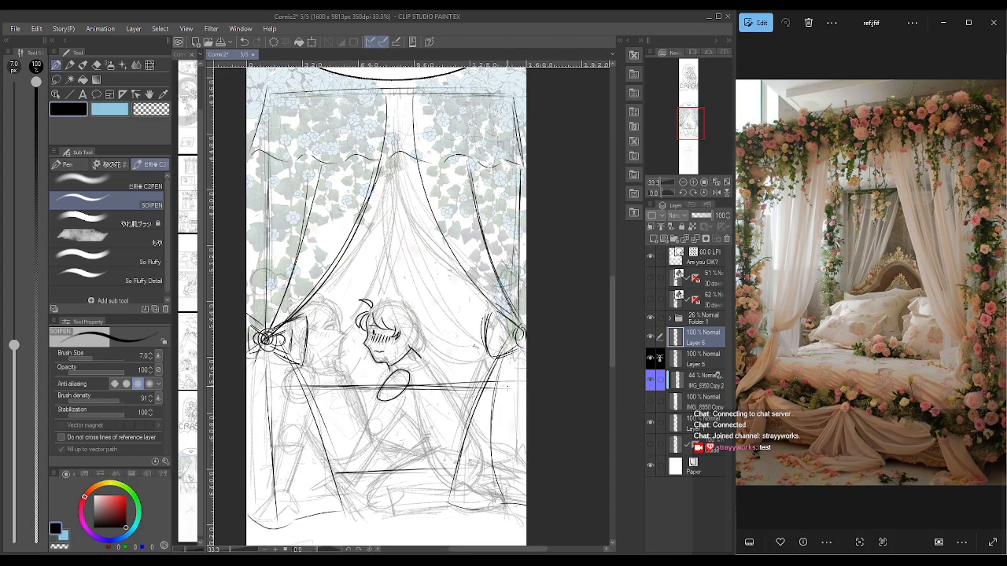
{"action": "left_click_drag", "start_coordinate": [424, 386], "coordinate": [467, 384]}
- Try curtain folds fanning out from the centre of the valance's hem, and undo them
{"action": "mouse_move", "coordinate": [397, 157]}
{"action": "left_mouse_down"}
{"action": "mouse_move", "coordinate": [412, 234]}
{"action": "mouse_move", "coordinate": [403, 198]}
{"action": "mouse_move", "coordinate": [462, 305]}
{"action": "mouse_move", "coordinate": [487, 313]}
{"action": "left_mouse_up"}
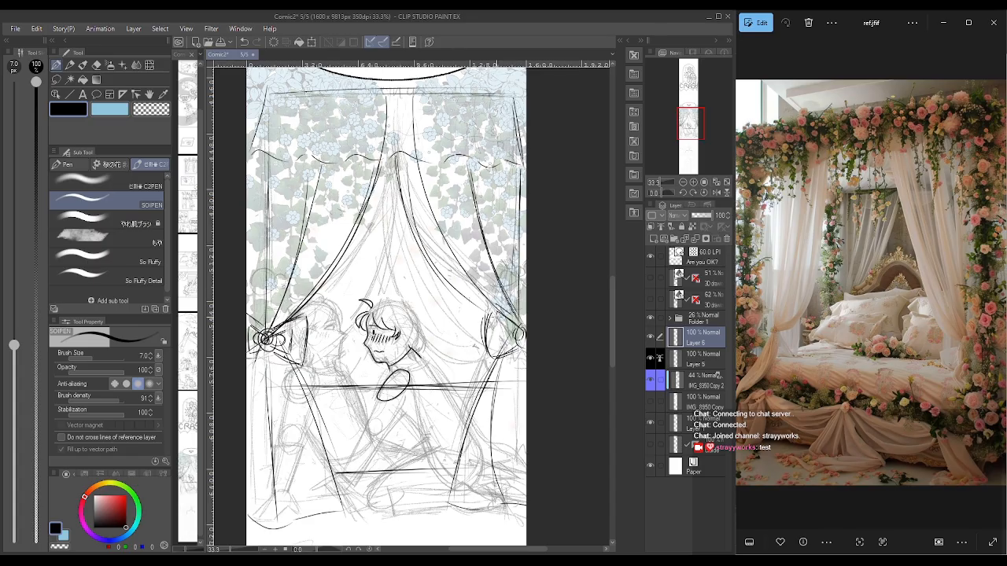
{"action": "mouse_move", "coordinate": [415, 208]}
{"action": "left_mouse_down"}
{"action": "mouse_move", "coordinate": [420, 233]}
{"action": "mouse_move", "coordinate": [498, 314]}
{"action": "left_mouse_up"}
{"action": "left_click_drag", "start_coordinate": [402, 151], "coordinate": [404, 217]}
{"action": "left_click_drag", "start_coordinate": [401, 154], "coordinate": [390, 269]}
{"action": "mouse_move", "coordinate": [399, 203]}
{"action": "left_mouse_down"}
{"action": "mouse_move", "coordinate": [333, 302]}
{"action": "mouse_move", "coordinate": [294, 320]}
{"action": "left_mouse_up"}
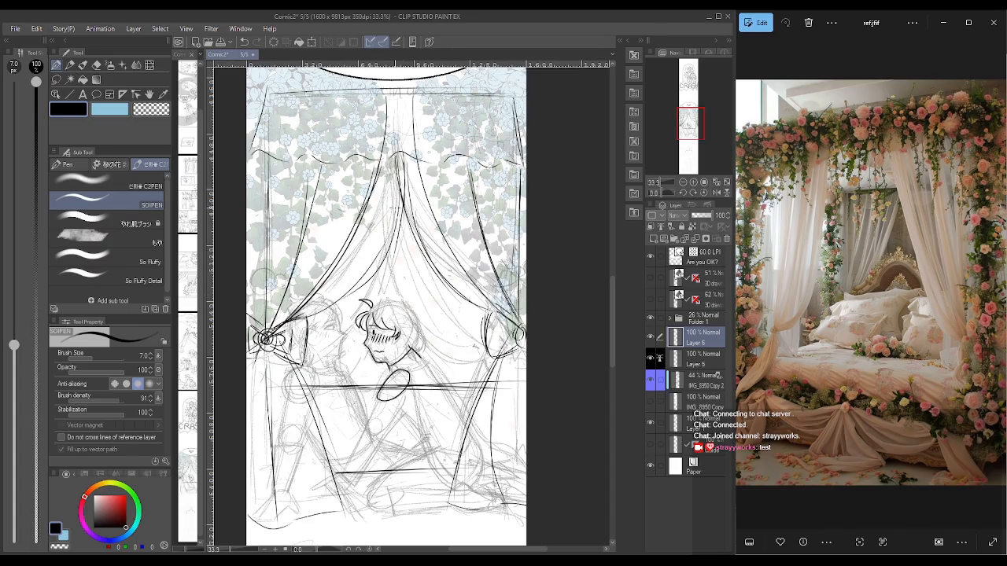
{"action": "left_click_drag", "start_coordinate": [401, 174], "coordinate": [402, 189]}
{"action": "key", "text": "ctrl+z"}
{"action": "key", "text": "ctrl+z"}
{"action": "key", "text": "ctrl+z"}
{"action": "key", "text": "ctrl+z"}
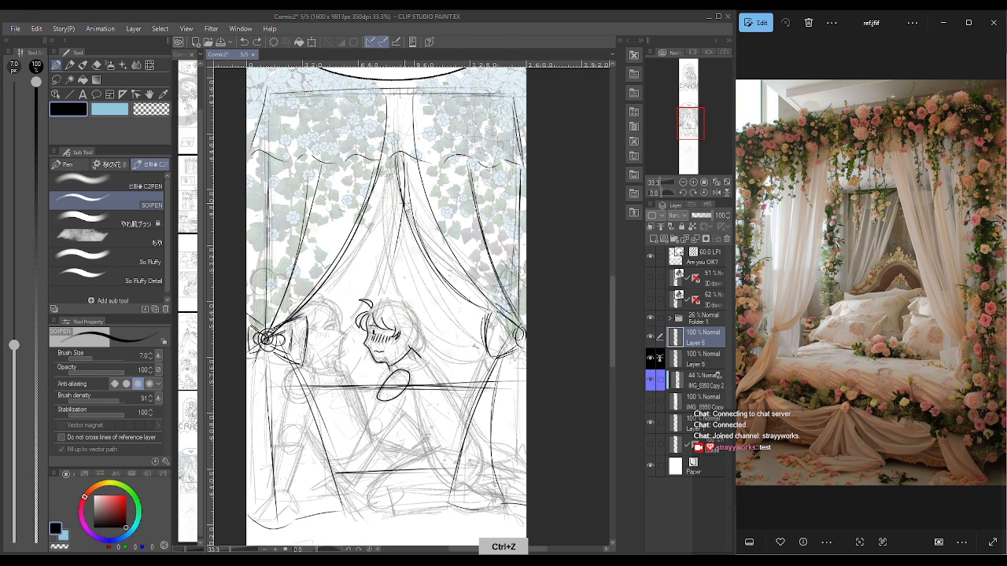
{"action": "key", "text": "ctrl+z"}
{"action": "key", "text": "ctrl+z"}
{"action": "key", "text": "ctrl+z"}
{"action": "key", "text": "ctrl+z"}
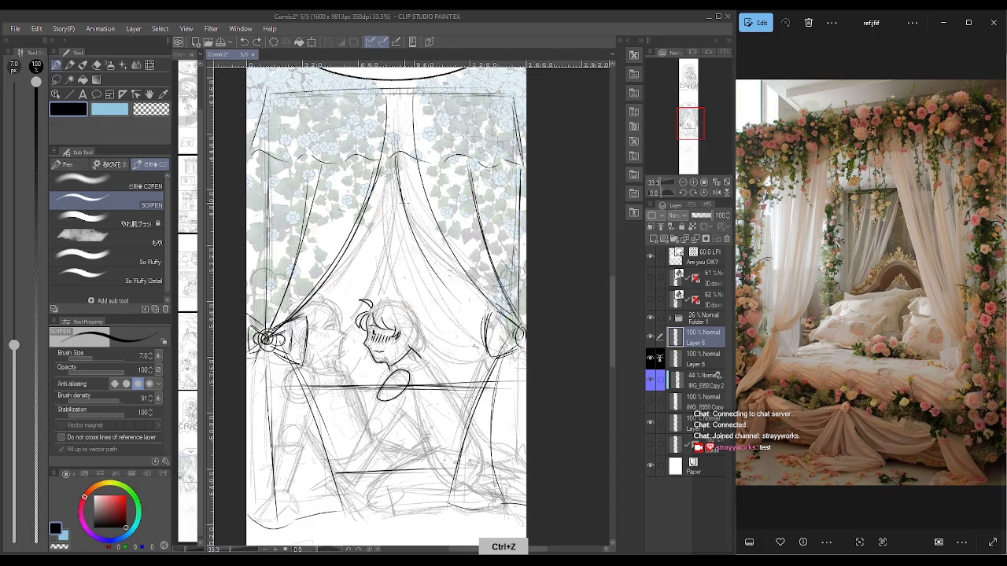
{"action": "key", "text": "ctrl+z"}
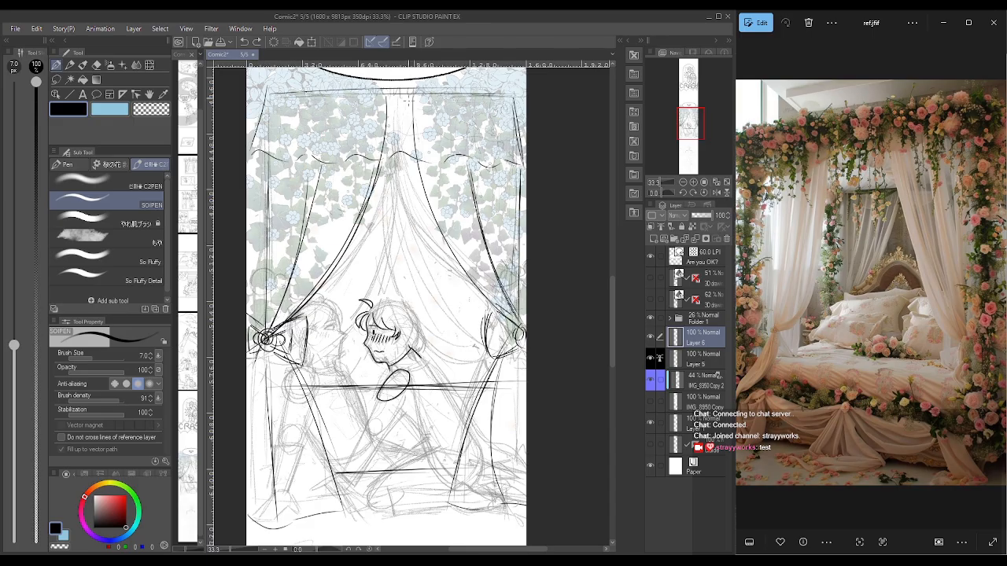
- Draw the gathered centre folds from the canopy's top rail, fanning down toward both tie-backs
{"action": "mouse_move", "coordinate": [410, 98]}
{"action": "left_mouse_down"}
{"action": "mouse_move", "coordinate": [431, 209]}
{"action": "mouse_move", "coordinate": [461, 274]}
{"action": "left_mouse_up"}
{"action": "left_click_drag", "start_coordinate": [396, 105], "coordinate": [407, 206]}
{"action": "mouse_move", "coordinate": [400, 97]}
{"action": "left_mouse_down"}
{"action": "mouse_move", "coordinate": [418, 234]}
{"action": "mouse_move", "coordinate": [436, 270]}
{"action": "mouse_move", "coordinate": [431, 246]}
{"action": "mouse_move", "coordinate": [478, 291]}
{"action": "left_mouse_up"}
{"action": "mouse_move", "coordinate": [405, 167]}
{"action": "left_mouse_down"}
{"action": "mouse_move", "coordinate": [479, 297]}
{"action": "mouse_move", "coordinate": [511, 318]}
{"action": "left_mouse_up"}
{"action": "left_click_drag", "start_coordinate": [399, 95], "coordinate": [383, 244]}
{"action": "left_click_drag", "start_coordinate": [400, 149], "coordinate": [391, 213]}
{"action": "mouse_move", "coordinate": [291, 323]}
{"action": "left_mouse_down"}
{"action": "mouse_move", "coordinate": [372, 247]}
{"action": "mouse_move", "coordinate": [351, 276]}
{"action": "mouse_move", "coordinate": [396, 189]}
{"action": "left_mouse_up"}
{"action": "mouse_move", "coordinate": [400, 109]}
{"action": "left_mouse_down"}
{"action": "mouse_move", "coordinate": [395, 194]}
{"action": "mouse_move", "coordinate": [370, 253]}
{"action": "mouse_move", "coordinate": [297, 313]}
{"action": "left_mouse_up"}
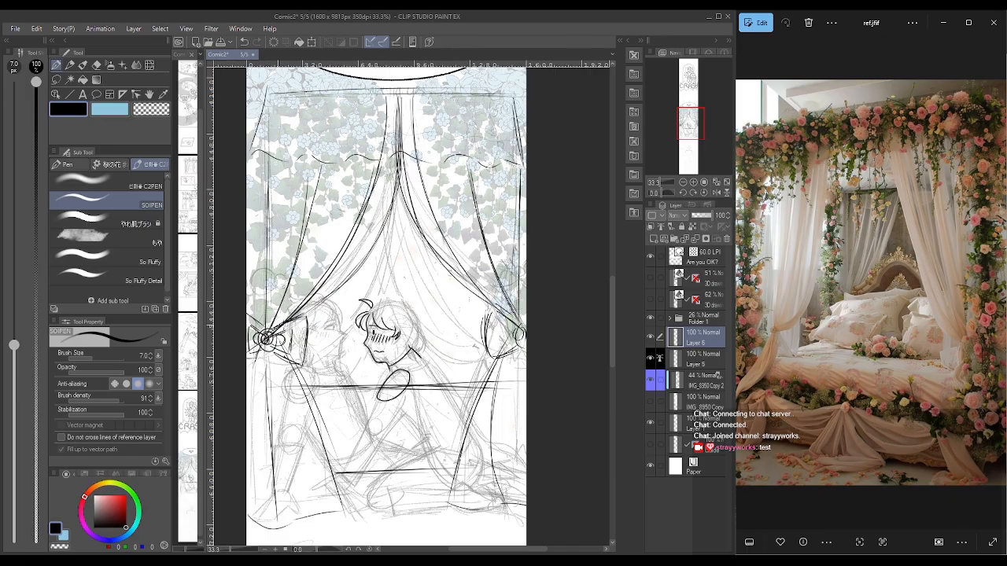
- Add the inner drape folds hanging from the centre gather behind the couple, swooping toward both tie-backs
{"action": "mouse_move", "coordinate": [397, 110]}
{"action": "left_mouse_down"}
{"action": "mouse_move", "coordinate": [396, 212]}
{"action": "mouse_move", "coordinate": [461, 345]}
{"action": "left_mouse_up"}
{"action": "mouse_move", "coordinate": [397, 176]}
{"action": "left_mouse_down"}
{"action": "mouse_move", "coordinate": [395, 206]}
{"action": "mouse_move", "coordinate": [459, 353]}
{"action": "left_mouse_up"}
{"action": "mouse_move", "coordinate": [398, 226]}
{"action": "left_mouse_down"}
{"action": "mouse_move", "coordinate": [424, 327]}
{"action": "mouse_move", "coordinate": [481, 351]}
{"action": "left_mouse_up"}
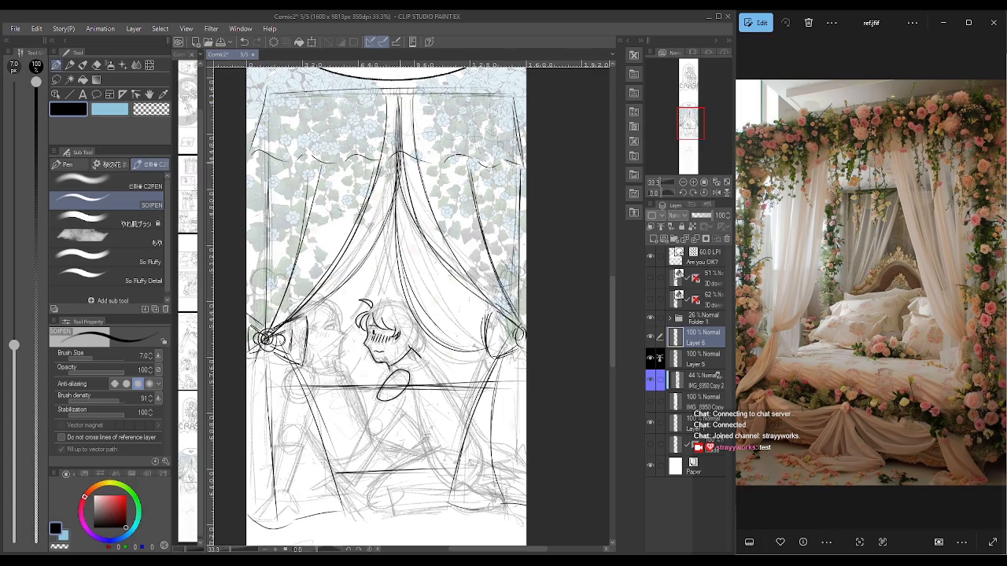
{"action": "mouse_move", "coordinate": [402, 165]}
{"action": "left_mouse_down"}
{"action": "mouse_move", "coordinate": [400, 242]}
{"action": "mouse_move", "coordinate": [375, 317]}
{"action": "left_mouse_up"}
{"action": "mouse_move", "coordinate": [398, 233]}
{"action": "left_mouse_down"}
{"action": "mouse_move", "coordinate": [369, 323]}
{"action": "mouse_move", "coordinate": [275, 348]}
{"action": "mouse_move", "coordinate": [385, 266]}
{"action": "mouse_move", "coordinate": [395, 230]}
{"action": "left_mouse_up"}
{"action": "mouse_move", "coordinate": [277, 348]}
{"action": "left_mouse_down"}
{"action": "mouse_move", "coordinate": [388, 263]}
{"action": "mouse_move", "coordinate": [399, 195]}
{"action": "mouse_move", "coordinate": [398, 217]}
{"action": "left_mouse_up"}
{"action": "left_click_drag", "start_coordinate": [398, 172], "coordinate": [427, 321]}
{"action": "mouse_move", "coordinate": [397, 201]}
{"action": "left_mouse_down"}
{"action": "mouse_move", "coordinate": [405, 270]}
{"action": "mouse_move", "coordinate": [495, 346]}
{"action": "left_mouse_up"}
{"action": "left_click_drag", "start_coordinate": [428, 331], "coordinate": [459, 346]}
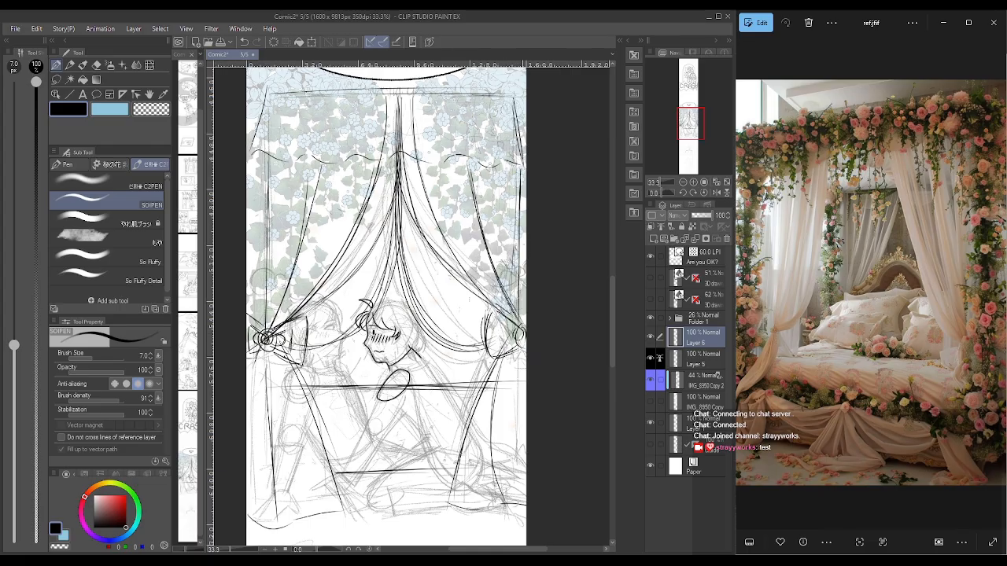
- Add vertical fold lines to the right lower drape and reduce Layer 6's opacity to 46%
{"action": "left_click_drag", "start_coordinate": [520, 358], "coordinate": [517, 490]}
{"action": "left_click_drag", "start_coordinate": [518, 383], "coordinate": [515, 489]}
{"action": "left_click", "coordinate": [703, 215]}
{"action": "left_click_drag", "start_coordinate": [704, 216], "coordinate": [700, 216]}
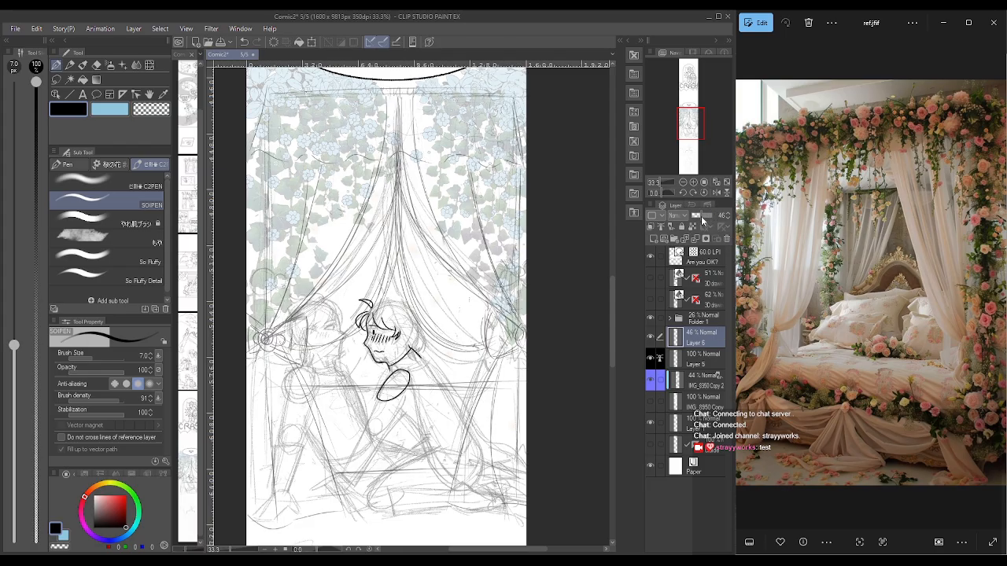
- Hide the couple's rough sketch layer and the flower Folder 1, and add a new raster layer above Layer 6
{"action": "left_click", "coordinate": [651, 383]}
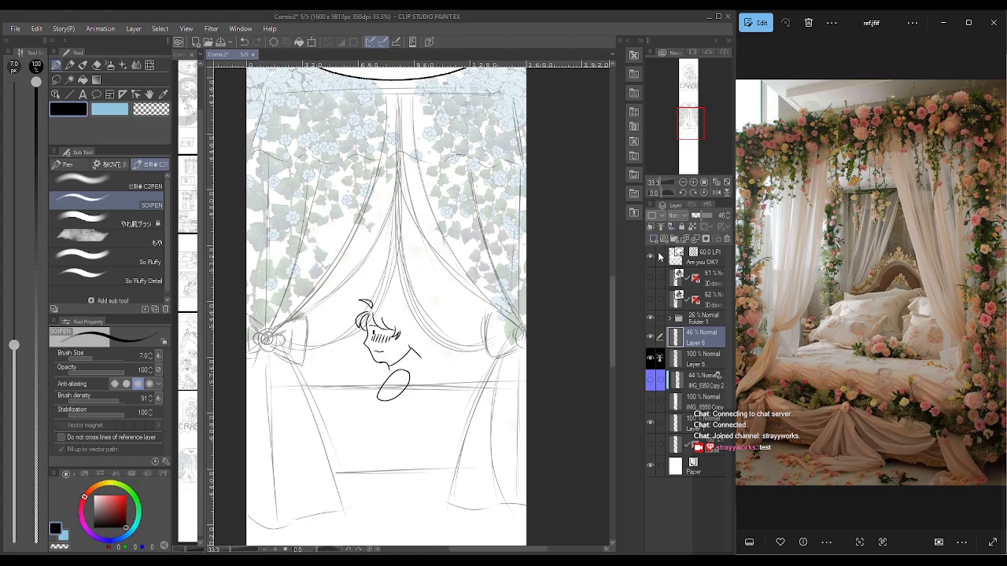
{"action": "left_click", "coordinate": [660, 227]}
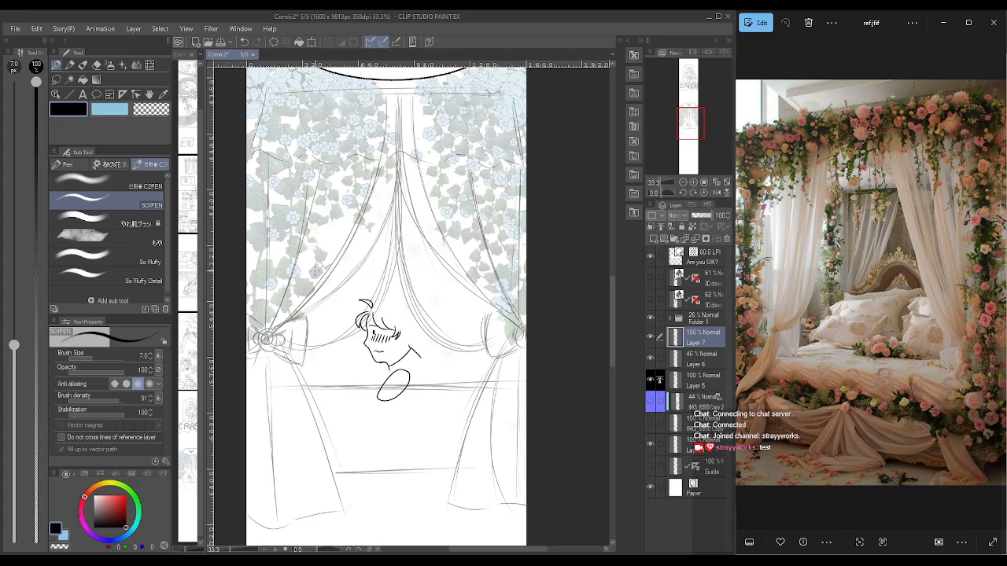
{"action": "left_click", "coordinate": [650, 318]}
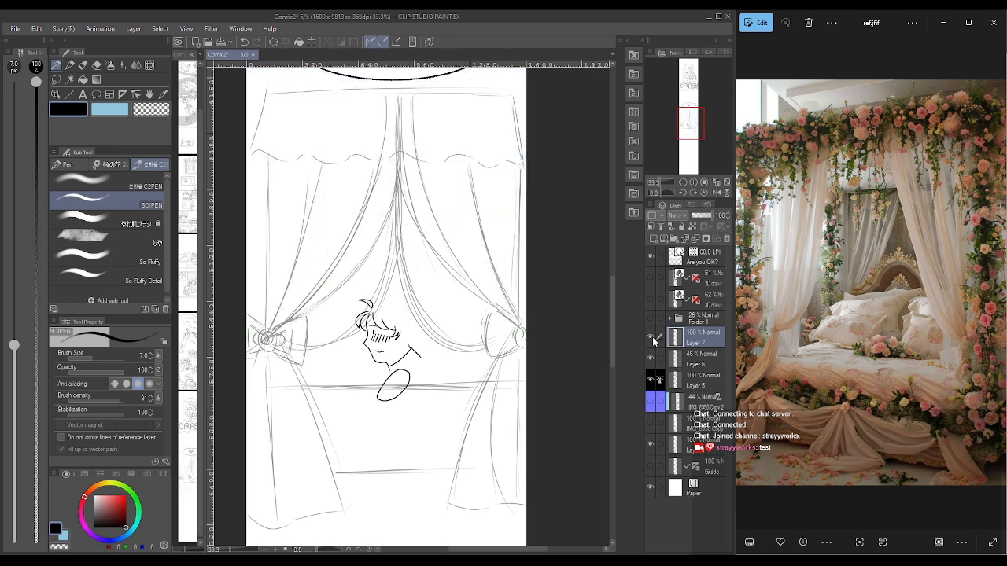
{"action": "left_click", "coordinate": [651, 336]}
{"action": "left_click", "coordinate": [650, 337]}
{"action": "left_click", "coordinate": [650, 338]}
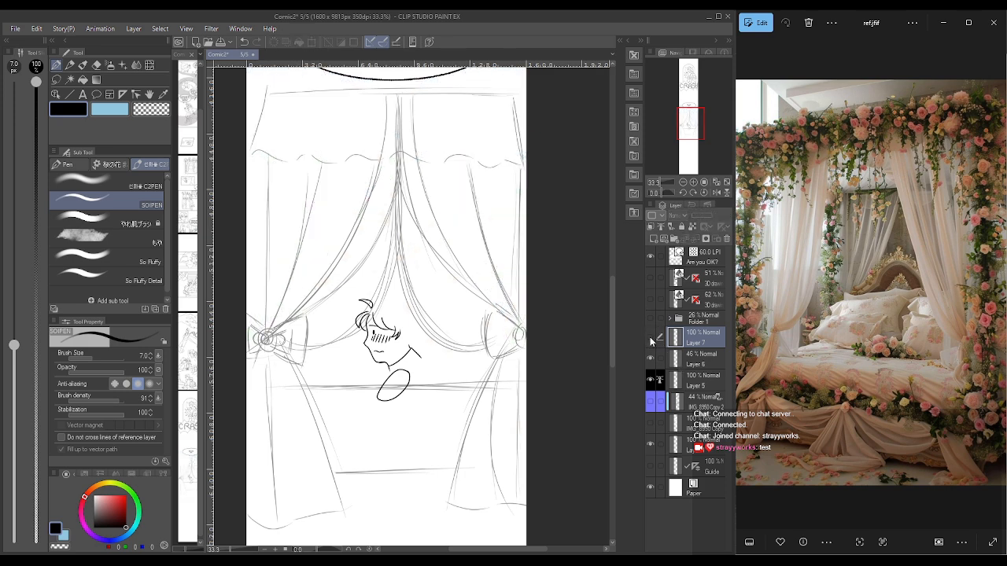
{"action": "left_click", "coordinate": [650, 337]}
{"action": "left_click", "coordinate": [650, 358]}
{"action": "left_click", "coordinate": [651, 358]}
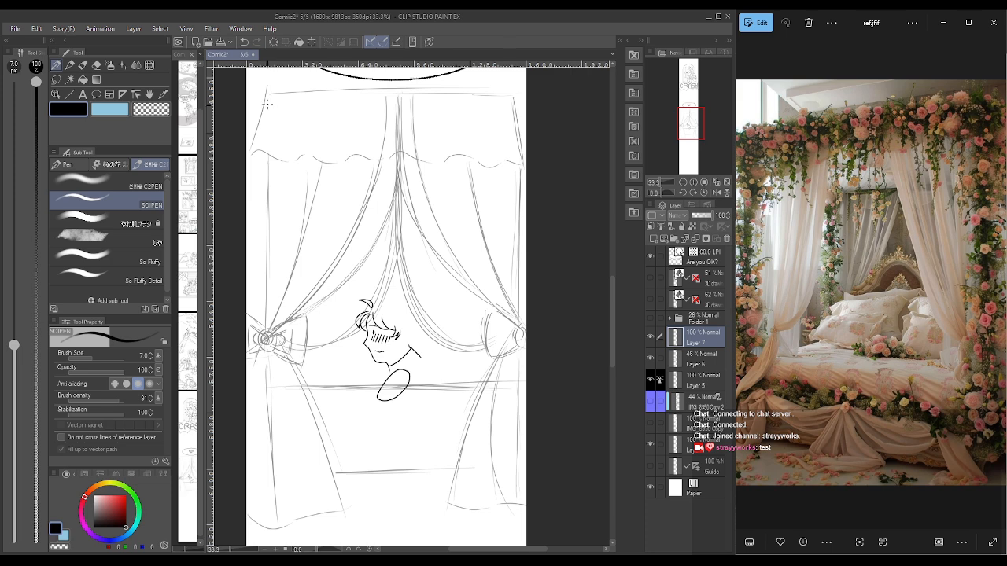
{"action": "left_click_drag", "start_coordinate": [260, 120], "coordinate": [249, 151]}
{"action": "key", "text": "ctrl+z"}
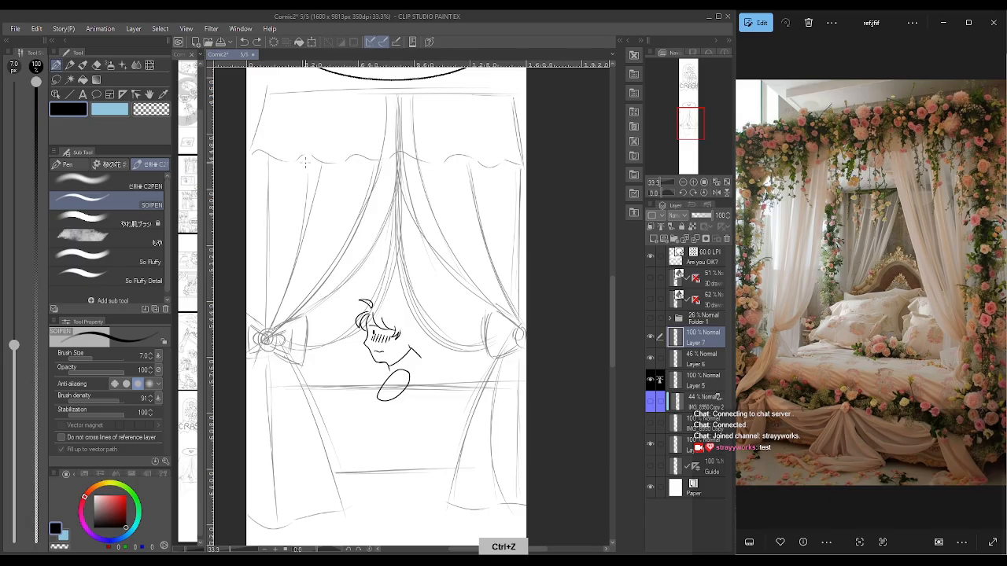
{"action": "key", "text": "bracketright"}
{"action": "key", "text": "bracketleft"}
{"action": "key", "text": "bracketleft"}
{"action": "key", "text": "bracketleft"}
{"action": "key", "text": "bracketleft"}
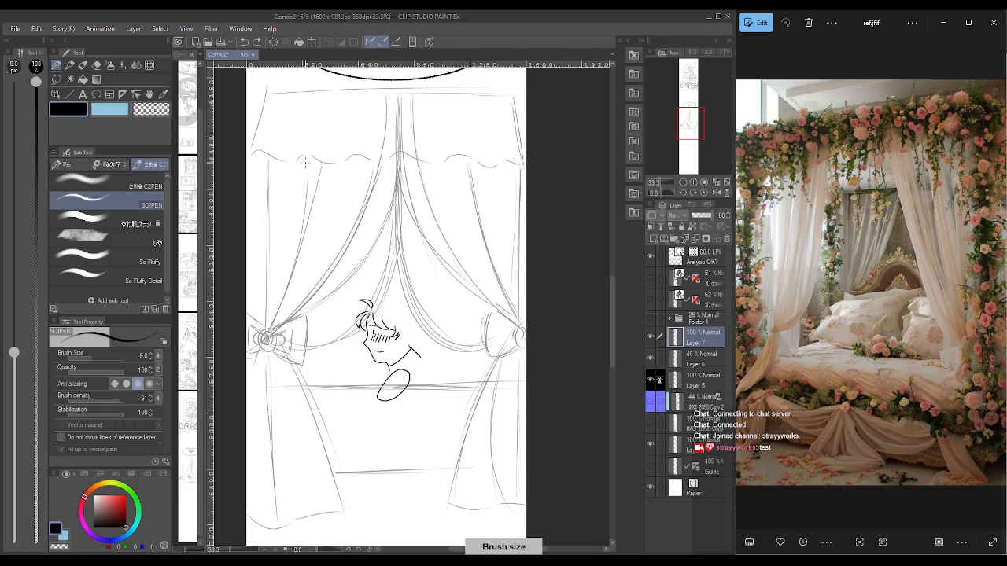
{"action": "key", "text": "bracketright"}
{"action": "key", "text": "bracketright"}
{"action": "key", "text": "bracketright"}
{"action": "key", "text": "bracketright"}
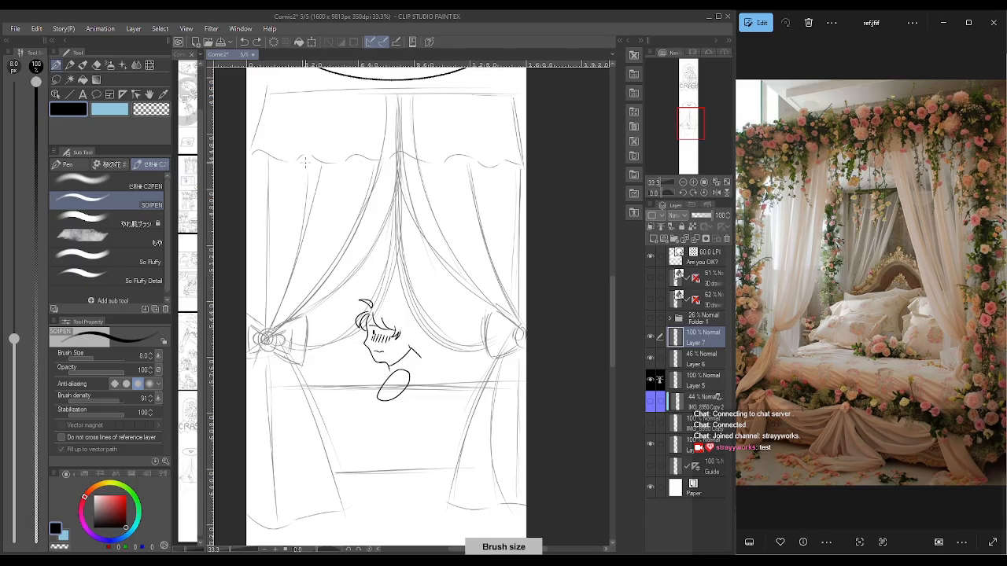
{"action": "key", "text": "bracketleft"}
{"action": "key", "text": "bracketleft"}
{"action": "key", "text": "bracketright"}
- Ink the slanted left edge of the canopy valance on Layer 7 with the 7 px SOIPEN
{"action": "scroll", "coordinate": [305, 161], "scroll_direction": "up", "scroll_amount": 3}
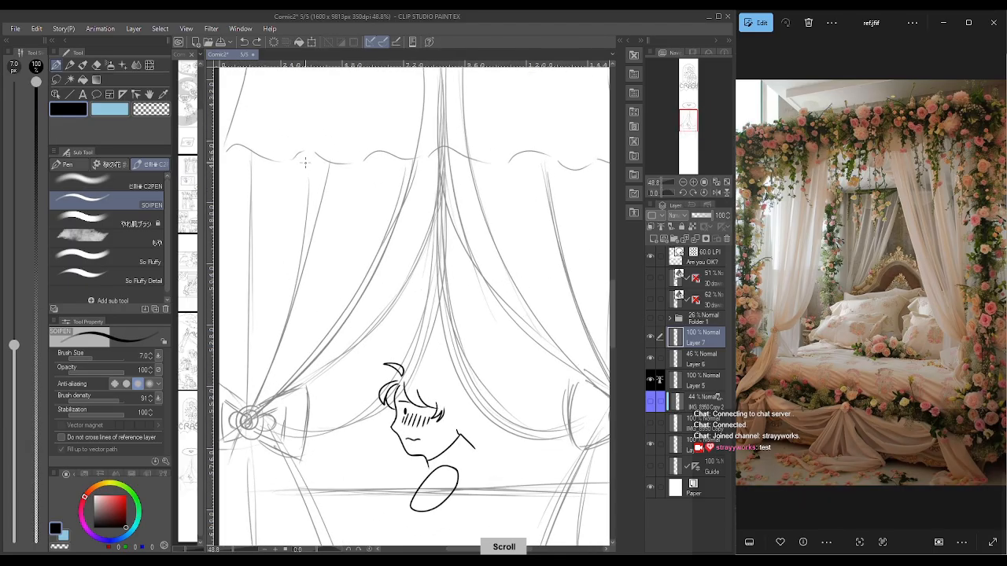
{"action": "left_click_drag", "start_coordinate": [686, 122], "coordinate": [685, 117]}
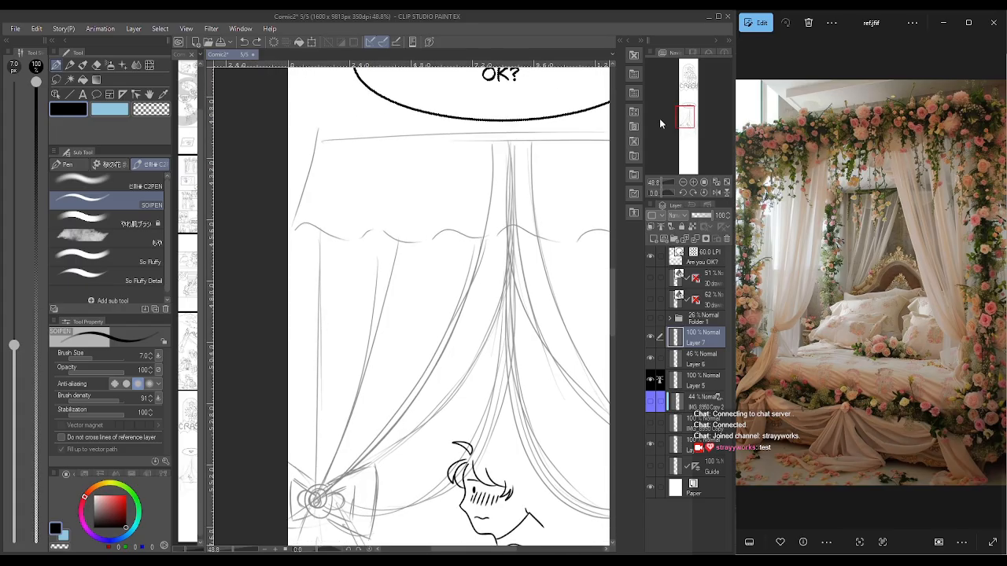
{"action": "left_click_drag", "start_coordinate": [321, 145], "coordinate": [290, 236]}
{"action": "key", "text": "ctrl+z"}
{"action": "left_click_drag", "start_coordinate": [322, 140], "coordinate": [293, 230]}
- Lower the pen's stabilization to 36 and ink the valance's wavy hem rightward from its left corner
{"action": "mouse_move", "coordinate": [333, 241]}
{"action": "left_mouse_down"}
{"action": "mouse_move", "coordinate": [393, 236]}
{"action": "mouse_move", "coordinate": [432, 243]}
{"action": "mouse_move", "coordinate": [462, 229]}
{"action": "mouse_move", "coordinate": [480, 239]}
{"action": "mouse_move", "coordinate": [505, 226]}
{"action": "mouse_move", "coordinate": [544, 240]}
{"action": "left_mouse_up"}
{"action": "key", "text": "ctrl+z"}
{"action": "left_click_drag", "start_coordinate": [124, 415], "coordinate": [116, 417]}
{"action": "mouse_move", "coordinate": [291, 234]}
{"action": "left_mouse_down"}
{"action": "mouse_move", "coordinate": [336, 240]}
{"action": "mouse_move", "coordinate": [301, 229]}
{"action": "mouse_move", "coordinate": [314, 226]}
{"action": "mouse_move", "coordinate": [303, 236]}
{"action": "mouse_move", "coordinate": [339, 244]}
{"action": "mouse_move", "coordinate": [377, 230]}
{"action": "mouse_move", "coordinate": [400, 244]}
{"action": "mouse_move", "coordinate": [505, 226]}
{"action": "mouse_move", "coordinate": [552, 241]}
{"action": "mouse_move", "coordinate": [604, 228]}
{"action": "left_mouse_up"}
{"action": "key", "text": "ctrl+z"}
{"action": "key", "text": "ctrl+z"}
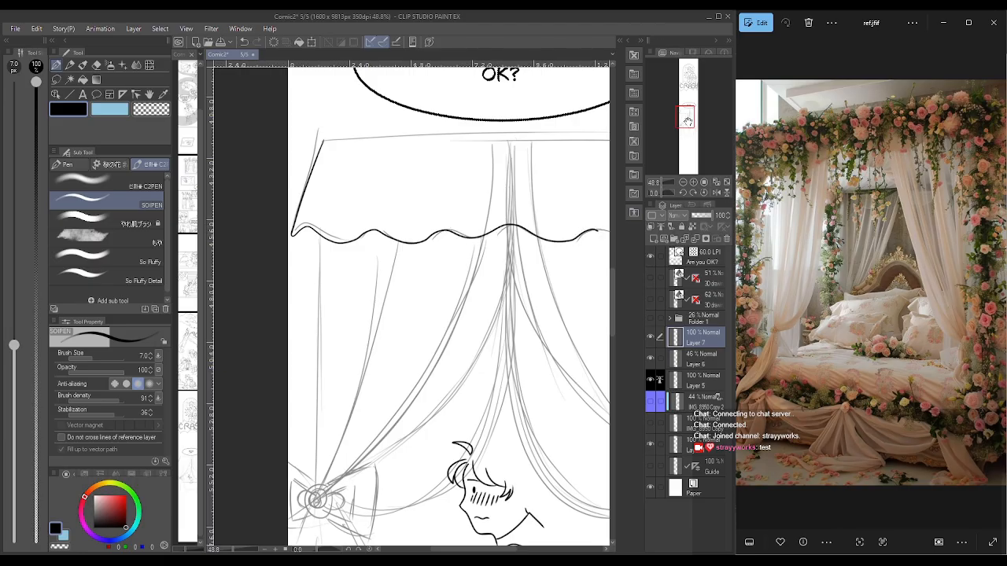
- Continue the wavy hem to the valance's right corner and ink its slanted right edge
{"action": "left_click_drag", "start_coordinate": [687, 119], "coordinate": [694, 118]}
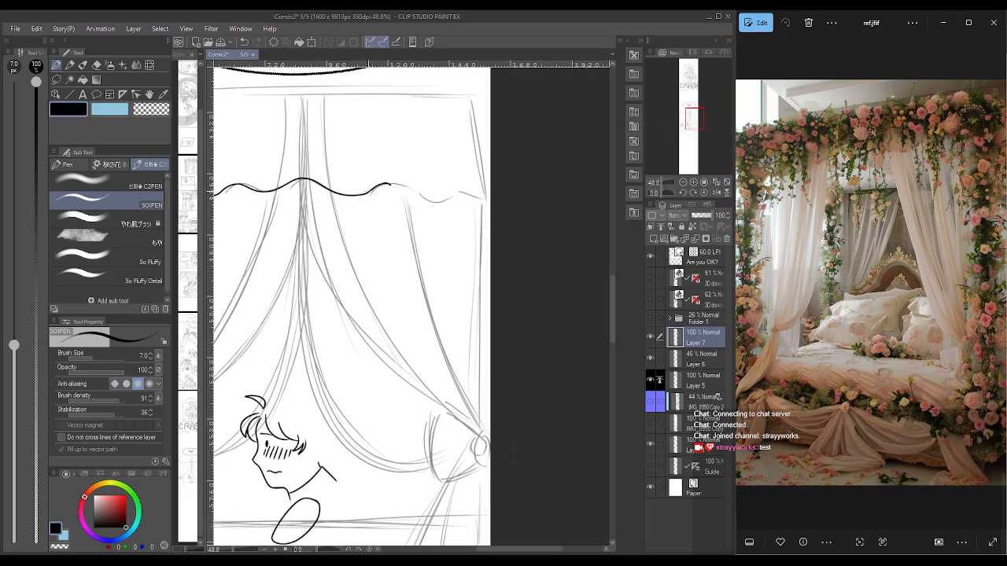
{"action": "mouse_move", "coordinate": [391, 184]}
{"action": "left_mouse_down"}
{"action": "mouse_move", "coordinate": [483, 196]}
{"action": "mouse_move", "coordinate": [465, 126]}
{"action": "mouse_move", "coordinate": [474, 120]}
{"action": "mouse_move", "coordinate": [486, 196]}
{"action": "left_mouse_up"}
{"action": "key", "text": "ctrl+z"}
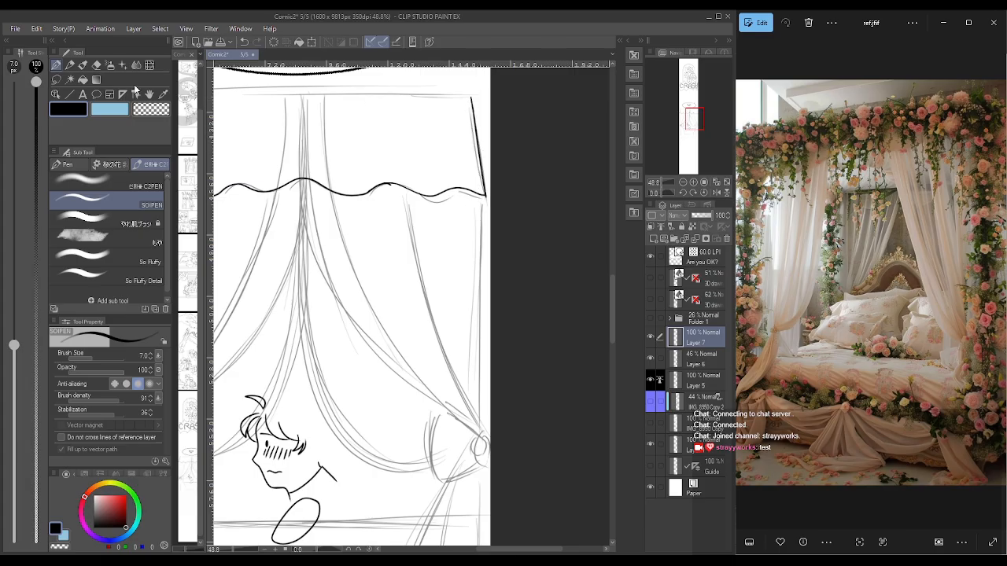
- Clean up the overlapping join in the valance hem with the Hard eraser at 20 px
{"action": "key", "text": "e"}
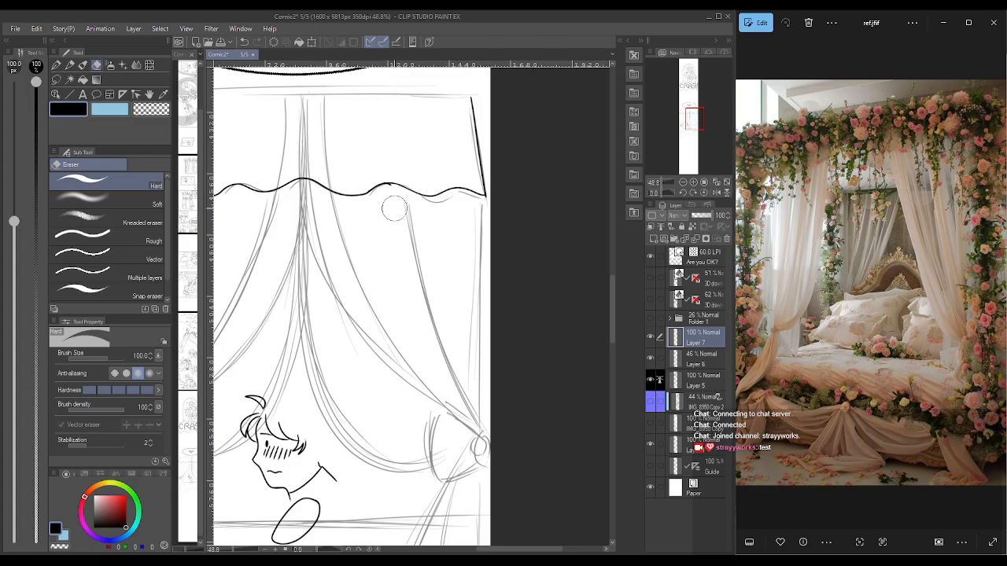
{"action": "key", "text": "bracketleft"}
{"action": "key", "text": "bracketleft"}
{"action": "key", "text": "bracketleft"}
{"action": "key", "text": "bracketleft"}
{"action": "key", "text": "bracketleft"}
{"action": "key", "text": "bracketleft"}
{"action": "key", "text": "bracketleft"}
{"action": "key", "text": "bracketleft"}
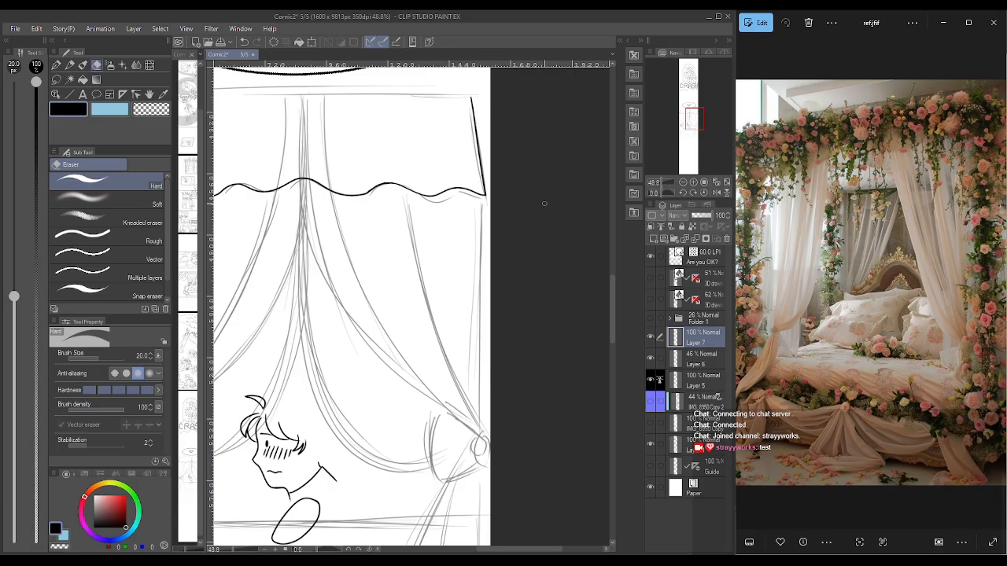
- Draw the valance's top edge between its two upper corners with a 7 px straight line
{"action": "left_click_drag", "start_coordinate": [692, 127], "coordinate": [685, 121]}
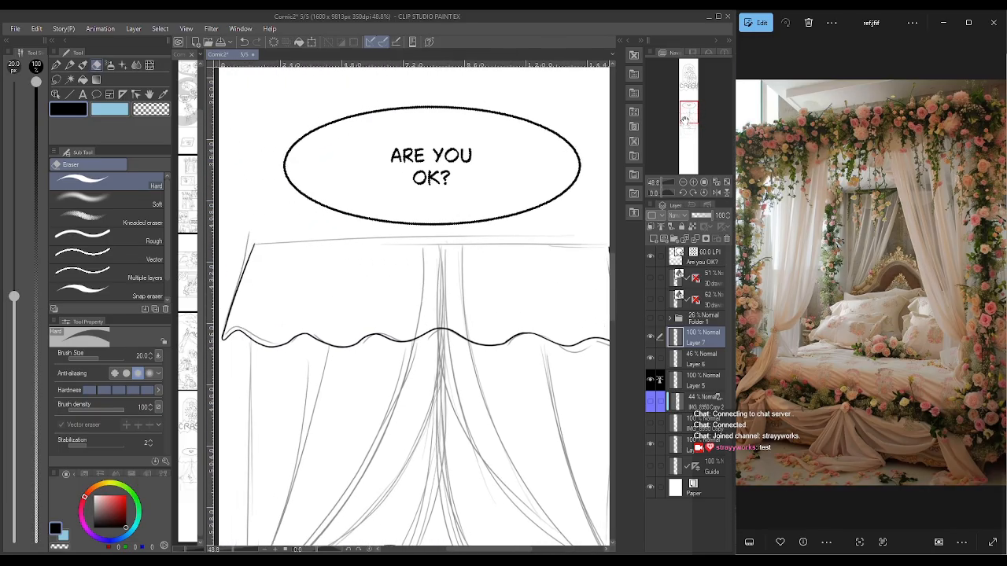
{"action": "left_click", "coordinate": [69, 94]}
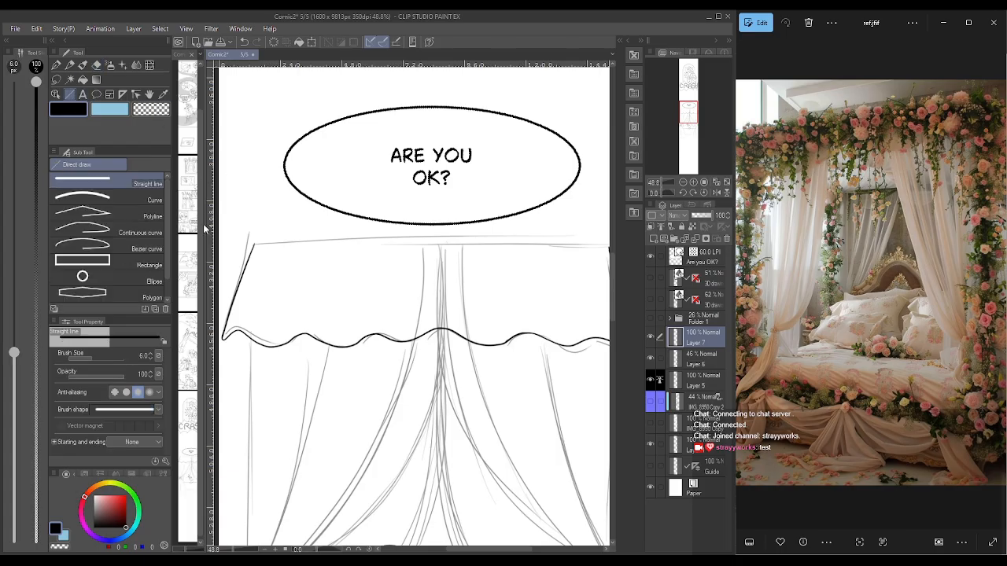
{"action": "left_click", "coordinate": [154, 355]}
{"action": "mouse_move", "coordinate": [255, 243]}
{"action": "left_mouse_down"}
{"action": "mouse_move", "coordinate": [607, 243]}
{"action": "mouse_move", "coordinate": [475, 247]}
{"action": "left_mouse_up"}
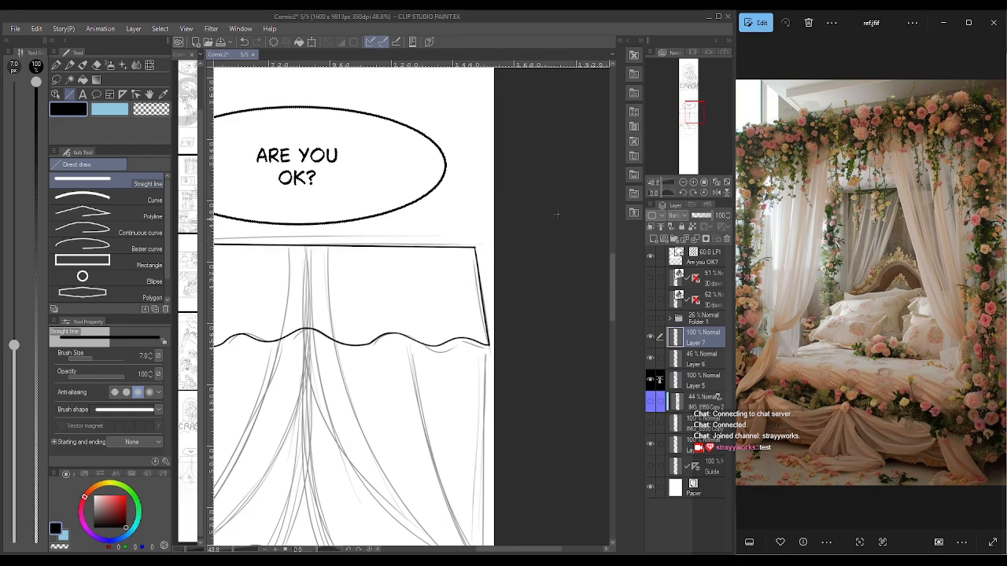
{"action": "left_click_drag", "start_coordinate": [430, 176], "coordinate": [590, 129]}
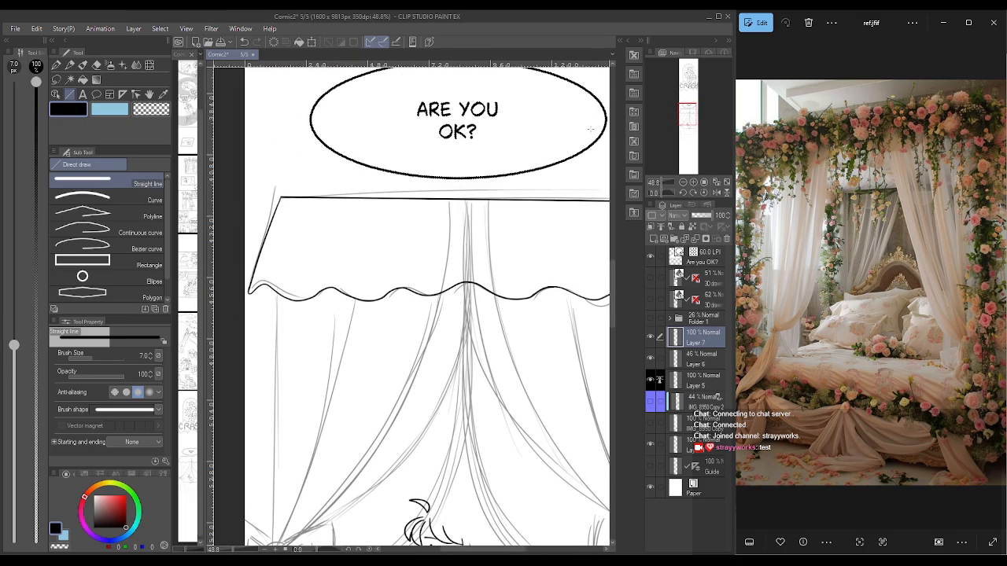
- Draw the left bedpost as a straight vertical line from the valance hem down to the curtain's bottom hem
{"action": "left_click", "coordinate": [55, 65]}
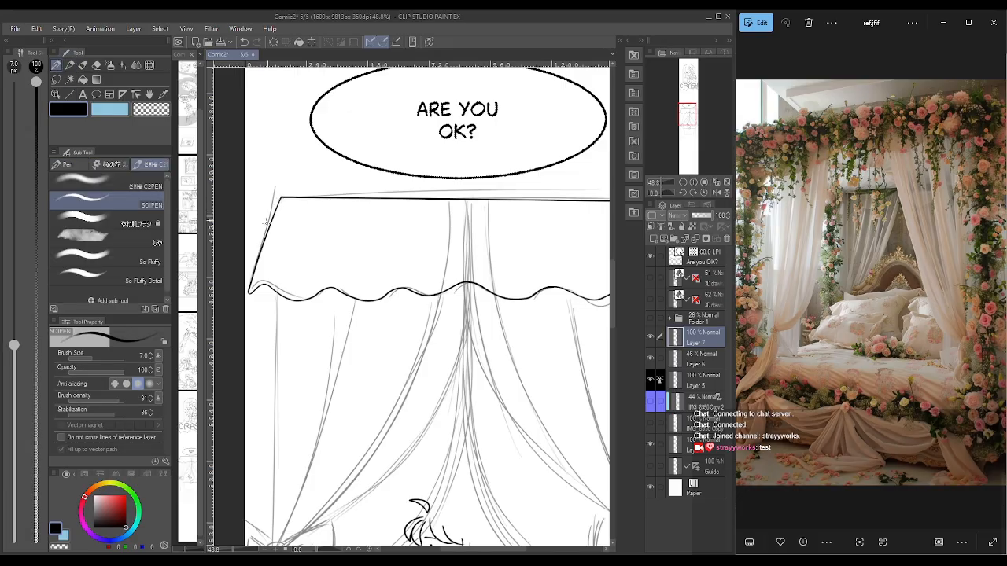
{"action": "left_click_drag", "start_coordinate": [590, 199], "coordinate": [431, 188]}
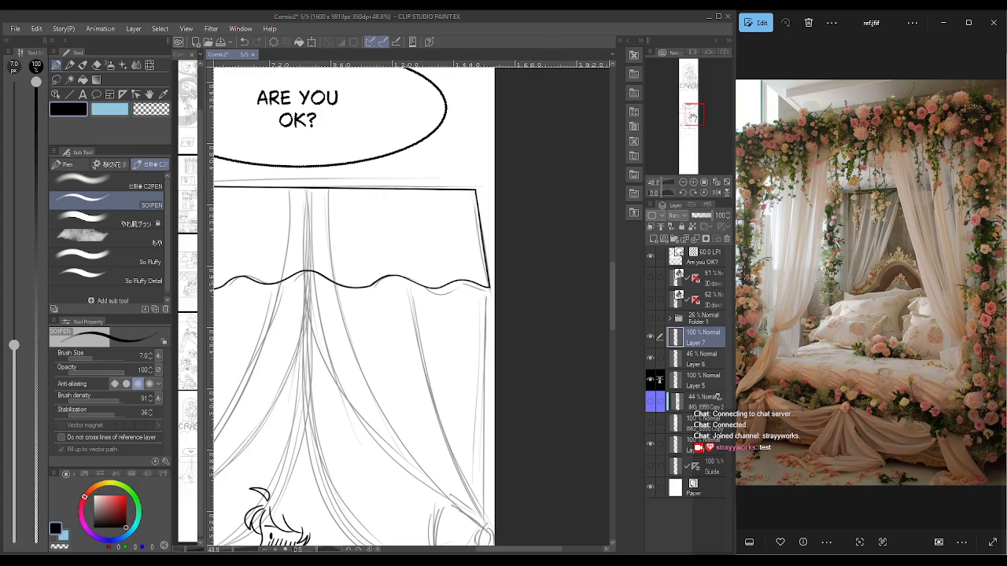
{"action": "left_click_drag", "start_coordinate": [692, 118], "coordinate": [685, 122]}
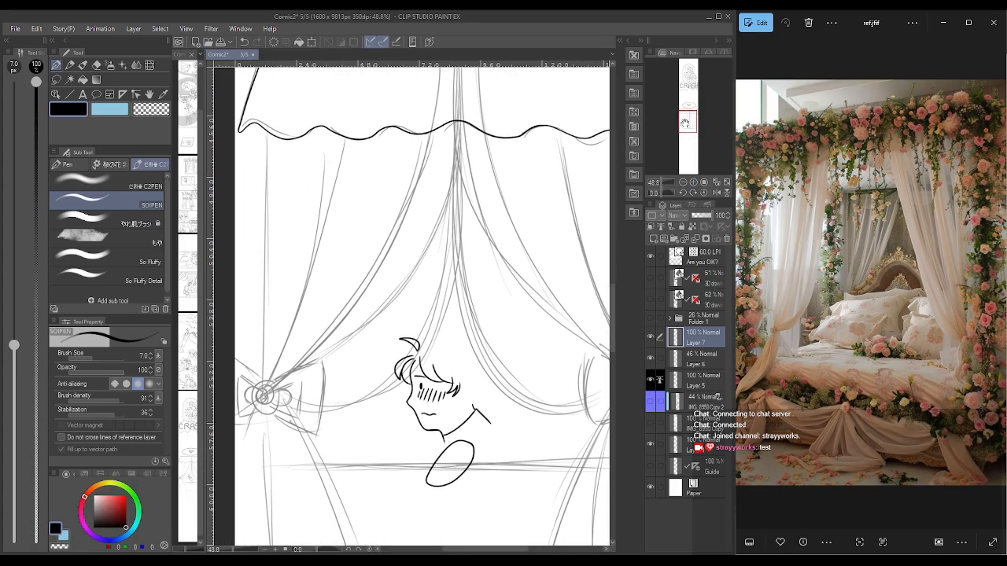
{"action": "left_click", "coordinate": [682, 185]}
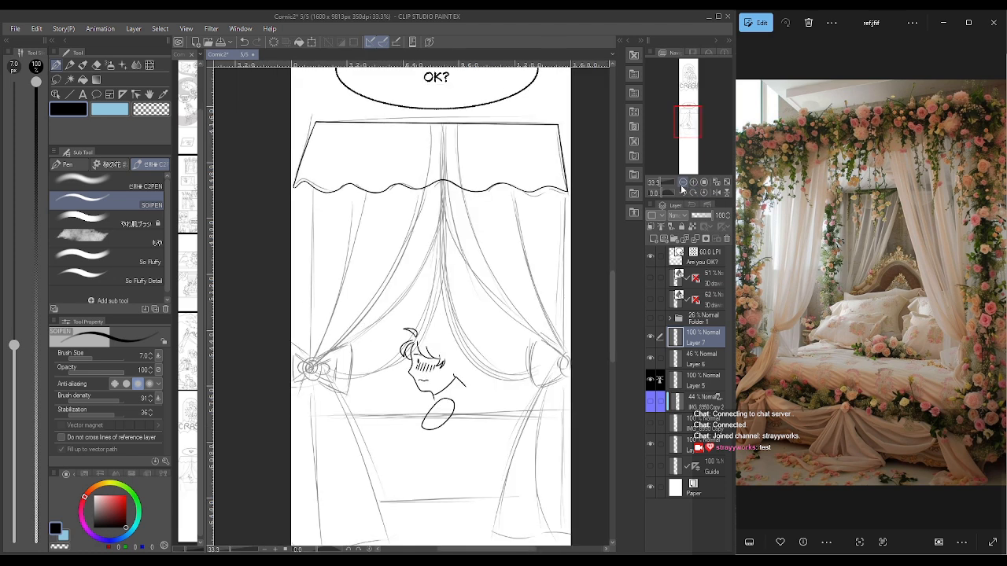
{"action": "left_click_drag", "start_coordinate": [685, 127], "coordinate": [688, 130]}
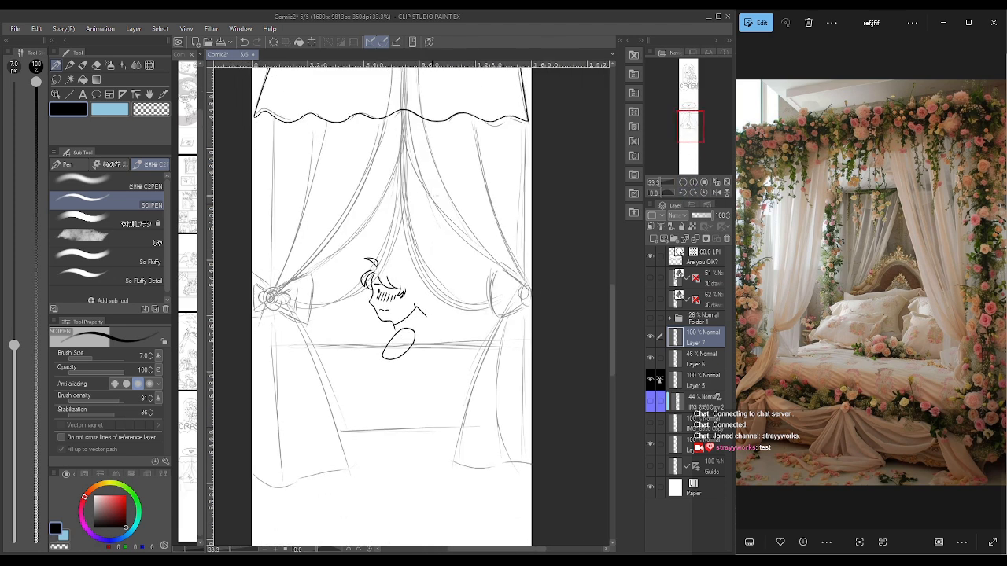
{"action": "left_click", "coordinate": [70, 94]}
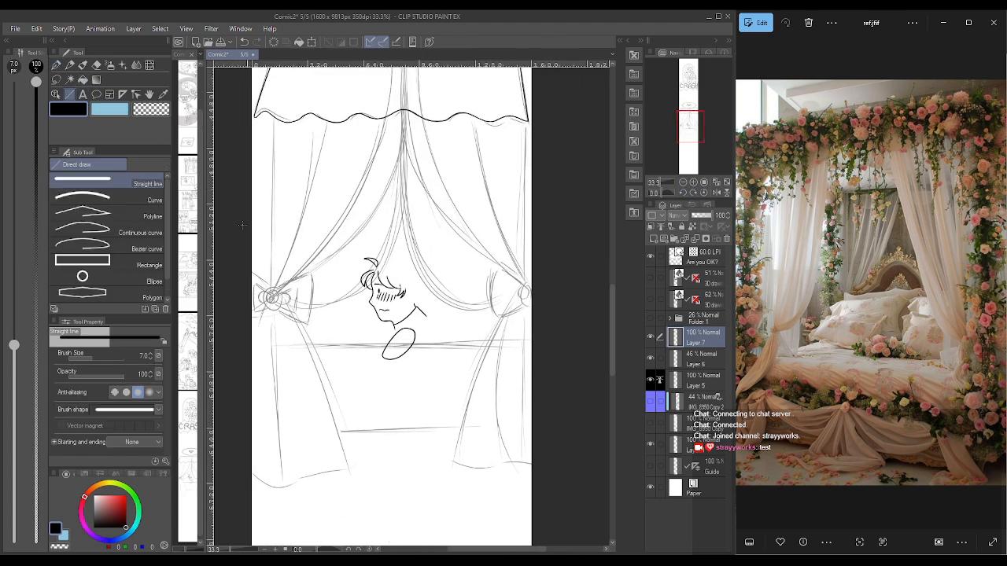
{"action": "mouse_move", "coordinate": [273, 114]}
{"action": "left_mouse_down"}
{"action": "mouse_move", "coordinate": [276, 501]}
{"action": "mouse_move", "coordinate": [276, 478]}
{"action": "mouse_move", "coordinate": [274, 488]}
{"action": "left_mouse_up"}
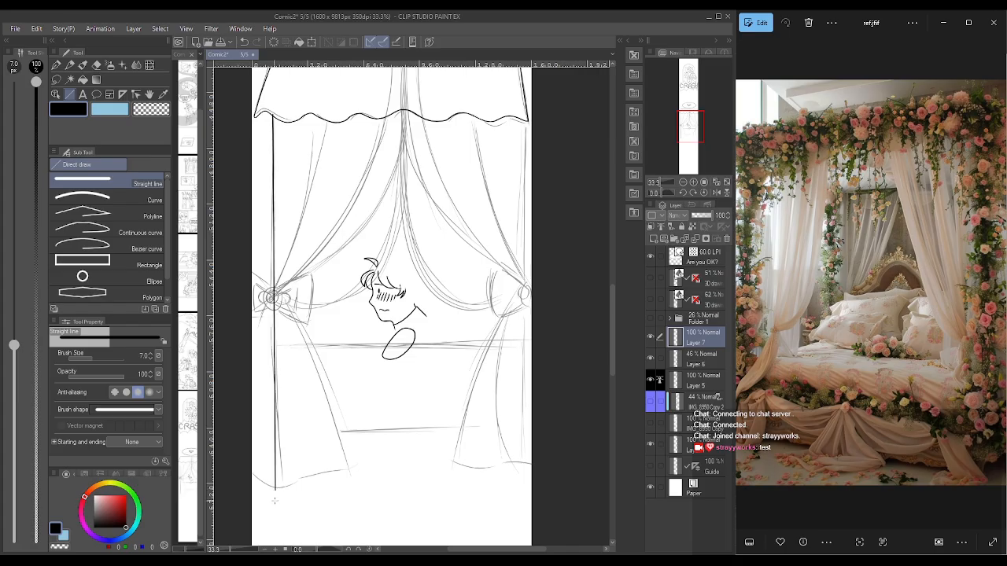
{"action": "key", "text": "ctrl+z"}
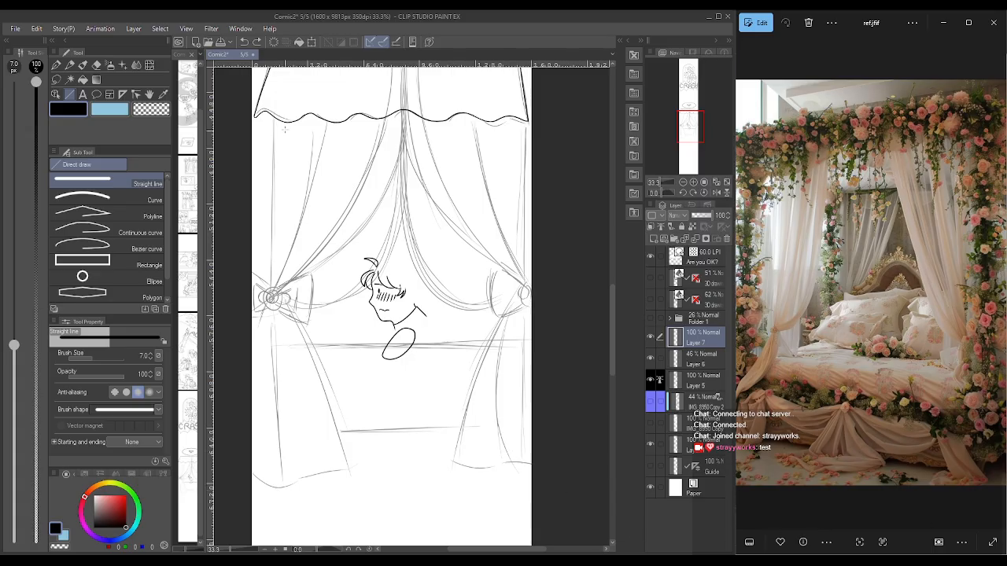
{"action": "left_click_drag", "start_coordinate": [274, 114], "coordinate": [273, 477]}
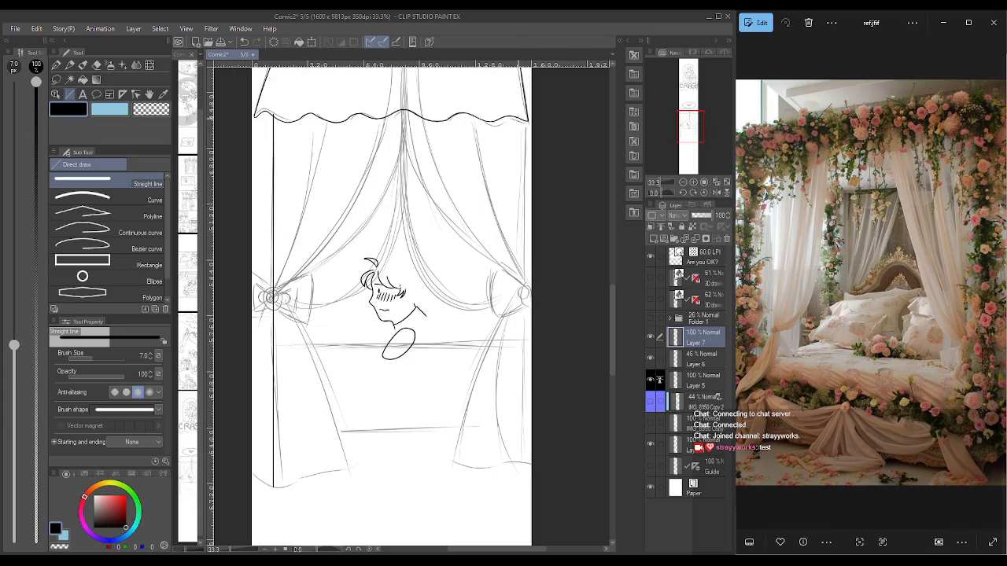
- Draw the right bedpost as a straight vertical line from the valance hem down through the right lower drape
{"action": "left_click_drag", "start_coordinate": [516, 118], "coordinate": [495, 448]}
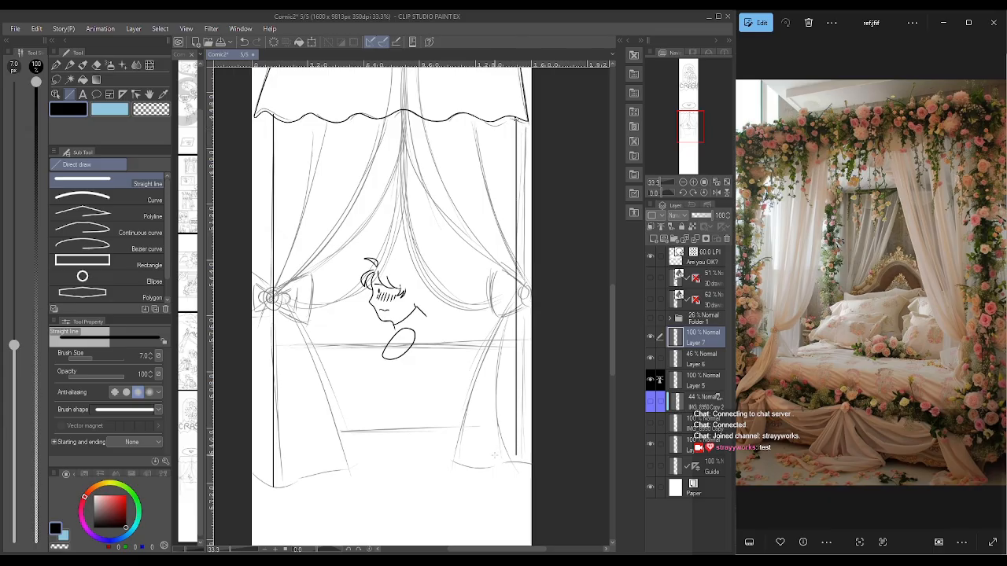
{"action": "key", "text": "ctrl+z"}
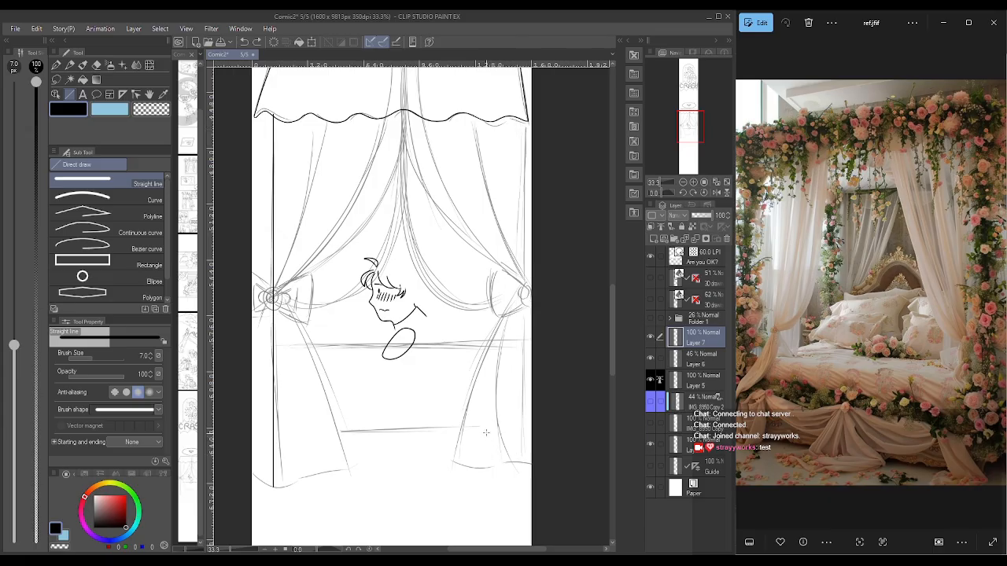
{"action": "left_click_drag", "start_coordinate": [512, 122], "coordinate": [496, 464]}
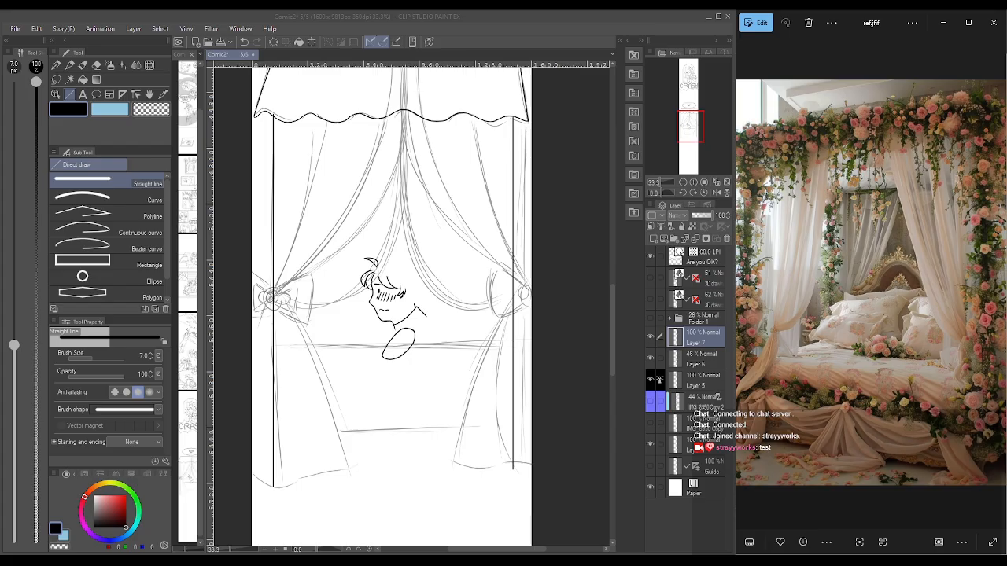
{"action": "left_click_drag", "start_coordinate": [273, 347], "coordinate": [281, 355]}
{"action": "key", "text": "ctrl+t"}
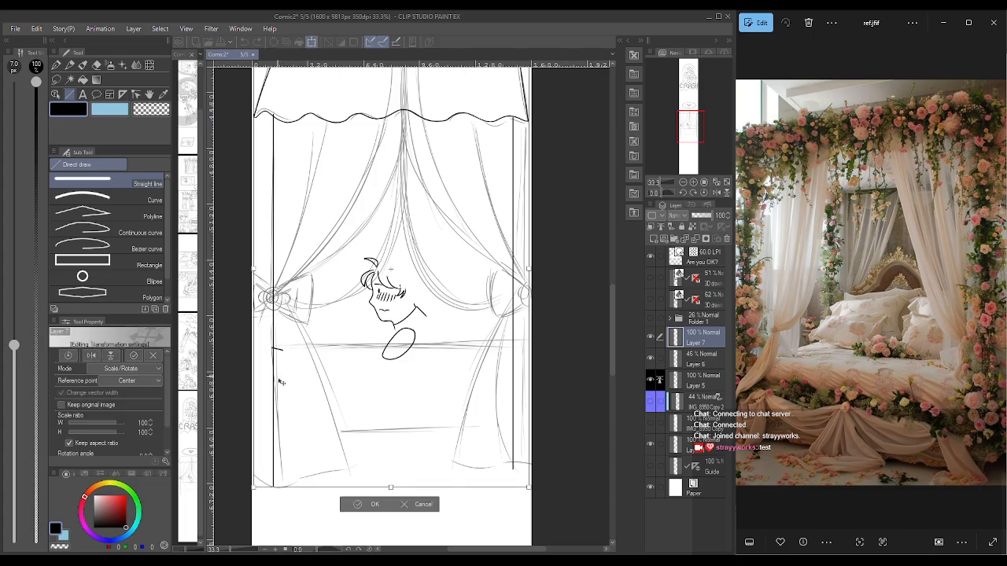
{"action": "key", "text": "ctrl+z"}
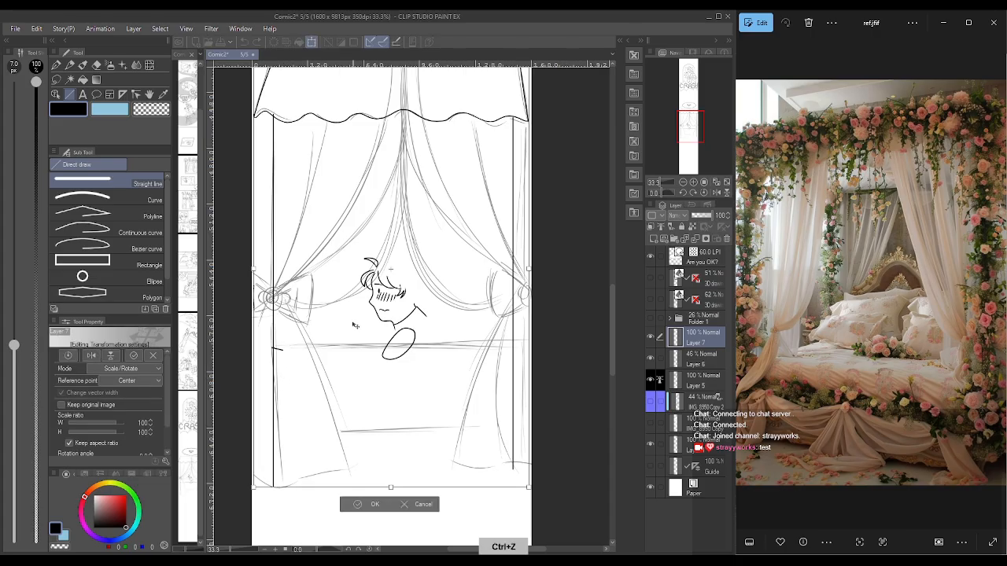
{"action": "left_click_drag", "start_coordinate": [335, 332], "coordinate": [338, 346]}
{"action": "key", "text": "ctrl+z"}
{"action": "left_click_drag", "start_coordinate": [235, 183], "coordinate": [241, 176]}
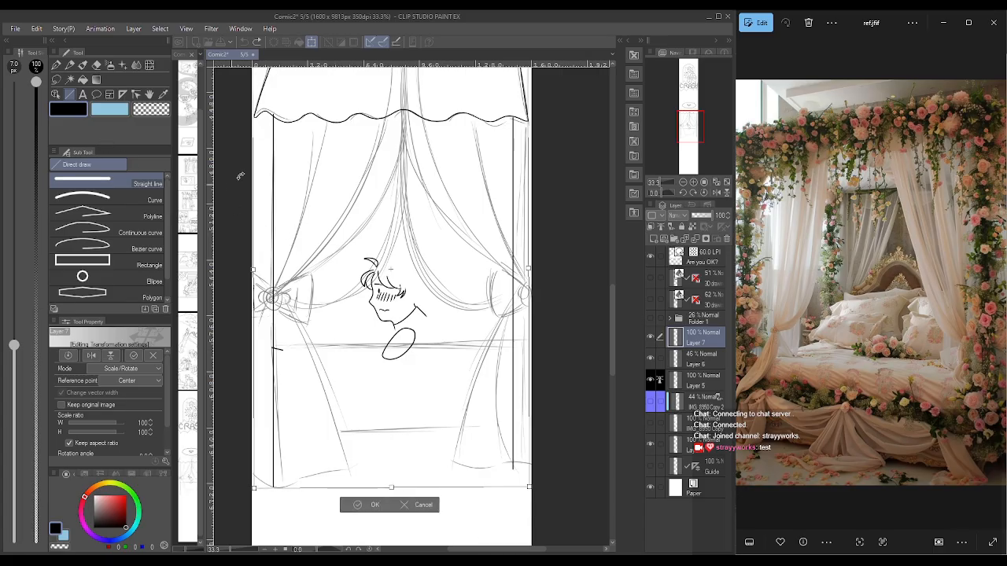
{"action": "key", "text": "ctrl+z"}
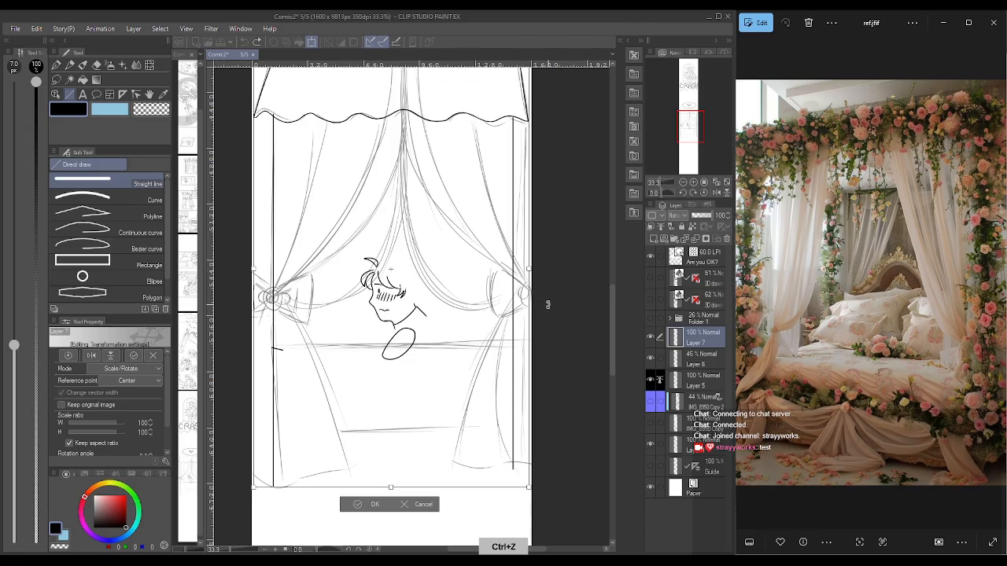
{"action": "key", "text": "Return"}
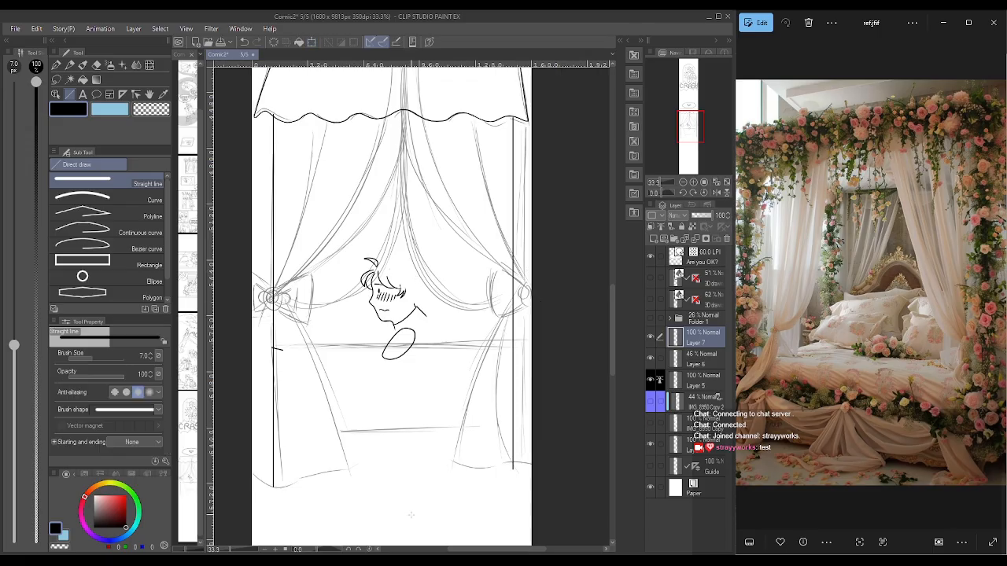
{"action": "key", "text": "ctrl+z"}
- Draw the mattress's upper and lower edges as two horizontal straight lines between the left and right bedposts
{"action": "left_click_drag", "start_coordinate": [272, 347], "coordinate": [513, 361]}
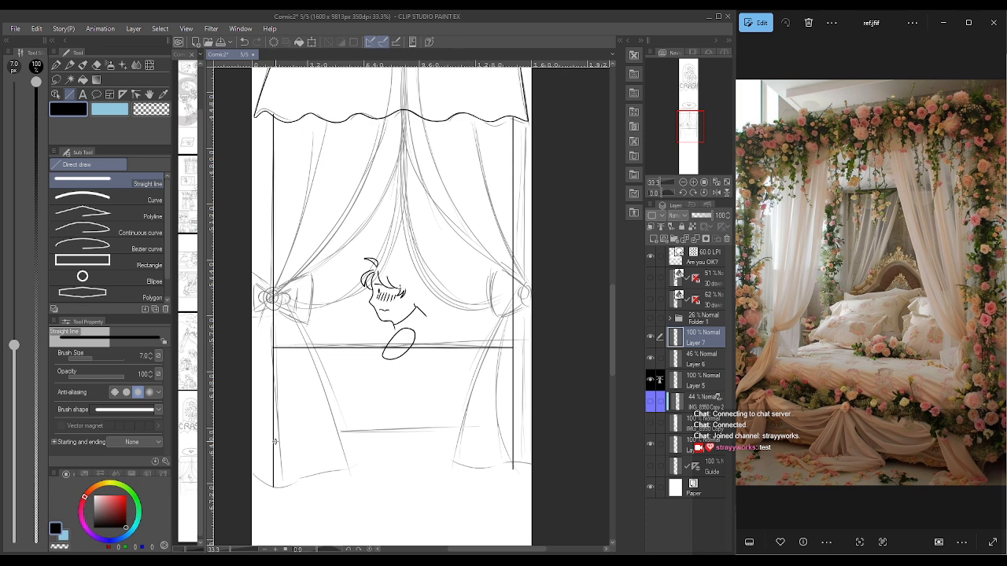
{"action": "left_click_drag", "start_coordinate": [273, 441], "coordinate": [508, 442]}
{"action": "key", "text": "e"}
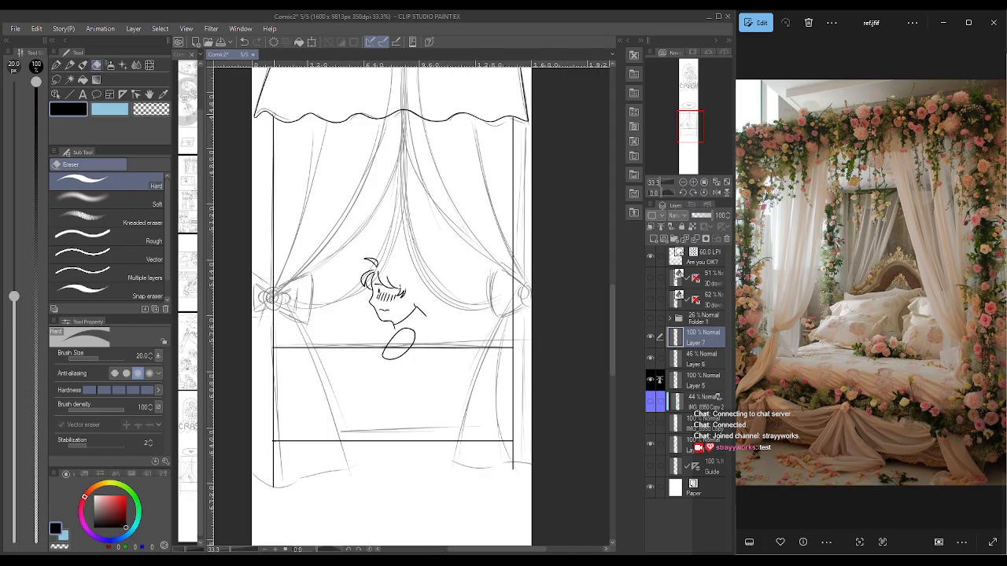
- Ink the left curtain's outer fold, middle folds and inner edge from the valance to the left tieback with the 7 px SOIPEN
{"action": "key", "text": "p"}
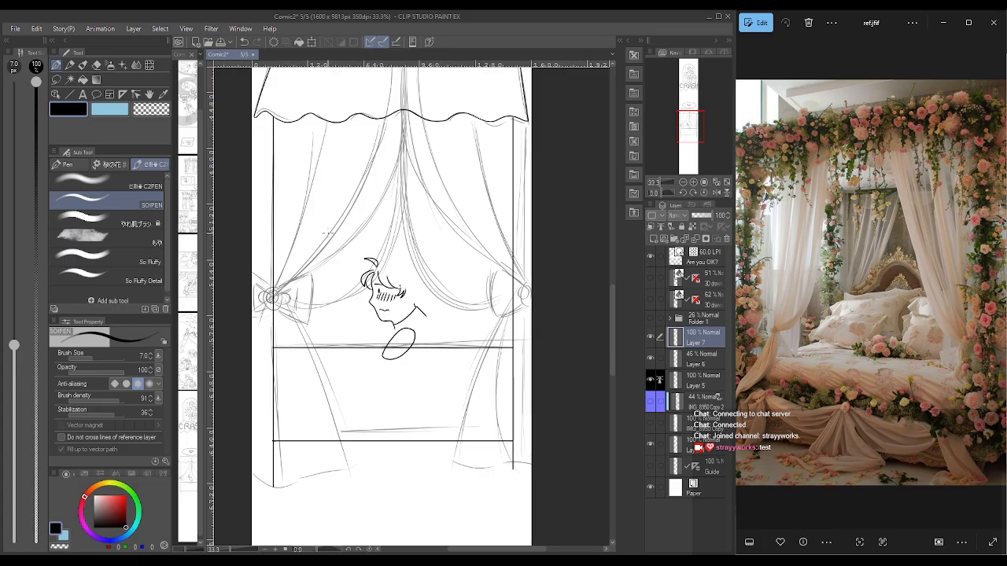
{"action": "left_click_drag", "start_coordinate": [327, 118], "coordinate": [272, 302]}
{"action": "scroll", "coordinate": [346, 188], "scroll_direction": "up", "scroll_amount": 3}
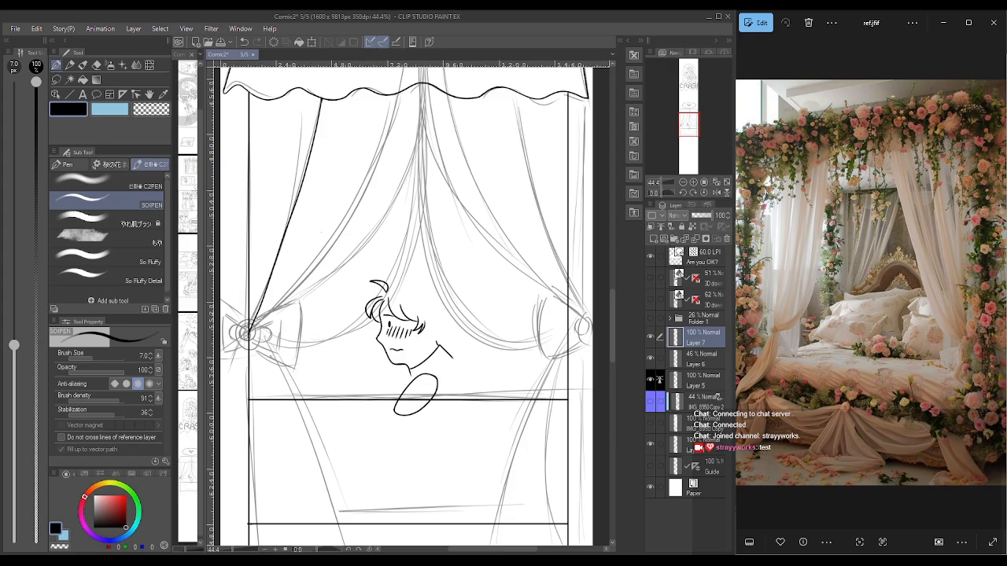
{"action": "mouse_move", "coordinate": [399, 95]}
{"action": "left_mouse_down"}
{"action": "mouse_move", "coordinate": [337, 232]}
{"action": "mouse_move", "coordinate": [246, 330]}
{"action": "left_mouse_up"}
{"action": "mouse_move", "coordinate": [425, 85]}
{"action": "left_mouse_down"}
{"action": "mouse_move", "coordinate": [359, 253]}
{"action": "mouse_move", "coordinate": [247, 332]}
{"action": "left_mouse_up"}
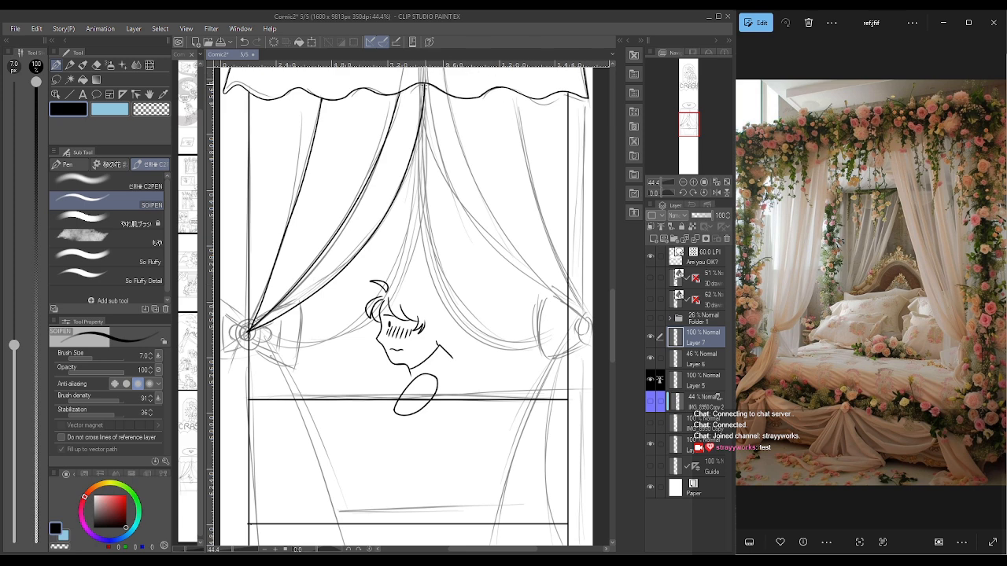
{"action": "mouse_move", "coordinate": [425, 80]}
{"action": "left_mouse_down"}
{"action": "mouse_move", "coordinate": [441, 179]}
{"action": "mouse_move", "coordinate": [527, 289]}
{"action": "mouse_move", "coordinate": [588, 326]}
{"action": "left_mouse_up"}
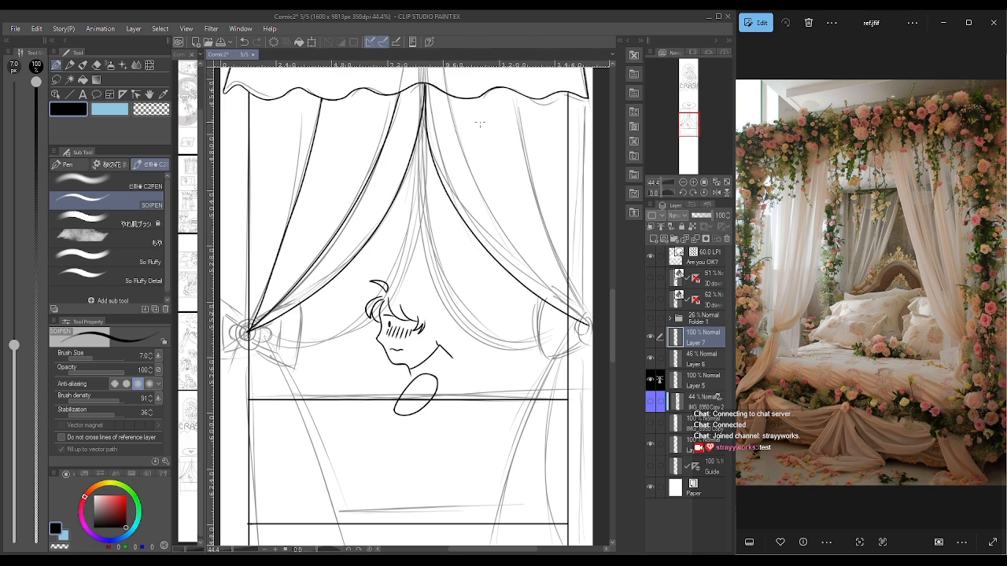
{"action": "mouse_move", "coordinate": [517, 91]}
{"action": "left_mouse_down"}
{"action": "mouse_move", "coordinate": [566, 277]}
{"action": "mouse_move", "coordinate": [590, 324]}
{"action": "left_mouse_up"}
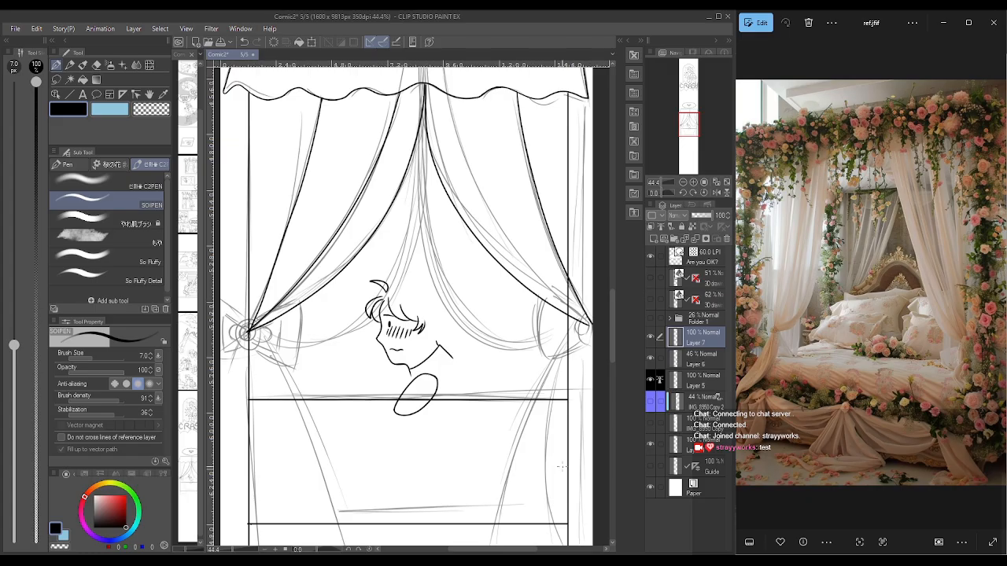
{"action": "key", "text": "ctrl+z"}
{"action": "key", "text": "ctrl+z"}
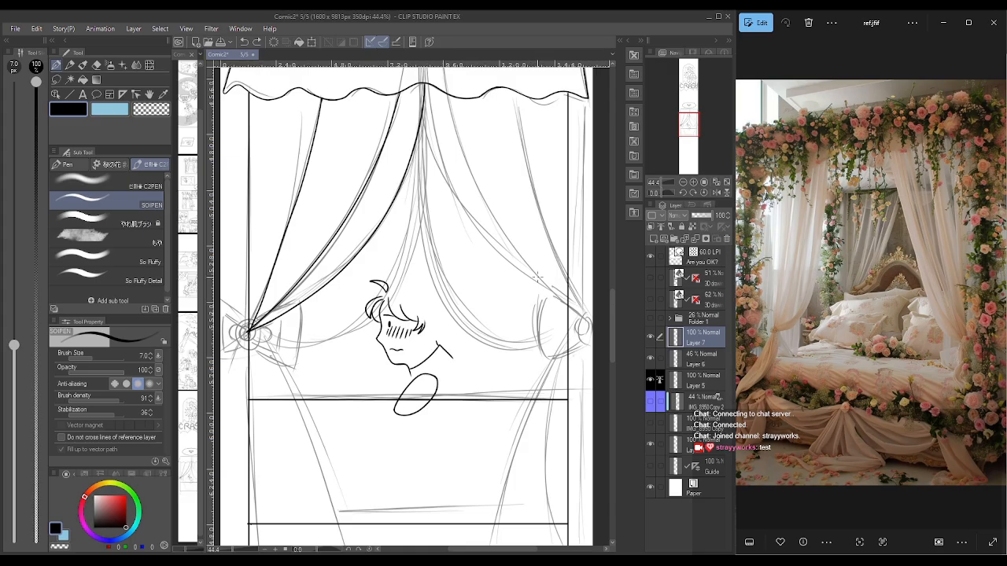
- Ink the right curtain's inner edge and two folds sweeping from the valance down to the right tieback
{"action": "mouse_move", "coordinate": [428, 63]}
{"action": "left_mouse_down"}
{"action": "mouse_move", "coordinate": [425, 140]}
{"action": "mouse_move", "coordinate": [521, 297]}
{"action": "mouse_move", "coordinate": [575, 317]}
{"action": "left_mouse_up"}
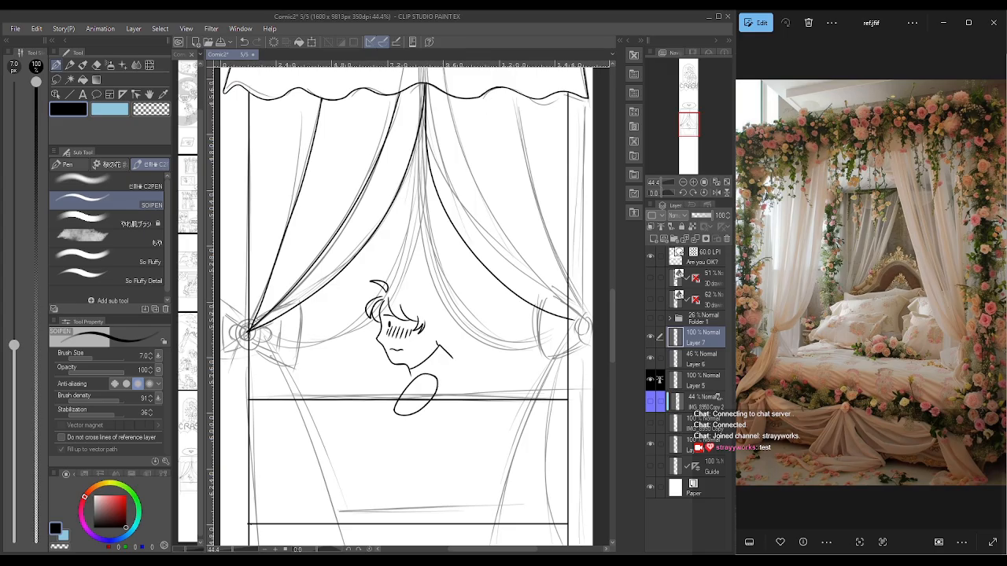
{"action": "mouse_move", "coordinate": [566, 316]}
{"action": "left_mouse_down"}
{"action": "mouse_move", "coordinate": [513, 206]}
{"action": "mouse_move", "coordinate": [481, 102]}
{"action": "mouse_move", "coordinate": [492, 173]}
{"action": "mouse_move", "coordinate": [568, 321]}
{"action": "left_mouse_up"}
{"action": "key", "text": "ctrl+z"}
{"action": "key", "text": "ctrl+z"}
{"action": "mouse_move", "coordinate": [475, 96]}
{"action": "left_mouse_down"}
{"action": "mouse_move", "coordinate": [512, 212]}
{"action": "mouse_move", "coordinate": [574, 318]}
{"action": "left_mouse_up"}
{"action": "key", "text": "ctrl+z"}
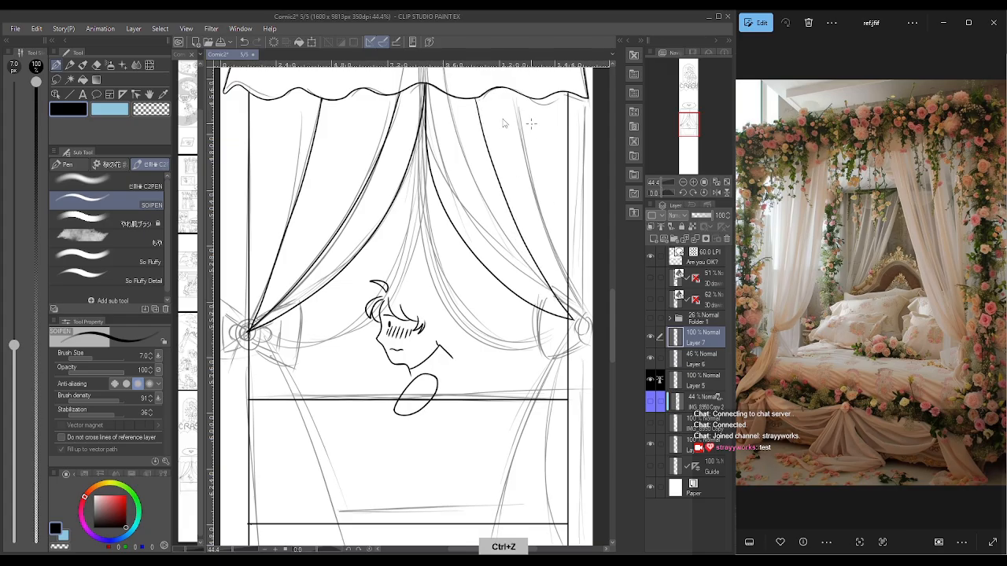
{"action": "mouse_move", "coordinate": [471, 98]}
{"action": "left_mouse_down"}
{"action": "mouse_move", "coordinate": [502, 209]}
{"action": "mouse_move", "coordinate": [565, 316]}
{"action": "left_mouse_up"}
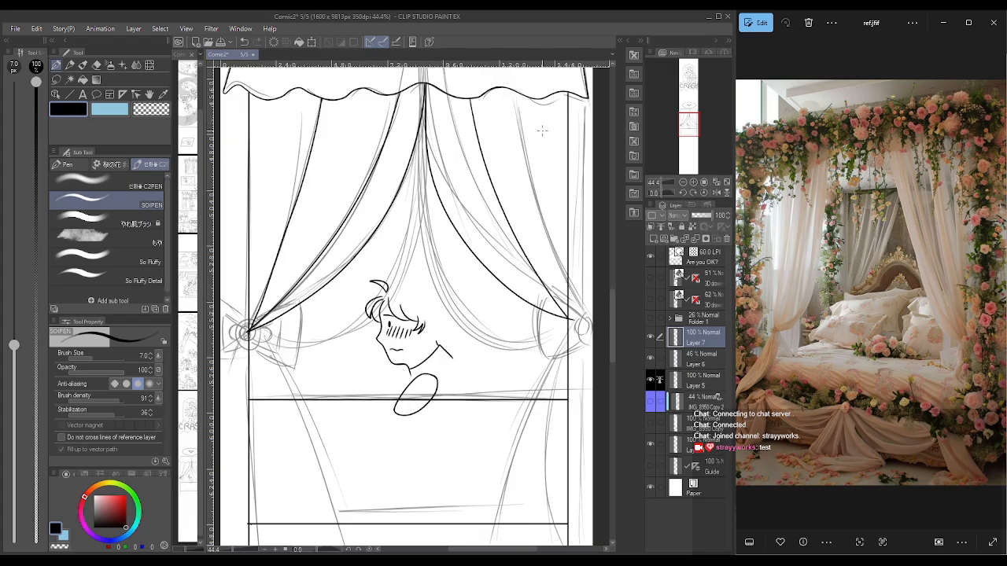
{"action": "mouse_move", "coordinate": [541, 95]}
{"action": "left_mouse_down"}
{"action": "mouse_move", "coordinate": [554, 268]}
{"action": "mouse_move", "coordinate": [570, 319]}
{"action": "mouse_move", "coordinate": [532, 207]}
{"action": "mouse_move", "coordinate": [512, 94]}
{"action": "left_mouse_up"}
{"action": "key", "text": "ctrl+z"}
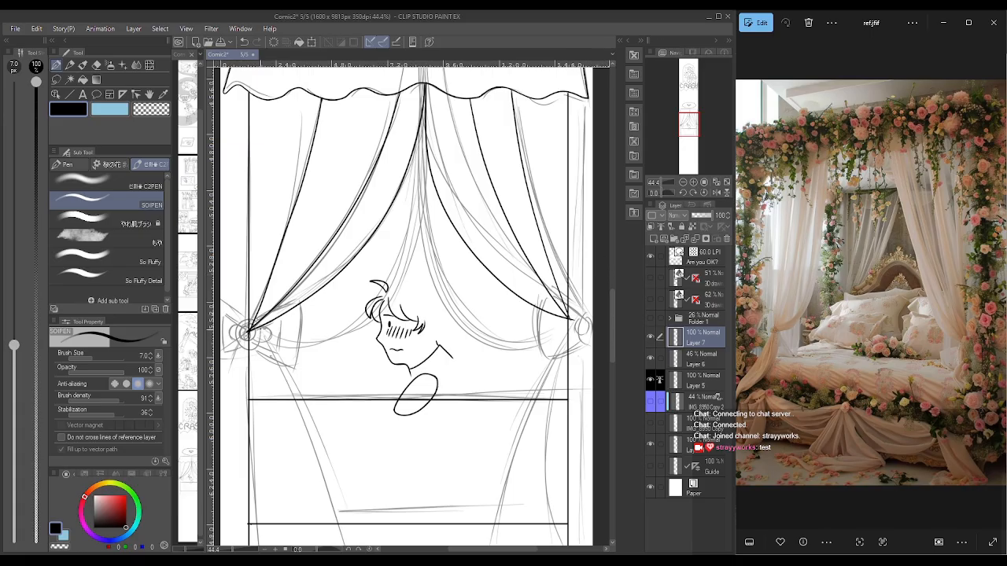
- Try to ink the left tieback's bow with its central knot and two flared loops
{"action": "mouse_move", "coordinate": [258, 324]}
{"action": "left_mouse_down"}
{"action": "mouse_move", "coordinate": [239, 327]}
{"action": "mouse_move", "coordinate": [254, 345]}
{"action": "mouse_move", "coordinate": [261, 331]}
{"action": "left_mouse_up"}
{"action": "key", "text": "ctrl+z"}
{"action": "mouse_move", "coordinate": [263, 324]}
{"action": "left_mouse_down"}
{"action": "mouse_move", "coordinate": [250, 351]}
{"action": "mouse_move", "coordinate": [240, 348]}
{"action": "mouse_move", "coordinate": [302, 303]}
{"action": "mouse_move", "coordinate": [302, 370]}
{"action": "mouse_move", "coordinate": [279, 376]}
{"action": "mouse_move", "coordinate": [250, 341]}
{"action": "left_mouse_up"}
{"action": "mouse_move", "coordinate": [245, 304]}
{"action": "left_mouse_down"}
{"action": "mouse_move", "coordinate": [249, 324]}
{"action": "mouse_move", "coordinate": [223, 311]}
{"action": "mouse_move", "coordinate": [223, 340]}
{"action": "mouse_move", "coordinate": [252, 346]}
{"action": "mouse_move", "coordinate": [222, 367]}
{"action": "left_mouse_up"}
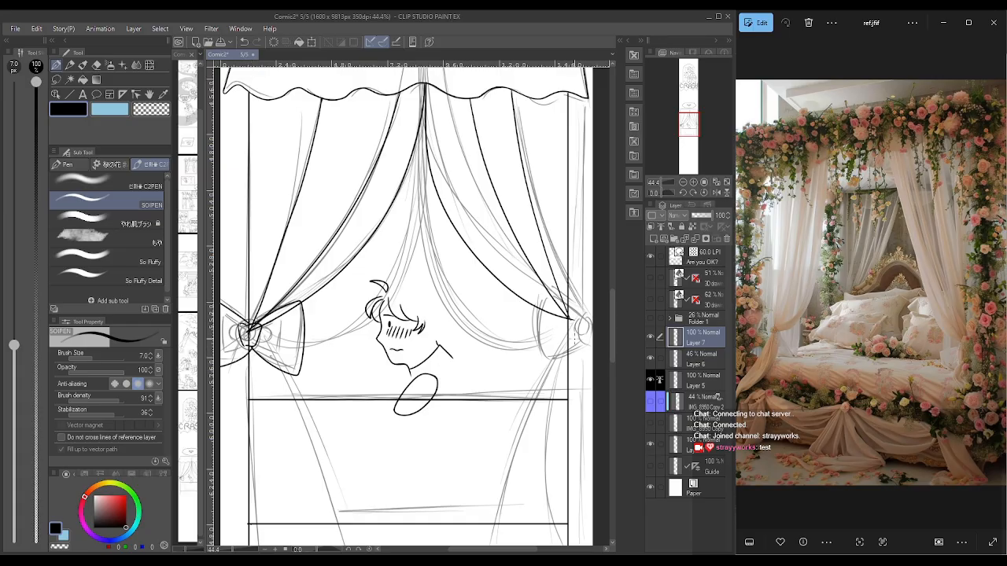
- Try to ink the right tieback's knot and the bow loop on the side facing the character
{"action": "mouse_move", "coordinate": [567, 348]}
{"action": "left_mouse_down"}
{"action": "mouse_move", "coordinate": [560, 318]}
{"action": "mouse_move", "coordinate": [576, 312]}
{"action": "mouse_move", "coordinate": [585, 324]}
{"action": "mouse_move", "coordinate": [567, 346]}
{"action": "mouse_move", "coordinate": [525, 294]}
{"action": "mouse_move", "coordinate": [516, 366]}
{"action": "left_mouse_up"}
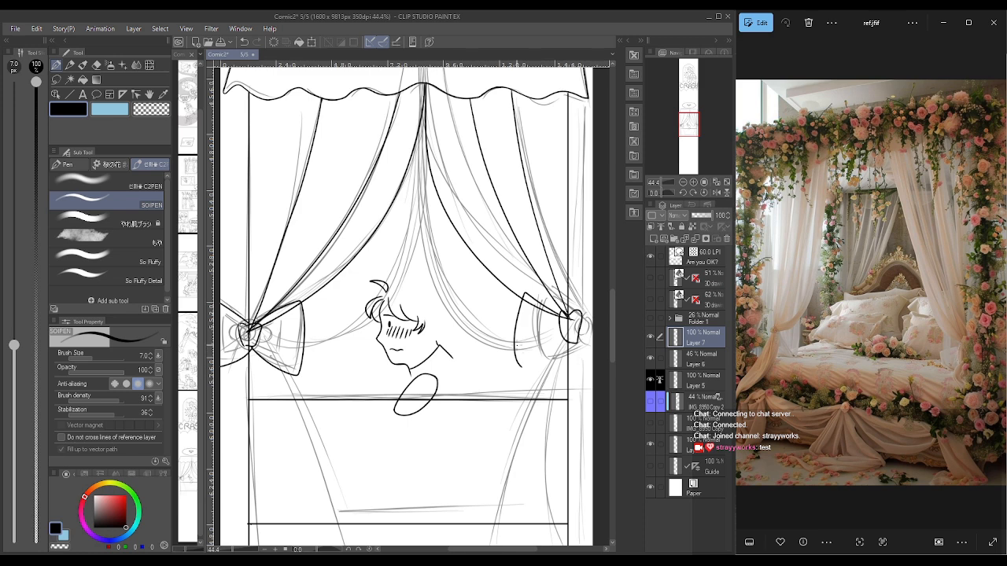
{"action": "key", "text": "ctrl+z"}
{"action": "mouse_move", "coordinate": [560, 319]}
{"action": "left_mouse_down"}
{"action": "mouse_move", "coordinate": [517, 287]}
{"action": "mouse_move", "coordinate": [513, 354]}
{"action": "mouse_move", "coordinate": [573, 354]}
{"action": "mouse_move", "coordinate": [554, 306]}
{"action": "mouse_move", "coordinate": [525, 281]}
{"action": "mouse_move", "coordinate": [515, 326]}
{"action": "mouse_move", "coordinate": [528, 359]}
{"action": "left_mouse_up"}
{"action": "key", "text": "ctrl+z"}
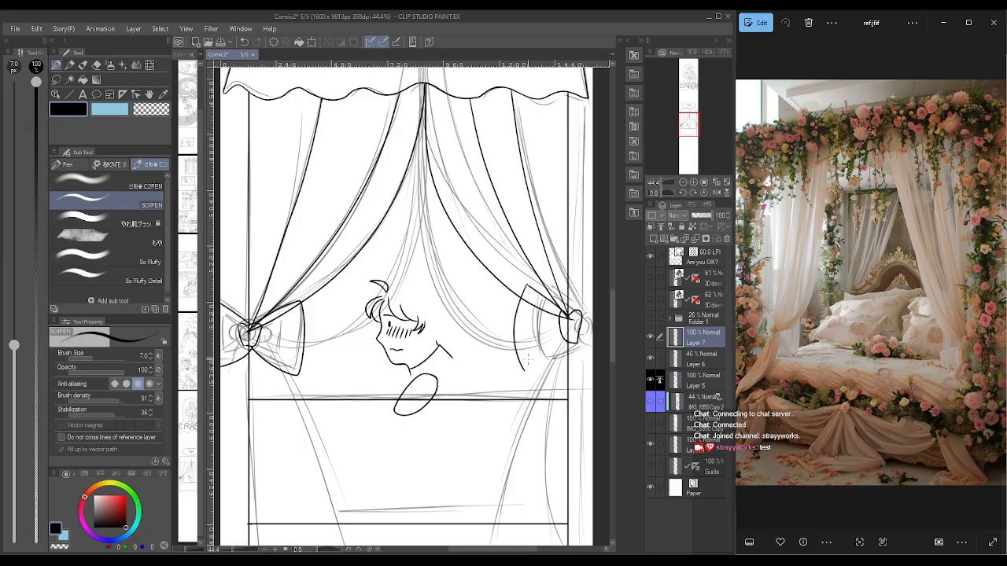
{"action": "key", "text": "ctrl+z"}
{"action": "key", "text": "ctrl+z"}
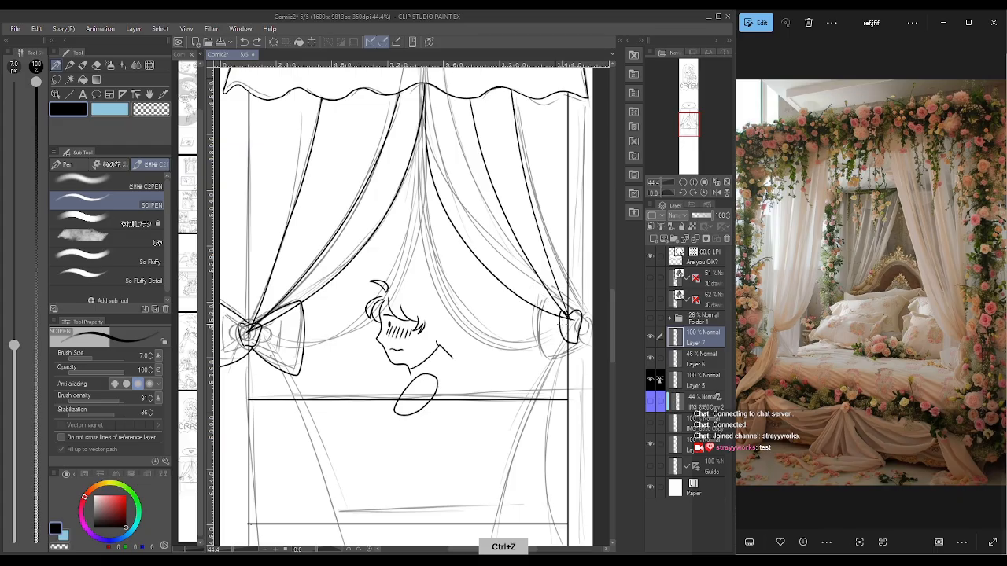
{"action": "mouse_move", "coordinate": [546, 288]}
{"action": "left_mouse_down"}
{"action": "mouse_move", "coordinate": [528, 310]}
{"action": "mouse_move", "coordinate": [522, 363]}
{"action": "left_mouse_up"}
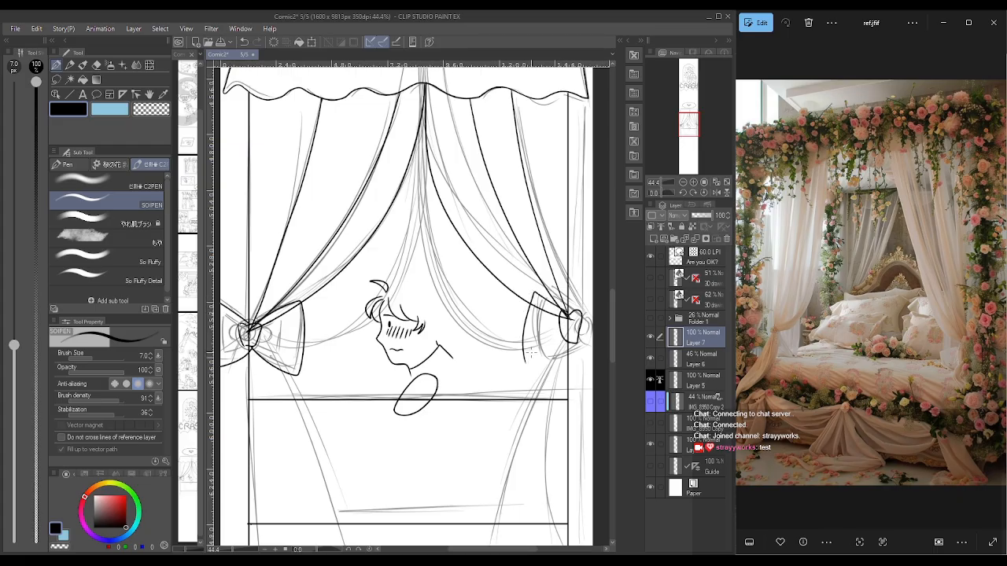
{"action": "key", "text": "ctrl+z"}
- Try to ink the right bow's outer loop running off the page edge
{"action": "left_click_drag", "start_coordinate": [574, 308], "coordinate": [599, 293]}
{"action": "left_click_drag", "start_coordinate": [573, 343], "coordinate": [586, 354]}
{"action": "key", "text": "ctrl+z"}
{"action": "key", "text": "ctrl+z"}
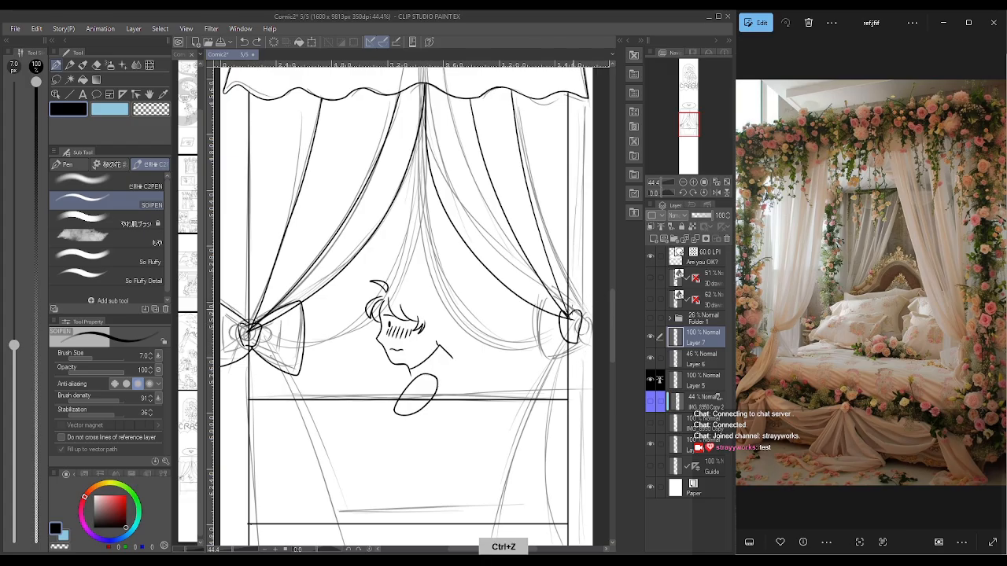
{"action": "left_click_drag", "start_coordinate": [566, 318], "coordinate": [598, 292]}
{"action": "left_click_drag", "start_coordinate": [573, 342], "coordinate": [604, 366]}
{"action": "key", "text": "ctrl+z"}
{"action": "key", "text": "ctrl+z"}
- Try a wider inner loop for the right bow and extend its outer side to the page edge
{"action": "mouse_move", "coordinate": [574, 316]}
{"action": "left_mouse_down"}
{"action": "mouse_move", "coordinate": [551, 291]}
{"action": "mouse_move", "coordinate": [528, 304]}
{"action": "mouse_move", "coordinate": [519, 351]}
{"action": "left_mouse_up"}
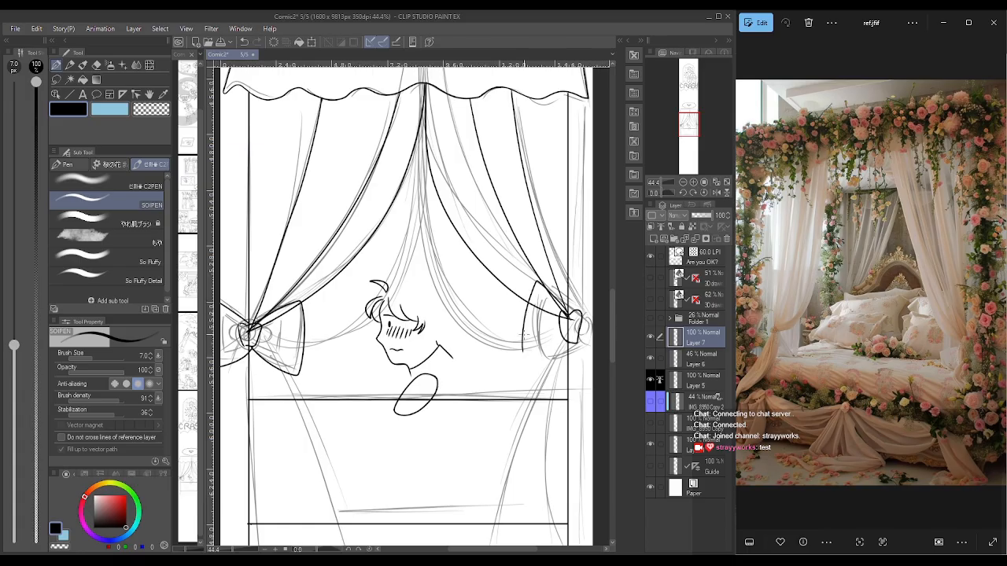
{"action": "key", "text": "ctrl+z"}
{"action": "mouse_move", "coordinate": [573, 315]}
{"action": "left_mouse_down"}
{"action": "mouse_move", "coordinate": [527, 291]}
{"action": "mouse_move", "coordinate": [513, 378]}
{"action": "left_mouse_up"}
{"action": "key", "text": "ctrl+z"}
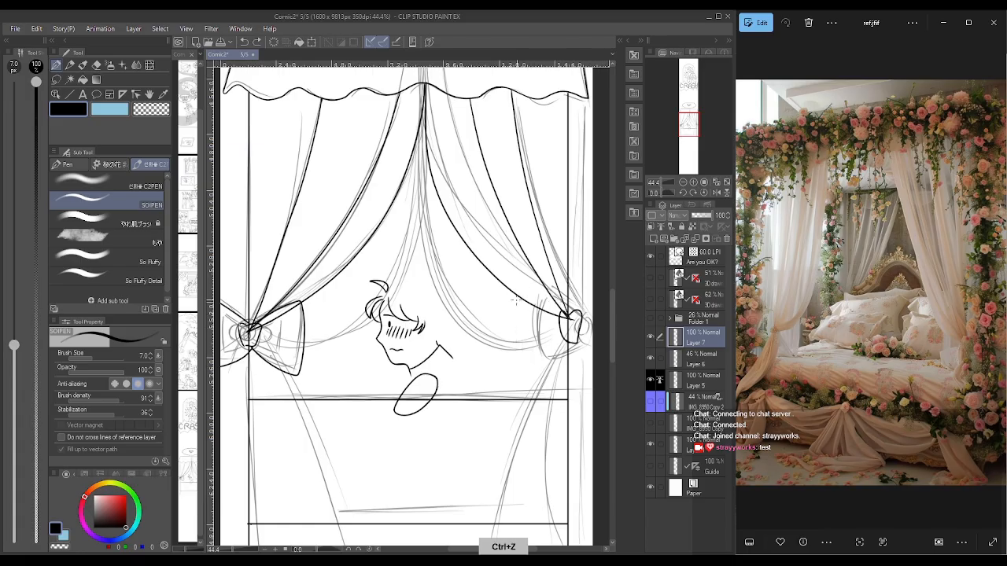
{"action": "mouse_move", "coordinate": [517, 288]}
{"action": "left_mouse_down"}
{"action": "mouse_move", "coordinate": [519, 367]}
{"action": "mouse_move", "coordinate": [572, 344]}
{"action": "left_mouse_up"}
{"action": "left_click_drag", "start_coordinate": [513, 288], "coordinate": [578, 314]}
{"action": "key", "text": "ctrl+z"}
{"action": "mouse_move", "coordinate": [515, 287]}
{"action": "left_mouse_down"}
{"action": "mouse_move", "coordinate": [578, 315]}
{"action": "mouse_move", "coordinate": [600, 297]}
{"action": "left_mouse_up"}
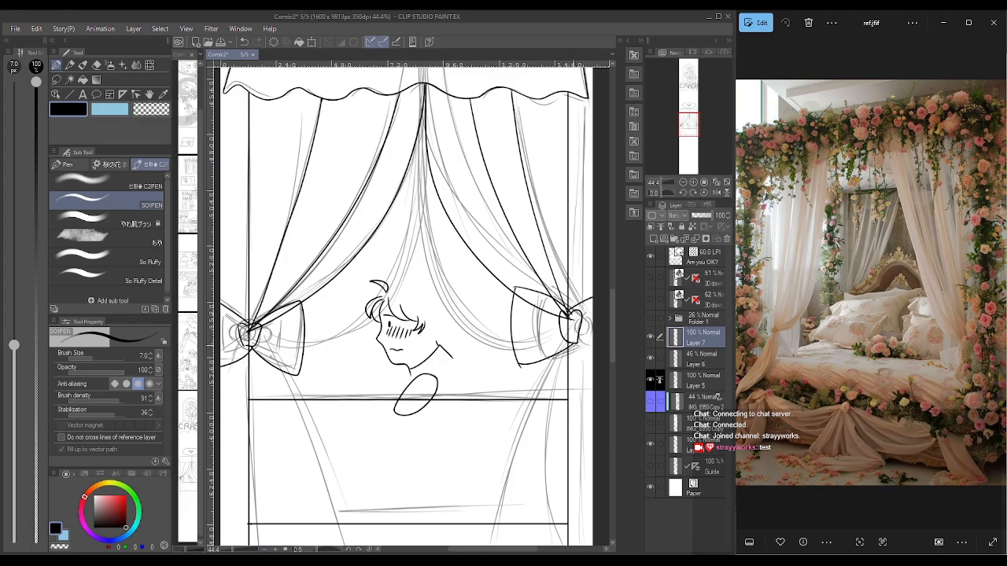
- Undo the ink of both tieback bows, including their knots, back to the bare curtains
{"action": "key", "text": "ctrl+z"}
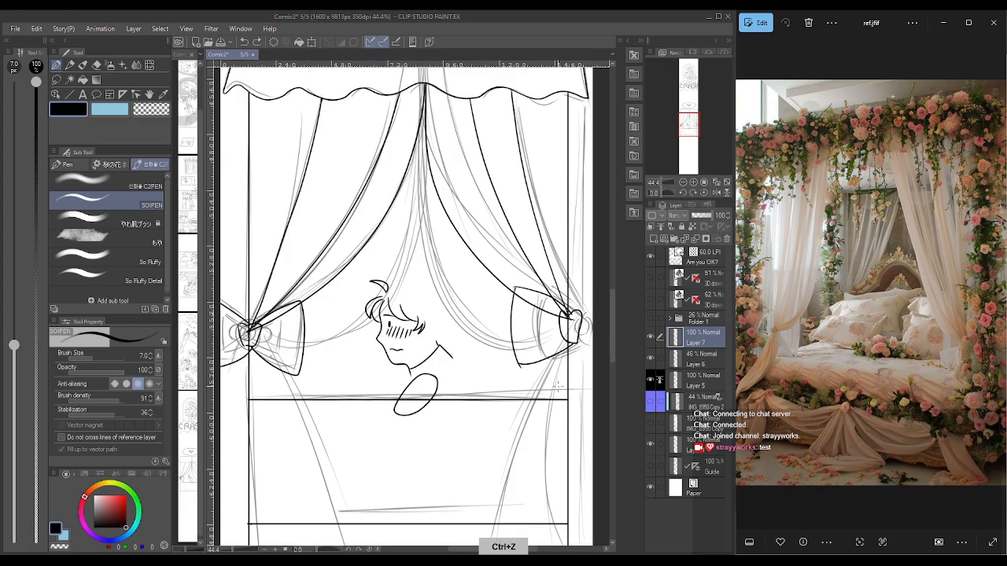
{"action": "key", "text": "ctrl+z"}
{"action": "key", "text": "ctrl+z"}
{"action": "key", "text": "ctrl+z"}
{"action": "key", "text": "ctrl+z"}
{"action": "key", "text": "ctrl+z"}
{"action": "key", "text": "ctrl+z"}
{"action": "key", "text": "ctrl+z"}
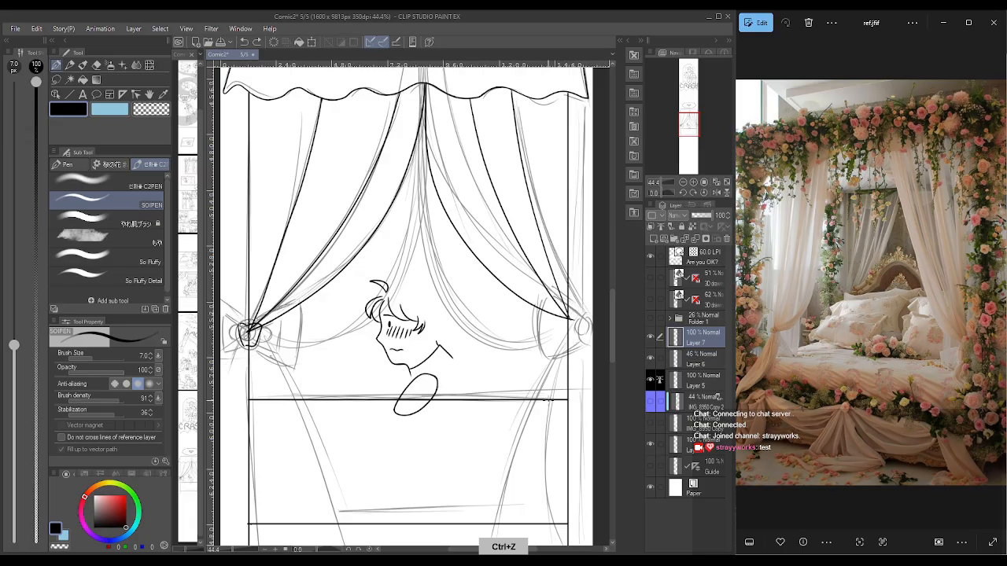
{"action": "key", "text": "ctrl+z"}
{"action": "key", "text": "ctrl+z"}
- Ink the right lower drape's inner edge, wavy hem and one vertical fold below the tieback
{"action": "mouse_move", "coordinate": [570, 318]}
{"action": "left_mouse_down"}
{"action": "mouse_move", "coordinate": [482, 535]}
{"action": "mouse_move", "coordinate": [479, 400]}
{"action": "left_mouse_up"}
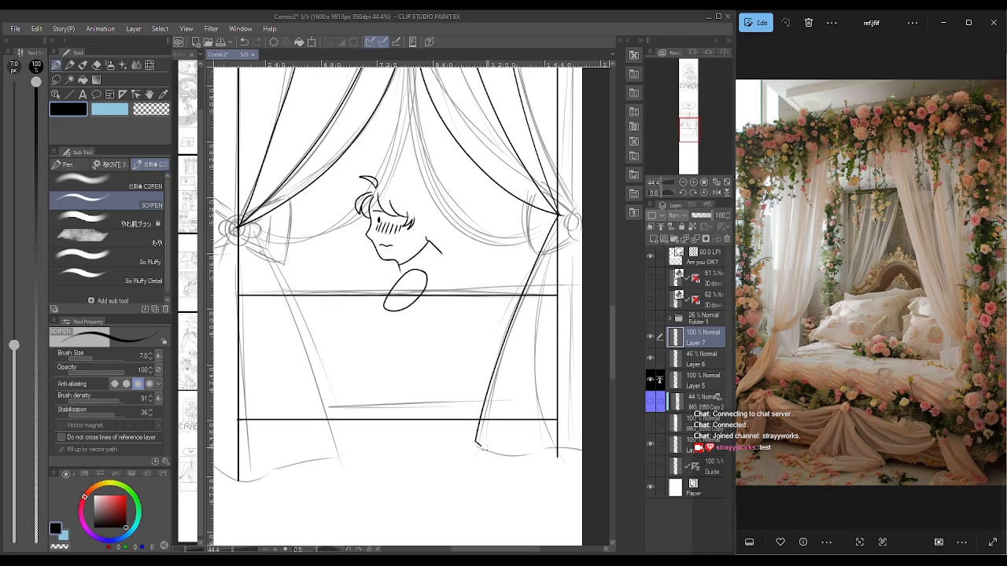
{"action": "left_click_drag", "start_coordinate": [482, 450], "coordinate": [585, 449]}
{"action": "mouse_move", "coordinate": [560, 214]}
{"action": "left_mouse_down"}
{"action": "mouse_move", "coordinate": [543, 392]}
{"action": "mouse_move", "coordinate": [551, 445]}
{"action": "left_mouse_up"}
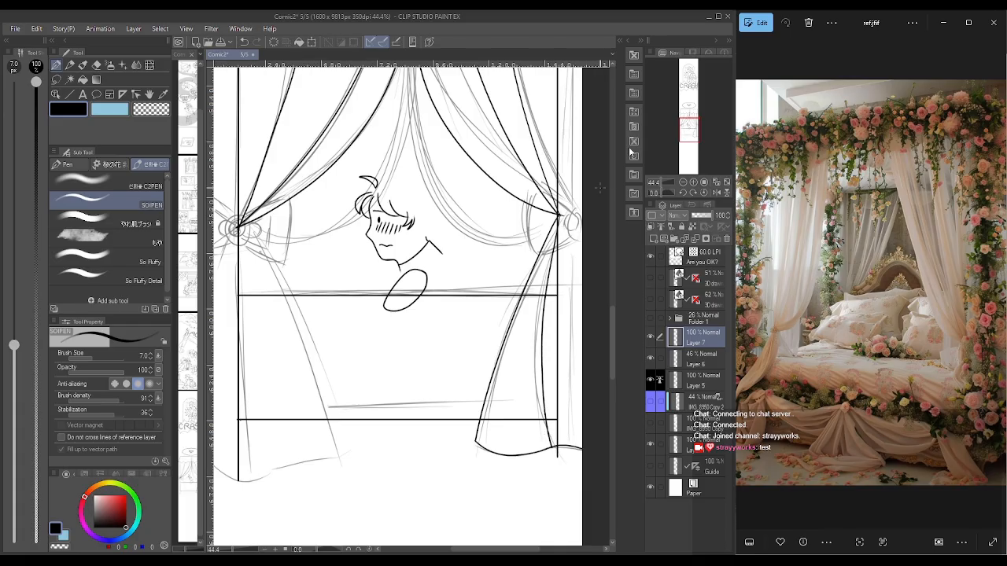
- Ink the left lower drape's inner edge, one fold and wavy hem below the left tieback
{"action": "left_click_drag", "start_coordinate": [690, 123], "coordinate": [677, 131]}
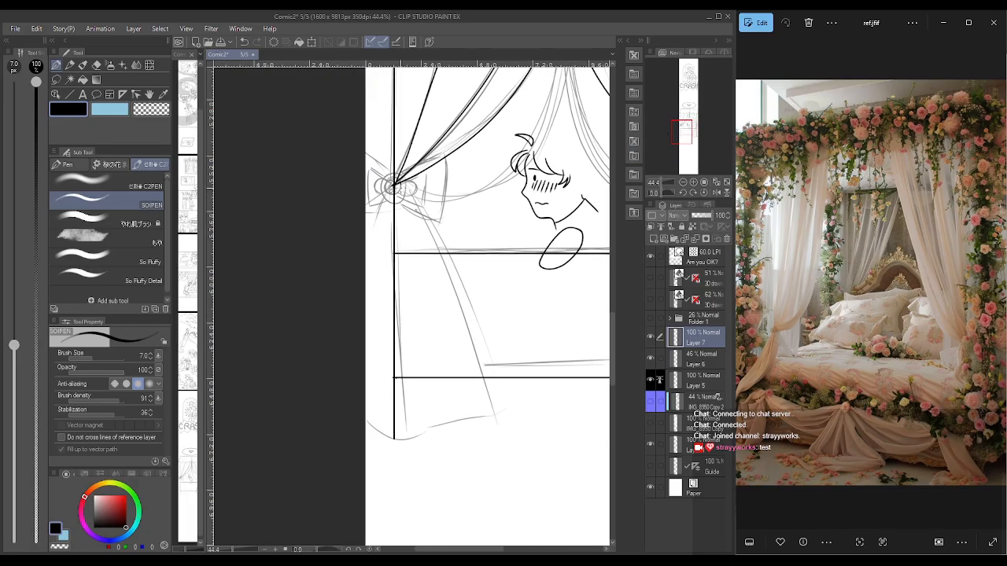
{"action": "left_click_drag", "start_coordinate": [397, 186], "coordinate": [473, 412]}
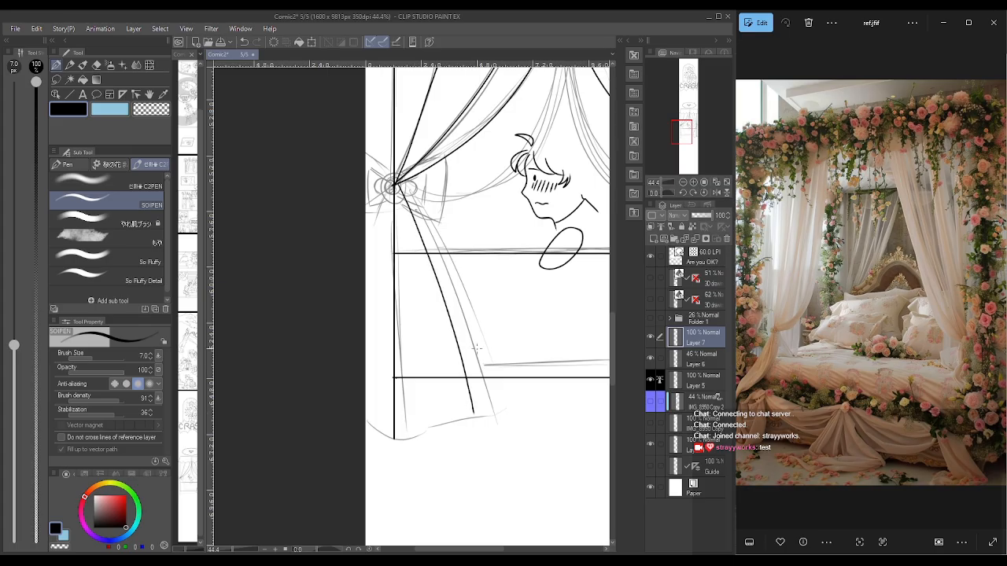
{"action": "key", "text": "ctrl+z"}
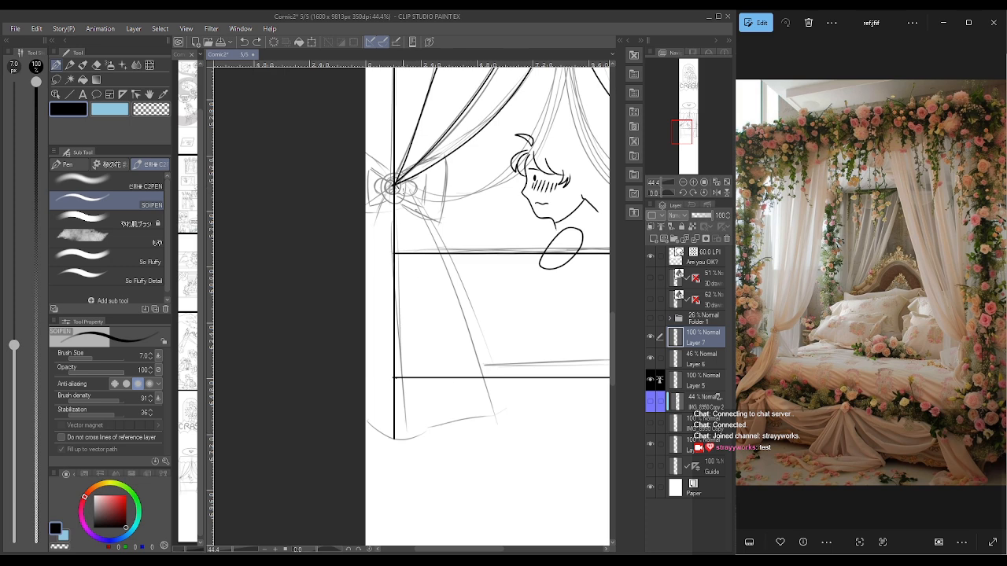
{"action": "mouse_move", "coordinate": [397, 187]}
{"action": "left_mouse_down"}
{"action": "mouse_move", "coordinate": [455, 305]}
{"action": "mouse_move", "coordinate": [493, 419]}
{"action": "left_mouse_up"}
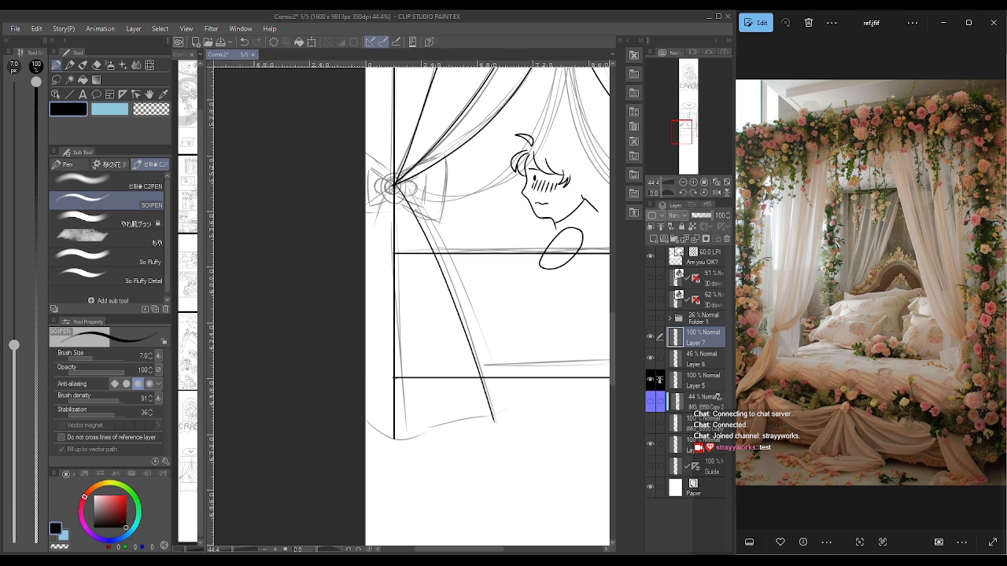
{"action": "left_click_drag", "start_coordinate": [396, 187], "coordinate": [425, 431]}
{"action": "mouse_move", "coordinate": [364, 422]}
{"action": "left_mouse_down"}
{"action": "mouse_move", "coordinate": [414, 442]}
{"action": "mouse_move", "coordinate": [496, 417]}
{"action": "left_mouse_up"}
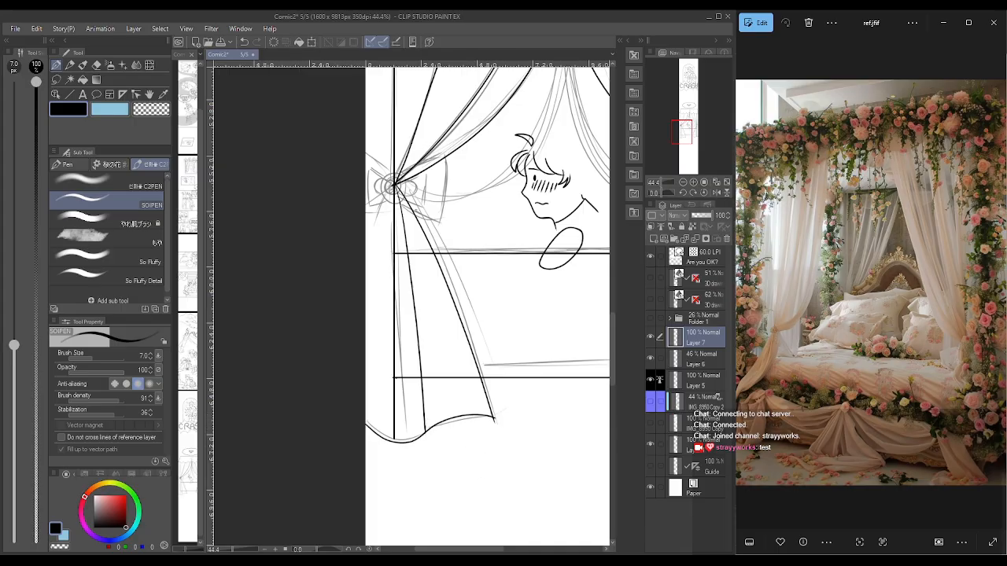
- Ink the right rear curtain swag from the valance's centre peak down and around to the right tieback
{"action": "left_click_drag", "start_coordinate": [676, 140], "coordinate": [674, 136]}
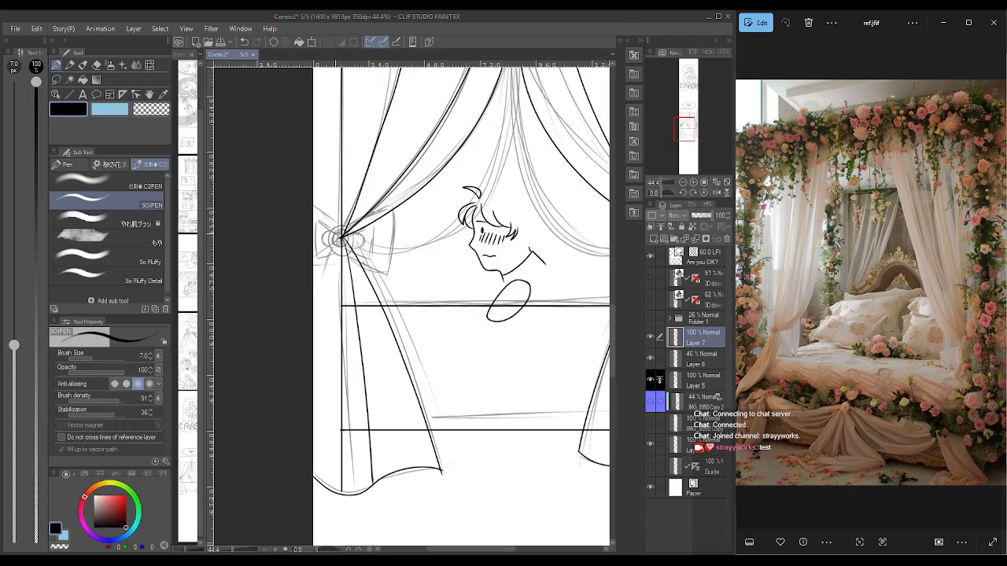
{"action": "mouse_move", "coordinate": [332, 230]}
{"action": "left_mouse_down"}
{"action": "mouse_move", "coordinate": [351, 231]}
{"action": "mouse_move", "coordinate": [349, 248]}
{"action": "mouse_move", "coordinate": [331, 244]}
{"action": "left_mouse_up"}
{"action": "key", "text": "ctrl+z"}
{"action": "left_click_drag", "start_coordinate": [470, 550], "coordinate": [498, 551]}
{"action": "left_click_drag", "start_coordinate": [609, 349], "coordinate": [609, 326]}
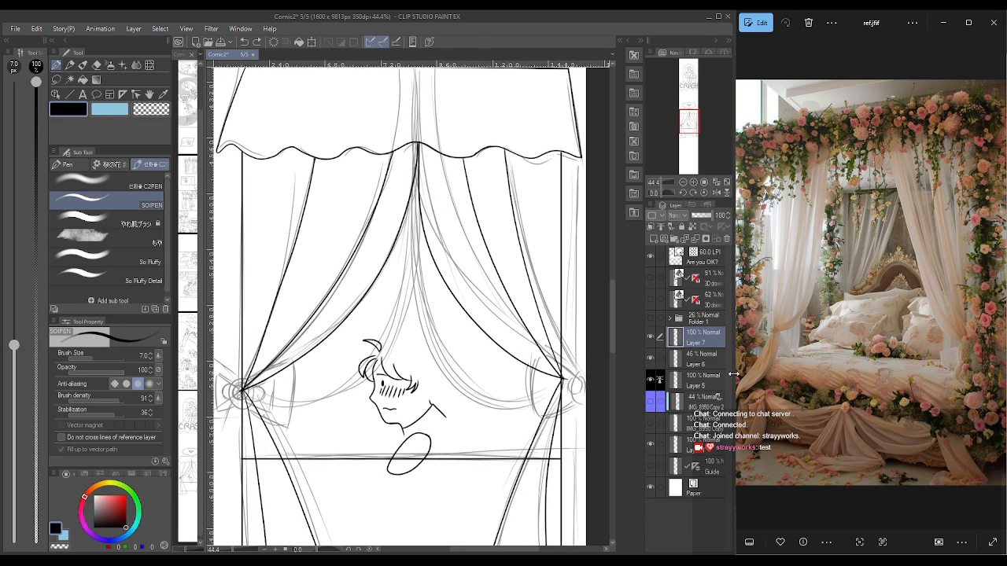
{"action": "mouse_move", "coordinate": [417, 143]}
{"action": "left_mouse_down"}
{"action": "mouse_move", "coordinate": [416, 267]}
{"action": "mouse_move", "coordinate": [441, 361]}
{"action": "mouse_move", "coordinate": [480, 399]}
{"action": "mouse_move", "coordinate": [528, 366]}
{"action": "mouse_move", "coordinate": [568, 376]}
{"action": "left_mouse_up"}
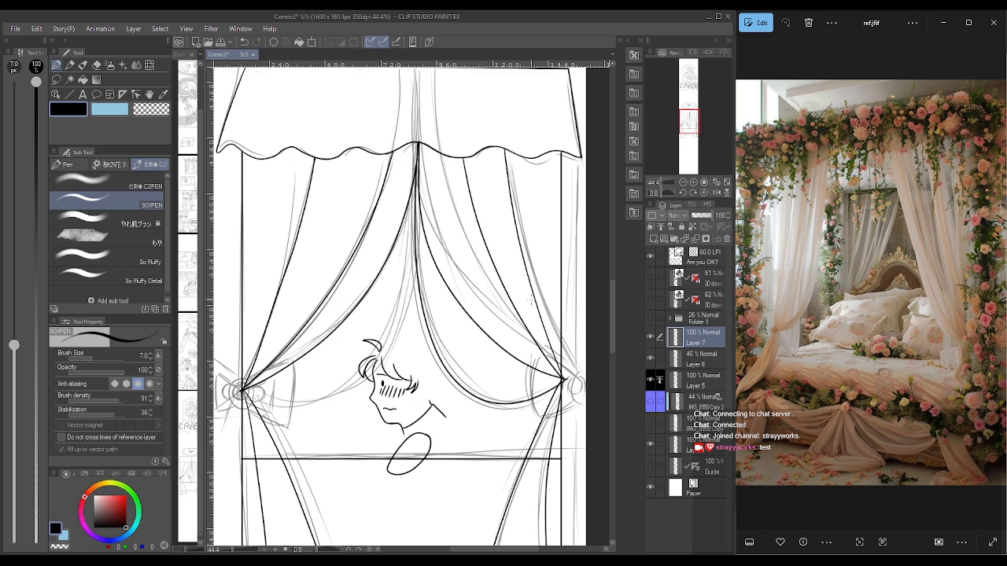
- Ink the left rear curtain swag from the valance's centre peak, behind the character's head, to the left tieback
{"action": "mouse_move", "coordinate": [419, 143]}
{"action": "left_mouse_down"}
{"action": "mouse_move", "coordinate": [393, 305]}
{"action": "mouse_move", "coordinate": [306, 393]}
{"action": "mouse_move", "coordinate": [244, 386]}
{"action": "left_mouse_up"}
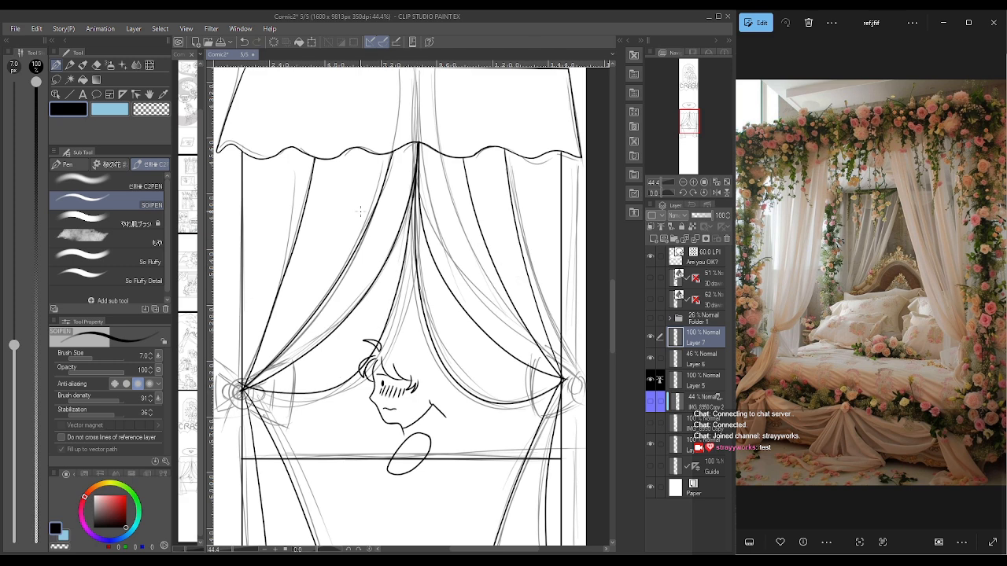
{"action": "key", "text": "ctrl+z"}
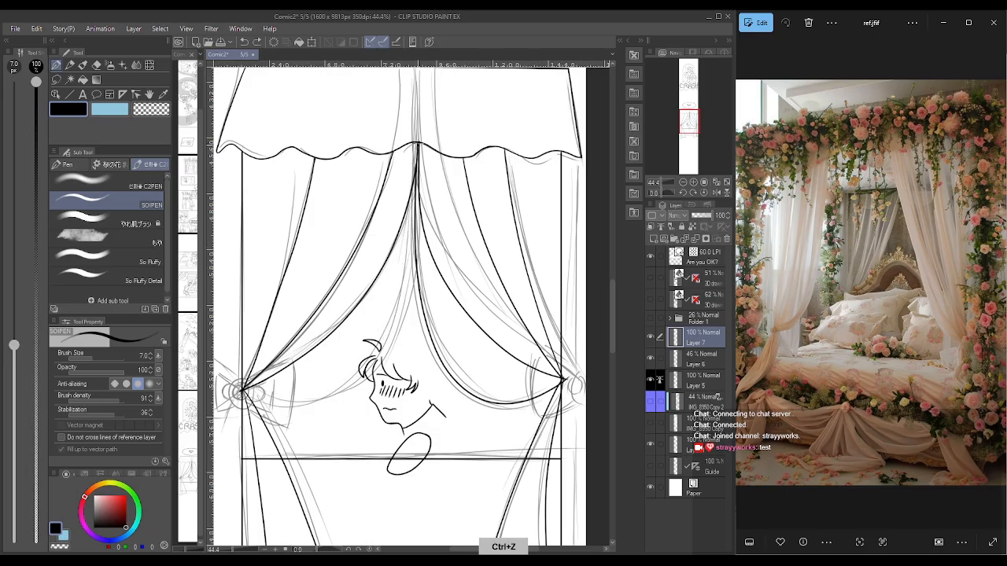
{"action": "mouse_move", "coordinate": [418, 147]}
{"action": "left_mouse_down"}
{"action": "mouse_move", "coordinate": [412, 225]}
{"action": "mouse_move", "coordinate": [340, 370]}
{"action": "mouse_move", "coordinate": [234, 394]}
{"action": "left_mouse_up"}
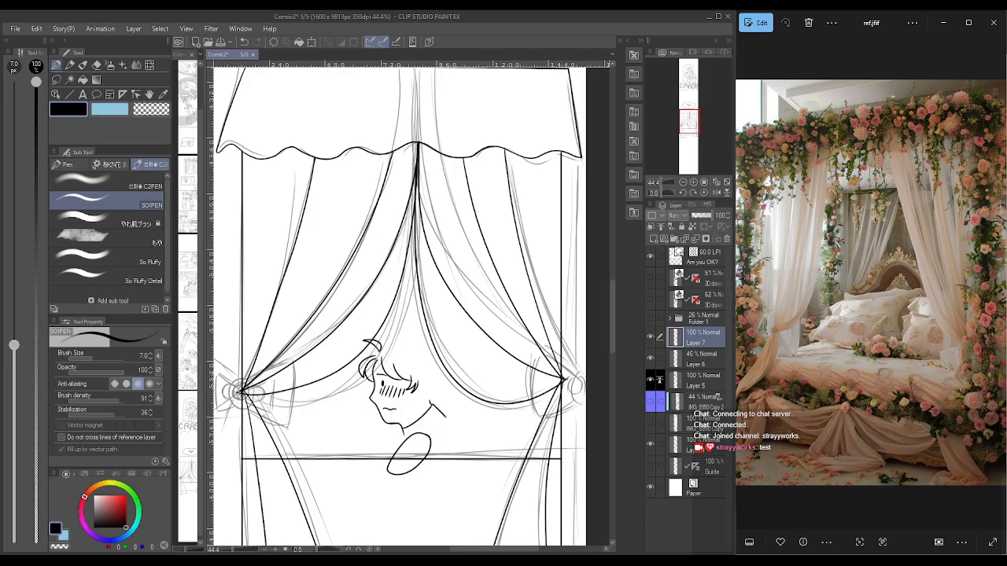
{"action": "key", "text": "ctrl+z"}
{"action": "mouse_move", "coordinate": [416, 149]}
{"action": "left_mouse_down"}
{"action": "mouse_move", "coordinate": [406, 230]}
{"action": "mouse_move", "coordinate": [304, 386]}
{"action": "mouse_move", "coordinate": [237, 390]}
{"action": "left_mouse_up"}
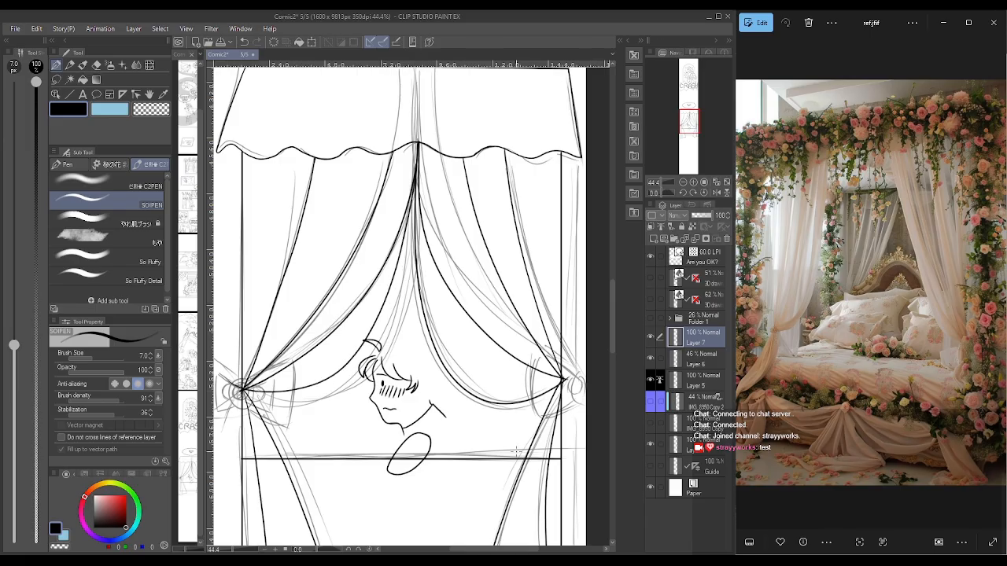
- Hide the Layer 6 guide and erase the overshooting curtain line ends at the tiebacks and lower hems
{"action": "left_click", "coordinate": [650, 356]}
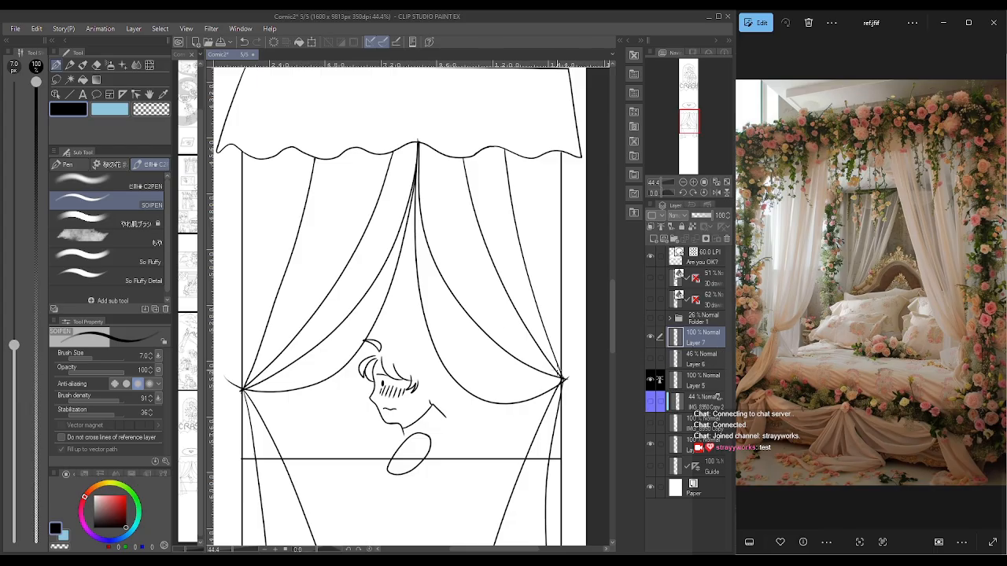
{"action": "left_click", "coordinate": [96, 64]}
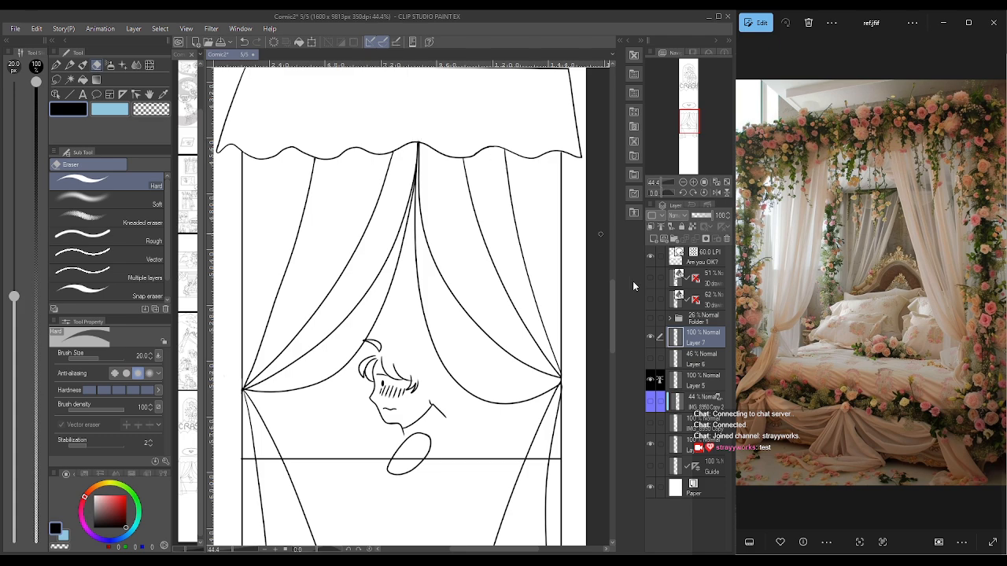
{"action": "left_click_drag", "start_coordinate": [690, 124], "coordinate": [695, 132]}
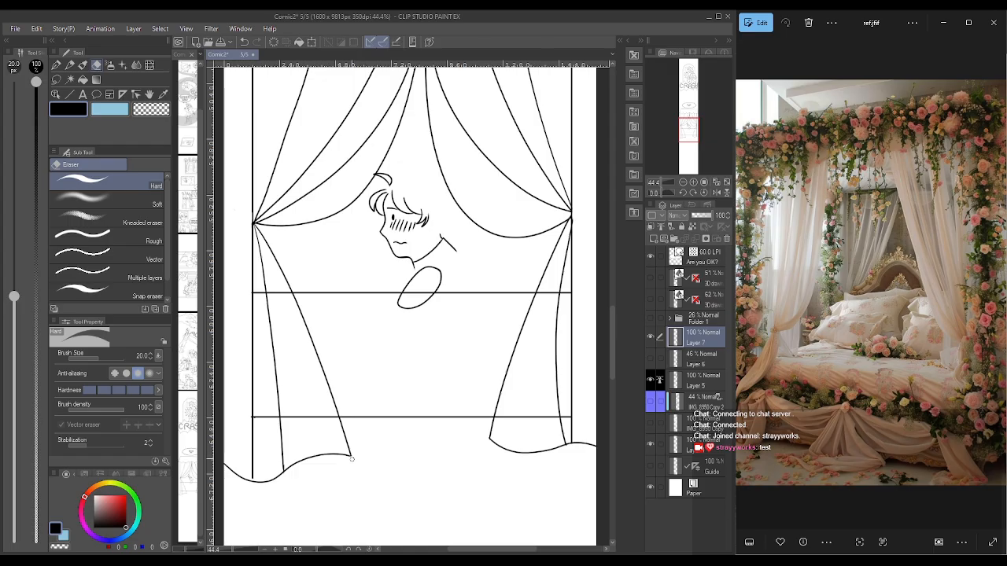
{"action": "left_click_drag", "start_coordinate": [692, 132], "coordinate": [688, 124]}
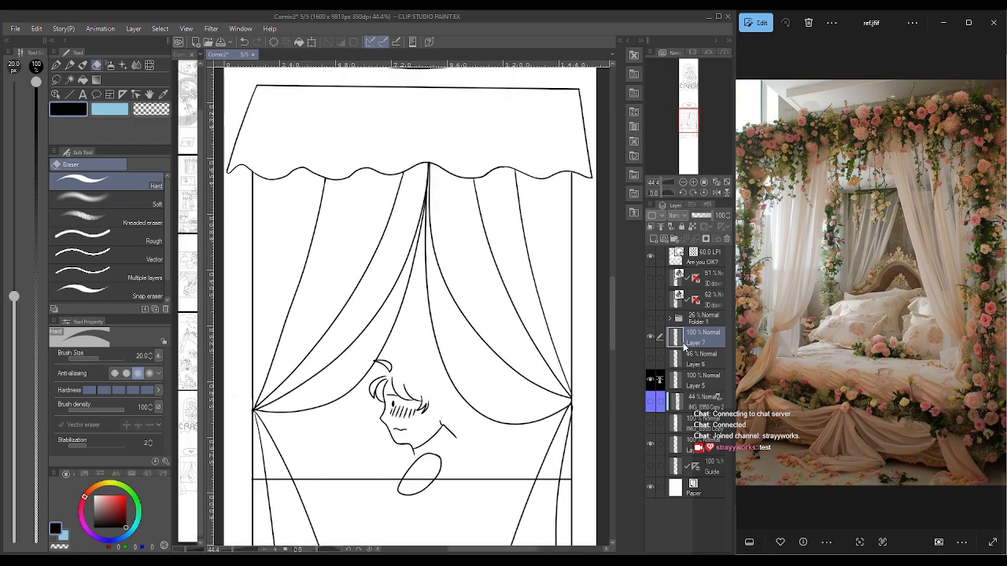
- Show the floral Folder 1 as a guide, add a new layer above Layer 7 and save the page
{"action": "left_click", "coordinate": [649, 360]}
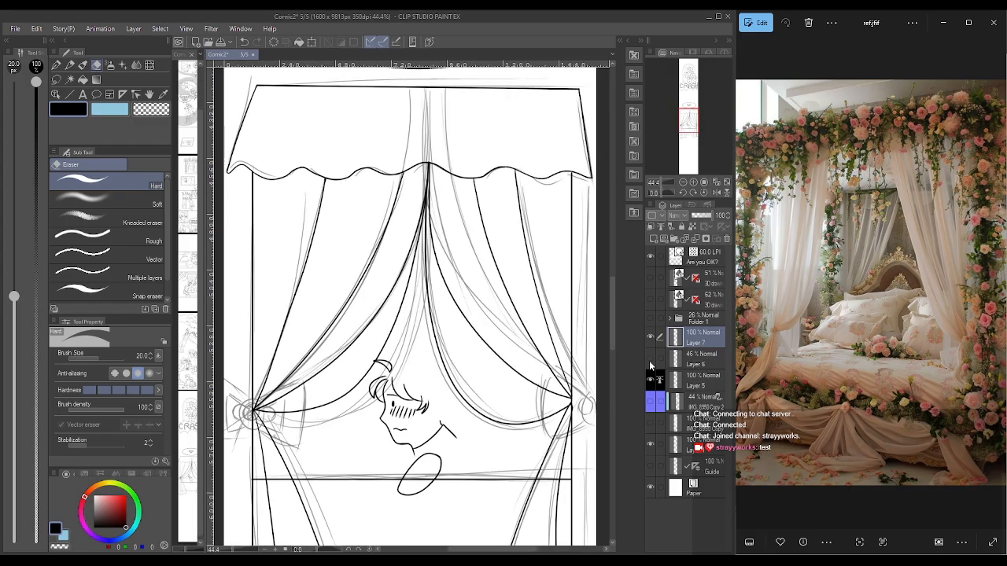
{"action": "left_click", "coordinate": [650, 361]}
{"action": "left_click", "coordinate": [650, 317]}
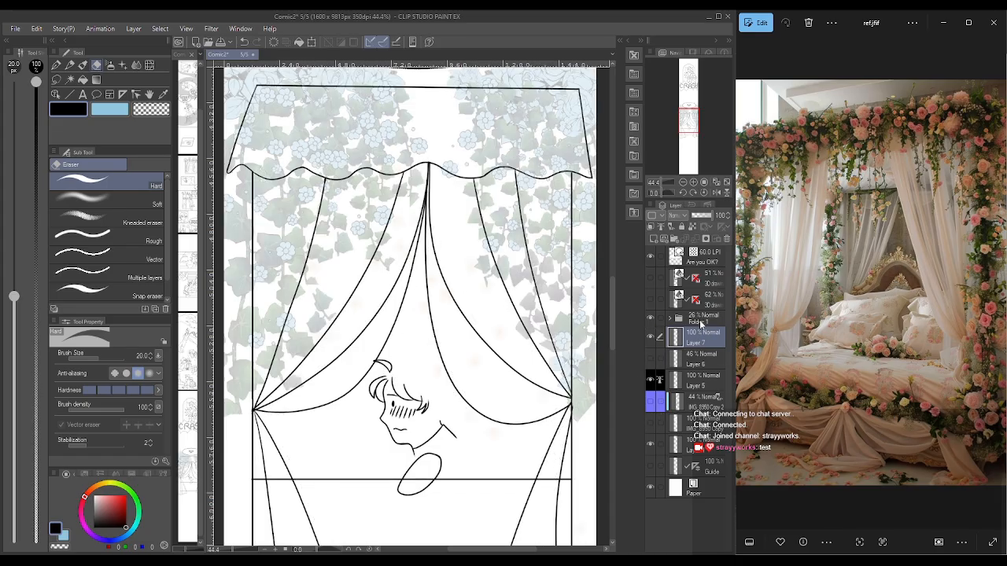
{"action": "left_click", "coordinate": [650, 338]}
{"action": "left_click", "coordinate": [650, 338]}
{"action": "left_click", "coordinate": [652, 239]}
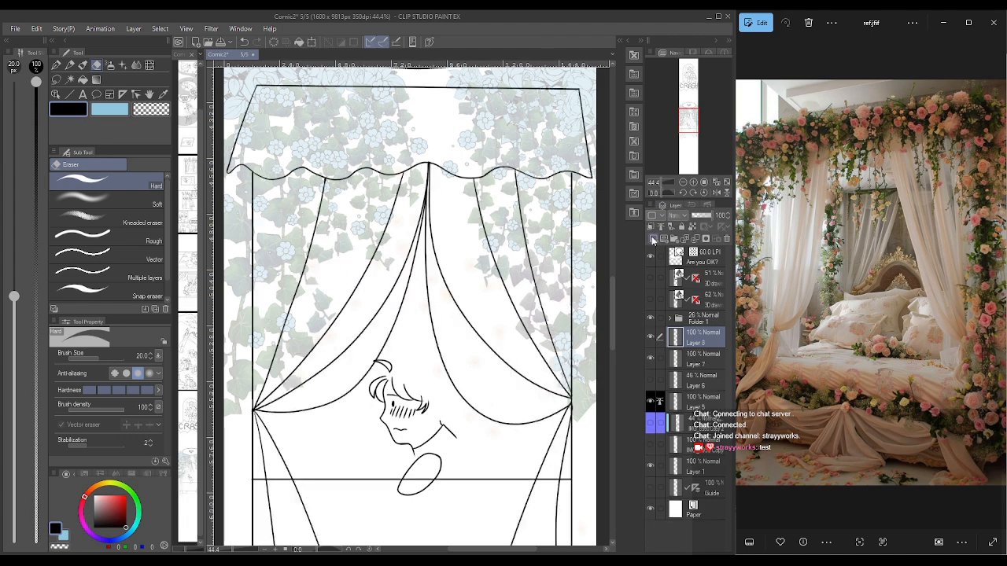
{"action": "key", "text": "ctrl+s"}
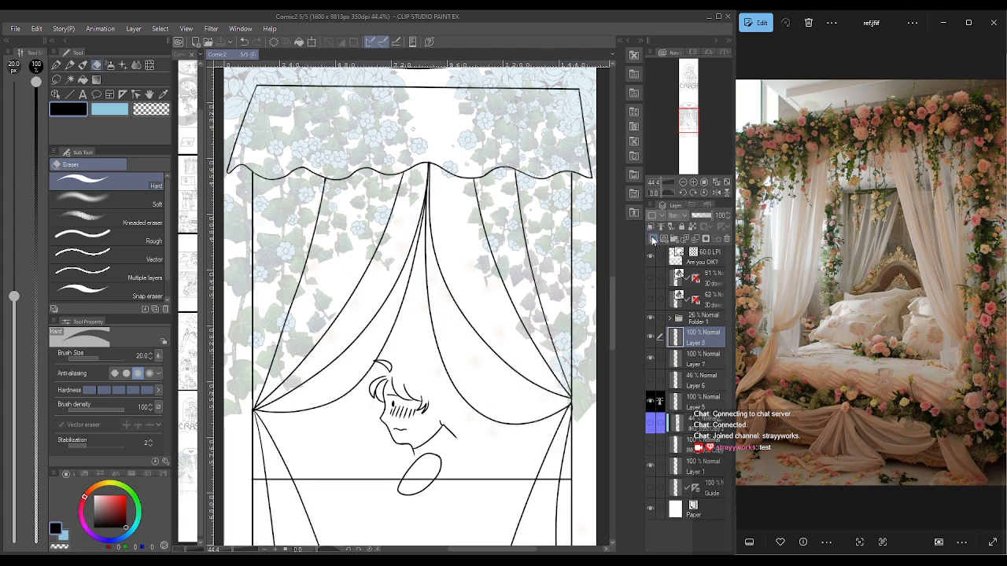
- Ink the inner bud of the topmost rose beside the speech bubble with the 7.0 SOIPEN pen on the new layer
{"action": "left_click_drag", "start_coordinate": [684, 126], "coordinate": [682, 111]}
{"action": "left_click", "coordinate": [69, 65]}
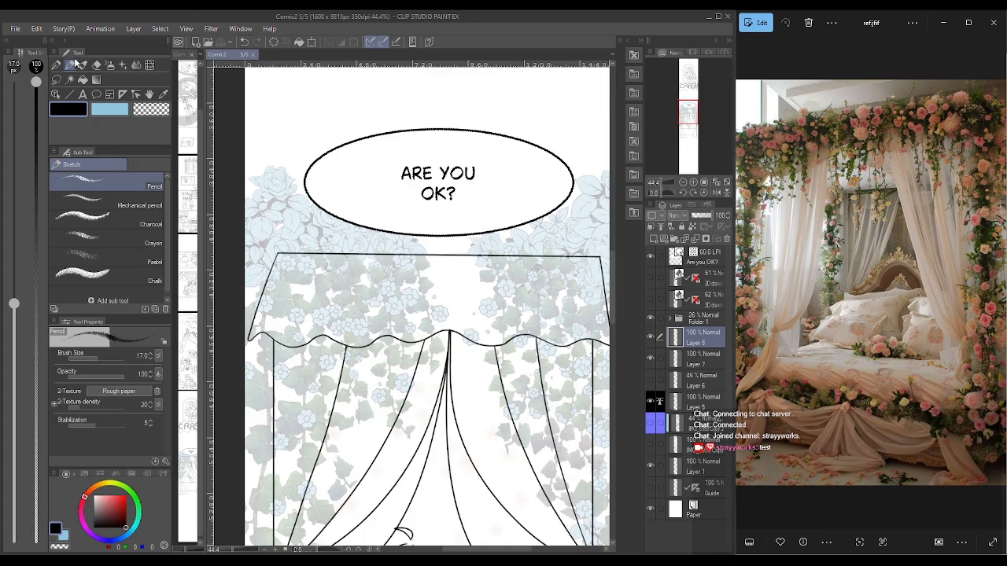
{"action": "left_click", "coordinate": [56, 66]}
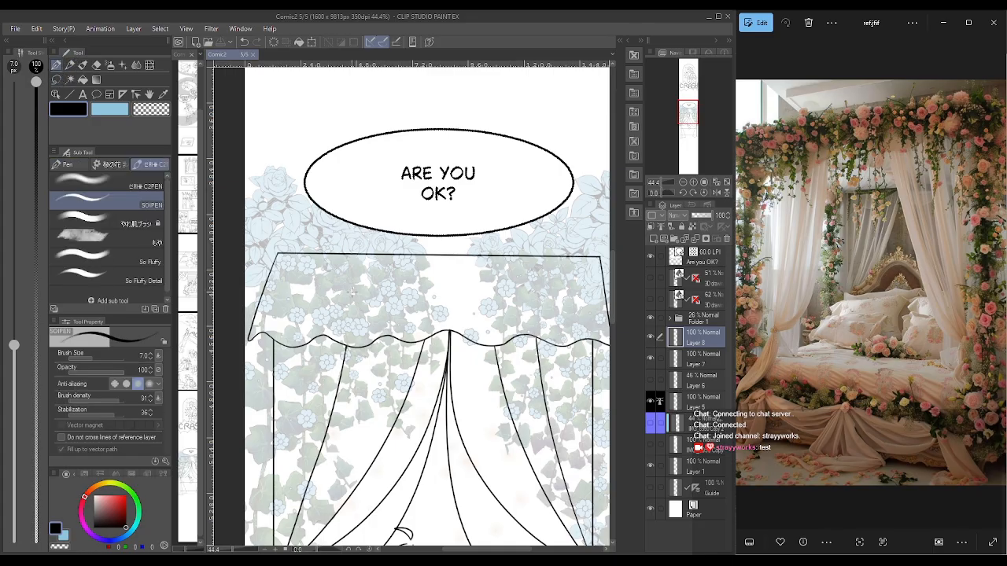
{"action": "scroll", "coordinate": [352, 291], "scroll_direction": "up", "scroll_amount": 2}
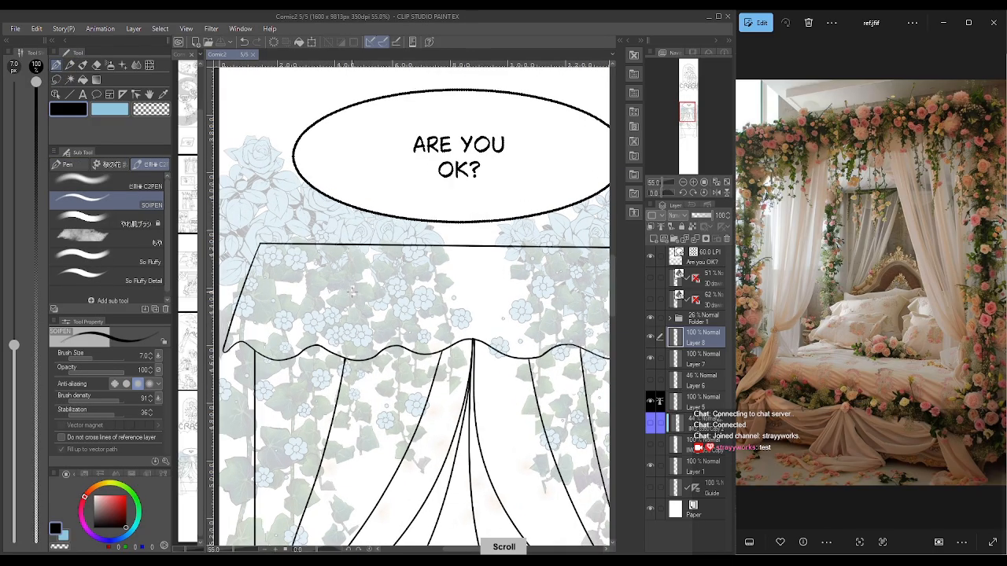
{"action": "left_click_drag", "start_coordinate": [687, 111], "coordinate": [683, 110]}
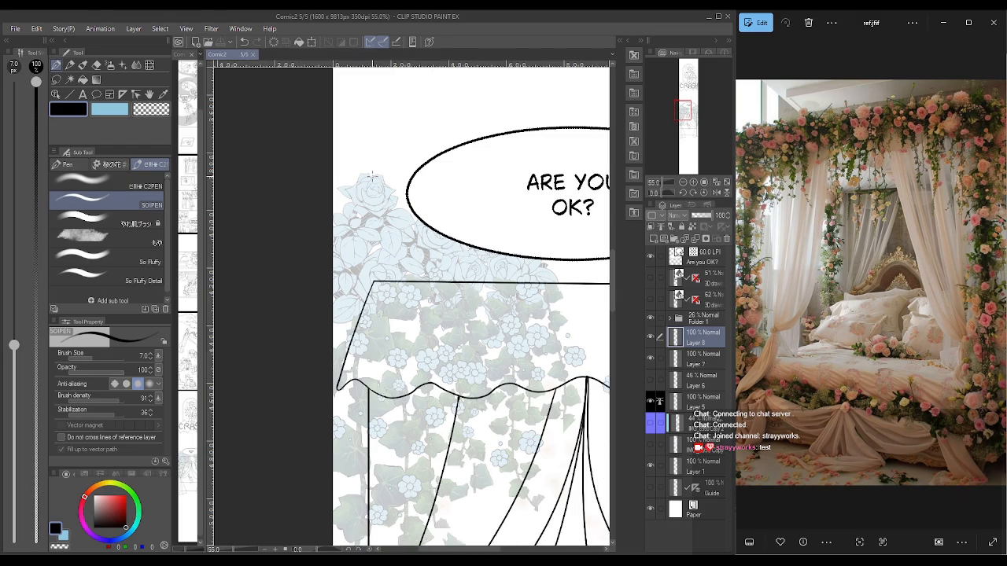
{"action": "mouse_move", "coordinate": [374, 180]}
{"action": "left_mouse_down"}
{"action": "mouse_move", "coordinate": [380, 173]}
{"action": "mouse_move", "coordinate": [385, 187]}
{"action": "left_mouse_up"}
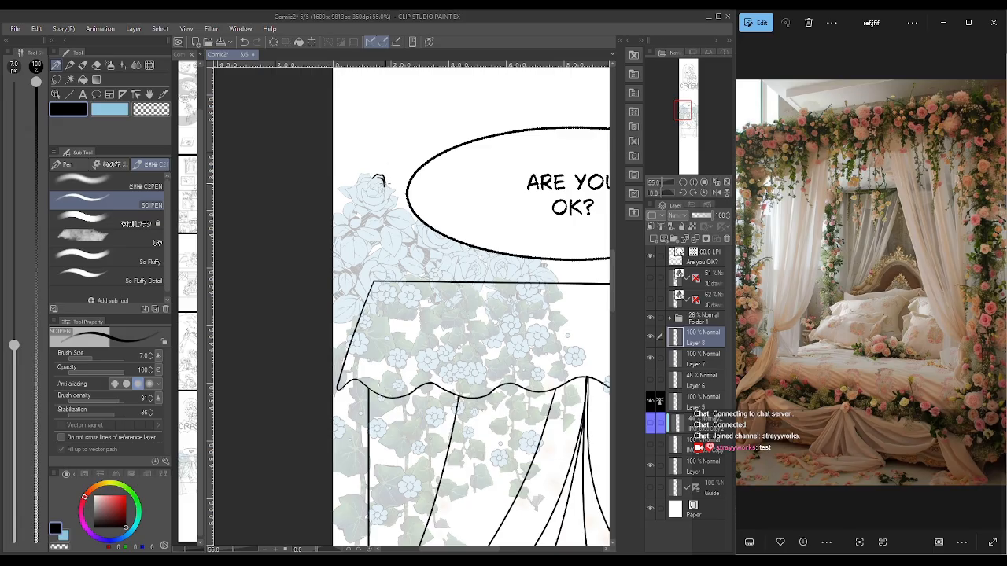
{"action": "key", "text": "ctrl+z"}
{"action": "key", "text": "ctrl+z"}
{"action": "mouse_move", "coordinate": [373, 177]}
{"action": "left_mouse_down"}
{"action": "mouse_move", "coordinate": [397, 194]}
{"action": "mouse_move", "coordinate": [385, 197]}
{"action": "mouse_move", "coordinate": [374, 172]}
{"action": "mouse_move", "coordinate": [364, 175]}
{"action": "mouse_move", "coordinate": [359, 199]}
{"action": "mouse_move", "coordinate": [388, 200]}
{"action": "left_mouse_up"}
{"action": "left_click_drag", "start_coordinate": [375, 200], "coordinate": [378, 176]}
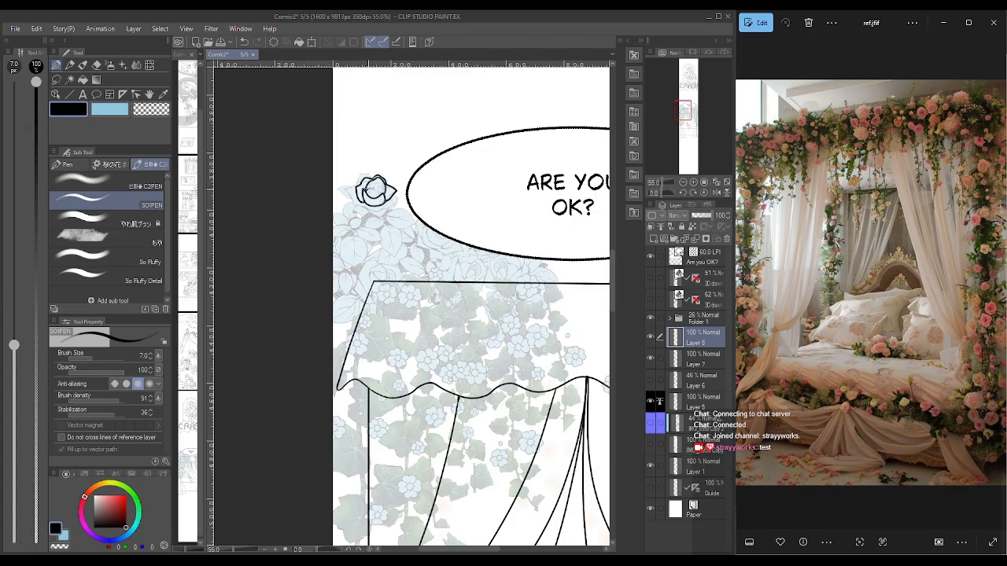
- Ink the topmost rose's outer petals and the pointed leaf on its left
{"action": "left_click_drag", "start_coordinate": [379, 188], "coordinate": [385, 193]}
{"action": "mouse_move", "coordinate": [360, 173]}
{"action": "left_mouse_down"}
{"action": "mouse_move", "coordinate": [346, 198]}
{"action": "mouse_move", "coordinate": [378, 214]}
{"action": "mouse_move", "coordinate": [393, 197]}
{"action": "mouse_move", "coordinate": [403, 202]}
{"action": "mouse_move", "coordinate": [391, 213]}
{"action": "left_mouse_up"}
{"action": "mouse_move", "coordinate": [357, 181]}
{"action": "left_mouse_down"}
{"action": "mouse_move", "coordinate": [339, 195]}
{"action": "mouse_move", "coordinate": [358, 203]}
{"action": "left_mouse_up"}
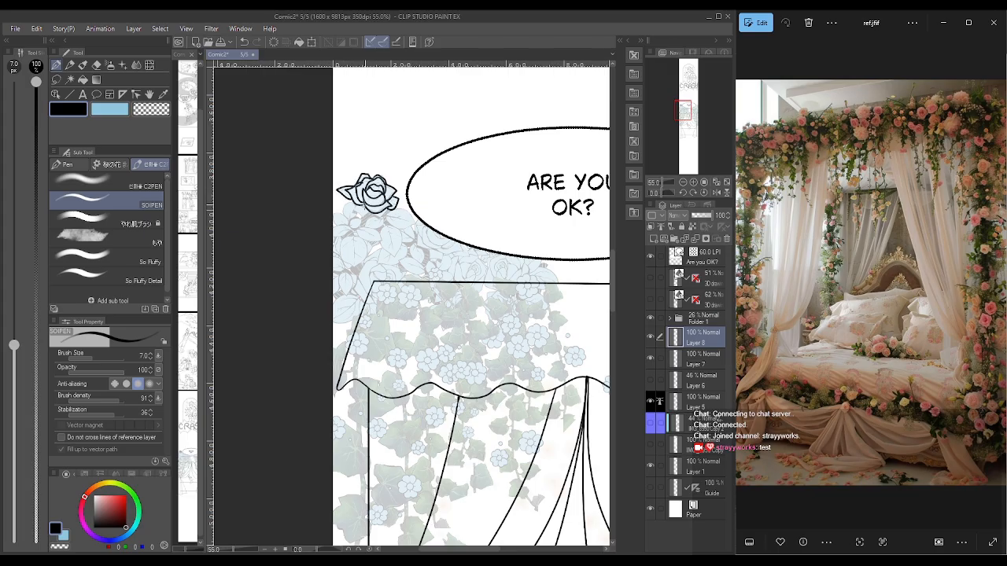
- Ink the cluster of veined leaves directly below the topmost rose, including the leaves on its right
{"action": "mouse_move", "coordinate": [383, 217]}
{"action": "left_mouse_down"}
{"action": "mouse_move", "coordinate": [410, 209]}
{"action": "mouse_move", "coordinate": [425, 222]}
{"action": "mouse_move", "coordinate": [405, 212]}
{"action": "mouse_move", "coordinate": [415, 225]}
{"action": "mouse_move", "coordinate": [354, 221]}
{"action": "mouse_move", "coordinate": [369, 208]}
{"action": "mouse_move", "coordinate": [352, 220]}
{"action": "mouse_move", "coordinate": [351, 203]}
{"action": "mouse_move", "coordinate": [350, 222]}
{"action": "mouse_move", "coordinate": [337, 212]}
{"action": "mouse_move", "coordinate": [334, 223]}
{"action": "mouse_move", "coordinate": [349, 225]}
{"action": "mouse_move", "coordinate": [335, 213]}
{"action": "mouse_move", "coordinate": [343, 218]}
{"action": "mouse_move", "coordinate": [329, 236]}
{"action": "mouse_move", "coordinate": [359, 227]}
{"action": "mouse_move", "coordinate": [341, 231]}
{"action": "mouse_move", "coordinate": [355, 271]}
{"action": "mouse_move", "coordinate": [367, 239]}
{"action": "mouse_move", "coordinate": [354, 265]}
{"action": "mouse_move", "coordinate": [355, 253]}
{"action": "left_mouse_up"}
{"action": "key", "text": "ctrl+z"}
{"action": "key", "text": "ctrl+z"}
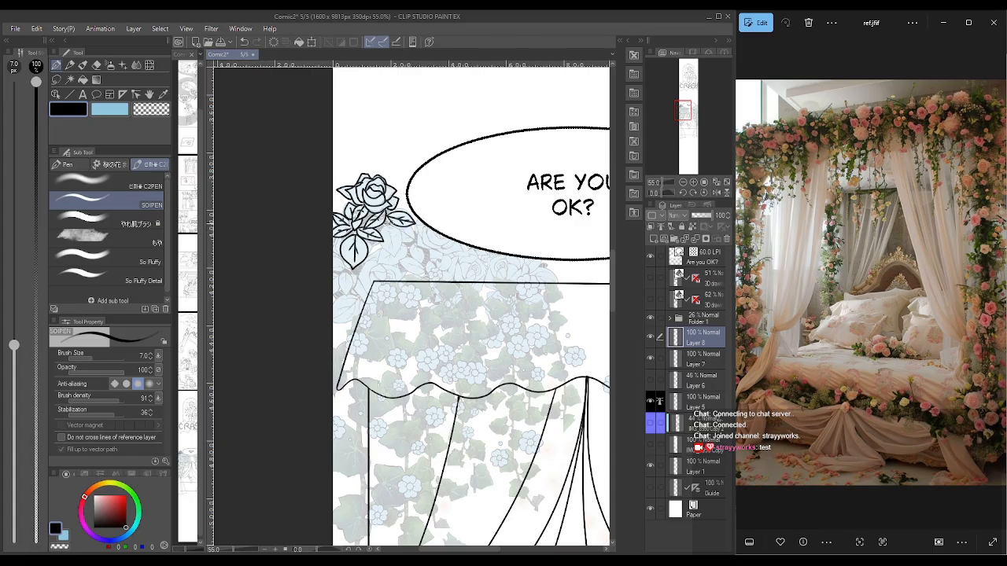
{"action": "mouse_move", "coordinate": [389, 253]}
{"action": "left_mouse_down"}
{"action": "mouse_move", "coordinate": [398, 260]}
{"action": "mouse_move", "coordinate": [407, 233]}
{"action": "mouse_move", "coordinate": [392, 221]}
{"action": "mouse_move", "coordinate": [395, 262]}
{"action": "left_mouse_up"}
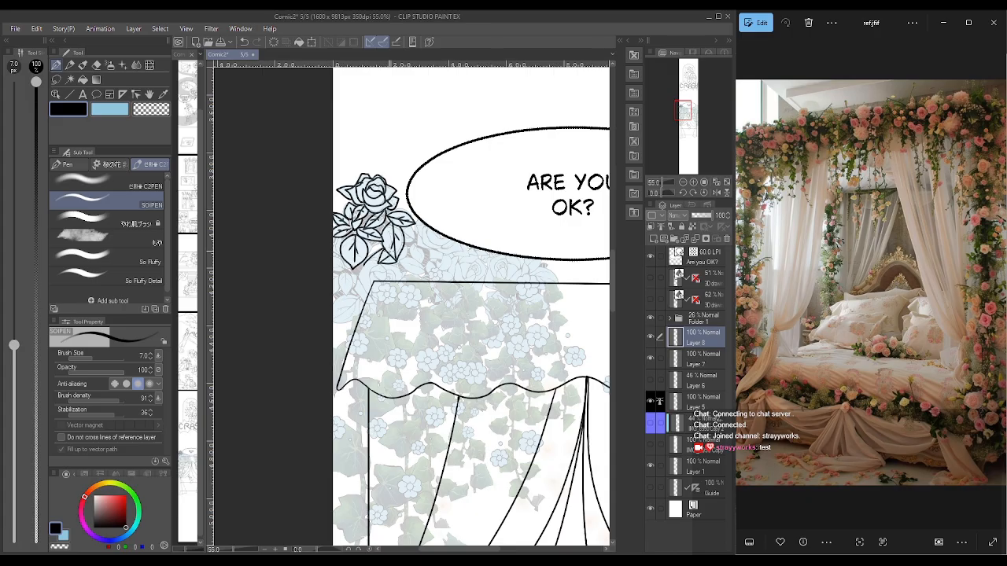
- Ink the second rose at the canopy's upper-left corner and the leaves between it and the page edge
{"action": "mouse_move", "coordinate": [378, 264]}
{"action": "left_mouse_down"}
{"action": "mouse_move", "coordinate": [359, 273]}
{"action": "mouse_move", "coordinate": [368, 294]}
{"action": "left_mouse_up"}
{"action": "mouse_move", "coordinate": [369, 281]}
{"action": "left_mouse_down"}
{"action": "mouse_move", "coordinate": [389, 272]}
{"action": "mouse_move", "coordinate": [396, 280]}
{"action": "mouse_move", "coordinate": [385, 281]}
{"action": "mouse_move", "coordinate": [399, 286]}
{"action": "mouse_move", "coordinate": [395, 269]}
{"action": "mouse_move", "coordinate": [403, 284]}
{"action": "left_mouse_up"}
{"action": "mouse_move", "coordinate": [344, 272]}
{"action": "left_mouse_down"}
{"action": "mouse_move", "coordinate": [345, 298]}
{"action": "mouse_move", "coordinate": [355, 283]}
{"action": "mouse_move", "coordinate": [343, 277]}
{"action": "mouse_move", "coordinate": [346, 299]}
{"action": "mouse_move", "coordinate": [351, 270]}
{"action": "mouse_move", "coordinate": [346, 299]}
{"action": "mouse_move", "coordinate": [344, 288]}
{"action": "left_mouse_up"}
{"action": "key", "text": "ctrl+z"}
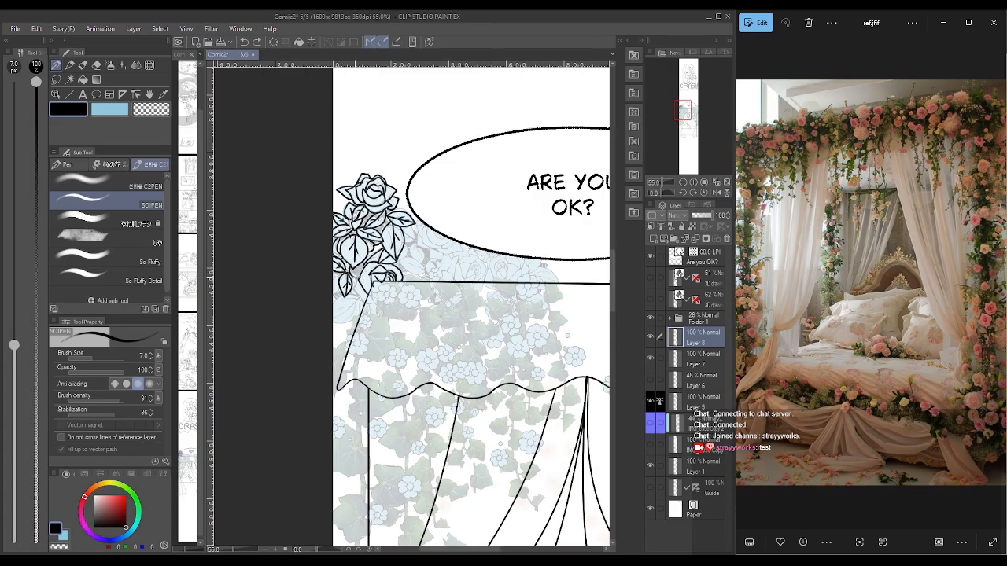
{"action": "key", "text": "ctrl+z"}
{"action": "key", "text": "ctrl+z"}
- Ink the broad leaf at the page edge and the small blossom below the second rose
{"action": "mouse_move", "coordinate": [360, 278]}
{"action": "left_mouse_down"}
{"action": "mouse_move", "coordinate": [355, 293]}
{"action": "mouse_move", "coordinate": [375, 306]}
{"action": "mouse_move", "coordinate": [330, 308]}
{"action": "left_mouse_up"}
{"action": "key", "text": "ctrl+z"}
{"action": "key", "text": "ctrl+z"}
{"action": "mouse_move", "coordinate": [333, 323]}
{"action": "left_mouse_down"}
{"action": "mouse_move", "coordinate": [365, 296]}
{"action": "mouse_move", "coordinate": [332, 320]}
{"action": "mouse_move", "coordinate": [351, 303]}
{"action": "mouse_move", "coordinate": [339, 308]}
{"action": "mouse_move", "coordinate": [349, 319]}
{"action": "left_mouse_up"}
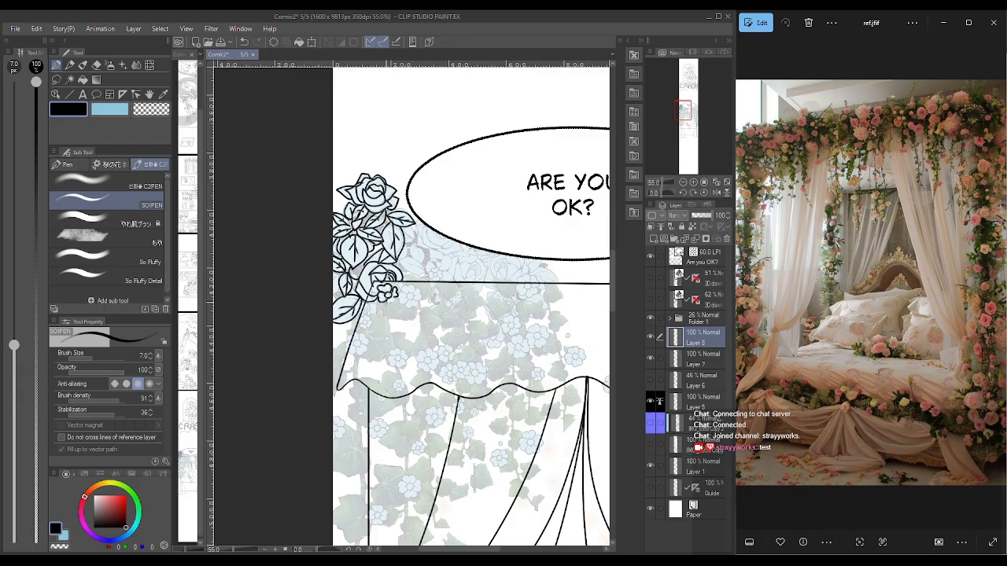
{"action": "left_click_drag", "start_coordinate": [384, 301], "coordinate": [396, 298]}
- Ink a tiny blossom on the canopy's slanted left edge and the large ivy leaf below it, including its veins
{"action": "scroll", "coordinate": [364, 322], "scroll_direction": "up", "scroll_amount": 3}
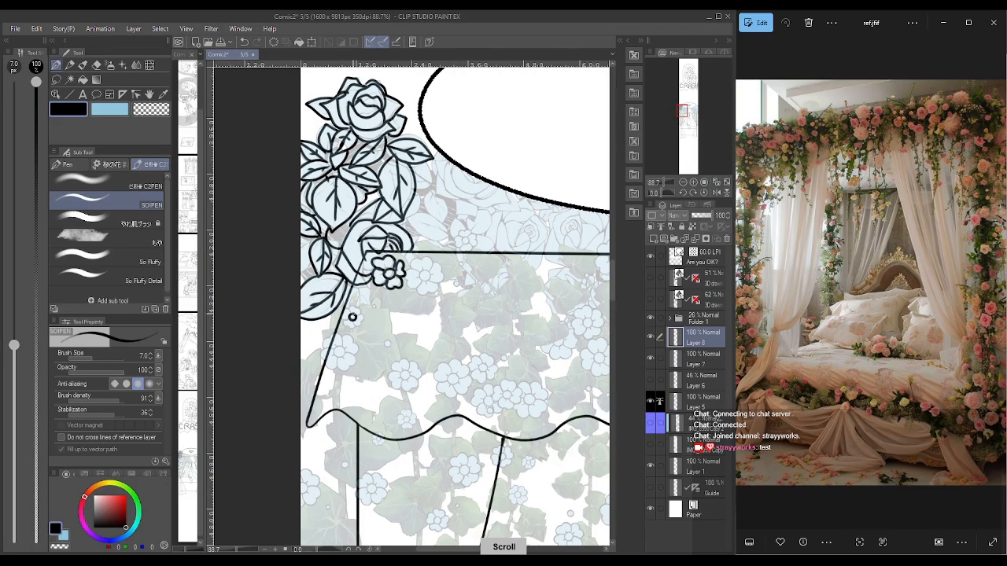
{"action": "mouse_move", "coordinate": [349, 305]}
{"action": "left_mouse_down"}
{"action": "mouse_move", "coordinate": [363, 326]}
{"action": "mouse_move", "coordinate": [343, 325]}
{"action": "mouse_move", "coordinate": [352, 309]}
{"action": "left_mouse_up"}
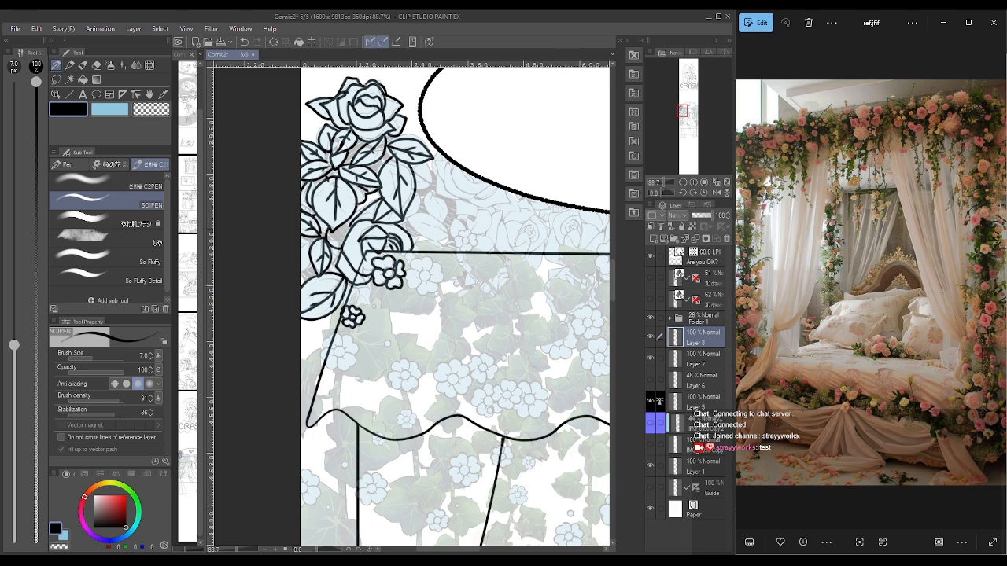
{"action": "mouse_move", "coordinate": [359, 309]}
{"action": "left_mouse_down"}
{"action": "mouse_move", "coordinate": [382, 298]}
{"action": "mouse_move", "coordinate": [400, 359]}
{"action": "left_mouse_up"}
{"action": "left_click_drag", "start_coordinate": [351, 326], "coordinate": [339, 332]}
{"action": "mouse_move", "coordinate": [334, 373]}
{"action": "left_mouse_down"}
{"action": "mouse_move", "coordinate": [380, 383]}
{"action": "mouse_move", "coordinate": [393, 369]}
{"action": "left_mouse_up"}
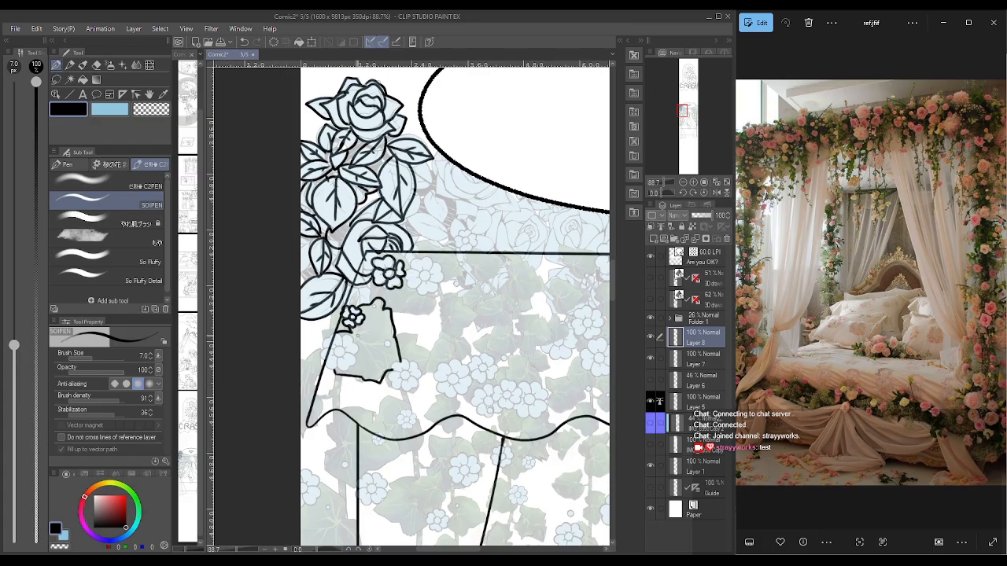
{"action": "left_click_drag", "start_coordinate": [356, 333], "coordinate": [401, 362]}
{"action": "mouse_move", "coordinate": [351, 337]}
{"action": "left_mouse_down"}
{"action": "mouse_move", "coordinate": [386, 321]}
{"action": "mouse_move", "coordinate": [372, 354]}
{"action": "mouse_move", "coordinate": [365, 344]}
{"action": "mouse_move", "coordinate": [382, 373]}
{"action": "left_mouse_up"}
{"action": "left_click_drag", "start_coordinate": [366, 341], "coordinate": [367, 370]}
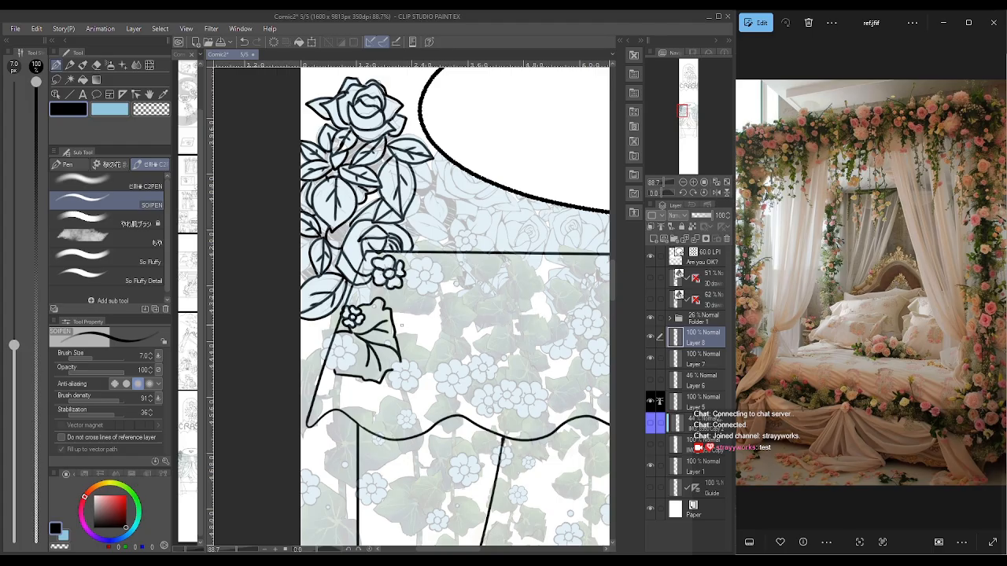
- Ink the smaller ivy leaf and the blossoms overlapping the large ivy leaf's left and lower-right sides
{"action": "mouse_move", "coordinate": [400, 334]}
{"action": "left_mouse_down"}
{"action": "mouse_move", "coordinate": [420, 336]}
{"action": "mouse_move", "coordinate": [425, 374]}
{"action": "left_mouse_up"}
{"action": "mouse_move", "coordinate": [395, 391]}
{"action": "left_mouse_down"}
{"action": "mouse_move", "coordinate": [417, 392]}
{"action": "mouse_move", "coordinate": [425, 375]}
{"action": "mouse_move", "coordinate": [401, 375]}
{"action": "mouse_move", "coordinate": [411, 375]}
{"action": "mouse_move", "coordinate": [394, 362]}
{"action": "mouse_move", "coordinate": [411, 358]}
{"action": "mouse_move", "coordinate": [409, 372]}
{"action": "mouse_move", "coordinate": [424, 374]}
{"action": "mouse_move", "coordinate": [390, 386]}
{"action": "mouse_move", "coordinate": [420, 384]}
{"action": "mouse_move", "coordinate": [405, 374]}
{"action": "left_mouse_up"}
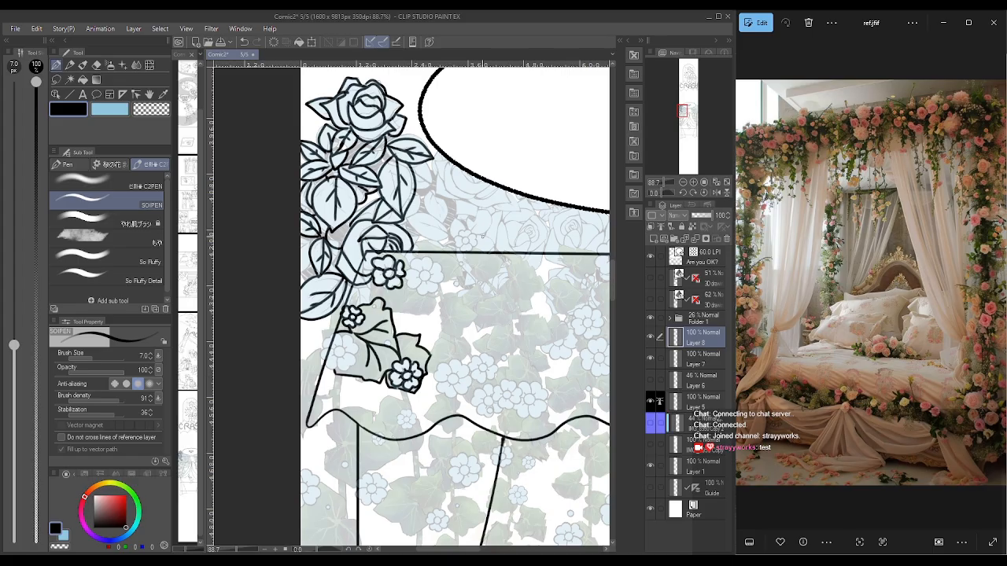
{"action": "mouse_move", "coordinate": [346, 347]}
{"action": "left_mouse_down"}
{"action": "mouse_move", "coordinate": [336, 350]}
{"action": "mouse_move", "coordinate": [343, 361]}
{"action": "mouse_move", "coordinate": [344, 337]}
{"action": "mouse_move", "coordinate": [353, 342]}
{"action": "mouse_move", "coordinate": [355, 363]}
{"action": "mouse_move", "coordinate": [339, 369]}
{"action": "mouse_move", "coordinate": [336, 360]}
{"action": "left_mouse_up"}
{"action": "mouse_move", "coordinate": [328, 337]}
{"action": "left_mouse_down"}
{"action": "mouse_move", "coordinate": [323, 349]}
{"action": "mouse_move", "coordinate": [338, 352]}
{"action": "mouse_move", "coordinate": [321, 359]}
{"action": "mouse_move", "coordinate": [336, 369]}
{"action": "mouse_move", "coordinate": [333, 358]}
{"action": "left_mouse_up"}
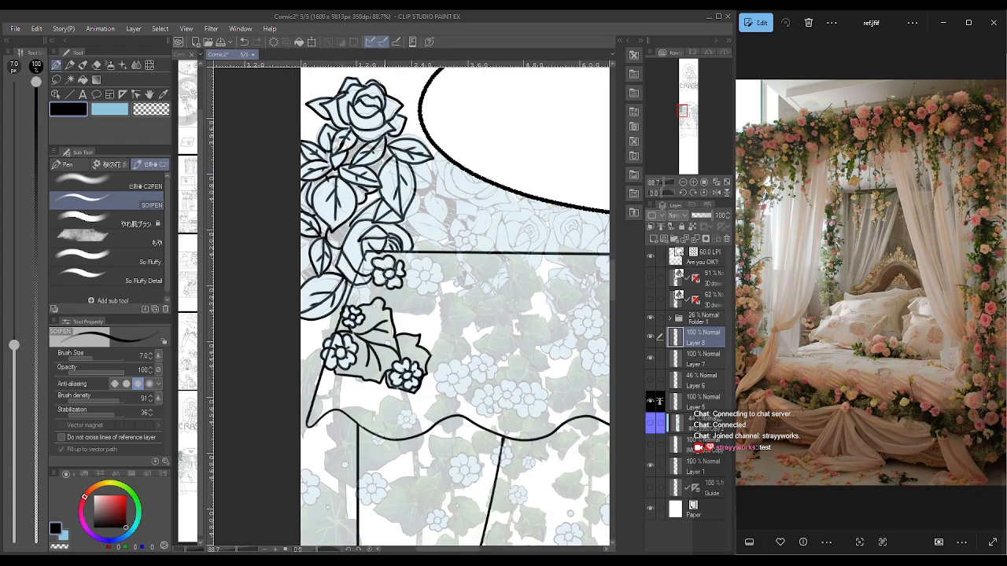
- Touch up the lines with a smaller Hard eraser, and ink the leaf and blossom right of the canopy corner's small flower
{"action": "left_click", "coordinate": [96, 64]}
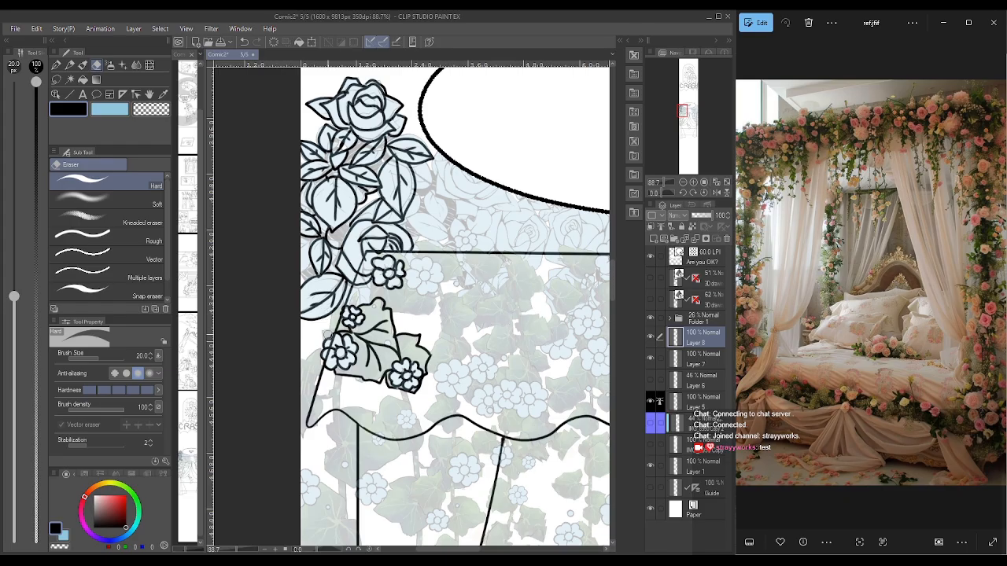
{"action": "key", "text": "bracketleft"}
{"action": "key", "text": "bracketleft"}
{"action": "left_click", "coordinate": [57, 65]}
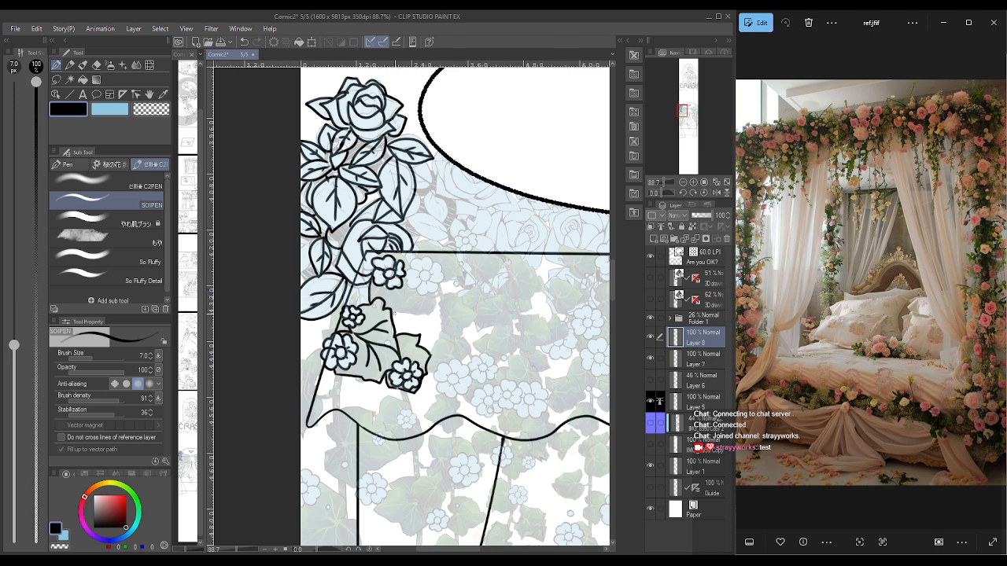
{"action": "mouse_move", "coordinate": [393, 313]}
{"action": "left_mouse_down"}
{"action": "mouse_move", "coordinate": [429, 313]}
{"action": "mouse_move", "coordinate": [437, 300]}
{"action": "left_mouse_up"}
{"action": "mouse_move", "coordinate": [394, 253]}
{"action": "left_mouse_down"}
{"action": "mouse_move", "coordinate": [427, 278]}
{"action": "mouse_move", "coordinate": [424, 245]}
{"action": "mouse_move", "coordinate": [416, 262]}
{"action": "mouse_move", "coordinate": [429, 267]}
{"action": "mouse_move", "coordinate": [435, 257]}
{"action": "mouse_move", "coordinate": [435, 281]}
{"action": "left_mouse_up"}
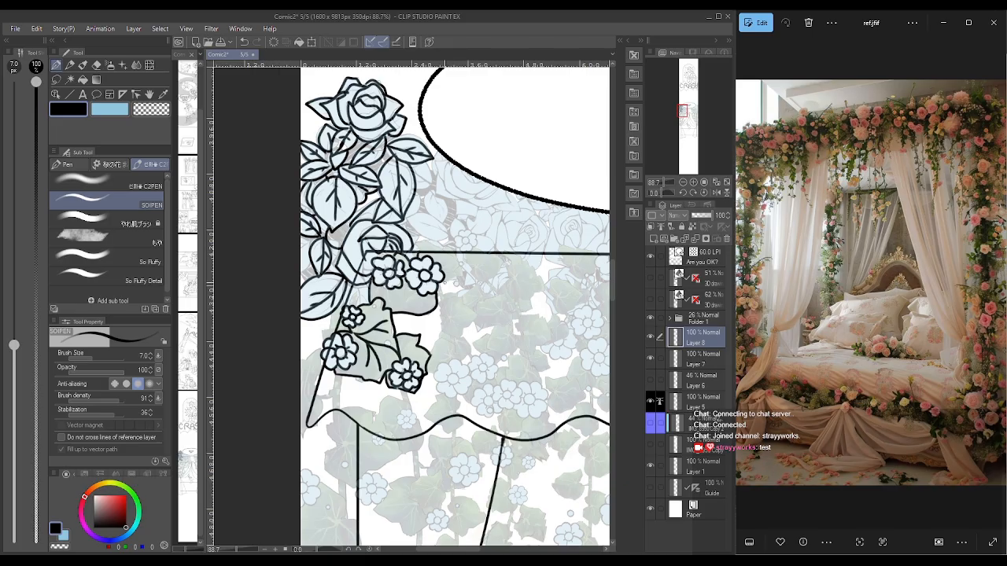
- Ink the small leaf right of the canopy corner's blossoms and the heart-shaped leaf hanging from the canopy's top line
{"action": "mouse_move", "coordinate": [442, 281]}
{"action": "left_mouse_down"}
{"action": "mouse_move", "coordinate": [464, 277]}
{"action": "mouse_move", "coordinate": [447, 252]}
{"action": "left_mouse_up"}
{"action": "left_click_drag", "start_coordinate": [432, 259], "coordinate": [457, 265]}
{"action": "key", "text": "ctrl+z"}
{"action": "key", "text": "ctrl+z"}
{"action": "mouse_move", "coordinate": [469, 250]}
{"action": "left_mouse_down"}
{"action": "mouse_move", "coordinate": [488, 291]}
{"action": "mouse_move", "coordinate": [466, 251]}
{"action": "mouse_move", "coordinate": [480, 284]}
{"action": "mouse_move", "coordinate": [492, 252]}
{"action": "left_mouse_up"}
{"action": "key", "text": "ctrl+z"}
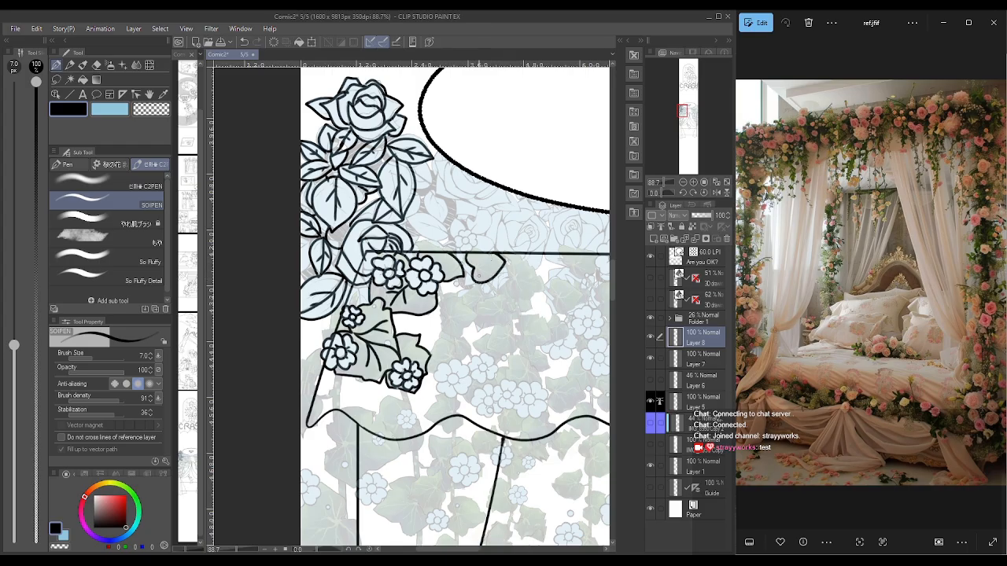
- Ink the short stem below the heart-shaped leaf and the small ivy leaf under it, including its veins
{"action": "mouse_move", "coordinate": [466, 296]}
{"action": "left_mouse_down"}
{"action": "mouse_move", "coordinate": [480, 285]}
{"action": "mouse_move", "coordinate": [496, 299]}
{"action": "left_mouse_up"}
{"action": "mouse_move", "coordinate": [442, 318]}
{"action": "left_mouse_down"}
{"action": "mouse_move", "coordinate": [443, 303]}
{"action": "mouse_move", "coordinate": [464, 295]}
{"action": "mouse_move", "coordinate": [477, 317]}
{"action": "mouse_move", "coordinate": [460, 337]}
{"action": "mouse_move", "coordinate": [442, 322]}
{"action": "left_mouse_up"}
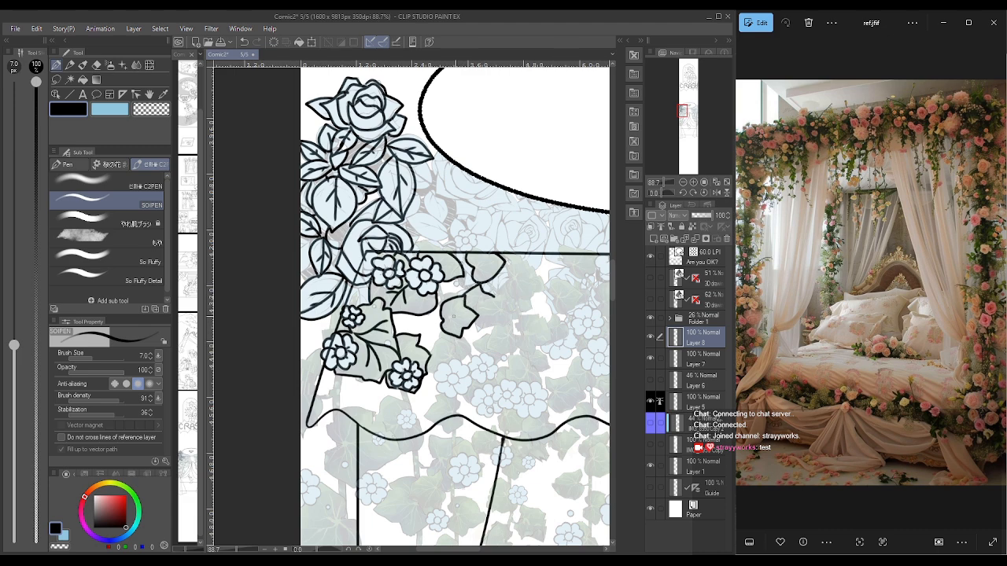
{"action": "mouse_move", "coordinate": [450, 315]}
{"action": "left_mouse_down"}
{"action": "mouse_move", "coordinate": [451, 301]}
{"action": "mouse_move", "coordinate": [442, 312]}
{"action": "mouse_move", "coordinate": [464, 306]}
{"action": "left_mouse_up"}
{"action": "key", "text": "ctrl+z"}
{"action": "key", "text": "ctrl+z"}
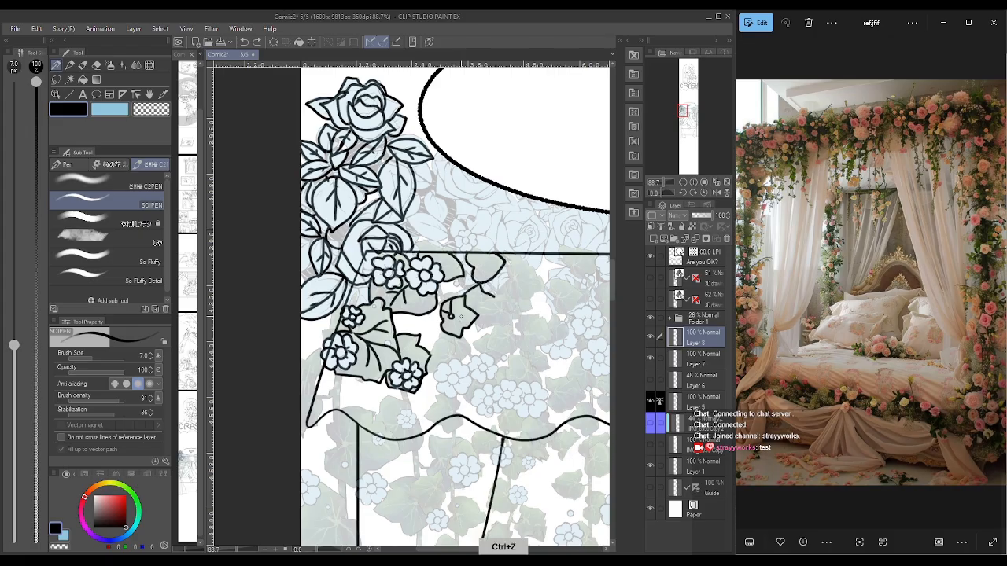
{"action": "mouse_move", "coordinate": [451, 316]}
{"action": "left_mouse_down"}
{"action": "mouse_move", "coordinate": [443, 312]}
{"action": "mouse_move", "coordinate": [448, 331]}
{"action": "mouse_move", "coordinate": [478, 317]}
{"action": "mouse_move", "coordinate": [464, 300]}
{"action": "mouse_move", "coordinate": [477, 333]}
{"action": "mouse_move", "coordinate": [496, 325]}
{"action": "left_mouse_up"}
{"action": "key", "text": "ctrl+z"}
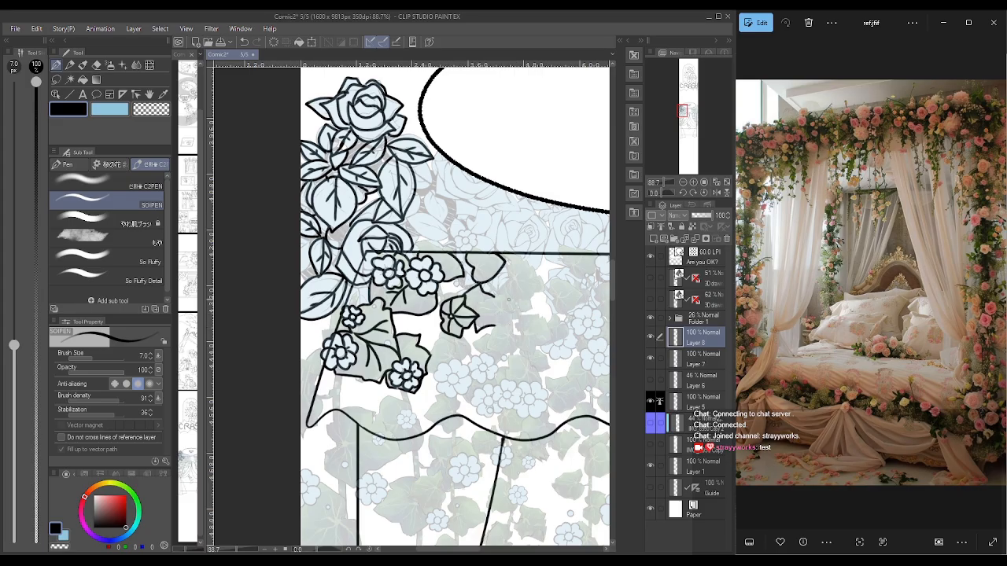
- Ink the small veined ivy leaf to the right of the heart-shaped leaf, just below the canopy's top line
{"action": "key", "text": "ctrl+z"}
{"action": "mouse_move", "coordinate": [512, 277]}
{"action": "left_mouse_down"}
{"action": "mouse_move", "coordinate": [528, 262]}
{"action": "mouse_move", "coordinate": [546, 291]}
{"action": "mouse_move", "coordinate": [528, 301]}
{"action": "mouse_move", "coordinate": [509, 296]}
{"action": "mouse_move", "coordinate": [510, 273]}
{"action": "mouse_move", "coordinate": [525, 265]}
{"action": "mouse_move", "coordinate": [512, 296]}
{"action": "mouse_move", "coordinate": [543, 279]}
{"action": "left_mouse_up"}
{"action": "key", "text": "ctrl+z"}
{"action": "key", "text": "ctrl+z"}
{"action": "key", "text": "ctrl+z"}
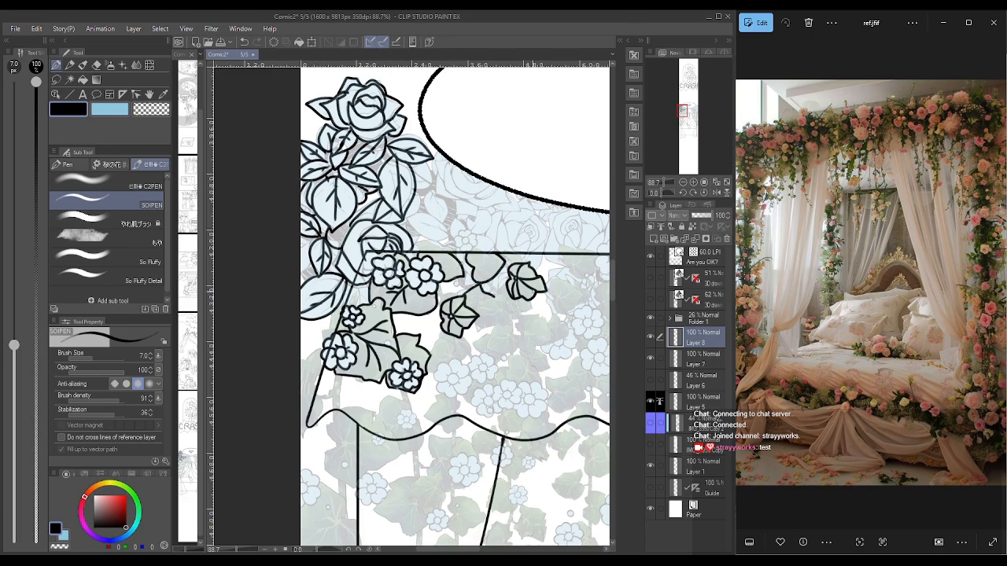
- Ink the ivy leaves that bridge the lower small ivy leaf and the one right of the heart-shaped leaf
{"action": "scroll", "coordinate": [535, 293], "scroll_direction": "up", "scroll_amount": 4}
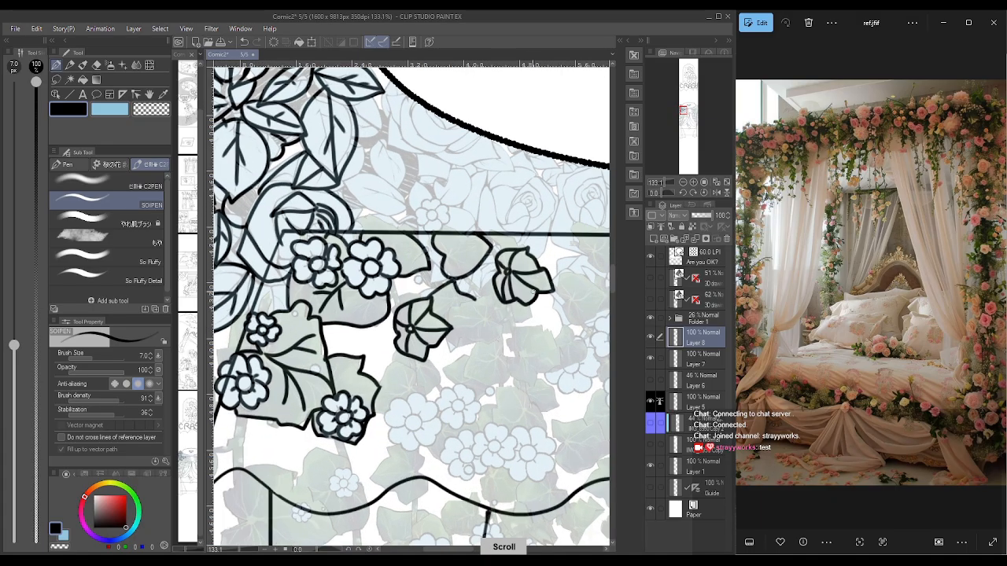
{"action": "mouse_move", "coordinate": [492, 317]}
{"action": "left_mouse_down"}
{"action": "mouse_move", "coordinate": [493, 300]}
{"action": "mouse_move", "coordinate": [449, 313]}
{"action": "mouse_move", "coordinate": [449, 356]}
{"action": "mouse_move", "coordinate": [498, 339]}
{"action": "mouse_move", "coordinate": [503, 326]}
{"action": "mouse_move", "coordinate": [484, 325]}
{"action": "mouse_move", "coordinate": [472, 303]}
{"action": "left_mouse_up"}
{"action": "key", "text": "ctrl+z"}
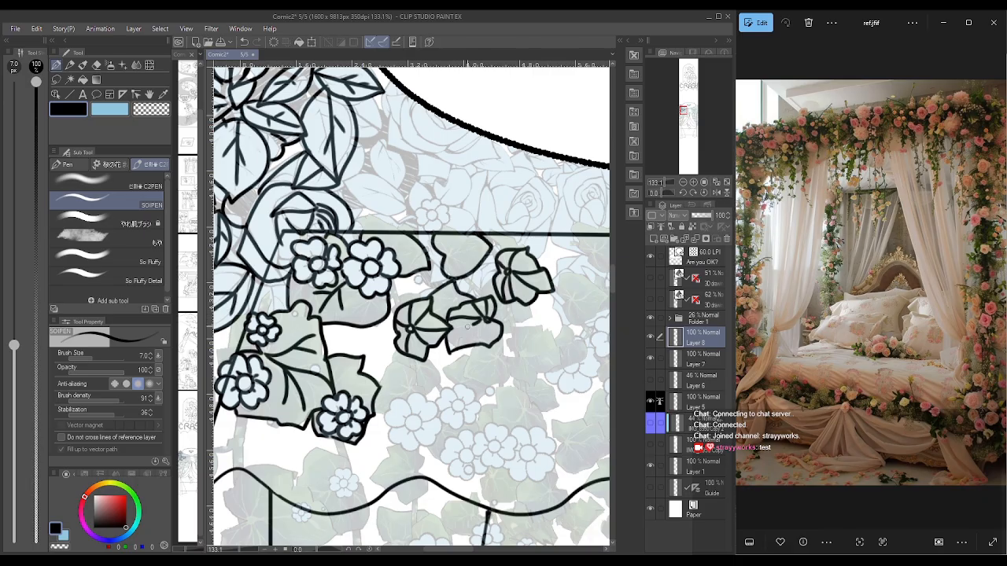
{"action": "mouse_move", "coordinate": [472, 324]}
{"action": "left_mouse_down"}
{"action": "mouse_move", "coordinate": [449, 330]}
{"action": "mouse_move", "coordinate": [482, 329]}
{"action": "mouse_move", "coordinate": [481, 343]}
{"action": "left_mouse_up"}
{"action": "mouse_move", "coordinate": [529, 305]}
{"action": "left_mouse_down"}
{"action": "mouse_move", "coordinate": [531, 323]}
{"action": "mouse_move", "coordinate": [500, 334]}
{"action": "left_mouse_up"}
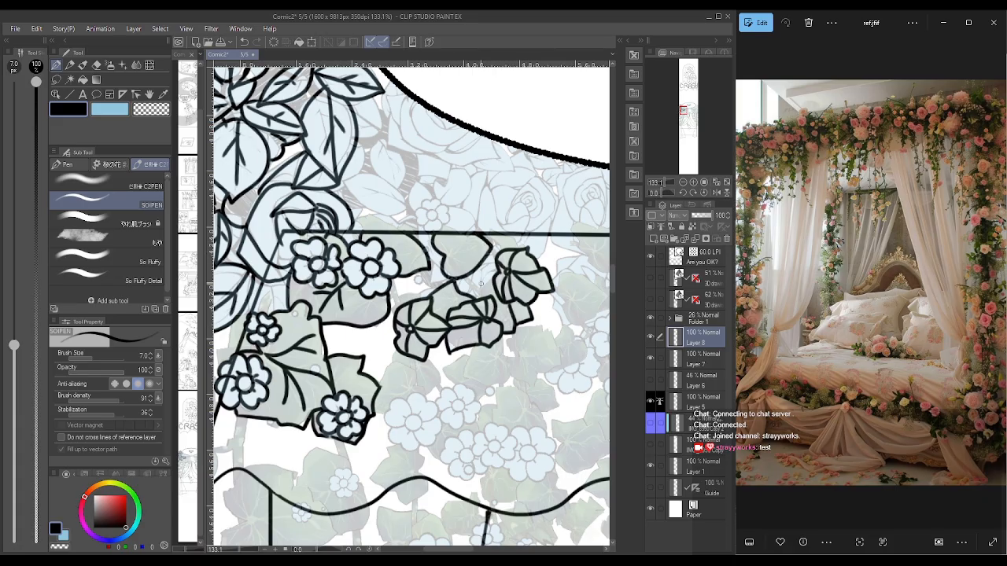
- Add veins to the heart-shaped leaf and ink the remaining overlapping leaves in the middle of the ivy cluster
{"action": "left_click_drag", "start_coordinate": [493, 278], "coordinate": [480, 297]}
{"action": "mouse_move", "coordinate": [450, 255]}
{"action": "left_mouse_down"}
{"action": "mouse_move", "coordinate": [465, 234]}
{"action": "mouse_move", "coordinate": [448, 256]}
{"action": "mouse_move", "coordinate": [434, 239]}
{"action": "mouse_move", "coordinate": [452, 261]}
{"action": "mouse_move", "coordinate": [493, 241]}
{"action": "left_mouse_up"}
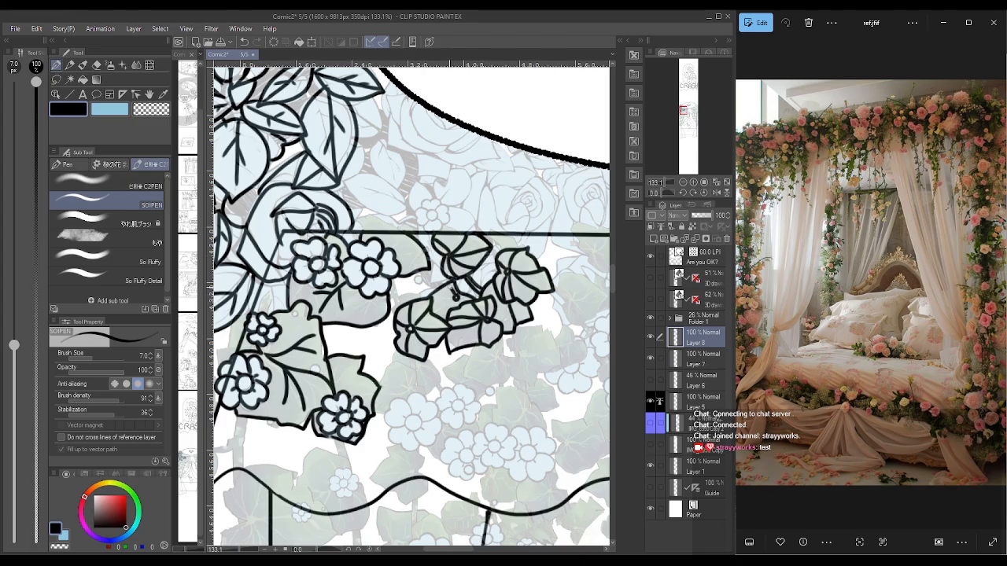
{"action": "mouse_move", "coordinate": [451, 288]}
{"action": "left_mouse_down"}
{"action": "mouse_move", "coordinate": [430, 291]}
{"action": "mouse_move", "coordinate": [442, 309]}
{"action": "mouse_move", "coordinate": [430, 307]}
{"action": "mouse_move", "coordinate": [456, 304]}
{"action": "left_mouse_up"}
{"action": "left_click_drag", "start_coordinate": [491, 237], "coordinate": [503, 250]}
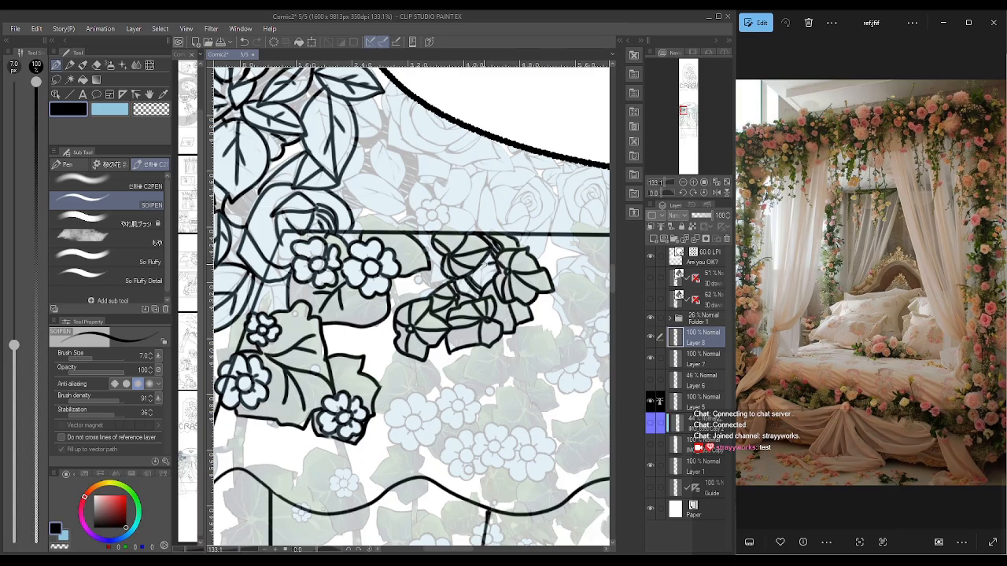
{"action": "mouse_move", "coordinate": [495, 265]}
{"action": "left_mouse_down"}
{"action": "mouse_move", "coordinate": [482, 285]}
{"action": "mouse_move", "coordinate": [489, 273]}
{"action": "left_mouse_up"}
- Ink the rose above the ivy cluster with its spiral centre, plus the surrounding leaves and the small blossom beside it
{"action": "left_click_drag", "start_coordinate": [538, 259], "coordinate": [548, 235]}
{"action": "mouse_move", "coordinate": [477, 229]}
{"action": "left_mouse_down"}
{"action": "mouse_move", "coordinate": [484, 186]}
{"action": "mouse_move", "coordinate": [507, 234]}
{"action": "mouse_move", "coordinate": [505, 226]}
{"action": "mouse_move", "coordinate": [551, 222]}
{"action": "mouse_move", "coordinate": [532, 232]}
{"action": "mouse_move", "coordinate": [555, 206]}
{"action": "mouse_move", "coordinate": [538, 179]}
{"action": "mouse_move", "coordinate": [508, 211]}
{"action": "mouse_move", "coordinate": [507, 219]}
{"action": "mouse_move", "coordinate": [523, 203]}
{"action": "mouse_move", "coordinate": [530, 212]}
{"action": "mouse_move", "coordinate": [505, 222]}
{"action": "mouse_move", "coordinate": [531, 213]}
{"action": "mouse_move", "coordinate": [522, 238]}
{"action": "left_mouse_up"}
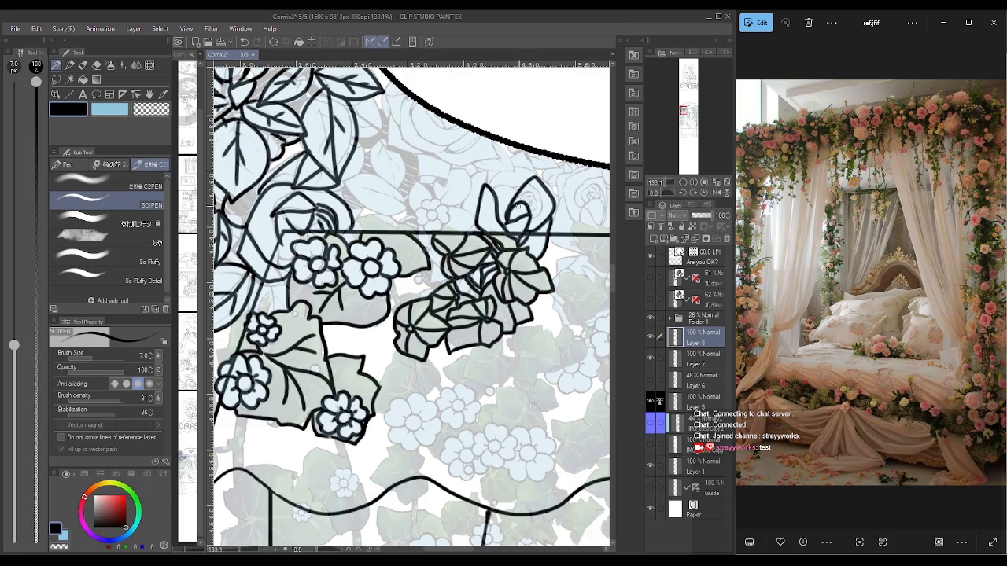
{"action": "mouse_move", "coordinate": [531, 182]}
{"action": "left_mouse_down"}
{"action": "mouse_move", "coordinate": [533, 216]}
{"action": "mouse_move", "coordinate": [537, 201]}
{"action": "mouse_move", "coordinate": [531, 211]}
{"action": "mouse_move", "coordinate": [530, 192]}
{"action": "mouse_move", "coordinate": [523, 201]}
{"action": "mouse_move", "coordinate": [531, 188]}
{"action": "mouse_move", "coordinate": [533, 204]}
{"action": "mouse_move", "coordinate": [535, 171]}
{"action": "mouse_move", "coordinate": [495, 175]}
{"action": "mouse_move", "coordinate": [488, 187]}
{"action": "mouse_move", "coordinate": [516, 189]}
{"action": "left_mouse_up"}
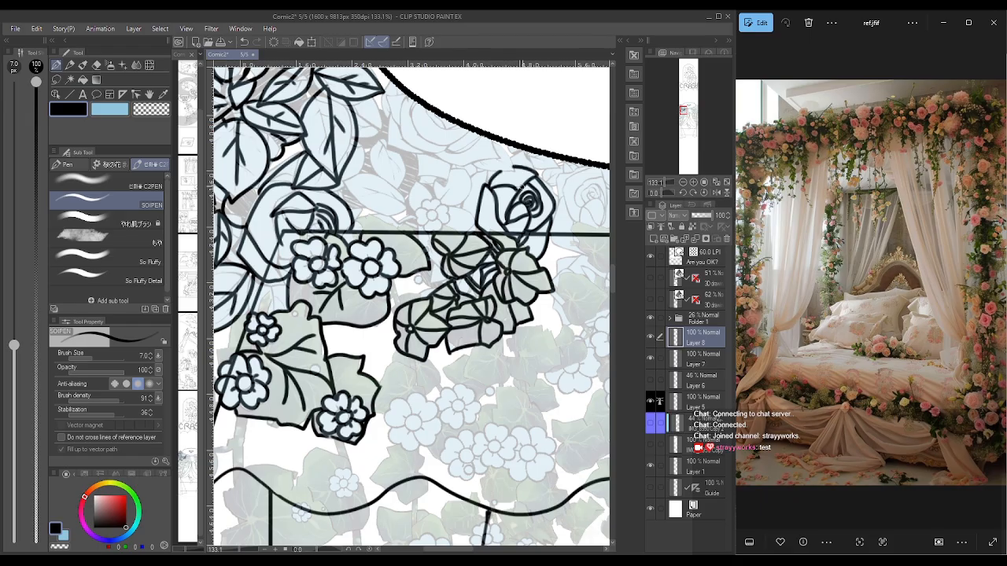
{"action": "mouse_move", "coordinate": [512, 158]}
{"action": "left_mouse_down"}
{"action": "mouse_move", "coordinate": [526, 149]}
{"action": "mouse_move", "coordinate": [535, 165]}
{"action": "mouse_move", "coordinate": [505, 151]}
{"action": "mouse_move", "coordinate": [516, 173]}
{"action": "mouse_move", "coordinate": [487, 172]}
{"action": "mouse_move", "coordinate": [471, 155]}
{"action": "left_mouse_up"}
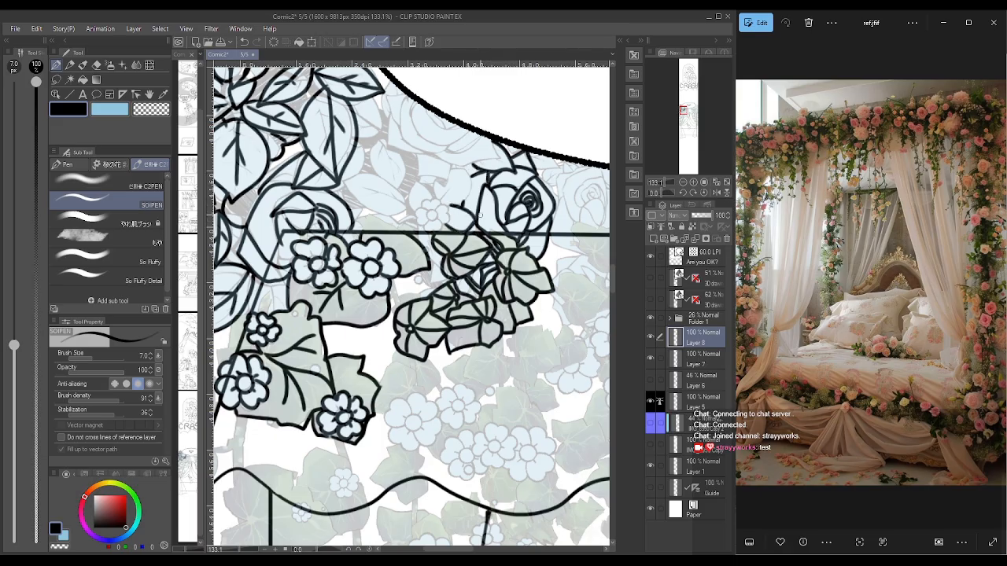
{"action": "mouse_move", "coordinate": [443, 208]}
{"action": "left_mouse_down"}
{"action": "mouse_move", "coordinate": [424, 226]}
{"action": "mouse_move", "coordinate": [428, 210]}
{"action": "mouse_move", "coordinate": [425, 224]}
{"action": "mouse_move", "coordinate": [414, 210]}
{"action": "mouse_move", "coordinate": [427, 198]}
{"action": "mouse_move", "coordinate": [442, 207]}
{"action": "mouse_move", "coordinate": [436, 180]}
{"action": "mouse_move", "coordinate": [466, 169]}
{"action": "mouse_move", "coordinate": [462, 202]}
{"action": "left_mouse_up"}
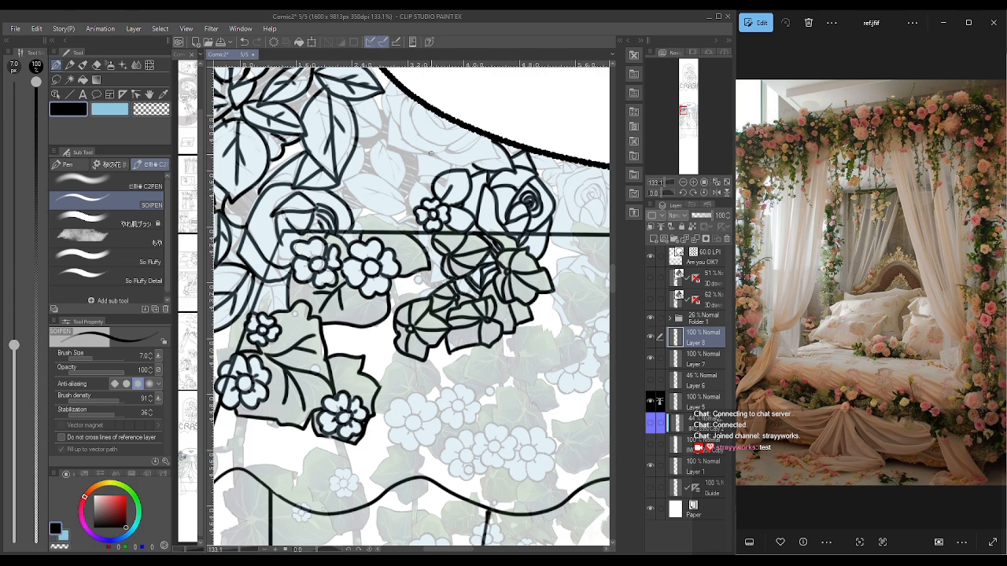
- Ink the rose partly hidden behind the speech bubble's lower-left edge, from its inner petals to its outer outline
{"action": "mouse_move", "coordinate": [431, 153]}
{"action": "left_mouse_down"}
{"action": "mouse_move", "coordinate": [468, 165]}
{"action": "mouse_move", "coordinate": [501, 159]}
{"action": "mouse_move", "coordinate": [497, 130]}
{"action": "mouse_move", "coordinate": [471, 156]}
{"action": "mouse_move", "coordinate": [465, 134]}
{"action": "mouse_move", "coordinate": [450, 153]}
{"action": "mouse_move", "coordinate": [483, 134]}
{"action": "mouse_move", "coordinate": [429, 145]}
{"action": "left_mouse_up"}
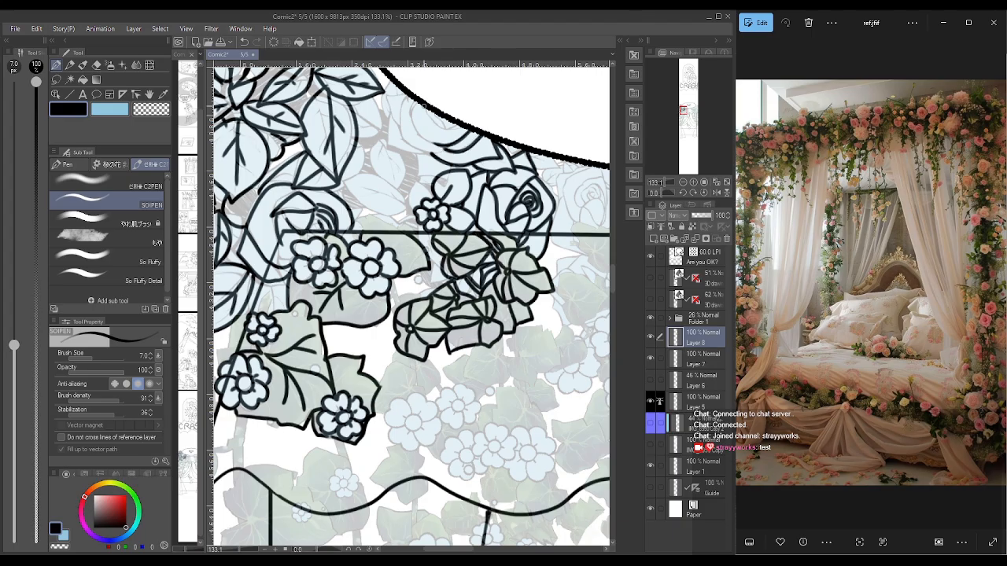
{"action": "mouse_move", "coordinate": [416, 100]}
{"action": "left_mouse_down"}
{"action": "mouse_move", "coordinate": [422, 134]}
{"action": "mouse_move", "coordinate": [437, 145]}
{"action": "left_mouse_up"}
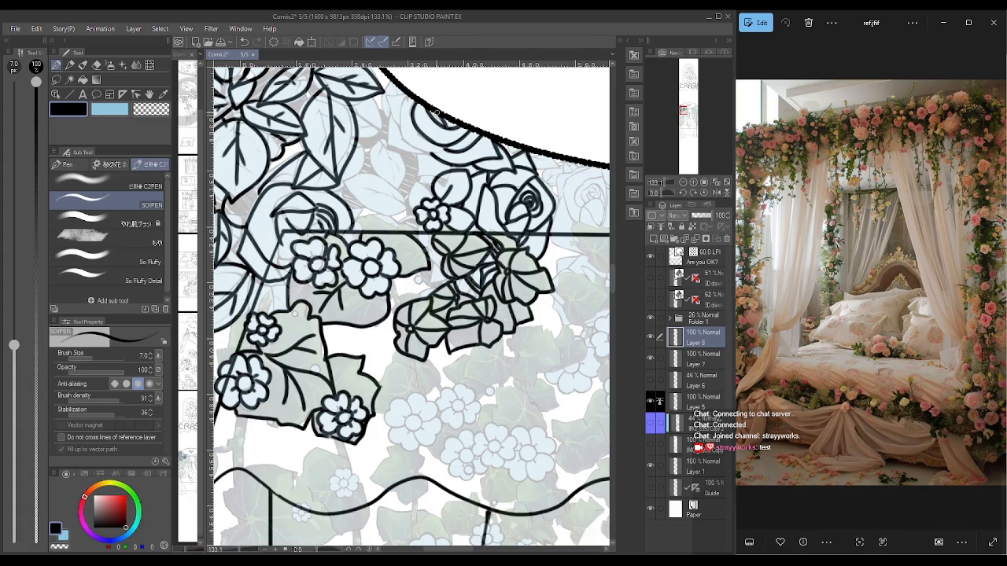
{"action": "mouse_move", "coordinate": [405, 98]}
{"action": "left_mouse_down"}
{"action": "mouse_move", "coordinate": [404, 141]}
{"action": "mouse_move", "coordinate": [449, 144]}
{"action": "left_mouse_up"}
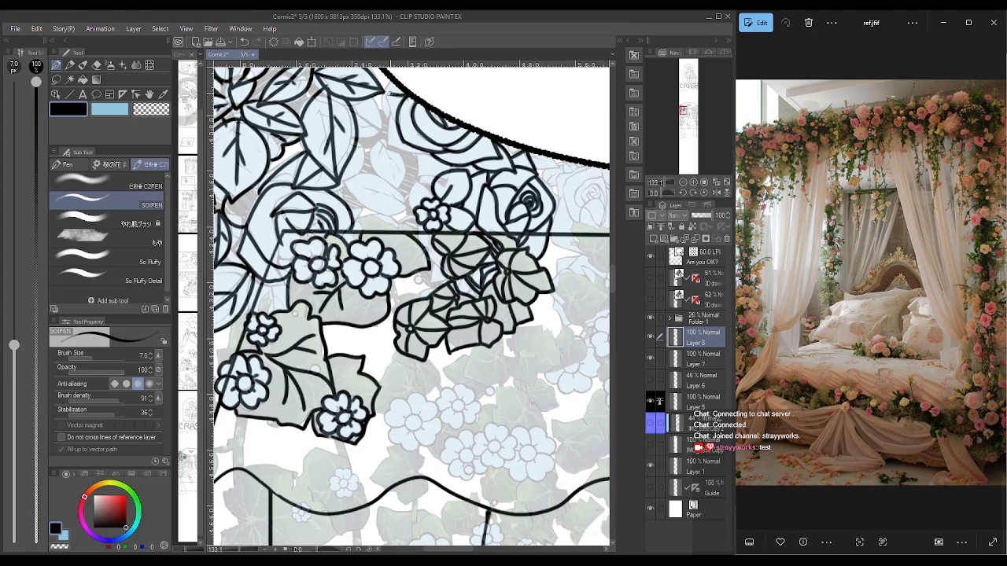
{"action": "left_click_drag", "start_coordinate": [388, 93], "coordinate": [397, 123]}
{"action": "mouse_move", "coordinate": [392, 82]}
{"action": "left_mouse_down"}
{"action": "mouse_move", "coordinate": [389, 144]}
{"action": "mouse_move", "coordinate": [434, 153]}
{"action": "left_mouse_up"}
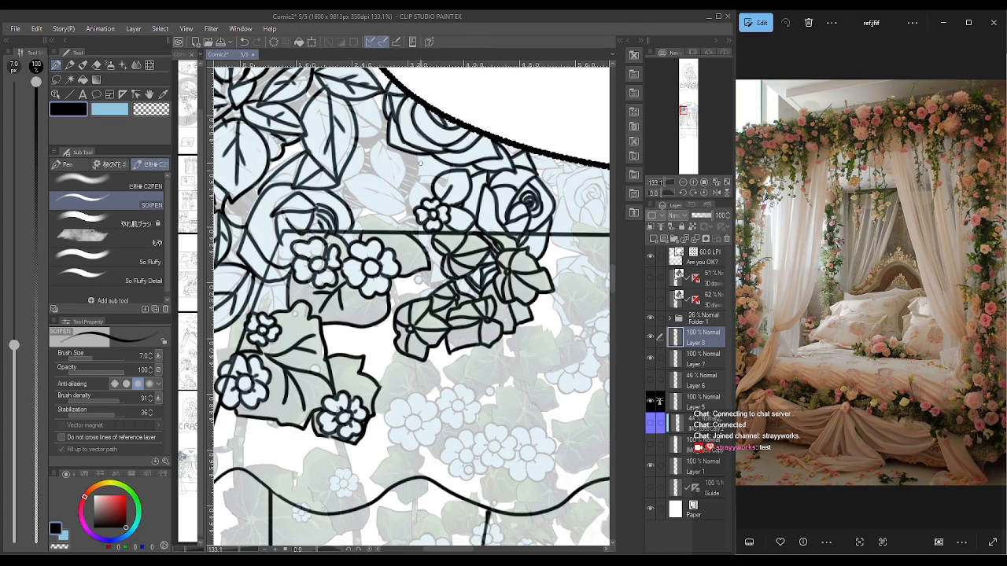
- Ink the veined leaves that fill the gap between the speech-bubble rose and the rose at the canopy corner
{"action": "mouse_move", "coordinate": [420, 157]}
{"action": "left_mouse_down"}
{"action": "mouse_move", "coordinate": [418, 180]}
{"action": "mouse_move", "coordinate": [438, 174]}
{"action": "left_mouse_up"}
{"action": "left_click_drag", "start_coordinate": [382, 132], "coordinate": [358, 141]}
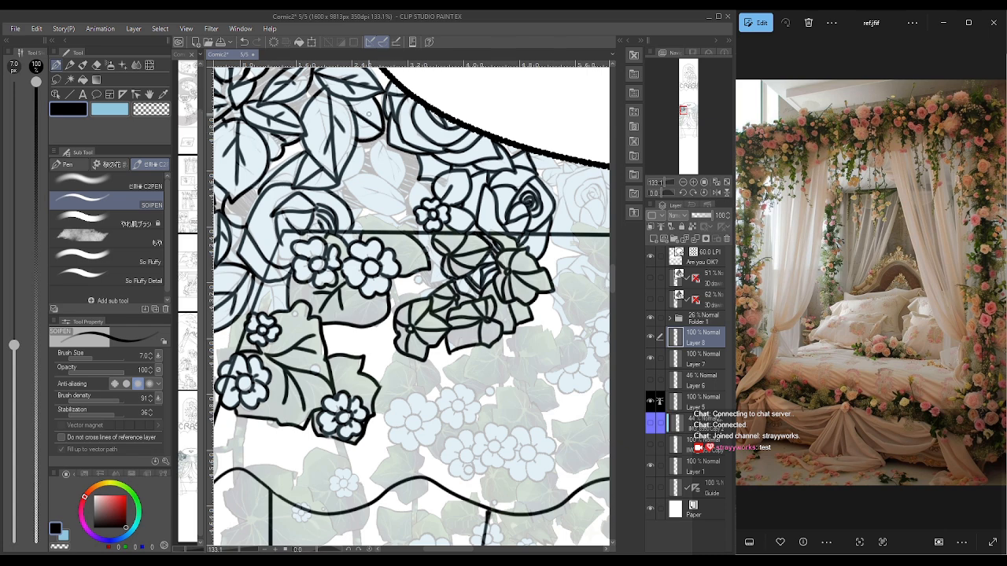
{"action": "mouse_move", "coordinate": [373, 127]}
{"action": "left_mouse_down"}
{"action": "mouse_move", "coordinate": [360, 130]}
{"action": "mouse_move", "coordinate": [376, 145]}
{"action": "mouse_move", "coordinate": [378, 174]}
{"action": "mouse_move", "coordinate": [402, 192]}
{"action": "mouse_move", "coordinate": [394, 147]}
{"action": "mouse_move", "coordinate": [384, 149]}
{"action": "mouse_move", "coordinate": [400, 190]}
{"action": "mouse_move", "coordinate": [384, 171]}
{"action": "left_mouse_up"}
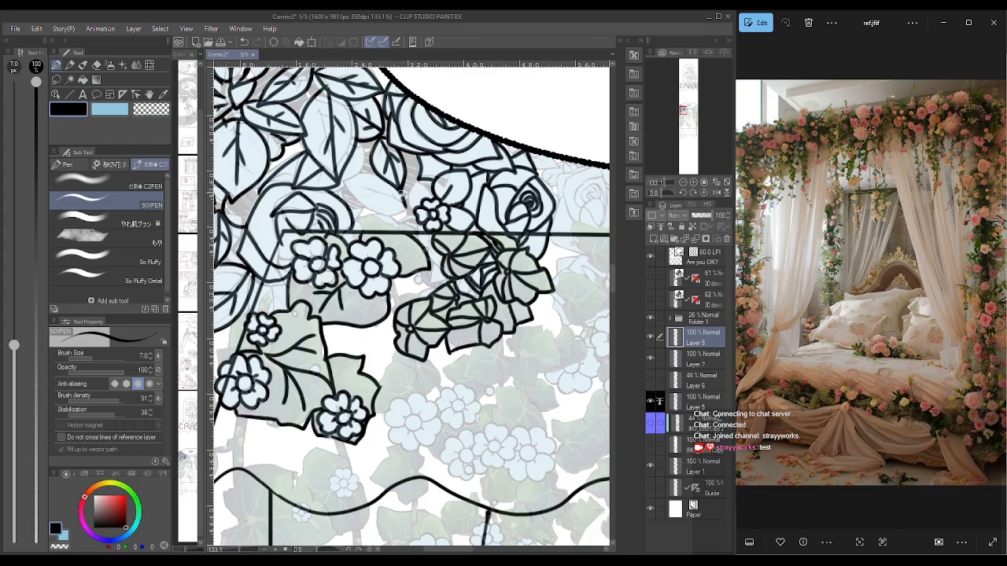
{"action": "mouse_move", "coordinate": [356, 195]}
{"action": "left_mouse_down"}
{"action": "mouse_move", "coordinate": [377, 211]}
{"action": "mouse_move", "coordinate": [405, 209]}
{"action": "mouse_move", "coordinate": [362, 186]}
{"action": "mouse_move", "coordinate": [408, 202]}
{"action": "mouse_move", "coordinate": [415, 179]}
{"action": "mouse_move", "coordinate": [433, 200]}
{"action": "left_mouse_up"}
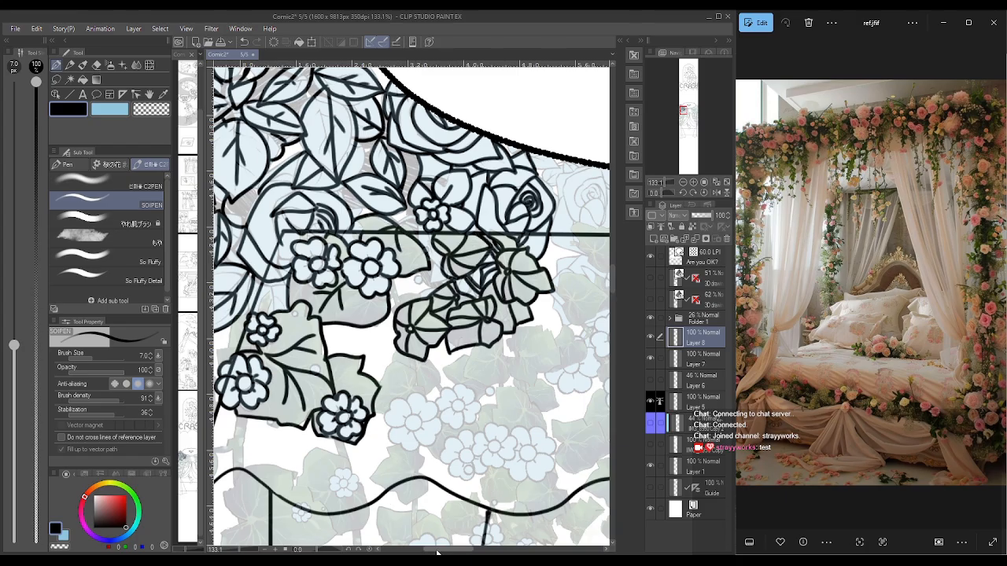
- Hide Folder 1 to check the inked flowers on their own, and show it again
{"action": "left_click_drag", "start_coordinate": [439, 552], "coordinate": [483, 555]}
{"action": "left_click", "coordinate": [683, 182]}
{"action": "left_click", "coordinate": [683, 184]}
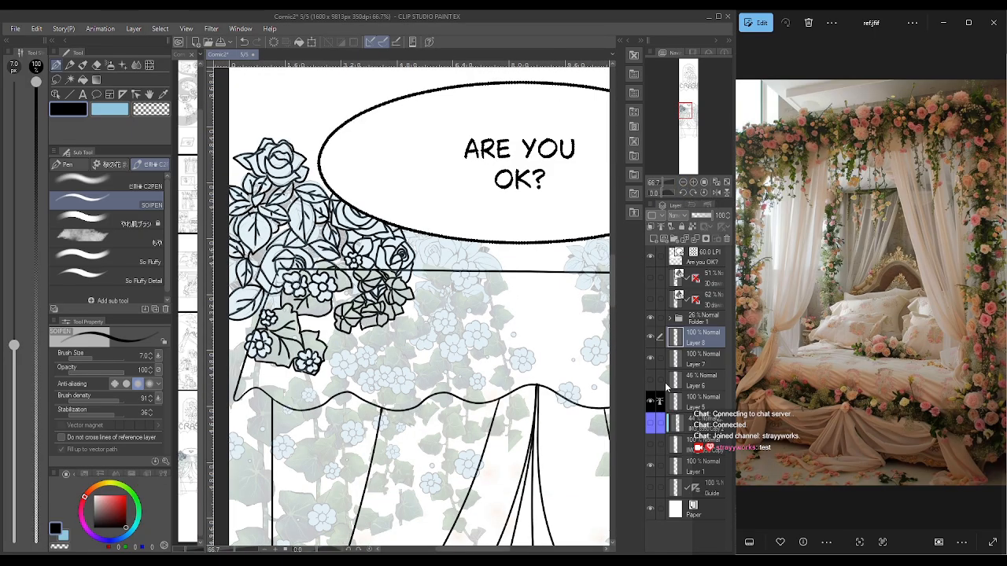
{"action": "left_click", "coordinate": [649, 319]}
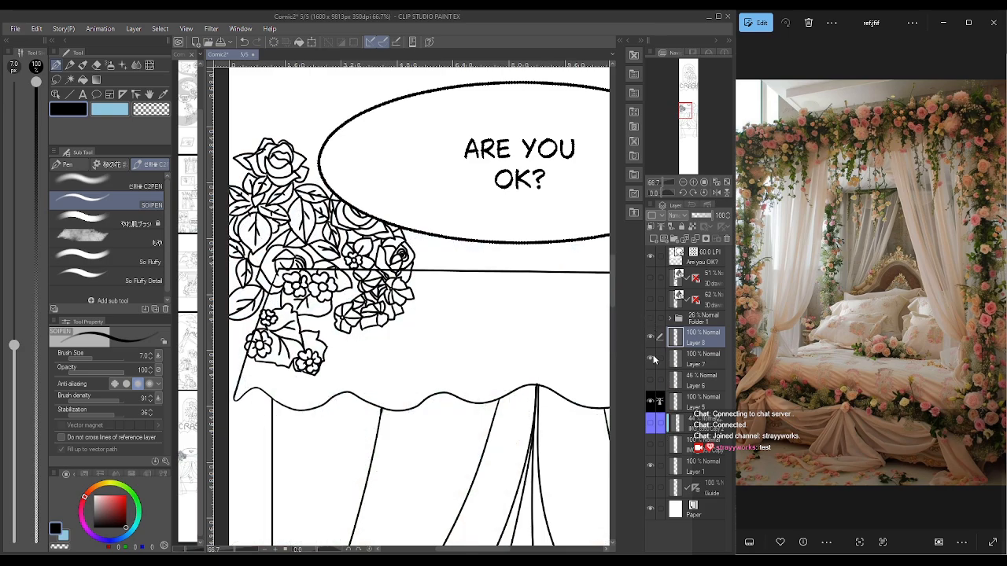
{"action": "left_click", "coordinate": [649, 318]}
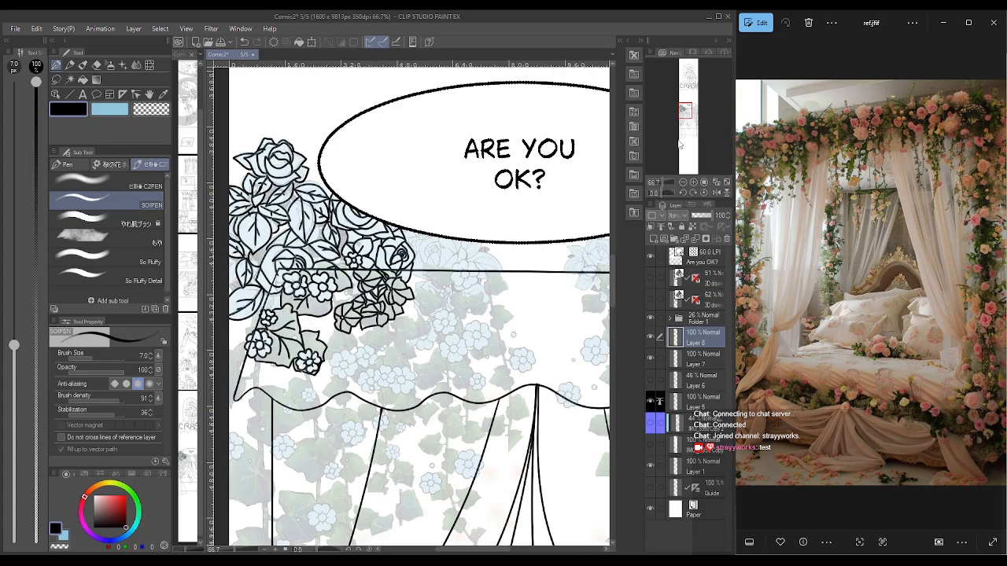
{"action": "left_click", "coordinate": [692, 186]}
{"action": "left_click", "coordinate": [692, 186]}
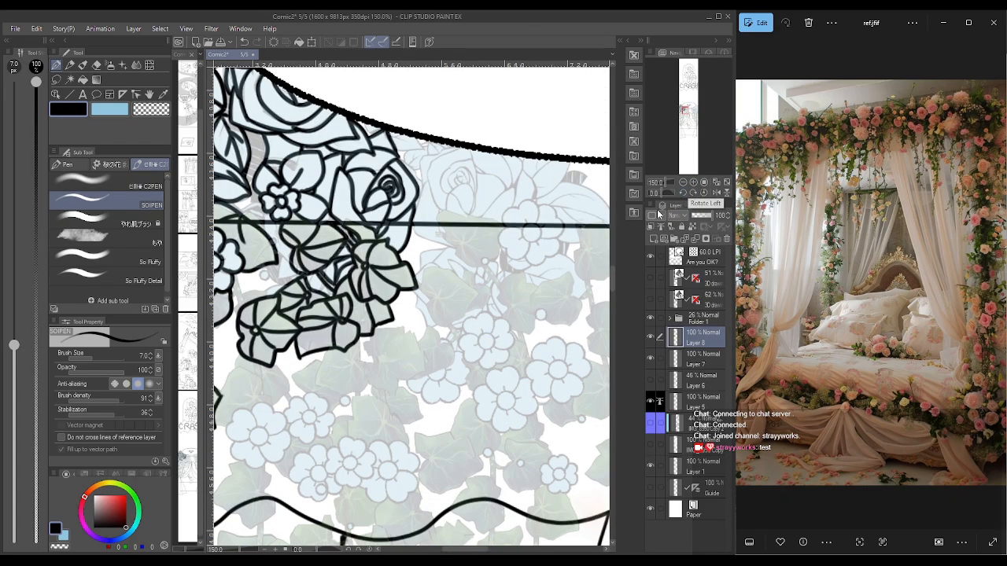
- Ink the leaf tips under the speech bubble's edge and the small rose to the right of the inked rose
{"action": "left_click_drag", "start_coordinate": [471, 552], "coordinate": [481, 553]}
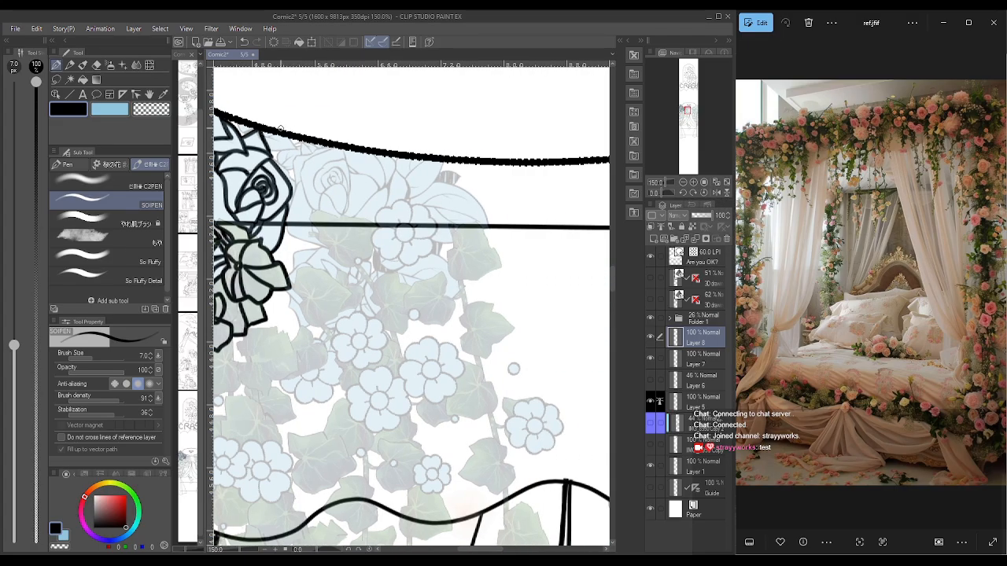
{"action": "mouse_move", "coordinate": [269, 150]}
{"action": "left_mouse_down"}
{"action": "mouse_move", "coordinate": [295, 147]}
{"action": "mouse_move", "coordinate": [277, 134]}
{"action": "mouse_move", "coordinate": [302, 142]}
{"action": "mouse_move", "coordinate": [313, 154]}
{"action": "mouse_move", "coordinate": [279, 167]}
{"action": "mouse_move", "coordinate": [294, 169]}
{"action": "mouse_move", "coordinate": [302, 146]}
{"action": "left_mouse_up"}
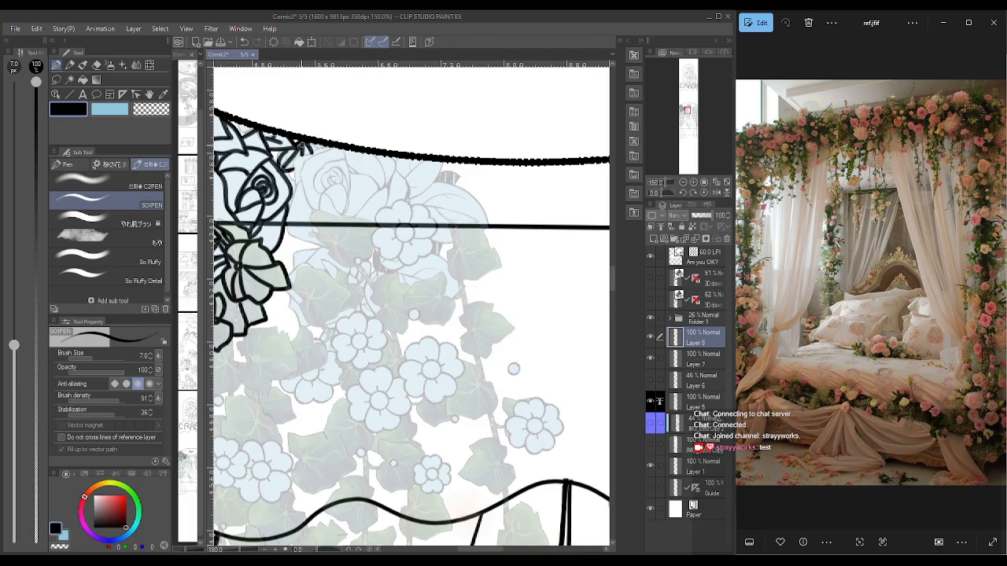
{"action": "mouse_move", "coordinate": [297, 187]}
{"action": "left_mouse_down"}
{"action": "mouse_move", "coordinate": [300, 144]}
{"action": "mouse_move", "coordinate": [312, 154]}
{"action": "mouse_move", "coordinate": [320, 147]}
{"action": "mouse_move", "coordinate": [314, 156]}
{"action": "mouse_move", "coordinate": [337, 148]}
{"action": "mouse_move", "coordinate": [300, 174]}
{"action": "mouse_move", "coordinate": [317, 211]}
{"action": "left_mouse_up"}
- Ink the broad leaves right of the small rose, the large blossom overlapping them, and the ivy leaf below their tip
{"action": "mouse_move", "coordinate": [343, 150]}
{"action": "left_mouse_down"}
{"action": "mouse_move", "coordinate": [314, 180]}
{"action": "mouse_move", "coordinate": [315, 191]}
{"action": "mouse_move", "coordinate": [333, 182]}
{"action": "mouse_move", "coordinate": [328, 189]}
{"action": "mouse_move", "coordinate": [333, 172]}
{"action": "mouse_move", "coordinate": [343, 183]}
{"action": "mouse_move", "coordinate": [330, 179]}
{"action": "mouse_move", "coordinate": [346, 167]}
{"action": "mouse_move", "coordinate": [349, 202]}
{"action": "mouse_move", "coordinate": [341, 213]}
{"action": "mouse_move", "coordinate": [323, 193]}
{"action": "mouse_move", "coordinate": [342, 183]}
{"action": "mouse_move", "coordinate": [349, 192]}
{"action": "mouse_move", "coordinate": [322, 203]}
{"action": "mouse_move", "coordinate": [322, 193]}
{"action": "mouse_move", "coordinate": [319, 212]}
{"action": "mouse_move", "coordinate": [336, 214]}
{"action": "mouse_move", "coordinate": [361, 173]}
{"action": "mouse_move", "coordinate": [350, 175]}
{"action": "mouse_move", "coordinate": [382, 192]}
{"action": "left_mouse_up"}
{"action": "mouse_move", "coordinate": [376, 154]}
{"action": "left_mouse_down"}
{"action": "mouse_move", "coordinate": [383, 189]}
{"action": "mouse_move", "coordinate": [394, 176]}
{"action": "mouse_move", "coordinate": [392, 157]}
{"action": "mouse_move", "coordinate": [402, 177]}
{"action": "mouse_move", "coordinate": [425, 161]}
{"action": "mouse_move", "coordinate": [412, 164]}
{"action": "mouse_move", "coordinate": [414, 200]}
{"action": "mouse_move", "coordinate": [448, 157]}
{"action": "mouse_move", "coordinate": [421, 184]}
{"action": "mouse_move", "coordinate": [463, 174]}
{"action": "mouse_move", "coordinate": [456, 184]}
{"action": "mouse_move", "coordinate": [489, 227]}
{"action": "left_mouse_up"}
{"action": "left_click_drag", "start_coordinate": [431, 240], "coordinate": [489, 226]}
{"action": "mouse_move", "coordinate": [423, 205]}
{"action": "left_mouse_down"}
{"action": "mouse_move", "coordinate": [488, 226]}
{"action": "mouse_move", "coordinate": [439, 202]}
{"action": "mouse_move", "coordinate": [467, 200]}
{"action": "mouse_move", "coordinate": [451, 219]}
{"action": "mouse_move", "coordinate": [461, 227]}
{"action": "mouse_move", "coordinate": [397, 238]}
{"action": "mouse_move", "coordinate": [412, 225]}
{"action": "mouse_move", "coordinate": [411, 206]}
{"action": "mouse_move", "coordinate": [393, 200]}
{"action": "mouse_move", "coordinate": [374, 226]}
{"action": "mouse_move", "coordinate": [380, 249]}
{"action": "mouse_move", "coordinate": [405, 253]}
{"action": "mouse_move", "coordinate": [392, 236]}
{"action": "mouse_move", "coordinate": [413, 203]}
{"action": "mouse_move", "coordinate": [437, 227]}
{"action": "mouse_move", "coordinate": [425, 243]}
{"action": "mouse_move", "coordinate": [413, 234]}
{"action": "mouse_move", "coordinate": [409, 268]}
{"action": "mouse_move", "coordinate": [426, 261]}
{"action": "mouse_move", "coordinate": [433, 240]}
{"action": "mouse_move", "coordinate": [416, 240]}
{"action": "left_mouse_up"}
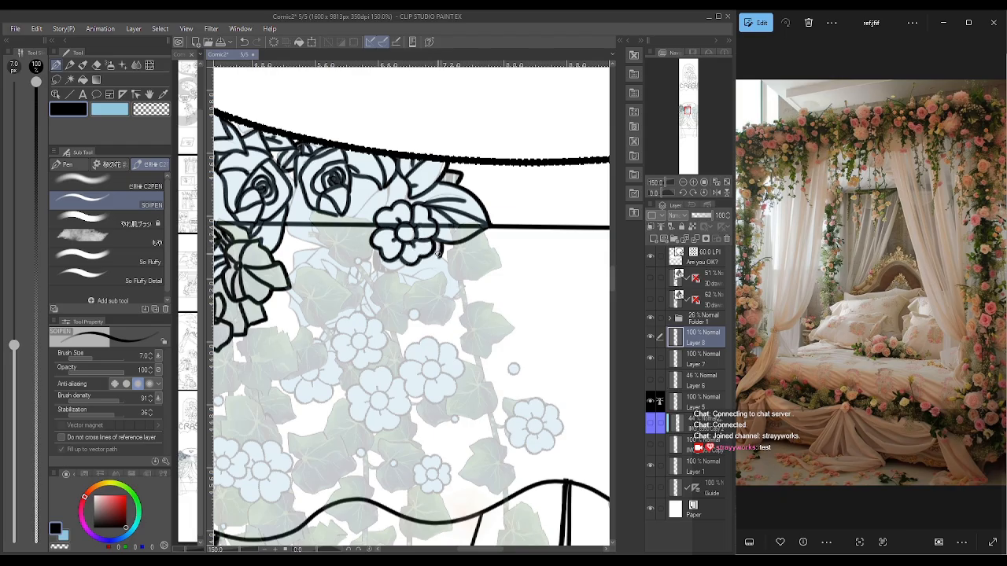
{"action": "mouse_move", "coordinate": [437, 255]}
{"action": "left_mouse_down"}
{"action": "mouse_move", "coordinate": [476, 231]}
{"action": "mouse_move", "coordinate": [452, 240]}
{"action": "mouse_move", "coordinate": [451, 275]}
{"action": "mouse_move", "coordinate": [482, 274]}
{"action": "mouse_move", "coordinate": [470, 280]}
{"action": "mouse_move", "coordinate": [478, 282]}
{"action": "mouse_move", "coordinate": [502, 267]}
{"action": "mouse_move", "coordinate": [483, 231]}
{"action": "mouse_move", "coordinate": [458, 239]}
{"action": "mouse_move", "coordinate": [467, 264]}
{"action": "mouse_move", "coordinate": [482, 256]}
{"action": "mouse_move", "coordinate": [452, 261]}
{"action": "left_mouse_up"}
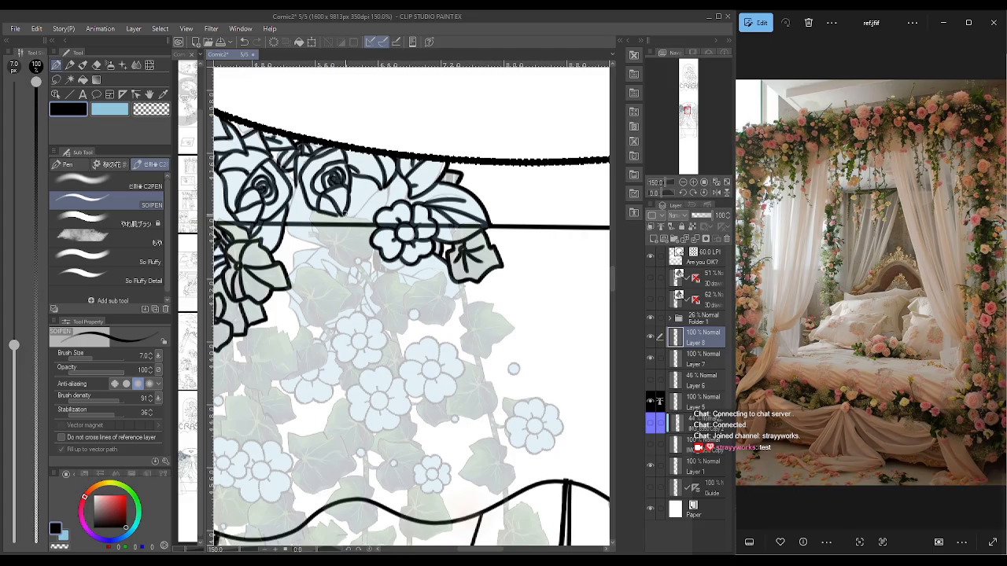
- Ink the veined ivy leaf beneath the small rose, the adjoining petal edges, and the short stem hanging from it
{"action": "left_click_drag", "start_coordinate": [387, 185], "coordinate": [388, 203]}
{"action": "mouse_move", "coordinate": [315, 211]}
{"action": "left_mouse_down"}
{"action": "mouse_move", "coordinate": [318, 234]}
{"action": "mouse_move", "coordinate": [348, 267]}
{"action": "left_mouse_up"}
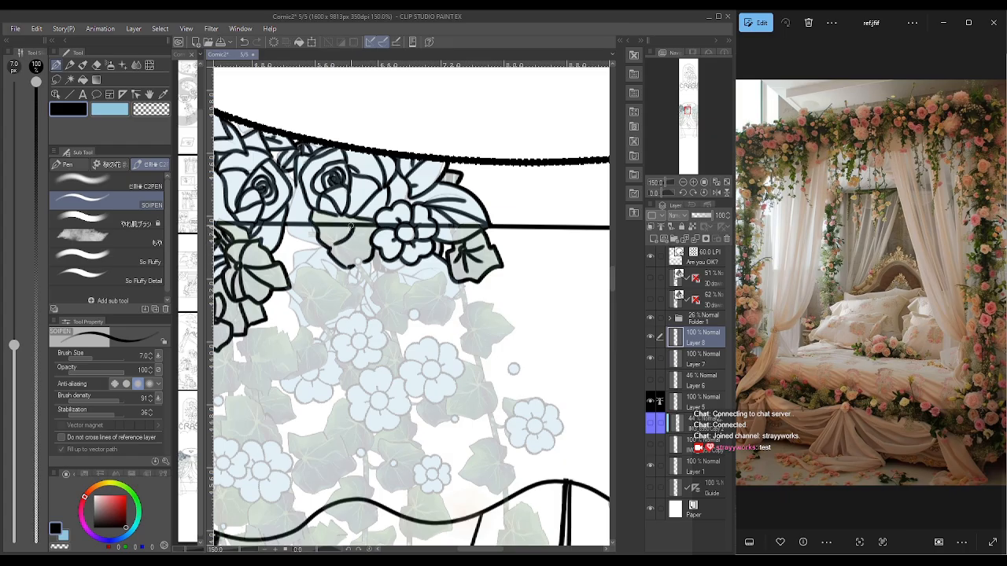
{"action": "mouse_move", "coordinate": [337, 238]}
{"action": "left_mouse_down"}
{"action": "mouse_move", "coordinate": [328, 227]}
{"action": "mouse_move", "coordinate": [335, 244]}
{"action": "mouse_move", "coordinate": [322, 239]}
{"action": "mouse_move", "coordinate": [354, 266]}
{"action": "mouse_move", "coordinate": [364, 253]}
{"action": "mouse_move", "coordinate": [348, 239]}
{"action": "mouse_move", "coordinate": [369, 225]}
{"action": "left_mouse_up"}
{"action": "mouse_move", "coordinate": [288, 223]}
{"action": "left_mouse_down"}
{"action": "mouse_move", "coordinate": [295, 239]}
{"action": "mouse_move", "coordinate": [317, 245]}
{"action": "left_mouse_up"}
{"action": "left_click_drag", "start_coordinate": [297, 181], "coordinate": [289, 163]}
{"action": "left_click_drag", "start_coordinate": [360, 263], "coordinate": [373, 292]}
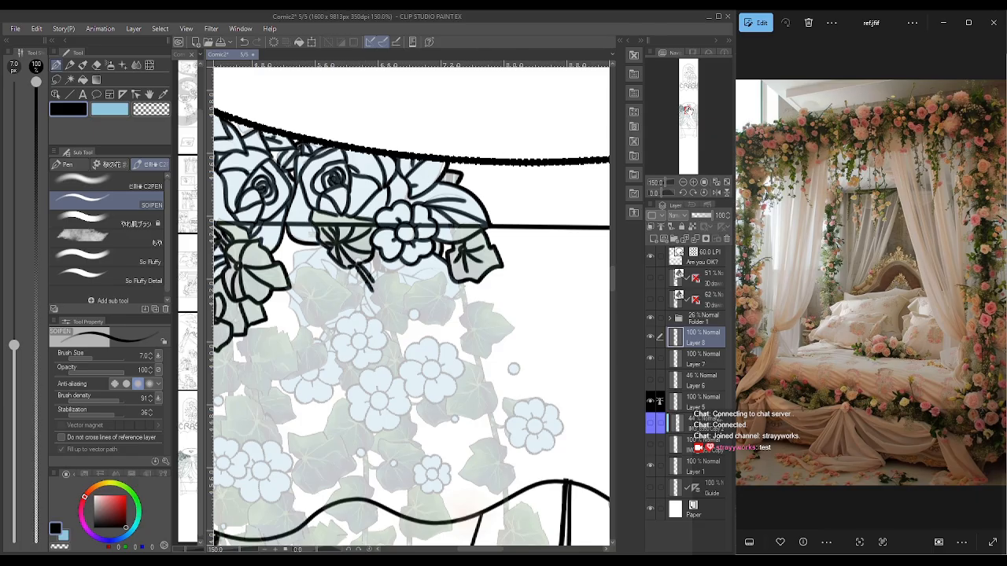
- Ink the next ivy leaf down the vine, below the small rose's ivy leaf, including its veins
{"action": "left_click_drag", "start_coordinate": [688, 111], "coordinate": [677, 113]}
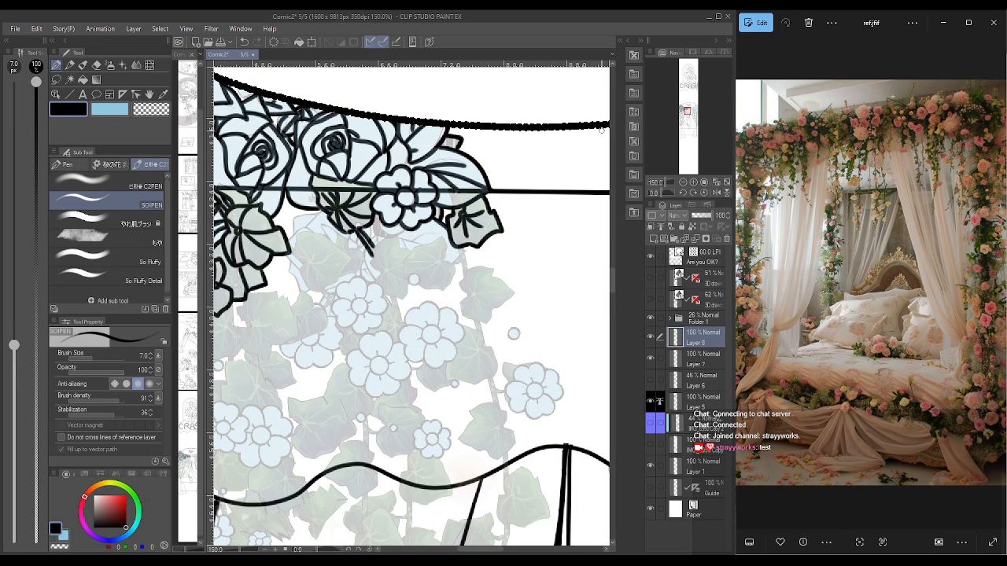
{"action": "mouse_move", "coordinate": [324, 212]}
{"action": "left_mouse_down"}
{"action": "mouse_move", "coordinate": [305, 228]}
{"action": "mouse_move", "coordinate": [296, 220]}
{"action": "mouse_move", "coordinate": [287, 245]}
{"action": "mouse_move", "coordinate": [299, 272]}
{"action": "left_mouse_up"}
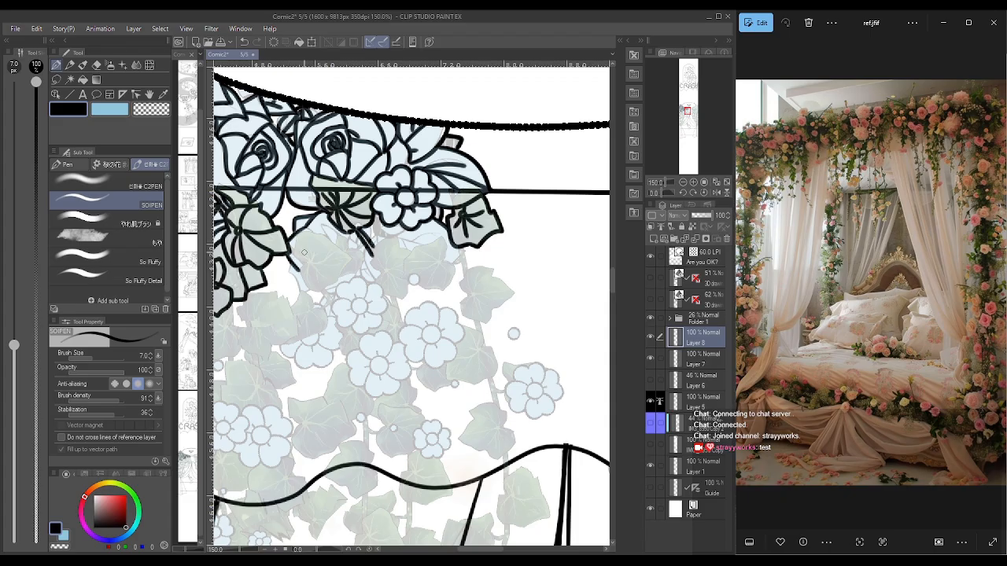
{"action": "mouse_move", "coordinate": [297, 233]}
{"action": "left_mouse_down"}
{"action": "mouse_move", "coordinate": [291, 256]}
{"action": "mouse_move", "coordinate": [311, 236]}
{"action": "mouse_move", "coordinate": [350, 257]}
{"action": "mouse_move", "coordinate": [319, 293]}
{"action": "mouse_move", "coordinate": [299, 265]}
{"action": "mouse_move", "coordinate": [294, 280]}
{"action": "mouse_move", "coordinate": [313, 290]}
{"action": "left_mouse_up"}
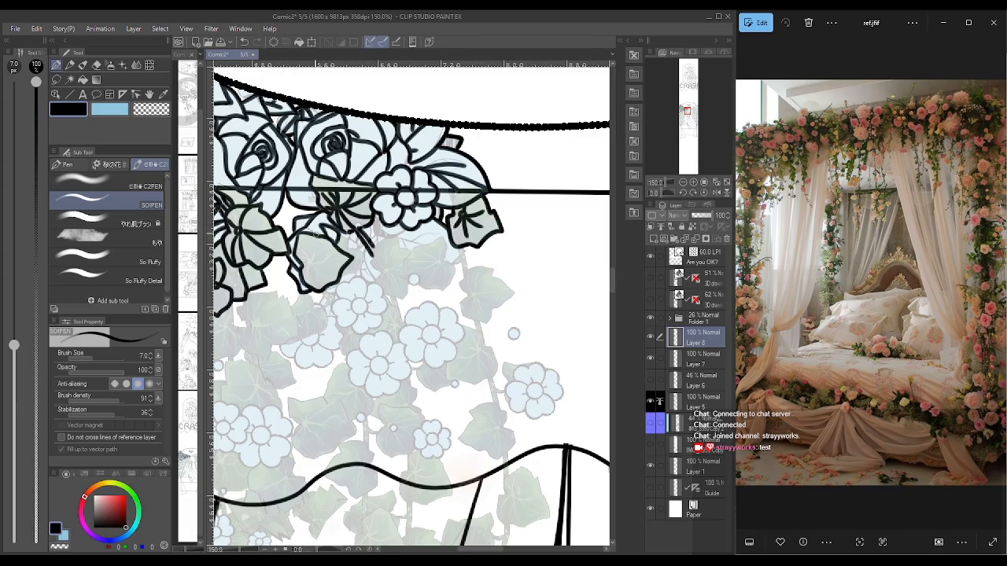
{"action": "mouse_move", "coordinate": [340, 235]}
{"action": "left_mouse_down"}
{"action": "mouse_move", "coordinate": [365, 254]}
{"action": "mouse_move", "coordinate": [359, 272]}
{"action": "mouse_move", "coordinate": [339, 276]}
{"action": "mouse_move", "coordinate": [325, 246]}
{"action": "mouse_move", "coordinate": [309, 261]}
{"action": "mouse_move", "coordinate": [329, 259]}
{"action": "mouse_move", "coordinate": [308, 262]}
{"action": "mouse_move", "coordinate": [311, 285]}
{"action": "mouse_move", "coordinate": [333, 281]}
{"action": "left_mouse_up"}
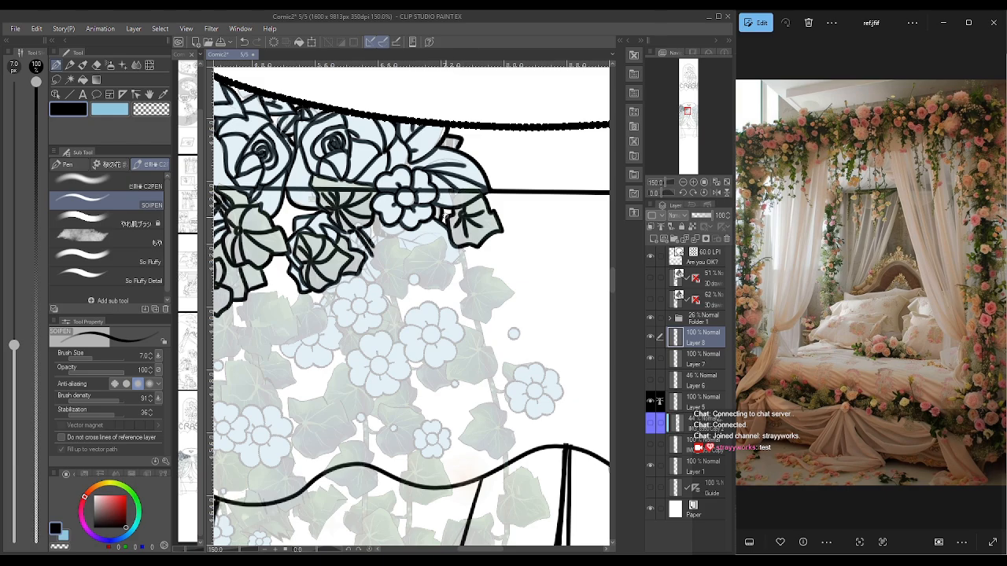
- Ink the veined ivy leaf at the end of the vine and the two overlapping leaves beneath the large blossom
{"action": "mouse_move", "coordinate": [464, 247]}
{"action": "left_mouse_down"}
{"action": "mouse_move", "coordinate": [468, 271]}
{"action": "mouse_move", "coordinate": [458, 258]}
{"action": "mouse_move", "coordinate": [455, 267]}
{"action": "mouse_move", "coordinate": [469, 295]}
{"action": "mouse_move", "coordinate": [460, 277]}
{"action": "mouse_move", "coordinate": [481, 266]}
{"action": "mouse_move", "coordinate": [517, 295]}
{"action": "mouse_move", "coordinate": [486, 326]}
{"action": "mouse_move", "coordinate": [463, 315]}
{"action": "mouse_move", "coordinate": [459, 305]}
{"action": "mouse_move", "coordinate": [489, 271]}
{"action": "mouse_move", "coordinate": [462, 283]}
{"action": "mouse_move", "coordinate": [465, 319]}
{"action": "mouse_move", "coordinate": [486, 321]}
{"action": "mouse_move", "coordinate": [510, 290]}
{"action": "left_mouse_up"}
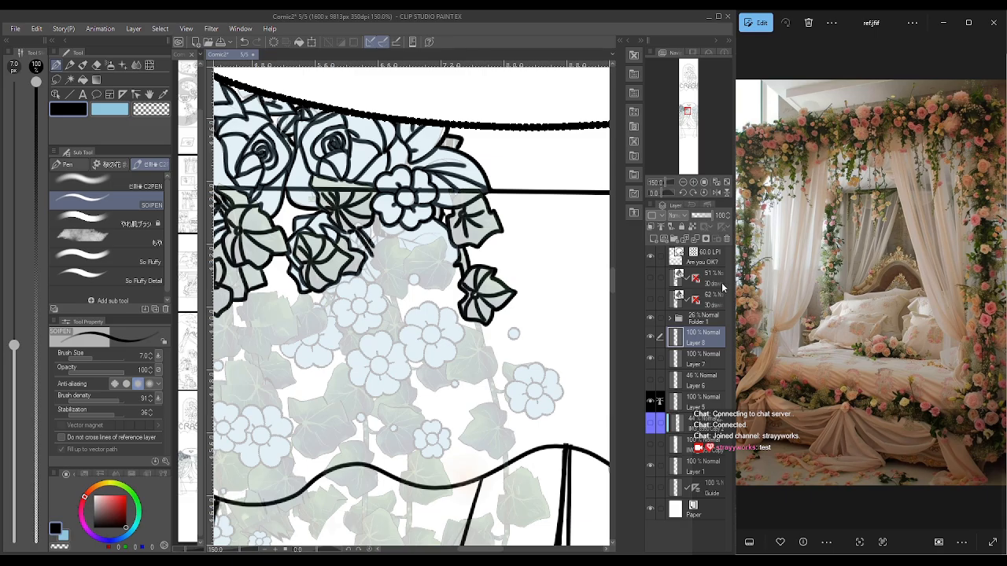
{"action": "mouse_move", "coordinate": [445, 262]}
{"action": "left_mouse_down"}
{"action": "mouse_move", "coordinate": [445, 238]}
{"action": "mouse_move", "coordinate": [414, 248]}
{"action": "mouse_move", "coordinate": [406, 275]}
{"action": "mouse_move", "coordinate": [419, 277]}
{"action": "mouse_move", "coordinate": [409, 281]}
{"action": "mouse_move", "coordinate": [437, 290]}
{"action": "mouse_move", "coordinate": [453, 276]}
{"action": "mouse_move", "coordinate": [445, 255]}
{"action": "mouse_move", "coordinate": [430, 281]}
{"action": "mouse_move", "coordinate": [416, 278]}
{"action": "mouse_move", "coordinate": [427, 260]}
{"action": "mouse_move", "coordinate": [409, 261]}
{"action": "mouse_move", "coordinate": [425, 253]}
{"action": "mouse_move", "coordinate": [415, 246]}
{"action": "left_mouse_up"}
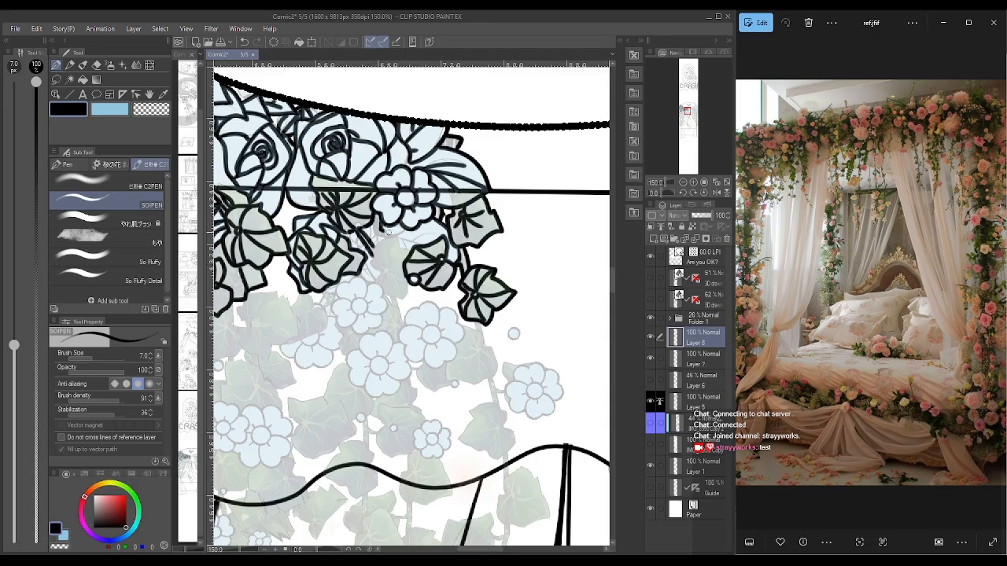
{"action": "mouse_move", "coordinate": [376, 230]}
{"action": "left_mouse_down"}
{"action": "mouse_move", "coordinate": [409, 249]}
{"action": "mouse_move", "coordinate": [430, 232]}
{"action": "mouse_move", "coordinate": [370, 263]}
{"action": "mouse_move", "coordinate": [382, 271]}
{"action": "mouse_move", "coordinate": [376, 283]}
{"action": "mouse_move", "coordinate": [412, 295]}
{"action": "mouse_move", "coordinate": [390, 269]}
{"action": "mouse_move", "coordinate": [407, 264]}
{"action": "mouse_move", "coordinate": [386, 242]}
{"action": "mouse_move", "coordinate": [378, 255]}
{"action": "mouse_move", "coordinate": [375, 246]}
{"action": "mouse_move", "coordinate": [401, 246]}
{"action": "mouse_move", "coordinate": [409, 289]}
{"action": "mouse_move", "coordinate": [393, 285]}
{"action": "mouse_move", "coordinate": [392, 298]}
{"action": "left_mouse_up"}
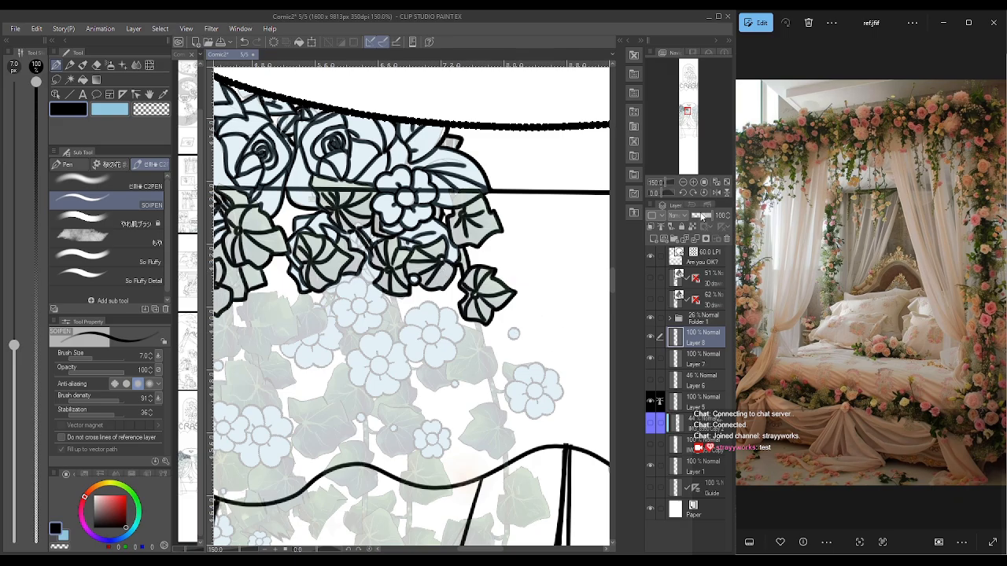
- Examine the inked roses and ivy at canopy scale with the Folder 1 reference and the ink layer alternately hidden and shown
{"action": "left_click", "coordinate": [683, 183]}
{"action": "left_click", "coordinate": [684, 184]}
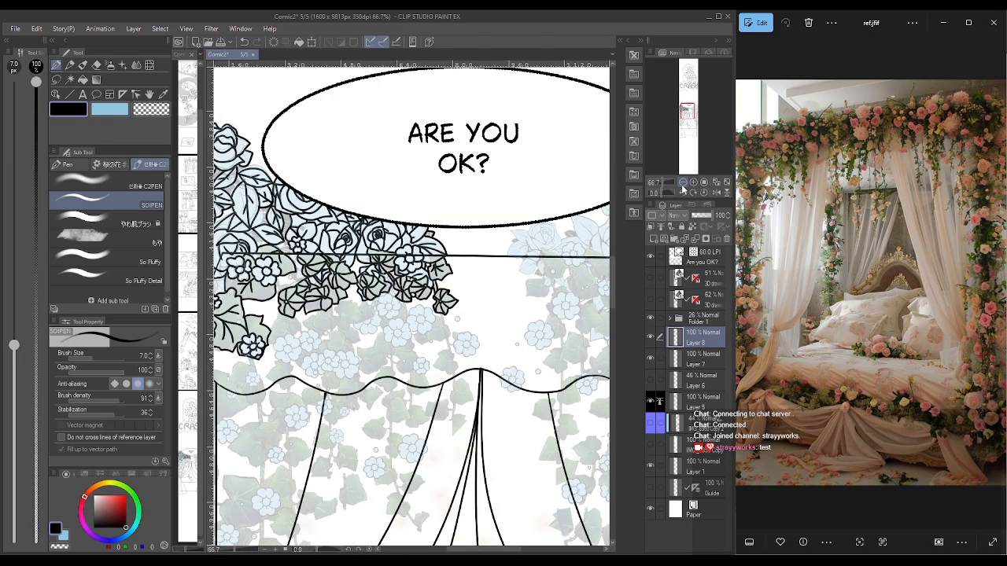
{"action": "left_click", "coordinate": [682, 183]}
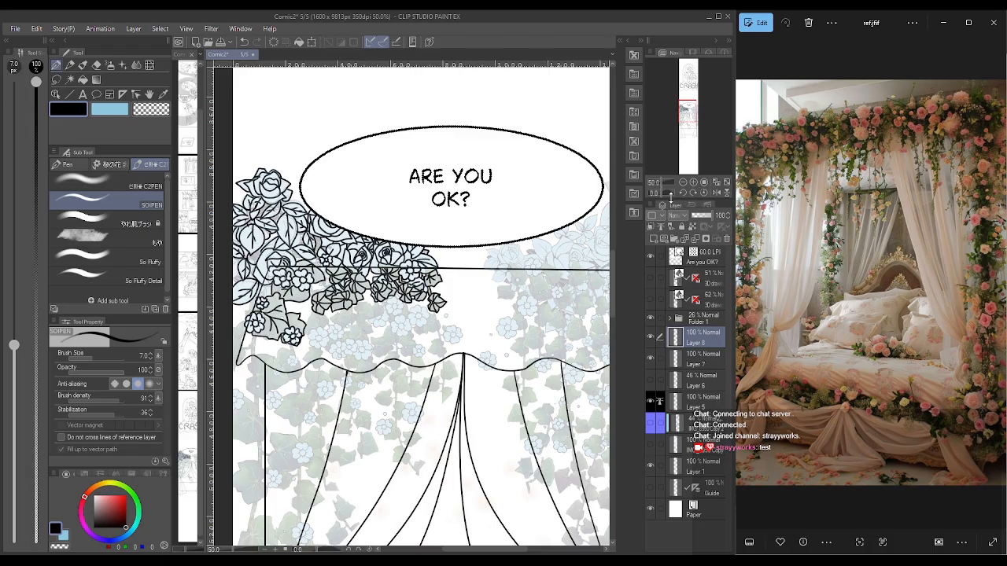
{"action": "left_click", "coordinate": [649, 317]}
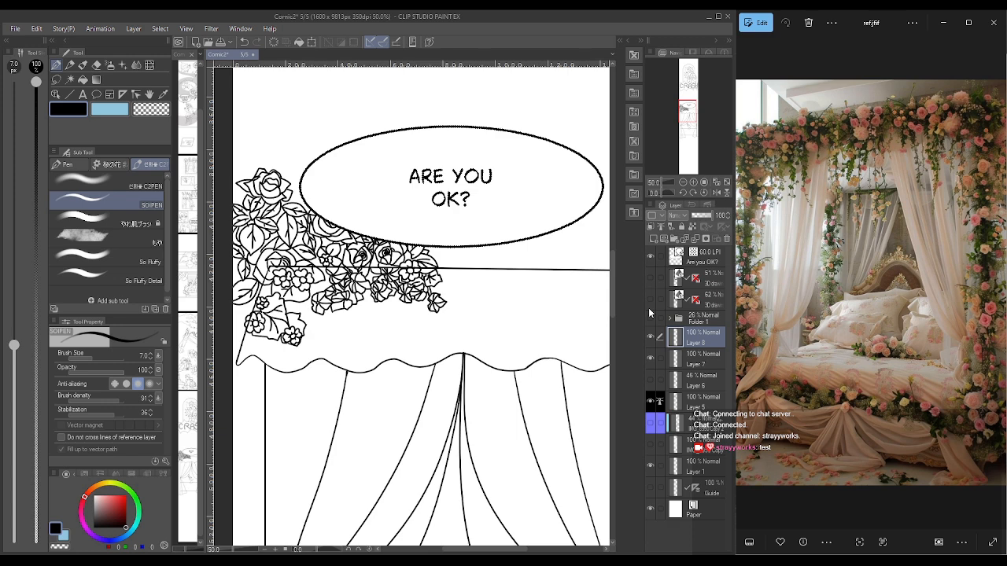
{"action": "left_click", "coordinate": [682, 181]}
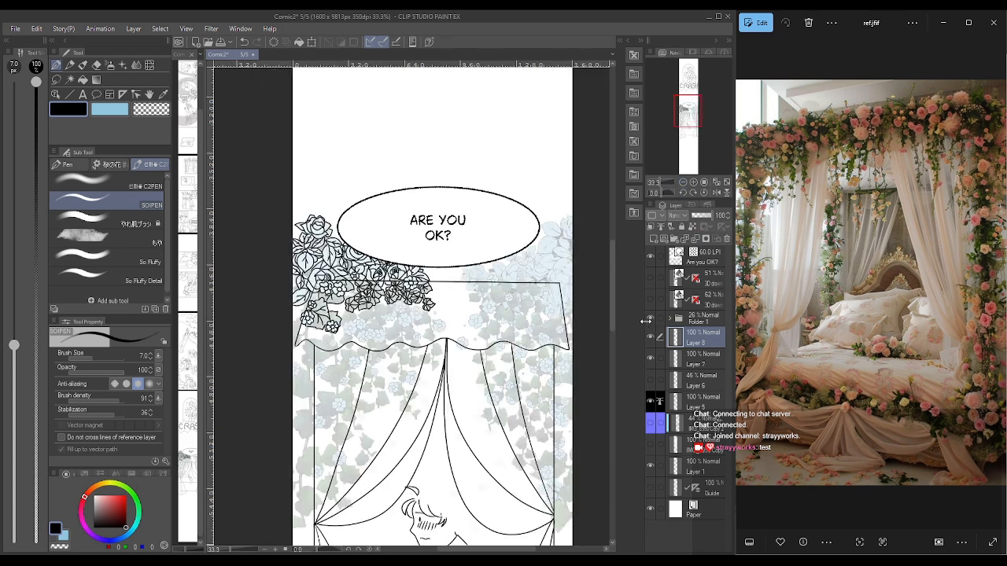
{"action": "left_click", "coordinate": [650, 318]}
{"action": "left_click", "coordinate": [649, 319]}
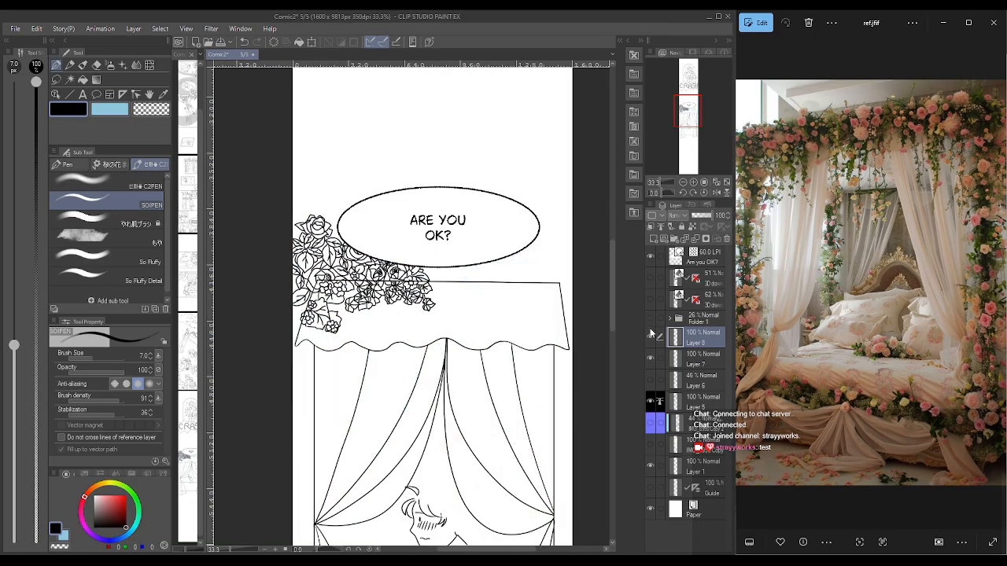
{"action": "left_click", "coordinate": [649, 319]}
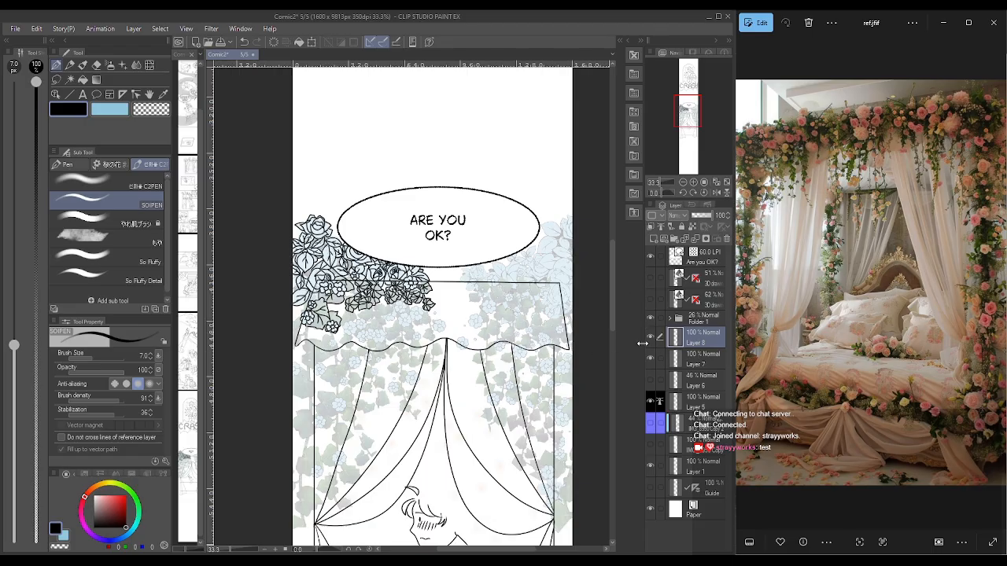
{"action": "left_click", "coordinate": [650, 318]}
{"action": "left_click", "coordinate": [647, 318]}
{"action": "left_click", "coordinate": [650, 336]}
{"action": "left_click", "coordinate": [649, 337]}
- Ink the ivy leaf beneath the leftmost veined leaf cluster and the five-petal blossom overlapping its lower edge
{"action": "left_click", "coordinate": [693, 183]}
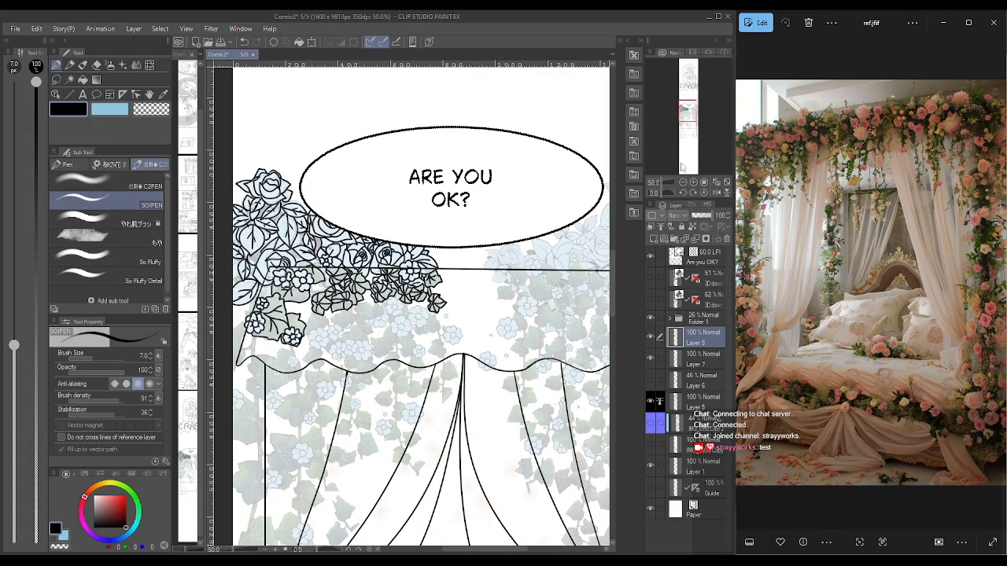
{"action": "left_click", "coordinate": [684, 126]}
{"action": "left_click_drag", "start_coordinate": [684, 126], "coordinate": [686, 114]}
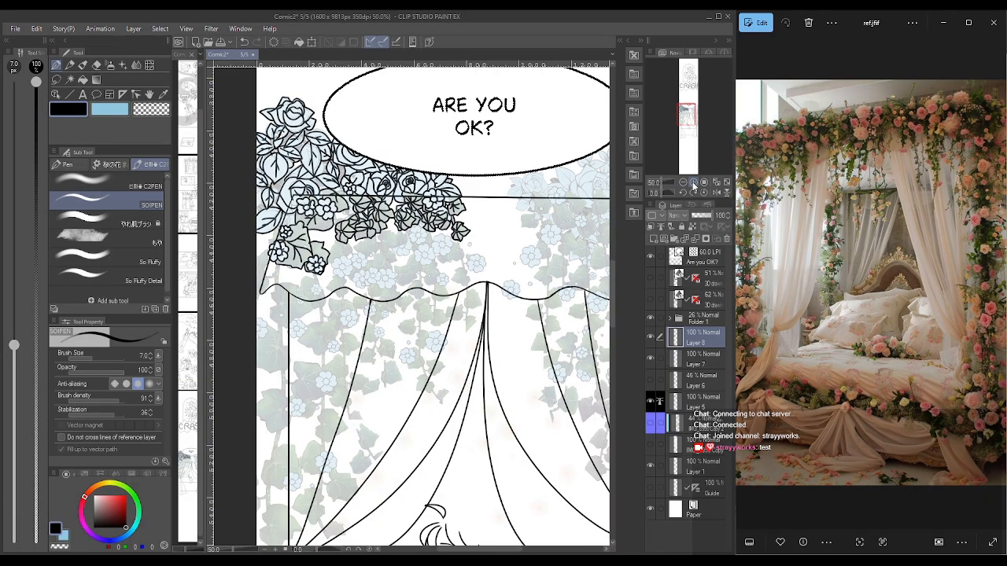
{"action": "left_click", "coordinate": [692, 183]}
{"action": "left_click", "coordinate": [684, 124]}
{"action": "left_click_drag", "start_coordinate": [684, 124], "coordinate": [685, 115]}
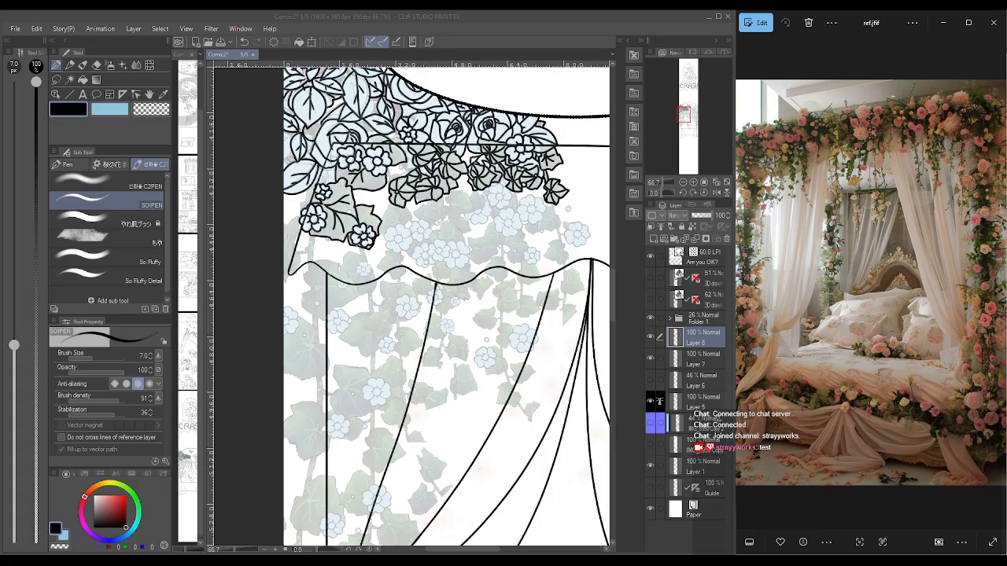
{"action": "key", "text": "alt+Tab"}
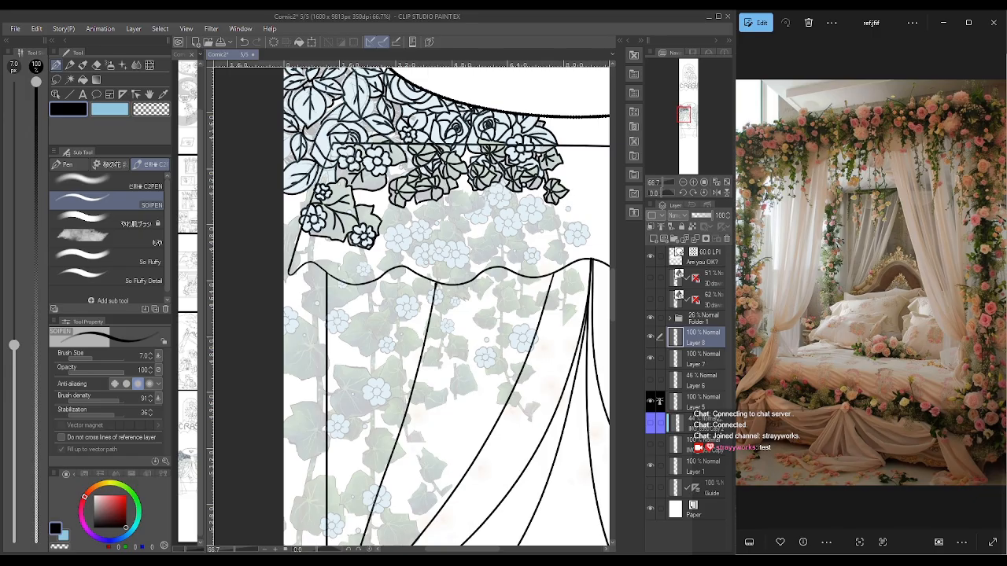
{"action": "left_click", "coordinate": [694, 183]}
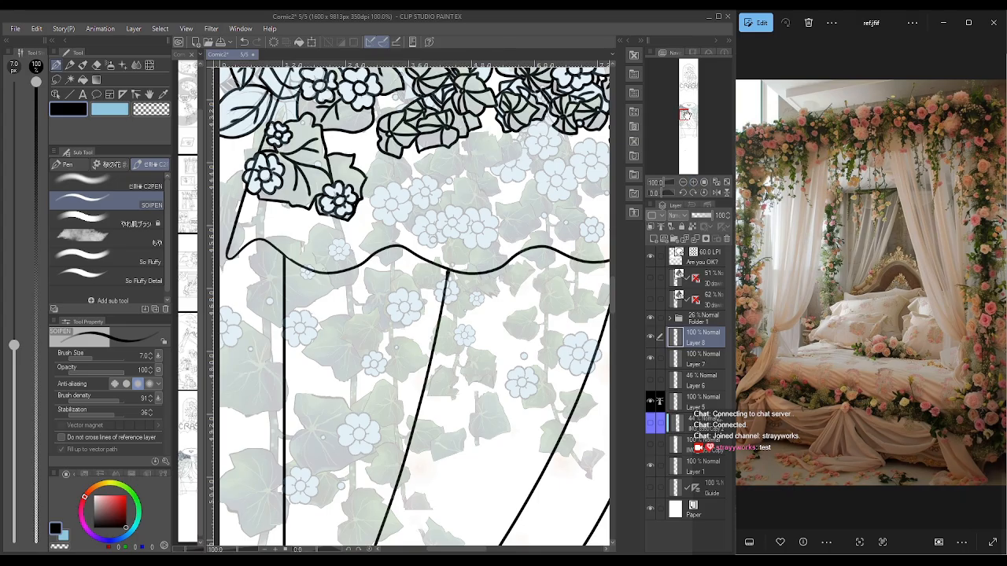
{"action": "left_click_drag", "start_coordinate": [684, 114], "coordinate": [681, 112]}
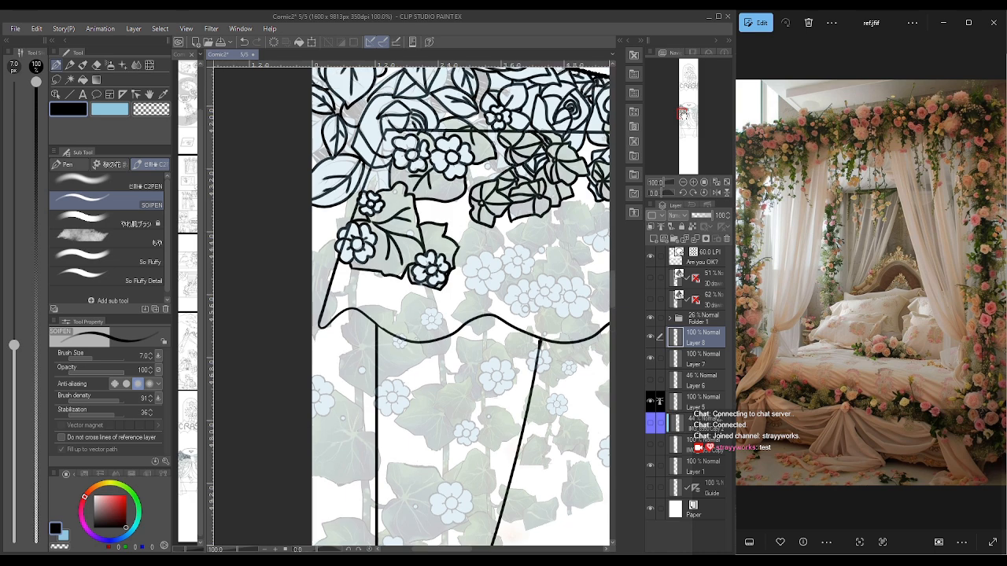
{"action": "left_click", "coordinate": [695, 183]}
{"action": "left_click", "coordinate": [694, 183]}
{"action": "left_click_drag", "start_coordinate": [682, 119], "coordinate": [684, 114]}
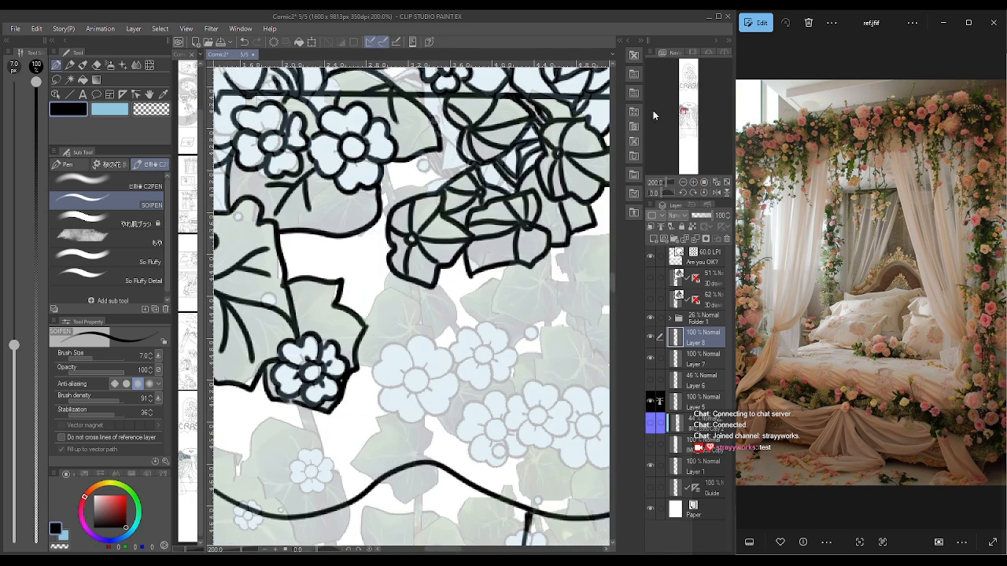
{"action": "mouse_move", "coordinate": [386, 279]}
{"action": "left_mouse_down"}
{"action": "mouse_move", "coordinate": [420, 306]}
{"action": "mouse_move", "coordinate": [419, 321]}
{"action": "mouse_move", "coordinate": [420, 306]}
{"action": "mouse_move", "coordinate": [387, 285]}
{"action": "mouse_move", "coordinate": [364, 323]}
{"action": "mouse_move", "coordinate": [432, 342]}
{"action": "left_mouse_up"}
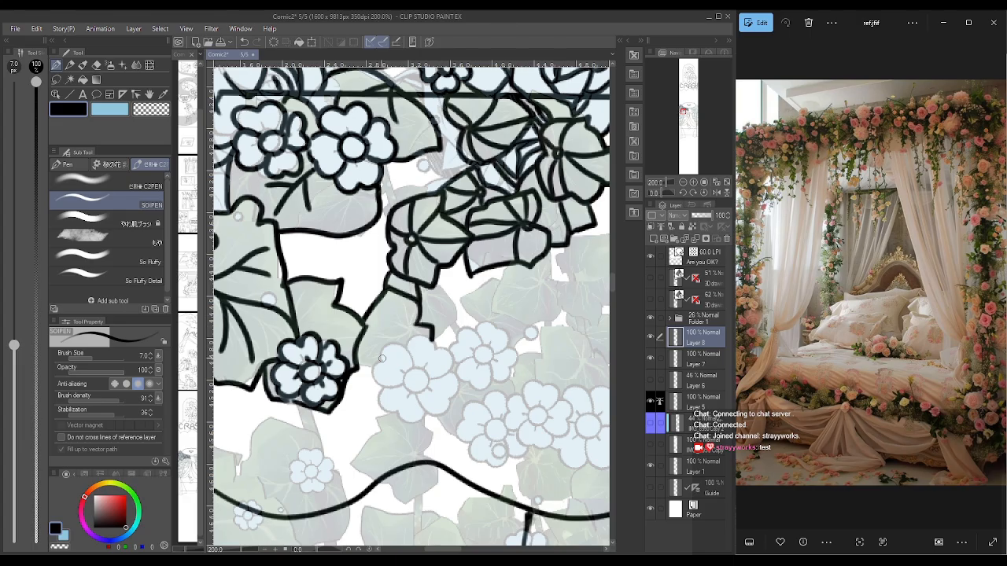
{"action": "mouse_move", "coordinate": [356, 367]}
{"action": "left_mouse_down"}
{"action": "mouse_move", "coordinate": [429, 339]}
{"action": "mouse_move", "coordinate": [451, 369]}
{"action": "mouse_move", "coordinate": [432, 381]}
{"action": "mouse_move", "coordinate": [408, 371]}
{"action": "mouse_move", "coordinate": [405, 386]}
{"action": "mouse_move", "coordinate": [419, 394]}
{"action": "mouse_move", "coordinate": [429, 383]}
{"action": "mouse_move", "coordinate": [422, 354]}
{"action": "mouse_move", "coordinate": [401, 372]}
{"action": "mouse_move", "coordinate": [404, 352]}
{"action": "mouse_move", "coordinate": [414, 363]}
{"action": "mouse_move", "coordinate": [410, 351]}
{"action": "mouse_move", "coordinate": [388, 344]}
{"action": "mouse_move", "coordinate": [375, 369]}
{"action": "mouse_move", "coordinate": [380, 386]}
{"action": "mouse_move", "coordinate": [414, 392]}
{"action": "mouse_move", "coordinate": [427, 413]}
{"action": "mouse_move", "coordinate": [447, 410]}
{"action": "mouse_move", "coordinate": [446, 366]}
{"action": "left_mouse_up"}
{"action": "mouse_move", "coordinate": [383, 390]}
{"action": "left_mouse_down"}
{"action": "mouse_move", "coordinate": [377, 402]}
{"action": "mouse_move", "coordinate": [397, 417]}
{"action": "mouse_move", "coordinate": [425, 421]}
{"action": "mouse_move", "coordinate": [429, 407]}
{"action": "left_mouse_up"}
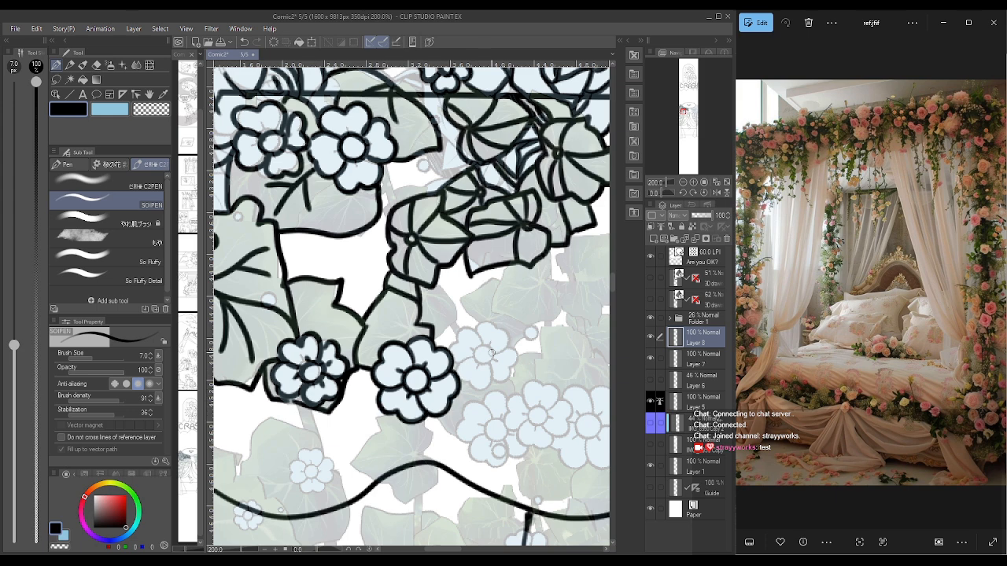
- Ink the smaller blossom right of the new five-petal one, the ivy leaf outlines above it, and the small bud and stems beside them
{"action": "mouse_move", "coordinate": [486, 348]}
{"action": "left_mouse_down"}
{"action": "mouse_move", "coordinate": [479, 366]}
{"action": "mouse_move", "coordinate": [497, 358]}
{"action": "mouse_move", "coordinate": [478, 331]}
{"action": "mouse_move", "coordinate": [456, 339]}
{"action": "mouse_move", "coordinate": [450, 356]}
{"action": "mouse_move", "coordinate": [474, 355]}
{"action": "mouse_move", "coordinate": [462, 365]}
{"action": "mouse_move", "coordinate": [481, 390]}
{"action": "mouse_move", "coordinate": [492, 360]}
{"action": "mouse_move", "coordinate": [513, 377]}
{"action": "mouse_move", "coordinate": [516, 351]}
{"action": "mouse_move", "coordinate": [499, 354]}
{"action": "mouse_move", "coordinate": [508, 341]}
{"action": "mouse_move", "coordinate": [493, 323]}
{"action": "mouse_move", "coordinate": [473, 333]}
{"action": "left_mouse_up"}
{"action": "mouse_move", "coordinate": [434, 283]}
{"action": "left_mouse_down"}
{"action": "mouse_move", "coordinate": [458, 323]}
{"action": "mouse_move", "coordinate": [435, 340]}
{"action": "mouse_move", "coordinate": [459, 330]}
{"action": "left_mouse_up"}
{"action": "mouse_move", "coordinate": [508, 277]}
{"action": "left_mouse_down"}
{"action": "mouse_move", "coordinate": [464, 300]}
{"action": "mouse_move", "coordinate": [459, 313]}
{"action": "mouse_move", "coordinate": [472, 324]}
{"action": "left_mouse_up"}
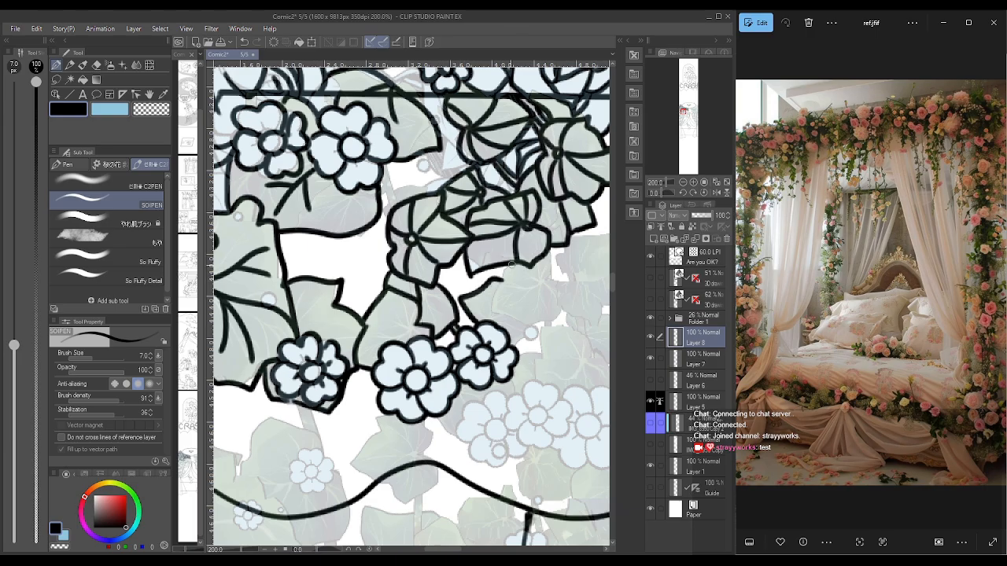
{"action": "mouse_move", "coordinate": [503, 281]}
{"action": "left_mouse_down"}
{"action": "mouse_move", "coordinate": [490, 313]}
{"action": "mouse_move", "coordinate": [546, 318]}
{"action": "mouse_move", "coordinate": [555, 310]}
{"action": "mouse_move", "coordinate": [550, 247]}
{"action": "left_mouse_up"}
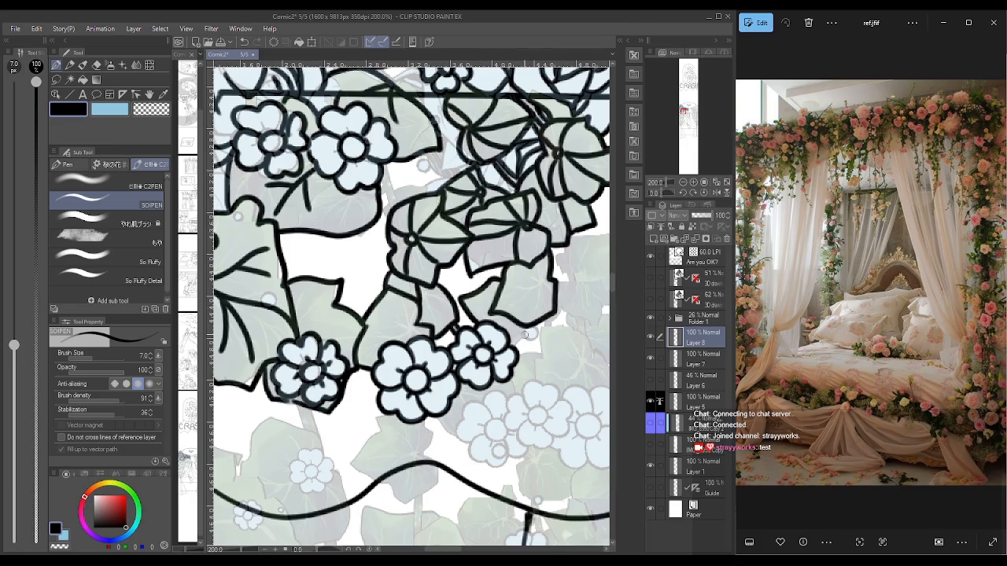
{"action": "mouse_move", "coordinate": [525, 335]}
{"action": "left_mouse_down"}
{"action": "mouse_move", "coordinate": [519, 342]}
{"action": "mouse_move", "coordinate": [550, 318]}
{"action": "left_mouse_up"}
- Outline the pointed ivy leaf to the right of the bud and the partly hidden leaf behind it
{"action": "left_click_drag", "start_coordinate": [443, 552], "coordinate": [460, 552]}
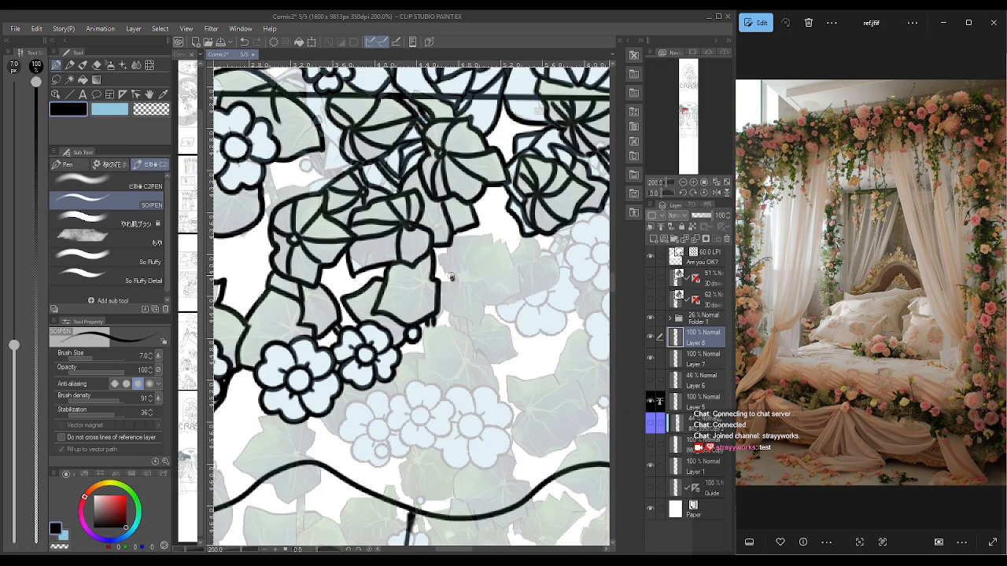
{"action": "mouse_move", "coordinate": [451, 277]}
{"action": "left_mouse_down"}
{"action": "mouse_move", "coordinate": [443, 255]}
{"action": "mouse_move", "coordinate": [451, 240]}
{"action": "mouse_move", "coordinate": [489, 233]}
{"action": "mouse_move", "coordinate": [509, 253]}
{"action": "mouse_move", "coordinate": [517, 290]}
{"action": "mouse_move", "coordinate": [483, 302]}
{"action": "mouse_move", "coordinate": [474, 325]}
{"action": "mouse_move", "coordinate": [453, 317]}
{"action": "mouse_move", "coordinate": [455, 278]}
{"action": "left_mouse_up"}
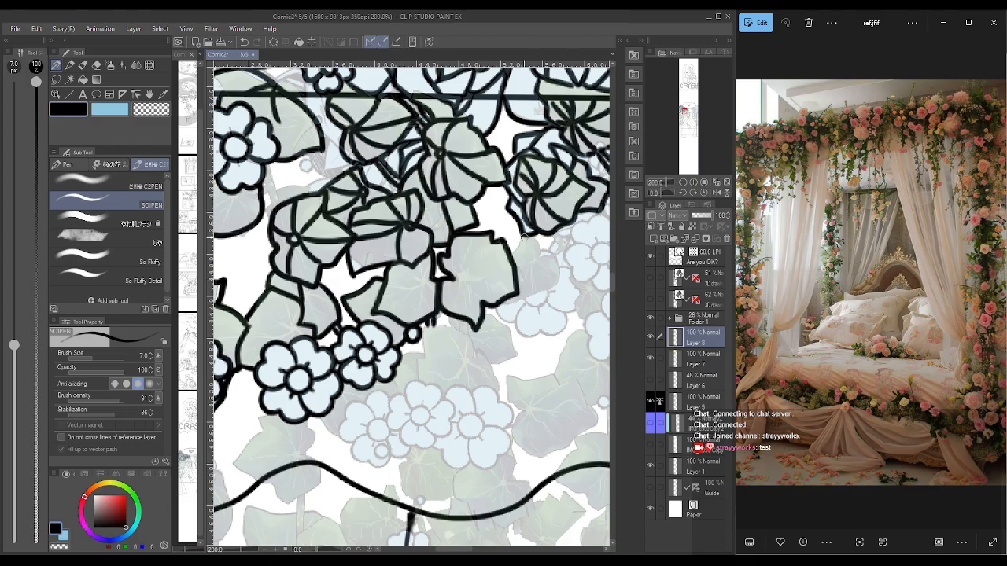
{"action": "mouse_move", "coordinate": [523, 236]}
{"action": "left_mouse_down"}
{"action": "mouse_move", "coordinate": [554, 263]}
{"action": "mouse_move", "coordinate": [536, 295]}
{"action": "mouse_move", "coordinate": [501, 303]}
{"action": "left_mouse_up"}
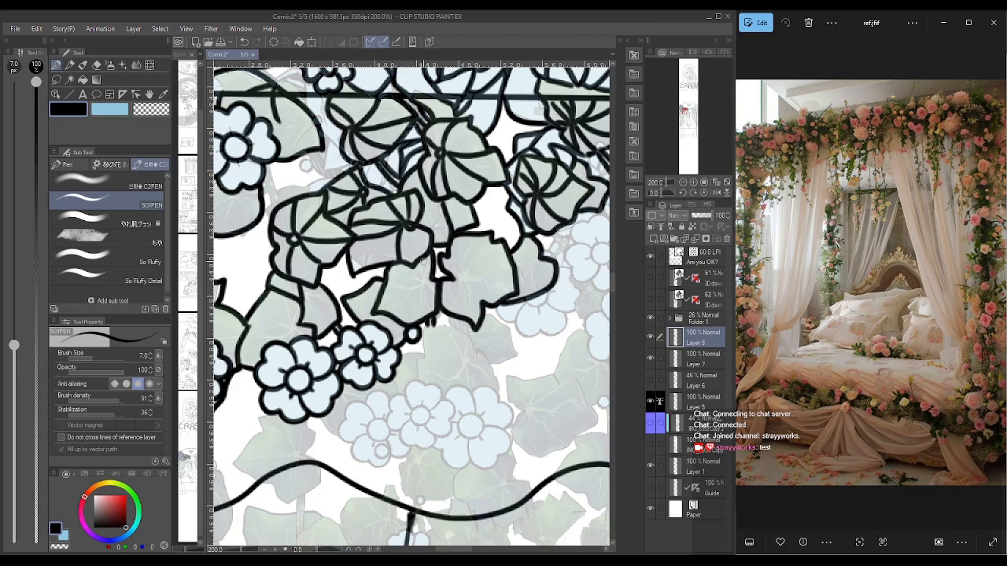
- Draw the veins on the leaf above the bud, the pointed leaf beside it, and the partly hidden leaf
{"action": "mouse_move", "coordinate": [423, 280]}
{"action": "left_mouse_down"}
{"action": "mouse_move", "coordinate": [385, 286]}
{"action": "mouse_move", "coordinate": [411, 264]}
{"action": "mouse_move", "coordinate": [430, 272]}
{"action": "mouse_move", "coordinate": [435, 292]}
{"action": "mouse_move", "coordinate": [419, 317]}
{"action": "mouse_move", "coordinate": [383, 309]}
{"action": "left_mouse_up"}
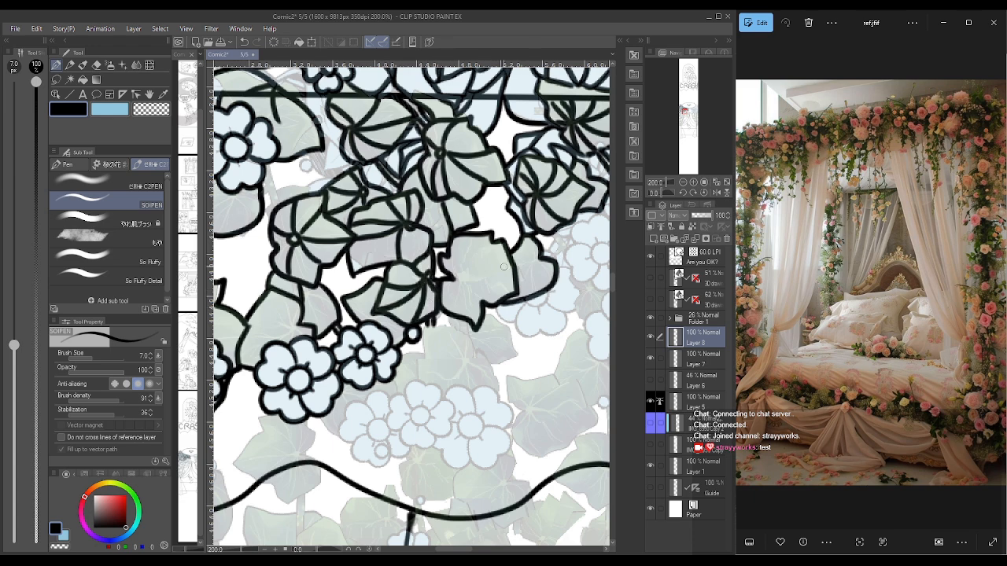
{"action": "left_click_drag", "start_coordinate": [456, 280], "coordinate": [508, 259]}
{"action": "left_click_drag", "start_coordinate": [456, 278], "coordinate": [472, 238]}
{"action": "left_click_drag", "start_coordinate": [465, 282], "coordinate": [463, 318]}
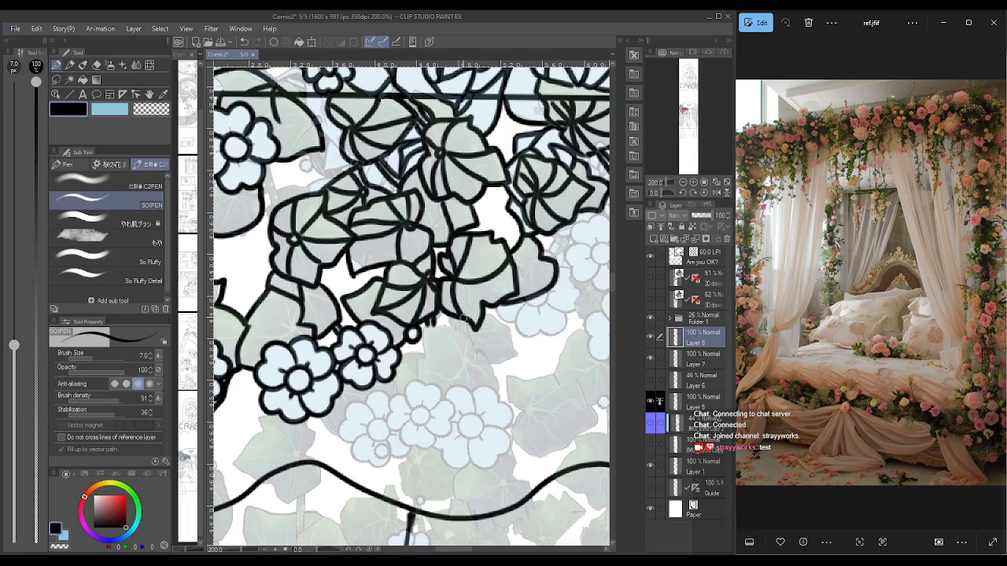
{"action": "mouse_move", "coordinate": [455, 283]}
{"action": "left_mouse_down"}
{"action": "mouse_move", "coordinate": [474, 324]}
{"action": "mouse_move", "coordinate": [513, 291]}
{"action": "mouse_move", "coordinate": [487, 301]}
{"action": "left_mouse_up"}
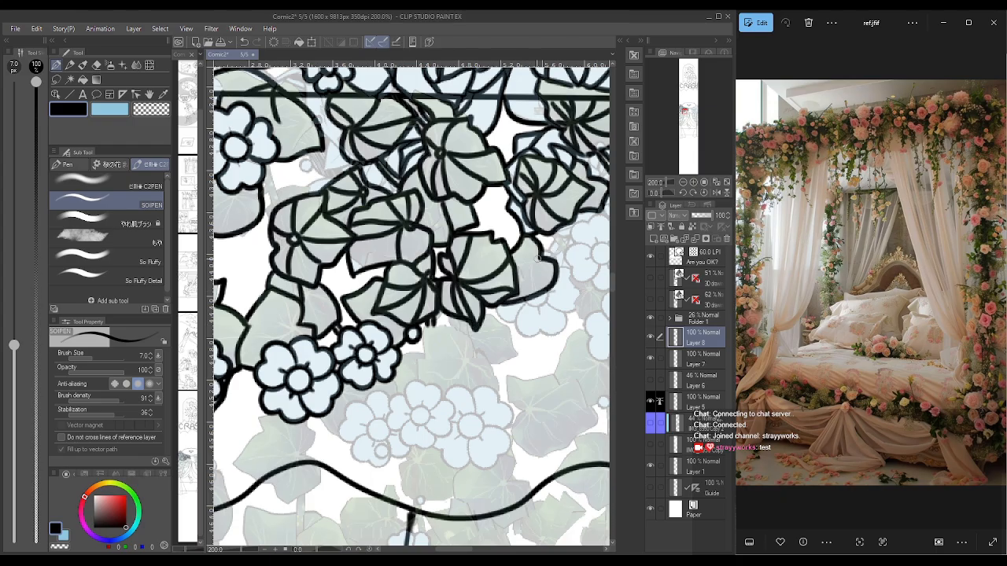
{"action": "mouse_move", "coordinate": [536, 259]}
{"action": "left_mouse_down"}
{"action": "mouse_move", "coordinate": [519, 292]}
{"action": "mouse_move", "coordinate": [513, 273]}
{"action": "mouse_move", "coordinate": [538, 260]}
{"action": "left_mouse_up"}
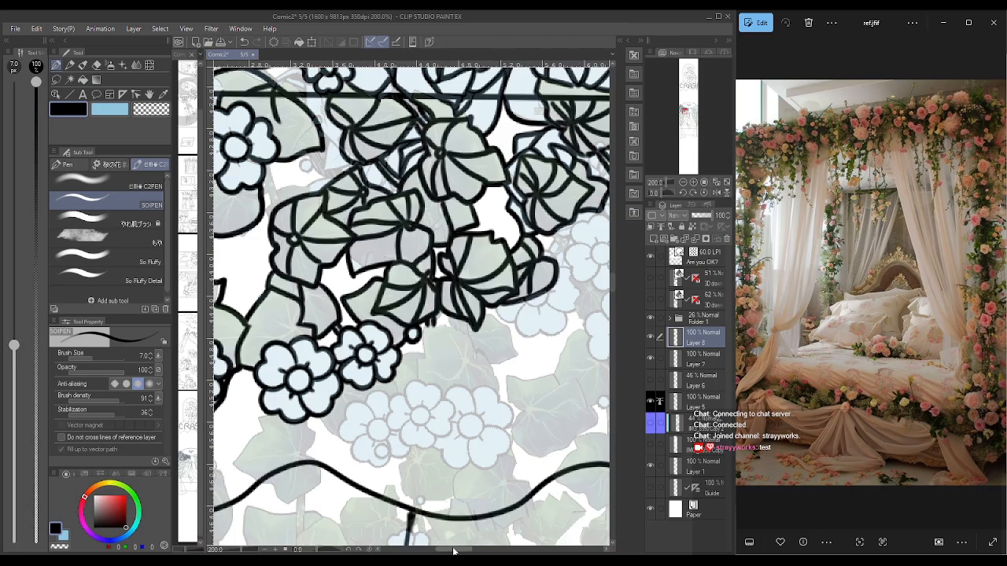
- Ink the five-petal blossom hanging between the two veined leaf clusters, including its round centre
{"action": "scroll", "coordinate": [452, 550], "scroll_direction": "right", "scroll_amount": 3}
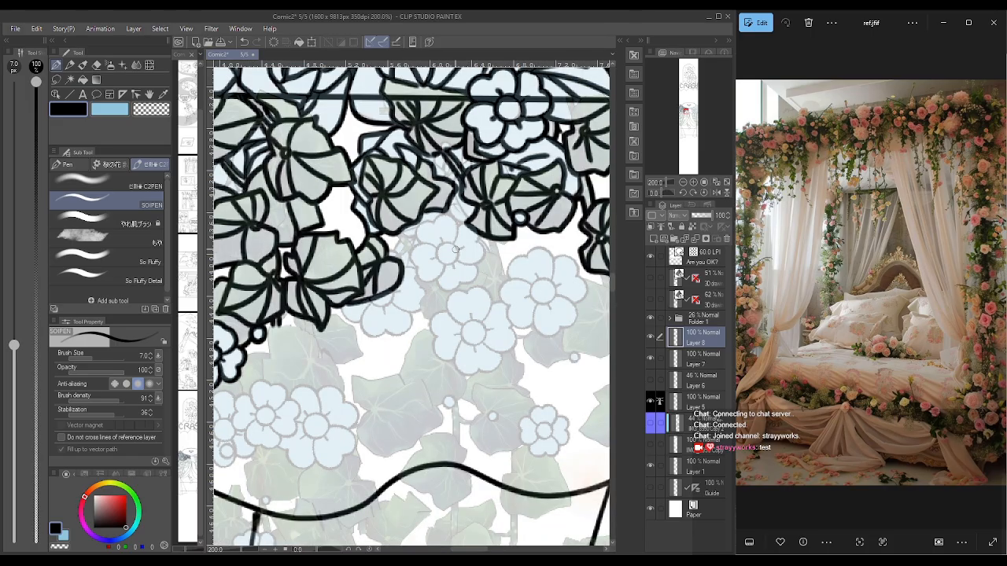
{"action": "mouse_move", "coordinate": [455, 250]}
{"action": "left_mouse_down"}
{"action": "mouse_move", "coordinate": [455, 220]}
{"action": "mouse_move", "coordinate": [423, 223]}
{"action": "left_mouse_up"}
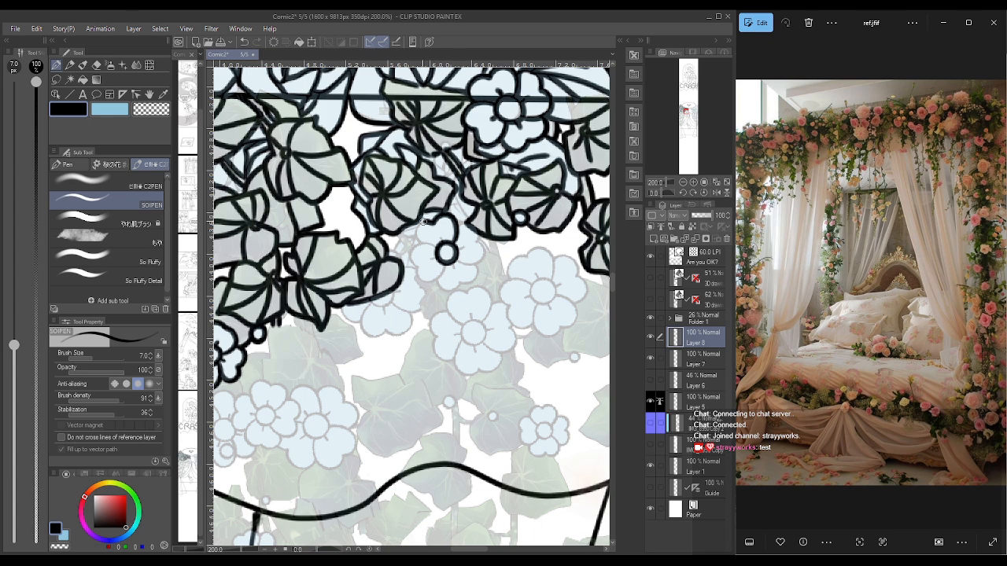
{"action": "mouse_move", "coordinate": [424, 222]}
{"action": "left_mouse_down"}
{"action": "mouse_move", "coordinate": [417, 266]}
{"action": "mouse_move", "coordinate": [440, 262]}
{"action": "mouse_move", "coordinate": [428, 266]}
{"action": "mouse_move", "coordinate": [450, 291]}
{"action": "mouse_move", "coordinate": [476, 266]}
{"action": "left_mouse_up"}
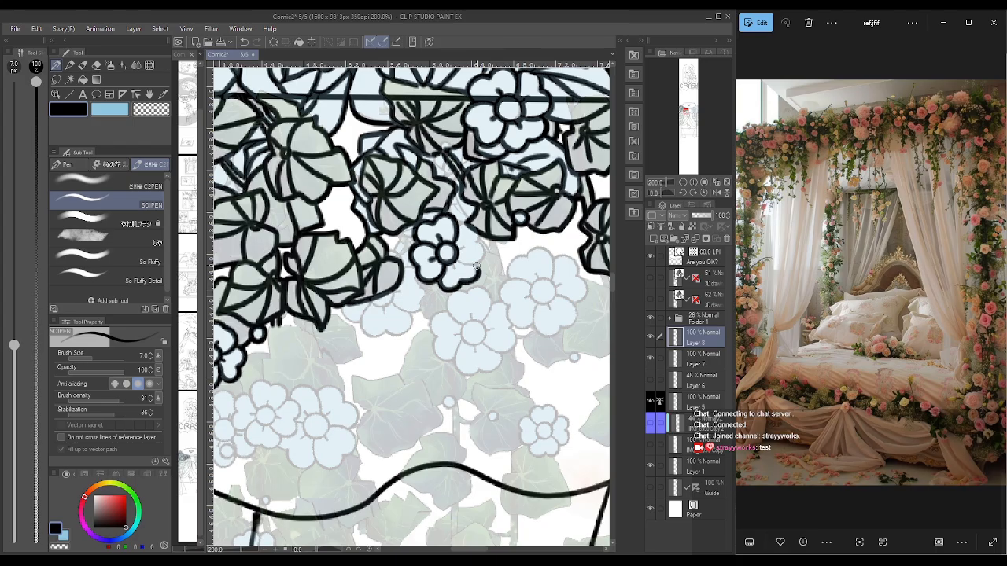
{"action": "left_click_drag", "start_coordinate": [476, 265], "coordinate": [458, 222]}
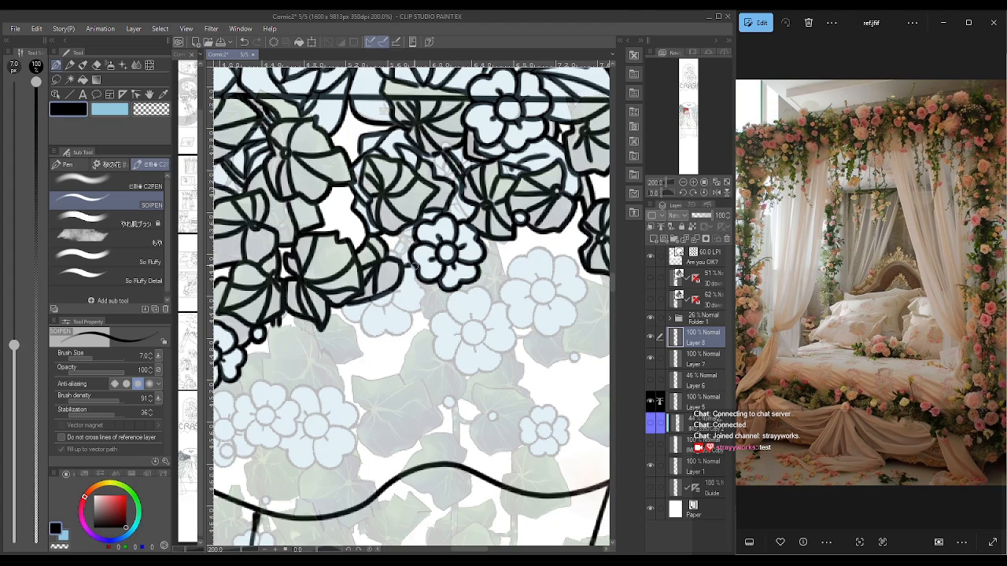
- Ink the half-hidden blossom under the partly hidden leaf and the full five-petal blossom to its lower right
{"action": "mouse_move", "coordinate": [397, 290]}
{"action": "left_mouse_down"}
{"action": "mouse_move", "coordinate": [369, 300]}
{"action": "mouse_move", "coordinate": [383, 313]}
{"action": "mouse_move", "coordinate": [418, 311]}
{"action": "left_mouse_up"}
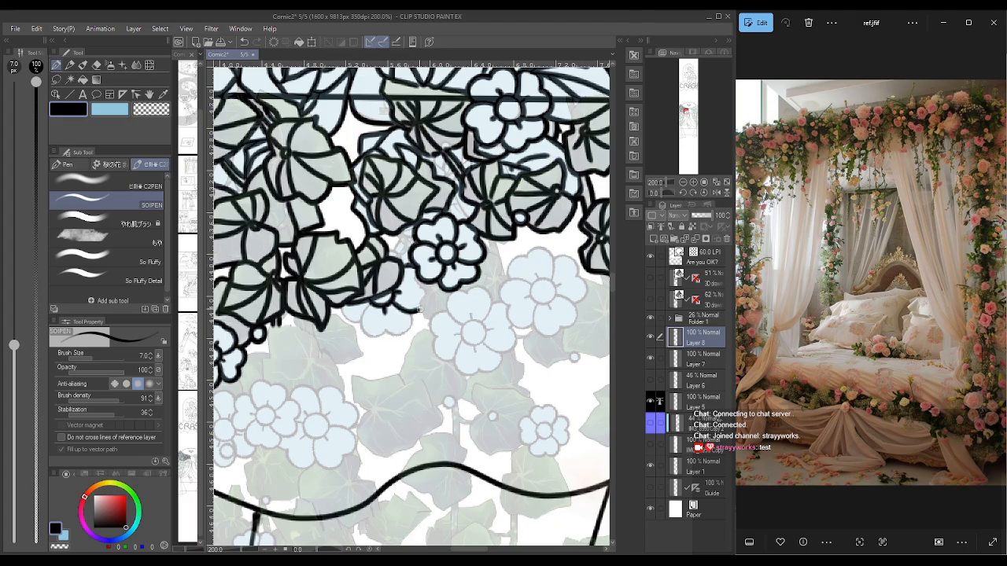
{"action": "left_click_drag", "start_coordinate": [345, 306], "coordinate": [358, 322]}
{"action": "left_click_drag", "start_coordinate": [360, 313], "coordinate": [417, 312]}
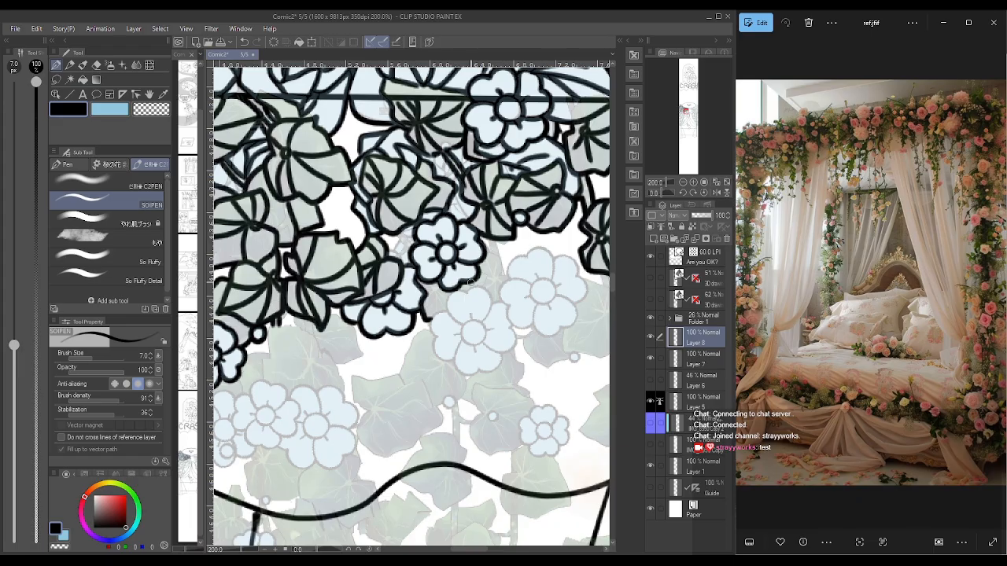
{"action": "mouse_move", "coordinate": [470, 282]}
{"action": "left_mouse_down"}
{"action": "mouse_move", "coordinate": [471, 343]}
{"action": "mouse_move", "coordinate": [459, 335]}
{"action": "left_mouse_up"}
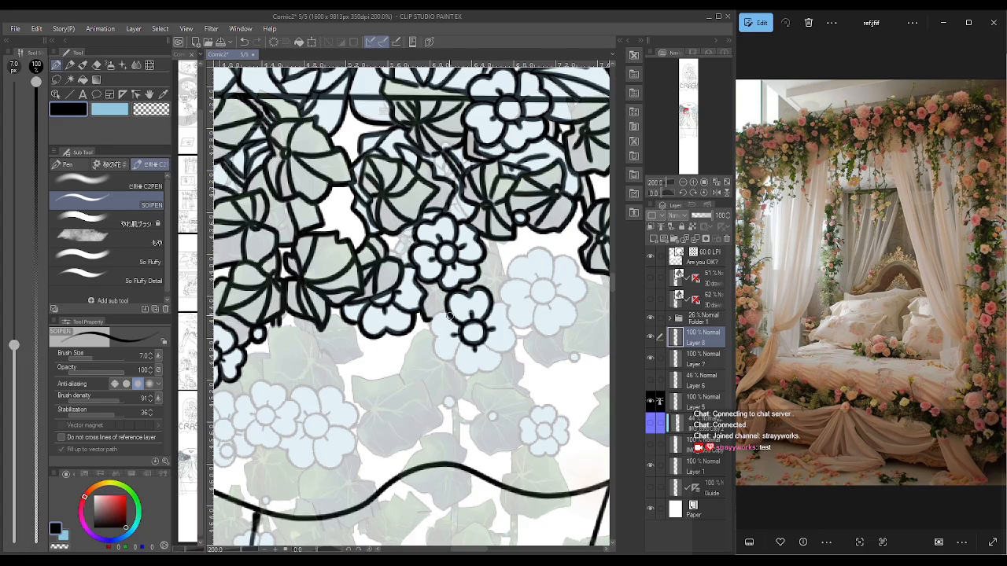
{"action": "mouse_move", "coordinate": [449, 316]}
{"action": "left_mouse_down"}
{"action": "mouse_move", "coordinate": [487, 371]}
{"action": "mouse_move", "coordinate": [511, 349]}
{"action": "mouse_move", "coordinate": [497, 305]}
{"action": "left_mouse_up"}
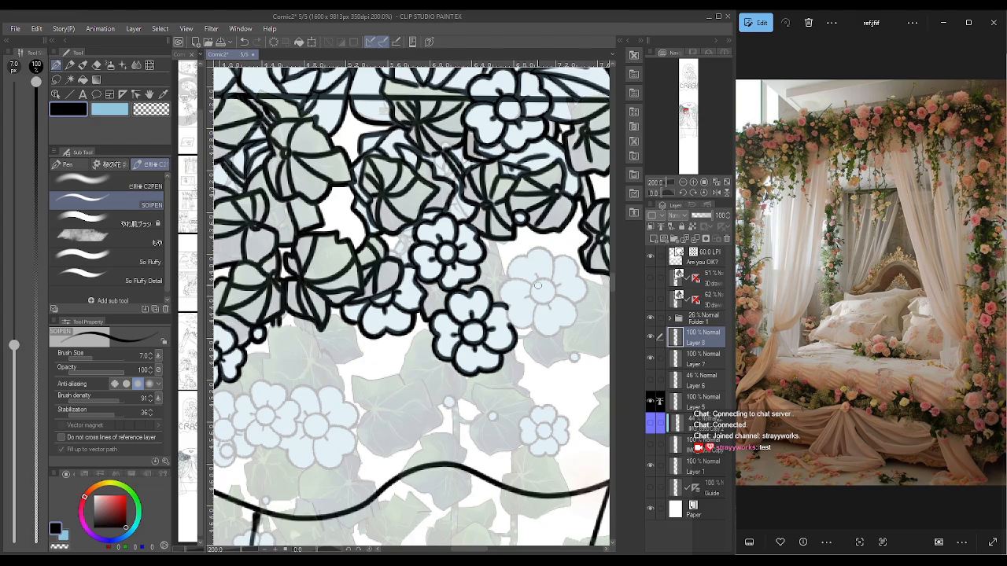
- Ink the full five-petal blossom to the upper right of the hanging blossoms, including its round centre and petal creases
{"action": "left_click_drag", "start_coordinate": [556, 288], "coordinate": [539, 280]}
{"action": "mouse_move", "coordinate": [540, 280]}
{"action": "left_mouse_down"}
{"action": "mouse_move", "coordinate": [529, 293]}
{"action": "mouse_move", "coordinate": [567, 337]}
{"action": "mouse_move", "coordinate": [579, 320]}
{"action": "left_mouse_up"}
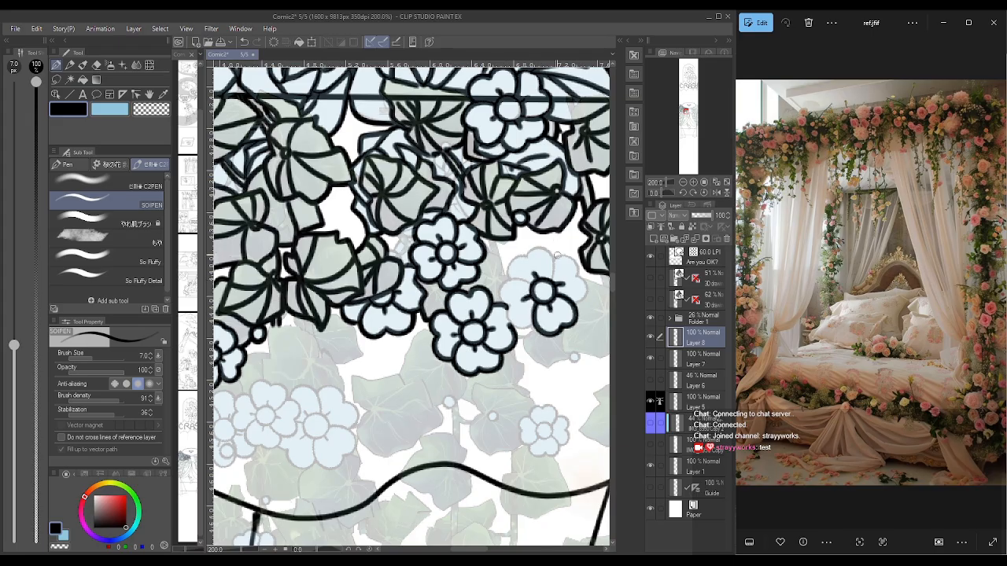
{"action": "left_click_drag", "start_coordinate": [557, 255], "coordinate": [584, 304]}
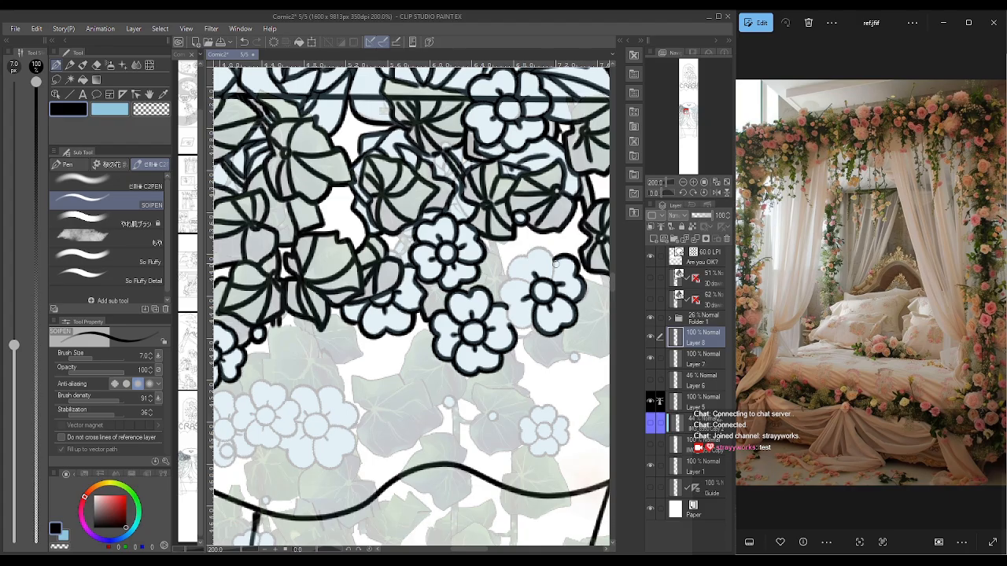
{"action": "mouse_move", "coordinate": [556, 263]}
{"action": "left_mouse_down"}
{"action": "mouse_move", "coordinate": [498, 293]}
{"action": "mouse_move", "coordinate": [533, 324]}
{"action": "left_mouse_up"}
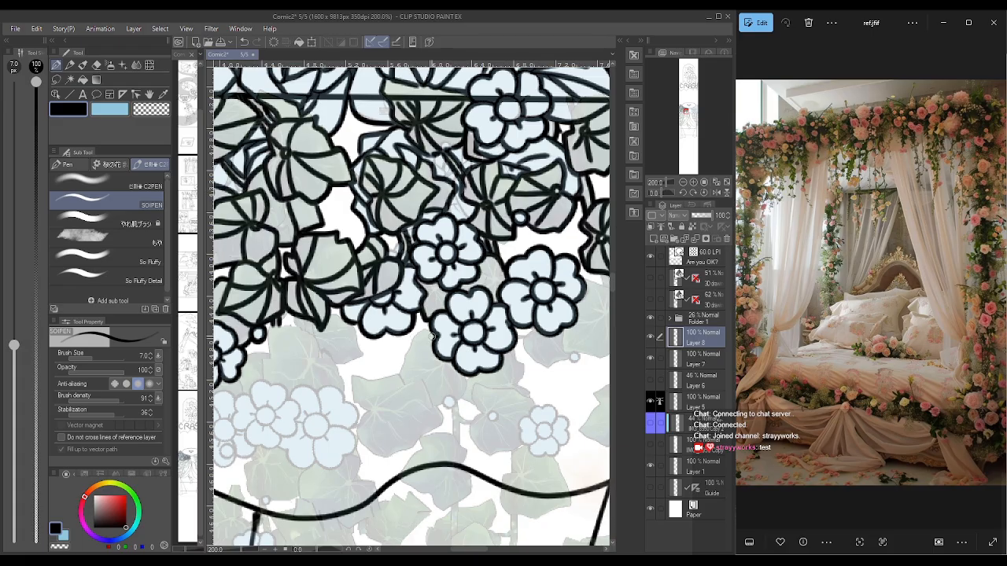
- Outline the ivy leaves hanging beneath the lowest blossom down to the curtain's scalloped edge, with the small bud and stem between them
{"action": "left_click_drag", "start_coordinate": [431, 335], "coordinate": [400, 371]}
{"action": "mouse_move", "coordinate": [463, 373]}
{"action": "left_mouse_down"}
{"action": "mouse_move", "coordinate": [457, 399]}
{"action": "mouse_move", "coordinate": [438, 406]}
{"action": "mouse_move", "coordinate": [400, 375]}
{"action": "mouse_move", "coordinate": [352, 404]}
{"action": "mouse_move", "coordinate": [370, 412]}
{"action": "mouse_move", "coordinate": [377, 453]}
{"action": "mouse_move", "coordinate": [444, 417]}
{"action": "mouse_move", "coordinate": [446, 403]}
{"action": "left_mouse_up"}
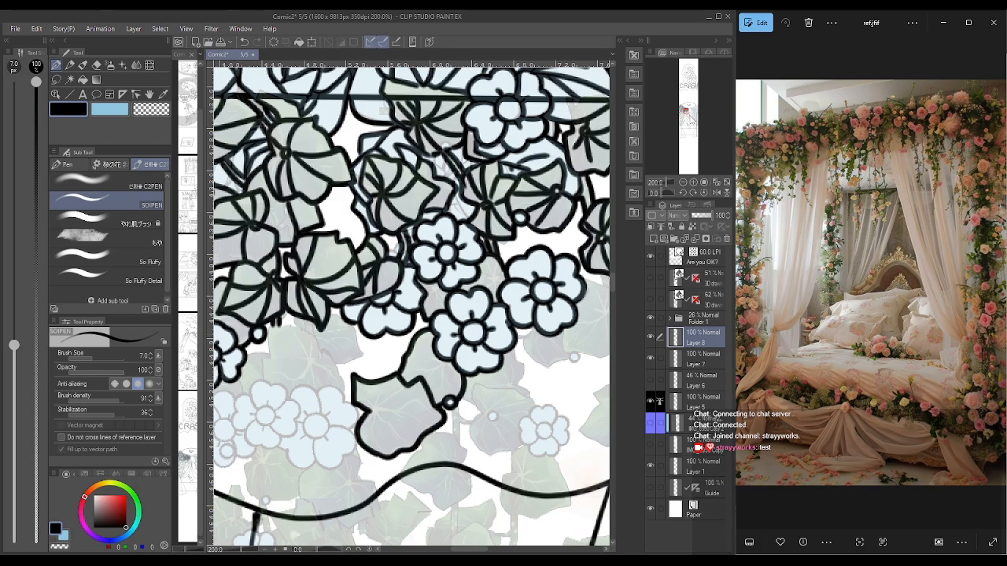
{"action": "left_click_drag", "start_coordinate": [451, 404], "coordinate": [453, 434]}
{"action": "mouse_move", "coordinate": [457, 407]}
{"action": "left_mouse_down"}
{"action": "mouse_move", "coordinate": [467, 417]}
{"action": "mouse_move", "coordinate": [460, 422]}
{"action": "left_mouse_up"}
{"action": "mouse_move", "coordinate": [459, 425]}
{"action": "left_mouse_down"}
{"action": "mouse_move", "coordinate": [461, 454]}
{"action": "mouse_move", "coordinate": [456, 442]}
{"action": "mouse_move", "coordinate": [421, 451]}
{"action": "left_mouse_up"}
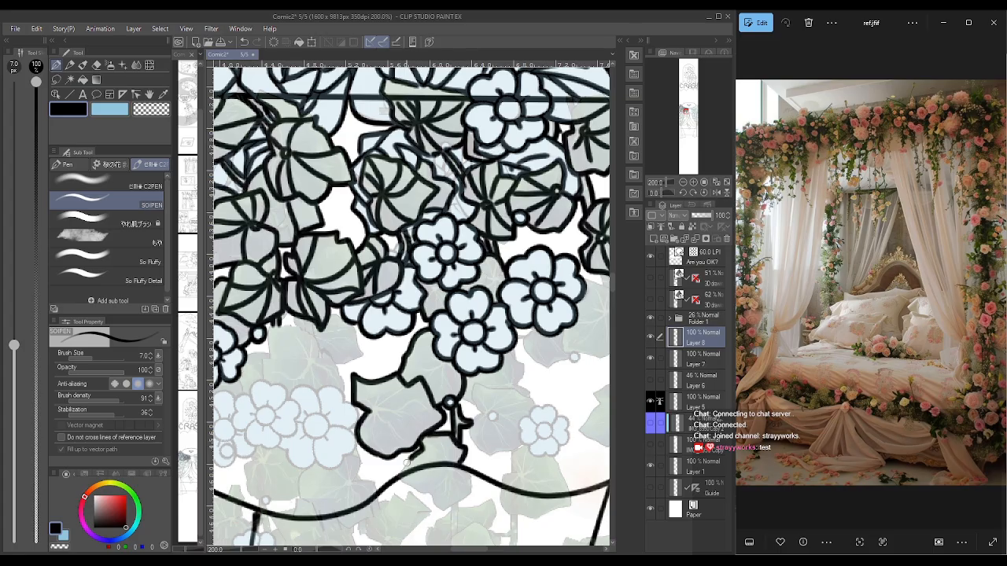
{"action": "mouse_move", "coordinate": [399, 475]}
{"action": "left_mouse_down"}
{"action": "mouse_move", "coordinate": [436, 501]}
{"action": "mouse_move", "coordinate": [470, 472]}
{"action": "left_mouse_up"}
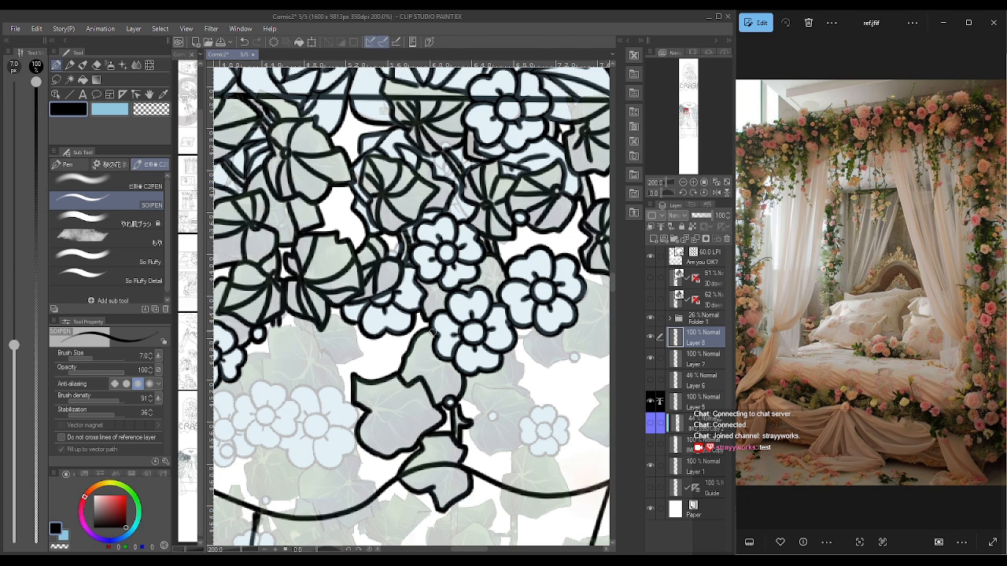
{"action": "key", "text": "e"}
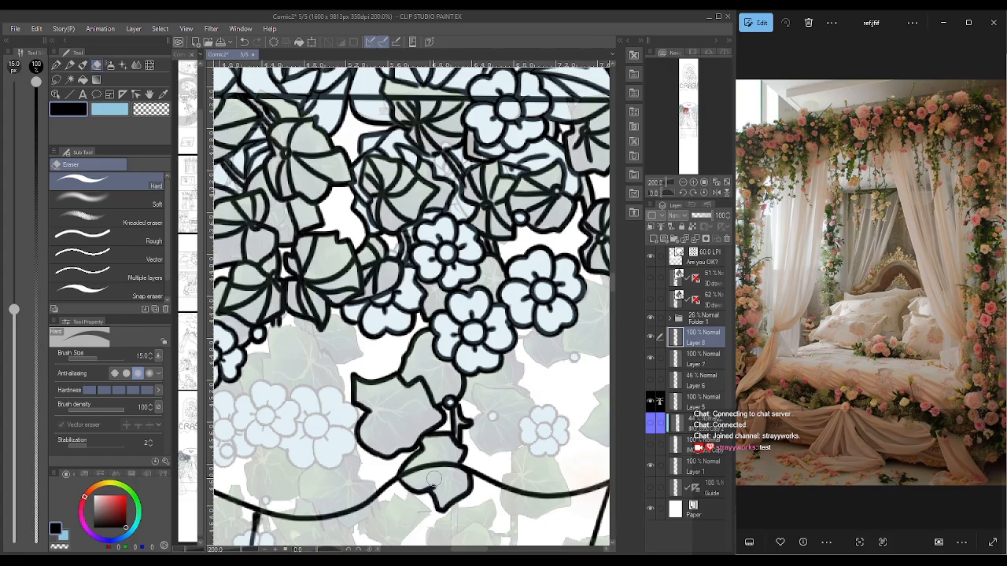
{"action": "left_click", "coordinate": [57, 66]}
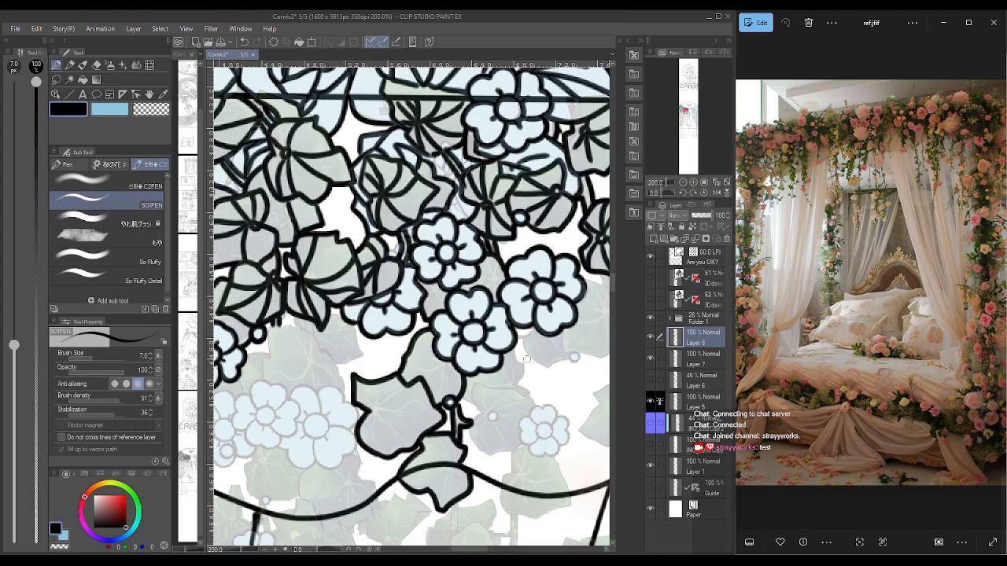
- Outline the two overlapping ivy leaves to the right of the small bud, below the hanging blossoms
{"action": "left_click_drag", "start_coordinate": [515, 344], "coordinate": [521, 368]}
{"action": "left_click_drag", "start_coordinate": [520, 368], "coordinate": [529, 395]}
{"action": "mouse_move", "coordinate": [466, 395]}
{"action": "left_mouse_down"}
{"action": "mouse_move", "coordinate": [480, 410]}
{"action": "mouse_move", "coordinate": [517, 387]}
{"action": "mouse_move", "coordinate": [531, 406]}
{"action": "left_mouse_up"}
{"action": "left_click_drag", "start_coordinate": [470, 408], "coordinate": [494, 454]}
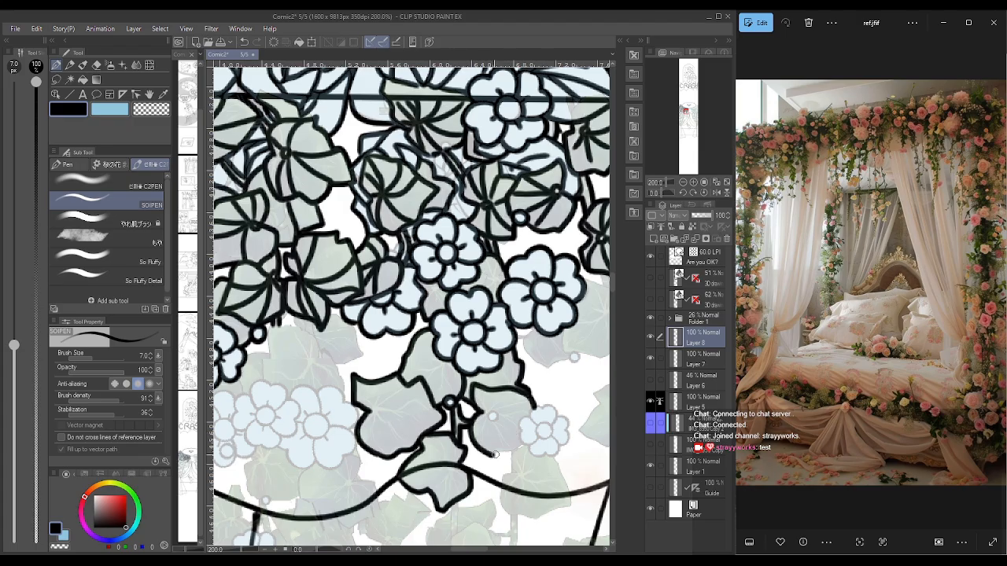
{"action": "left_click_drag", "start_coordinate": [495, 455], "coordinate": [519, 447]}
- Draw the small round bud on the lower leaf and ink the small five-petal blossom at its right edge
{"action": "left_click_drag", "start_coordinate": [490, 416], "coordinate": [492, 414]}
{"action": "left_click_drag", "start_coordinate": [550, 428], "coordinate": [537, 427]}
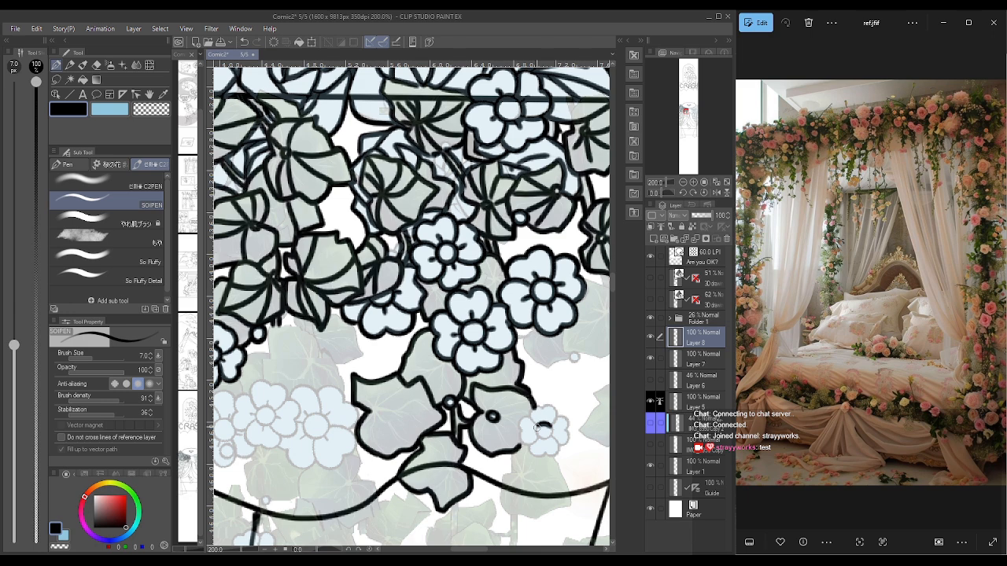
{"action": "mouse_move", "coordinate": [535, 427]}
{"action": "left_mouse_down"}
{"action": "mouse_move", "coordinate": [566, 421]}
{"action": "mouse_move", "coordinate": [539, 456]}
{"action": "mouse_move", "coordinate": [519, 440]}
{"action": "mouse_move", "coordinate": [521, 430]}
{"action": "left_mouse_up"}
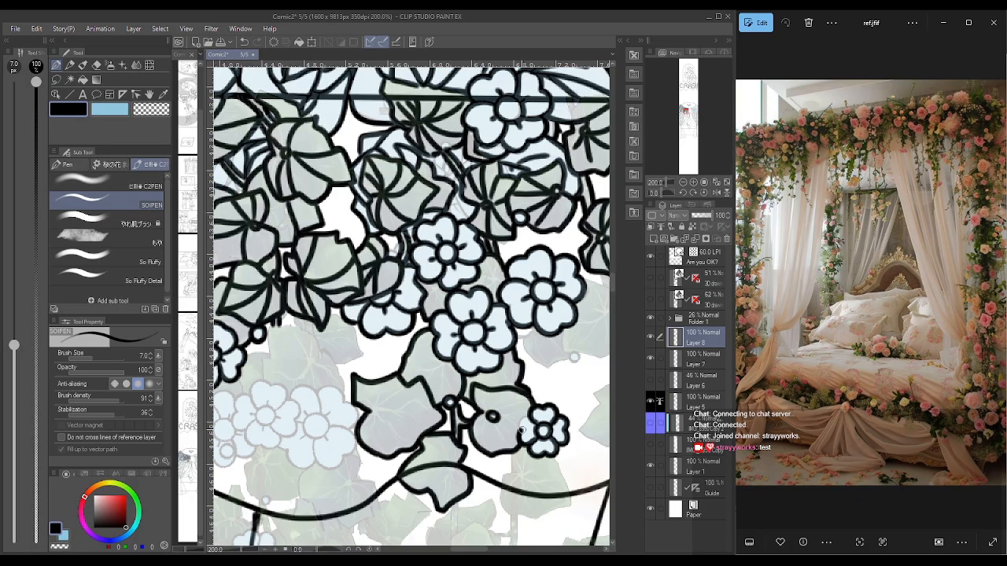
- Outline the broad ivy leaves partly hidden behind the right-hand blossom, redoing the first leaf edge
{"action": "left_click_drag", "start_coordinate": [469, 552], "coordinate": [487, 553]}
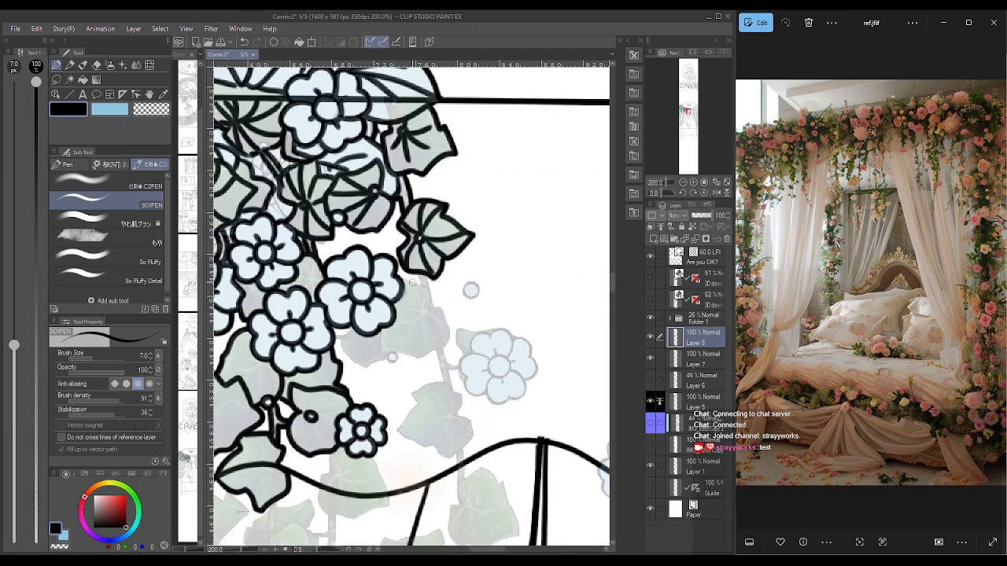
{"action": "mouse_move", "coordinate": [403, 278]}
{"action": "left_mouse_down"}
{"action": "mouse_move", "coordinate": [431, 292]}
{"action": "mouse_move", "coordinate": [450, 326]}
{"action": "left_mouse_up"}
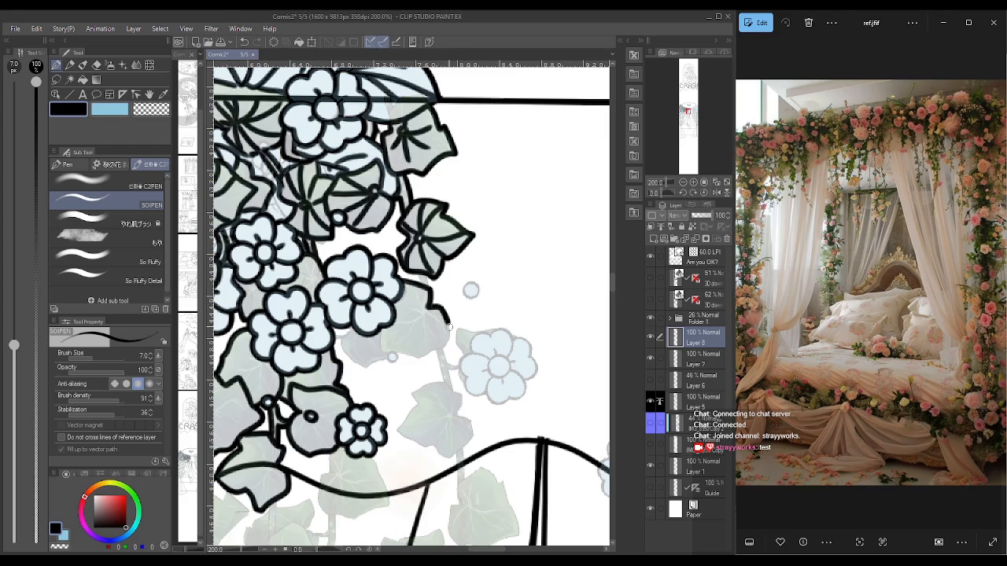
{"action": "key", "text": "ctrl+z"}
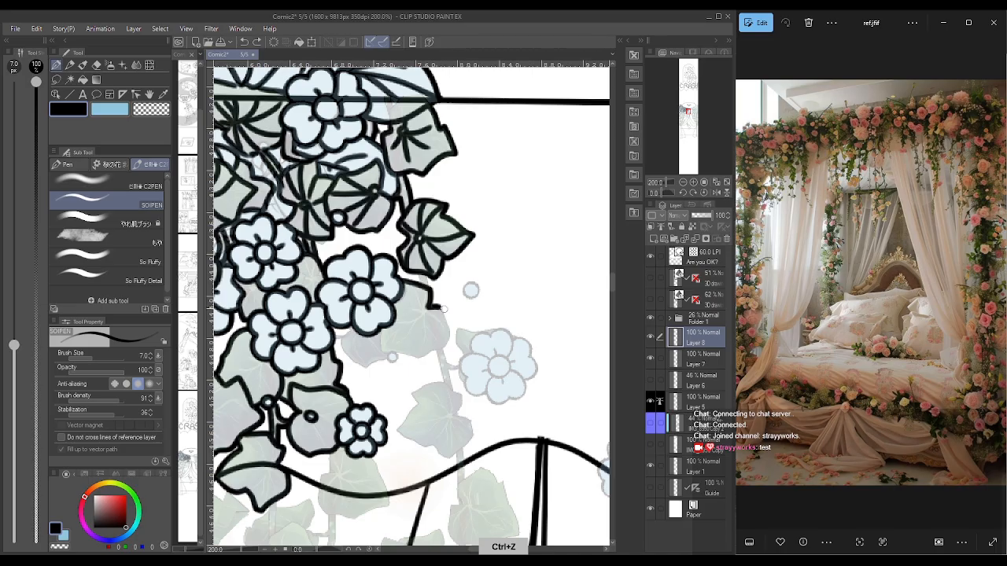
{"action": "mouse_move", "coordinate": [442, 307]}
{"action": "left_mouse_down"}
{"action": "mouse_move", "coordinate": [448, 321]}
{"action": "mouse_move", "coordinate": [427, 352]}
{"action": "mouse_move", "coordinate": [385, 353]}
{"action": "mouse_move", "coordinate": [375, 330]}
{"action": "left_mouse_up"}
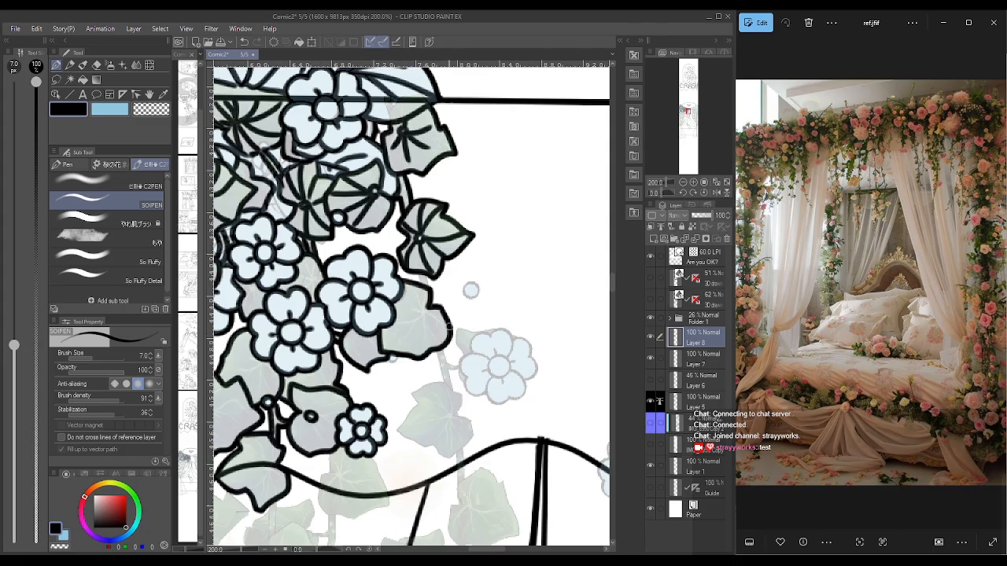
- Draw the vine stem segments above and below the broad leaf, with the short offshoot towards the far-right blossom
{"action": "left_click_drag", "start_coordinate": [418, 276], "coordinate": [430, 290]}
{"action": "left_click_drag", "start_coordinate": [445, 355], "coordinate": [458, 367]}
{"action": "left_click_drag", "start_coordinate": [437, 352], "coordinate": [447, 387]}
- Ink the far-right five-petal blossom with its round centre and the small leaf tip behind it
{"action": "mouse_move", "coordinate": [458, 368]}
{"action": "left_mouse_down"}
{"action": "mouse_move", "coordinate": [453, 389]}
{"action": "mouse_move", "coordinate": [455, 336]}
{"action": "mouse_move", "coordinate": [492, 335]}
{"action": "left_mouse_up"}
{"action": "left_click_drag", "start_coordinate": [491, 334], "coordinate": [511, 355]}
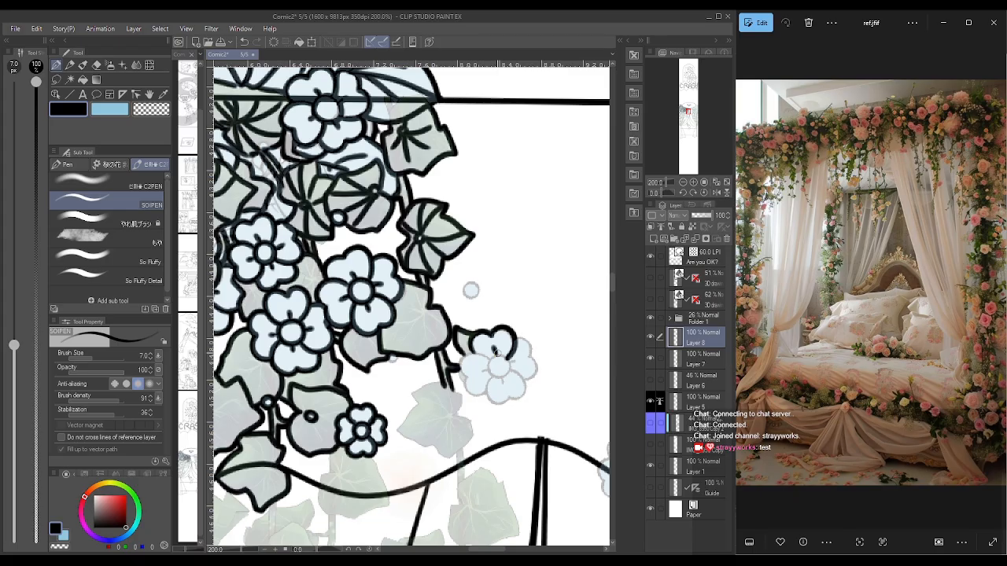
{"action": "mouse_move", "coordinate": [496, 351]}
{"action": "left_mouse_down"}
{"action": "mouse_move", "coordinate": [496, 401]}
{"action": "mouse_move", "coordinate": [519, 398]}
{"action": "mouse_move", "coordinate": [524, 343]}
{"action": "mouse_move", "coordinate": [535, 372]}
{"action": "mouse_move", "coordinate": [505, 387]}
{"action": "left_mouse_up"}
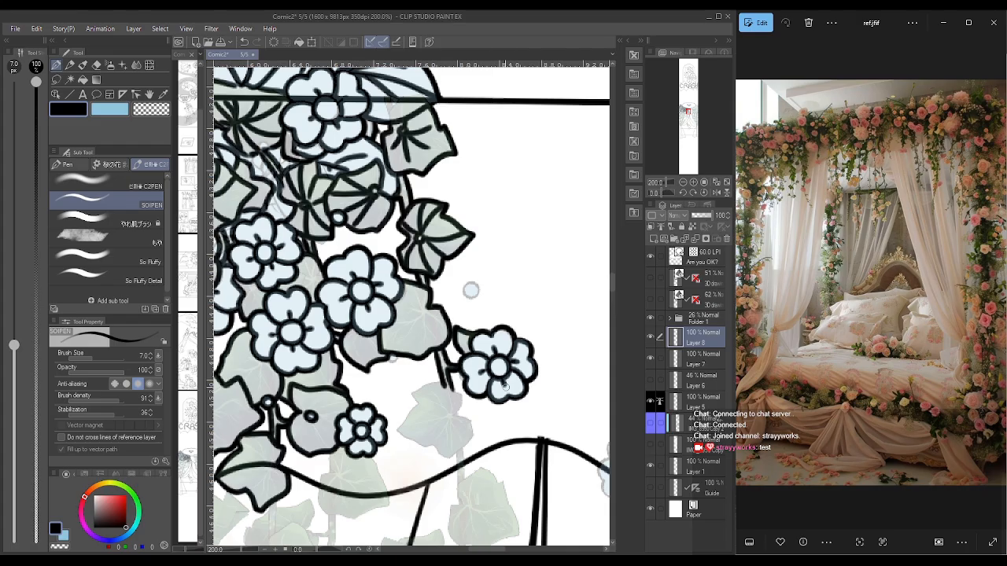
- Ink the isolated round bud and the ivy leaf below the far-right vine stem, continuing the stem beneath the leaf
{"action": "mouse_move", "coordinate": [452, 389]}
{"action": "left_mouse_down"}
{"action": "mouse_move", "coordinate": [457, 413]}
{"action": "mouse_move", "coordinate": [405, 397]}
{"action": "mouse_move", "coordinate": [410, 406]}
{"action": "left_mouse_up"}
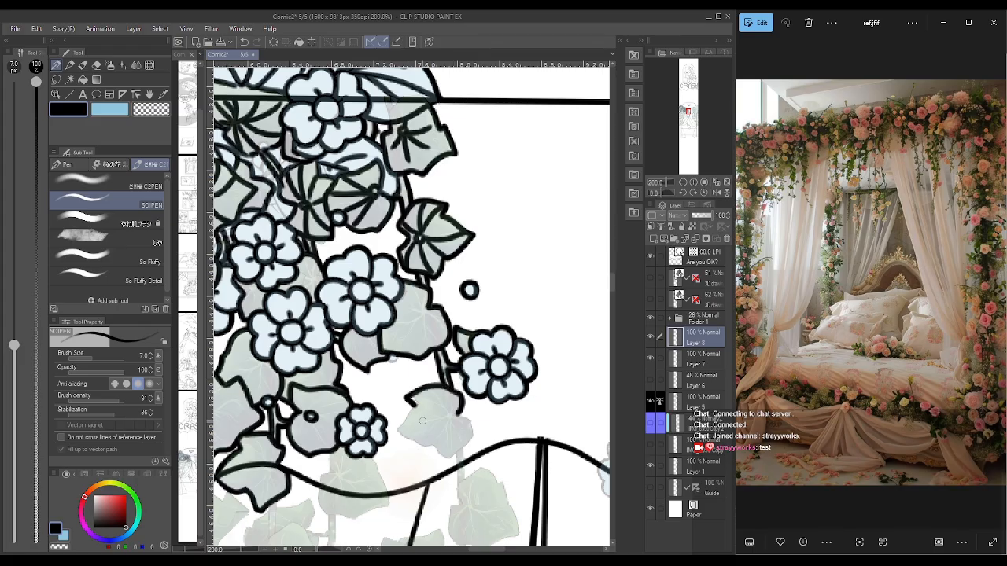
{"action": "left_click_drag", "start_coordinate": [409, 405], "coordinate": [434, 445]}
{"action": "mouse_move", "coordinate": [433, 444]}
{"action": "left_mouse_down"}
{"action": "mouse_move", "coordinate": [470, 437]}
{"action": "mouse_move", "coordinate": [469, 418]}
{"action": "left_mouse_up"}
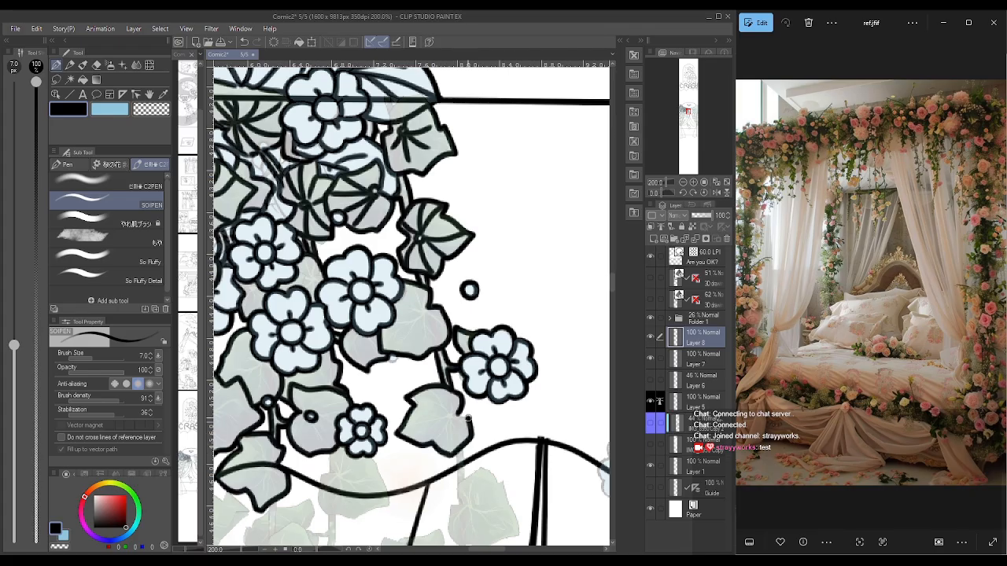
{"action": "left_click_drag", "start_coordinate": [458, 446], "coordinate": [456, 481]}
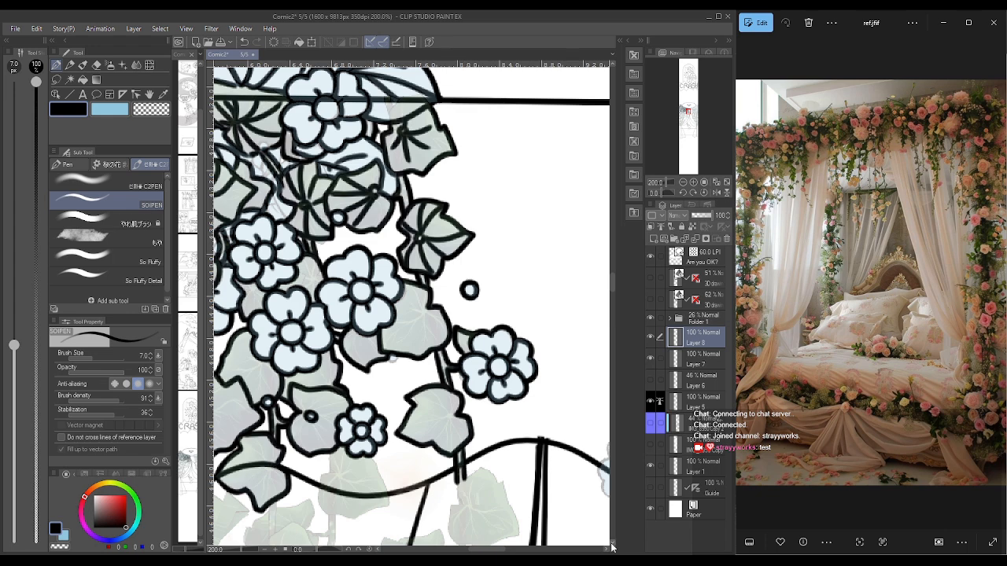
- Outline the ivy leaf on the right-hand vine just below the curtain's scalloped edge and extend the stem beneath it
{"action": "scroll", "coordinate": [613, 548], "scroll_direction": "down", "scroll_amount": 5}
{"action": "mouse_move", "coordinate": [613, 307]}
{"action": "left_mouse_down"}
{"action": "mouse_move", "coordinate": [612, 327]}
{"action": "mouse_move", "coordinate": [611, 289]}
{"action": "left_mouse_up"}
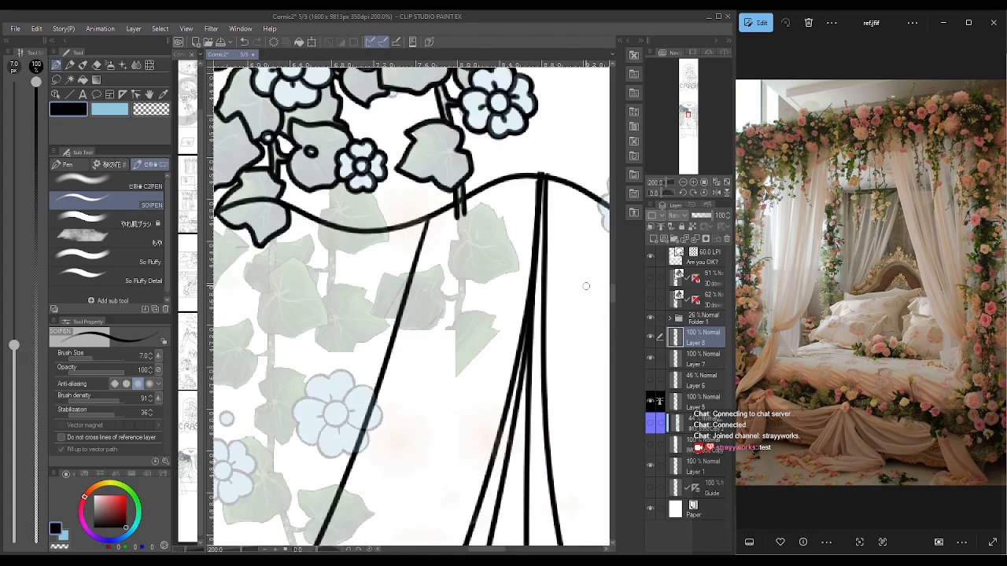
{"action": "left_click_drag", "start_coordinate": [457, 238], "coordinate": [487, 203]}
{"action": "left_click_drag", "start_coordinate": [488, 203], "coordinate": [520, 271]}
{"action": "mouse_move", "coordinate": [458, 238]}
{"action": "left_mouse_down"}
{"action": "mouse_move", "coordinate": [452, 265]}
{"action": "mouse_move", "coordinate": [470, 280]}
{"action": "mouse_move", "coordinate": [520, 272]}
{"action": "left_mouse_up"}
{"action": "left_click_drag", "start_coordinate": [460, 283], "coordinate": [454, 309]}
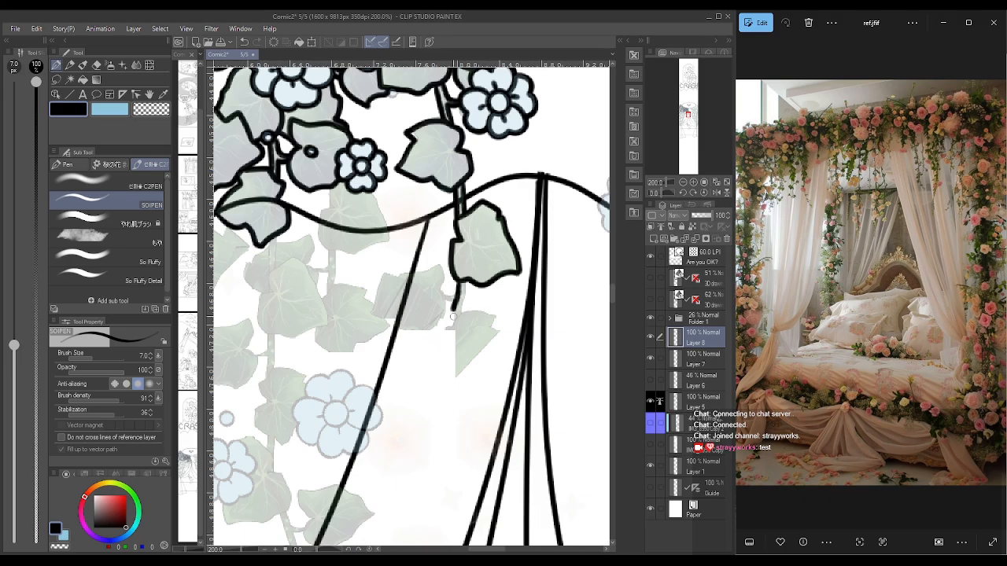
- Ink the short stem and the pointed leaf that end the right-hand ivy strand, redoing the first stroke
{"action": "left_click_drag", "start_coordinate": [460, 285], "coordinate": [454, 380]}
{"action": "key", "text": "ctrl+z"}
{"action": "mouse_move", "coordinate": [453, 320]}
{"action": "left_mouse_down"}
{"action": "mouse_move", "coordinate": [480, 314]}
{"action": "mouse_move", "coordinate": [457, 379]}
{"action": "left_mouse_up"}
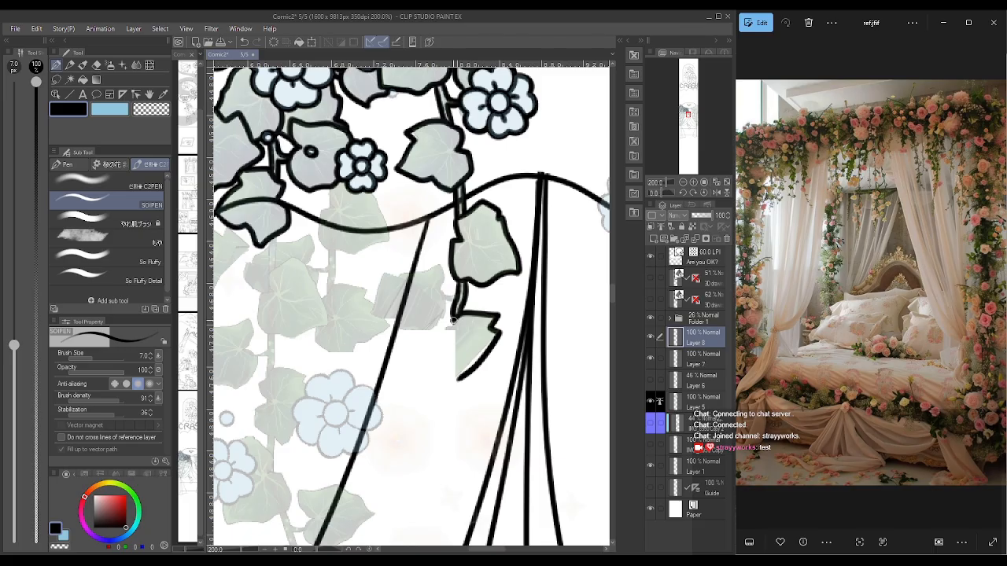
{"action": "left_click_drag", "start_coordinate": [458, 379], "coordinate": [418, 308]}
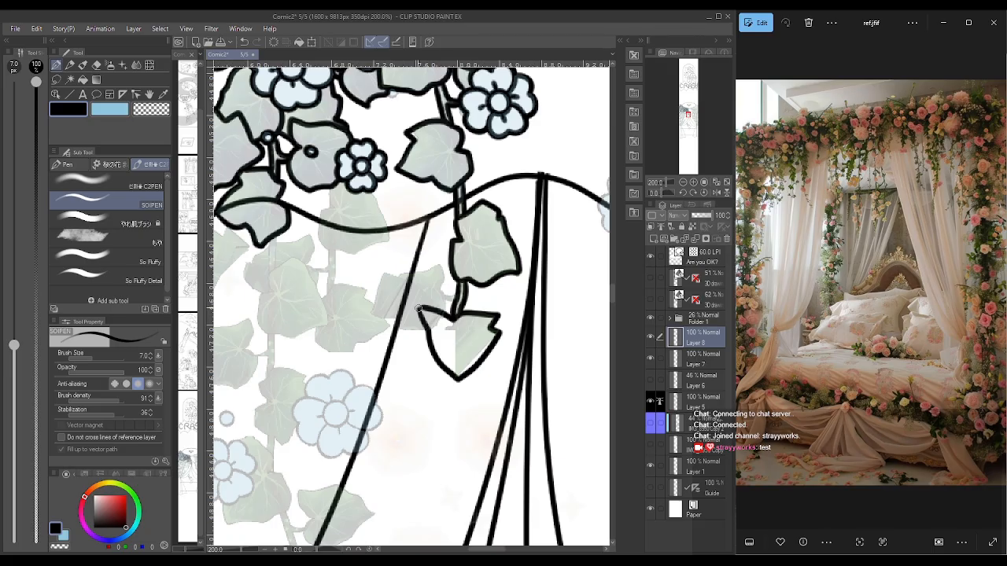
- Ink the leaf under the small flower on the middle ivy strand, with the double stem and most of the leaf below it
{"action": "mouse_move", "coordinate": [333, 191]}
{"action": "left_mouse_down"}
{"action": "mouse_move", "coordinate": [381, 204]}
{"action": "mouse_move", "coordinate": [373, 193]}
{"action": "left_mouse_up"}
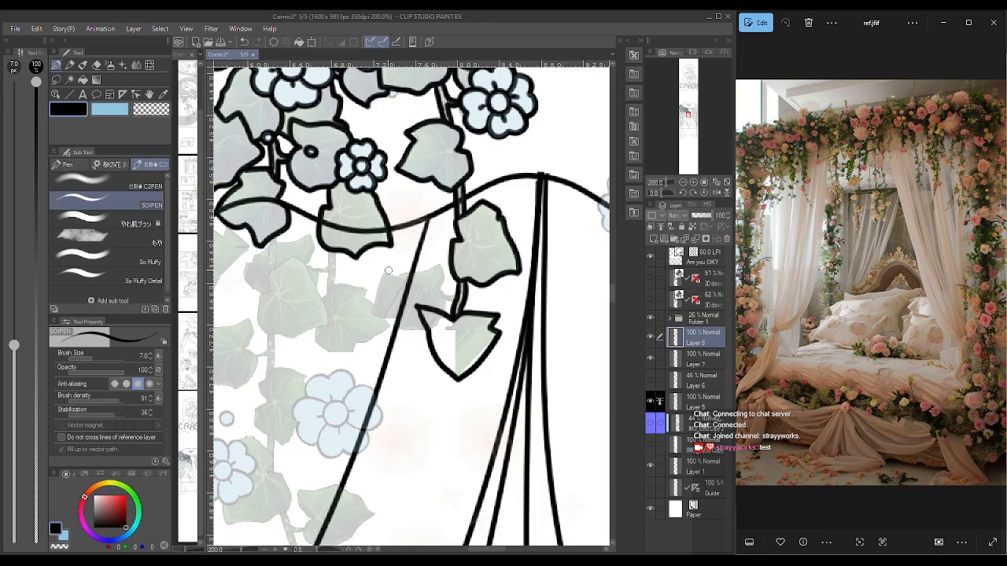
{"action": "left_click_drag", "start_coordinate": [327, 250], "coordinate": [326, 280]}
{"action": "left_click_drag", "start_coordinate": [334, 253], "coordinate": [366, 295]}
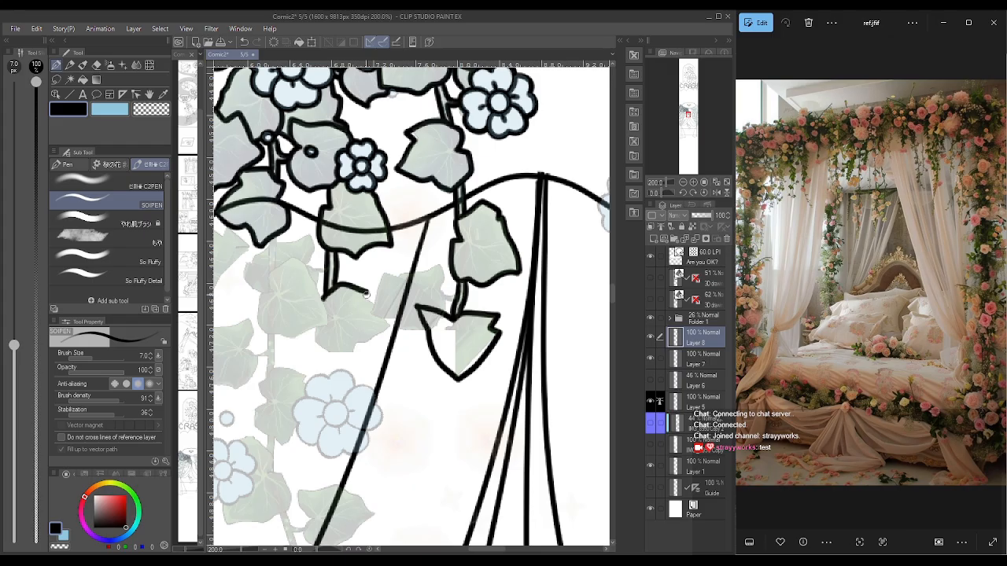
{"action": "left_click_drag", "start_coordinate": [365, 294], "coordinate": [358, 344]}
{"action": "left_click_drag", "start_coordinate": [317, 324], "coordinate": [313, 346]}
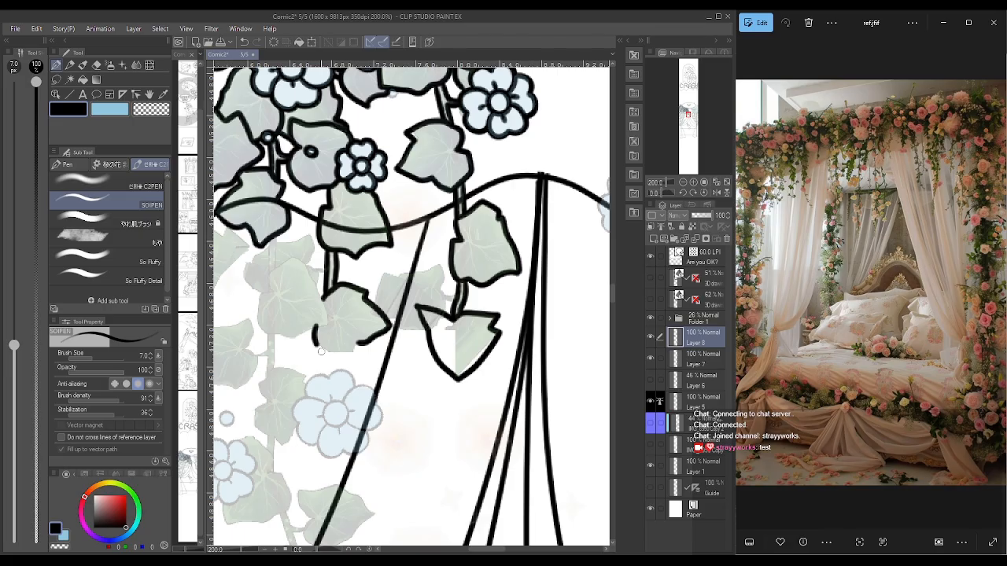
- Ink the two overlapping leaves left of the middle stem and the leaf between the two ivy strands
{"action": "left_click_drag", "start_coordinate": [320, 352], "coordinate": [275, 259]}
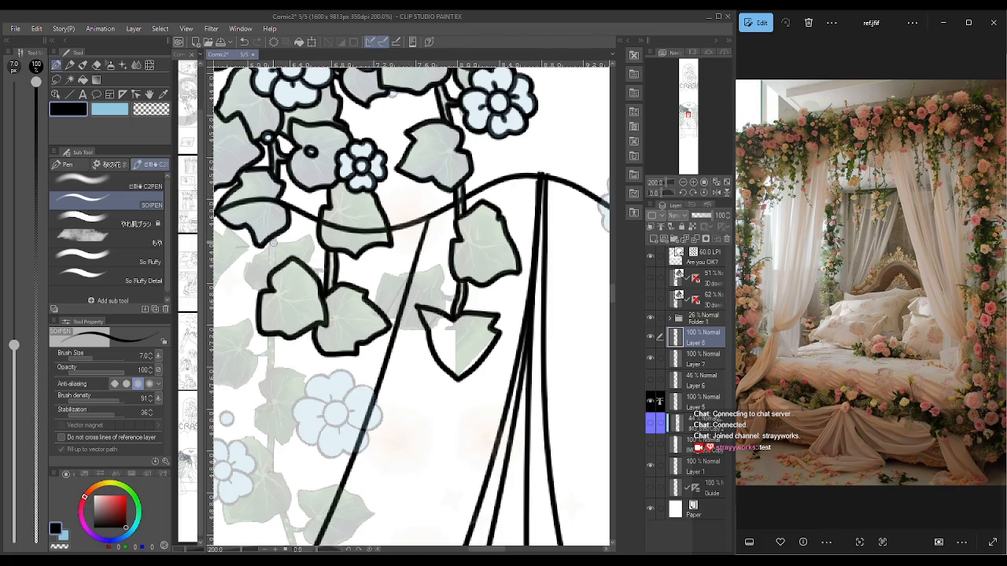
{"action": "mouse_move", "coordinate": [261, 292]}
{"action": "left_mouse_down"}
{"action": "mouse_move", "coordinate": [246, 264]}
{"action": "mouse_move", "coordinate": [313, 257]}
{"action": "mouse_move", "coordinate": [323, 279]}
{"action": "left_mouse_up"}
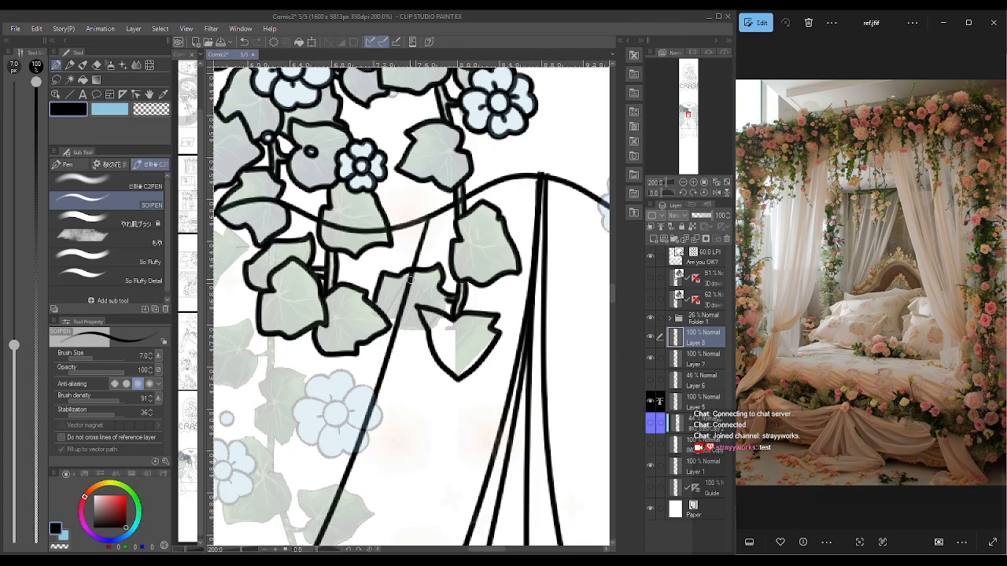
{"action": "left_click_drag", "start_coordinate": [387, 318], "coordinate": [423, 318]}
- Outline the large five-petal flower below the middle ivy strand, including its round centre and petals
{"action": "mouse_move", "coordinate": [352, 401]}
{"action": "left_mouse_down"}
{"action": "mouse_move", "coordinate": [342, 430]}
{"action": "mouse_move", "coordinate": [319, 434]}
{"action": "mouse_move", "coordinate": [324, 457]}
{"action": "mouse_move", "coordinate": [369, 432]}
{"action": "left_mouse_up"}
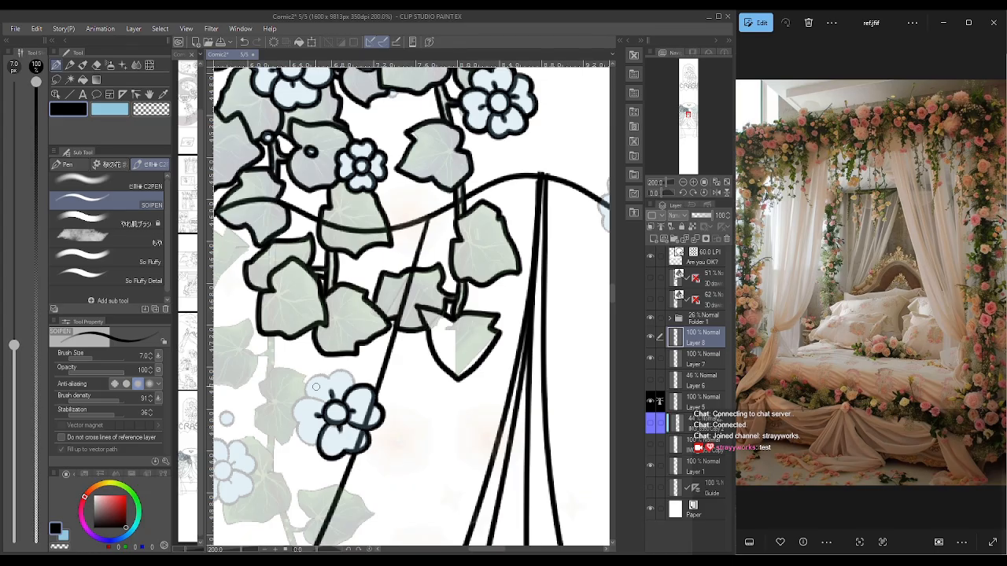
{"action": "mouse_move", "coordinate": [308, 393]}
{"action": "left_mouse_down"}
{"action": "mouse_move", "coordinate": [351, 372]}
{"action": "mouse_move", "coordinate": [356, 386]}
{"action": "left_mouse_up"}
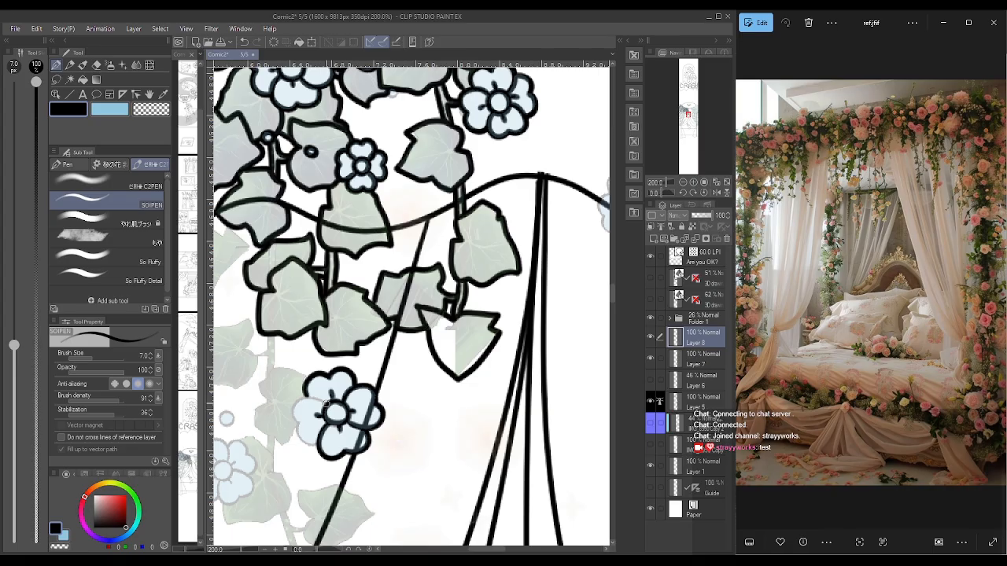
{"action": "left_click_drag", "start_coordinate": [326, 404], "coordinate": [324, 450]}
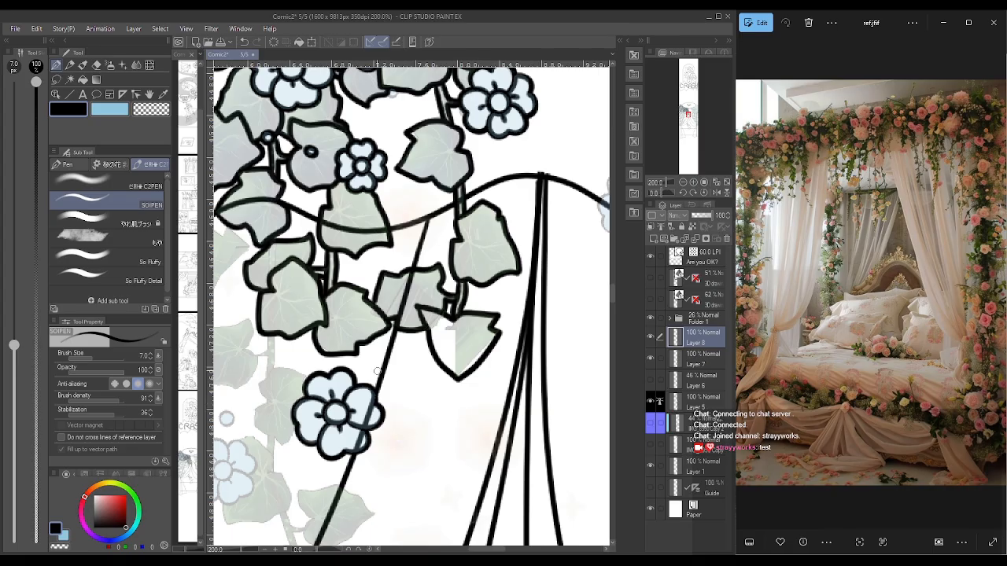
- Ink the stem beside the large flower, the leaf tucked behind it and the separate leaf to its left
{"action": "left_click_drag", "start_coordinate": [479, 549], "coordinate": [474, 549]}
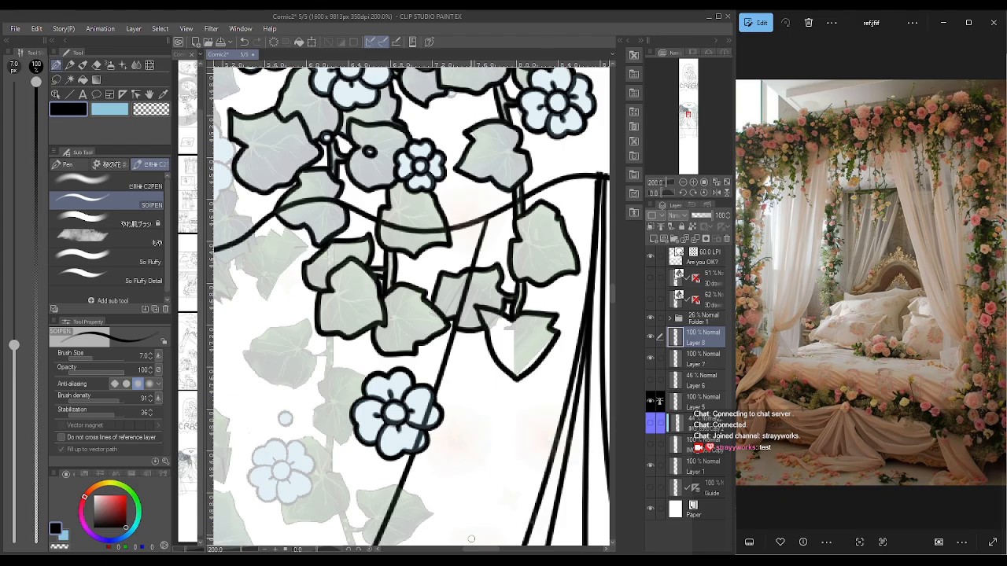
{"action": "left_click_drag", "start_coordinate": [331, 338], "coordinate": [331, 359]}
{"action": "left_click_drag", "start_coordinate": [330, 338], "coordinate": [327, 376]}
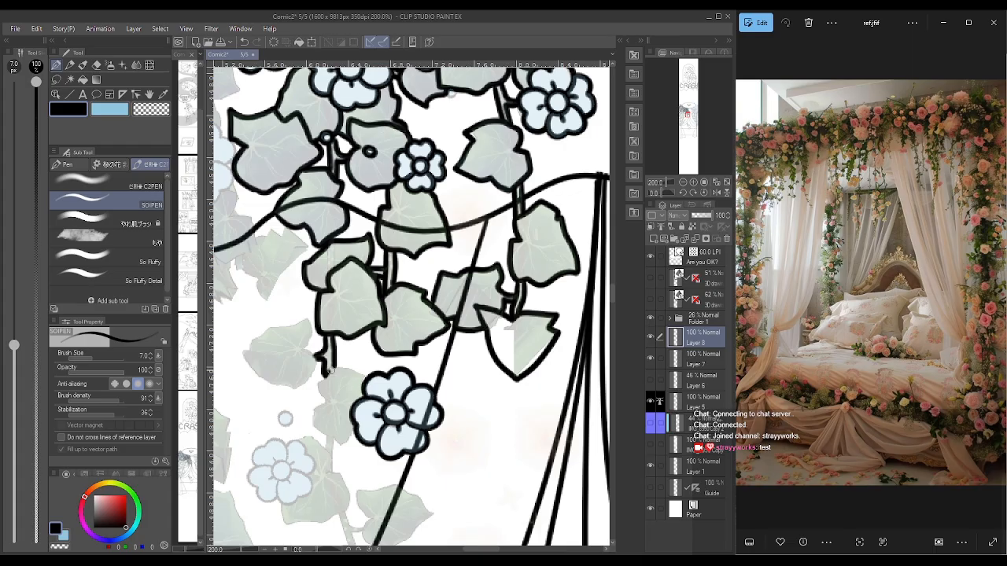
{"action": "mouse_move", "coordinate": [329, 370]}
{"action": "left_mouse_down"}
{"action": "mouse_move", "coordinate": [315, 433]}
{"action": "mouse_move", "coordinate": [352, 450]}
{"action": "left_mouse_up"}
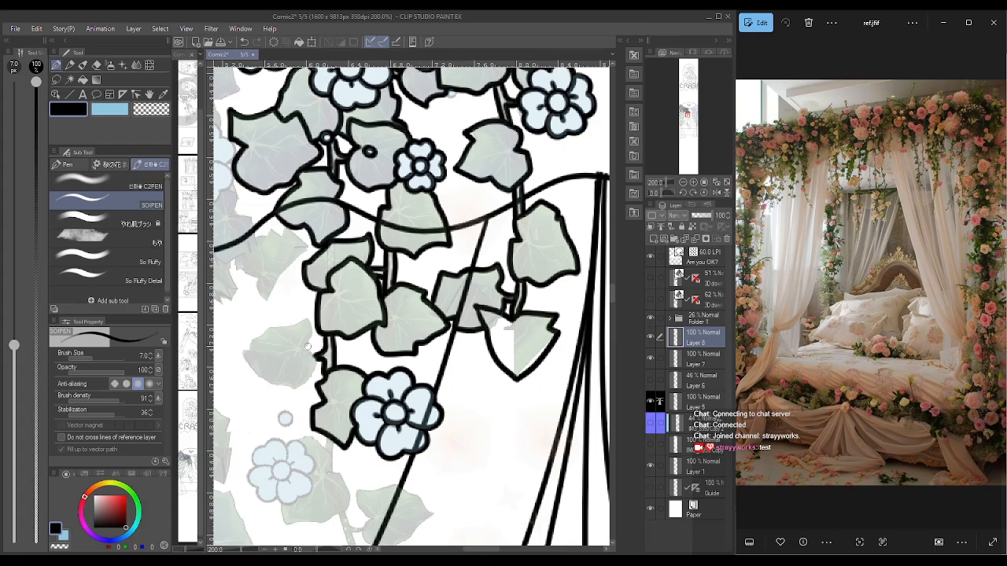
{"action": "mouse_move", "coordinate": [304, 350]}
{"action": "left_mouse_down"}
{"action": "mouse_move", "coordinate": [310, 340]}
{"action": "mouse_move", "coordinate": [277, 327]}
{"action": "mouse_move", "coordinate": [249, 348]}
{"action": "left_mouse_up"}
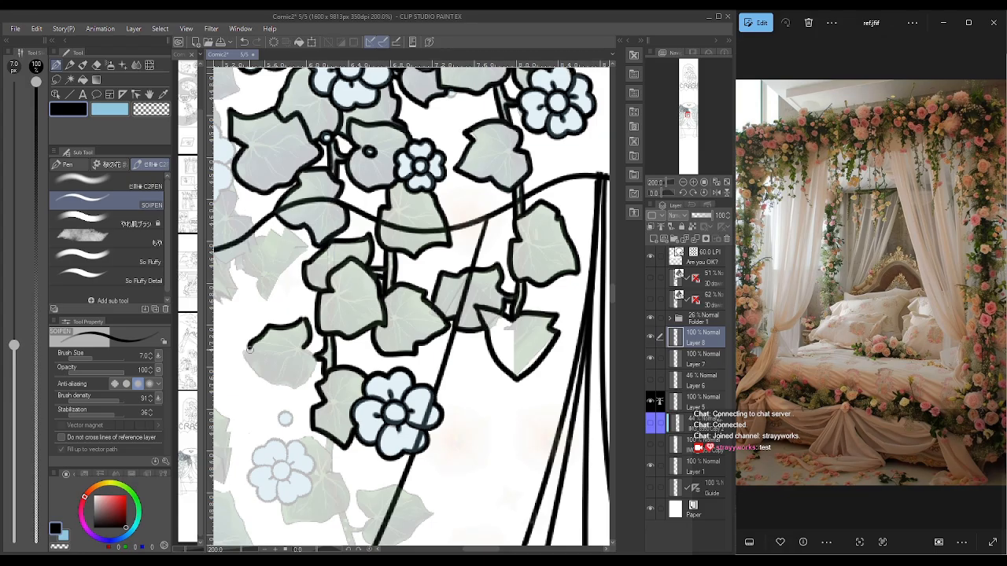
{"action": "mouse_move", "coordinate": [250, 347]}
{"action": "left_mouse_down"}
{"action": "mouse_move", "coordinate": [298, 387]}
{"action": "mouse_move", "coordinate": [318, 348]}
{"action": "left_mouse_up"}
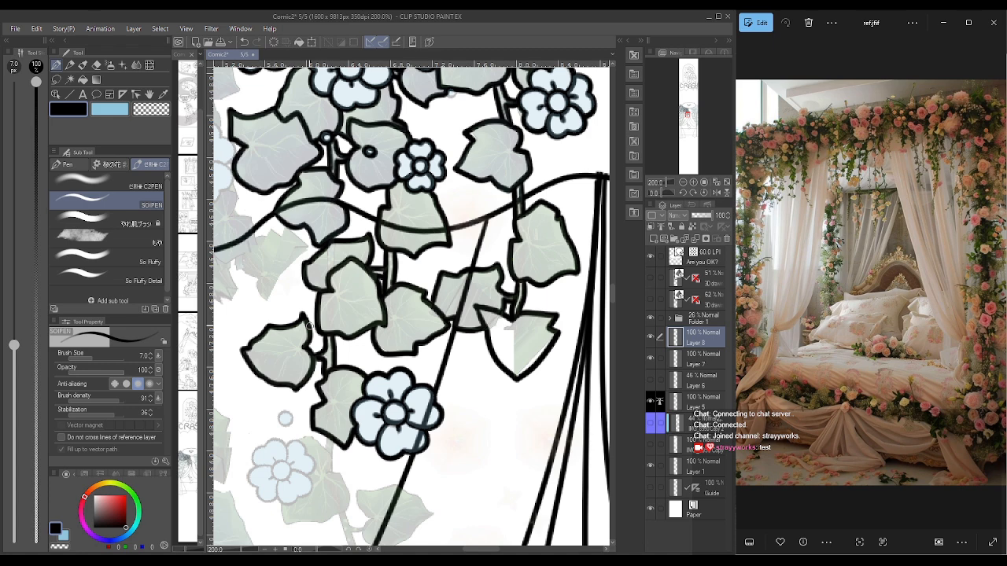
- Ink the stem continuing below the large flower and the leaf behind the smaller flower at its lower left
{"action": "scroll", "coordinate": [330, 307], "scroll_direction": "down", "scroll_amount": 5}
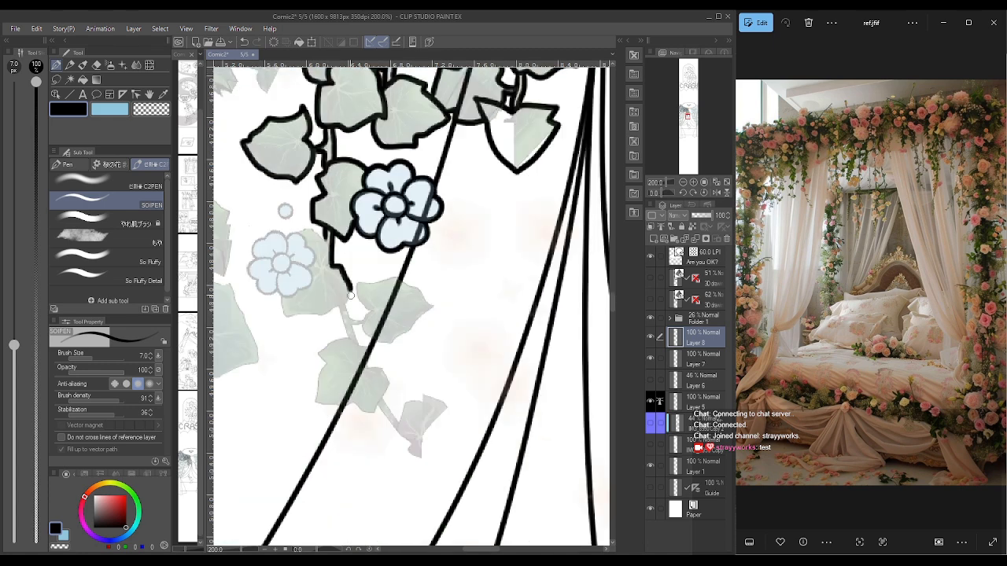
{"action": "left_click_drag", "start_coordinate": [350, 295], "coordinate": [327, 310]}
{"action": "left_click_drag", "start_coordinate": [328, 244], "coordinate": [298, 226]}
{"action": "left_click_drag", "start_coordinate": [280, 292], "coordinate": [285, 317]}
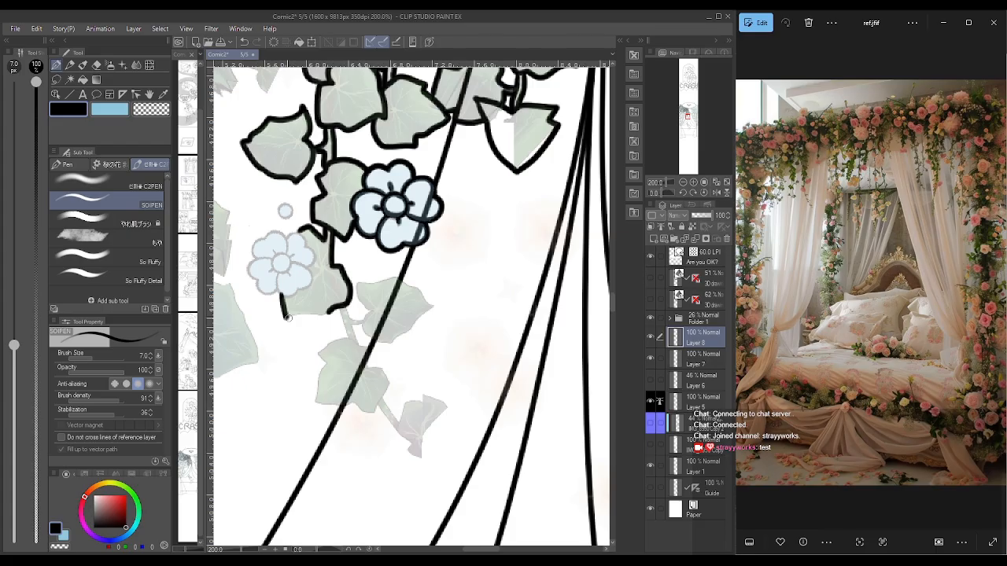
{"action": "left_click_drag", "start_coordinate": [287, 317], "coordinate": [347, 311]}
- Outline the smaller five-petal flower over the lower leaf and the round bud above it
{"action": "mouse_move", "coordinate": [298, 230]}
{"action": "left_mouse_down"}
{"action": "mouse_move", "coordinate": [280, 293]}
{"action": "mouse_move", "coordinate": [284, 272]}
{"action": "left_mouse_up"}
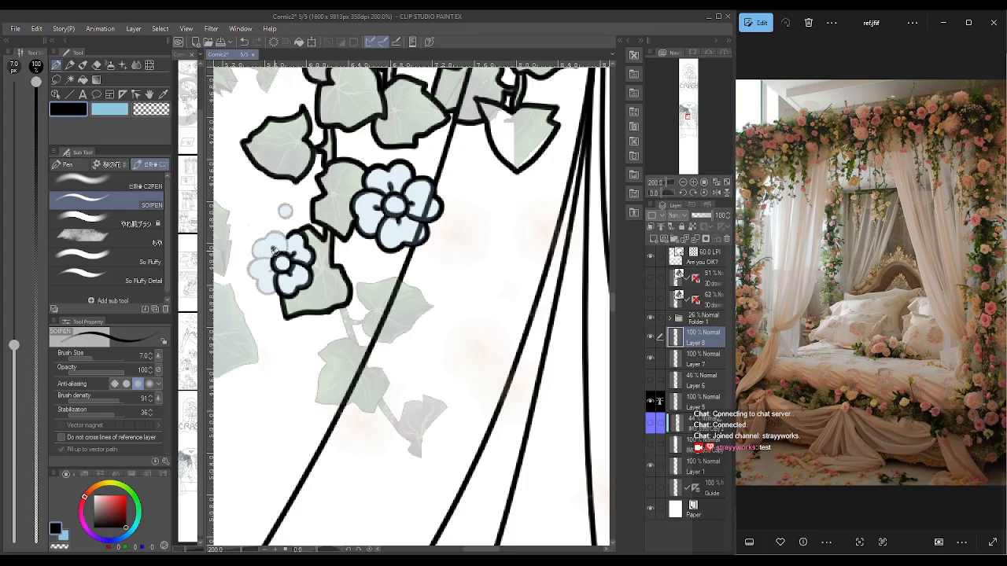
{"action": "left_click_drag", "start_coordinate": [268, 263], "coordinate": [267, 271]}
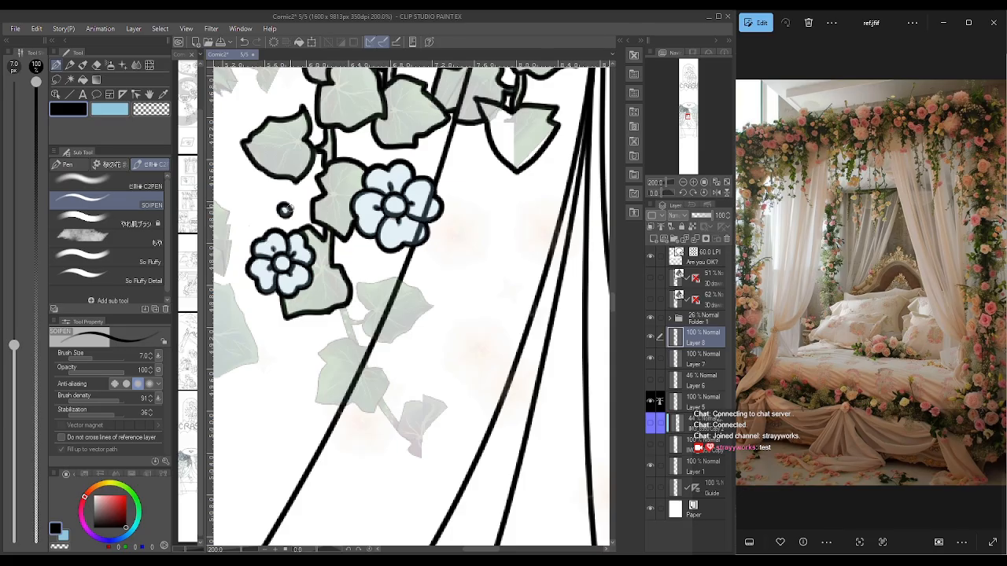
{"action": "left_click_drag", "start_coordinate": [290, 209], "coordinate": [284, 200]}
- Review the inked ivy and flowers against the whole canopy panel and locate the uninked flower cluster above the curtain edge
{"action": "left_click", "coordinate": [682, 183]}
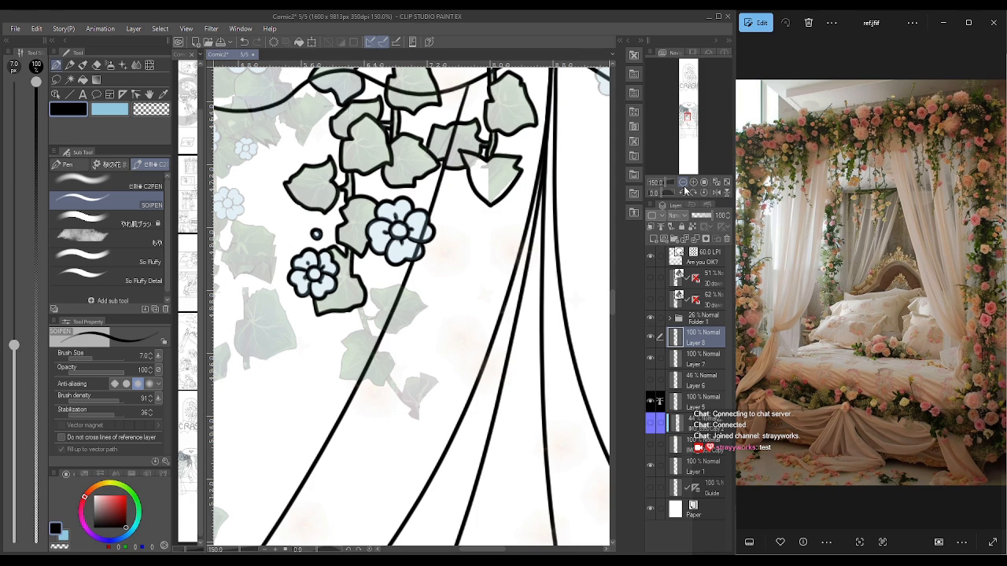
{"action": "left_click", "coordinate": [683, 186]}
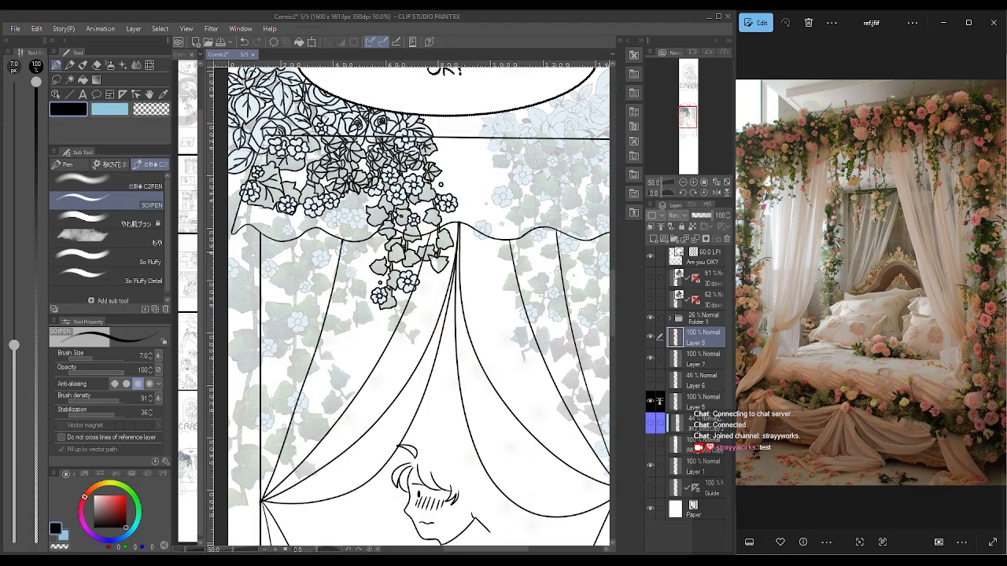
{"action": "left_click", "coordinate": [681, 124]}
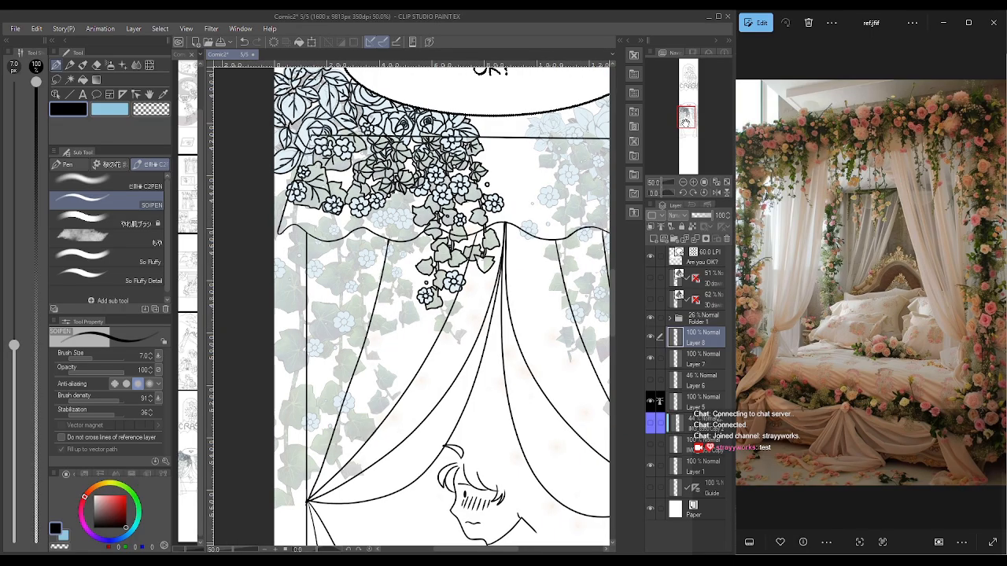
{"action": "left_click_drag", "start_coordinate": [685, 122], "coordinate": [687, 123]}
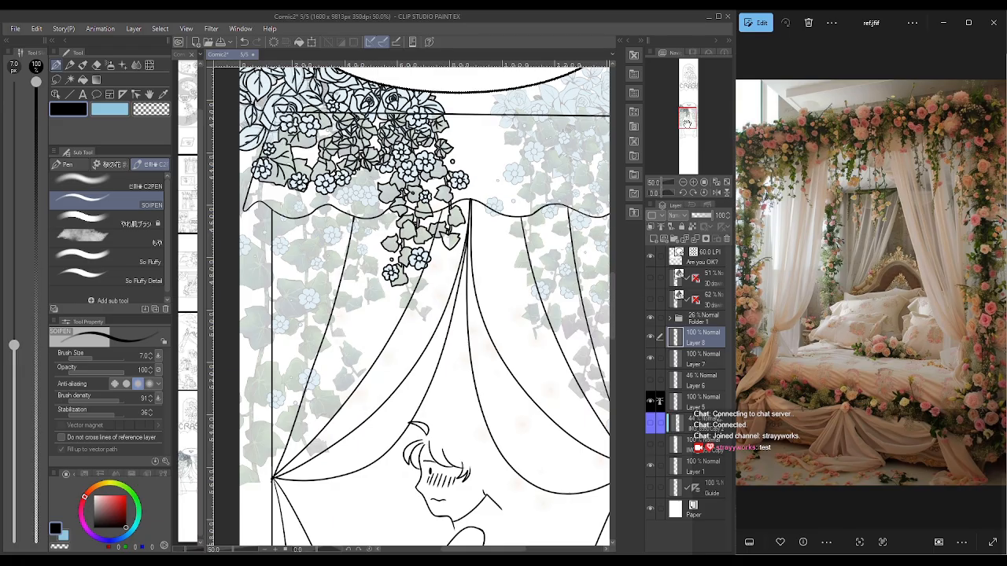
{"action": "scroll", "coordinate": [688, 116], "scroll_direction": "up", "scroll_amount": 2}
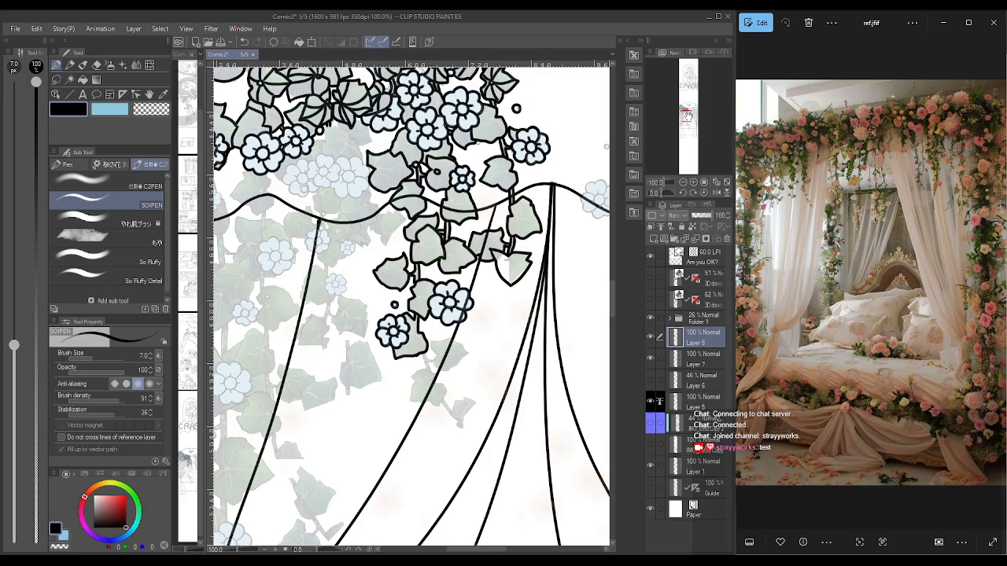
{"action": "left_click", "coordinate": [682, 183]}
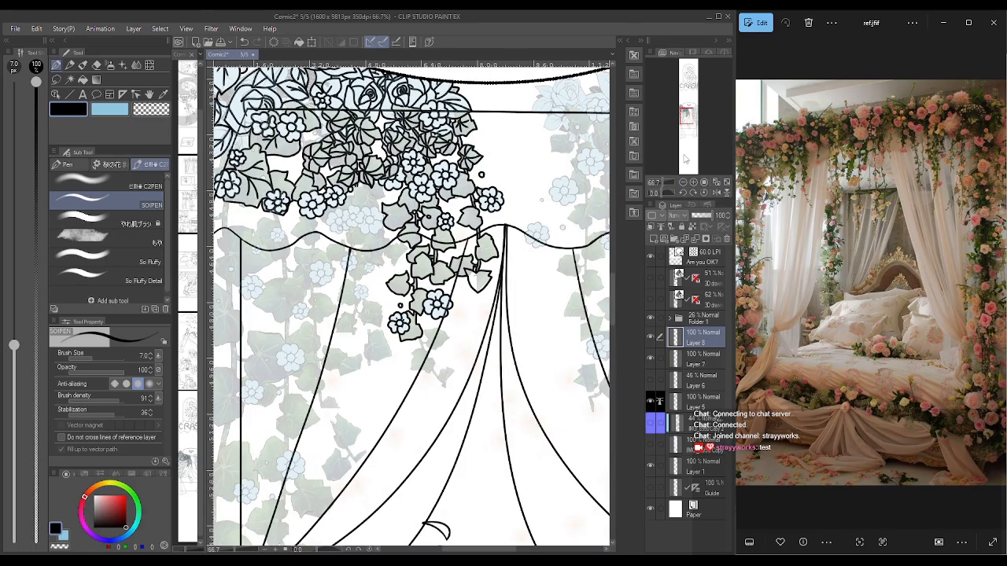
{"action": "left_click", "coordinate": [693, 183]}
{"action": "left_click", "coordinate": [693, 183]}
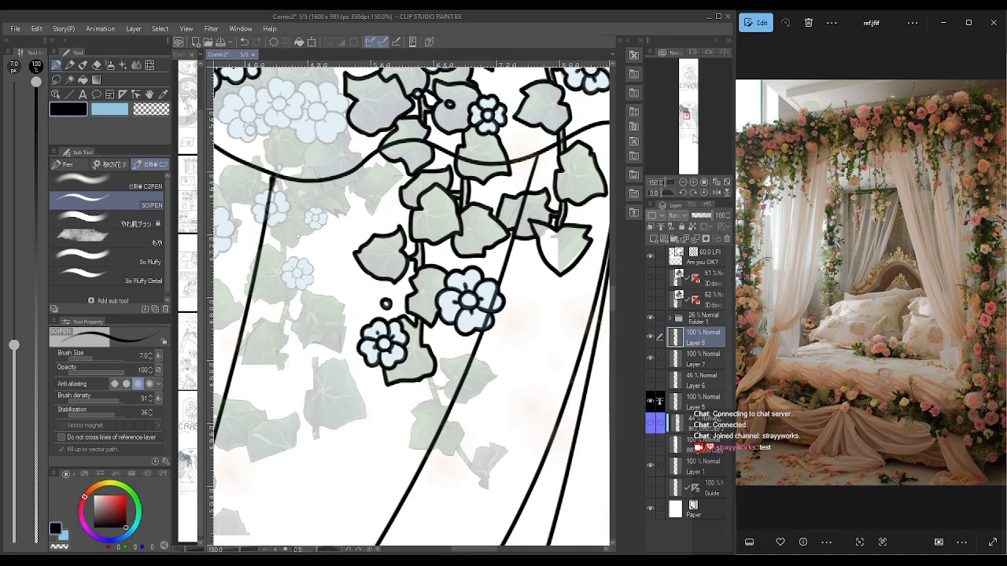
{"action": "left_click_drag", "start_coordinate": [687, 126], "coordinate": [683, 112]}
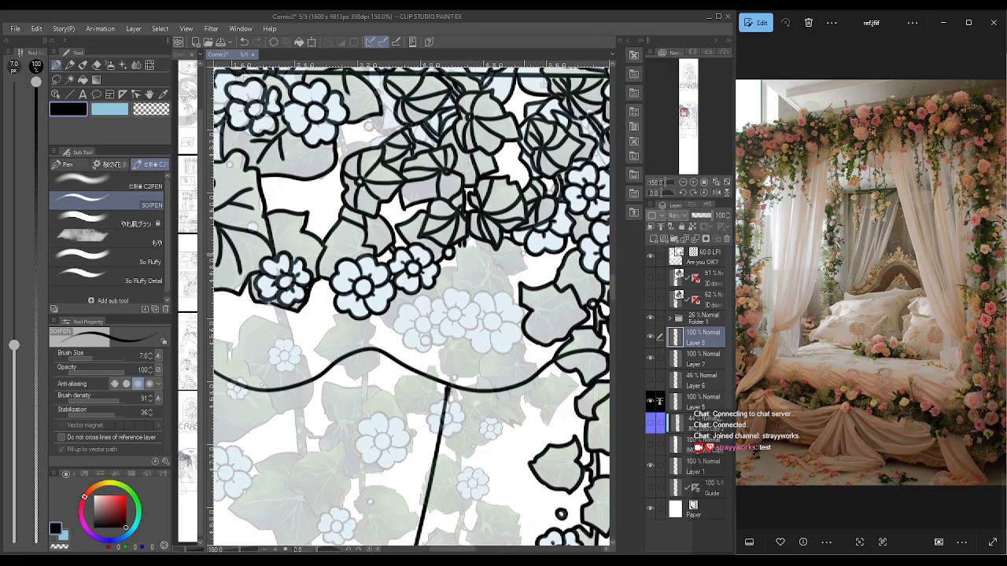
- Ink the leaf above the curtain's scalloped edge and the cluster of three five-petal flowers overlapping it
{"action": "mouse_move", "coordinate": [521, 247]}
{"action": "left_mouse_down"}
{"action": "mouse_move", "coordinate": [527, 265]}
{"action": "mouse_move", "coordinate": [507, 273]}
{"action": "left_mouse_up"}
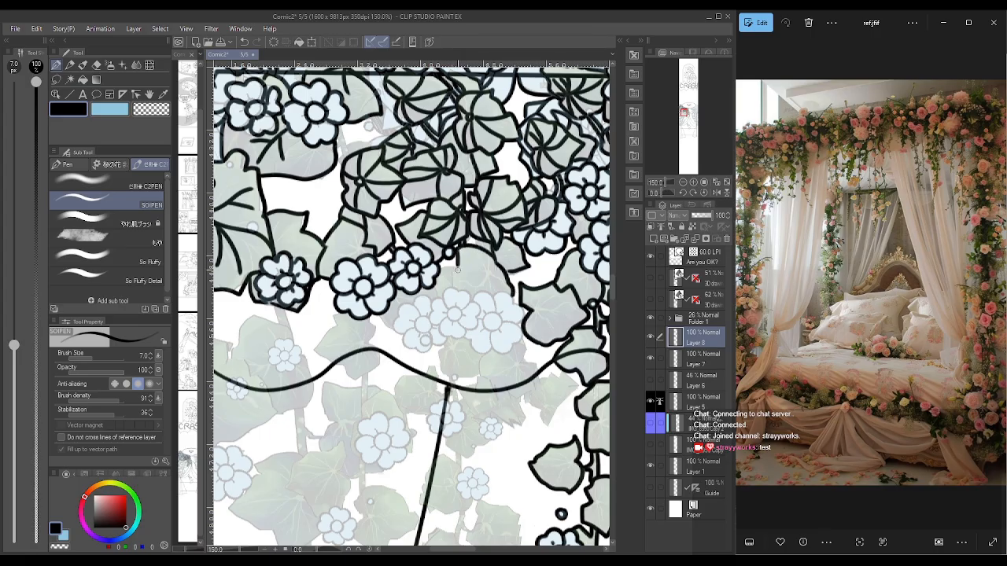
{"action": "left_click_drag", "start_coordinate": [454, 271], "coordinate": [454, 289]}
{"action": "mouse_move", "coordinate": [501, 315]}
{"action": "left_mouse_down"}
{"action": "mouse_move", "coordinate": [484, 325]}
{"action": "mouse_move", "coordinate": [503, 318]}
{"action": "mouse_move", "coordinate": [495, 312]}
{"action": "mouse_move", "coordinate": [502, 333]}
{"action": "mouse_move", "coordinate": [481, 329]}
{"action": "mouse_move", "coordinate": [483, 308]}
{"action": "mouse_move", "coordinate": [498, 307]}
{"action": "mouse_move", "coordinate": [491, 293]}
{"action": "mouse_move", "coordinate": [472, 300]}
{"action": "mouse_move", "coordinate": [520, 332]}
{"action": "mouse_move", "coordinate": [504, 353]}
{"action": "mouse_move", "coordinate": [492, 322]}
{"action": "mouse_move", "coordinate": [473, 346]}
{"action": "mouse_move", "coordinate": [462, 330]}
{"action": "left_mouse_up"}
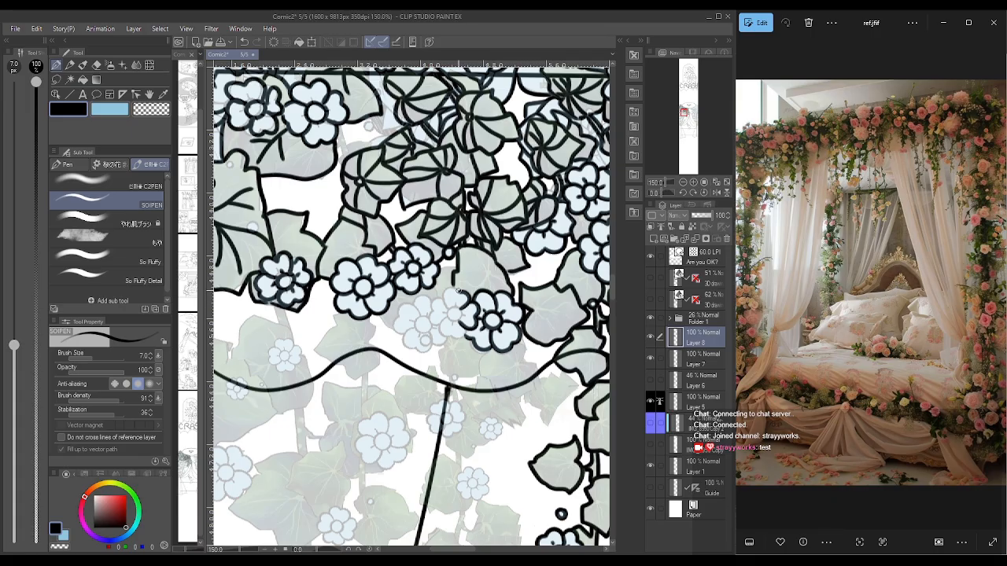
{"action": "mouse_move", "coordinate": [461, 291]}
{"action": "left_mouse_down"}
{"action": "mouse_move", "coordinate": [446, 288]}
{"action": "mouse_move", "coordinate": [461, 323]}
{"action": "mouse_move", "coordinate": [431, 305]}
{"action": "mouse_move", "coordinate": [442, 325]}
{"action": "left_mouse_up"}
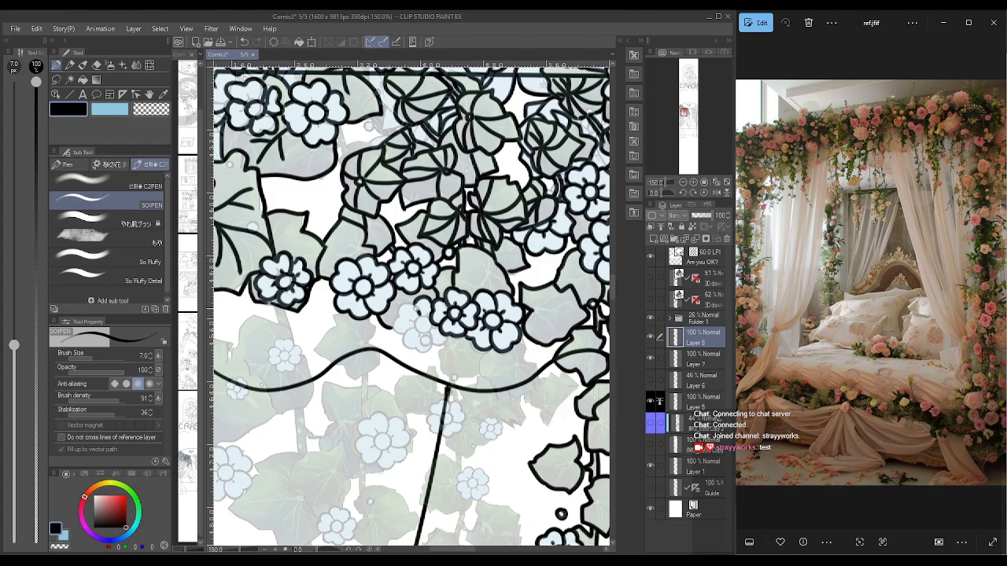
{"action": "mouse_move", "coordinate": [416, 309]}
{"action": "left_mouse_down"}
{"action": "mouse_move", "coordinate": [397, 330]}
{"action": "mouse_move", "coordinate": [430, 323]}
{"action": "left_mouse_up"}
{"action": "mouse_move", "coordinate": [428, 311]}
{"action": "left_mouse_down"}
{"action": "mouse_move", "coordinate": [416, 341]}
{"action": "mouse_move", "coordinate": [404, 335]}
{"action": "mouse_move", "coordinate": [413, 347]}
{"action": "mouse_move", "coordinate": [425, 347]}
{"action": "mouse_move", "coordinate": [428, 333]}
{"action": "mouse_move", "coordinate": [445, 341]}
{"action": "mouse_move", "coordinate": [451, 325]}
{"action": "left_mouse_up"}
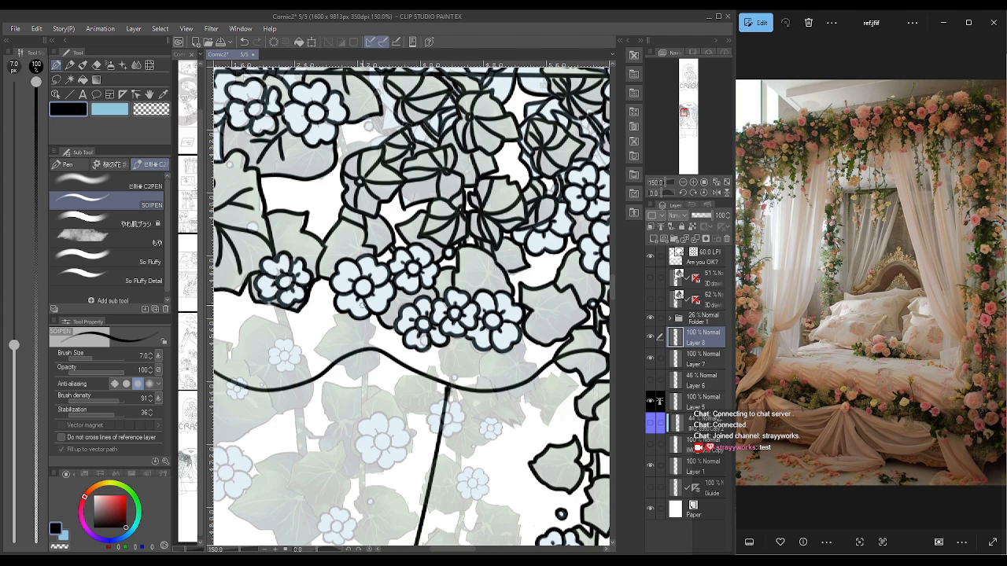
- Ink the folded leaf left of the three-flower cluster and the leaves hanging beneath it over the curtain edge
{"action": "mouse_move", "coordinate": [369, 316]}
{"action": "left_mouse_down"}
{"action": "mouse_move", "coordinate": [376, 332]}
{"action": "mouse_move", "coordinate": [367, 340]}
{"action": "mouse_move", "coordinate": [335, 321]}
{"action": "mouse_move", "coordinate": [314, 351]}
{"action": "mouse_move", "coordinate": [341, 365]}
{"action": "mouse_move", "coordinate": [381, 363]}
{"action": "mouse_move", "coordinate": [371, 332]}
{"action": "left_mouse_up"}
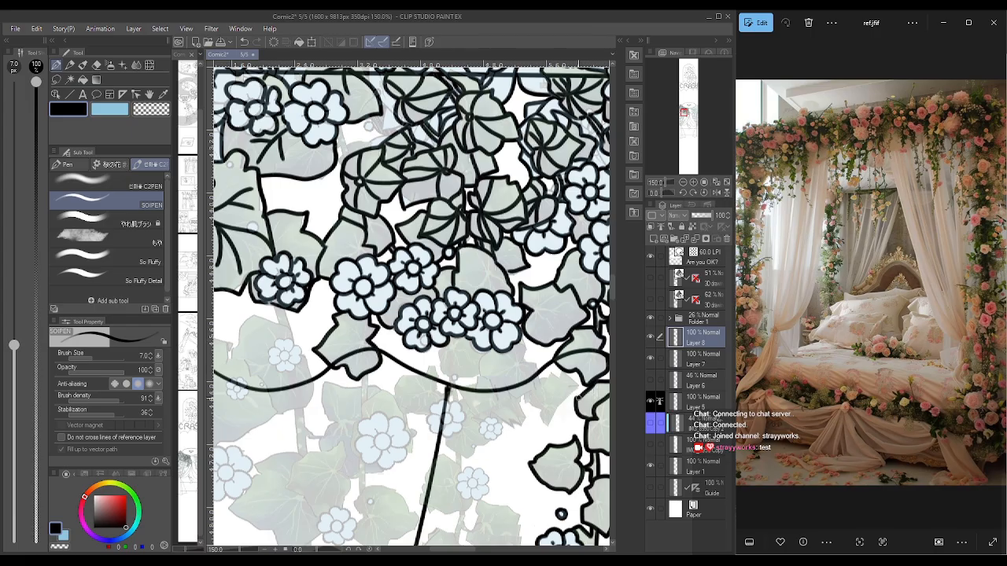
{"action": "left_click_drag", "start_coordinate": [446, 344], "coordinate": [442, 374]}
{"action": "mouse_move", "coordinate": [458, 374]}
{"action": "left_mouse_down"}
{"action": "mouse_move", "coordinate": [538, 367]}
{"action": "mouse_move", "coordinate": [516, 398]}
{"action": "left_mouse_up"}
{"action": "mouse_move", "coordinate": [491, 349]}
{"action": "left_mouse_down"}
{"action": "mouse_move", "coordinate": [480, 373]}
{"action": "mouse_move", "coordinate": [498, 395]}
{"action": "mouse_move", "coordinate": [530, 393]}
{"action": "left_mouse_up"}
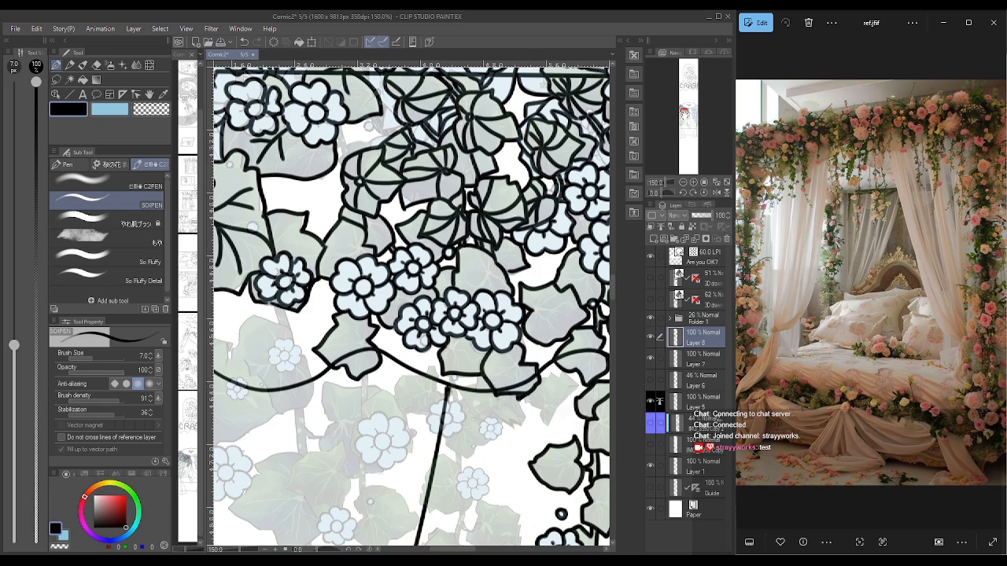
- Ink the short stems and the ivy leaves hanging just below the curtain's scalloped edge, beneath the three-flower cluster
{"action": "left_click_drag", "start_coordinate": [684, 115], "coordinate": [684, 117]}
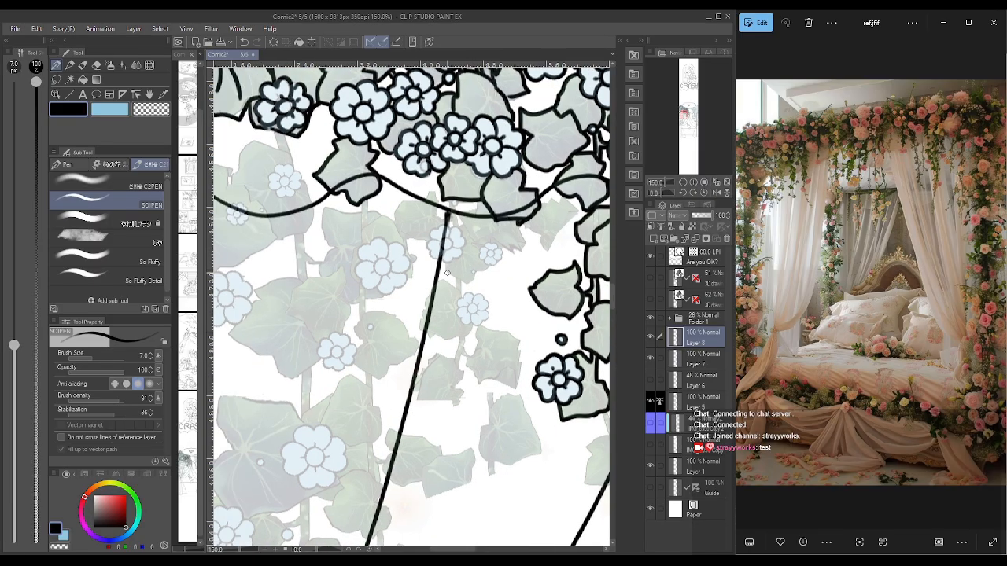
{"action": "mouse_move", "coordinate": [446, 266]}
{"action": "left_mouse_down"}
{"action": "mouse_move", "coordinate": [450, 276]}
{"action": "mouse_move", "coordinate": [484, 268]}
{"action": "left_mouse_up"}
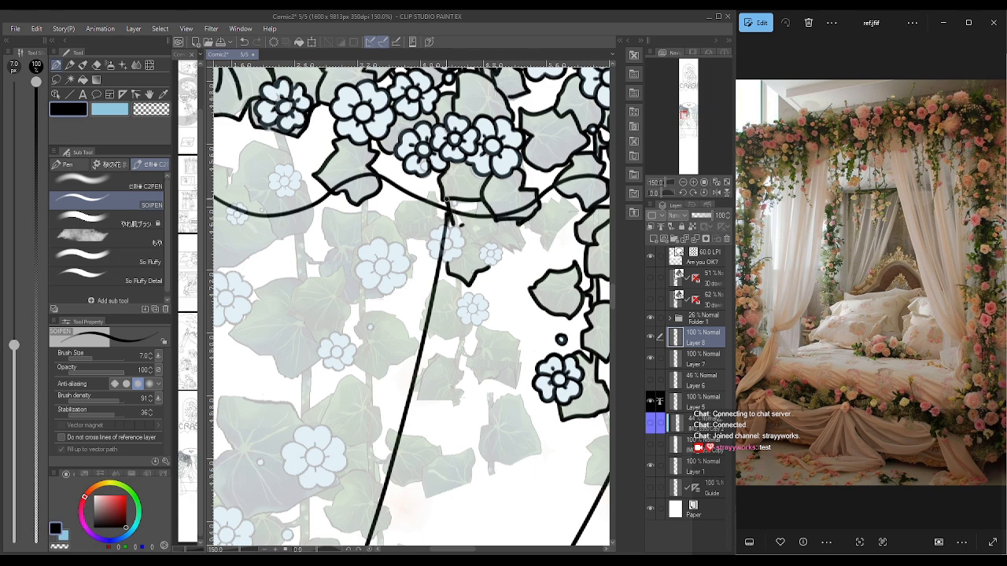
{"action": "left_click_drag", "start_coordinate": [446, 197], "coordinate": [460, 227]}
{"action": "key", "text": "ctrl+z"}
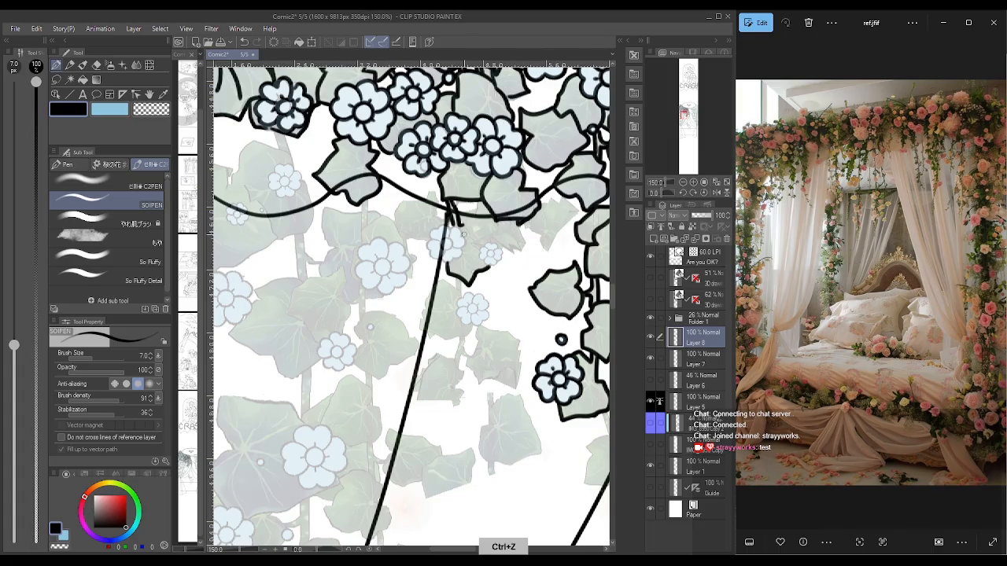
{"action": "mouse_move", "coordinate": [450, 196]}
{"action": "left_mouse_down"}
{"action": "mouse_move", "coordinate": [463, 226]}
{"action": "mouse_move", "coordinate": [470, 211]}
{"action": "mouse_move", "coordinate": [481, 246]}
{"action": "left_mouse_up"}
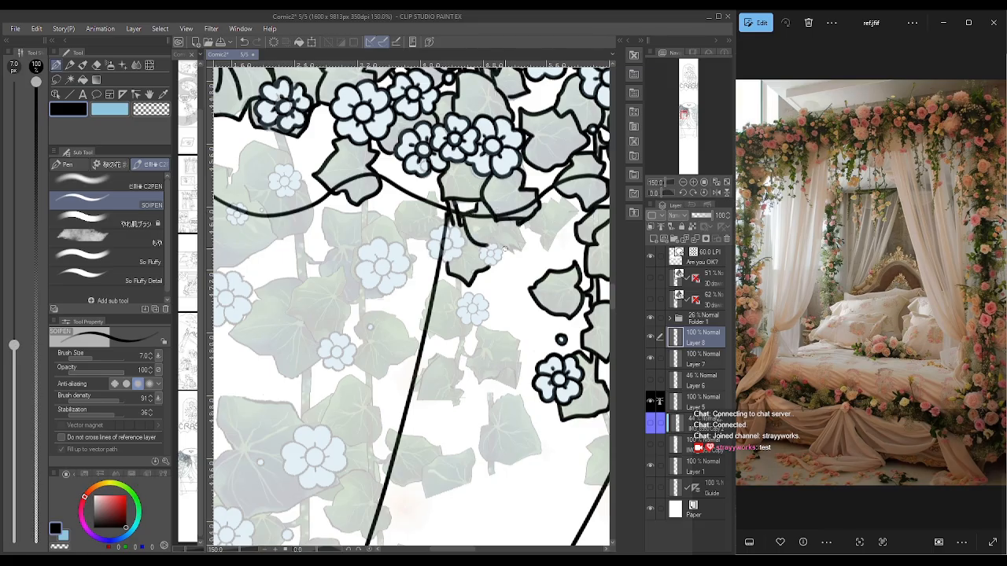
- Ink the tiny flower at the tip of the hanging leaves and the larger flower over the curtain fold beside them
{"action": "mouse_move", "coordinate": [505, 249]}
{"action": "left_mouse_down"}
{"action": "mouse_move", "coordinate": [514, 224]}
{"action": "mouse_move", "coordinate": [489, 254]}
{"action": "mouse_move", "coordinate": [499, 258]}
{"action": "mouse_move", "coordinate": [490, 264]}
{"action": "mouse_move", "coordinate": [479, 249]}
{"action": "left_mouse_up"}
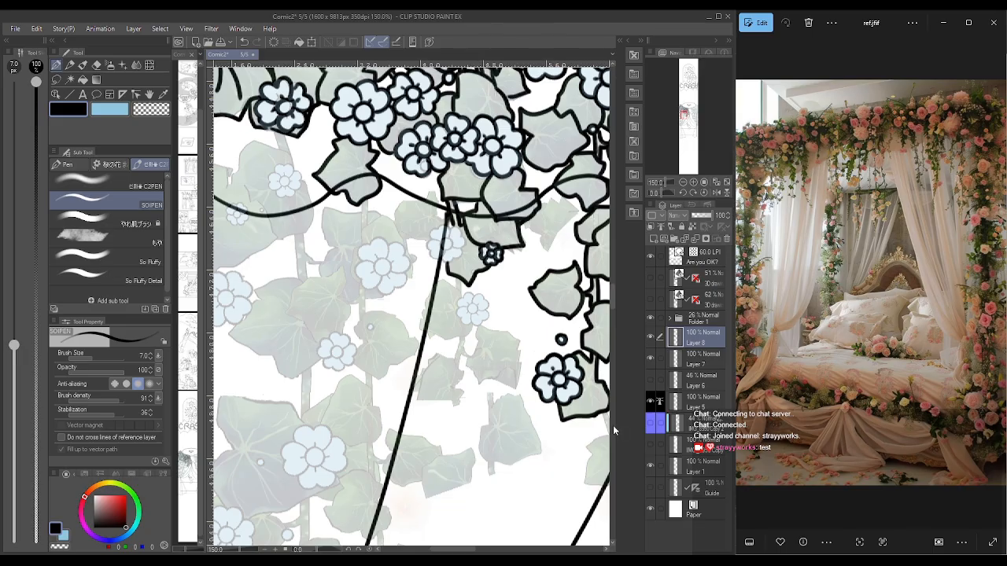
{"action": "mouse_move", "coordinate": [448, 239]}
{"action": "left_mouse_down"}
{"action": "mouse_move", "coordinate": [446, 248]}
{"action": "mouse_move", "coordinate": [449, 240]}
{"action": "left_mouse_up"}
{"action": "mouse_move", "coordinate": [453, 239]}
{"action": "left_mouse_down"}
{"action": "mouse_move", "coordinate": [453, 229]}
{"action": "mouse_move", "coordinate": [435, 230]}
{"action": "mouse_move", "coordinate": [427, 247]}
{"action": "mouse_move", "coordinate": [452, 261]}
{"action": "mouse_move", "coordinate": [456, 243]}
{"action": "left_mouse_up"}
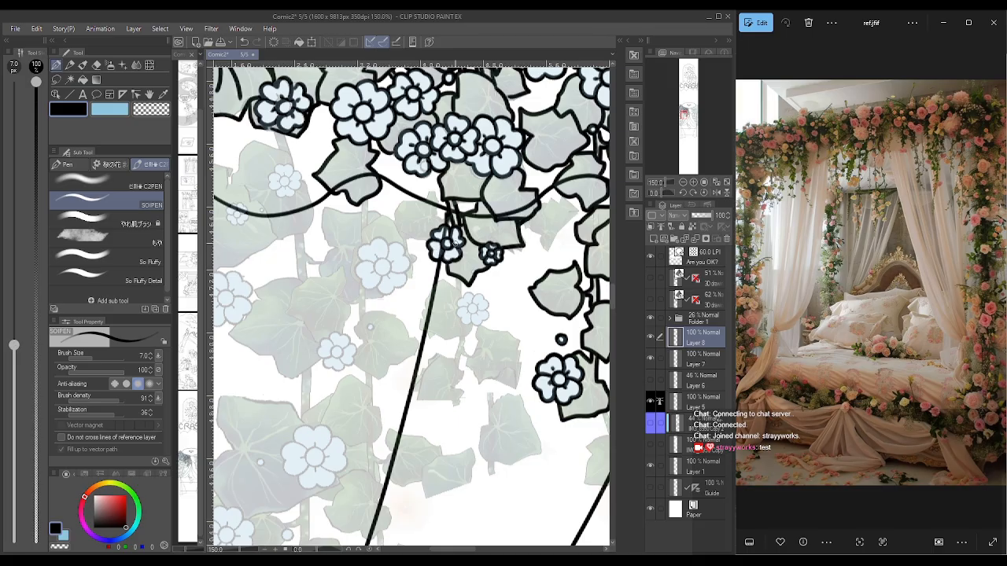
- Ink the partly cropped ivy leaves at the panel's left border, beside the slanted end of the curtain valance
{"action": "left_click", "coordinate": [683, 182]}
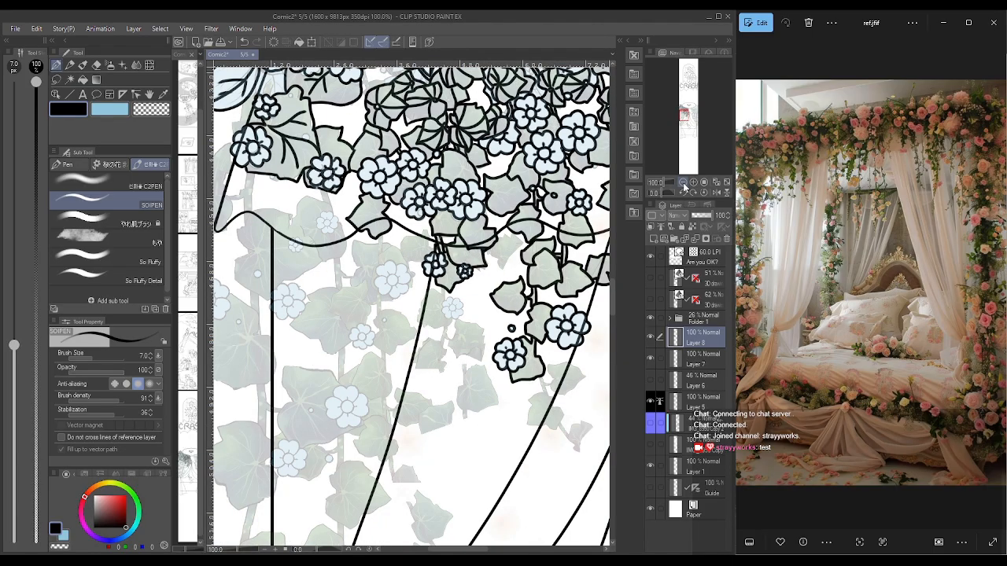
{"action": "left_click", "coordinate": [682, 183]}
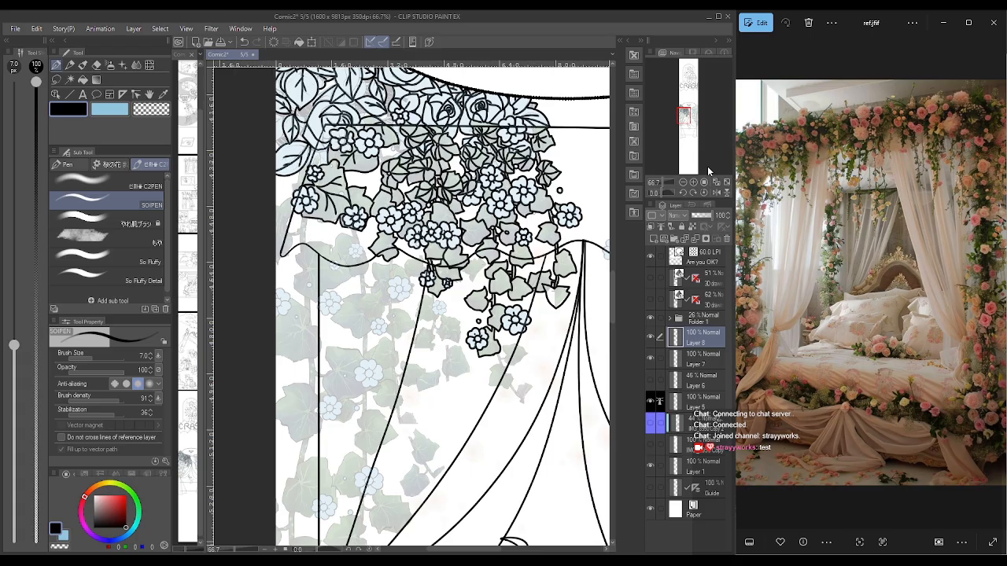
{"action": "left_click", "coordinate": [693, 182]}
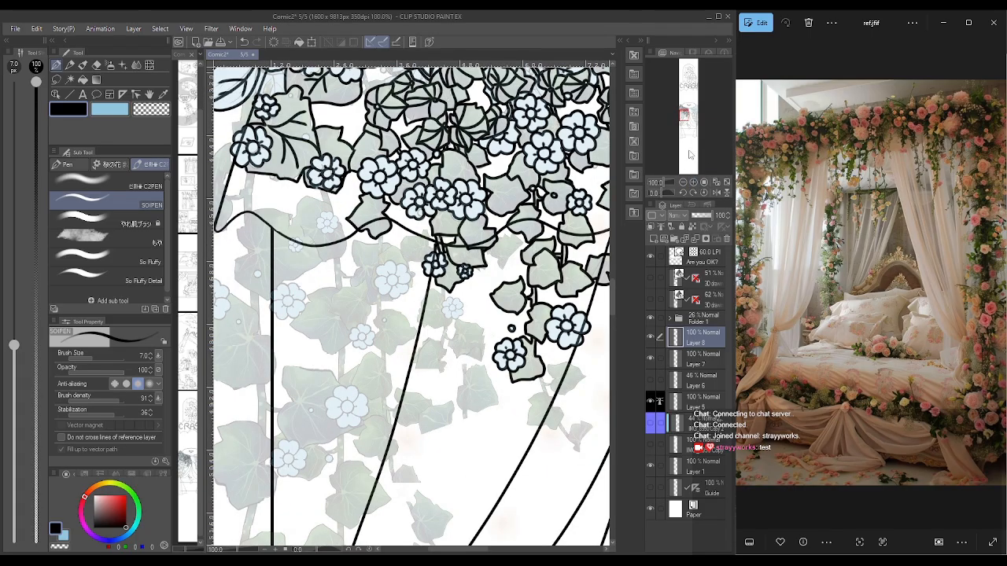
{"action": "left_click", "coordinate": [679, 117]}
{"action": "left_click_drag", "start_coordinate": [679, 117], "coordinate": [681, 112]}
{"action": "left_click", "coordinate": [693, 182]}
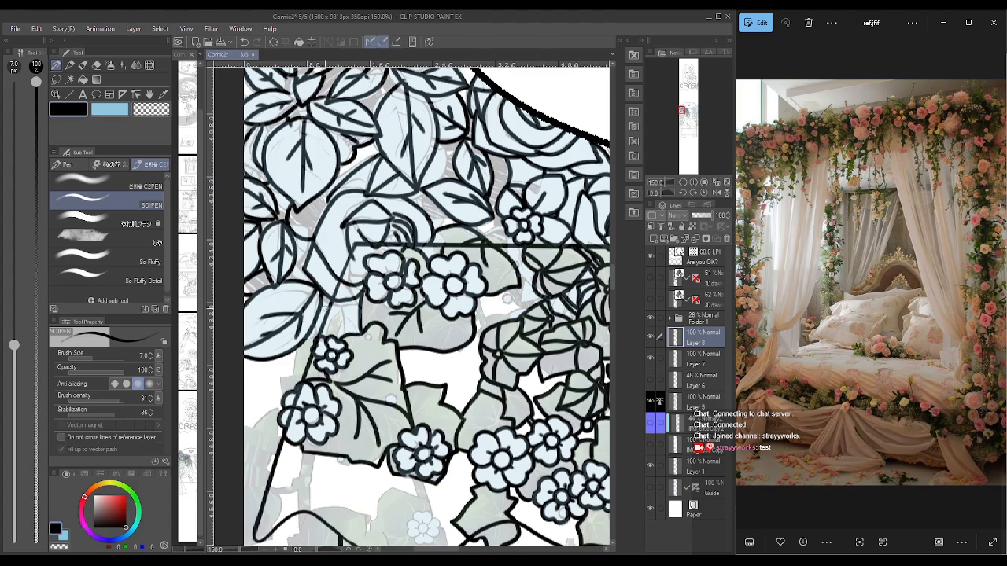
{"action": "mouse_move", "coordinate": [302, 380]}
{"action": "left_mouse_down"}
{"action": "mouse_move", "coordinate": [299, 342]}
{"action": "mouse_move", "coordinate": [308, 333]}
{"action": "left_mouse_up"}
{"action": "left_click_drag", "start_coordinate": [301, 376], "coordinate": [282, 393]}
{"action": "left_click_drag", "start_coordinate": [688, 117], "coordinate": [681, 113]}
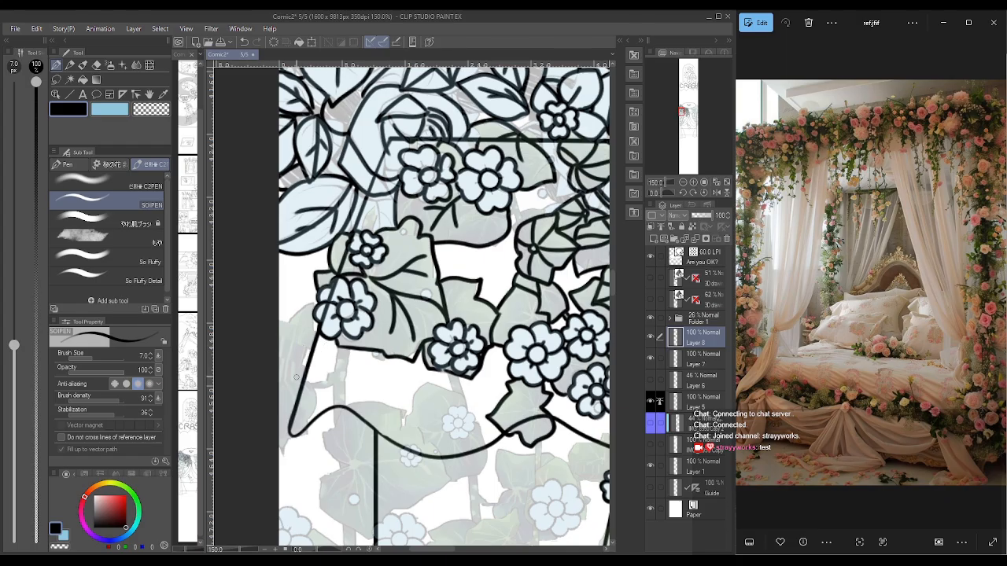
{"action": "mouse_move", "coordinate": [297, 378]}
{"action": "left_mouse_down"}
{"action": "mouse_move", "coordinate": [304, 297]}
{"action": "mouse_move", "coordinate": [275, 314]}
{"action": "left_mouse_up"}
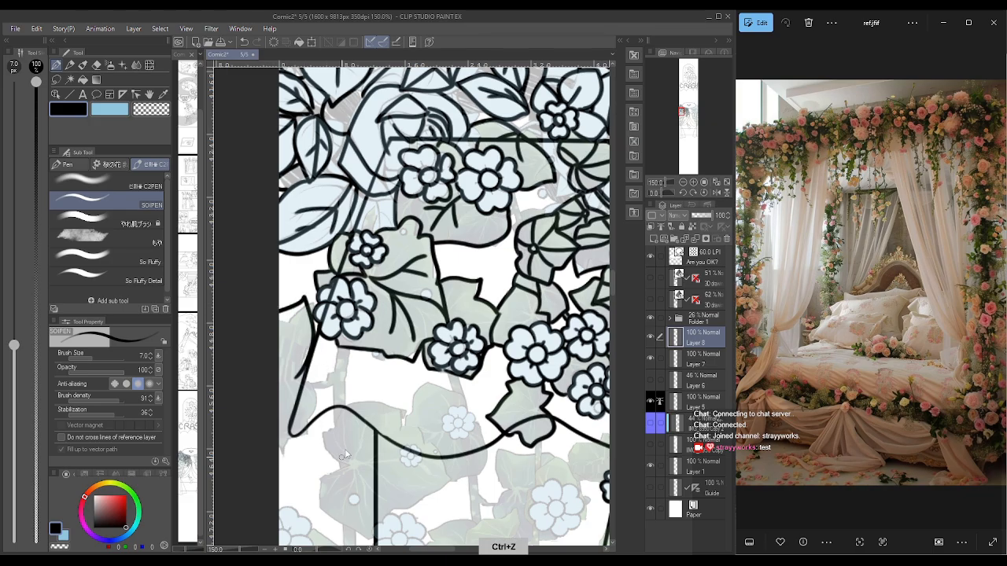
{"action": "key", "text": "ctrl+z"}
{"action": "mouse_move", "coordinate": [316, 392]}
{"action": "left_mouse_down"}
{"action": "mouse_move", "coordinate": [311, 418]}
{"action": "mouse_move", "coordinate": [275, 456]}
{"action": "left_mouse_up"}
{"action": "mouse_move", "coordinate": [303, 373]}
{"action": "left_mouse_down"}
{"action": "mouse_move", "coordinate": [311, 326]}
{"action": "mouse_move", "coordinate": [276, 297]}
{"action": "left_mouse_up"}
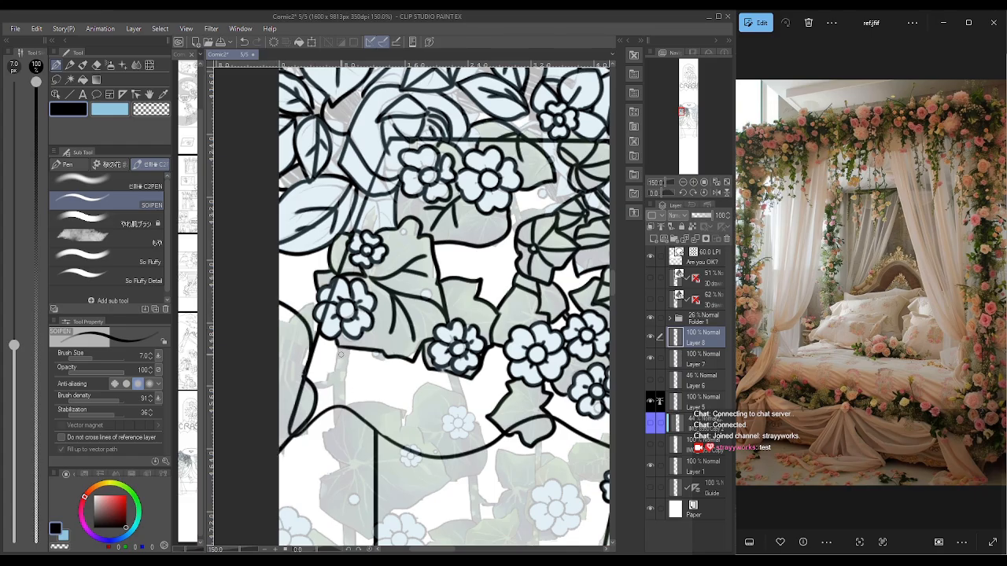
- Ink the branching vine stem hanging beneath the large veined leaf near the left border and save the comic
{"action": "mouse_move", "coordinate": [341, 346]}
{"action": "left_mouse_down"}
{"action": "mouse_move", "coordinate": [333, 366]}
{"action": "mouse_move", "coordinate": [308, 381]}
{"action": "mouse_move", "coordinate": [332, 384]}
{"action": "mouse_move", "coordinate": [336, 426]}
{"action": "left_mouse_up"}
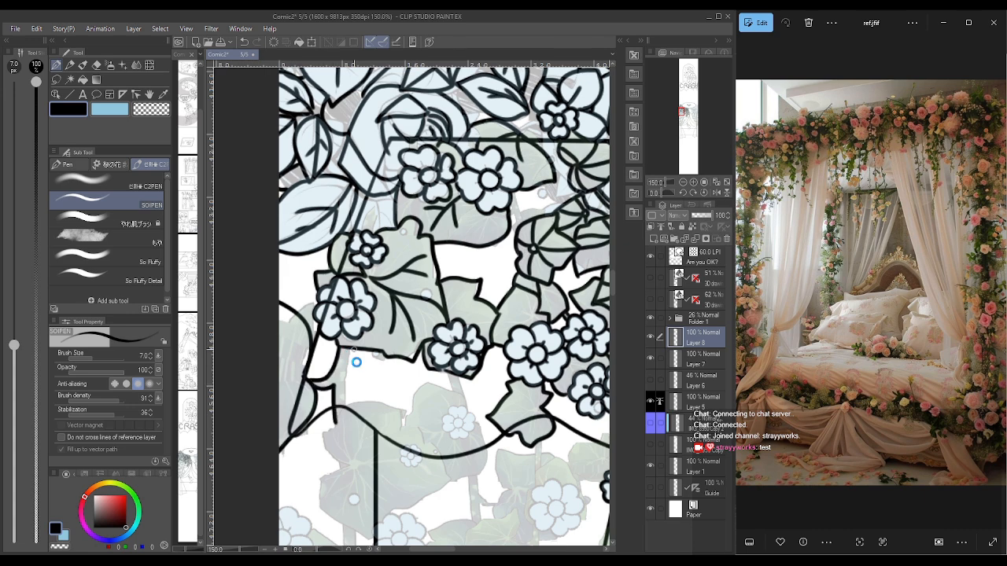
{"action": "left_click_drag", "start_coordinate": [353, 348], "coordinate": [344, 395]}
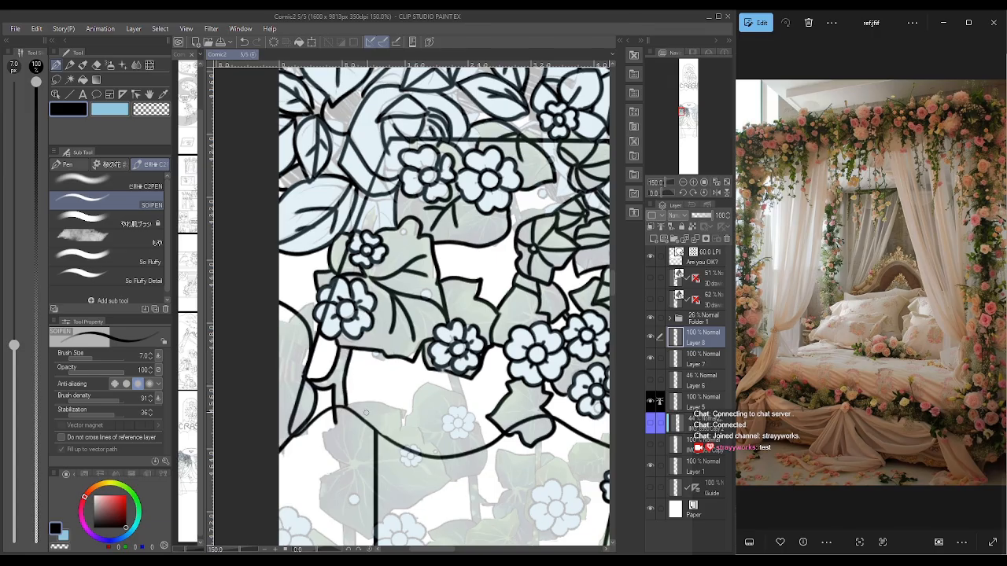
{"action": "key", "text": "ctrl+s"}
- Outline the large ivy leaf hanging from that stem across the curtain's scalloped edge and bed post line
{"action": "mouse_move", "coordinate": [338, 426]}
{"action": "left_mouse_down"}
{"action": "mouse_move", "coordinate": [336, 410]}
{"action": "mouse_move", "coordinate": [409, 408]}
{"action": "mouse_move", "coordinate": [401, 429]}
{"action": "left_mouse_up"}
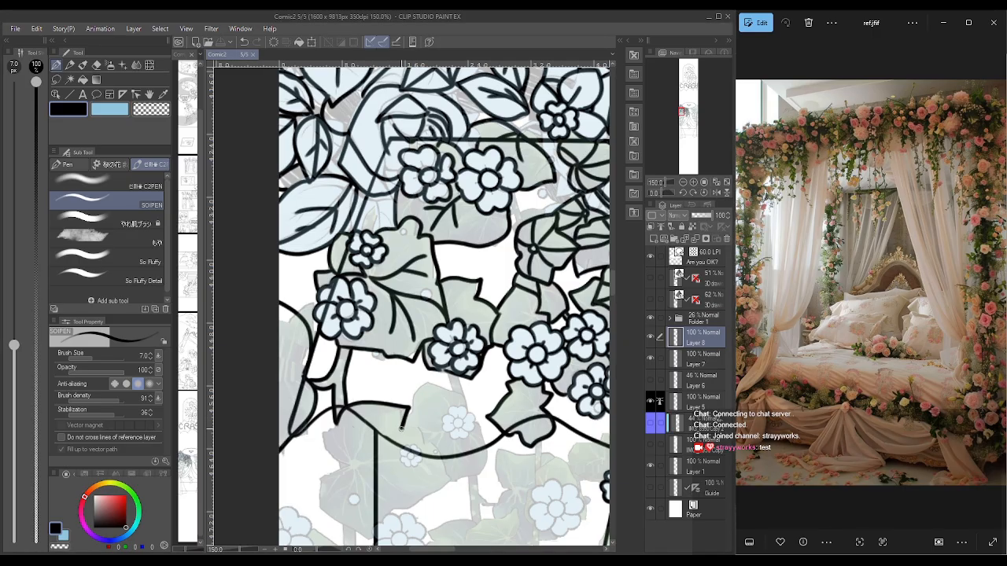
{"action": "mouse_move", "coordinate": [340, 424]}
{"action": "left_mouse_down"}
{"action": "mouse_move", "coordinate": [337, 461]}
{"action": "mouse_move", "coordinate": [346, 463]}
{"action": "mouse_move", "coordinate": [326, 474]}
{"action": "mouse_move", "coordinate": [317, 508]}
{"action": "left_mouse_up"}
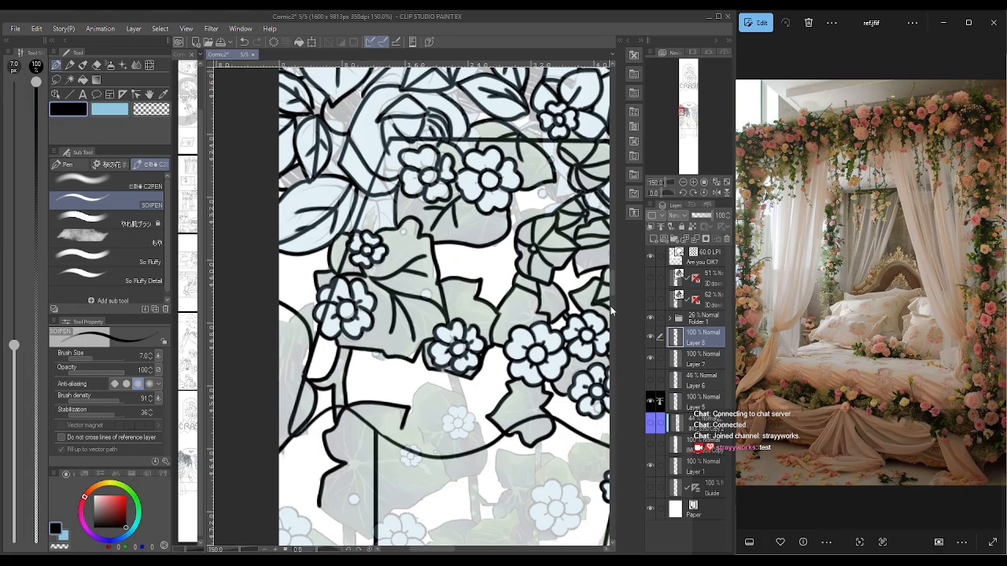
{"action": "left_click", "coordinate": [682, 114]}
{"action": "left_click", "coordinate": [682, 114]}
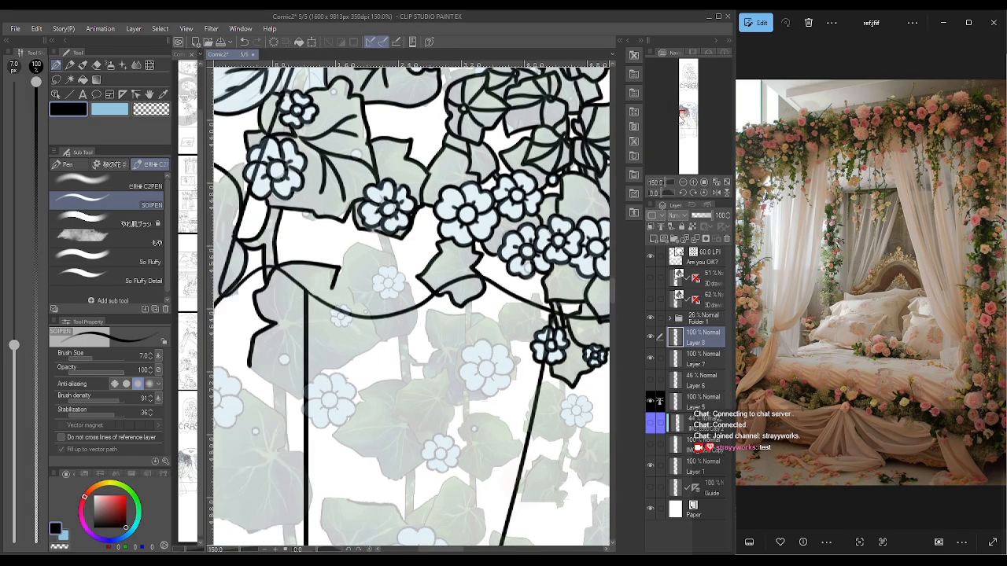
{"action": "mouse_move", "coordinate": [248, 364]}
{"action": "left_mouse_down"}
{"action": "mouse_move", "coordinate": [305, 394]}
{"action": "mouse_move", "coordinate": [380, 343]}
{"action": "mouse_move", "coordinate": [350, 288]}
{"action": "mouse_move", "coordinate": [331, 288]}
{"action": "left_mouse_up"}
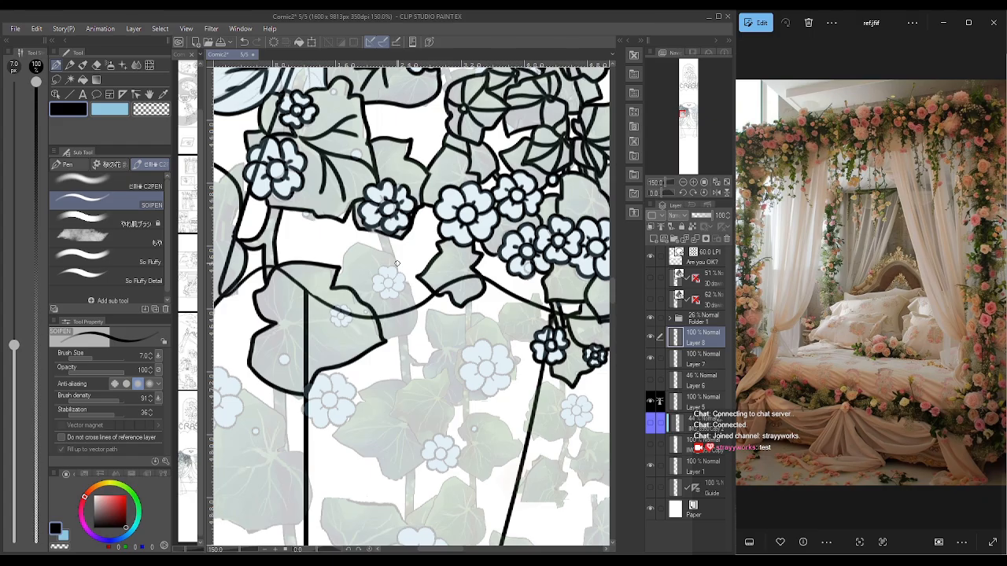
- Ink the smaller leaf overlapping the large one, its five-petal flower, and the vine stem running above and below it
{"action": "left_click_drag", "start_coordinate": [398, 263], "coordinate": [338, 273]}
{"action": "mouse_move", "coordinate": [376, 231]}
{"action": "left_mouse_down"}
{"action": "mouse_move", "coordinate": [417, 315]}
{"action": "mouse_move", "coordinate": [384, 340]}
{"action": "left_mouse_up"}
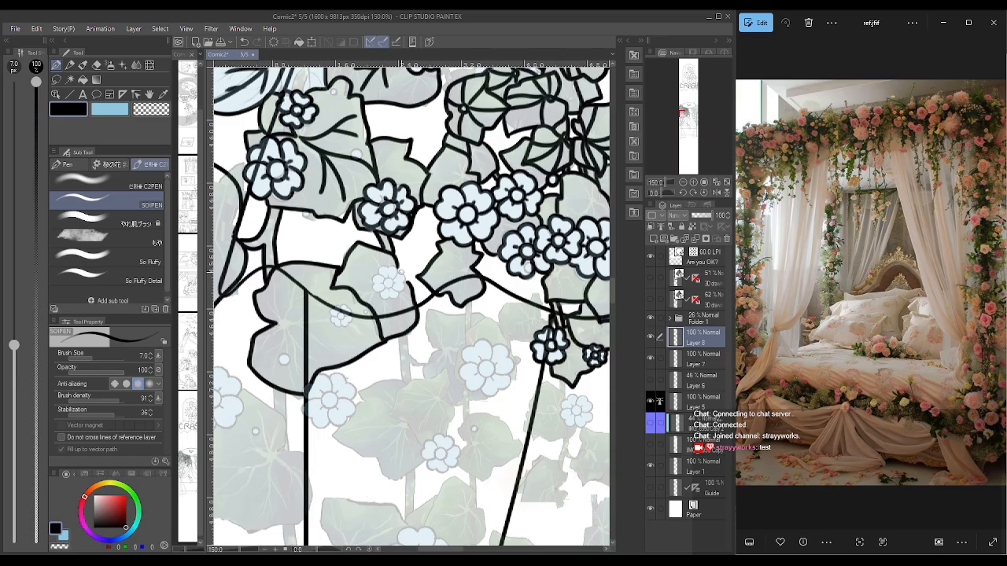
{"action": "mouse_move", "coordinate": [399, 273]}
{"action": "left_mouse_down"}
{"action": "mouse_move", "coordinate": [384, 298]}
{"action": "mouse_move", "coordinate": [399, 298]}
{"action": "mouse_move", "coordinate": [389, 287]}
{"action": "mouse_move", "coordinate": [394, 266]}
{"action": "mouse_move", "coordinate": [376, 279]}
{"action": "mouse_move", "coordinate": [381, 293]}
{"action": "left_mouse_up"}
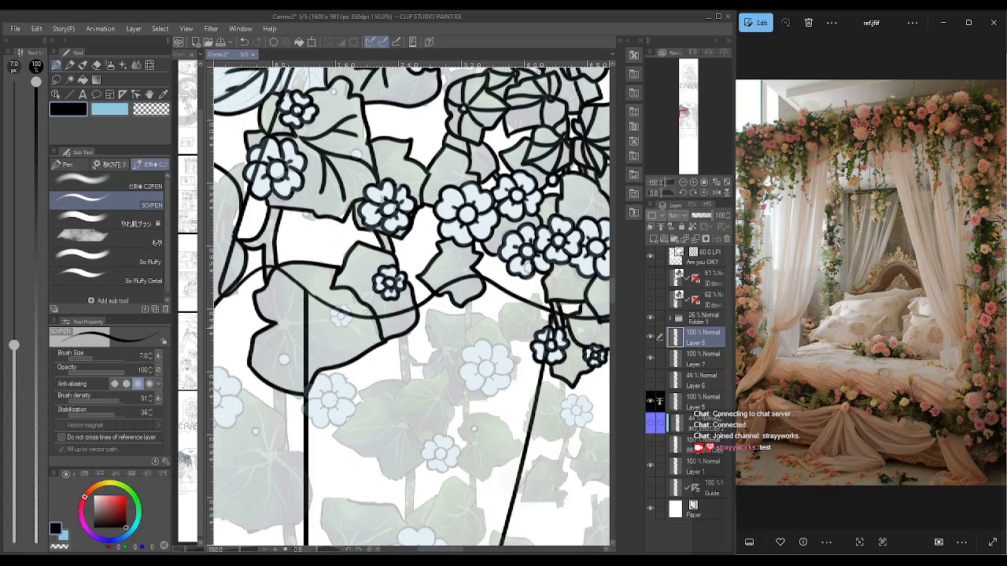
{"action": "left_click_drag", "start_coordinate": [400, 336], "coordinate": [402, 381]}
{"action": "left_click_drag", "start_coordinate": [408, 337], "coordinate": [411, 383]}
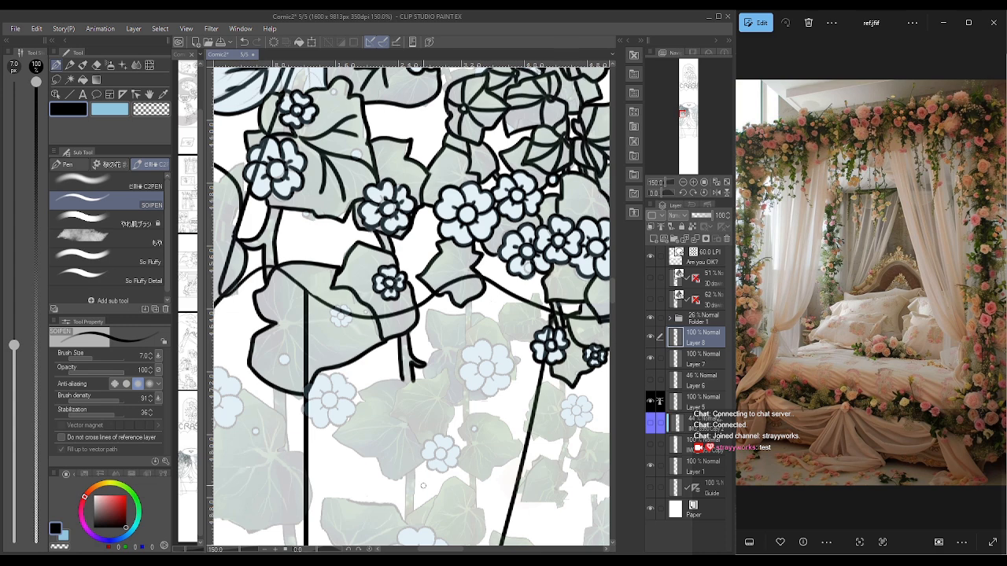
- Ink the round bud and the tiny flower on the large leaf over the bed post line
{"action": "left_click", "coordinate": [682, 183]}
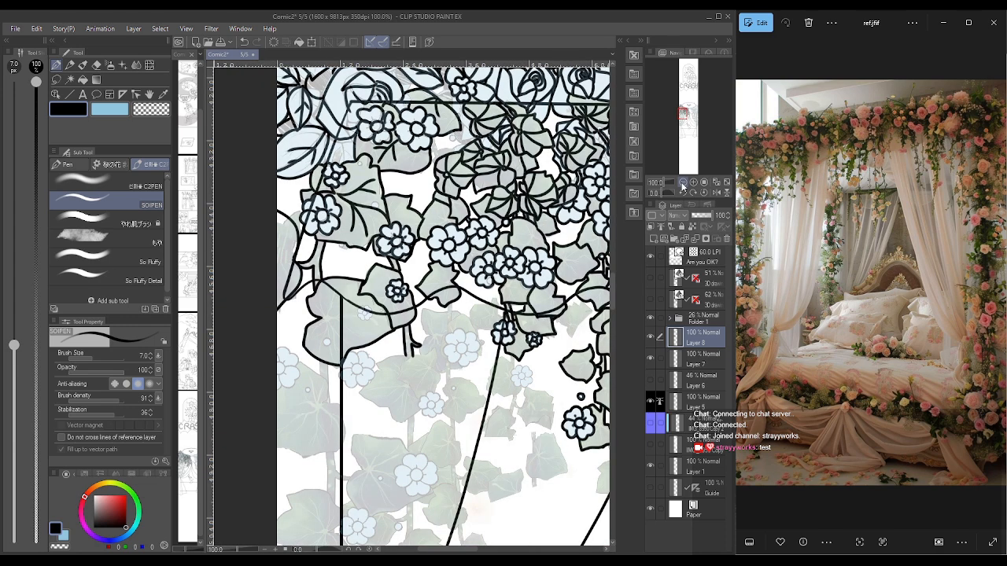
{"action": "left_click", "coordinate": [683, 183]}
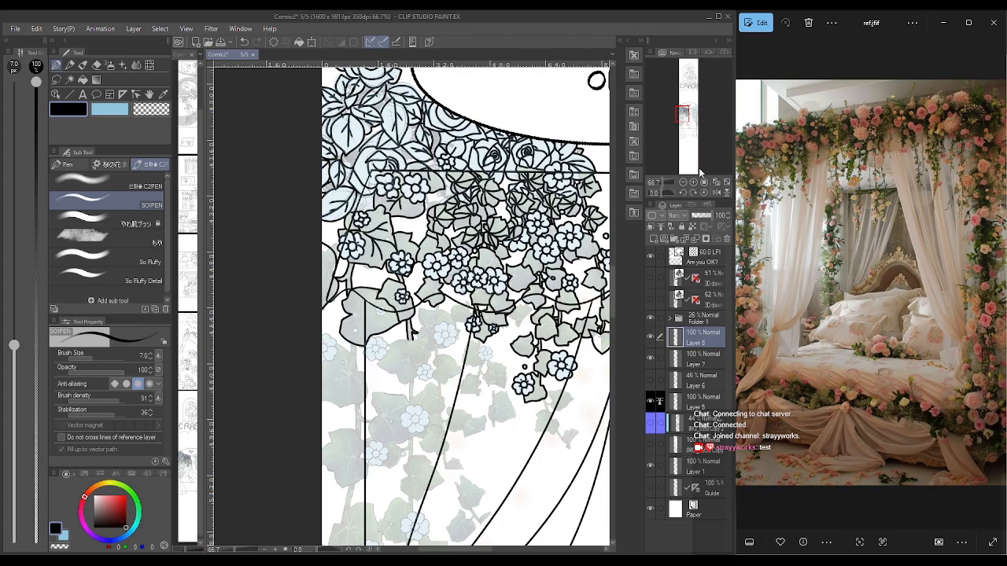
{"action": "left_click", "coordinate": [693, 182]}
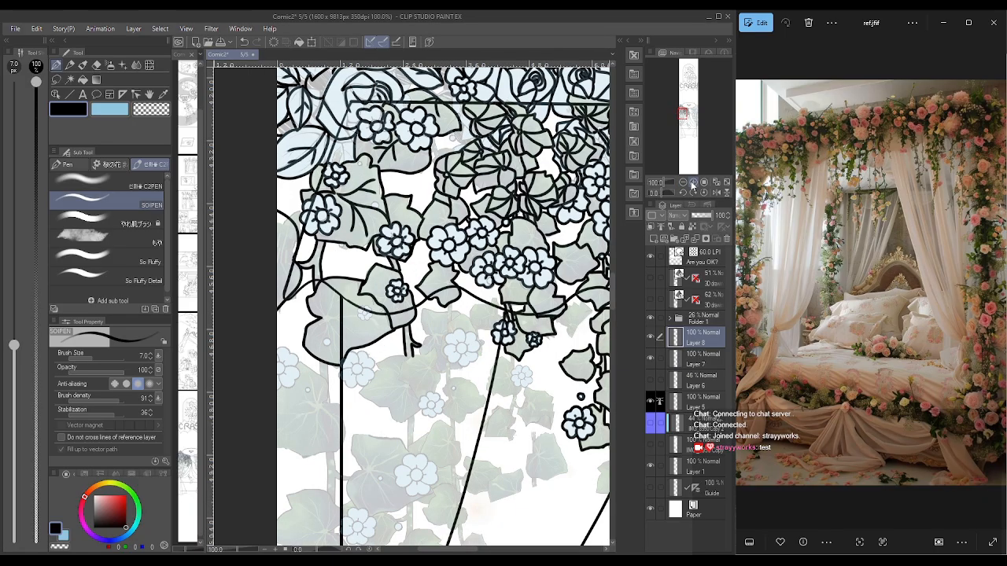
{"action": "left_click", "coordinate": [692, 182]}
{"action": "left_click_drag", "start_coordinate": [682, 113], "coordinate": [681, 115]}
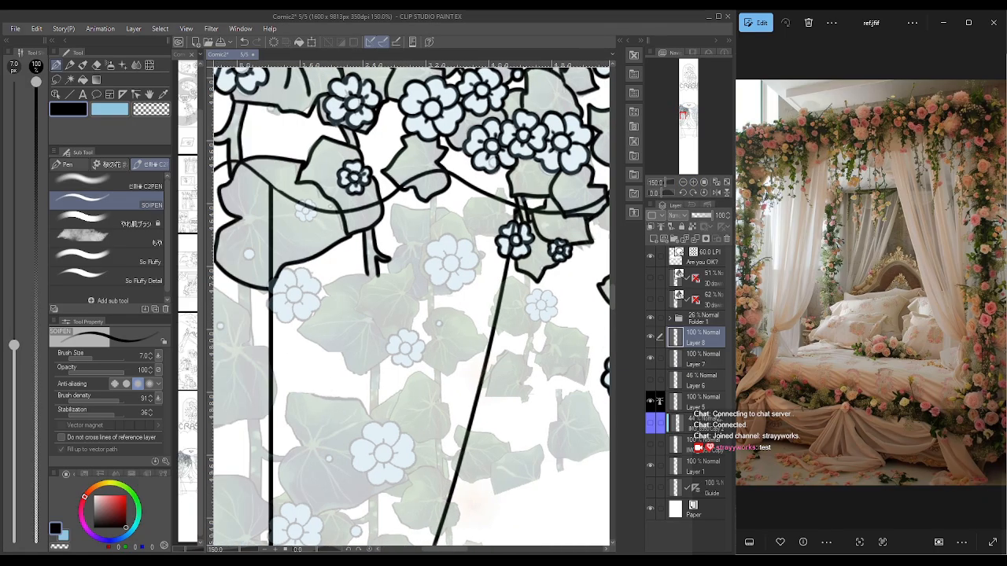
{"action": "mouse_move", "coordinate": [253, 250]}
{"action": "left_mouse_down"}
{"action": "mouse_move", "coordinate": [245, 259]}
{"action": "mouse_move", "coordinate": [253, 250]}
{"action": "left_mouse_up"}
{"action": "left_click_drag", "start_coordinate": [307, 206], "coordinate": [314, 215]}
{"action": "mouse_move", "coordinate": [306, 218]}
{"action": "left_mouse_down"}
{"action": "mouse_move", "coordinate": [298, 202]}
{"action": "mouse_move", "coordinate": [311, 203]}
{"action": "left_mouse_up"}
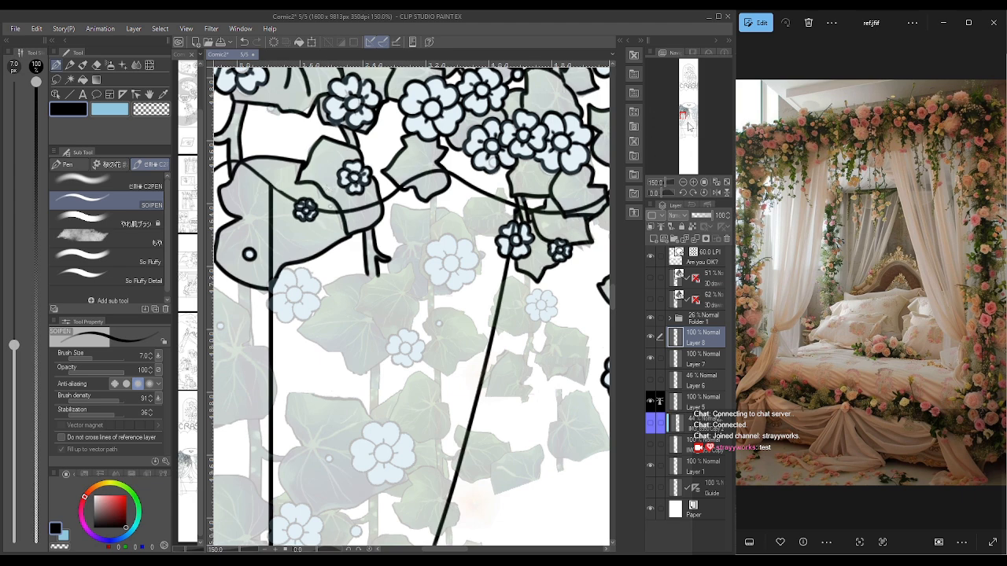
- Ink the two overlapping ivy leaves at the end of the vine stem and the small flower at their lower edge
{"action": "left_click_drag", "start_coordinate": [679, 116], "coordinate": [677, 120]}
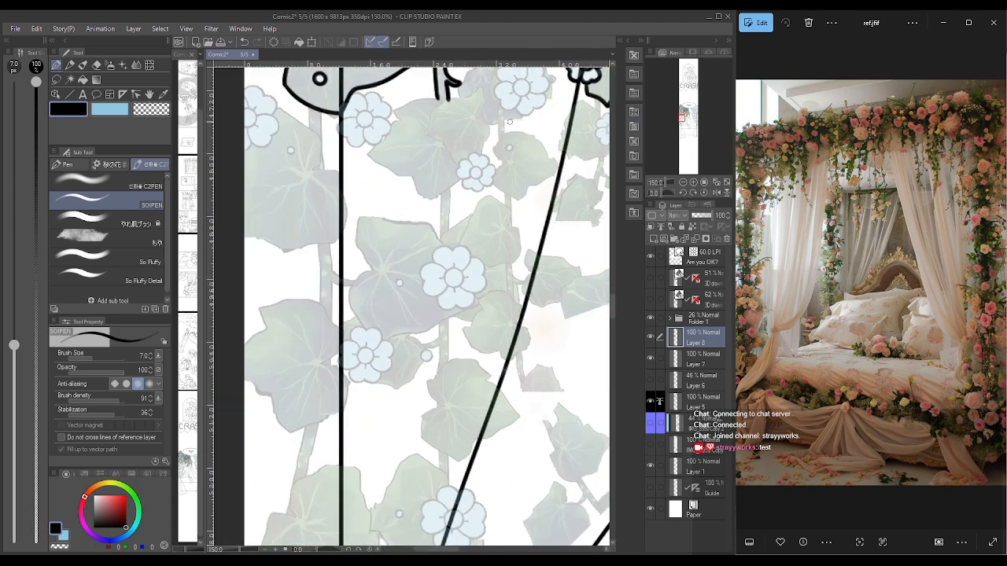
{"action": "mouse_move", "coordinate": [445, 98]}
{"action": "left_mouse_down"}
{"action": "mouse_move", "coordinate": [396, 112]}
{"action": "mouse_move", "coordinate": [368, 151]}
{"action": "mouse_move", "coordinate": [390, 174]}
{"action": "mouse_move", "coordinate": [415, 178]}
{"action": "mouse_move", "coordinate": [421, 195]}
{"action": "mouse_move", "coordinate": [438, 200]}
{"action": "mouse_move", "coordinate": [460, 179]}
{"action": "left_mouse_up"}
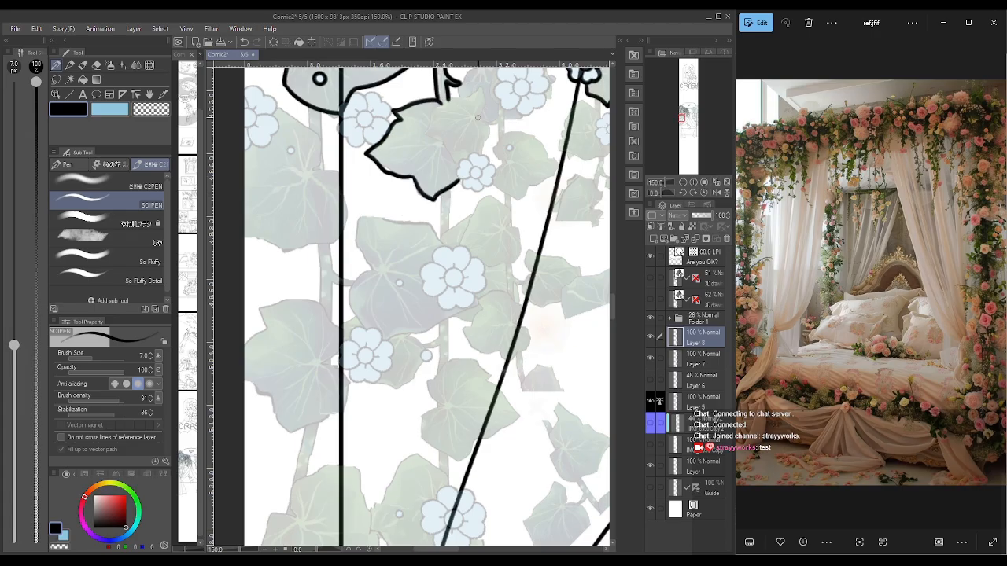
{"action": "mouse_move", "coordinate": [477, 118]}
{"action": "left_mouse_down"}
{"action": "mouse_move", "coordinate": [485, 97]}
{"action": "mouse_move", "coordinate": [473, 88]}
{"action": "mouse_move", "coordinate": [438, 109]}
{"action": "mouse_move", "coordinate": [423, 138]}
{"action": "mouse_move", "coordinate": [458, 166]}
{"action": "left_mouse_up"}
{"action": "mouse_move", "coordinate": [483, 116]}
{"action": "left_mouse_down"}
{"action": "mouse_move", "coordinate": [492, 138]}
{"action": "mouse_move", "coordinate": [477, 178]}
{"action": "mouse_move", "coordinate": [475, 156]}
{"action": "mouse_move", "coordinate": [470, 168]}
{"action": "mouse_move", "coordinate": [486, 156]}
{"action": "mouse_move", "coordinate": [481, 169]}
{"action": "mouse_move", "coordinate": [494, 173]}
{"action": "mouse_move", "coordinate": [475, 192]}
{"action": "mouse_move", "coordinate": [464, 187]}
{"action": "mouse_move", "coordinate": [471, 170]}
{"action": "mouse_move", "coordinate": [458, 181]}
{"action": "mouse_move", "coordinate": [455, 166]}
{"action": "mouse_move", "coordinate": [472, 161]}
{"action": "left_mouse_up"}
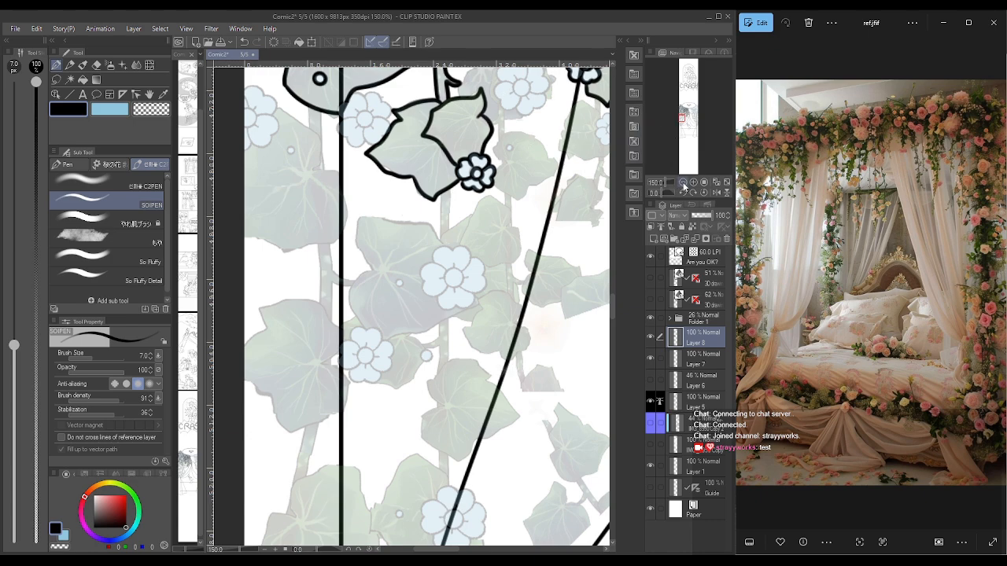
- Show the rough sketch layer of the two figures and curtain folds beneath the canopy bed line art
{"action": "left_click", "coordinate": [682, 182]}
{"action": "left_click", "coordinate": [683, 182]}
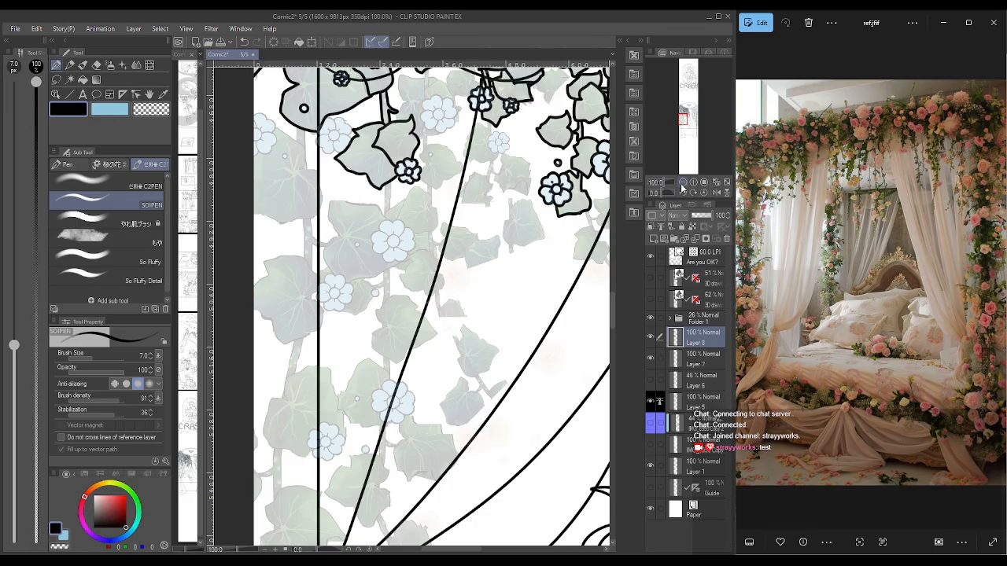
{"action": "left_click", "coordinate": [682, 184]}
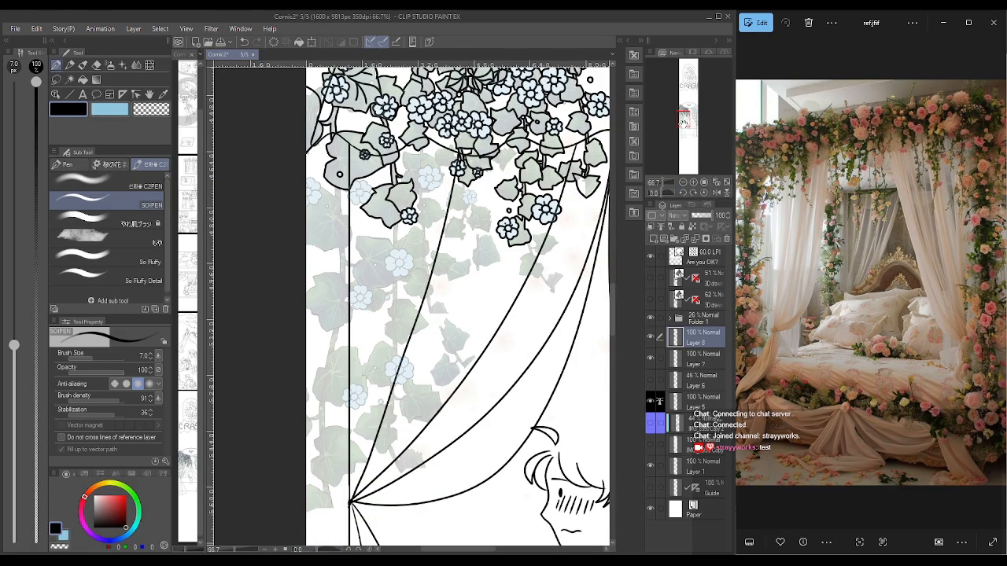
{"action": "left_click_drag", "start_coordinate": [684, 121], "coordinate": [687, 133]}
{"action": "left_click", "coordinate": [683, 182]}
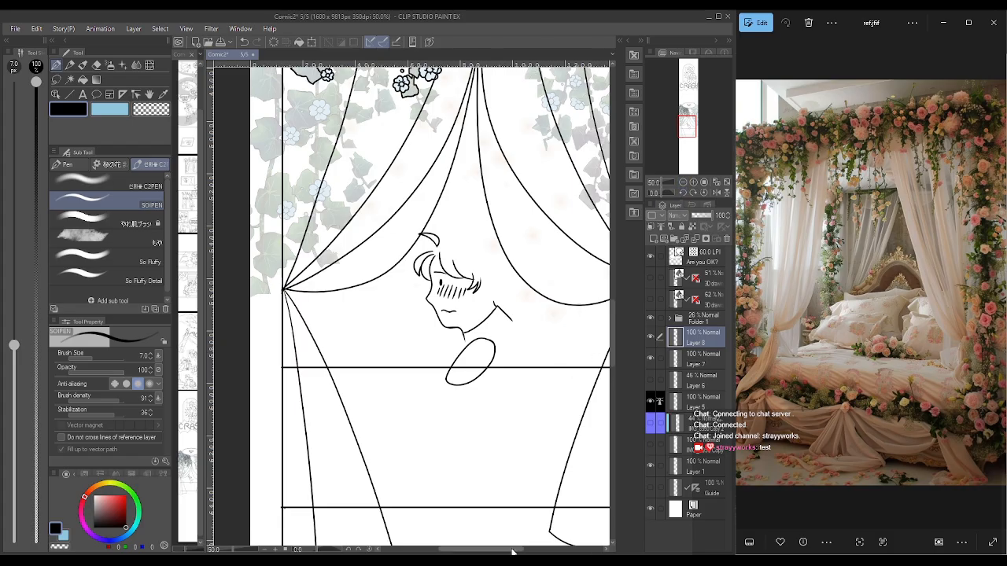
{"action": "left_click_drag", "start_coordinate": [484, 552], "coordinate": [528, 553]}
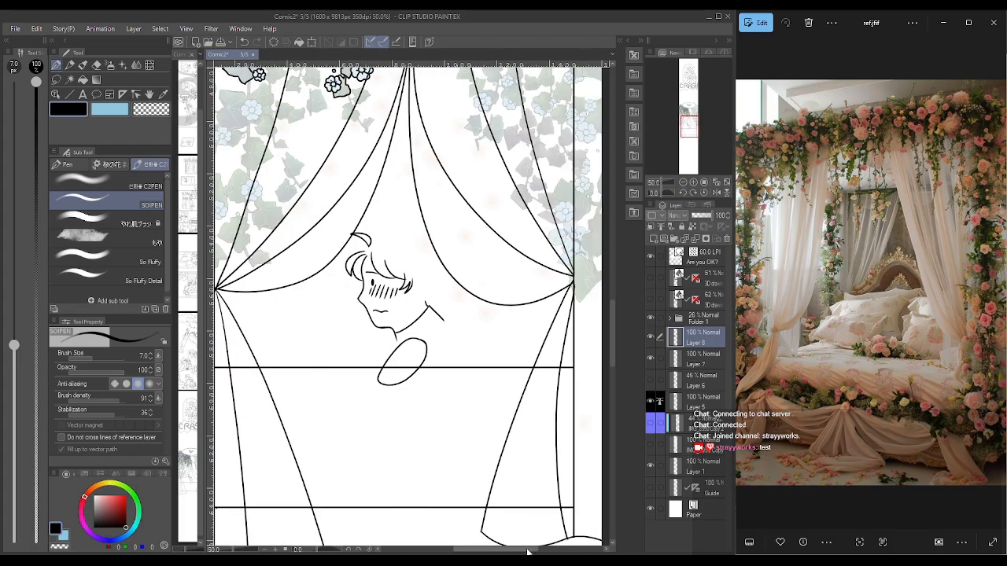
{"action": "left_click", "coordinate": [650, 381]}
{"action": "left_click", "coordinate": [650, 384]}
{"action": "left_click", "coordinate": [650, 425]}
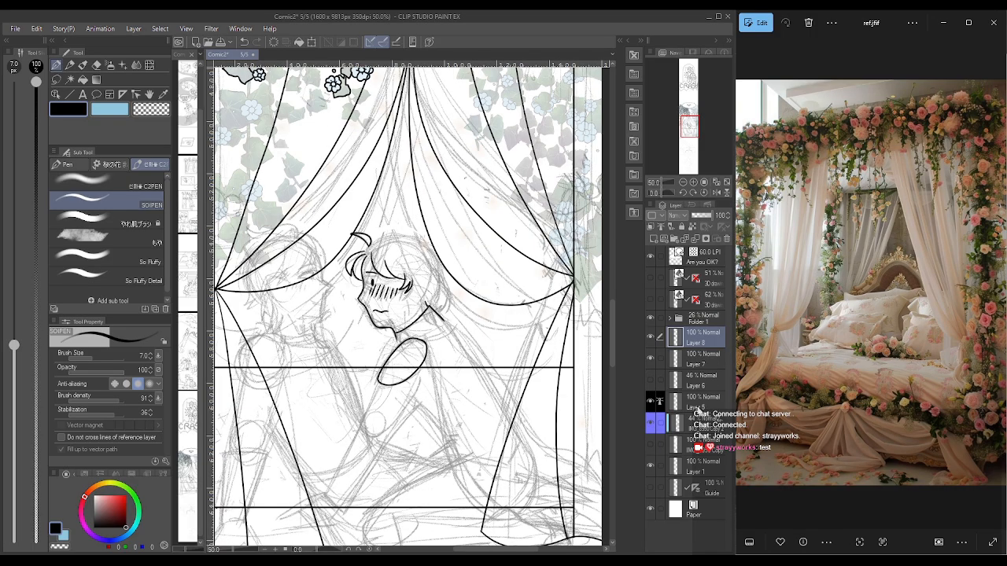
- Make Layer 5 the active layer and toggle its visibility to check the inked blushing figure against the sketch
{"action": "left_click", "coordinate": [695, 406]}
{"action": "left_click", "coordinate": [652, 403]}
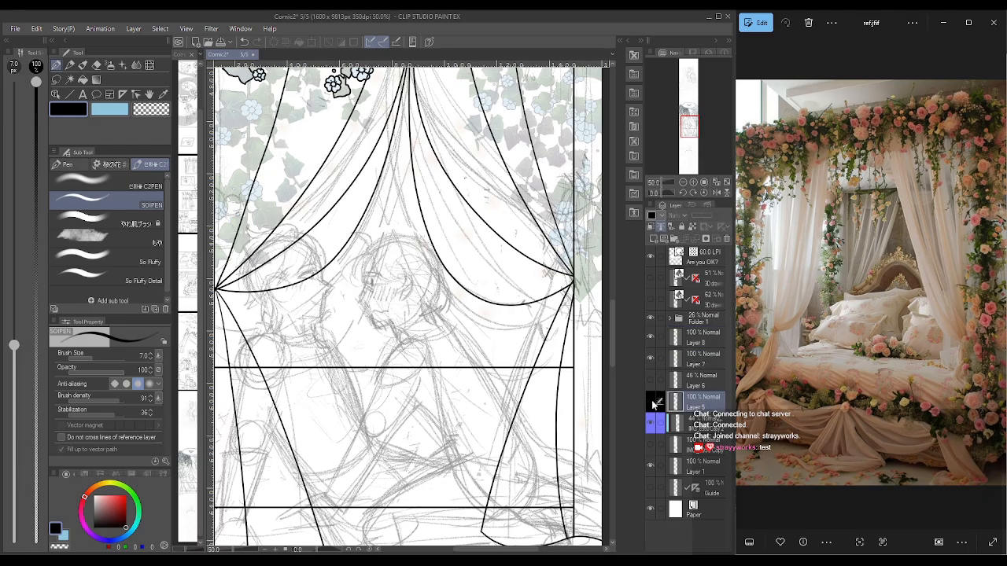
{"action": "left_click", "coordinate": [652, 403]}
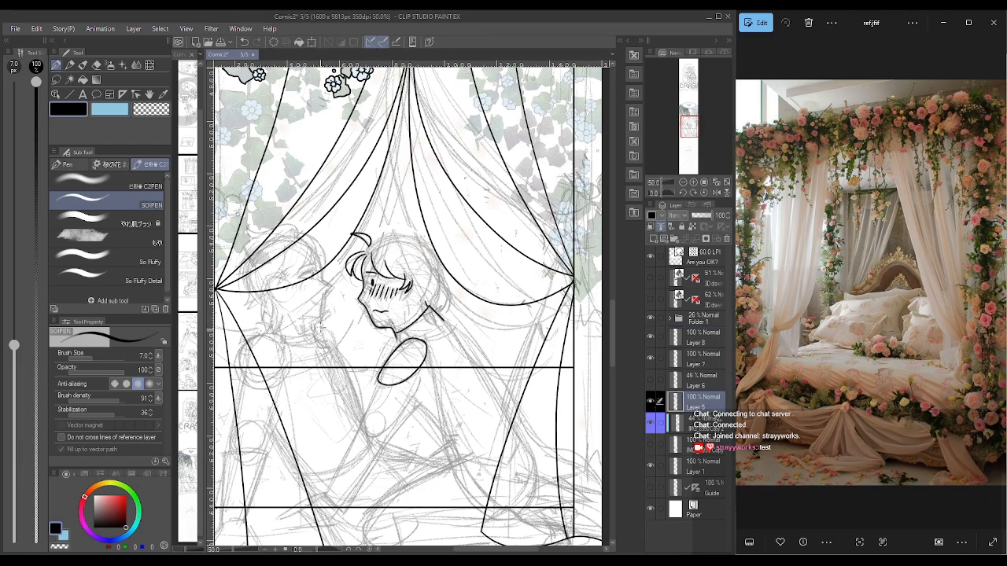
{"action": "scroll", "coordinate": [393, 296], "scroll_direction": "up", "scroll_amount": 2}
{"action": "scroll", "coordinate": [395, 362], "scroll_direction": "up", "scroll_amount": 4}
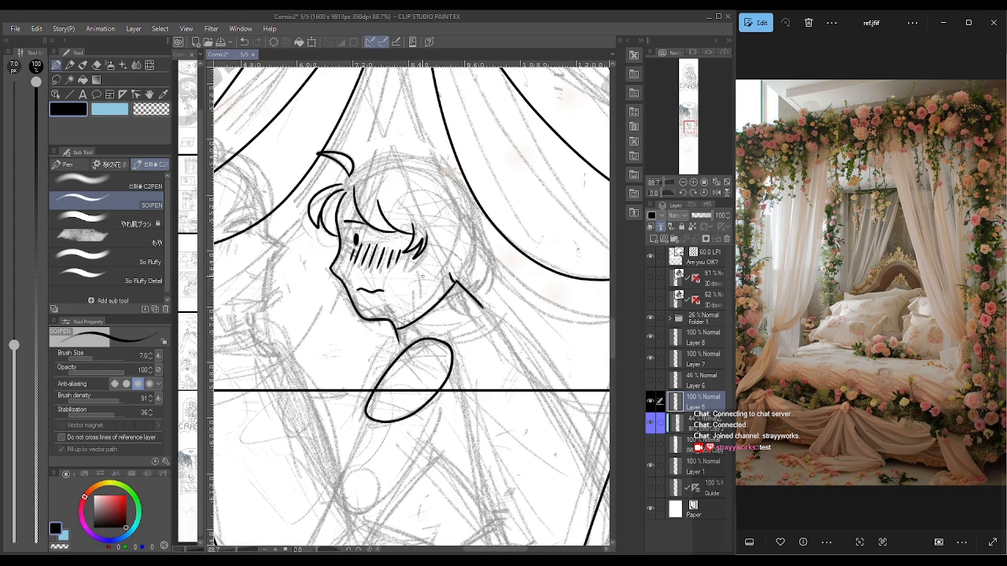
- Ink the rounded crown of the blushing figure's head from the front tuft toward the back
{"action": "left_click_drag", "start_coordinate": [440, 187], "coordinate": [462, 241]}
{"action": "key", "text": "ctrl+z"}
{"action": "left_click_drag", "start_coordinate": [344, 182], "coordinate": [354, 173]}
{"action": "key", "text": "ctrl+z"}
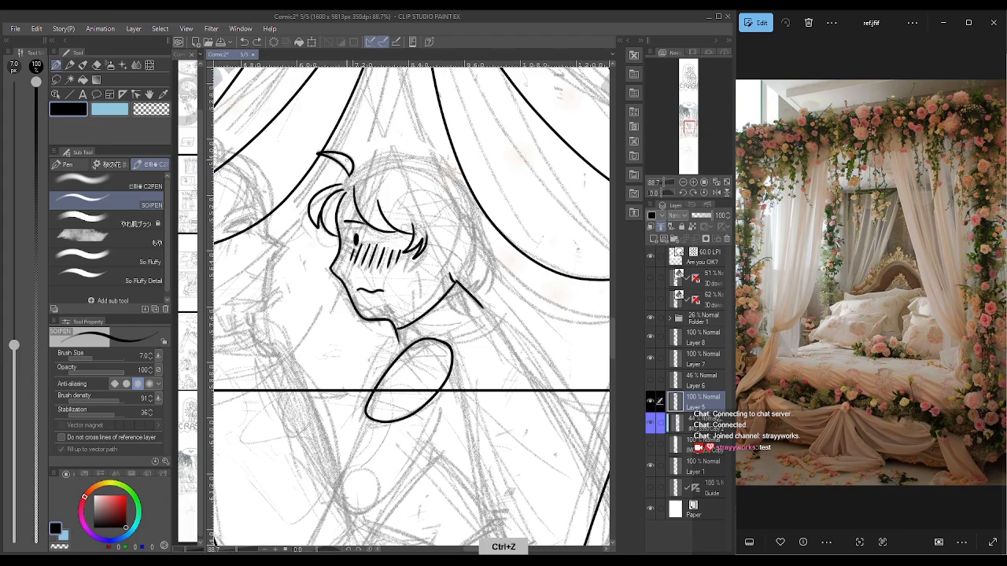
{"action": "mouse_move", "coordinate": [347, 181]}
{"action": "left_mouse_down"}
{"action": "mouse_move", "coordinate": [391, 157]}
{"action": "mouse_move", "coordinate": [466, 180]}
{"action": "left_mouse_up"}
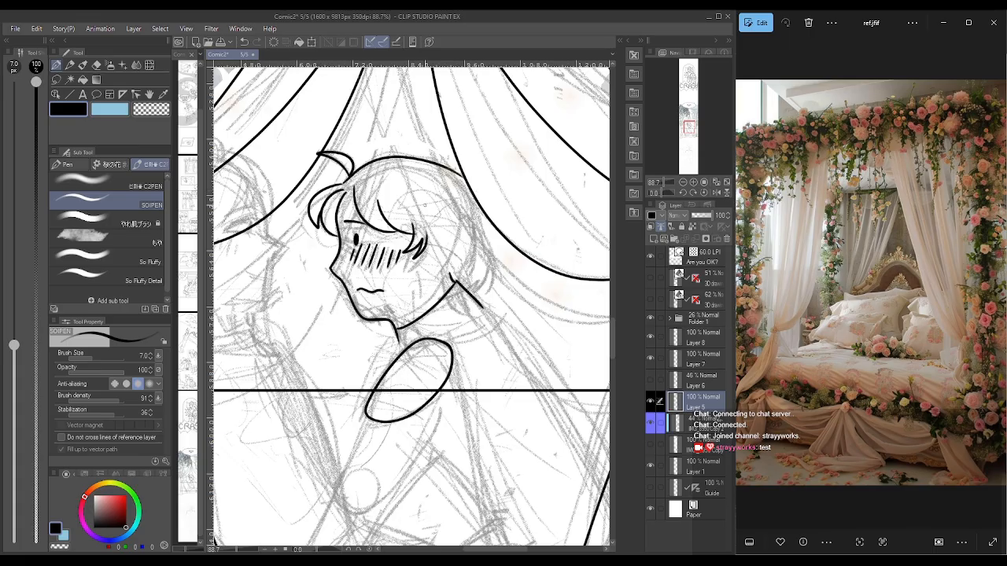
{"action": "key", "text": "ctrl+z"}
{"action": "mouse_move", "coordinate": [343, 186]}
{"action": "left_mouse_down"}
{"action": "mouse_move", "coordinate": [358, 168]}
{"action": "mouse_move", "coordinate": [425, 156]}
{"action": "mouse_move", "coordinate": [465, 188]}
{"action": "left_mouse_up"}
{"action": "key", "text": "ctrl+z"}
{"action": "left_click_drag", "start_coordinate": [692, 130], "coordinate": [694, 128]}
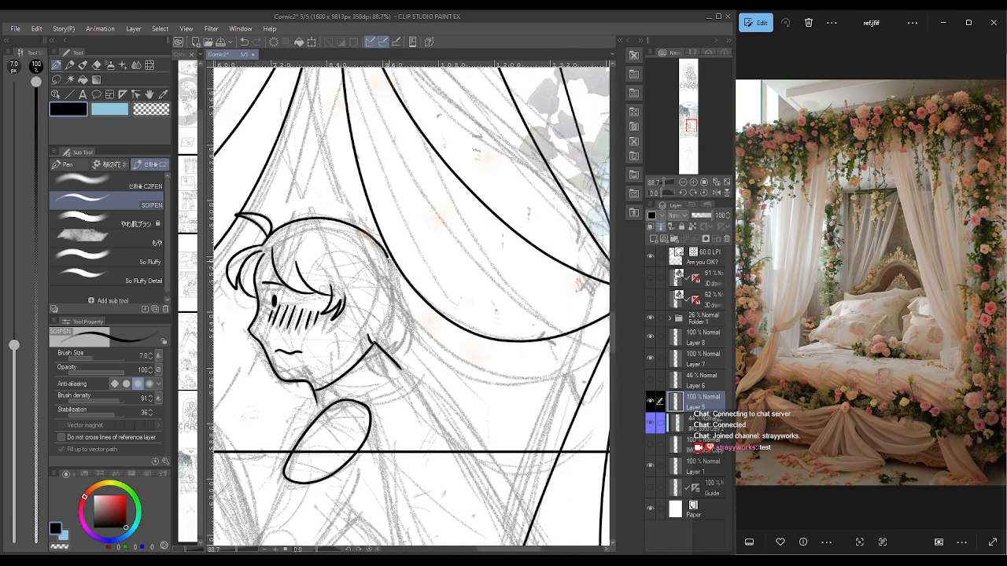
{"action": "key", "text": "ctrl+z"}
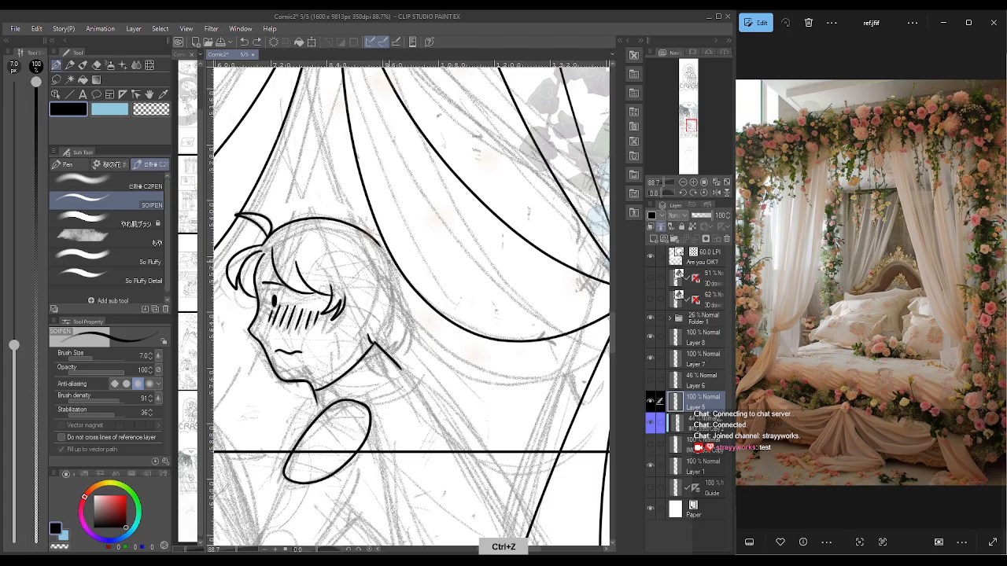
{"action": "mouse_move", "coordinate": [377, 240]}
{"action": "left_mouse_down"}
{"action": "mouse_move", "coordinate": [407, 324]}
{"action": "mouse_move", "coordinate": [401, 358]}
{"action": "left_mouse_up"}
{"action": "key", "text": "ctrl+z"}
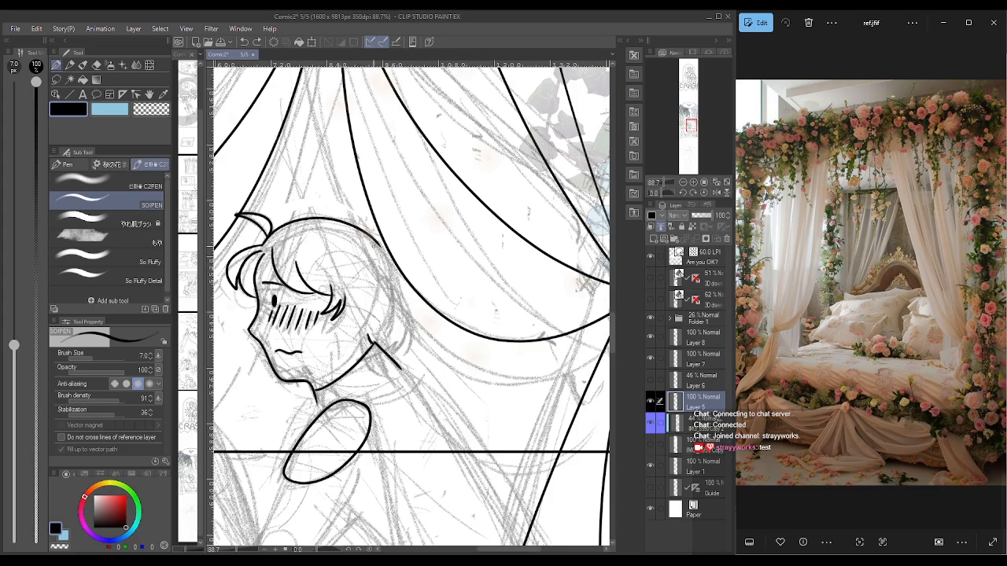
{"action": "left_click_drag", "start_coordinate": [364, 233], "coordinate": [396, 303]}
{"action": "key", "text": "ctrl+z"}
- Open comic pages 1 and 2 to review how the characters are drawn, and return to page 5
{"action": "left_click", "coordinate": [194, 128]}
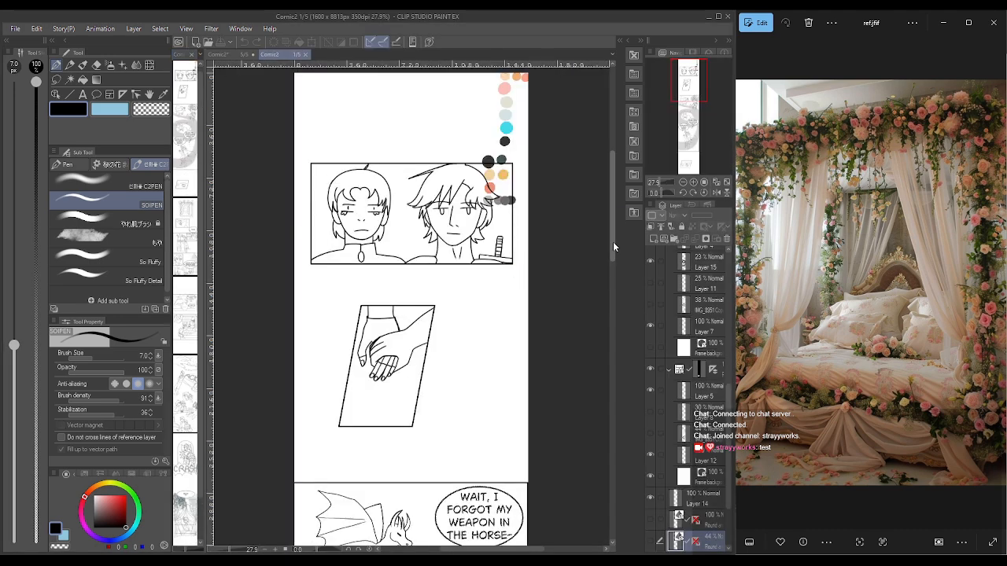
{"action": "left_click_drag", "start_coordinate": [613, 241], "coordinate": [606, 365]}
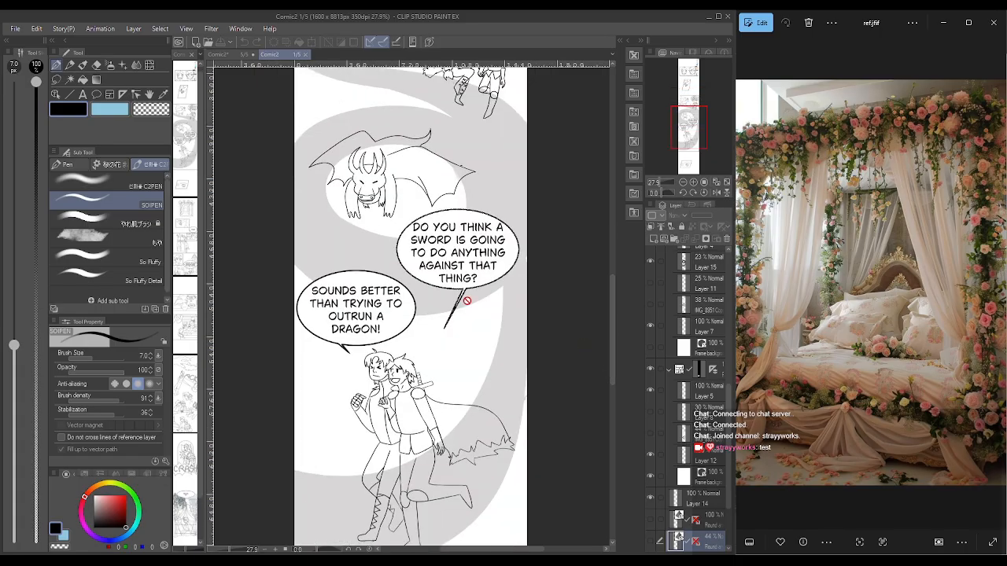
{"action": "left_click", "coordinate": [187, 226]}
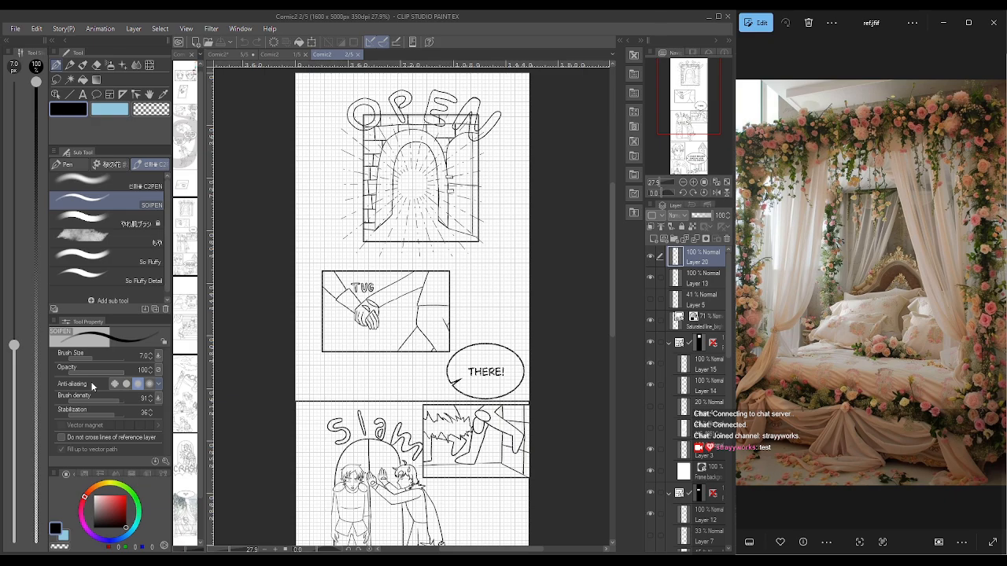
{"action": "left_click", "coordinate": [257, 53]}
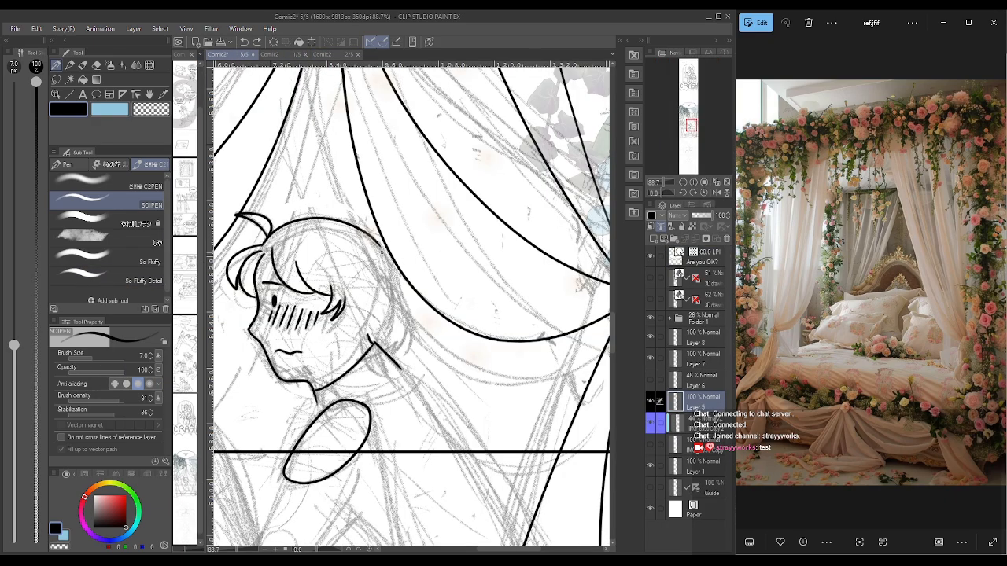
- Ink the back of the head down to the outward-curving nape hair and tidy the joint between the lines
{"action": "mouse_move", "coordinate": [379, 241]}
{"action": "left_mouse_down"}
{"action": "mouse_move", "coordinate": [386, 310]}
{"action": "mouse_move", "coordinate": [402, 349]}
{"action": "left_mouse_up"}
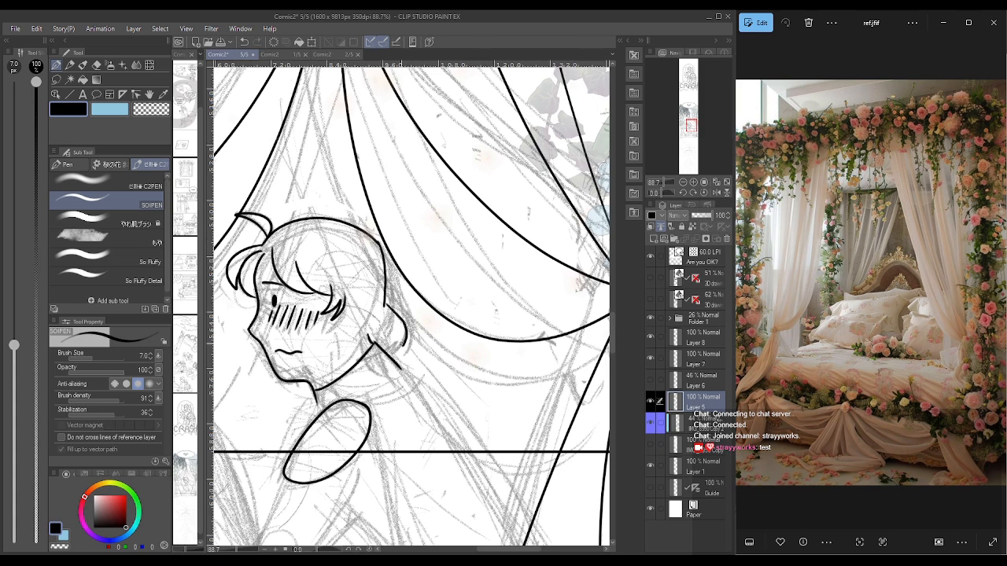
{"action": "left_click", "coordinate": [693, 182]}
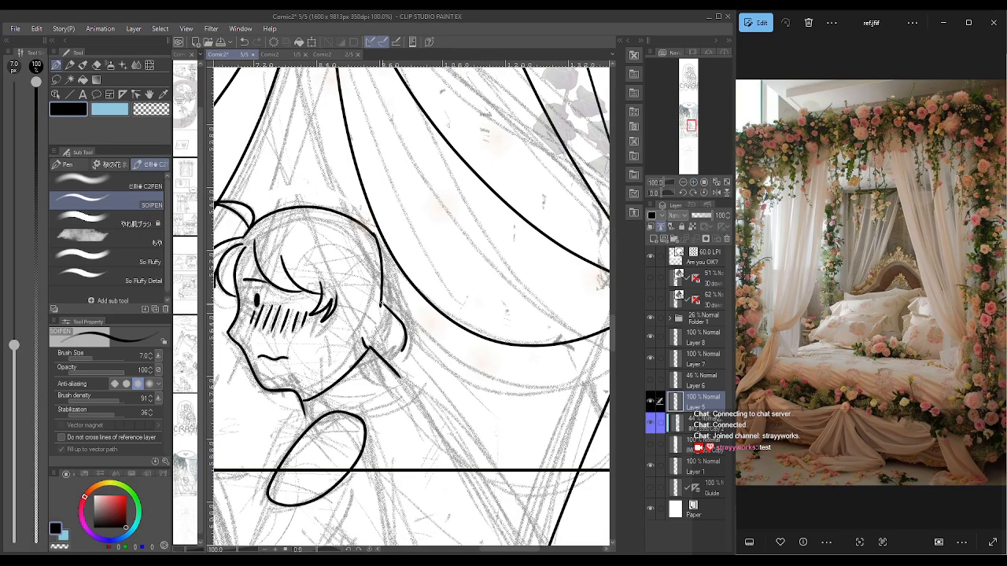
{"action": "left_click", "coordinate": [97, 64]}
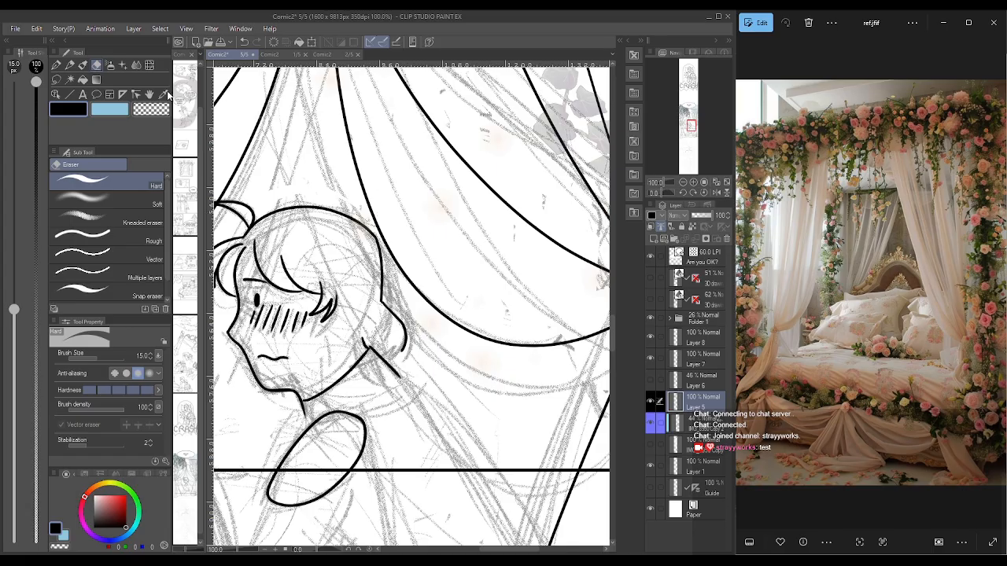
{"action": "left_click", "coordinate": [56, 65]}
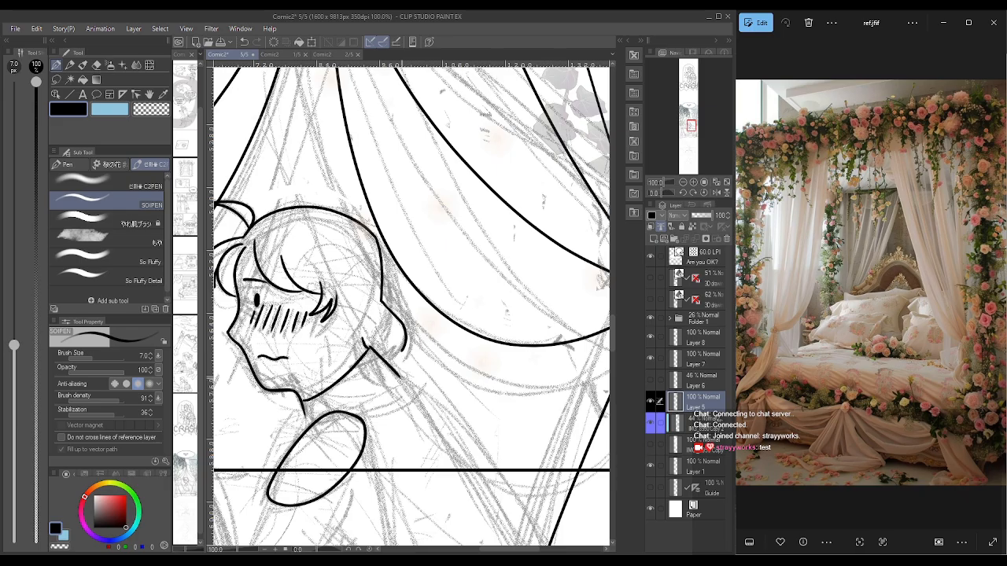
- Ink the curled hair tips at the lower end of the nape hair
{"action": "left_click_drag", "start_coordinate": [383, 357], "coordinate": [405, 346]}
{"action": "key", "text": "ctrl+z"}
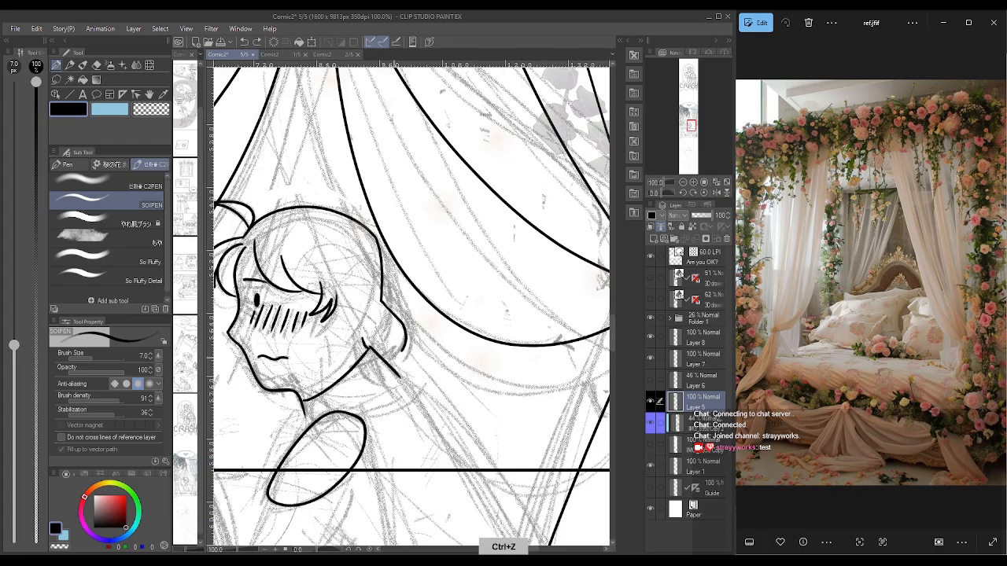
{"action": "left_click_drag", "start_coordinate": [391, 358], "coordinate": [404, 346]}
{"action": "key", "text": "ctrl+z"}
{"action": "key", "text": "ctrl+z"}
{"action": "key", "text": "ctrl+z"}
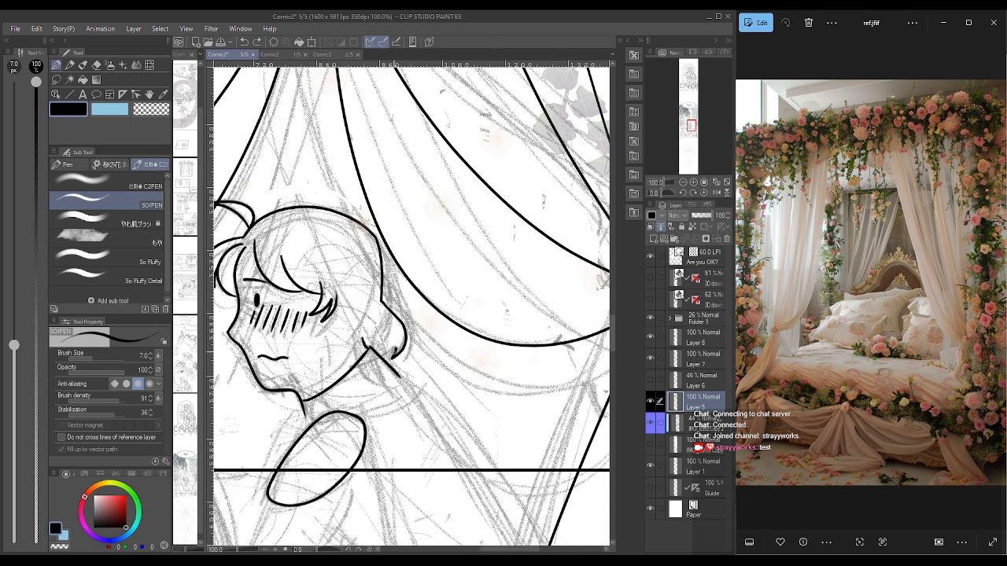
{"action": "left_click_drag", "start_coordinate": [385, 359], "coordinate": [404, 347]}
- Ink a second line over the blushing figure's eyebrow to thicken it
{"action": "left_click_drag", "start_coordinate": [256, 281], "coordinate": [270, 277]}
{"action": "key", "text": "ctrl+z"}
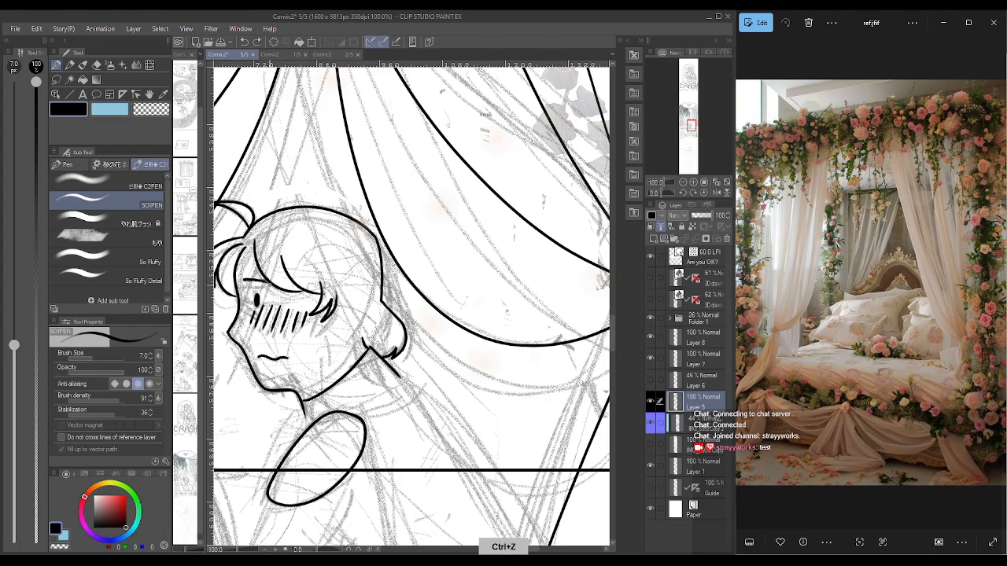
{"action": "left_click_drag", "start_coordinate": [268, 279], "coordinate": [239, 280]}
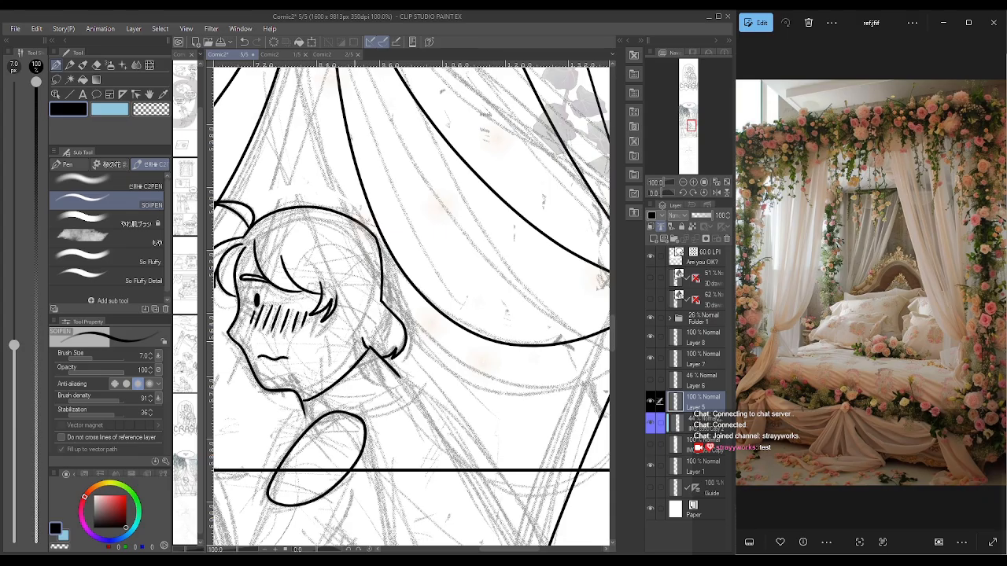
- Ink the short hair stroke where the jawline meets the nape
{"action": "left_click_drag", "start_coordinate": [355, 337], "coordinate": [359, 363]}
{"action": "key", "text": "ctrl+z"}
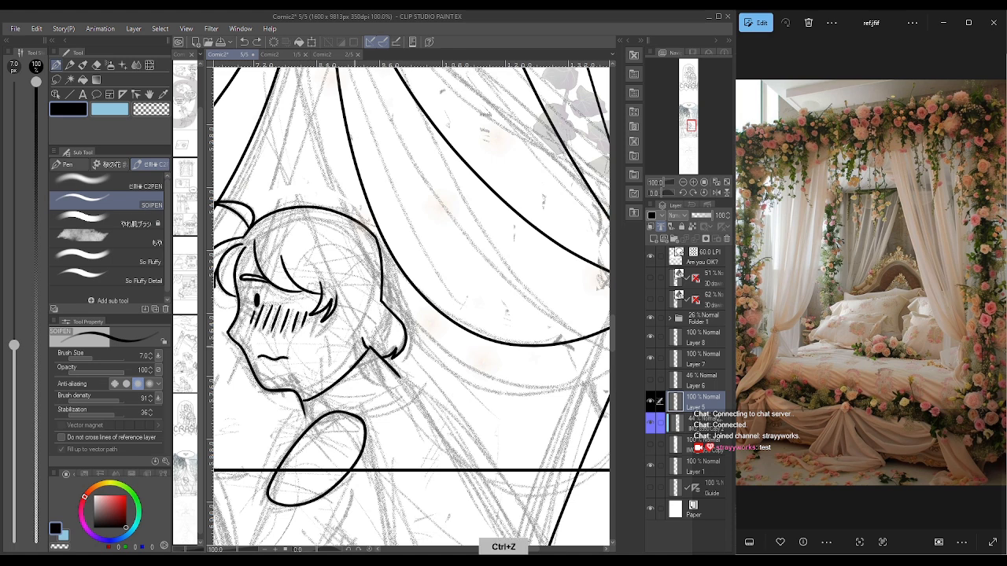
{"action": "left_click_drag", "start_coordinate": [352, 338], "coordinate": [360, 363]}
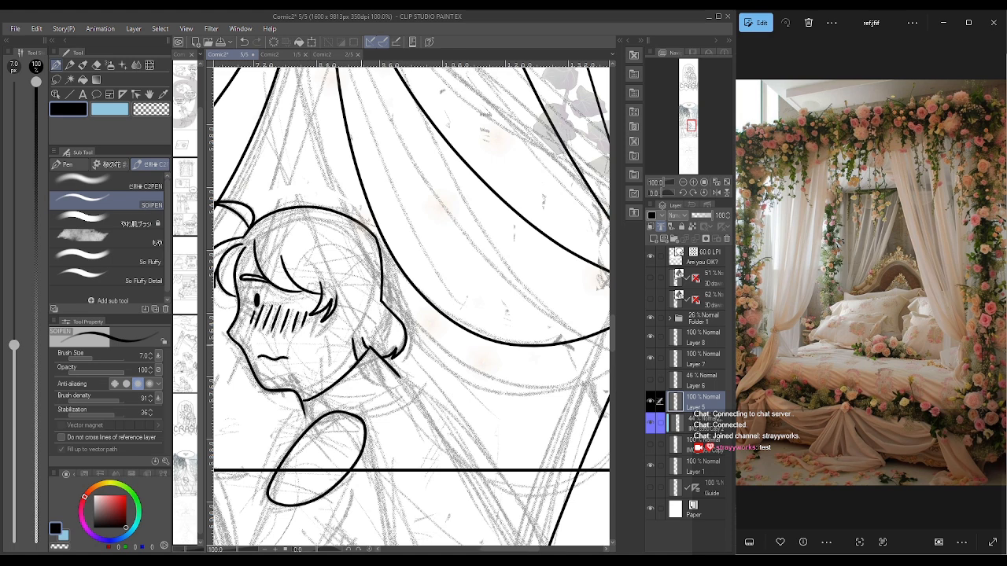
{"action": "key", "text": "ctrl+z"}
{"action": "key", "text": "ctrl+z"}
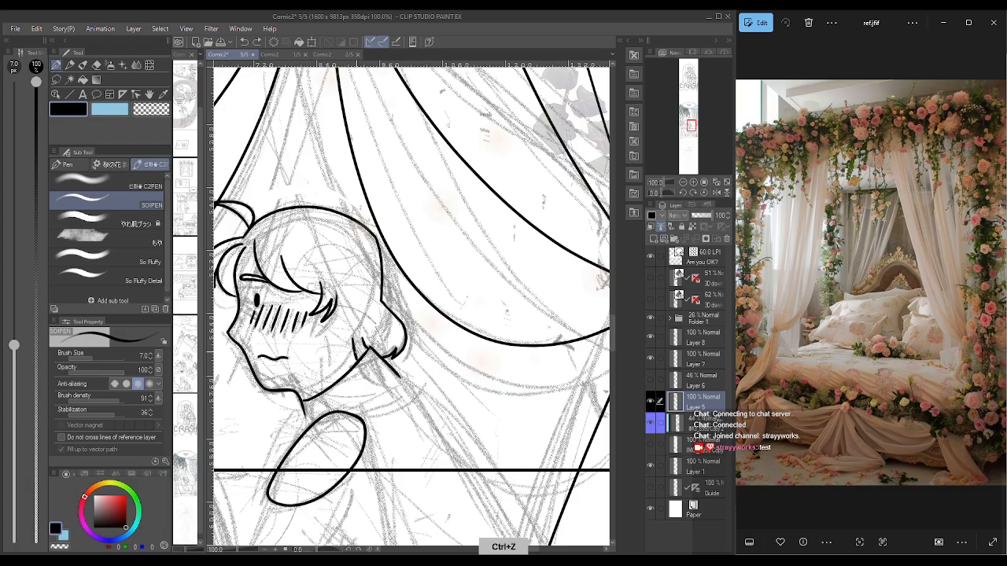
{"action": "key", "text": "ctrl+z"}
{"action": "mouse_move", "coordinate": [351, 344]}
{"action": "left_mouse_down"}
{"action": "mouse_move", "coordinate": [363, 358]}
{"action": "mouse_move", "coordinate": [367, 348]}
{"action": "left_mouse_up"}
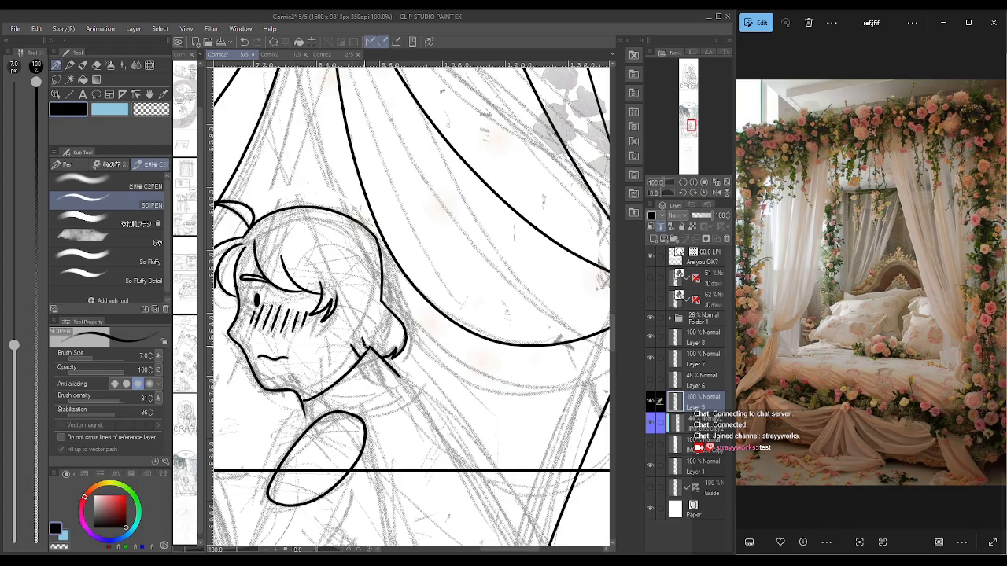
- Erase the old neck line and the jaw corner beneath the nape hair
{"action": "key", "text": "e"}
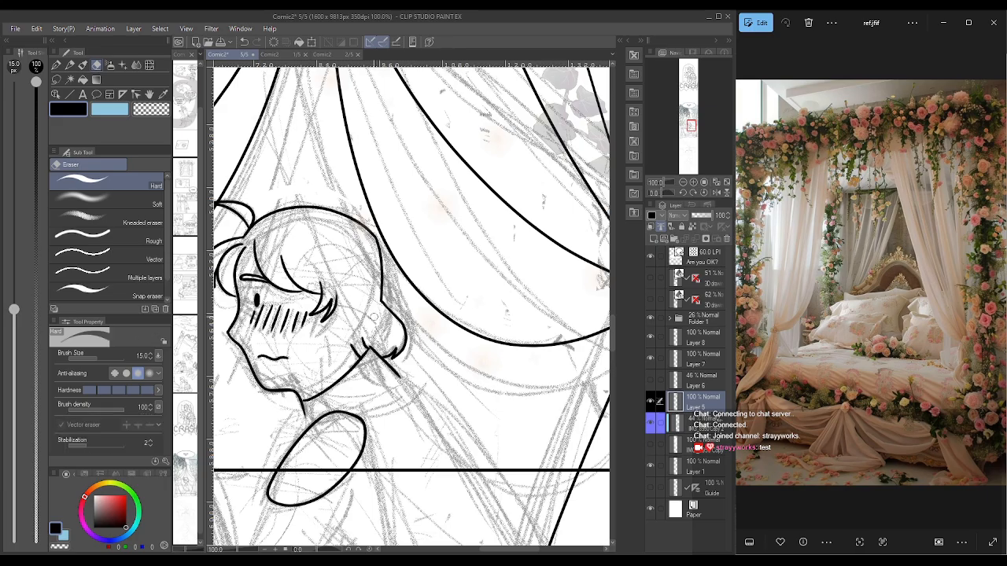
{"action": "left_click_drag", "start_coordinate": [366, 342], "coordinate": [364, 347]}
{"action": "left_click_drag", "start_coordinate": [374, 345], "coordinate": [395, 371]}
{"action": "left_click", "coordinate": [56, 65]}
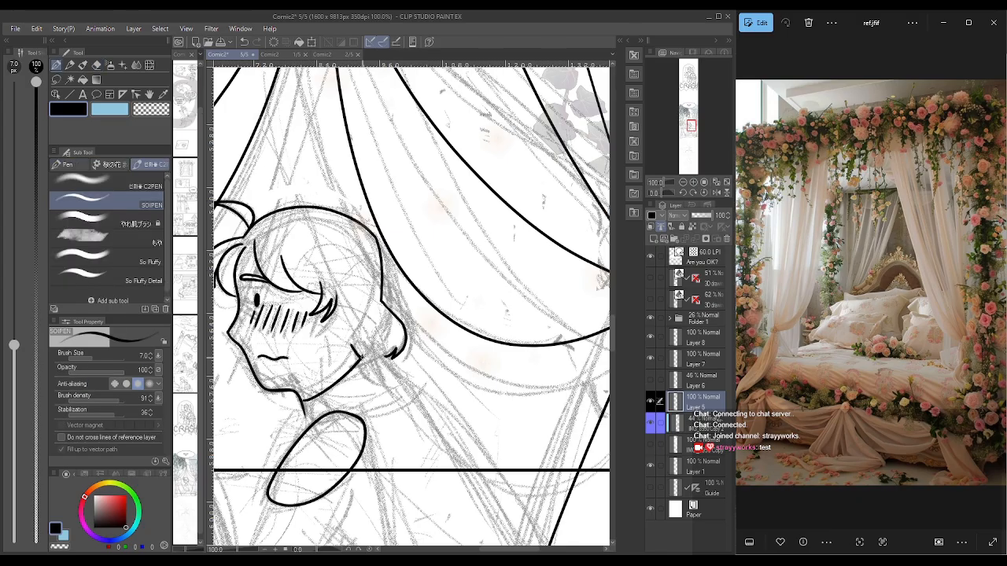
{"action": "key", "text": "ctrl+z"}
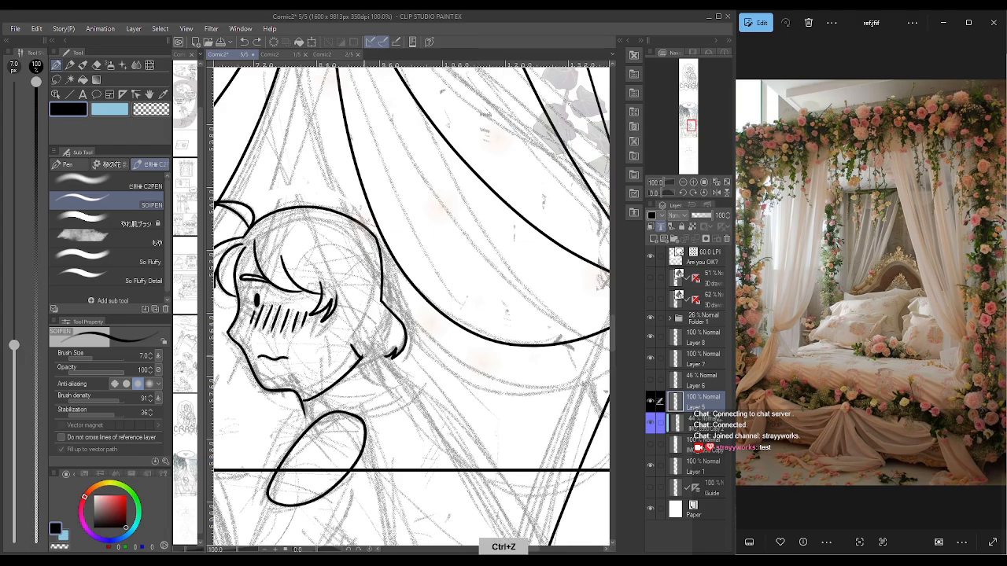
{"action": "key", "text": "ctrl+z"}
- Ink the neck and shoulder line from the jaw corner down past the horizontal bed line
{"action": "mouse_move", "coordinate": [366, 355]}
{"action": "left_mouse_down"}
{"action": "mouse_move", "coordinate": [427, 404]}
{"action": "mouse_move", "coordinate": [477, 471]}
{"action": "left_mouse_up"}
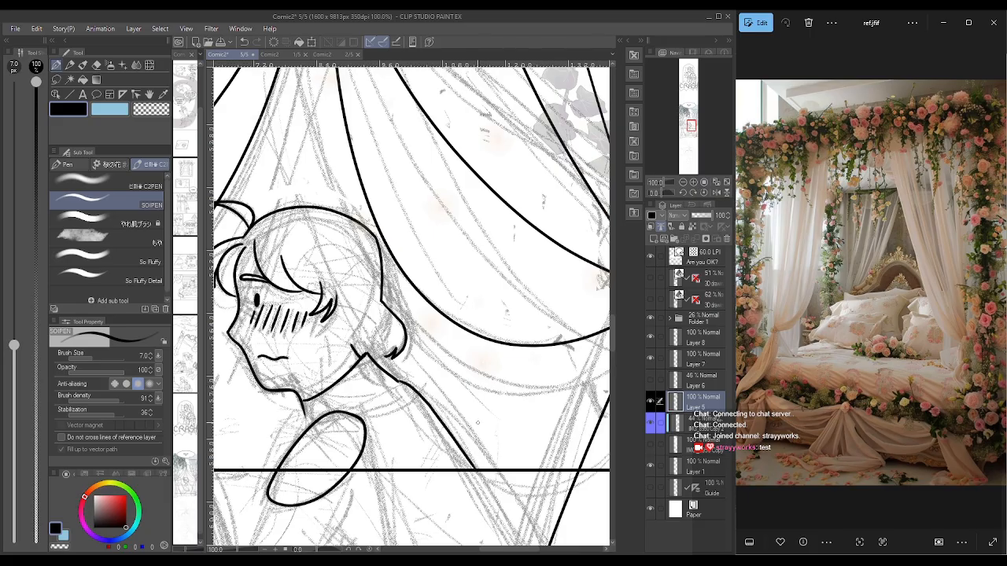
{"action": "key", "text": "ctrl+z"}
{"action": "mouse_move", "coordinate": [400, 382]}
{"action": "left_mouse_down"}
{"action": "mouse_move", "coordinate": [428, 396]}
{"action": "mouse_move", "coordinate": [483, 465]}
{"action": "left_mouse_up"}
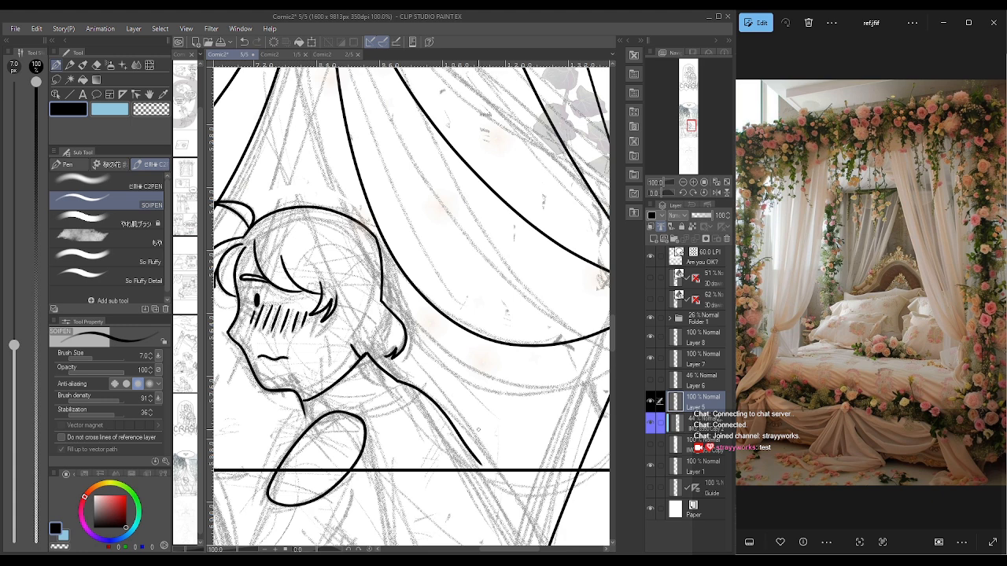
{"action": "key", "text": "ctrl+z"}
{"action": "mouse_move", "coordinate": [399, 383]}
{"action": "left_mouse_down"}
{"action": "mouse_move", "coordinate": [419, 391]}
{"action": "mouse_move", "coordinate": [470, 462]}
{"action": "left_mouse_up"}
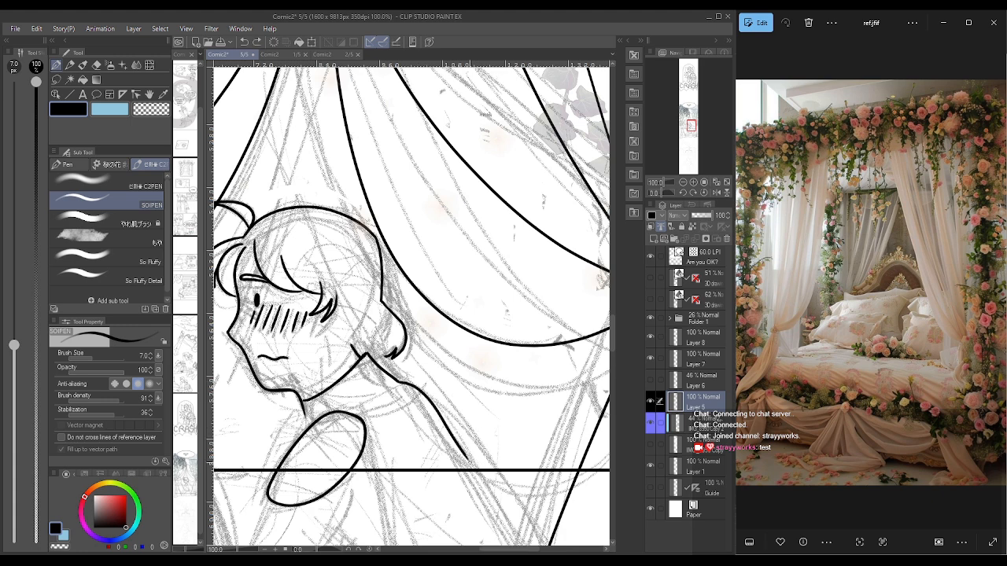
{"action": "key", "text": "ctrl+z"}
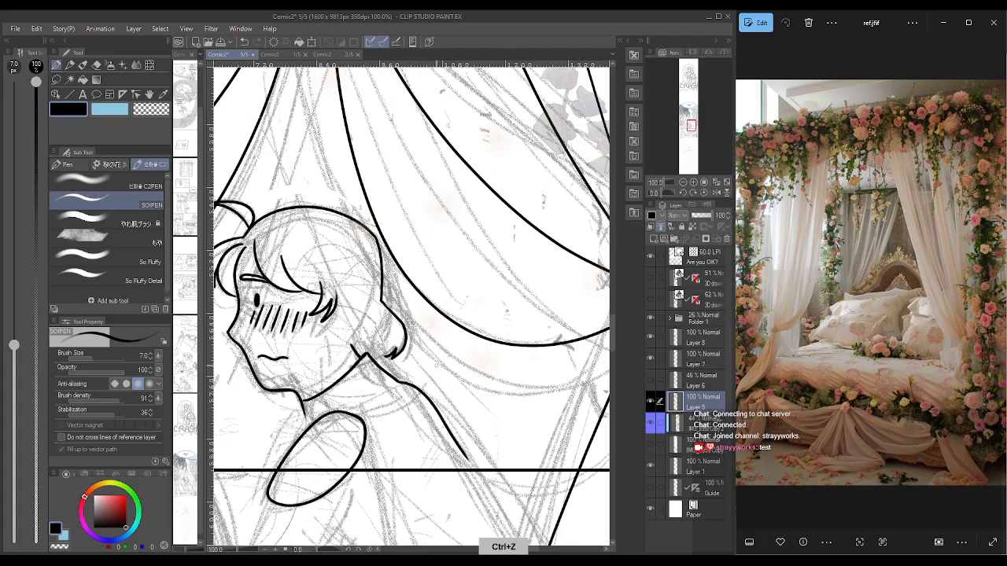
{"action": "left_click_drag", "start_coordinate": [400, 383], "coordinate": [488, 486]}
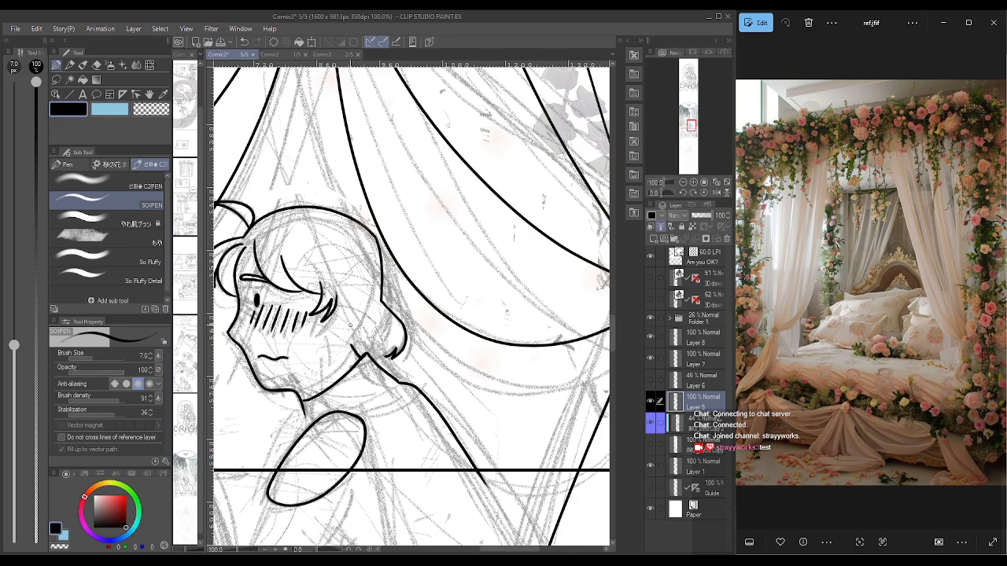
- Ink the lower edge of the nape hair and the short side strands in front of it
{"action": "left_click_drag", "start_coordinate": [345, 326], "coordinate": [363, 302]}
{"action": "key", "text": "ctrl+z"}
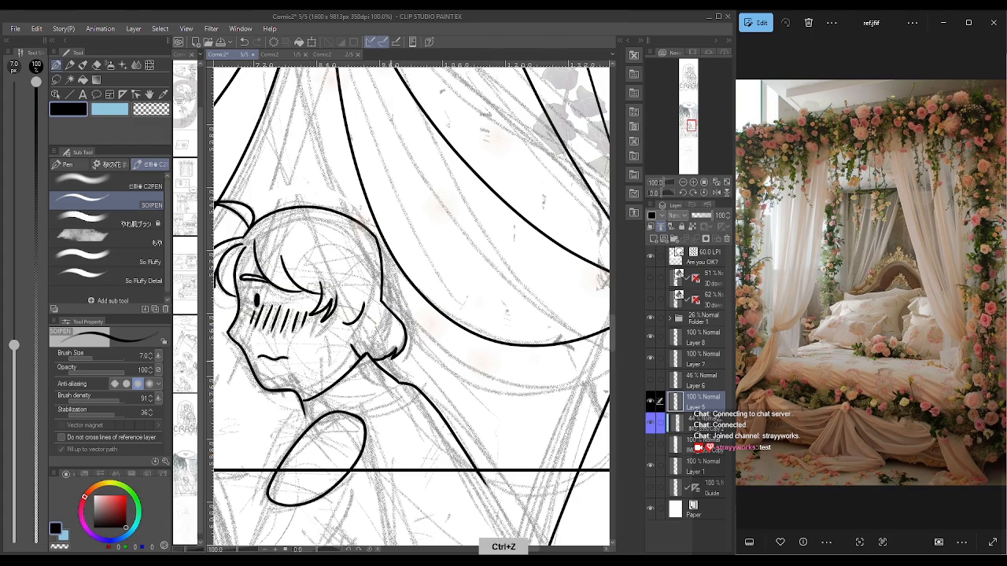
{"action": "left_click_drag", "start_coordinate": [370, 356], "coordinate": [395, 358]}
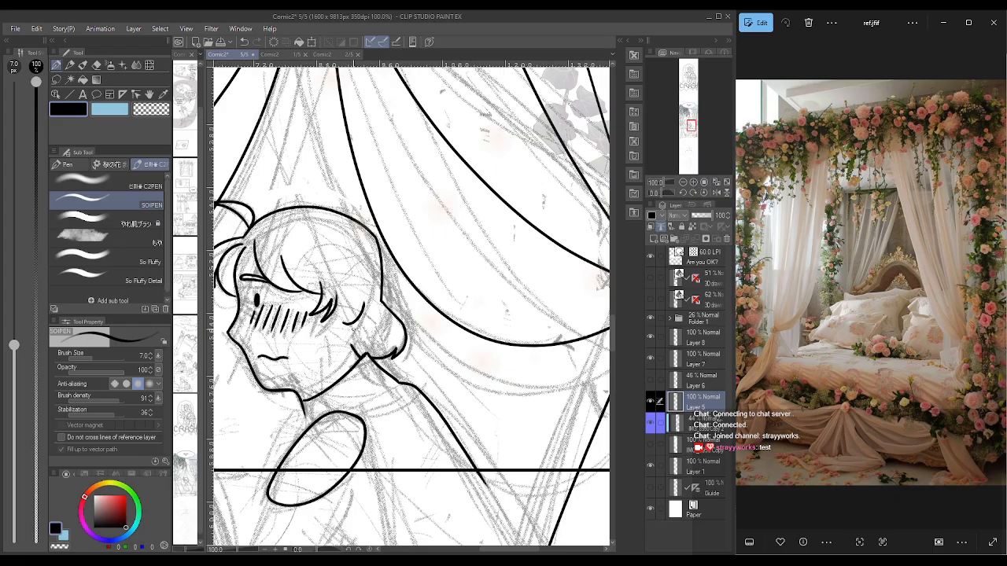
{"action": "mouse_move", "coordinate": [352, 323]}
{"action": "left_mouse_down"}
{"action": "mouse_move", "coordinate": [346, 347]}
{"action": "mouse_move", "coordinate": [356, 344]}
{"action": "left_mouse_up"}
{"action": "left_click_drag", "start_coordinate": [359, 341], "coordinate": [362, 358]}
{"action": "mouse_move", "coordinate": [351, 290]}
{"action": "left_mouse_down"}
{"action": "mouse_move", "coordinate": [344, 298]}
{"action": "mouse_move", "coordinate": [357, 311]}
{"action": "left_mouse_up"}
{"action": "key", "text": "ctrl+z"}
{"action": "key", "text": "ctrl+z"}
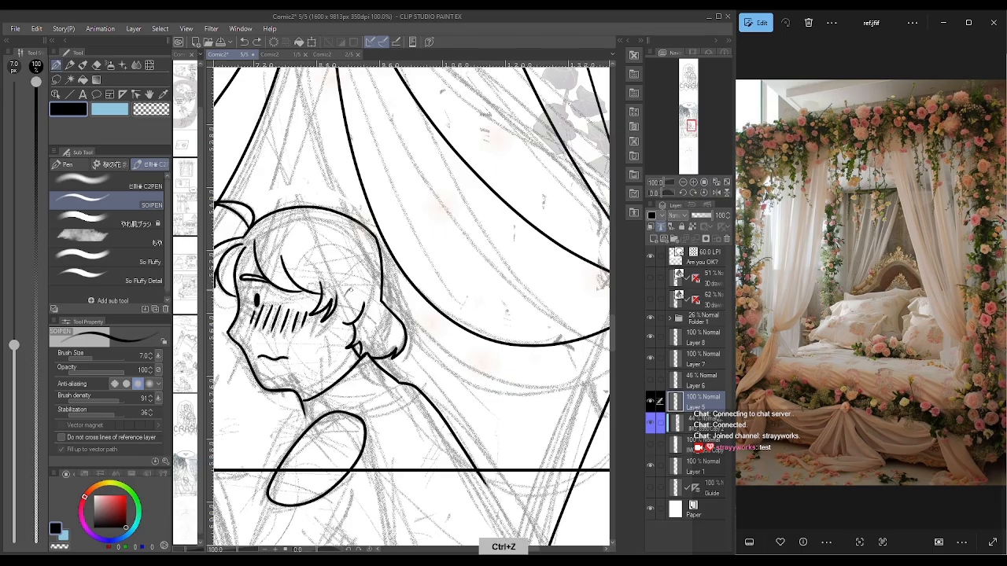
- Redo the last hair stroke and ink the pointed side strands above the ear
{"action": "key", "text": "ctrl+z"}
{"action": "left_click_drag", "start_coordinate": [336, 291], "coordinate": [360, 317]}
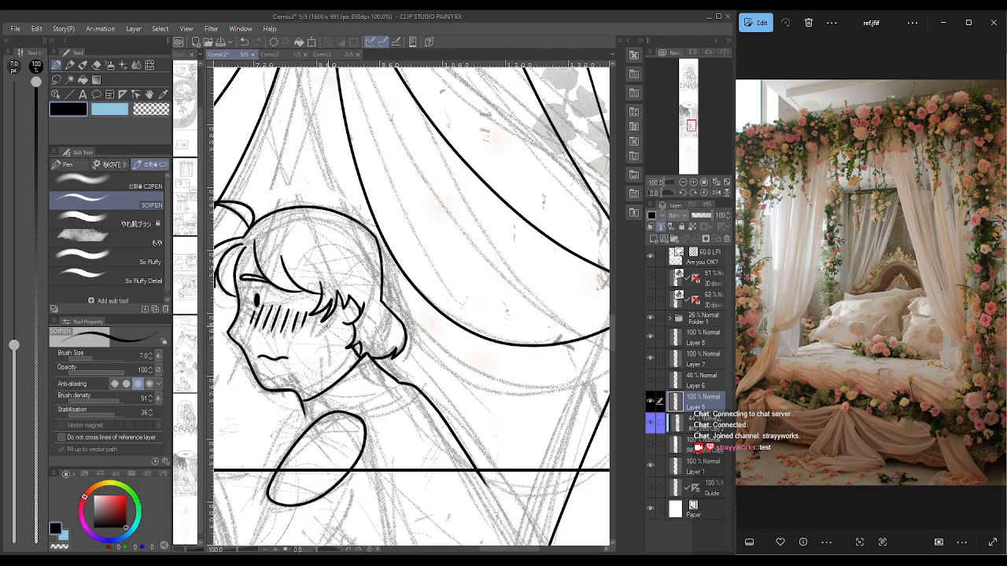
- Ink the chest's front edge and small collar lines beneath the chin, and erase the overlap above the large oval
{"action": "left_click_drag", "start_coordinate": [309, 400], "coordinate": [302, 402]}
{"action": "left_click_drag", "start_coordinate": [300, 408], "coordinate": [252, 491]}
{"action": "mouse_move", "coordinate": [303, 411]}
{"action": "left_mouse_down"}
{"action": "mouse_move", "coordinate": [297, 438]}
{"action": "mouse_move", "coordinate": [309, 412]}
{"action": "mouse_move", "coordinate": [312, 427]}
{"action": "left_mouse_up"}
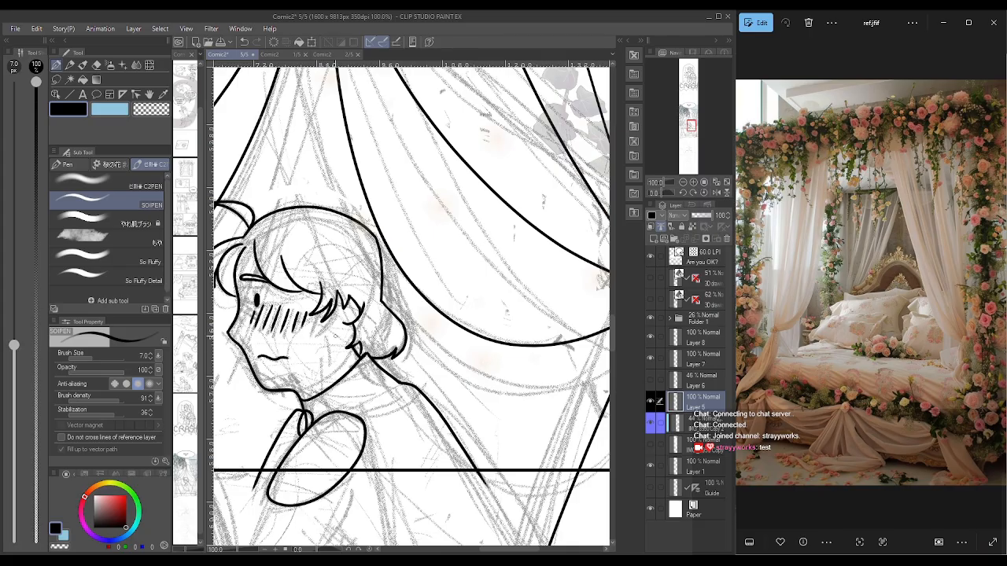
{"action": "left_click", "coordinate": [96, 64]}
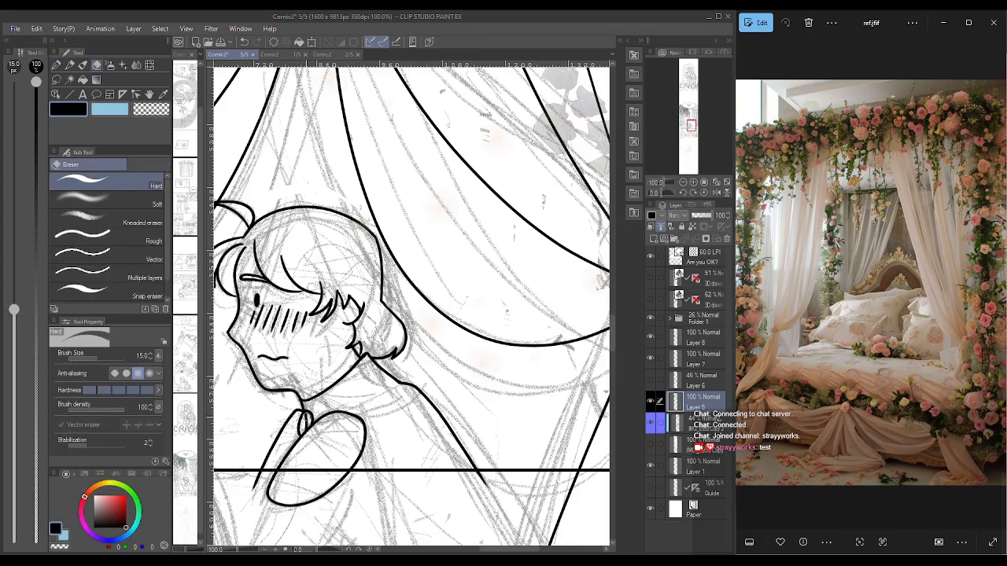
{"action": "mouse_move", "coordinate": [307, 415]}
{"action": "left_mouse_down"}
{"action": "mouse_move", "coordinate": [304, 431]}
{"action": "mouse_move", "coordinate": [307, 416]}
{"action": "left_mouse_up"}
- Ink the curved line running from the collar front over the large oval to the back of the shoulder
{"action": "left_click", "coordinate": [56, 64]}
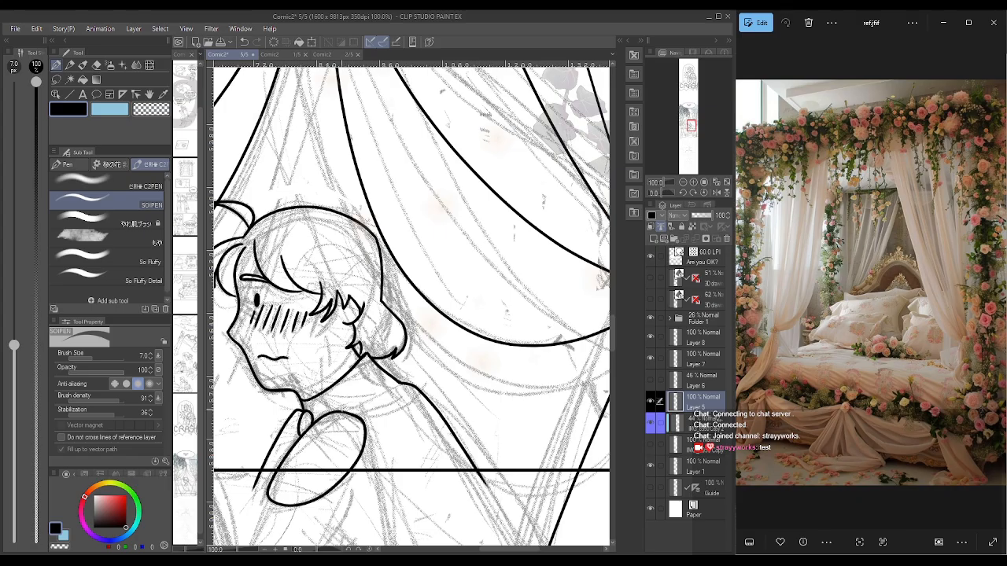
{"action": "left_click_drag", "start_coordinate": [341, 409], "coordinate": [402, 384]}
{"action": "key", "text": "ctrl+z"}
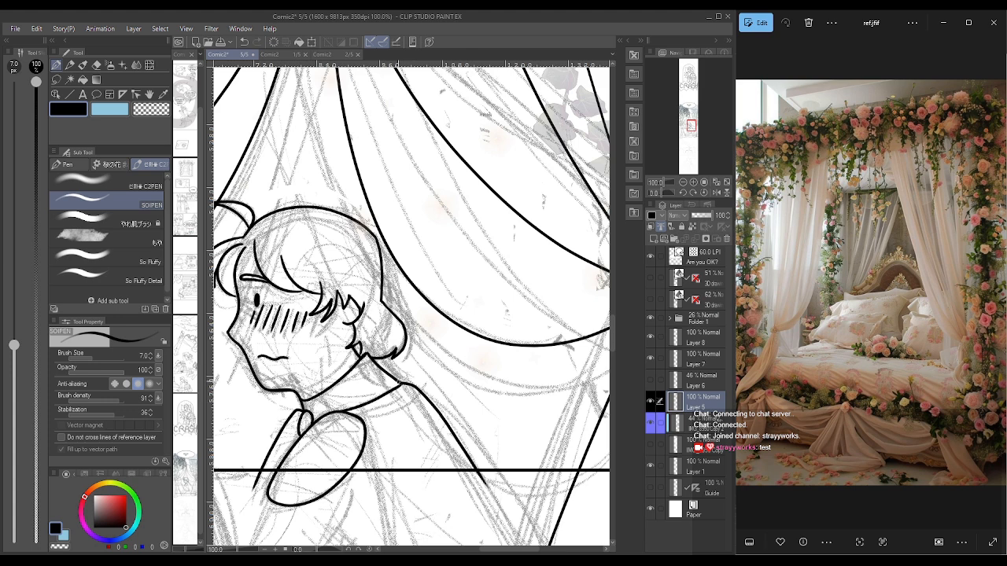
- Ink the zigzag fur collar around the neck and shoulder, from the nape around to the top of the large oval
{"action": "mouse_move", "coordinate": [384, 360]}
{"action": "left_mouse_down"}
{"action": "mouse_move", "coordinate": [385, 370]}
{"action": "mouse_move", "coordinate": [398, 367]}
{"action": "mouse_move", "coordinate": [387, 372]}
{"action": "mouse_move", "coordinate": [429, 346]}
{"action": "mouse_move", "coordinate": [460, 393]}
{"action": "mouse_move", "coordinate": [455, 418]}
{"action": "left_mouse_up"}
{"action": "key", "text": "ctrl+z"}
{"action": "key", "text": "ctrl+z"}
{"action": "key", "text": "ctrl+z"}
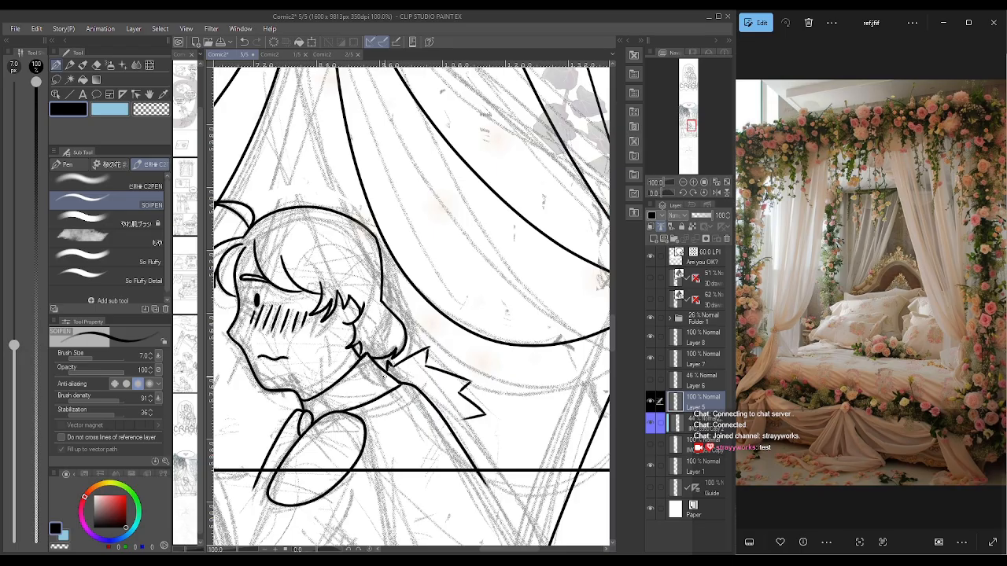
{"action": "mouse_move", "coordinate": [385, 374]}
{"action": "left_mouse_down"}
{"action": "mouse_move", "coordinate": [355, 377]}
{"action": "mouse_move", "coordinate": [361, 383]}
{"action": "mouse_move", "coordinate": [332, 412]}
{"action": "left_mouse_up"}
{"action": "left_click_drag", "start_coordinate": [343, 398], "coordinate": [333, 408]}
{"action": "left_click_drag", "start_coordinate": [363, 376], "coordinate": [354, 382]}
{"action": "left_click_drag", "start_coordinate": [429, 346], "coordinate": [427, 359]}
{"action": "mouse_move", "coordinate": [365, 417]}
{"action": "left_mouse_down"}
{"action": "mouse_move", "coordinate": [368, 438]}
{"action": "mouse_move", "coordinate": [409, 448]}
{"action": "left_mouse_up"}
{"action": "mouse_move", "coordinate": [407, 431]}
{"action": "left_mouse_down"}
{"action": "mouse_move", "coordinate": [457, 448]}
{"action": "mouse_move", "coordinate": [480, 423]}
{"action": "mouse_move", "coordinate": [478, 434]}
{"action": "left_mouse_up"}
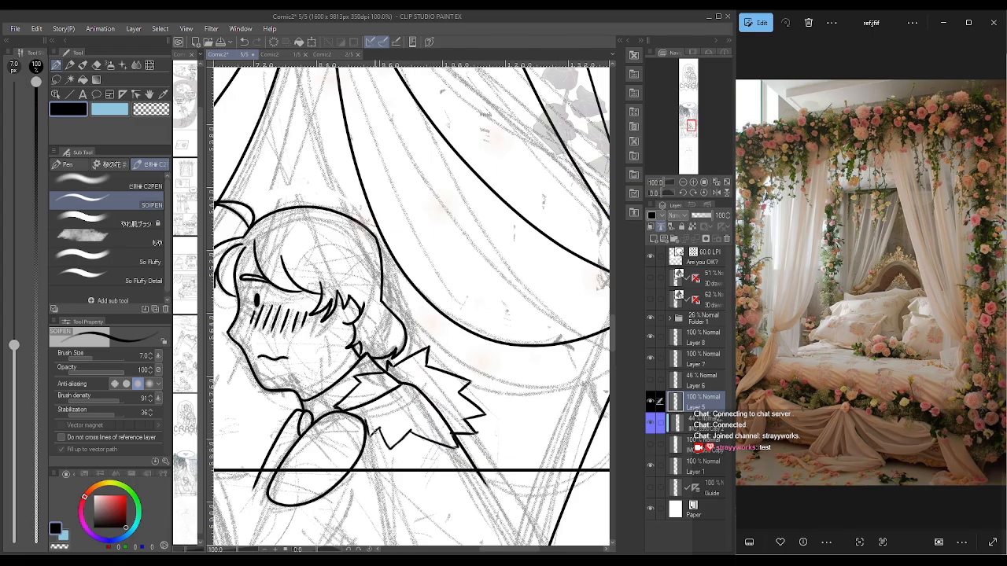
{"action": "left_click_drag", "start_coordinate": [378, 431], "coordinate": [369, 438]}
- Ink the cape's back edge from the fur collar in a long curve down to the trailing end near the bed's corner post
{"action": "left_click_drag", "start_coordinate": [586, 401], "coordinate": [494, 170], "text": "space"}
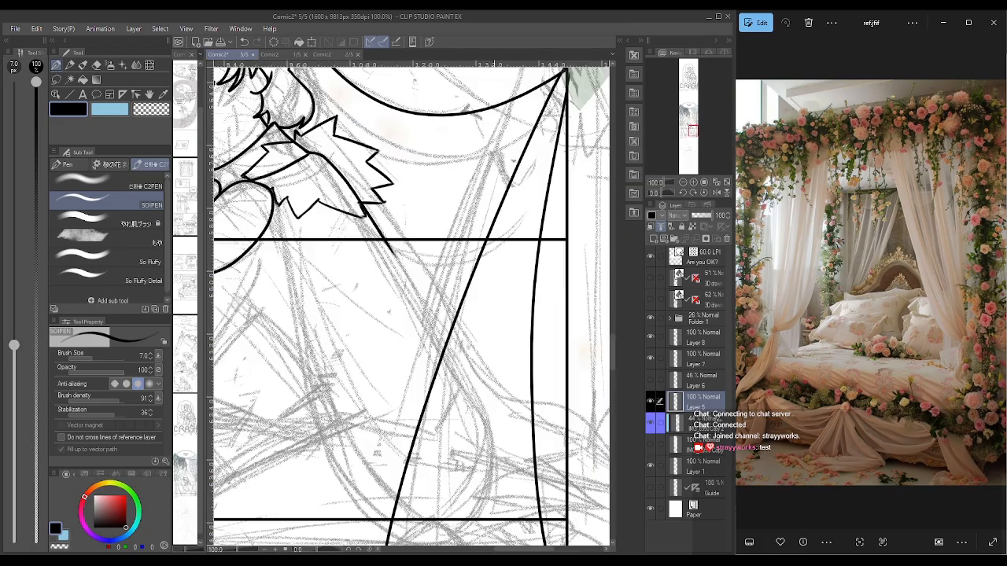
{"action": "mouse_move", "coordinate": [378, 203]}
{"action": "left_mouse_down"}
{"action": "mouse_move", "coordinate": [460, 324]}
{"action": "mouse_move", "coordinate": [543, 409]}
{"action": "mouse_move", "coordinate": [568, 415]}
{"action": "left_mouse_up"}
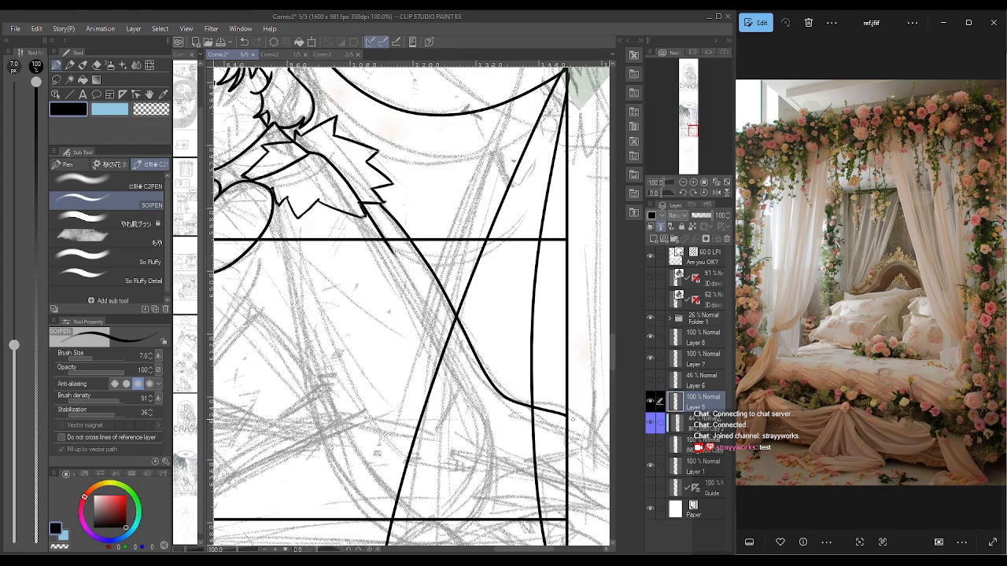
{"action": "left_click_drag", "start_coordinate": [572, 420], "coordinate": [584, 435]}
{"action": "mouse_move", "coordinate": [580, 441]}
{"action": "left_mouse_down"}
{"action": "mouse_move", "coordinate": [603, 228]}
{"action": "mouse_move", "coordinate": [556, 273]}
{"action": "mouse_move", "coordinate": [465, 275]}
{"action": "left_mouse_up"}
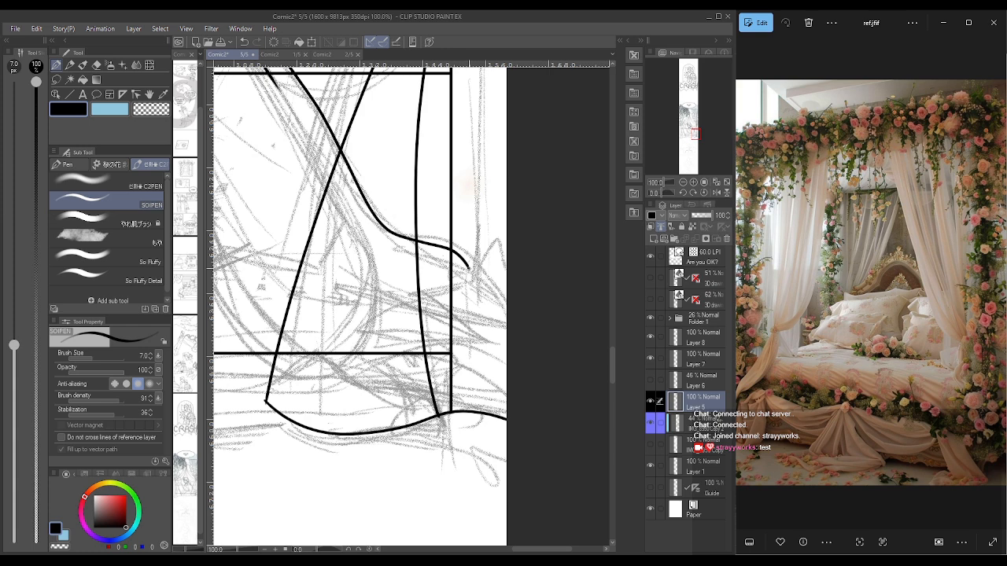
{"action": "key", "text": "ctrl+z"}
{"action": "left_click_drag", "start_coordinate": [470, 271], "coordinate": [473, 258]}
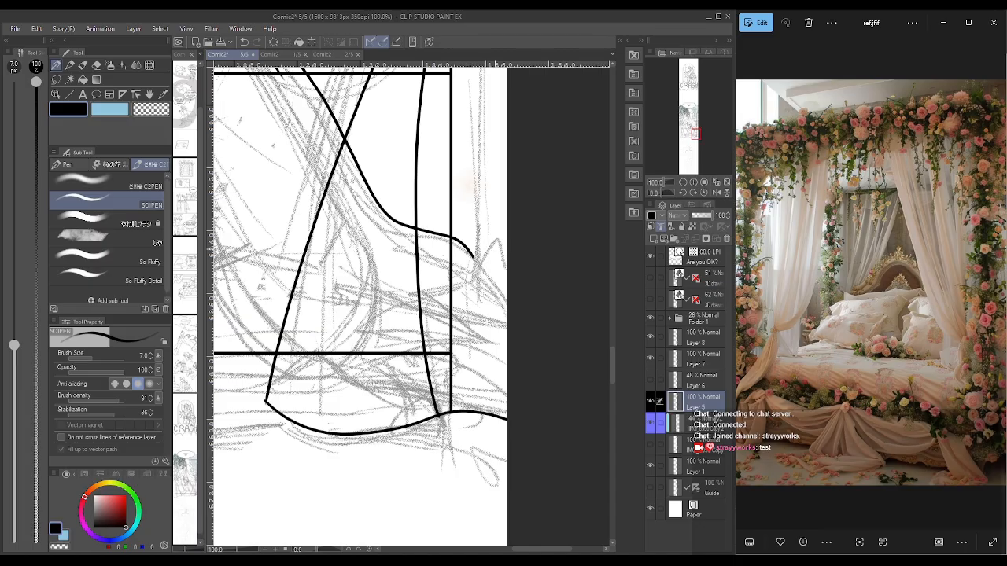
{"action": "key", "text": "ctrl+z"}
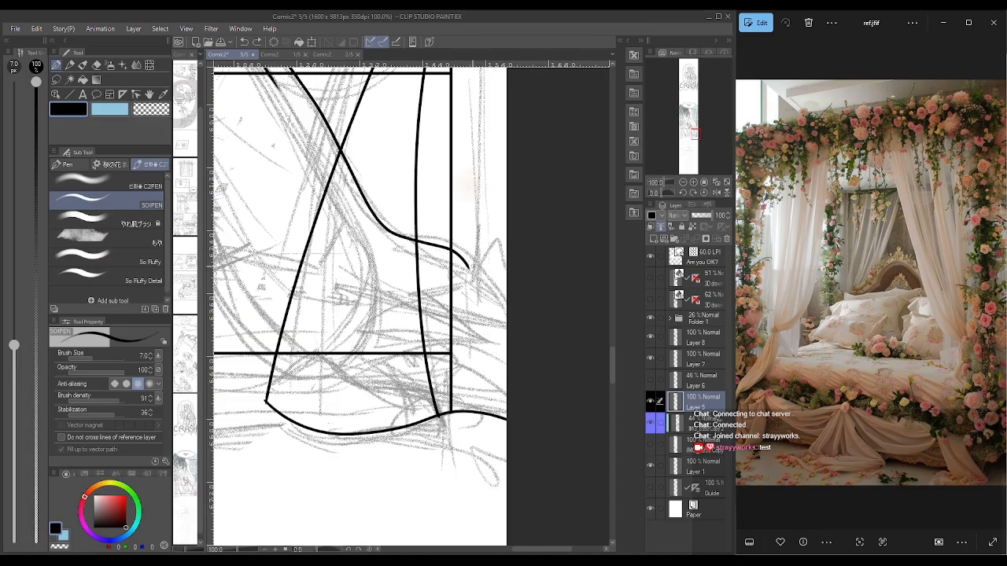
- Ink the spiky fur trim at the cape's trailing end, from the peak at the canvas edge down past the bed base, and save the file
{"action": "mouse_move", "coordinate": [471, 268]}
{"action": "left_mouse_down"}
{"action": "mouse_move", "coordinate": [495, 241]}
{"action": "mouse_move", "coordinate": [505, 266]}
{"action": "left_mouse_up"}
{"action": "key", "text": "ctrl+z"}
{"action": "key", "text": "ctrl+z"}
{"action": "left_click_drag", "start_coordinate": [469, 269], "coordinate": [503, 270]}
{"action": "key", "text": "ctrl+s"}
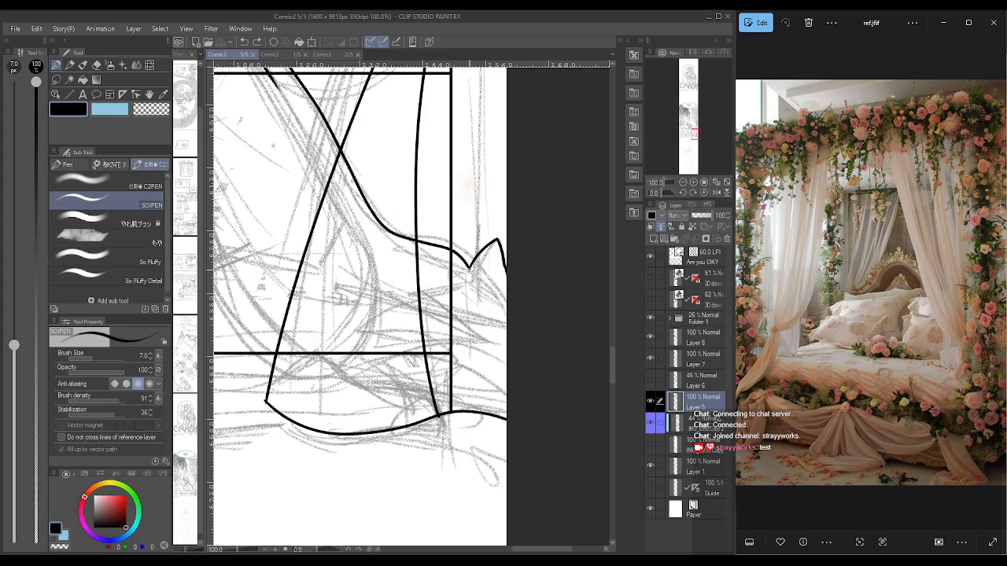
{"action": "mouse_move", "coordinate": [470, 269]}
{"action": "left_mouse_down"}
{"action": "mouse_move", "coordinate": [417, 291]}
{"action": "mouse_move", "coordinate": [455, 293]}
{"action": "mouse_move", "coordinate": [368, 331]}
{"action": "mouse_move", "coordinate": [395, 330]}
{"action": "mouse_move", "coordinate": [378, 377]}
{"action": "mouse_move", "coordinate": [431, 451]}
{"action": "mouse_move", "coordinate": [472, 470]}
{"action": "mouse_move", "coordinate": [473, 454]}
{"action": "mouse_move", "coordinate": [508, 466]}
{"action": "left_mouse_up"}
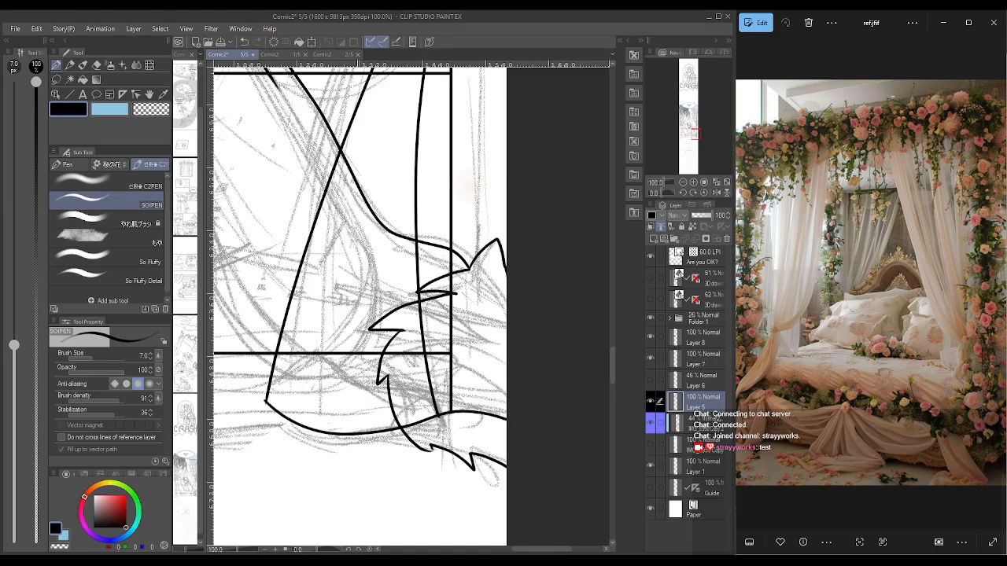
- Ink three jagged fur tufts in a column on the lower cape, just inside the spiky trim
{"action": "mouse_move", "coordinate": [333, 272]}
{"action": "left_mouse_down"}
{"action": "mouse_move", "coordinate": [359, 304]}
{"action": "mouse_move", "coordinate": [343, 280]}
{"action": "left_mouse_up"}
{"action": "mouse_move", "coordinate": [339, 243]}
{"action": "left_mouse_down"}
{"action": "mouse_move", "coordinate": [335, 274]}
{"action": "mouse_move", "coordinate": [411, 269]}
{"action": "left_mouse_up"}
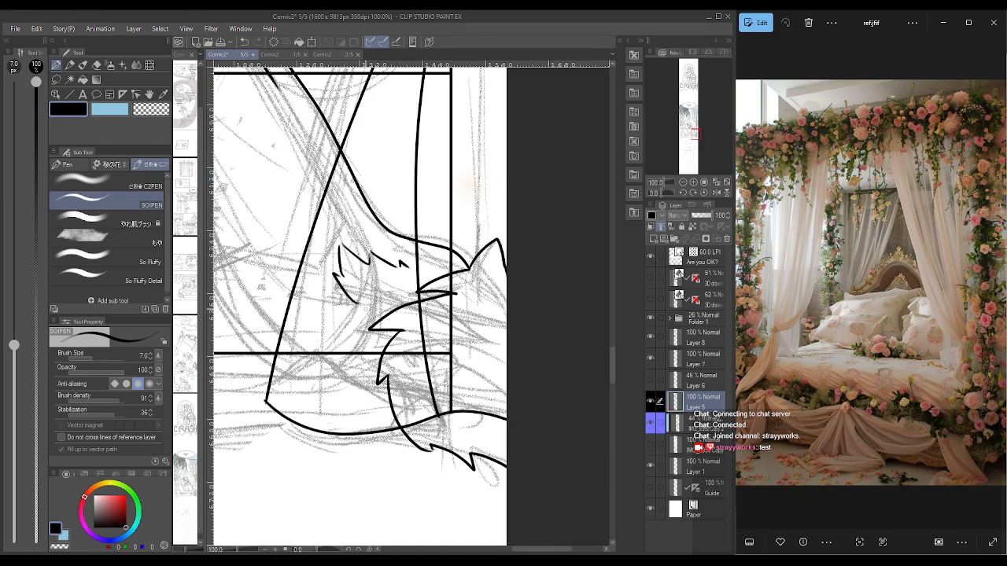
{"action": "mouse_move", "coordinate": [360, 306]}
{"action": "left_mouse_down"}
{"action": "mouse_move", "coordinate": [415, 290]}
{"action": "mouse_move", "coordinate": [407, 282]}
{"action": "mouse_move", "coordinate": [430, 272]}
{"action": "mouse_move", "coordinate": [339, 240]}
{"action": "mouse_move", "coordinate": [349, 280]}
{"action": "left_mouse_up"}
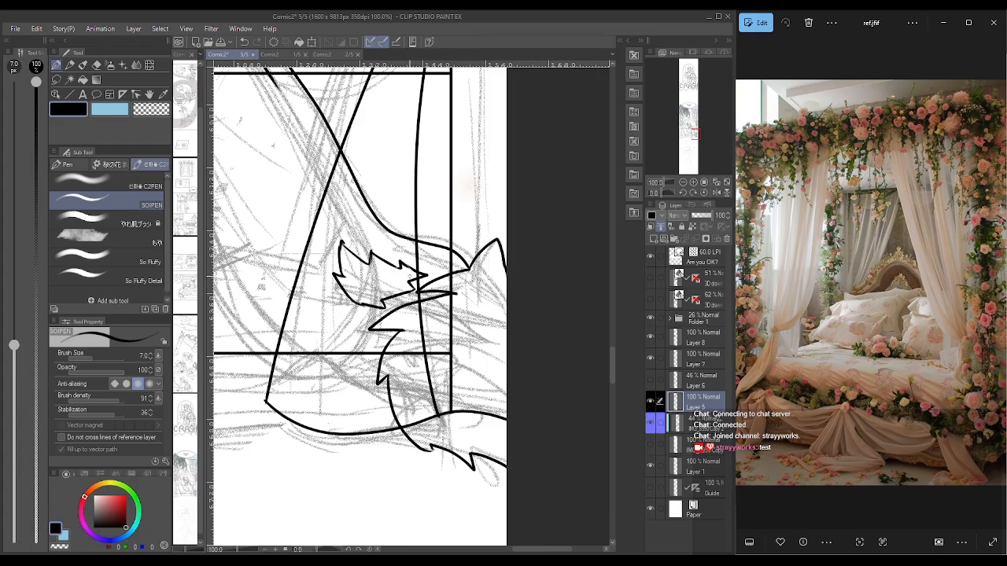
{"action": "mouse_move", "coordinate": [341, 313]}
{"action": "left_mouse_down"}
{"action": "mouse_move", "coordinate": [308, 324]}
{"action": "mouse_move", "coordinate": [318, 340]}
{"action": "mouse_move", "coordinate": [311, 351]}
{"action": "mouse_move", "coordinate": [350, 370]}
{"action": "left_mouse_up"}
{"action": "left_click_drag", "start_coordinate": [355, 361], "coordinate": [381, 356]}
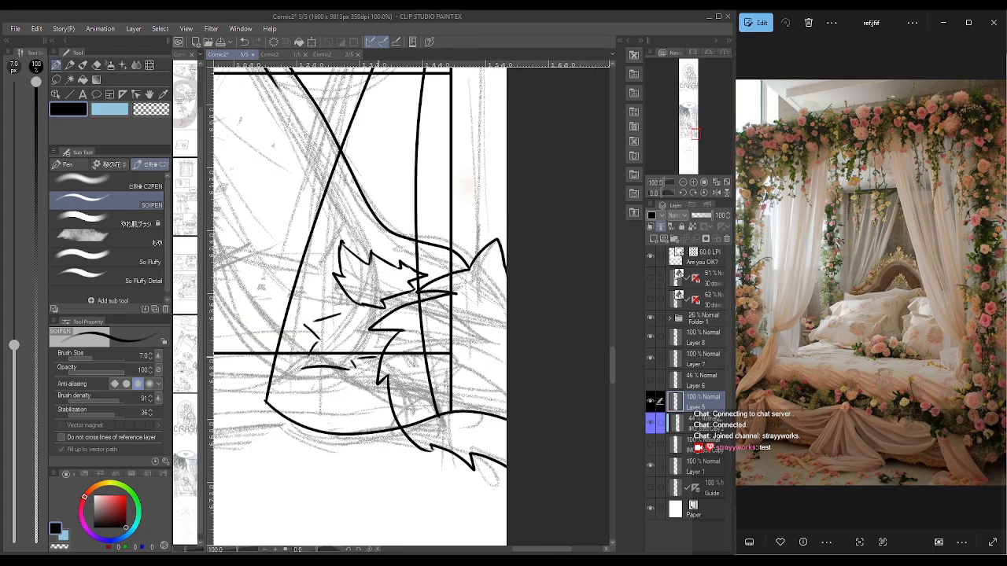
{"action": "left_click_drag", "start_coordinate": [342, 314], "coordinate": [381, 352]}
{"action": "mouse_move", "coordinate": [319, 322]}
{"action": "left_mouse_down"}
{"action": "mouse_move", "coordinate": [306, 326]}
{"action": "mouse_move", "coordinate": [302, 371]}
{"action": "mouse_move", "coordinate": [358, 369]}
{"action": "mouse_move", "coordinate": [387, 354]}
{"action": "left_mouse_up"}
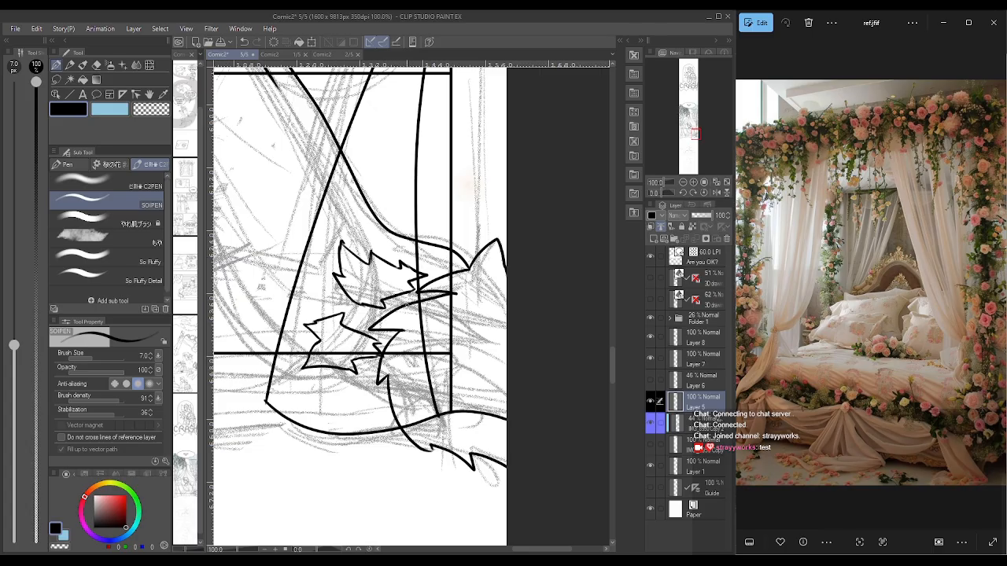
{"action": "mouse_move", "coordinate": [339, 379]}
{"action": "left_mouse_down"}
{"action": "mouse_move", "coordinate": [350, 390]}
{"action": "mouse_move", "coordinate": [322, 393]}
{"action": "mouse_move", "coordinate": [376, 392]}
{"action": "mouse_move", "coordinate": [349, 385]}
{"action": "left_mouse_up"}
{"action": "left_click_drag", "start_coordinate": [341, 395], "coordinate": [328, 401]}
- Hide Layer 7 with the bed frame lines, keeping the figure's ink layer visible
{"action": "left_click", "coordinate": [650, 356]}
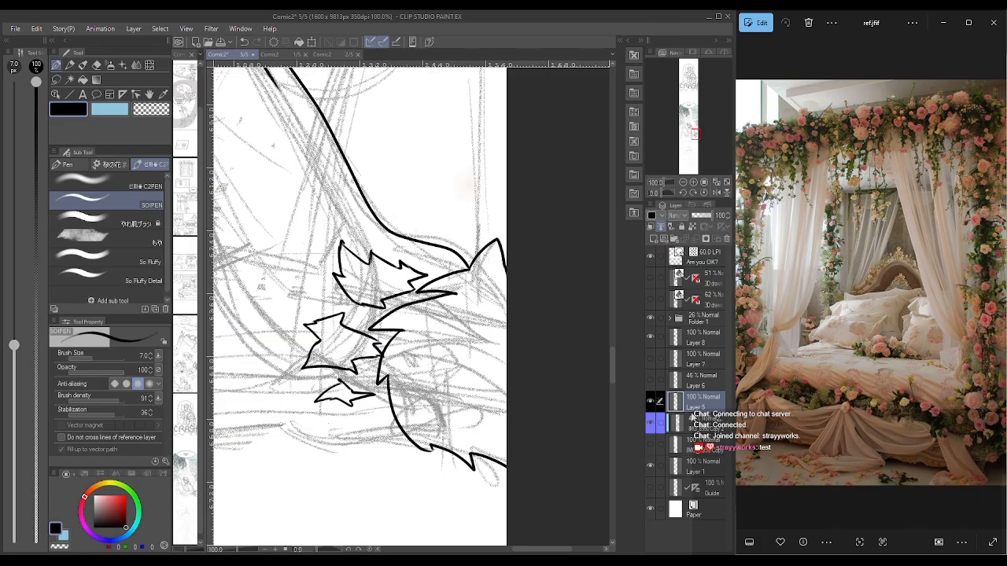
{"action": "left_click", "coordinate": [650, 403]}
{"action": "left_click", "coordinate": [650, 403]}
- Ink the cape's front edge from the large oval down to the fur trim, and tidy the overlapping lines at its lower fold
{"action": "left_click_drag", "start_coordinate": [694, 135], "coordinate": [693, 132]}
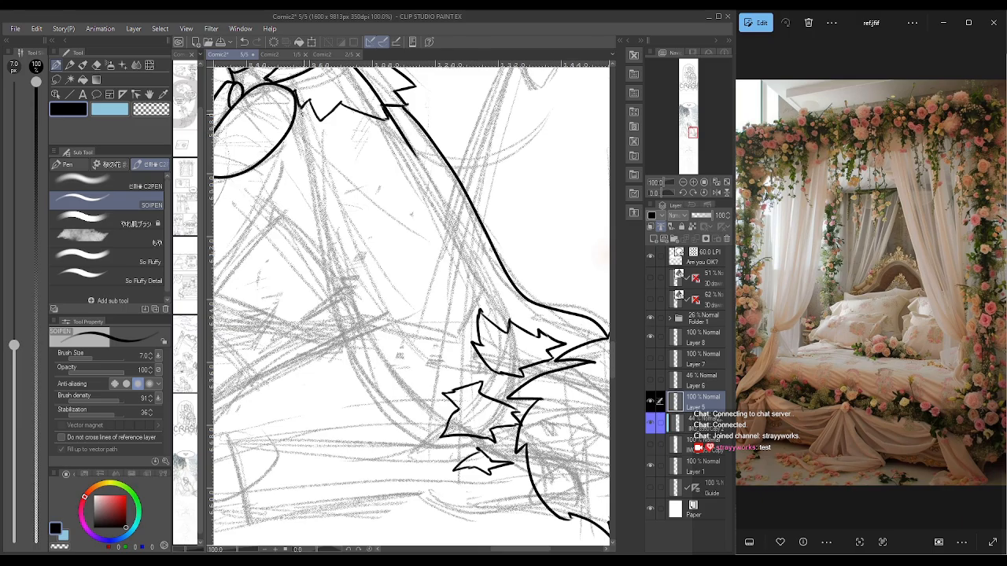
{"action": "mouse_move", "coordinate": [295, 110]}
{"action": "left_mouse_down"}
{"action": "mouse_move", "coordinate": [376, 425]}
{"action": "mouse_move", "coordinate": [486, 508]}
{"action": "mouse_move", "coordinate": [563, 515]}
{"action": "left_mouse_up"}
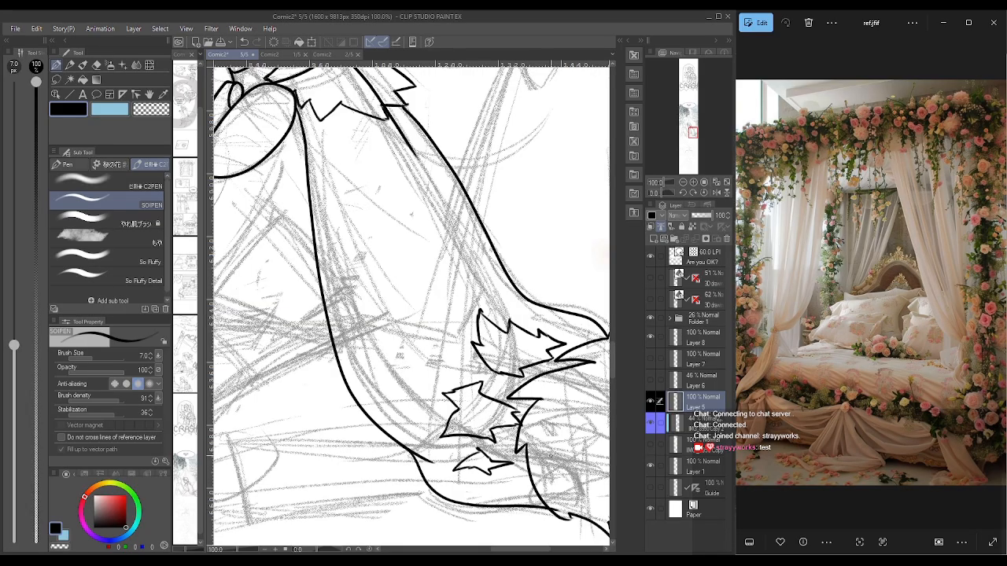
{"action": "key", "text": "e"}
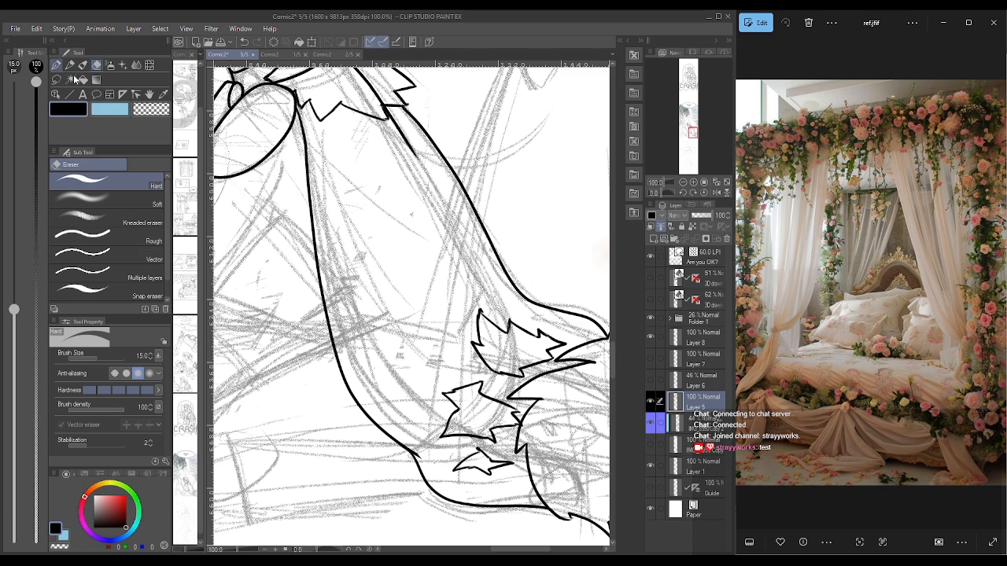
{"action": "key", "text": "p"}
{"action": "left_click_drag", "start_coordinate": [416, 453], "coordinate": [427, 463]}
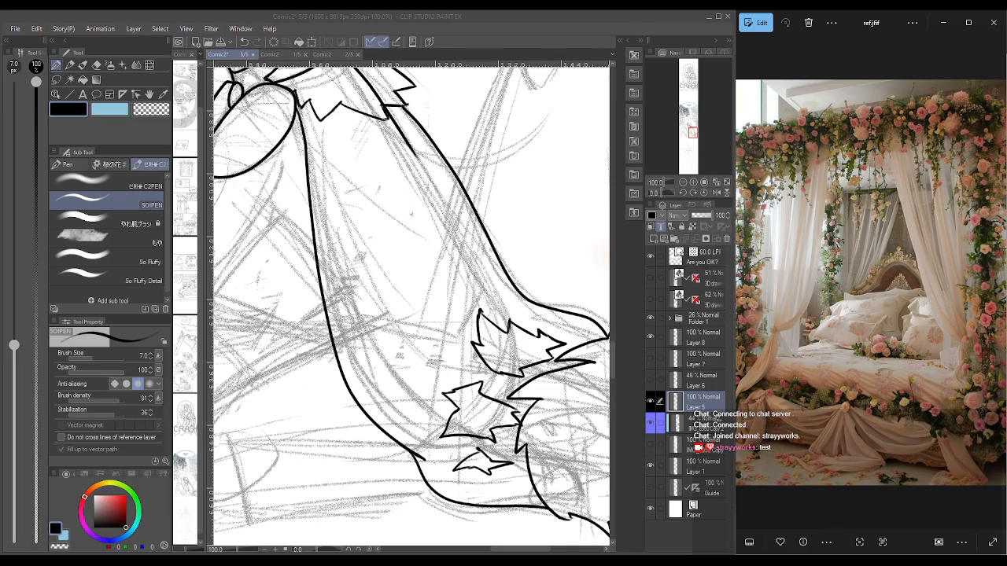
- Ink the folded leg's rounded outline in front of the cape, with the lower leg's upper edge and the short curved line across it
{"action": "left_click", "coordinate": [693, 135]}
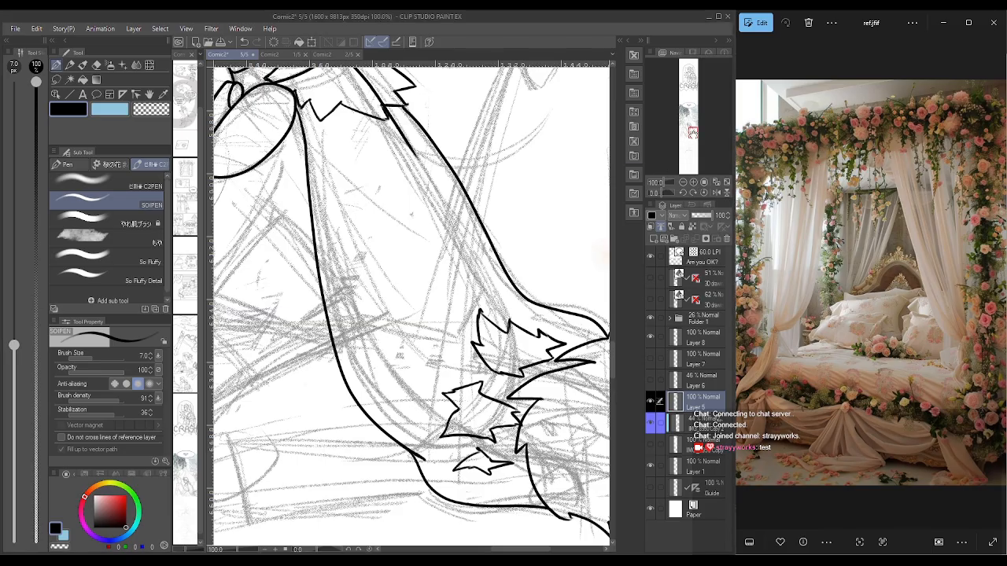
{"action": "left_click_drag", "start_coordinate": [693, 134], "coordinate": [690, 134]}
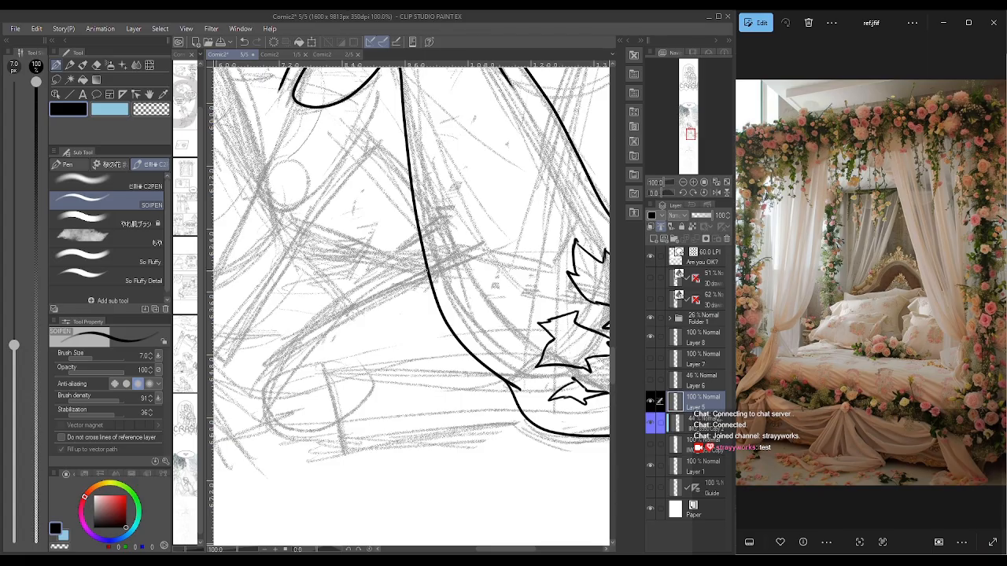
{"action": "mouse_move", "coordinate": [428, 269]}
{"action": "left_mouse_down"}
{"action": "mouse_move", "coordinate": [281, 354]}
{"action": "mouse_move", "coordinate": [265, 396]}
{"action": "mouse_move", "coordinate": [275, 434]}
{"action": "mouse_move", "coordinate": [329, 446]}
{"action": "mouse_move", "coordinate": [471, 437]}
{"action": "mouse_move", "coordinate": [538, 430]}
{"action": "left_mouse_up"}
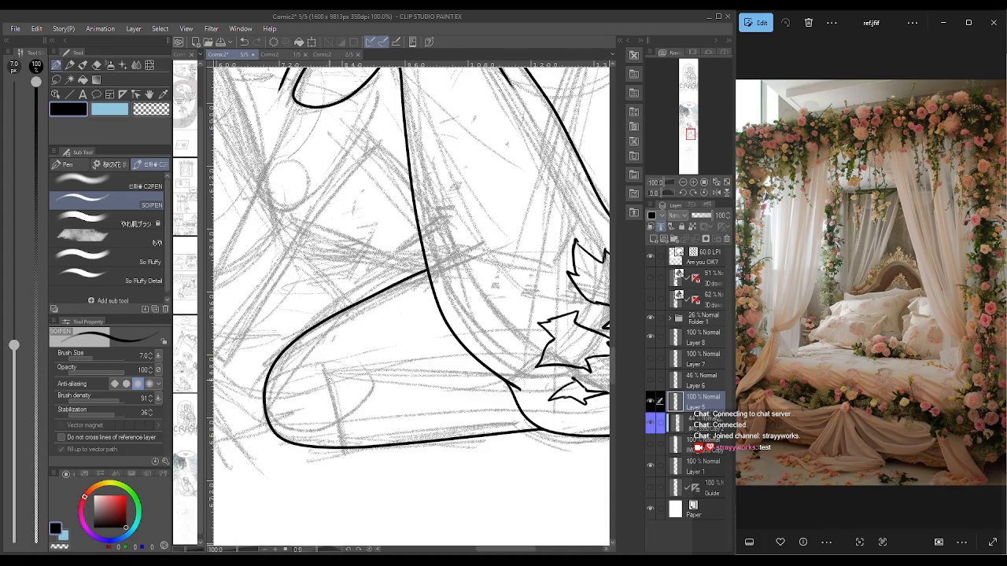
{"action": "left_click_drag", "start_coordinate": [328, 378], "coordinate": [343, 445]}
{"action": "left_click_drag", "start_coordinate": [328, 376], "coordinate": [504, 368]}
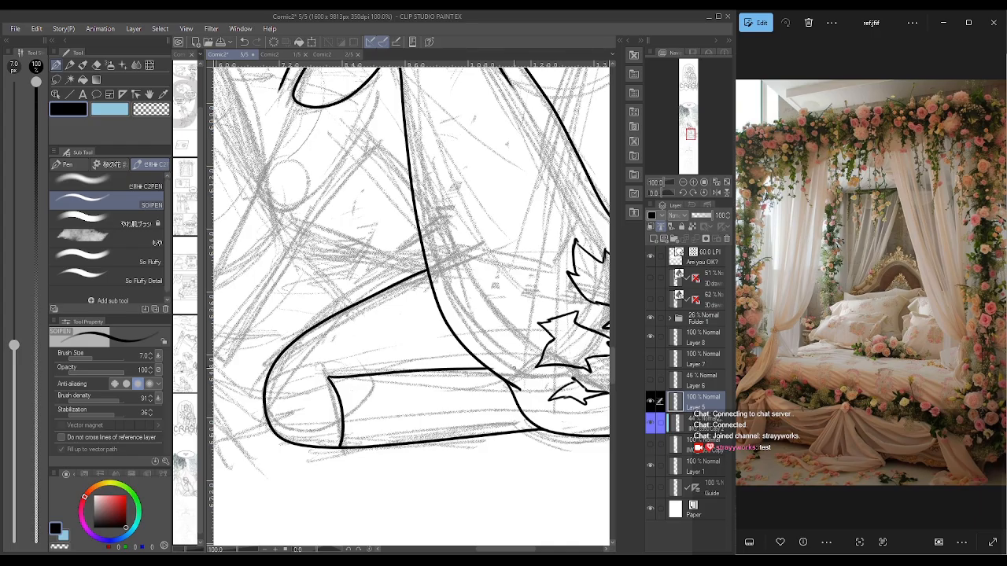
{"action": "key", "text": "ctrl+z"}
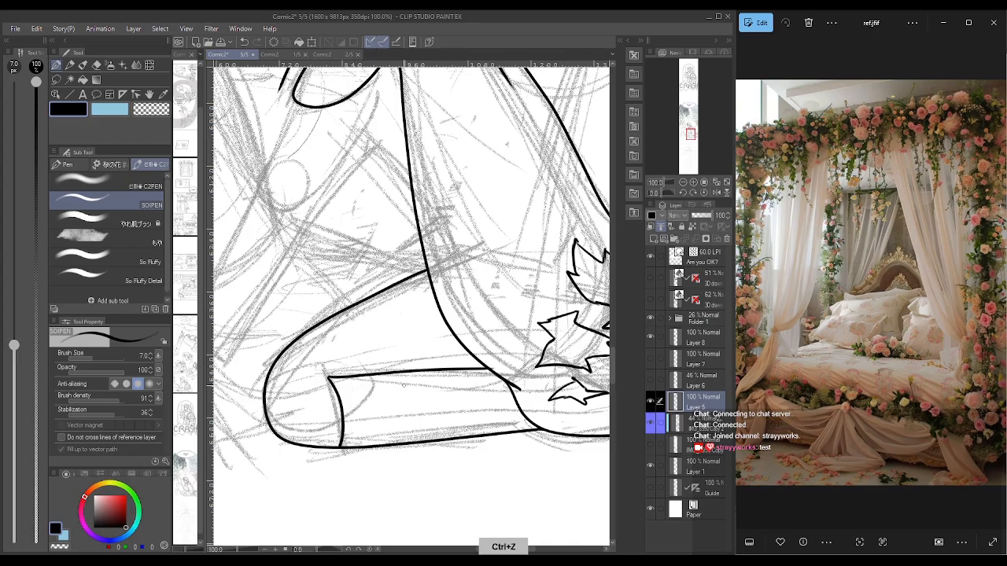
{"action": "left_click_drag", "start_coordinate": [328, 378], "coordinate": [511, 380]}
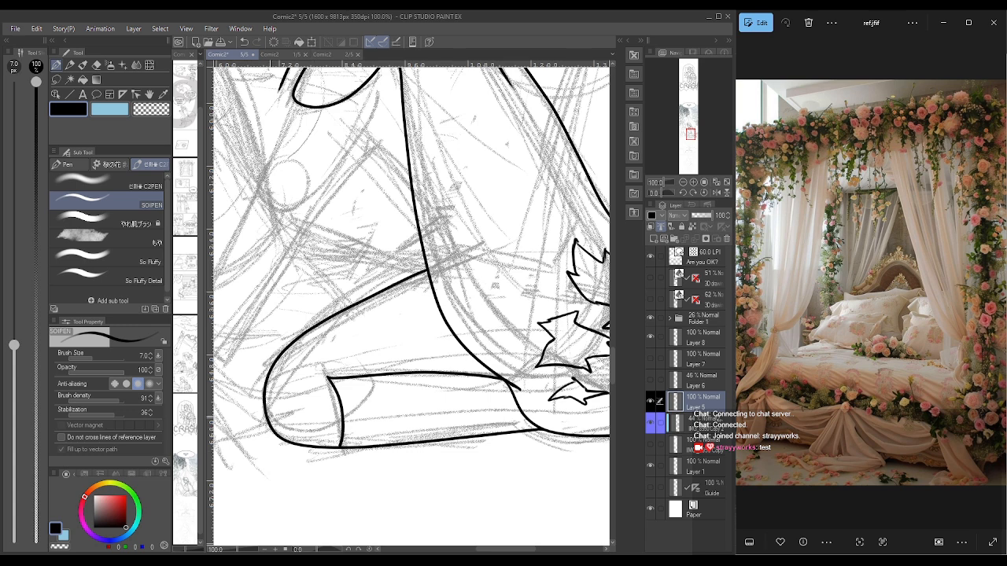
- Look at the characters on comic pages 2/5 and 1/5, and return to page 5/5
{"action": "left_click", "coordinate": [334, 55]}
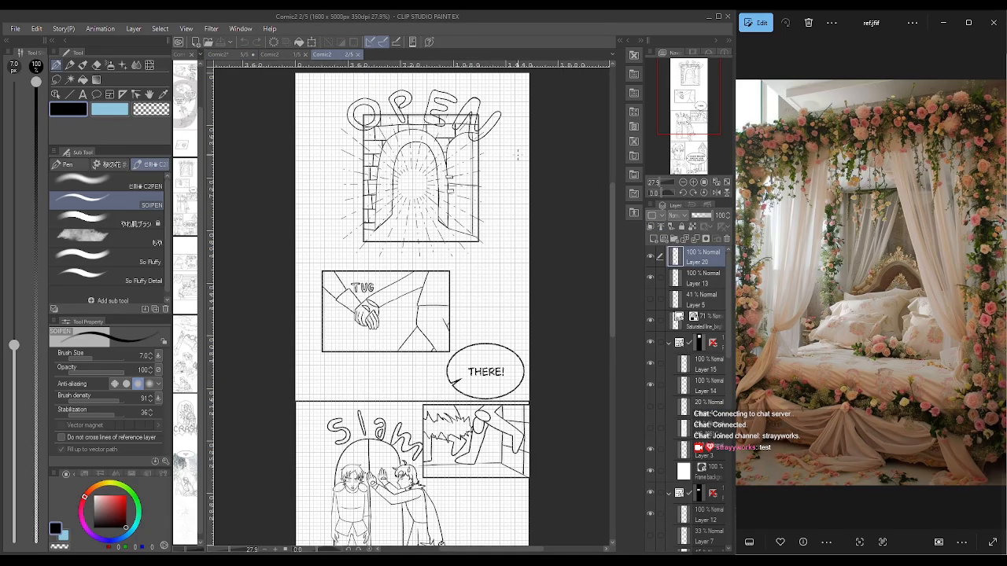
{"action": "left_click", "coordinate": [290, 56]}
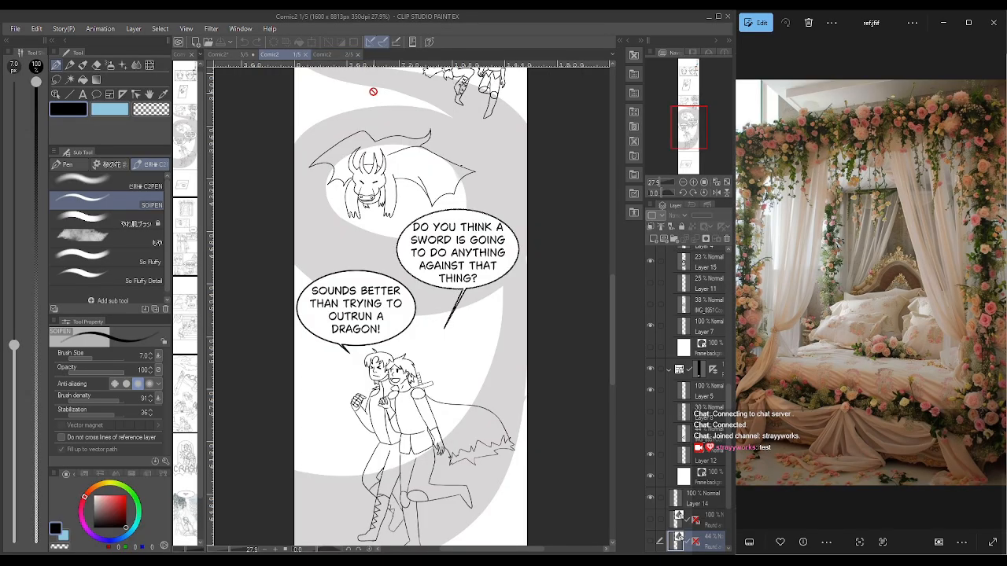
{"action": "left_click", "coordinate": [232, 55]}
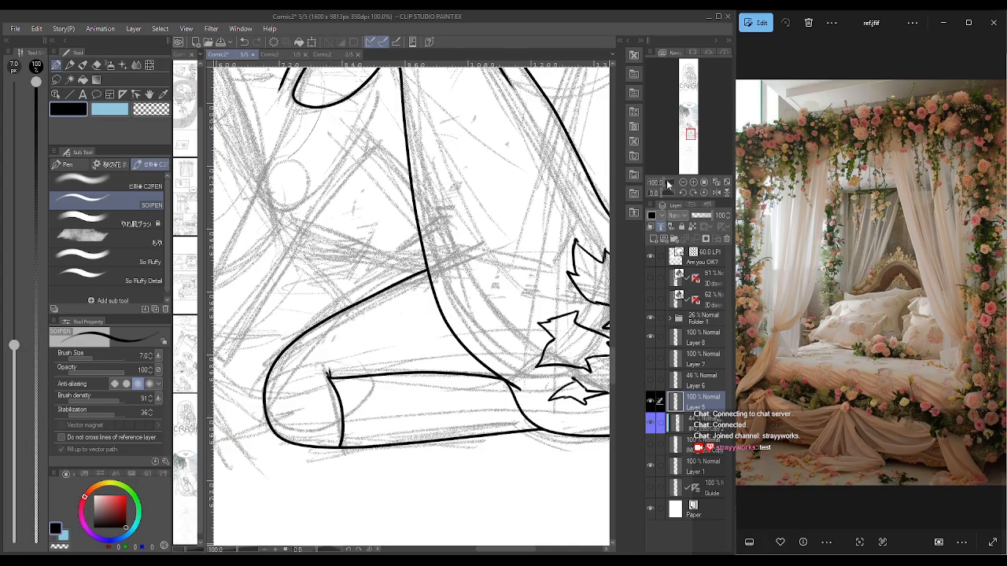
- Ink the short diagonal line running from beneath the supporting arm to the cape's front edge
{"action": "left_click_drag", "start_coordinate": [360, 130], "coordinate": [400, 166]}
{"action": "key", "text": "ctrl+z"}
{"action": "left_click_drag", "start_coordinate": [361, 132], "coordinate": [411, 182]}
{"action": "left_click_drag", "start_coordinate": [297, 102], "coordinate": [258, 189]}
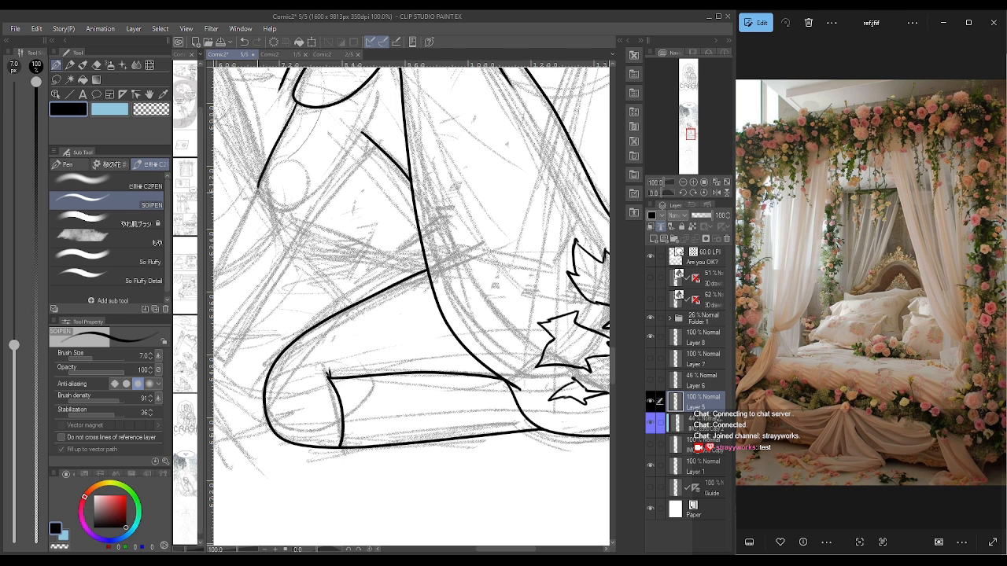
{"action": "left_click_drag", "start_coordinate": [285, 155], "coordinate": [280, 156]}
{"action": "left_click_drag", "start_coordinate": [376, 145], "coordinate": [300, 234]}
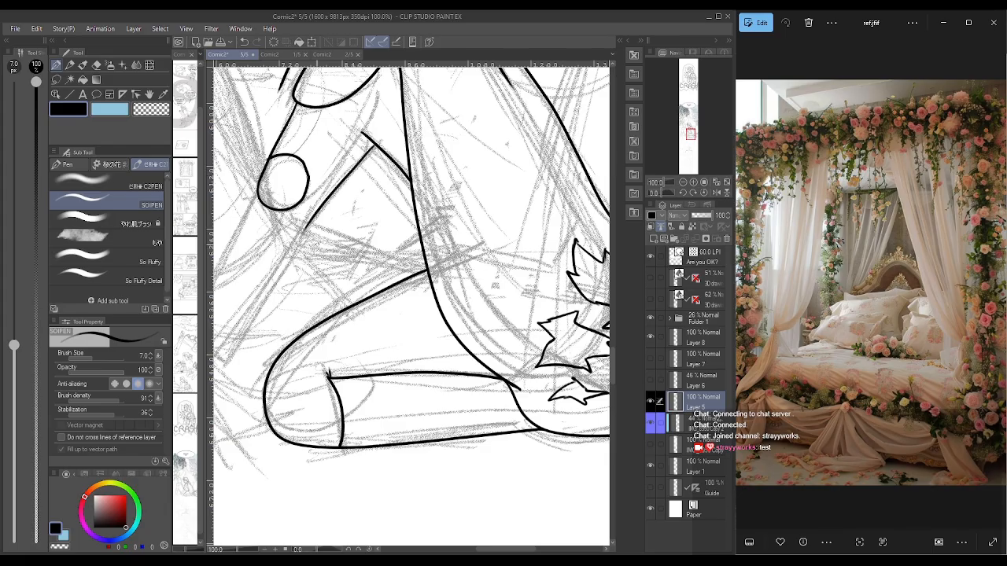
{"action": "key", "text": "ctrl+z"}
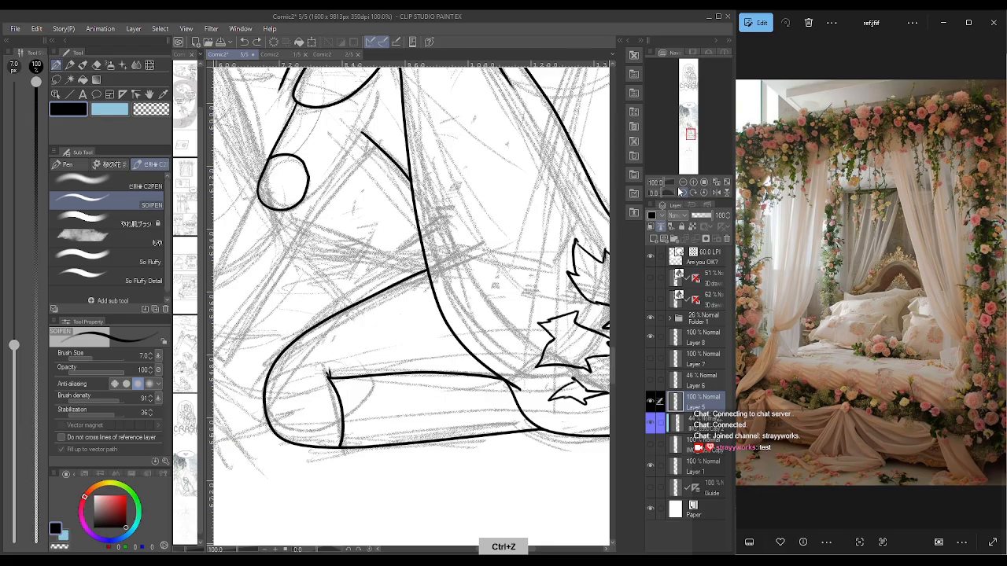
{"action": "left_click", "coordinate": [681, 182]}
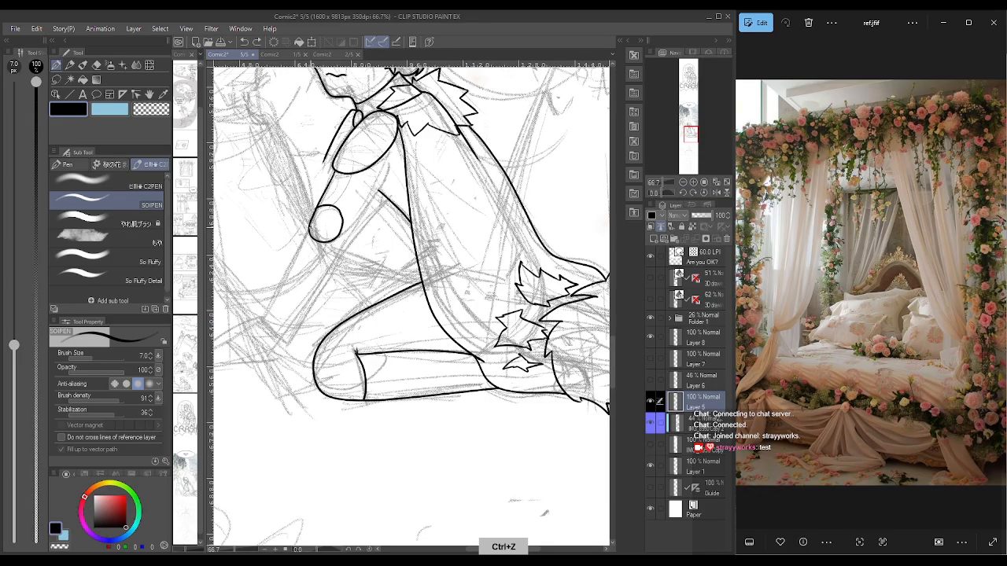
{"action": "key", "text": "ctrl+z"}
- Ink the straight supporting arm's long edges and wrist line, trim the overshoot under the arm, and extend the far shoulder line downward
{"action": "left_click_drag", "start_coordinate": [335, 181], "coordinate": [266, 316]}
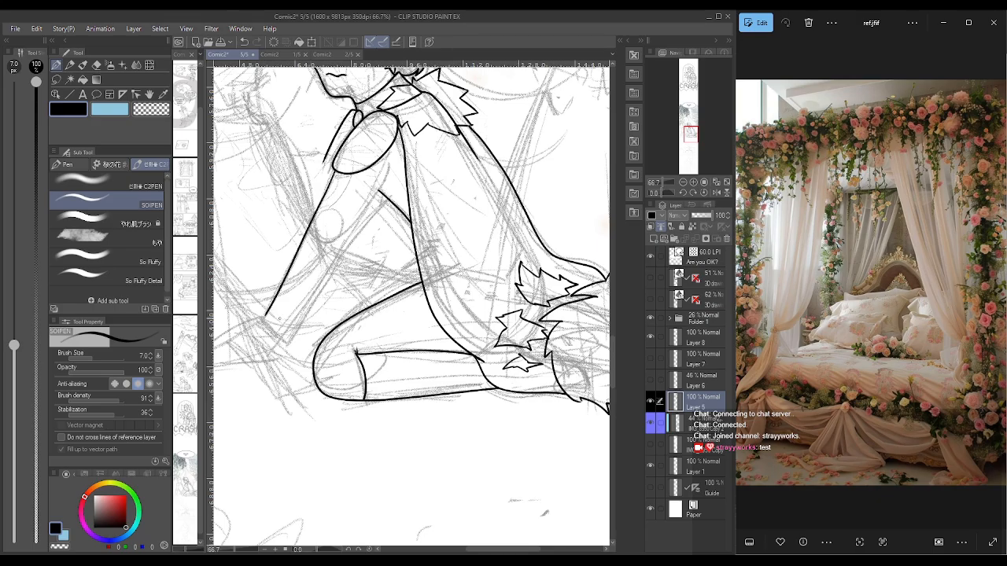
{"action": "left_click_drag", "start_coordinate": [265, 318], "coordinate": [283, 335]}
{"action": "key", "text": "ctrl+z"}
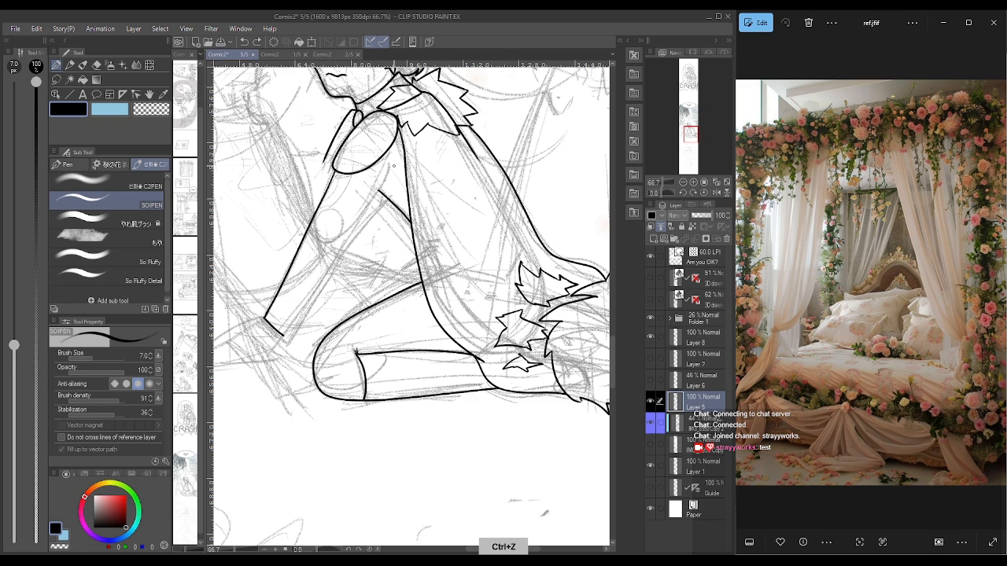
{"action": "left_click_drag", "start_coordinate": [393, 179], "coordinate": [283, 337]}
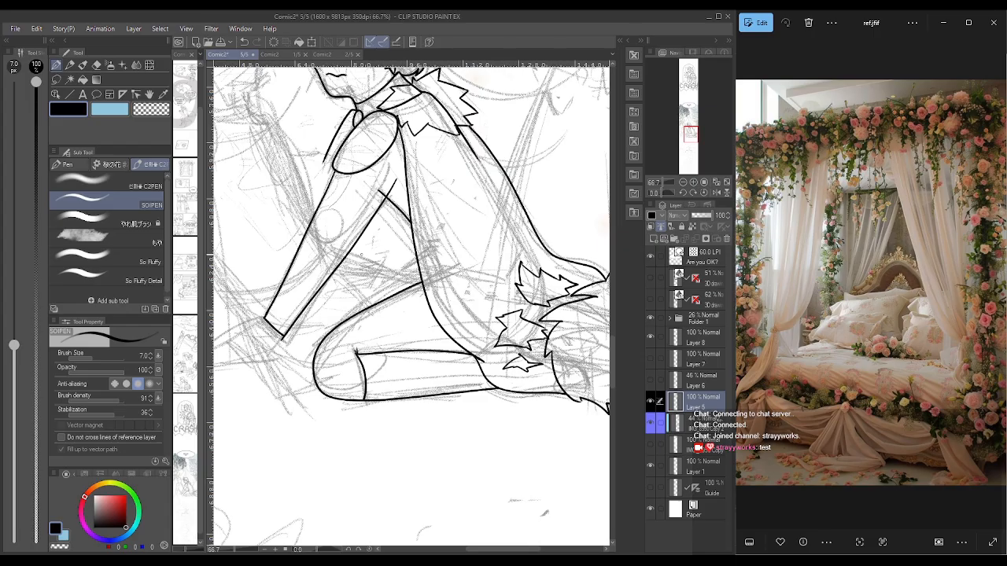
{"action": "key", "text": "e"}
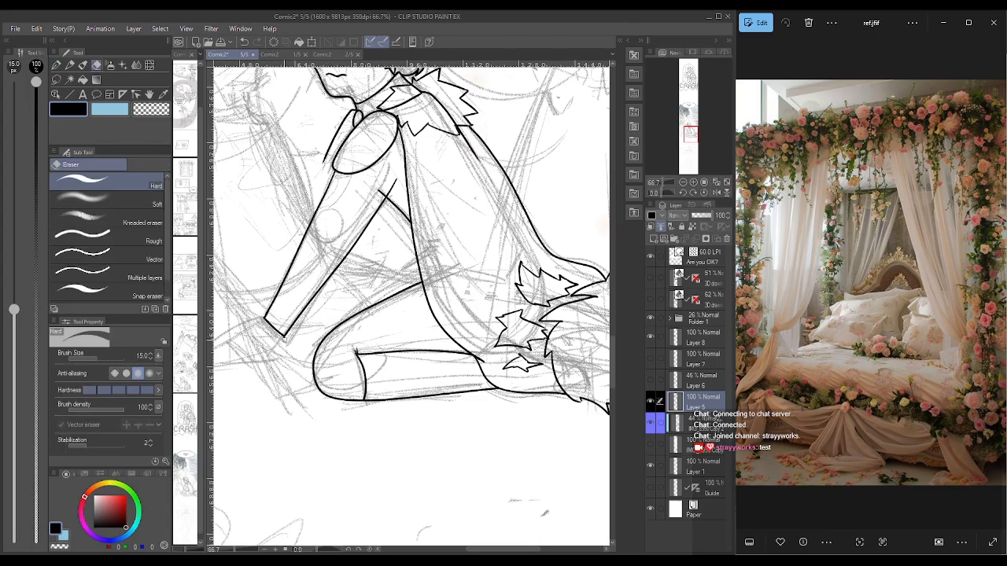
{"action": "left_click_drag", "start_coordinate": [395, 181], "coordinate": [387, 188]}
{"action": "key", "text": "p"}
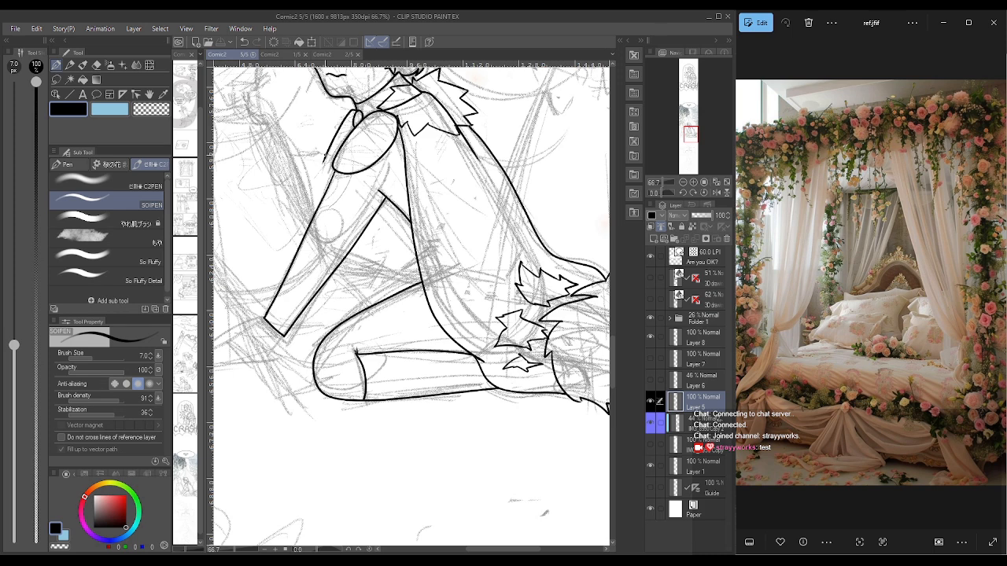
{"action": "left_click_drag", "start_coordinate": [324, 158], "coordinate": [311, 195]}
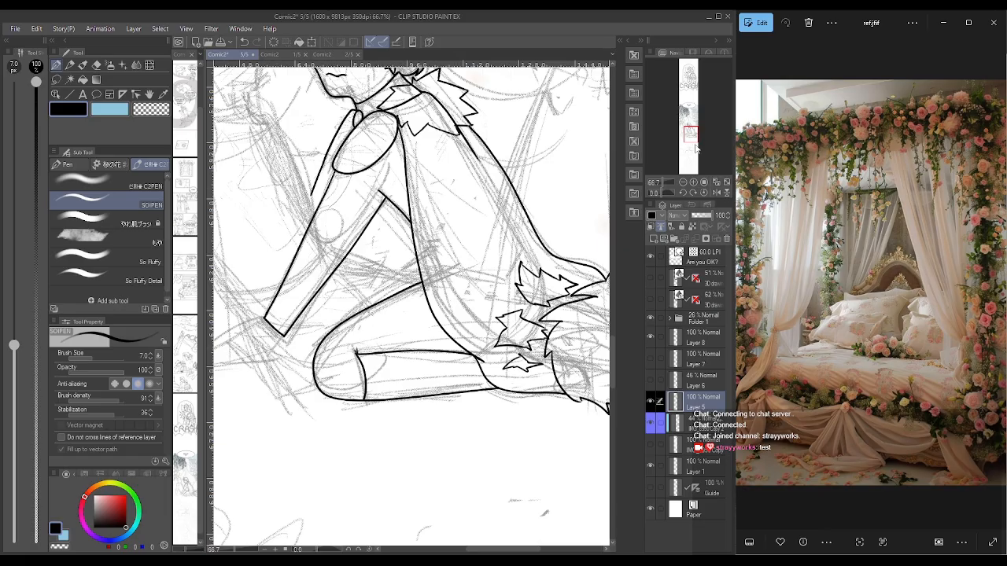
- Ink the heel and lower edge of the supporting hand, curving from the wrist toward the fingers
{"action": "left_click_drag", "start_coordinate": [695, 150], "coordinate": [692, 152]}
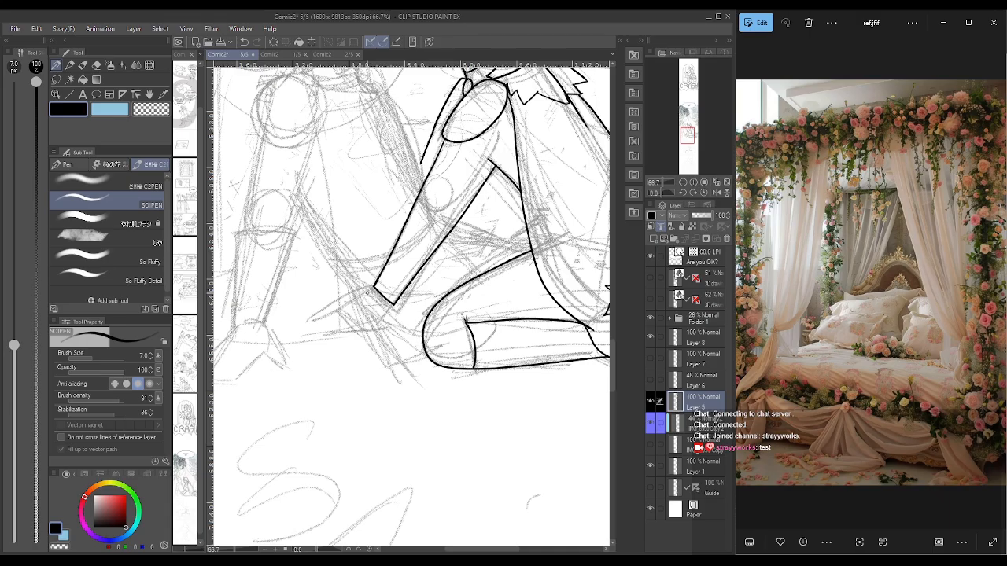
{"action": "left_click_drag", "start_coordinate": [374, 288], "coordinate": [325, 297]}
{"action": "left_click_drag", "start_coordinate": [388, 306], "coordinate": [338, 324]}
{"action": "key", "text": "ctrl+z"}
{"action": "key", "text": "ctrl+z"}
{"action": "left_click_drag", "start_coordinate": [374, 305], "coordinate": [394, 308]}
{"action": "key", "text": "ctrl+z"}
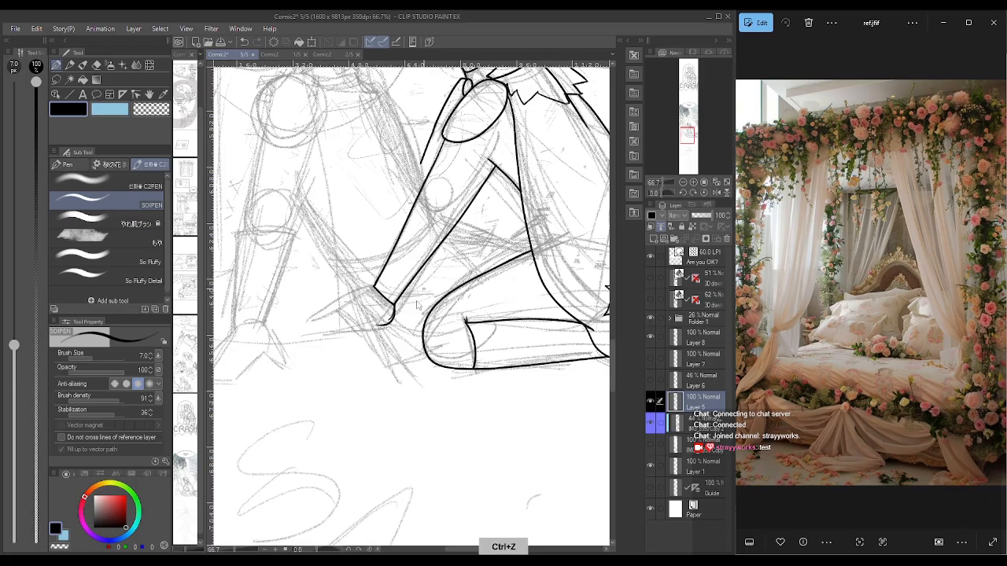
{"action": "key", "text": "ctrl+z"}
{"action": "left_click_drag", "start_coordinate": [393, 315], "coordinate": [338, 330]}
{"action": "mouse_move", "coordinate": [374, 286]}
{"action": "left_mouse_down"}
{"action": "mouse_move", "coordinate": [367, 301]}
{"action": "mouse_move", "coordinate": [337, 309]}
{"action": "left_mouse_up"}
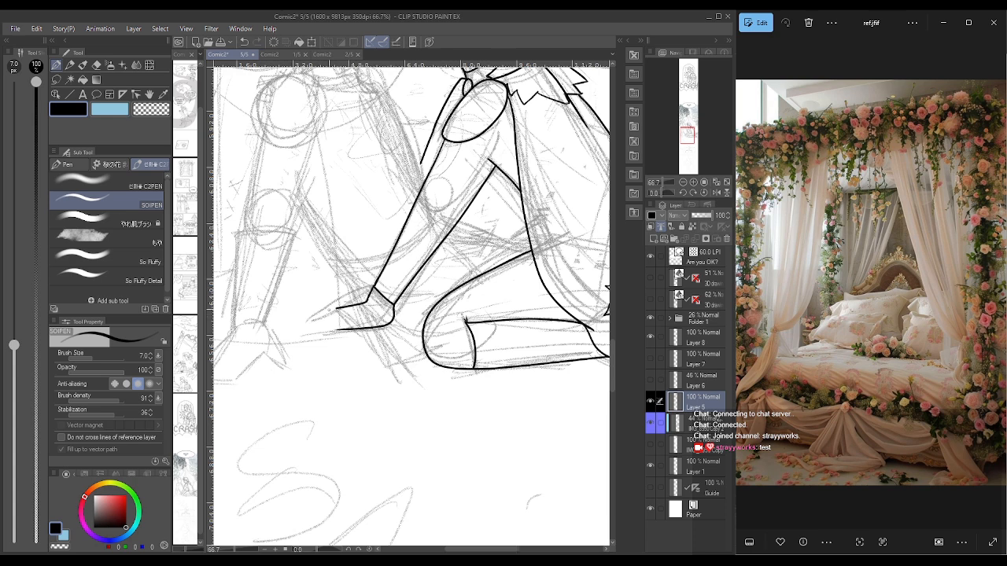
- Ink the back of the supporting hand and its separate fingers, redrawing the strokes that miss the shape
{"action": "key", "text": "ctrl+z"}
{"action": "key", "text": "ctrl+z"}
{"action": "left_click_drag", "start_coordinate": [374, 286], "coordinate": [306, 319]}
{"action": "key", "text": "ctrl+z"}
{"action": "left_click_drag", "start_coordinate": [357, 312], "coordinate": [318, 325]}
{"action": "key", "text": "ctrl+z"}
{"action": "left_click_drag", "start_coordinate": [358, 313], "coordinate": [318, 324]}
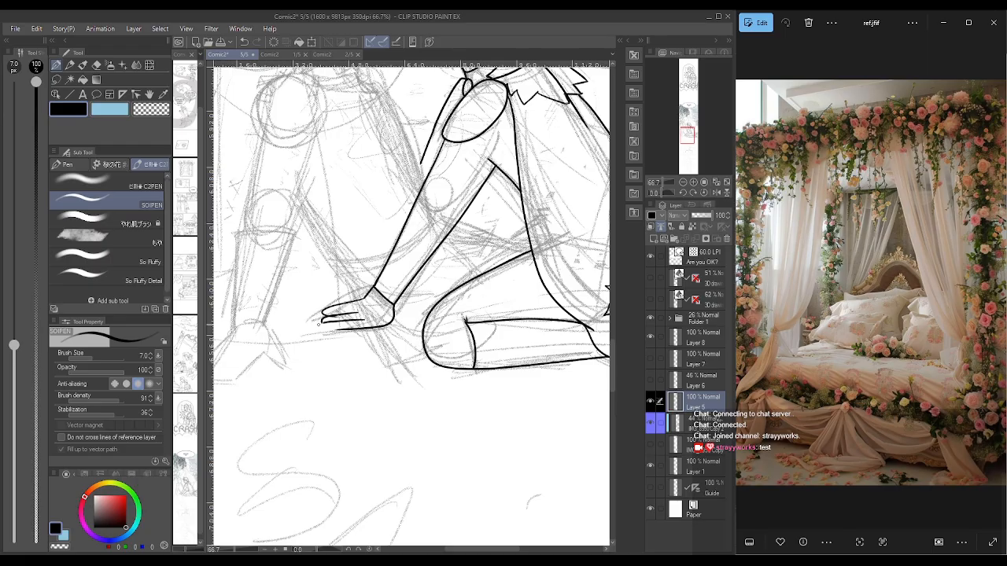
{"action": "key", "text": "ctrl+z"}
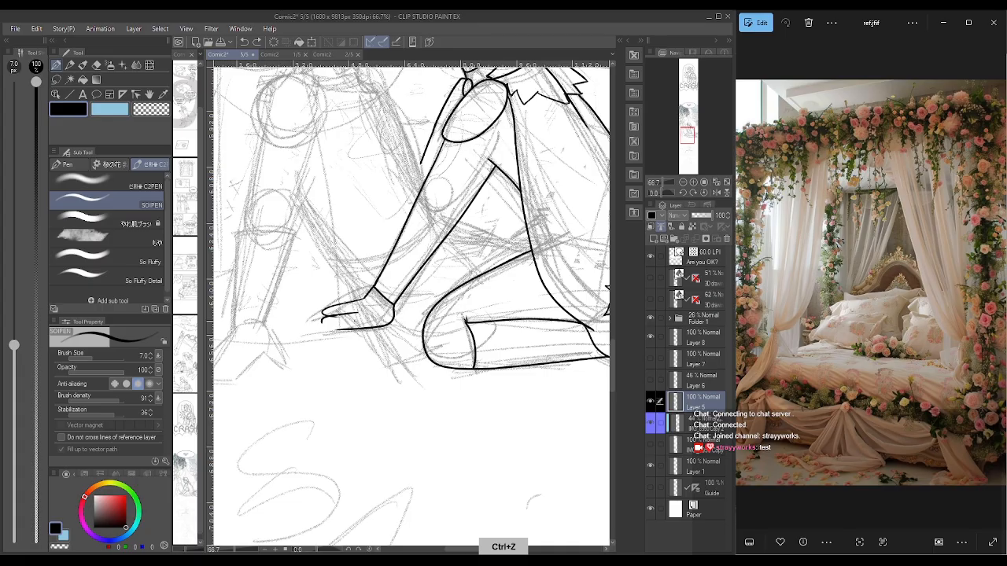
{"action": "left_click_drag", "start_coordinate": [358, 322], "coordinate": [325, 325]}
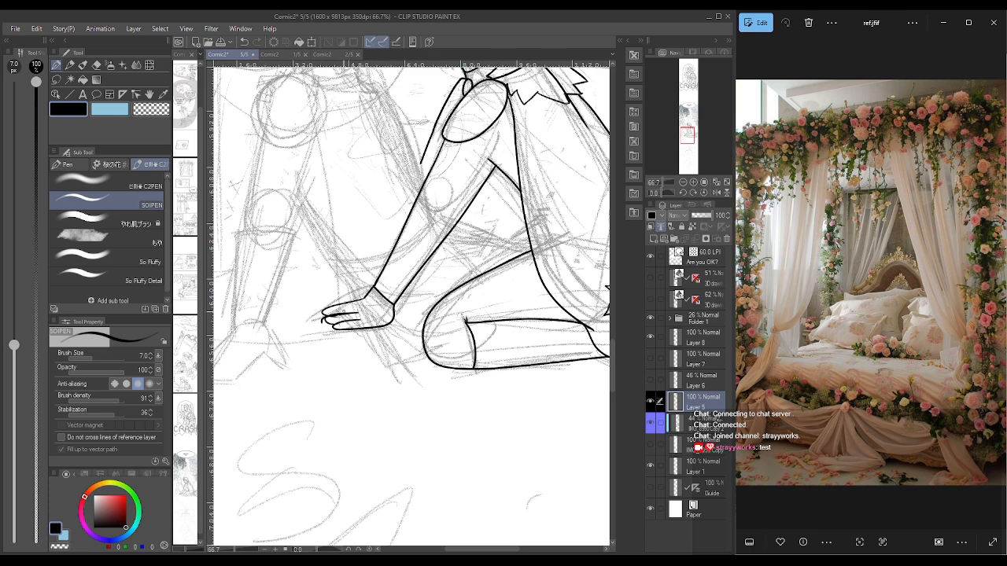
- Erase the hand's upper edge between wrist and fingers, then re-ink it with the thumb's curve inside the hand
{"action": "left_click_drag", "start_coordinate": [324, 308], "coordinate": [361, 301]}
{"action": "key", "text": "ctrl+z"}
{"action": "left_click", "coordinate": [96, 64]}
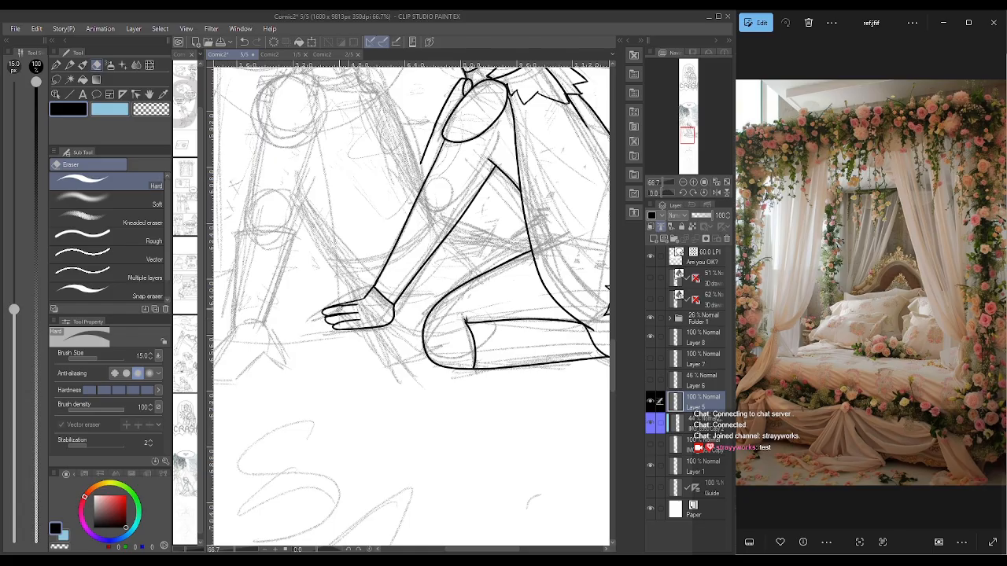
{"action": "left_click_drag", "start_coordinate": [345, 305], "coordinate": [362, 299]}
{"action": "left_click", "coordinate": [57, 64]}
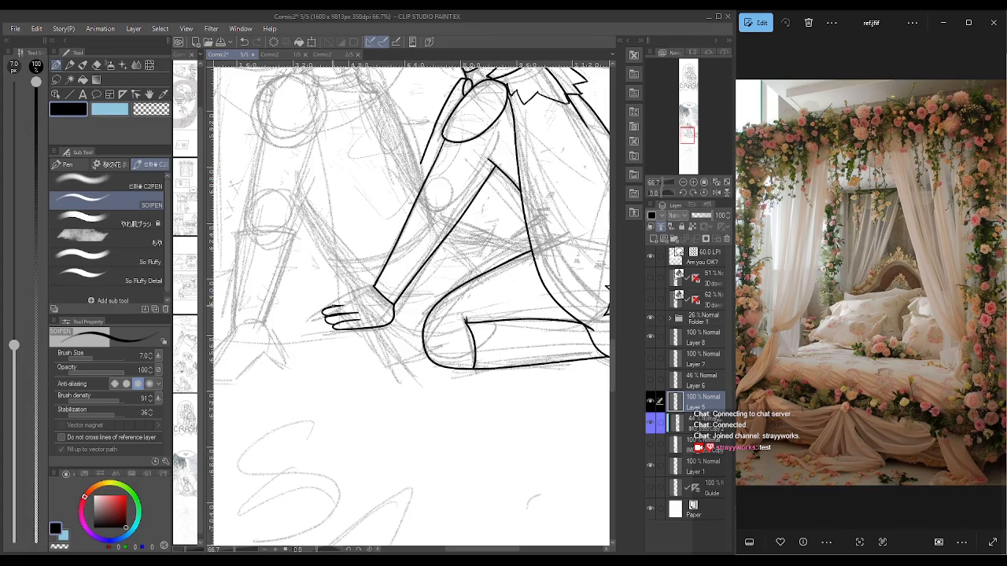
{"action": "left_click_drag", "start_coordinate": [373, 288], "coordinate": [332, 305]}
{"action": "mouse_move", "coordinate": [348, 319]}
{"action": "left_mouse_down"}
{"action": "mouse_move", "coordinate": [349, 328]}
{"action": "mouse_move", "coordinate": [377, 302]}
{"action": "mouse_move", "coordinate": [384, 320]}
{"action": "left_mouse_up"}
- Ink the short line beside the cape above the thigh, and extend the inner line along the cape's back edge
{"action": "left_click_drag", "start_coordinate": [511, 238], "coordinate": [527, 227]}
{"action": "key", "text": "e"}
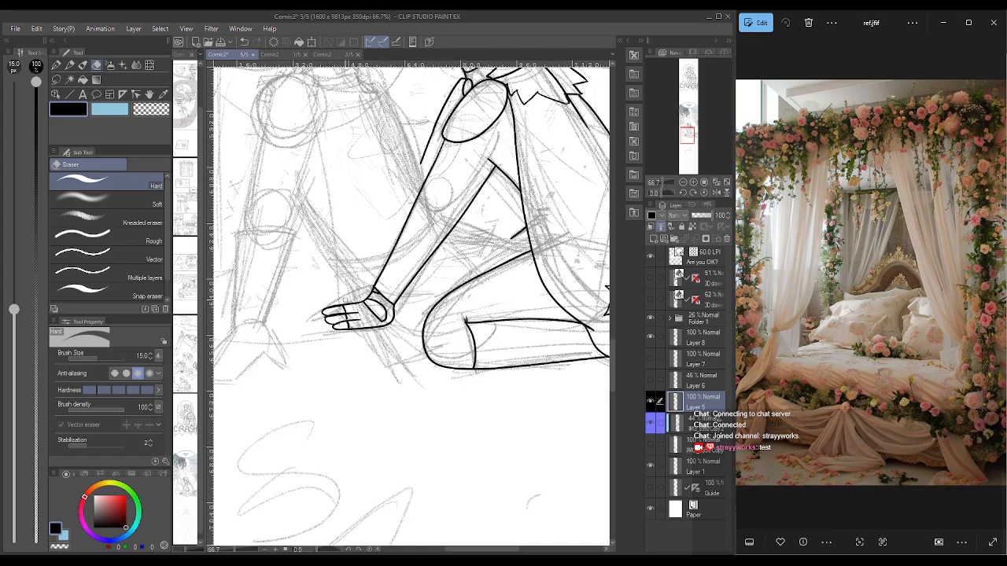
{"action": "key", "text": "p"}
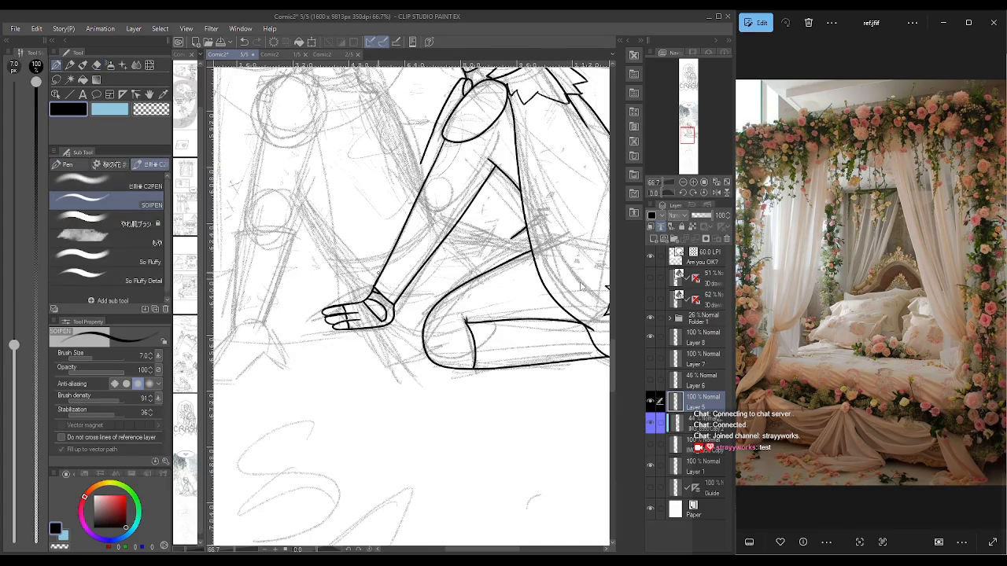
{"action": "left_click_drag", "start_coordinate": [517, 553], "coordinate": [551, 553]}
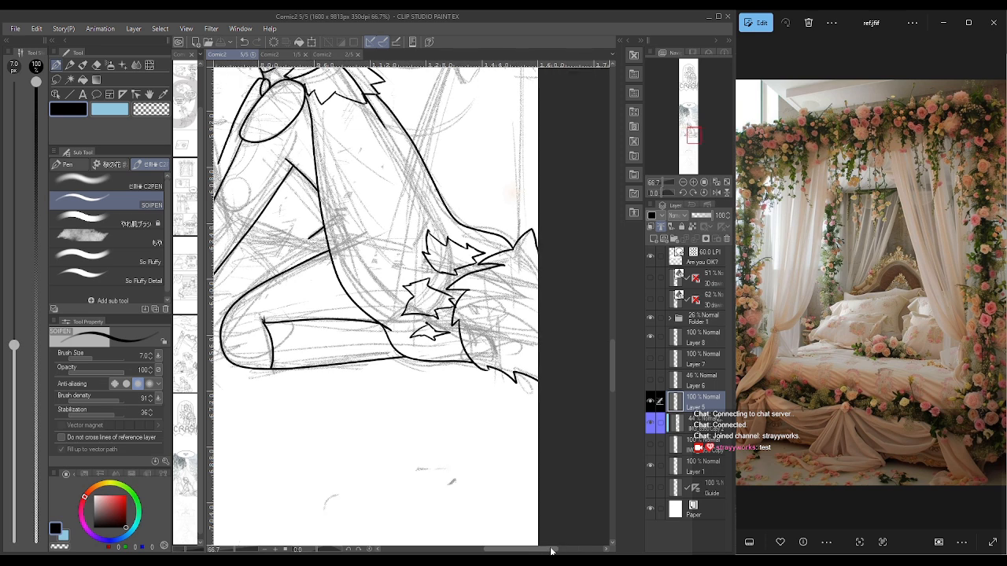
{"action": "left_click_drag", "start_coordinate": [550, 551], "coordinate": [549, 551]}
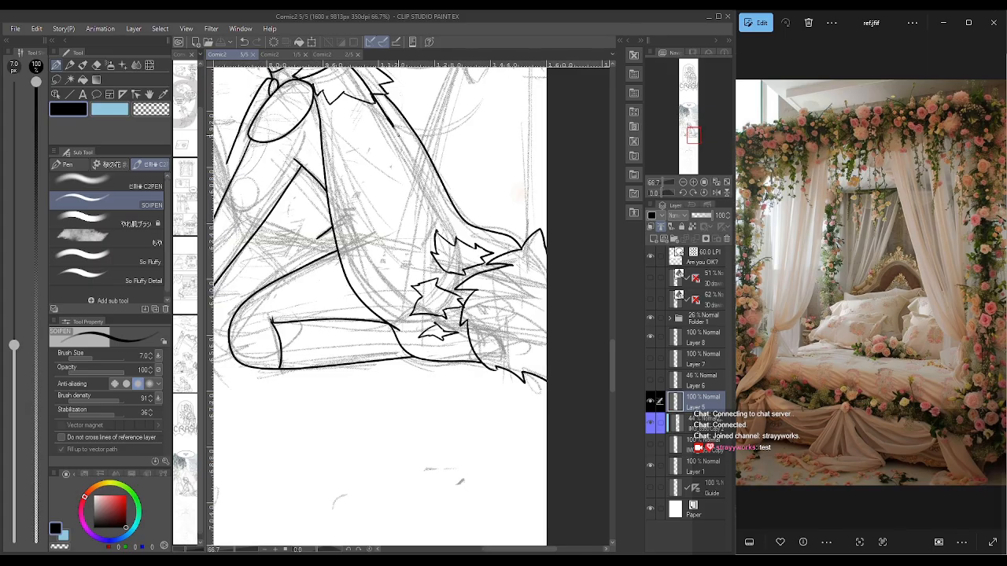
{"action": "left_click_drag", "start_coordinate": [399, 136], "coordinate": [430, 190]}
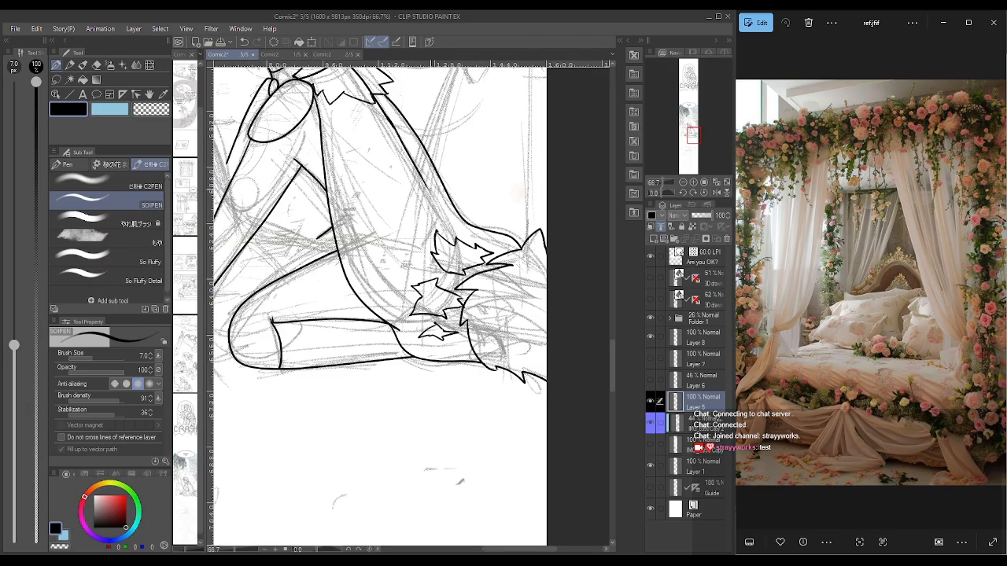
{"action": "left_click", "coordinate": [684, 132]}
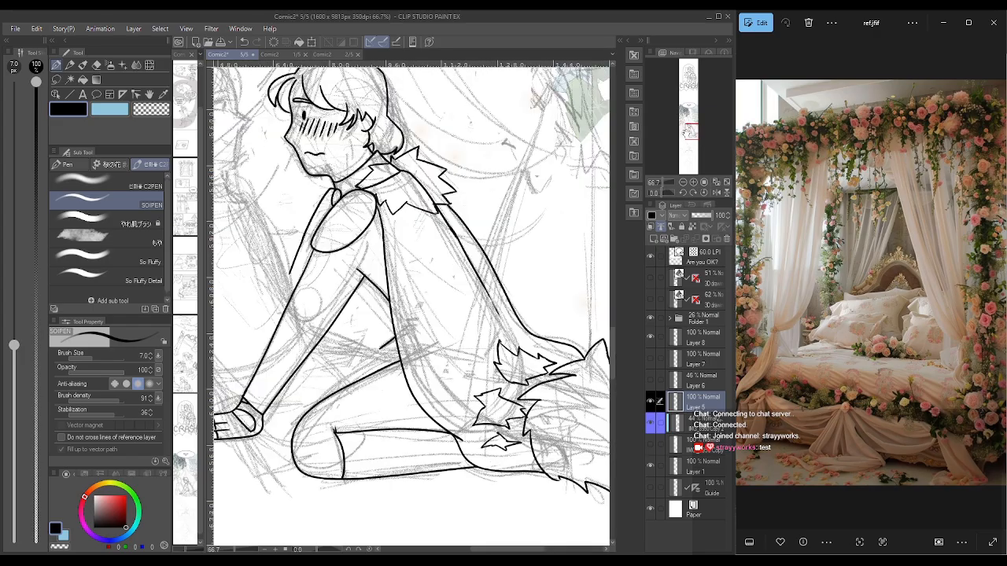
{"action": "left_click_drag", "start_coordinate": [684, 132], "coordinate": [686, 131]}
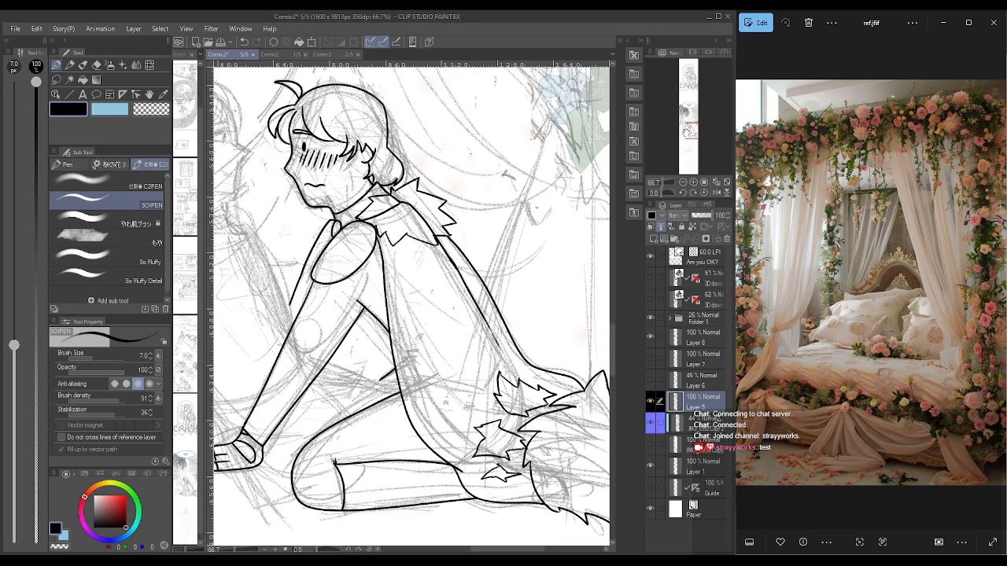
{"action": "left_click_drag", "start_coordinate": [687, 132], "coordinate": [686, 130]}
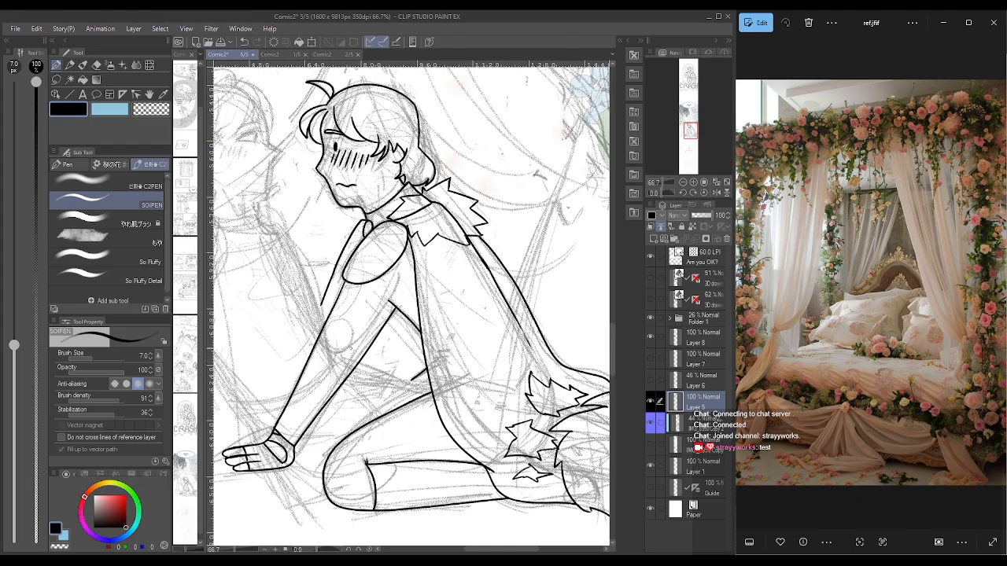
{"action": "left_click_drag", "start_coordinate": [359, 340], "coordinate": [353, 347]}
{"action": "key", "text": "ctrl+z"}
{"action": "key", "text": "ctrl+z"}
{"action": "mouse_move", "coordinate": [358, 340]}
{"action": "left_mouse_down"}
{"action": "mouse_move", "coordinate": [327, 346]}
{"action": "mouse_move", "coordinate": [355, 357]}
{"action": "left_mouse_up"}
{"action": "key", "text": "ctrl+z"}
{"action": "key", "text": "ctrl+z"}
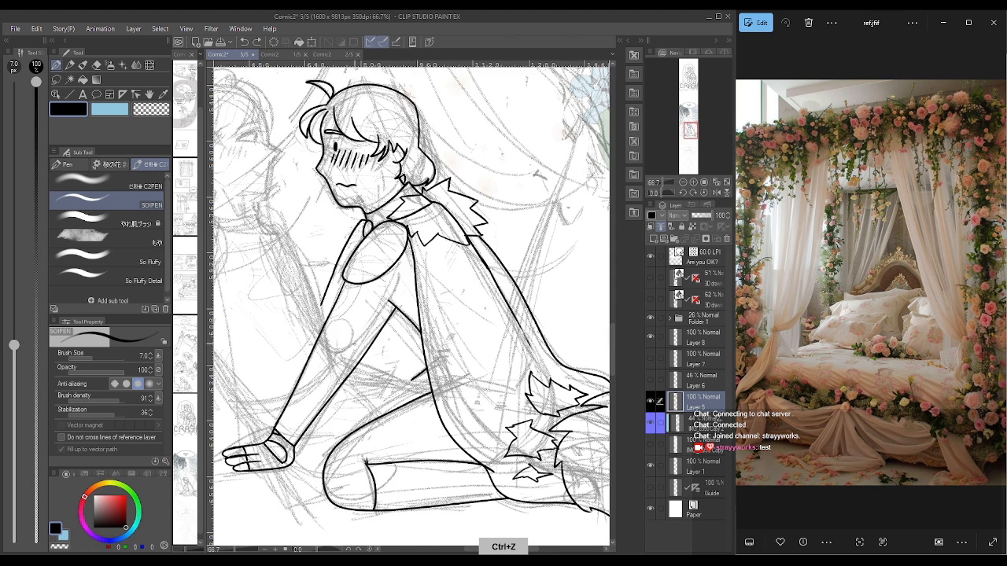
{"action": "left_click_drag", "start_coordinate": [354, 343], "coordinate": [354, 339]}
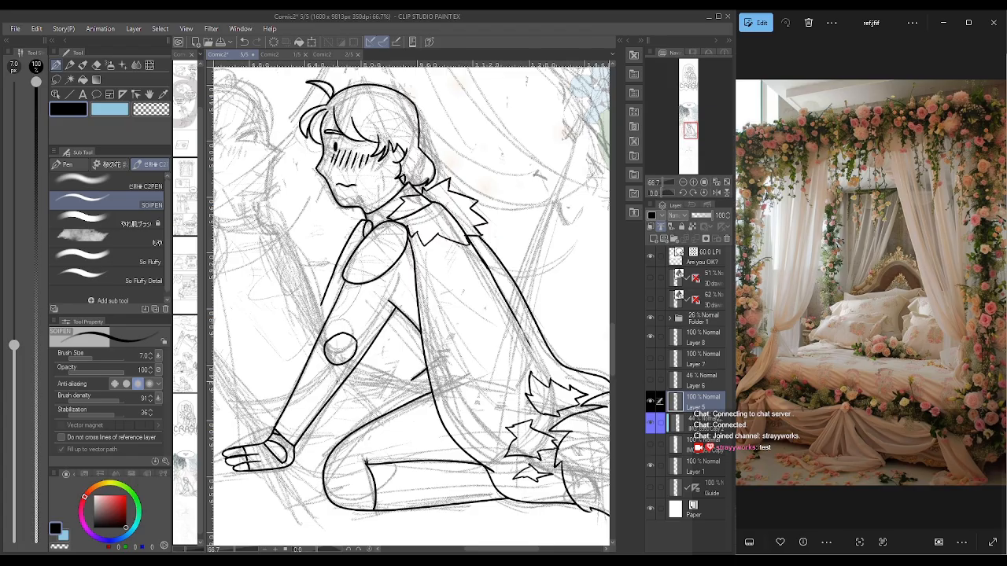
{"action": "key", "text": "ctrl+z"}
- Set the pen's stabilization to 72 and ink the round elbow joint on the supporting arm
{"action": "left_click", "coordinate": [122, 412]}
{"action": "left_click", "coordinate": [123, 413]}
{"action": "key", "text": "ctrl+z"}
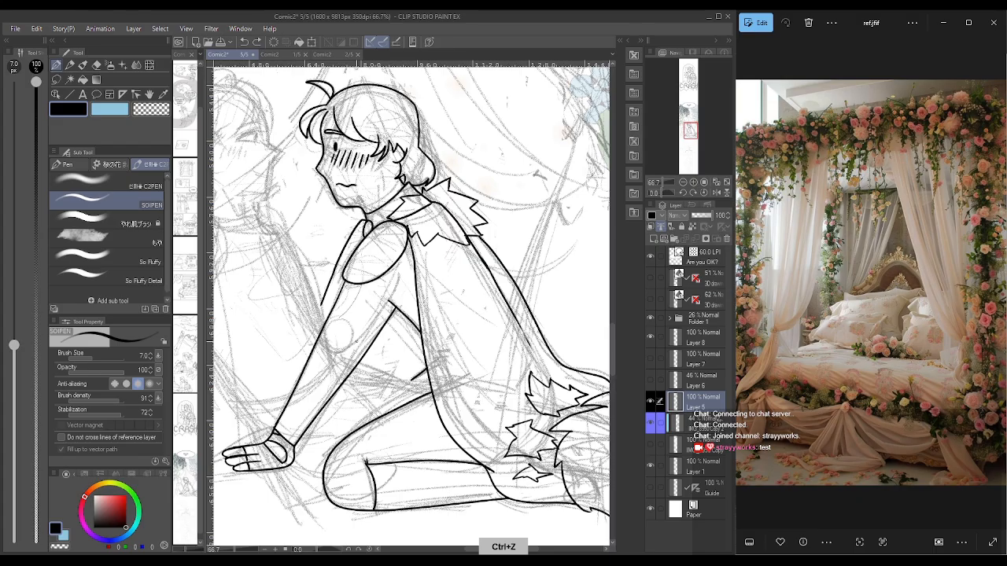
{"action": "left_click_drag", "start_coordinate": [340, 326], "coordinate": [343, 326]}
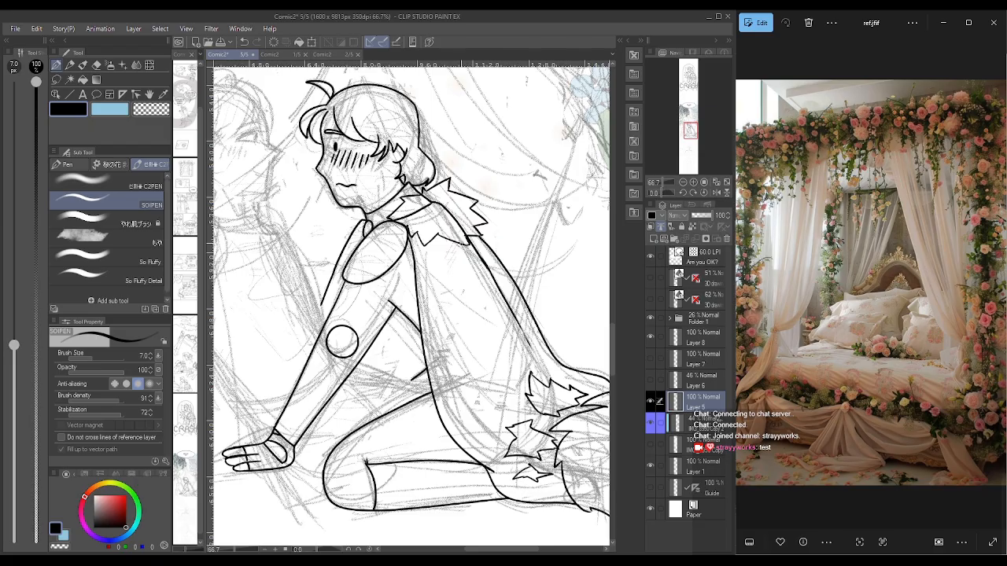
- Add a new layer above the blushing figure's ink layer for the second figure
{"action": "left_click_drag", "start_coordinate": [690, 127], "coordinate": [686, 134]}
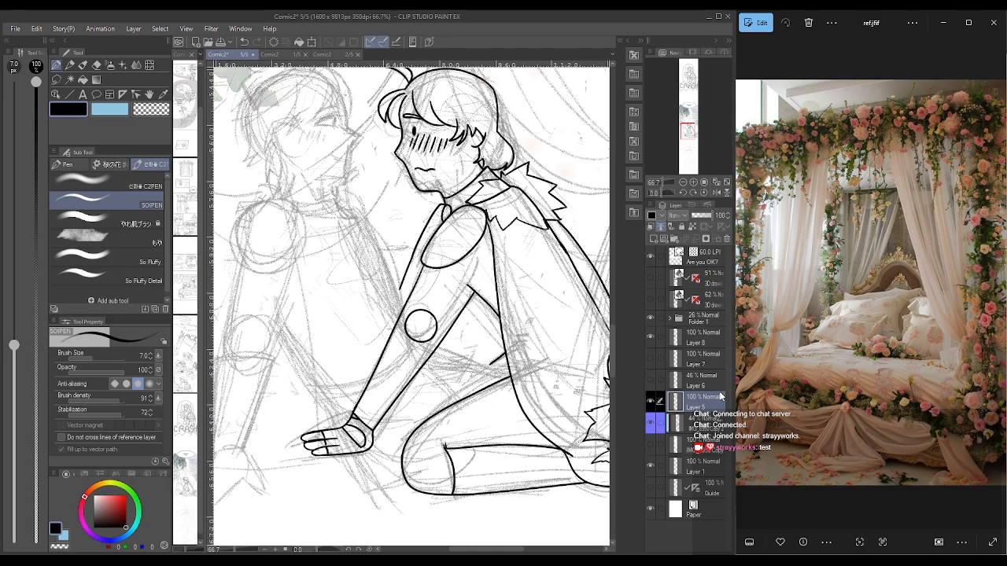
{"action": "left_click", "coordinate": [654, 240]}
{"action": "left_click", "coordinate": [688, 128]}
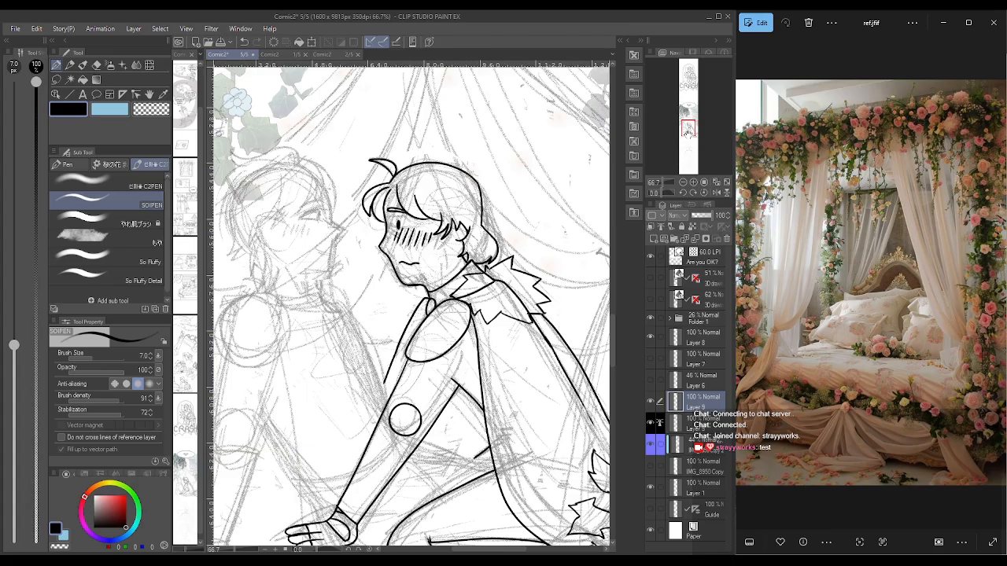
{"action": "left_click_drag", "start_coordinate": [689, 128], "coordinate": [685, 132]}
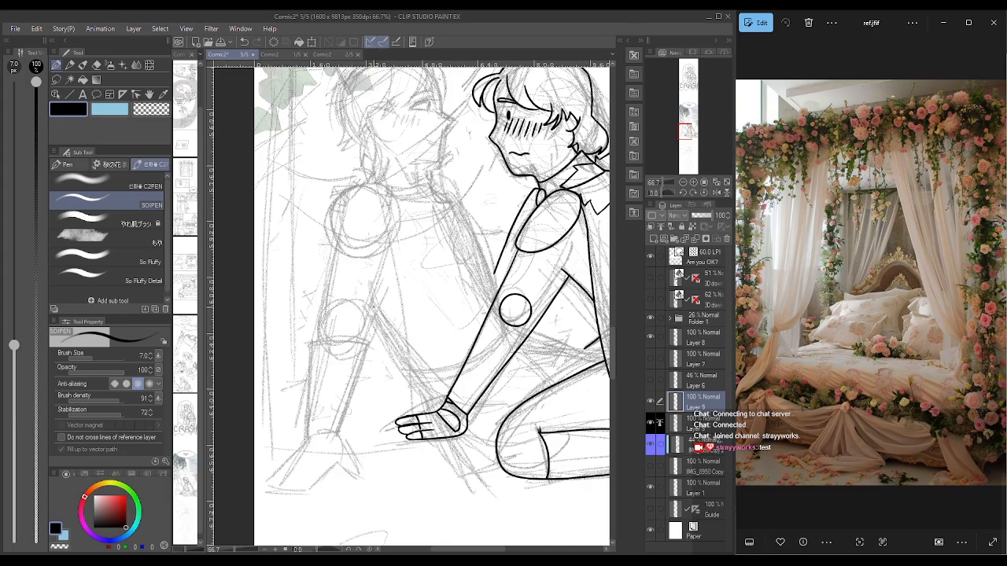
- Ink the second figure's lower body outline behind the supporting hand, with the short line between the supporting arm and the folded thigh
{"action": "key", "text": "ctrl+z"}
{"action": "left_click_drag", "start_coordinate": [369, 299], "coordinate": [416, 384]}
{"action": "left_click_drag", "start_coordinate": [417, 383], "coordinate": [449, 382]}
{"action": "mouse_move", "coordinate": [417, 383]}
{"action": "left_mouse_down"}
{"action": "mouse_move", "coordinate": [460, 473]}
{"action": "mouse_move", "coordinate": [499, 462]}
{"action": "left_mouse_up"}
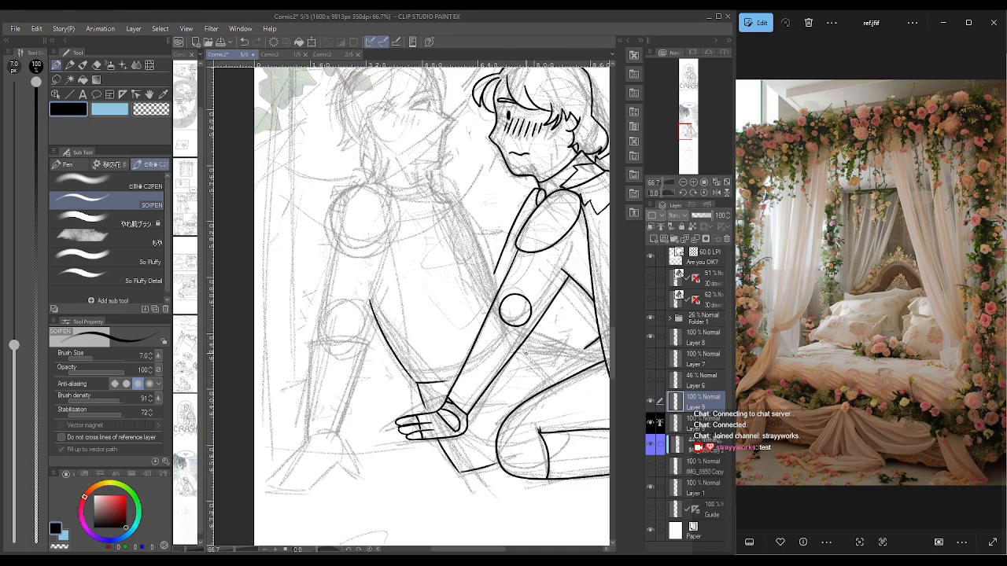
{"action": "left_click_drag", "start_coordinate": [519, 347], "coordinate": [564, 376]}
{"action": "key", "text": "ctrl+z"}
{"action": "left_click_drag", "start_coordinate": [521, 346], "coordinate": [553, 384]}
{"action": "key", "text": "ctrl+plus"}
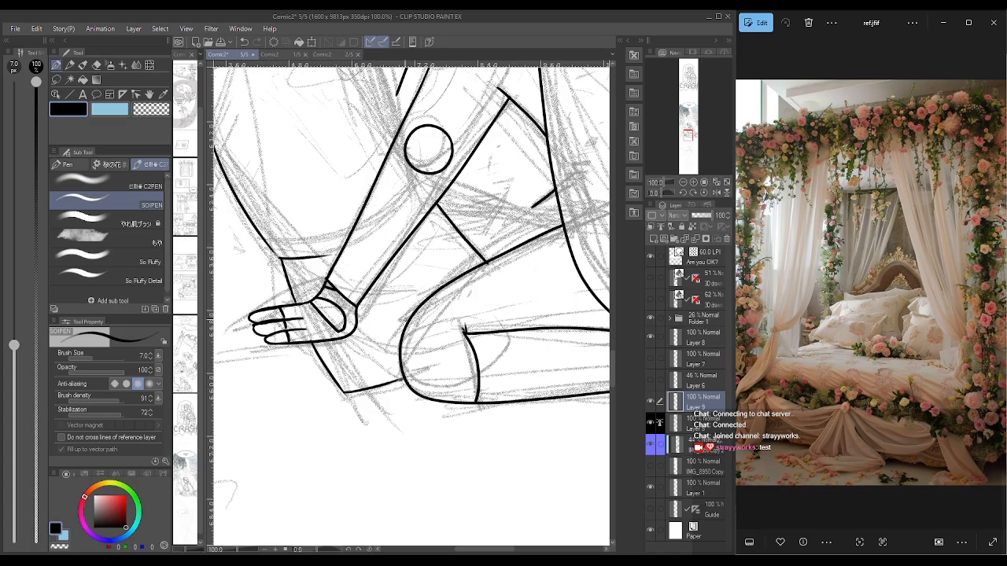
- Ink the second figure's short line running from the blushing figure's supporting arm to the cape, above the folded thigh
{"action": "key", "text": "ctrl+z"}
{"action": "left_click_drag", "start_coordinate": [687, 136], "coordinate": [690, 135]}
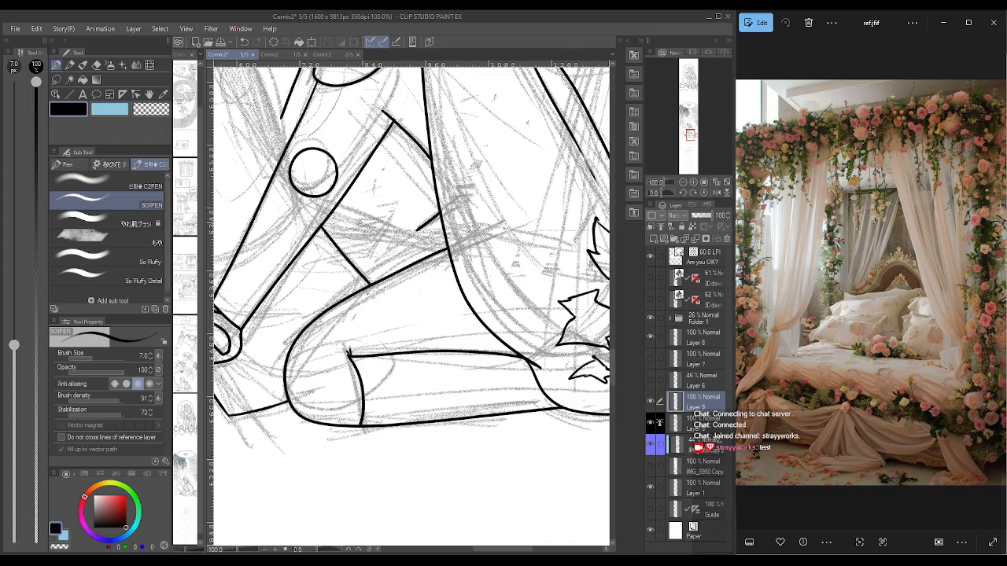
{"action": "left_click_drag", "start_coordinate": [337, 206], "coordinate": [449, 244]}
{"action": "left_click_drag", "start_coordinate": [330, 228], "coordinate": [538, 368]}
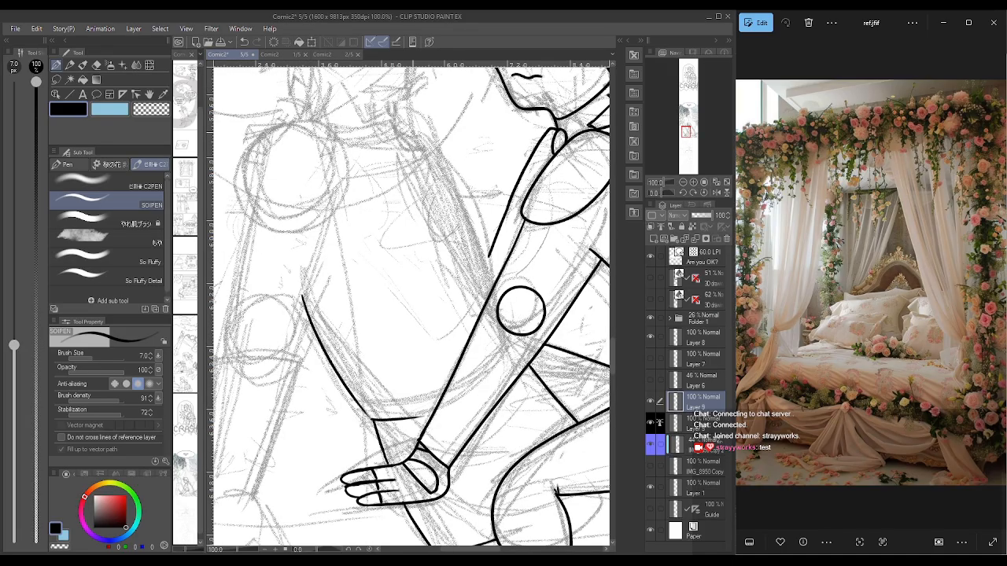
- Ink the second figure's curved torso outline down to the supporting arm and the neckline across to the shoulder
{"action": "key", "text": "ctrl+z"}
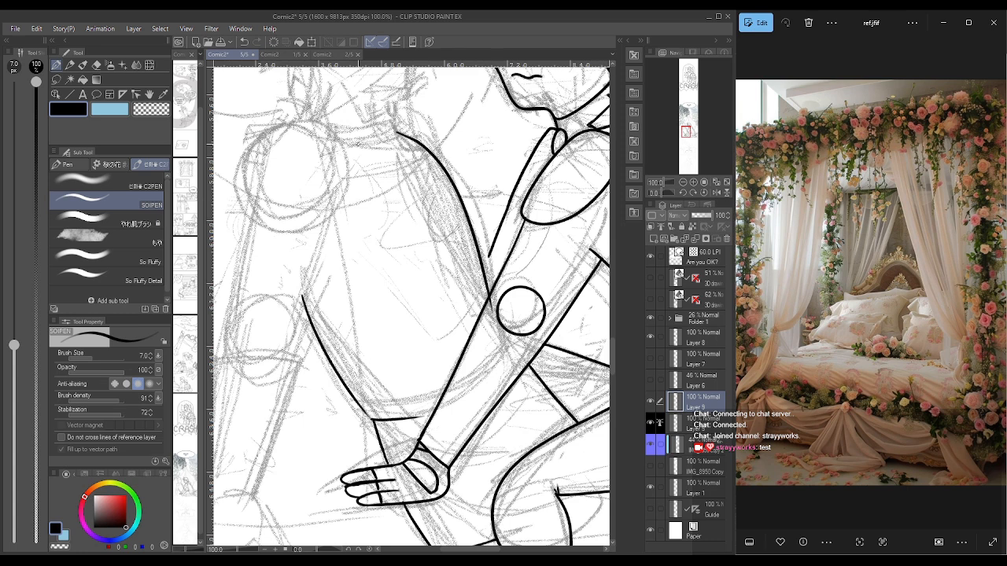
{"action": "left_click_drag", "start_coordinate": [414, 124], "coordinate": [327, 135]}
{"action": "key", "text": "ctrl+z"}
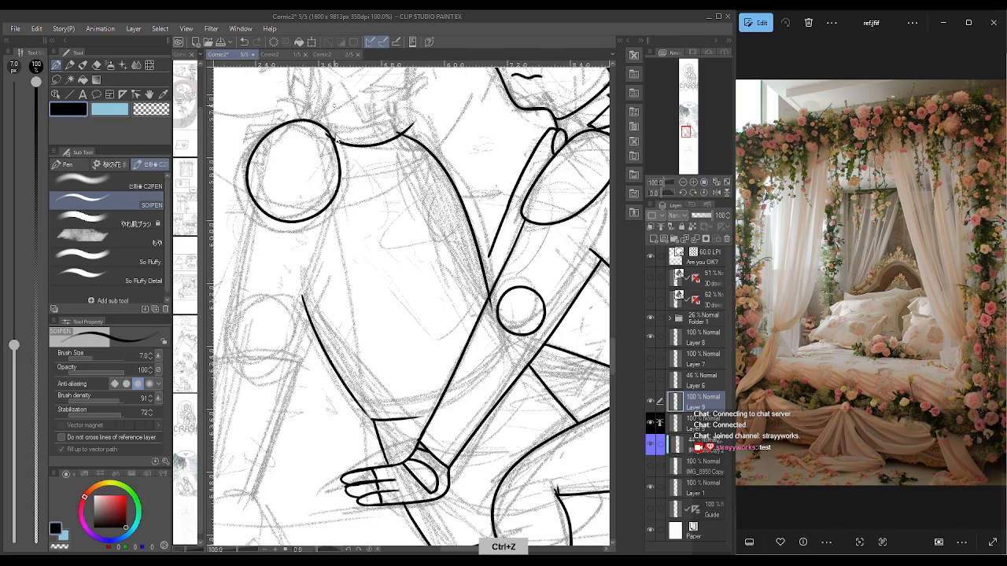
- Redraw the second figure's round shoulder joint and erase the torso outline's end where it overlaps the supporting arm
{"action": "key", "text": "ctrl+z"}
{"action": "left_click_drag", "start_coordinate": [336, 139], "coordinate": [338, 208]}
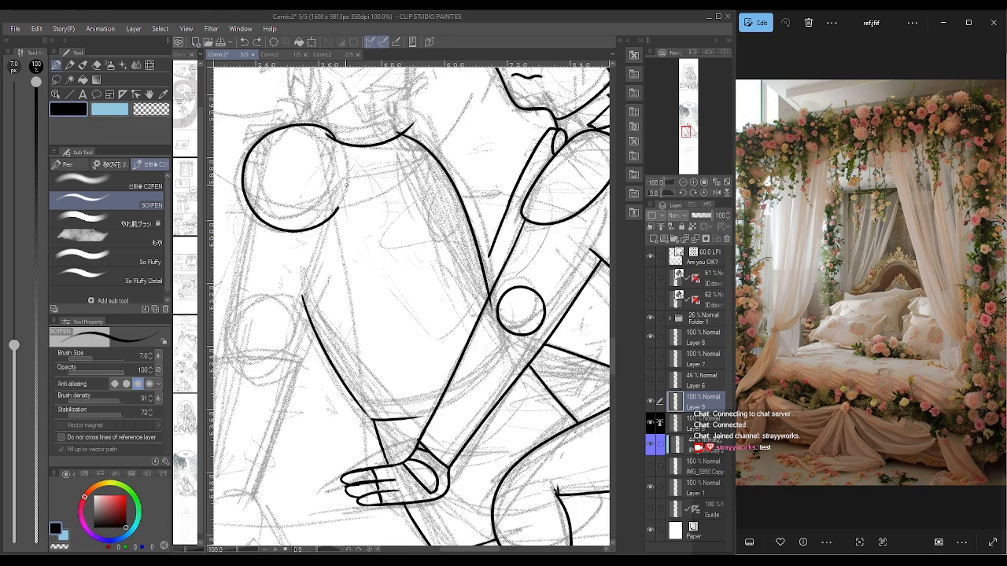
{"action": "left_click_drag", "start_coordinate": [339, 206], "coordinate": [333, 140]}
{"action": "key", "text": "e"}
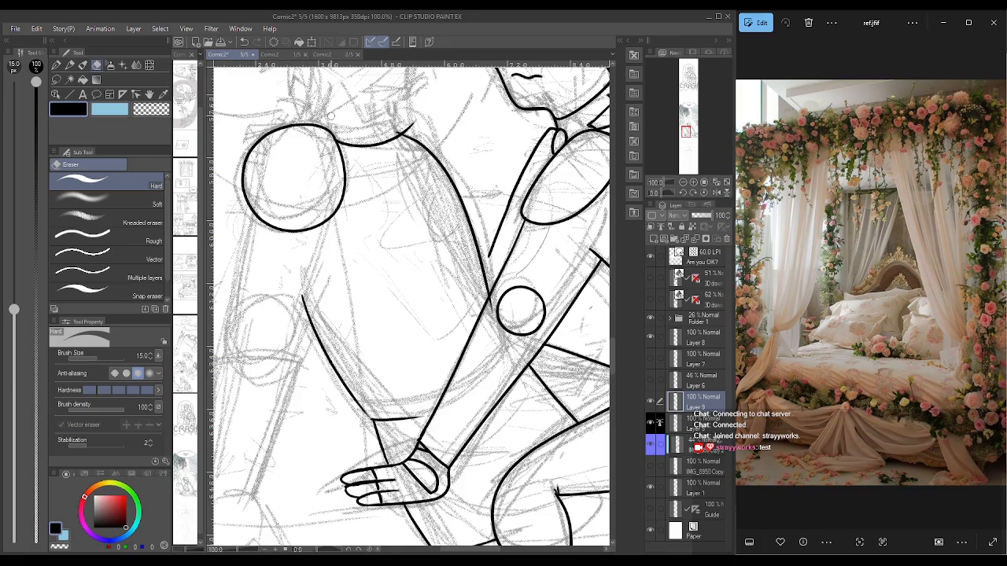
{"action": "left_click_drag", "start_coordinate": [494, 298], "coordinate": [489, 313]}
- Ink both sides of the second figure's upper arm from the shoulder joint down to the elbow
{"action": "key", "text": "p"}
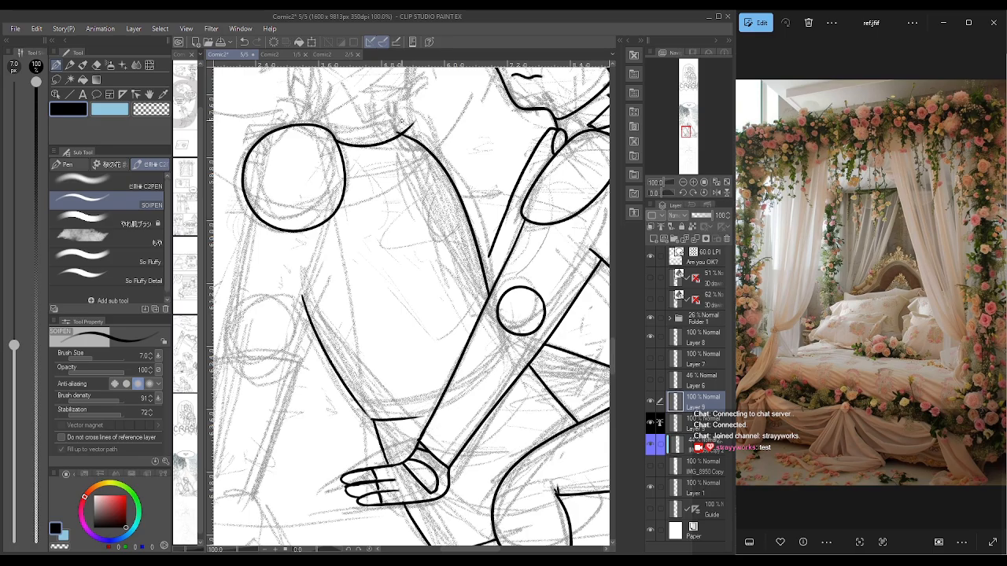
{"action": "left_click_drag", "start_coordinate": [252, 211], "coordinate": [220, 340]}
{"action": "key", "text": "ctrl+minus"}
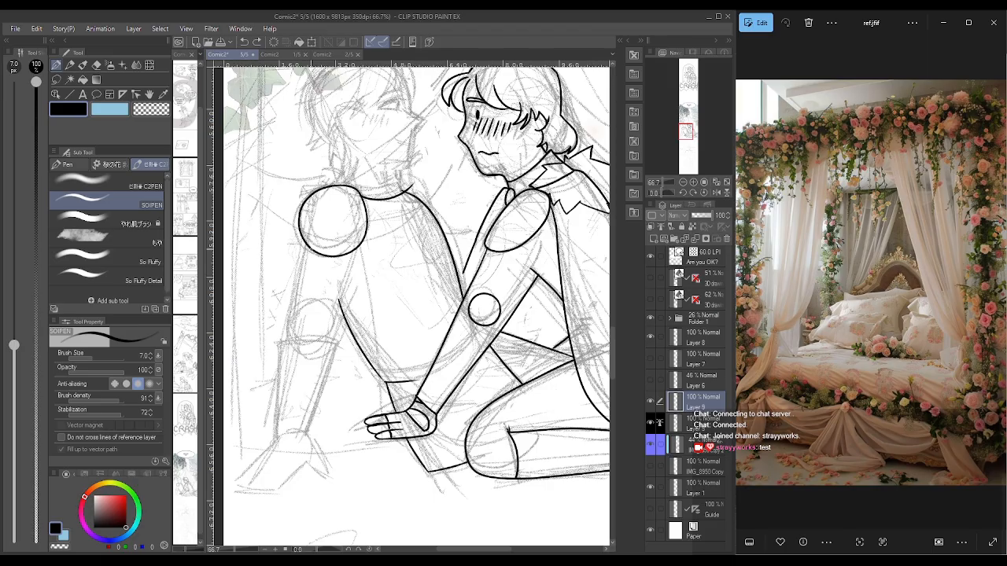
{"action": "key", "text": "ctrl+z"}
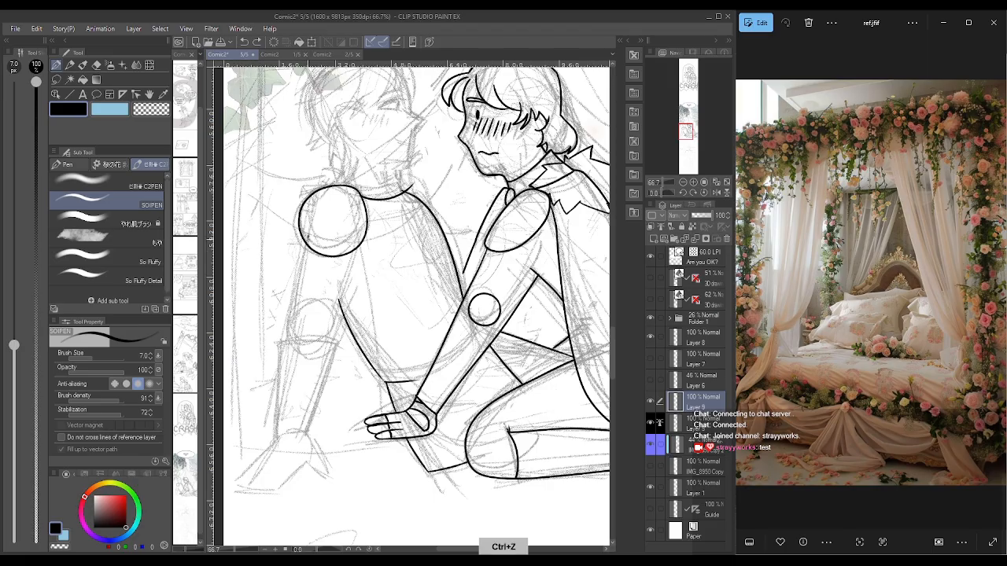
{"action": "left_click_drag", "start_coordinate": [304, 254], "coordinate": [291, 344]}
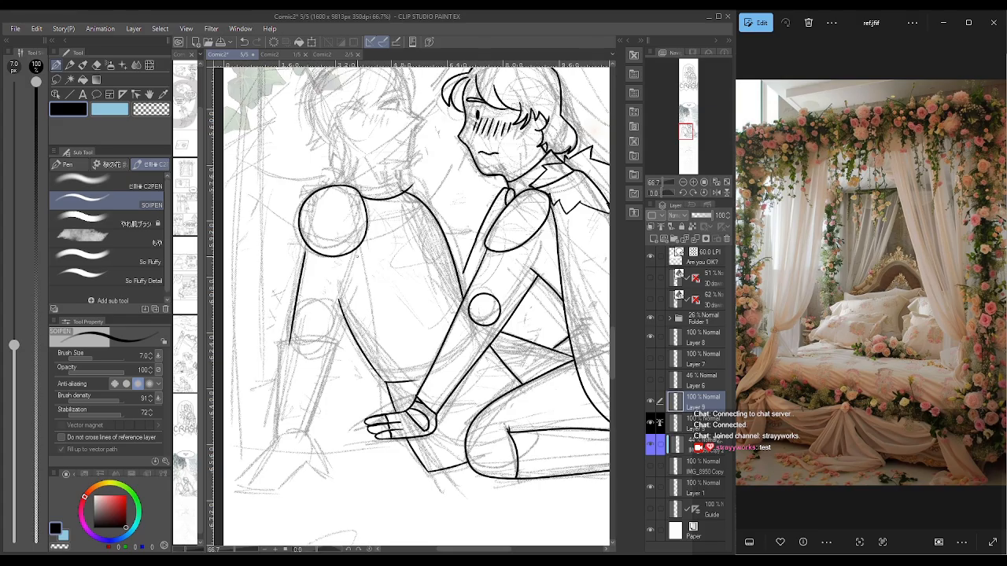
{"action": "left_click_drag", "start_coordinate": [340, 247], "coordinate": [359, 364]}
- Ink the cross line below the second figure's elbow and both sides of the forearm down to the wrist
{"action": "left_click_drag", "start_coordinate": [281, 345], "coordinate": [291, 343]}
{"action": "left_click_drag", "start_coordinate": [337, 343], "coordinate": [308, 432]}
{"action": "left_click_drag", "start_coordinate": [281, 345], "coordinate": [339, 343]}
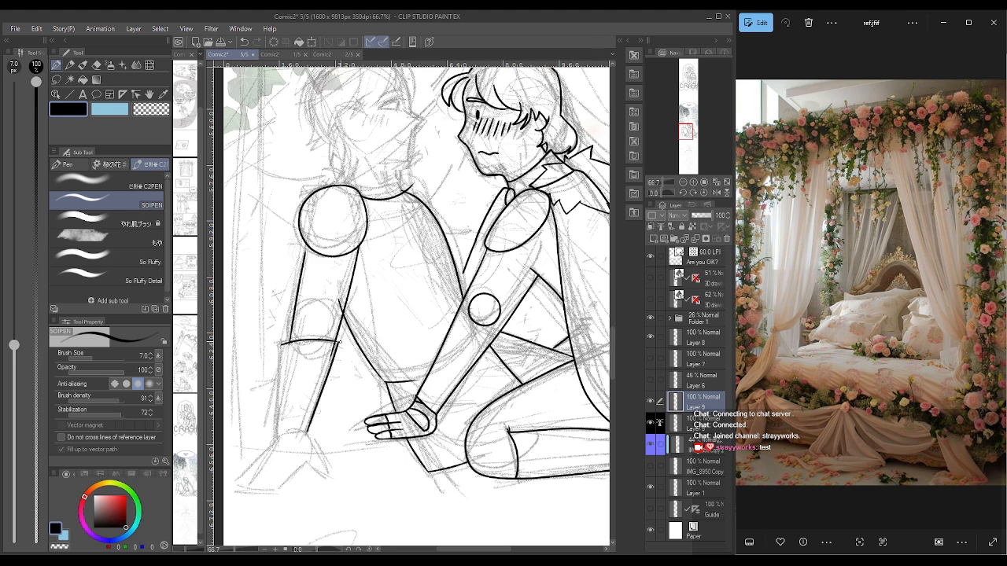
{"action": "left_click_drag", "start_coordinate": [283, 343], "coordinate": [279, 435]}
- Ink the second figure's planted hand with its spread fingers and thumb, and save the comic
{"action": "left_click_drag", "start_coordinate": [308, 461], "coordinate": [334, 471]}
{"action": "key", "text": "ctrl+z"}
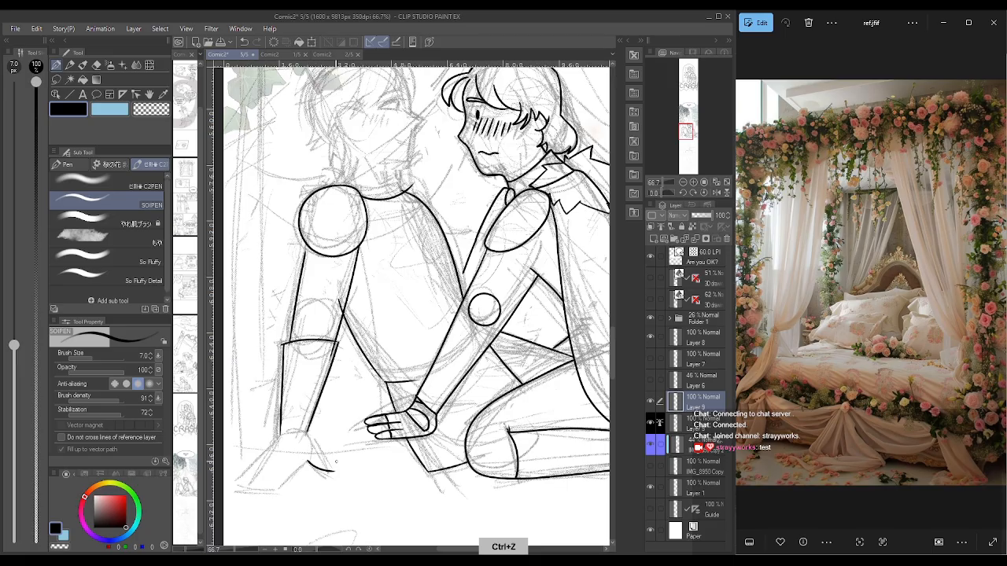
{"action": "key", "text": "ctrl+z"}
{"action": "left_click_drag", "start_coordinate": [308, 431], "coordinate": [331, 472]}
{"action": "left_click_drag", "start_coordinate": [281, 435], "coordinate": [236, 477]}
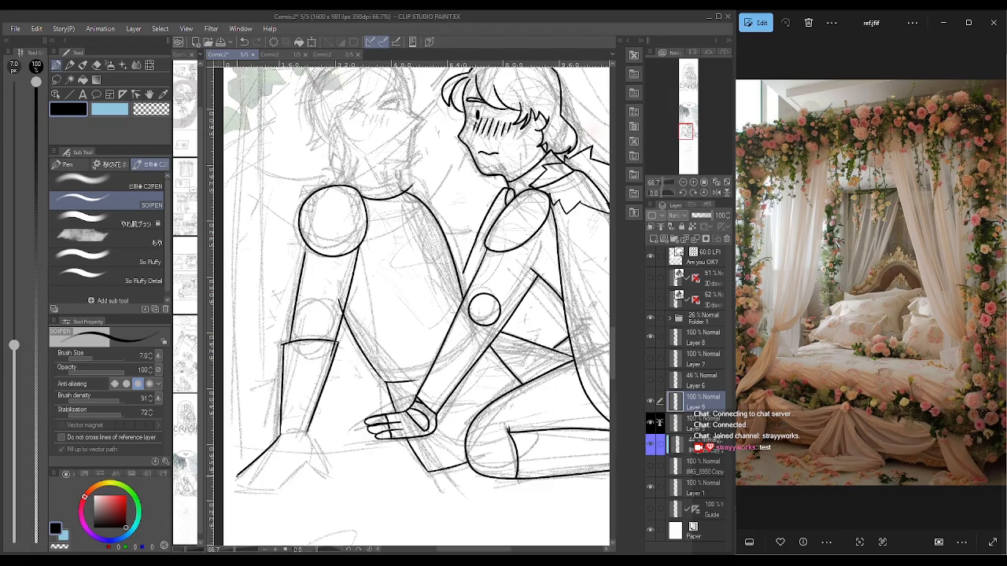
{"action": "mouse_move", "coordinate": [237, 477]}
{"action": "left_mouse_down"}
{"action": "mouse_move", "coordinate": [281, 482]}
{"action": "mouse_move", "coordinate": [299, 471]}
{"action": "left_mouse_up"}
{"action": "left_click_drag", "start_coordinate": [283, 461], "coordinate": [329, 474]}
{"action": "left_click_drag", "start_coordinate": [307, 431], "coordinate": [324, 452]}
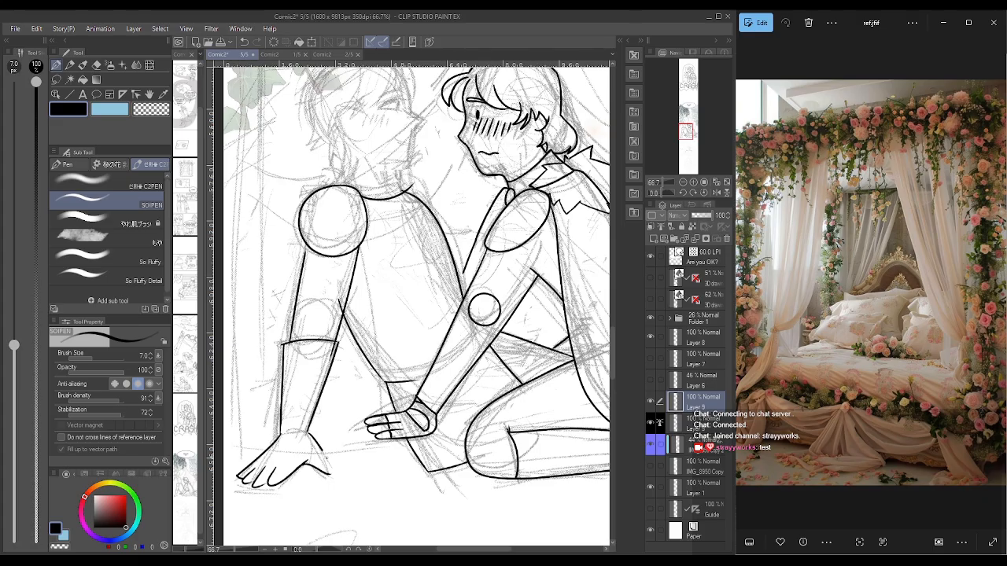
{"action": "left_click_drag", "start_coordinate": [322, 452], "coordinate": [335, 473]}
{"action": "key", "text": "ctrl+s"}
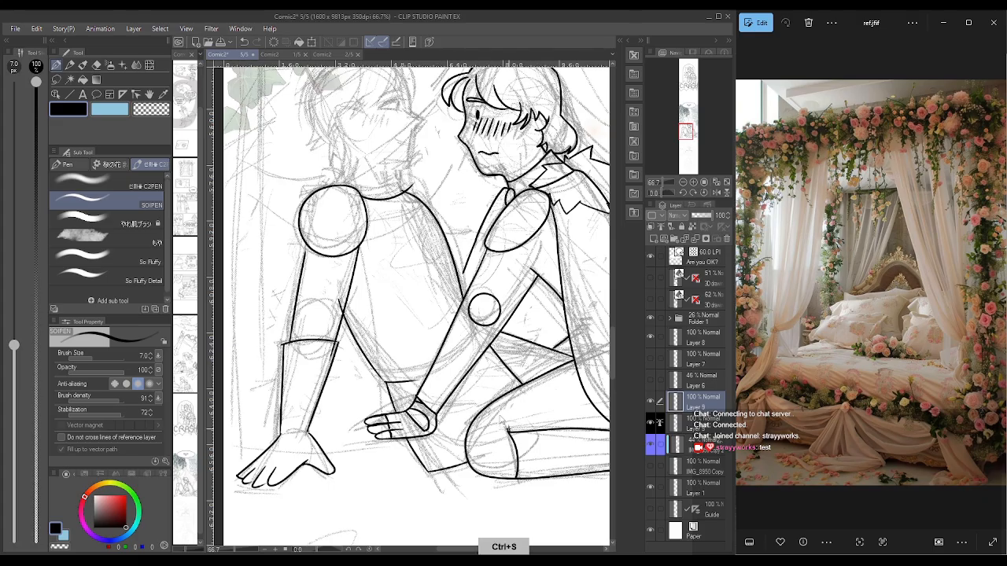
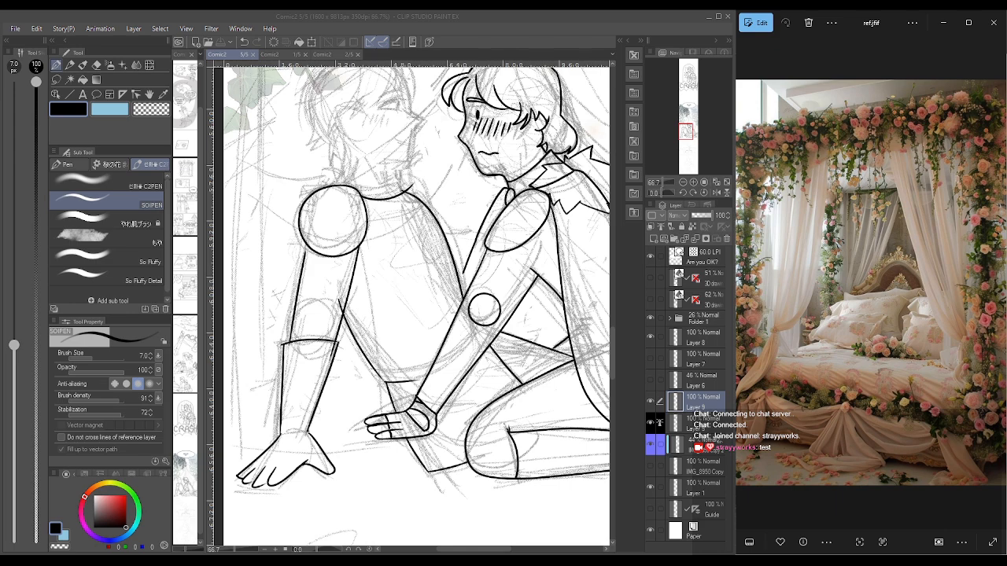
- Erase the overhanging outer end of the cross line below the second figure's elbow
{"action": "key", "text": "e"}
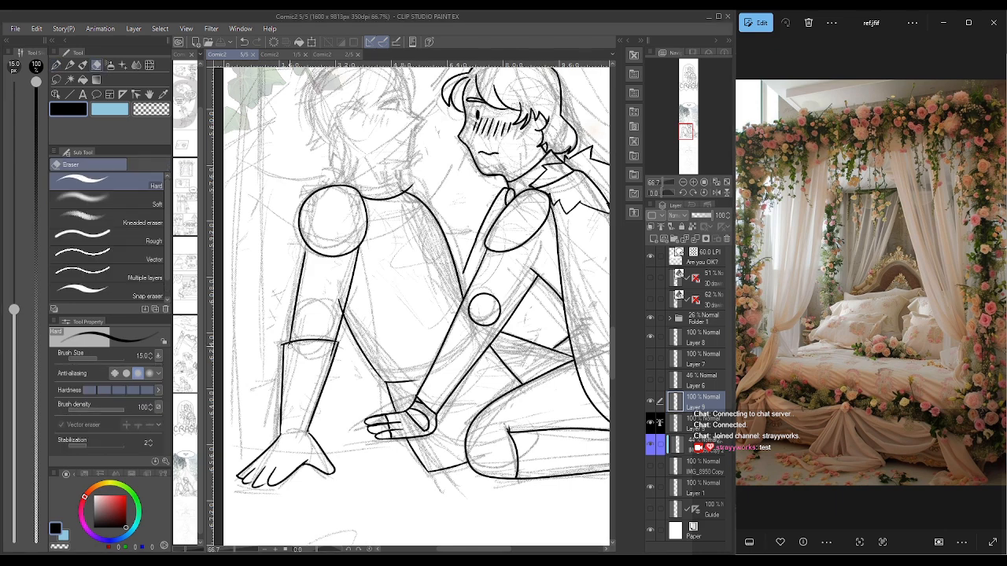
{"action": "left_click_drag", "start_coordinate": [291, 346], "coordinate": [277, 345]}
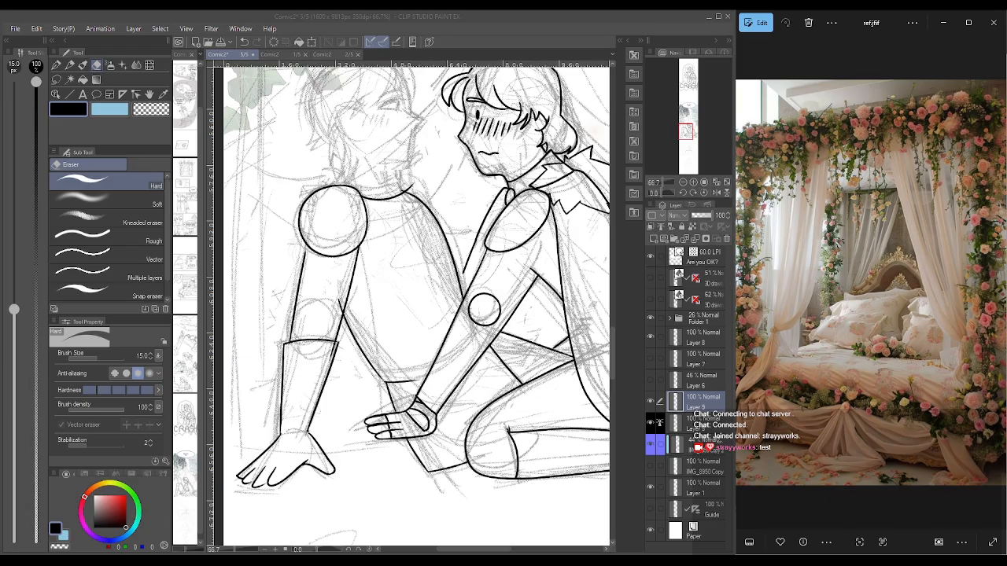
{"action": "key", "text": "alt+Tab"}
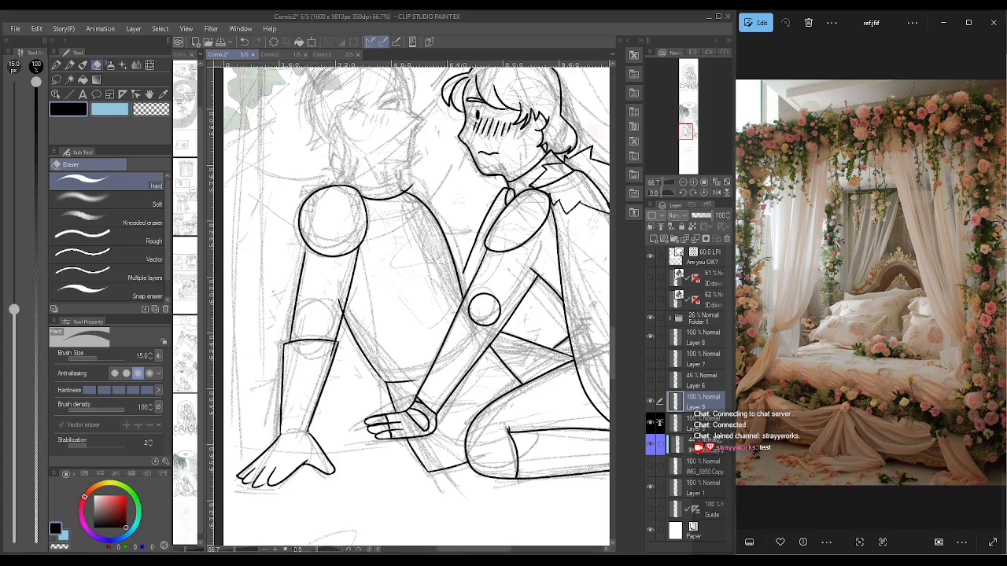
{"action": "key", "text": "alt+Tab"}
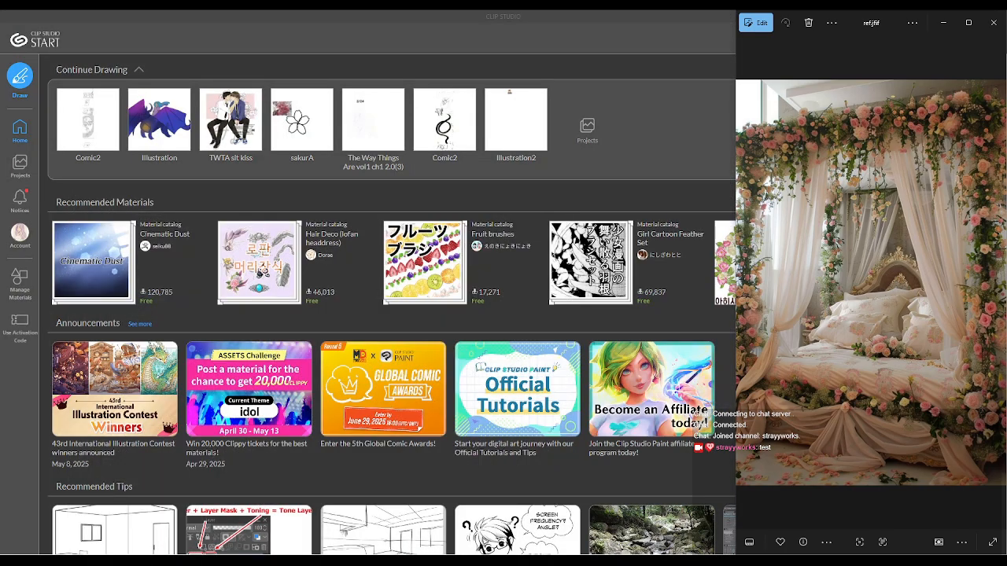
{"action": "key", "text": "alt+Tab"}
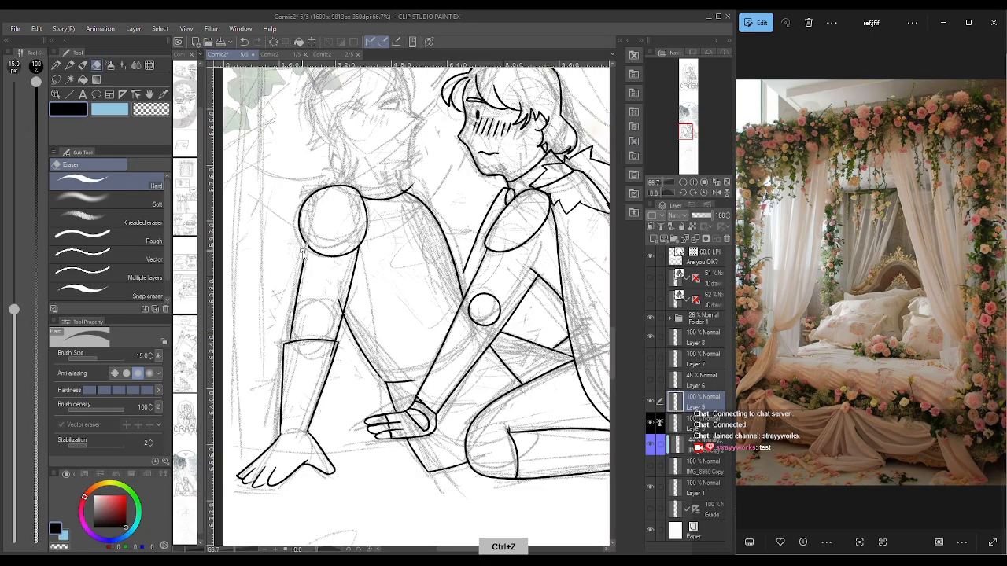
{"action": "left_click", "coordinate": [62, 61]}
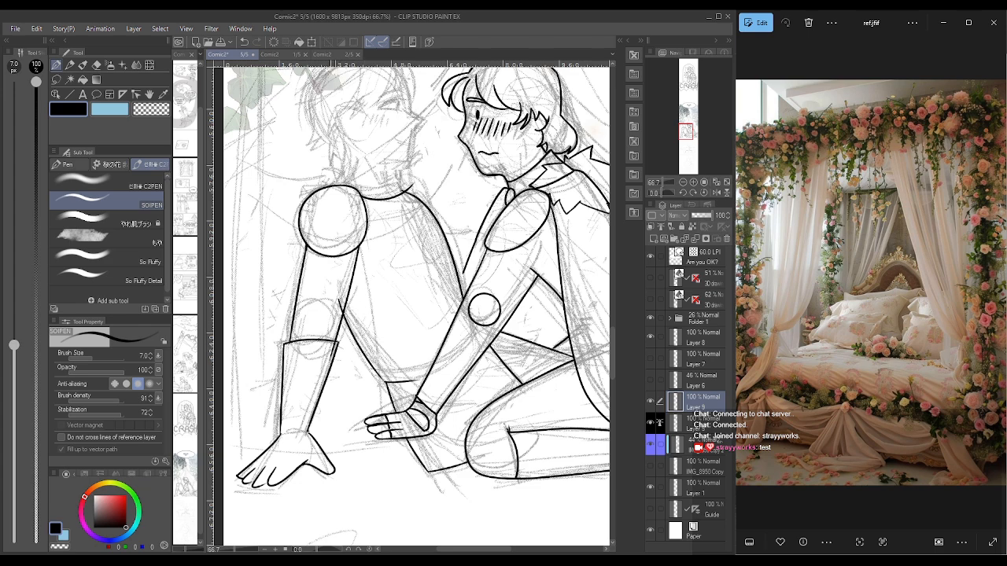
{"action": "key", "text": "e"}
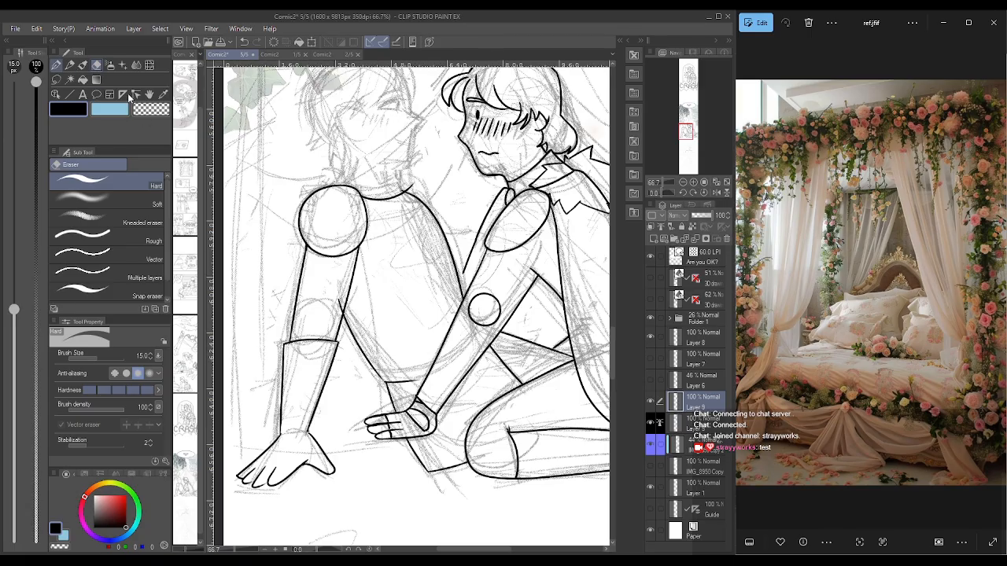
{"action": "left_click", "coordinate": [56, 65]}
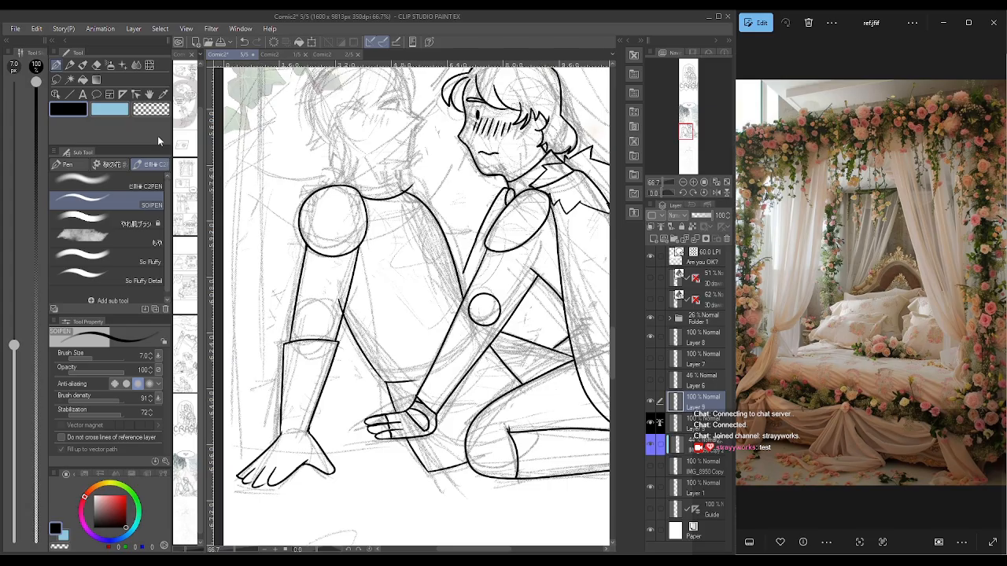
{"action": "left_click", "coordinate": [96, 66]}
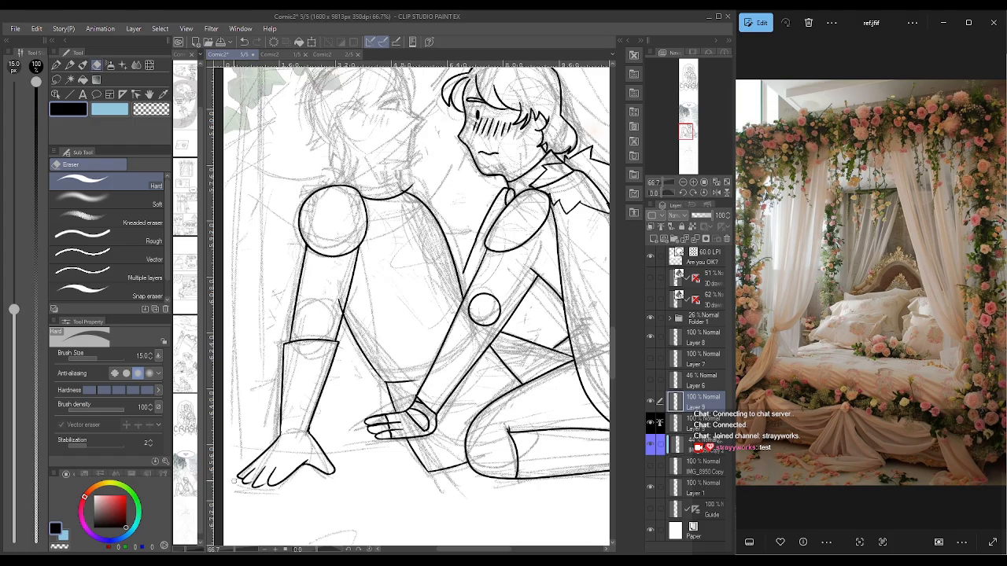
- Touch up the planted hand's fingertips and close the outer corner where the forearm meets the cross line
{"action": "scroll", "coordinate": [257, 428], "scroll_direction": "up", "scroll_amount": 2}
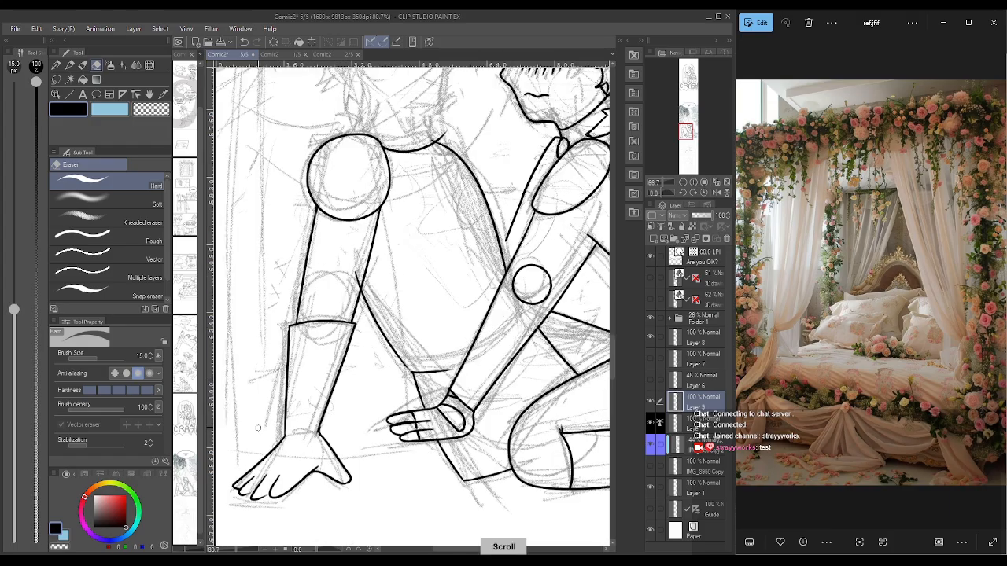
{"action": "scroll", "coordinate": [257, 428], "scroll_direction": "up", "scroll_amount": 1}
{"action": "left_click", "coordinate": [57, 66]}
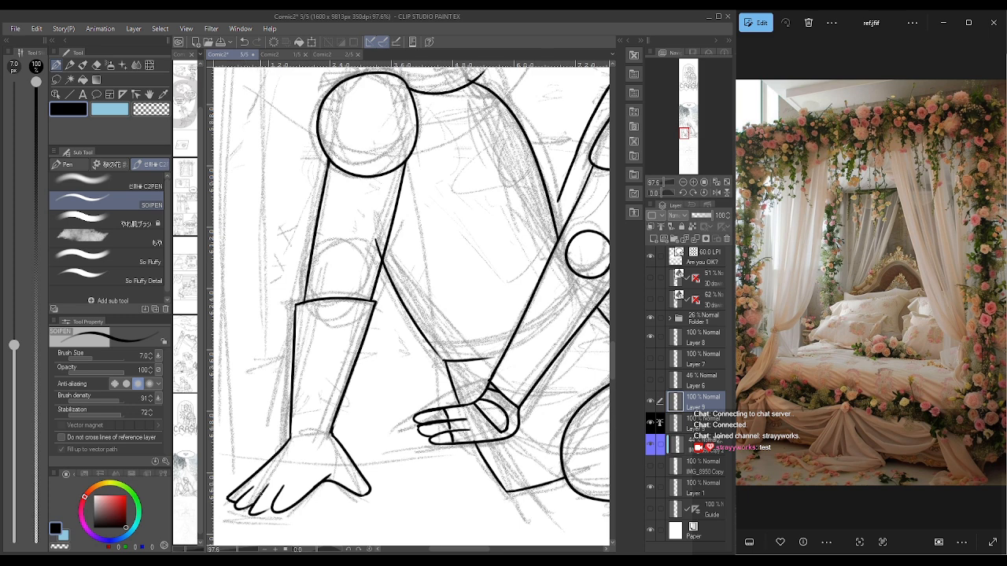
{"action": "left_click_drag", "start_coordinate": [261, 513], "coordinate": [272, 507]}
{"action": "left_click", "coordinate": [95, 65]}
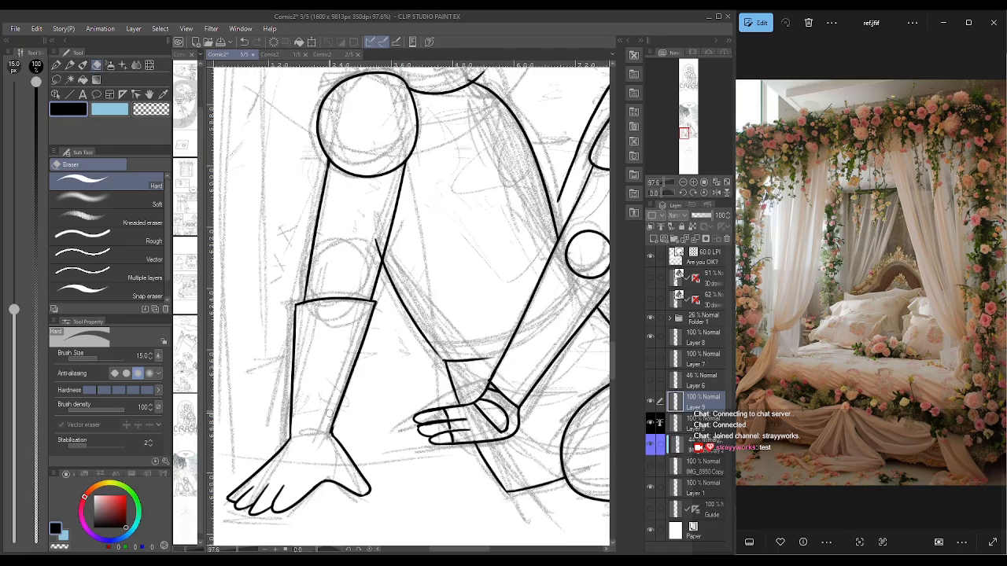
{"action": "key", "text": "p"}
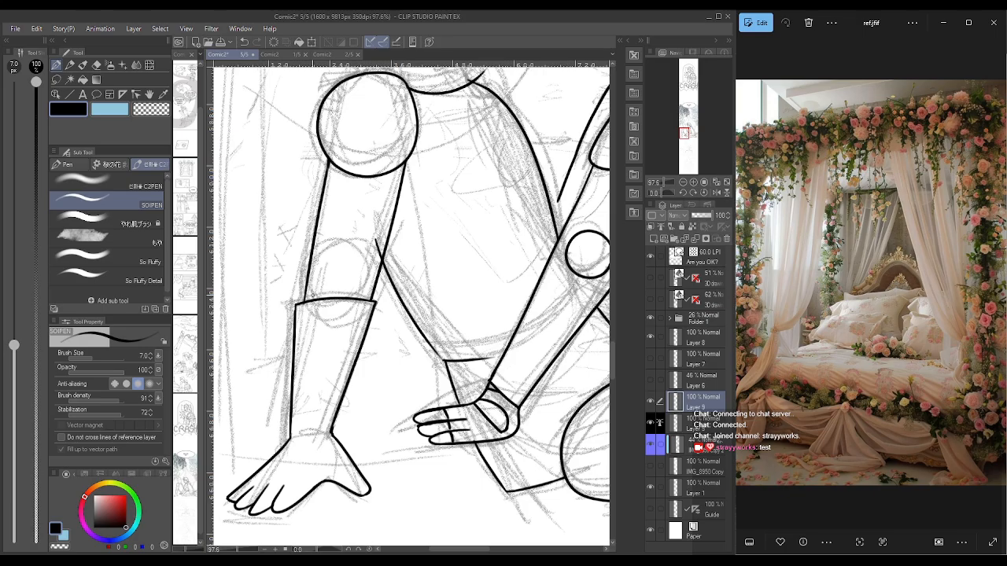
{"action": "left_click_drag", "start_coordinate": [296, 312], "coordinate": [296, 302]}
- Erase the upper end of the second figure's torso line where it overlaps the inside of the upper arm
{"action": "key", "text": "e"}
{"action": "left_click_drag", "start_coordinate": [377, 242], "coordinate": [380, 244]}
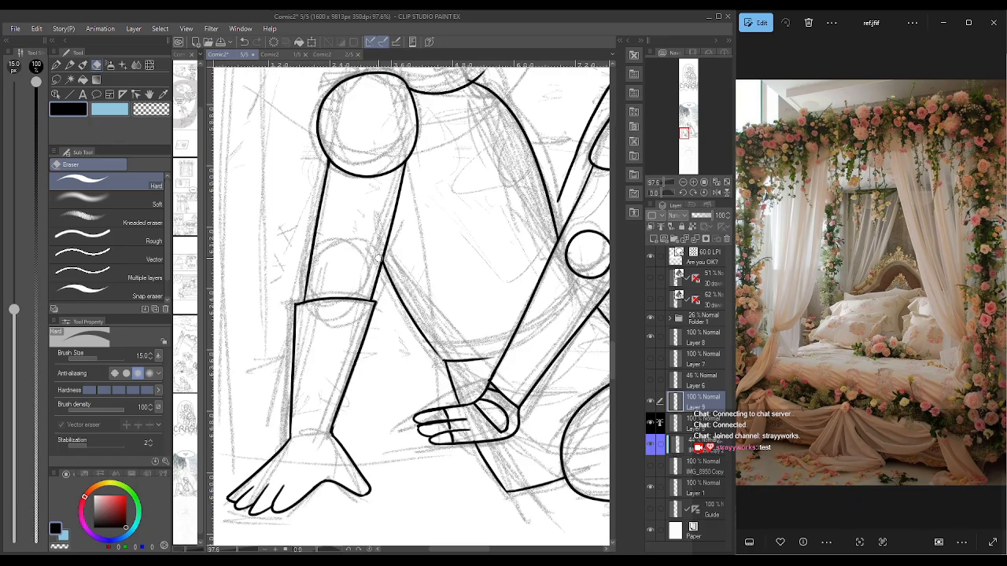
{"action": "key", "text": "p"}
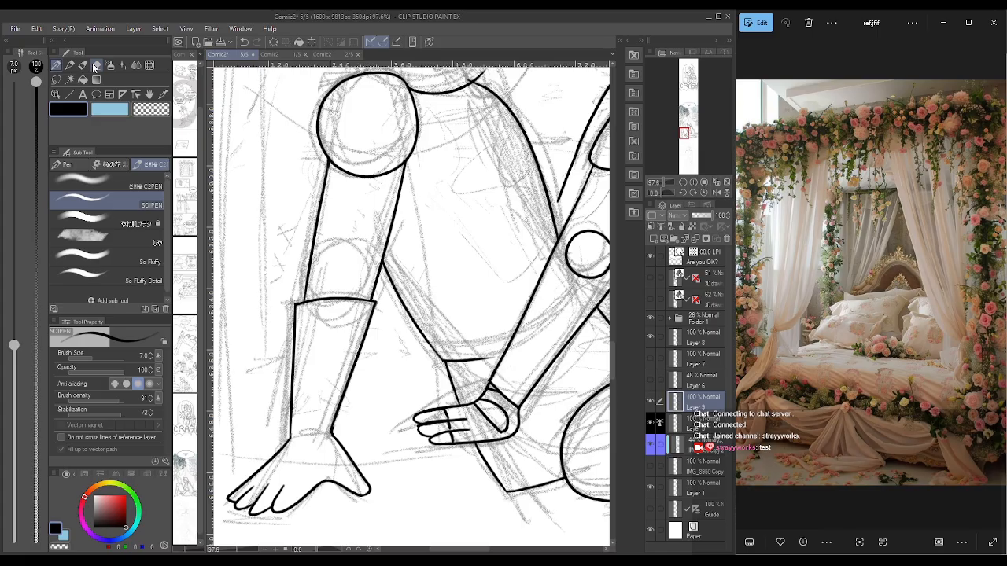
{"action": "left_click", "coordinate": [94, 64]}
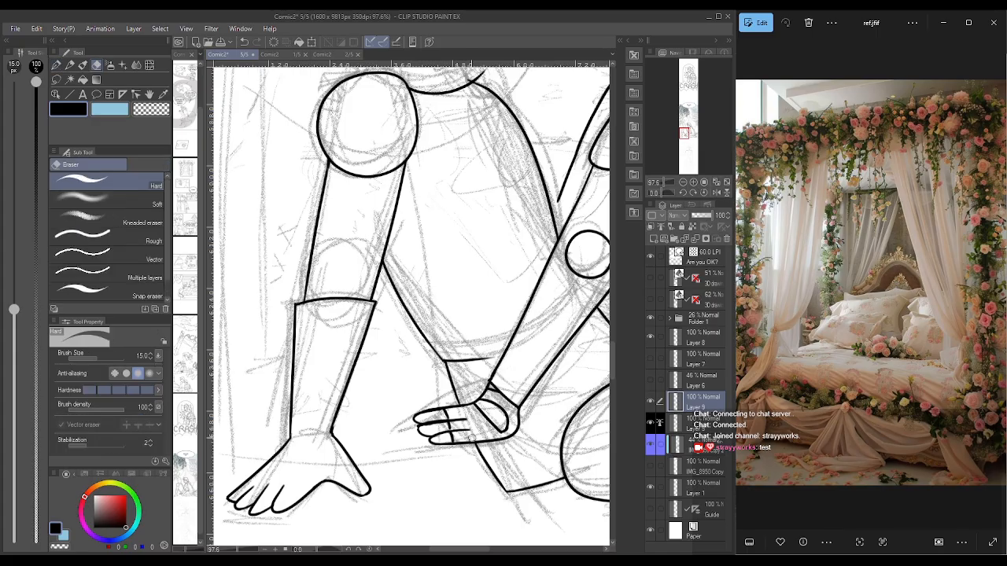
- Ink the second figure's round elbow joint above the forearm's cross line
{"action": "left_click", "coordinate": [55, 66]}
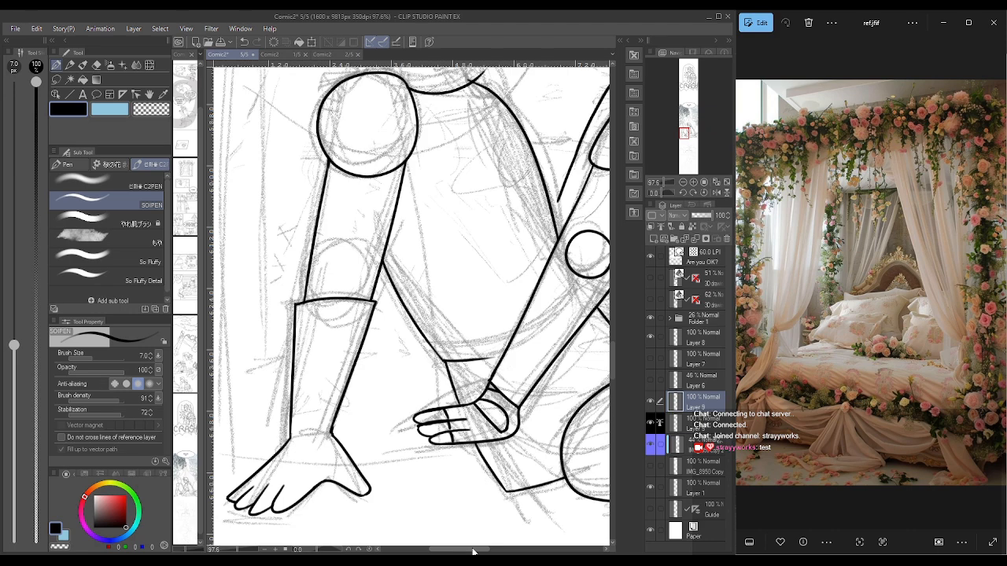
{"action": "left_click_drag", "start_coordinate": [472, 552], "coordinate": [488, 552]}
{"action": "mouse_move", "coordinate": [309, 256]}
{"action": "left_mouse_down"}
{"action": "mouse_move", "coordinate": [288, 243]}
{"action": "mouse_move", "coordinate": [274, 269]}
{"action": "left_mouse_up"}
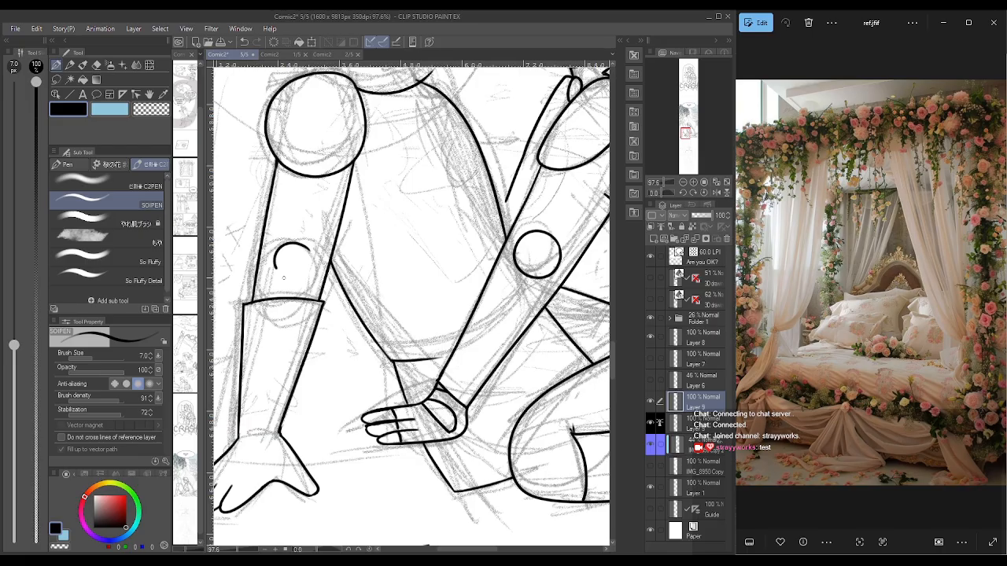
{"action": "left_click_drag", "start_coordinate": [283, 277], "coordinate": [311, 255]}
{"action": "key", "text": "ctrl+z"}
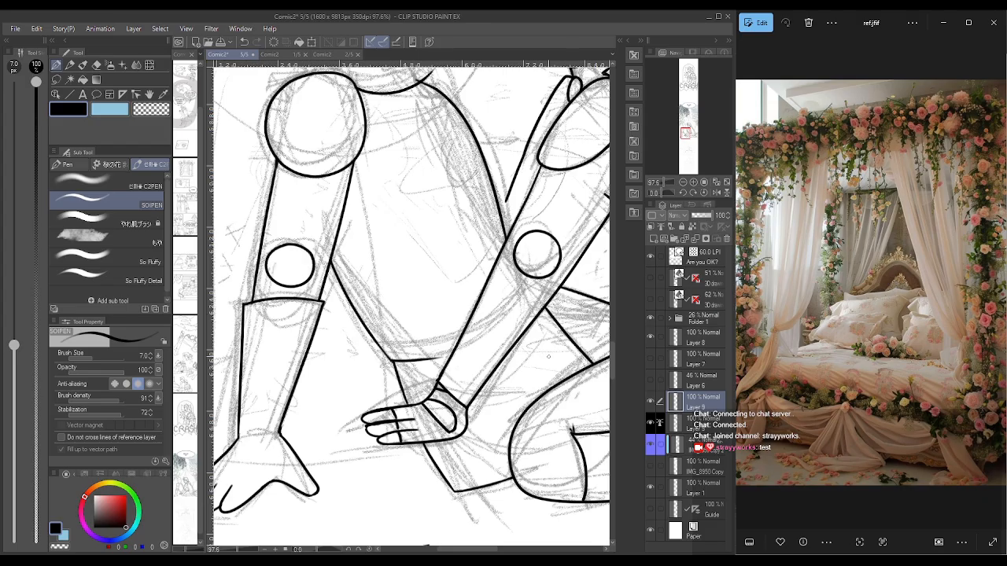
- On the first figure's ink layer, extend the line behind its upper arm down to the second figure's torso outline, and reselect Layer 9
{"action": "left_click_drag", "start_coordinate": [429, 548], "coordinate": [503, 552]}
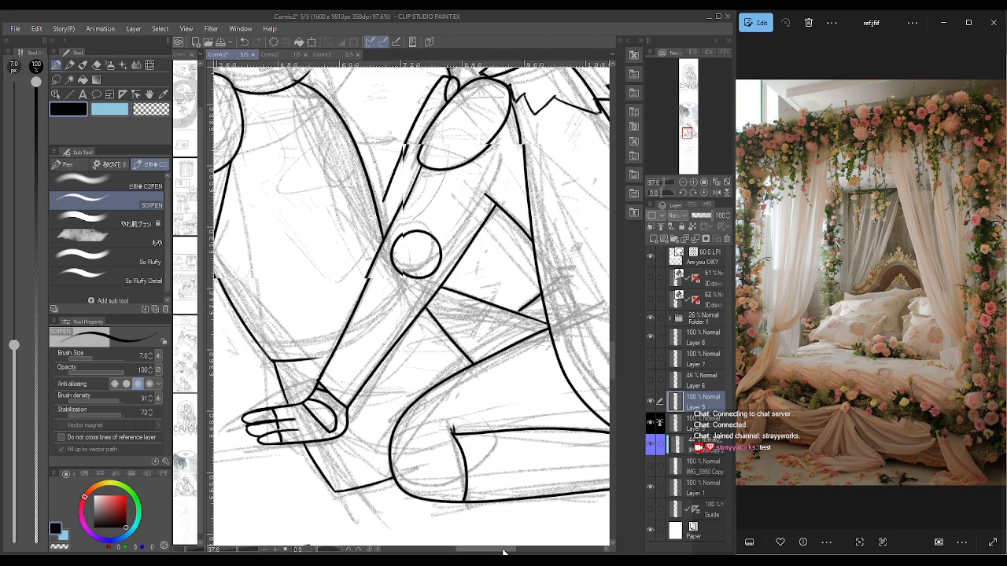
{"action": "left_click_drag", "start_coordinate": [503, 552], "coordinate": [508, 552]}
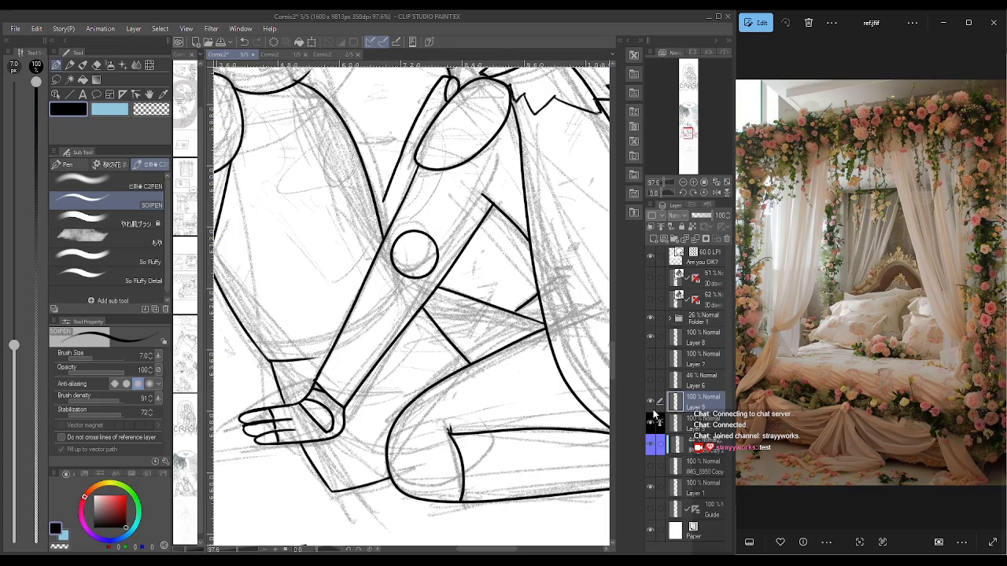
{"action": "left_click", "coordinate": [675, 425]}
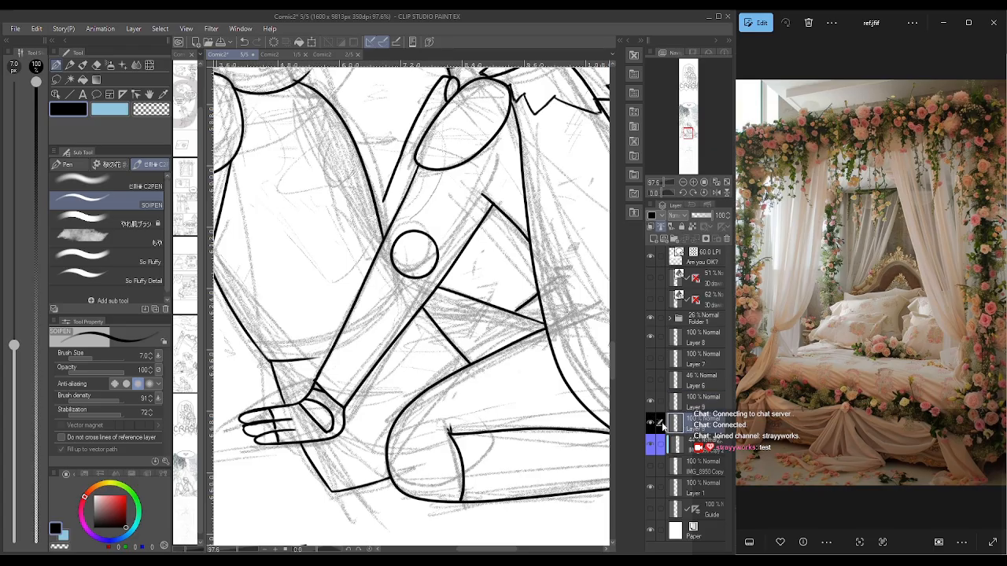
{"action": "left_click", "coordinate": [651, 425]}
{"action": "left_click", "coordinate": [651, 425]}
{"action": "left_click", "coordinate": [708, 404]}
{"action": "left_click", "coordinate": [696, 422]}
{"action": "left_click_drag", "start_coordinate": [382, 205], "coordinate": [386, 191]}
{"action": "left_click", "coordinate": [701, 404]}
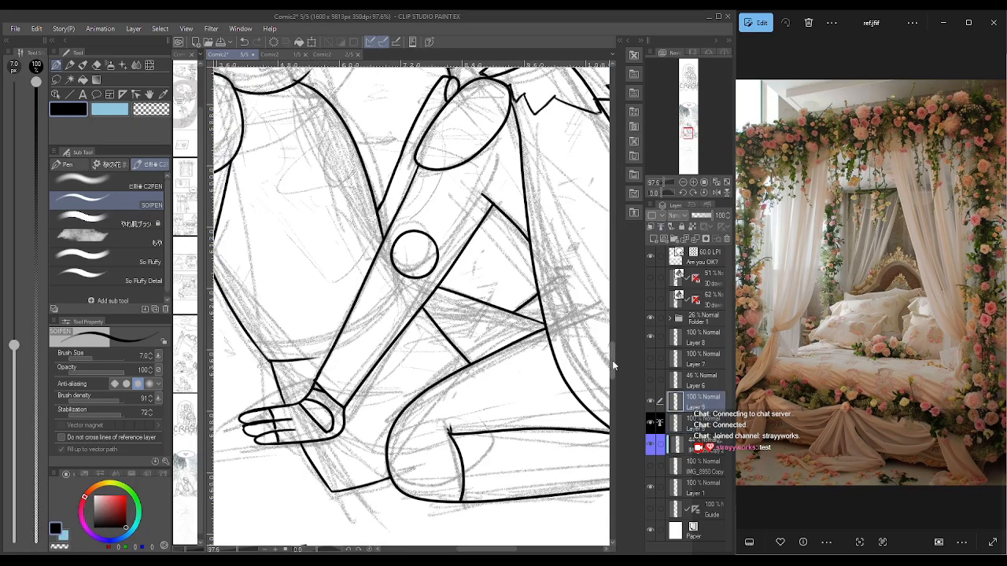
- Erase the overhanging end of the second figure's neckline where it meets the front shoulder
{"action": "scroll", "coordinate": [612, 360], "scroll_direction": "up", "scroll_amount": 2}
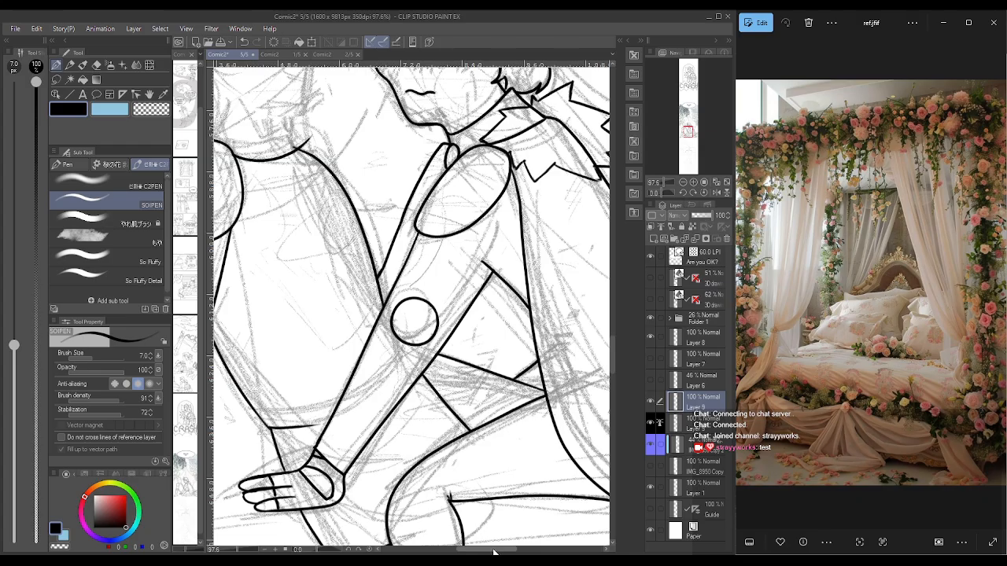
{"action": "left_click_drag", "start_coordinate": [494, 553], "coordinate": [479, 538]}
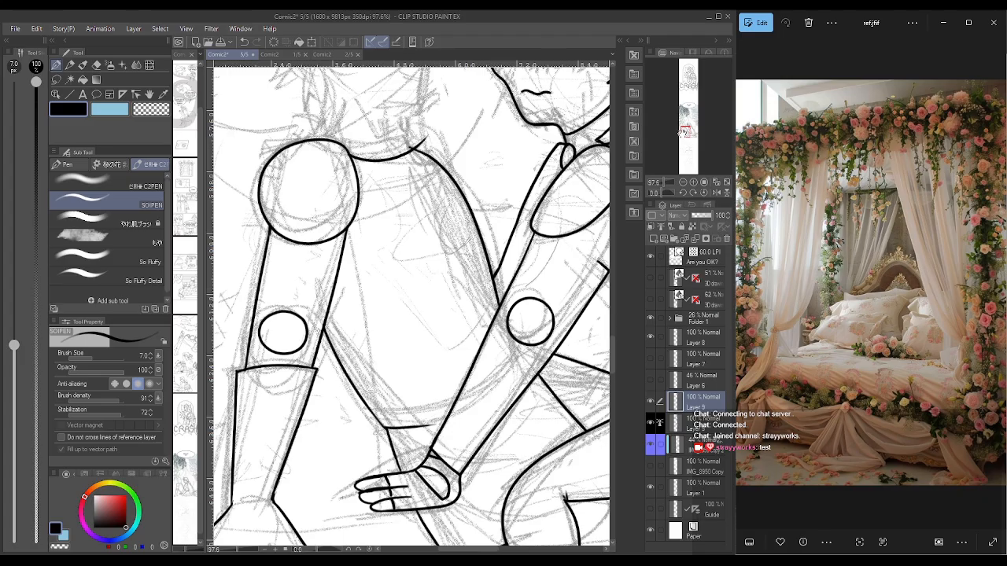
{"action": "left_click_drag", "start_coordinate": [684, 132], "coordinate": [685, 128]}
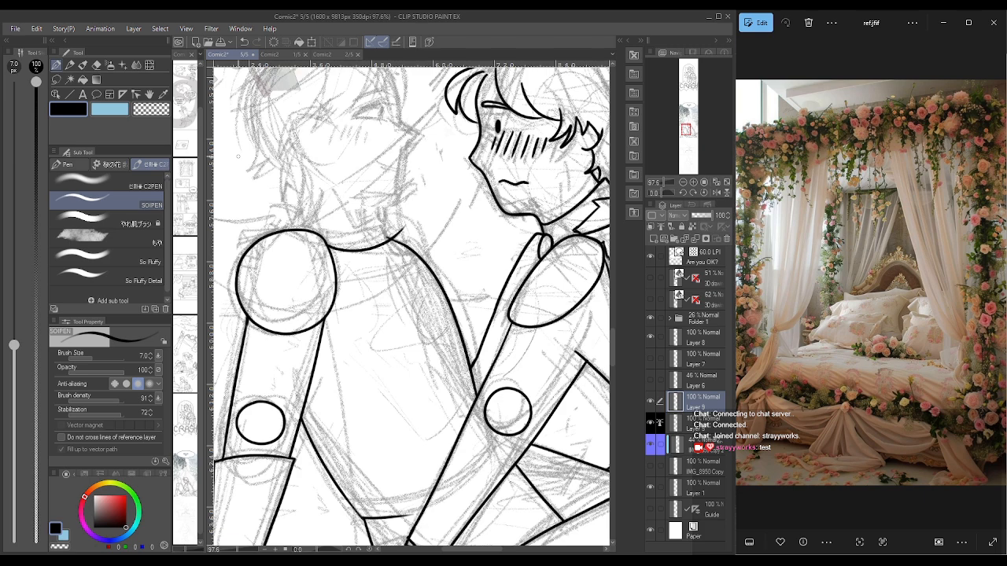
{"action": "key", "text": "e"}
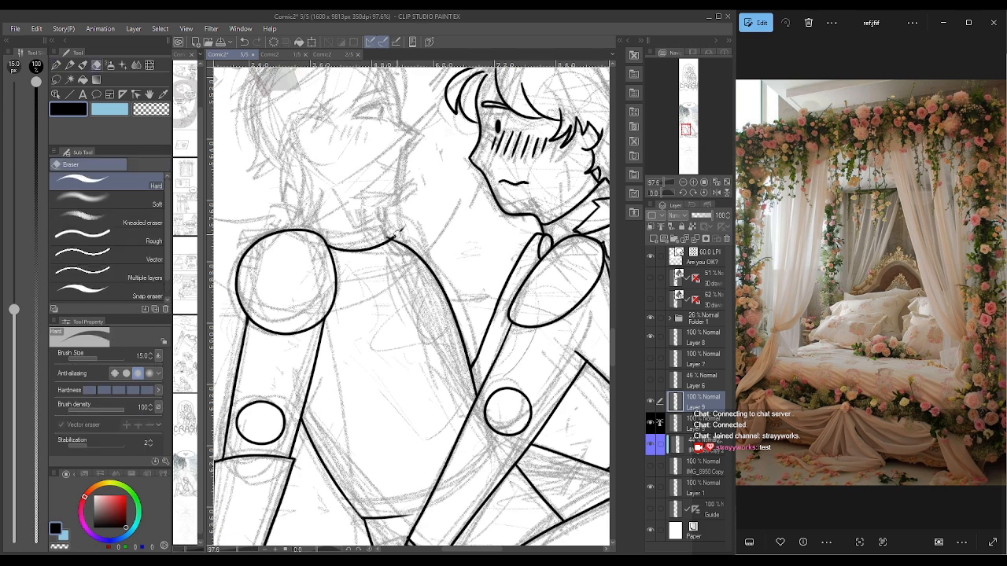
{"action": "left_click_drag", "start_coordinate": [398, 234], "coordinate": [402, 230]}
- Ink the second figure's lower face profile from nose to jaw, plus the neck front and a short slanted neck line
{"action": "left_click", "coordinate": [56, 66]}
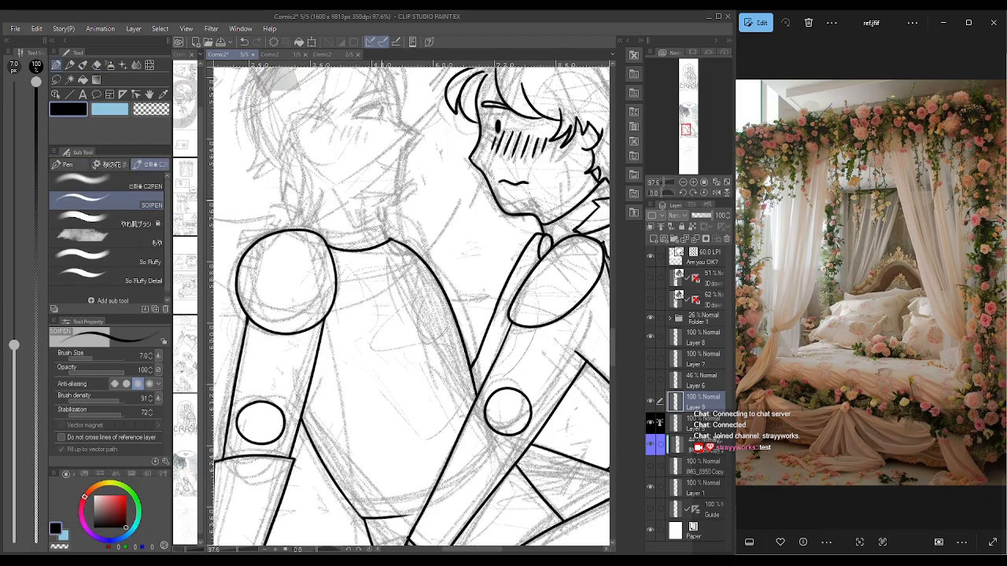
{"action": "mouse_move", "coordinate": [364, 195]}
{"action": "left_mouse_down"}
{"action": "mouse_move", "coordinate": [399, 195]}
{"action": "mouse_move", "coordinate": [406, 159]}
{"action": "left_mouse_up"}
{"action": "mouse_move", "coordinate": [366, 197]}
{"action": "left_mouse_down"}
{"action": "mouse_move", "coordinate": [374, 236]}
{"action": "mouse_move", "coordinate": [386, 244]}
{"action": "left_mouse_up"}
{"action": "key", "text": "ctrl+z"}
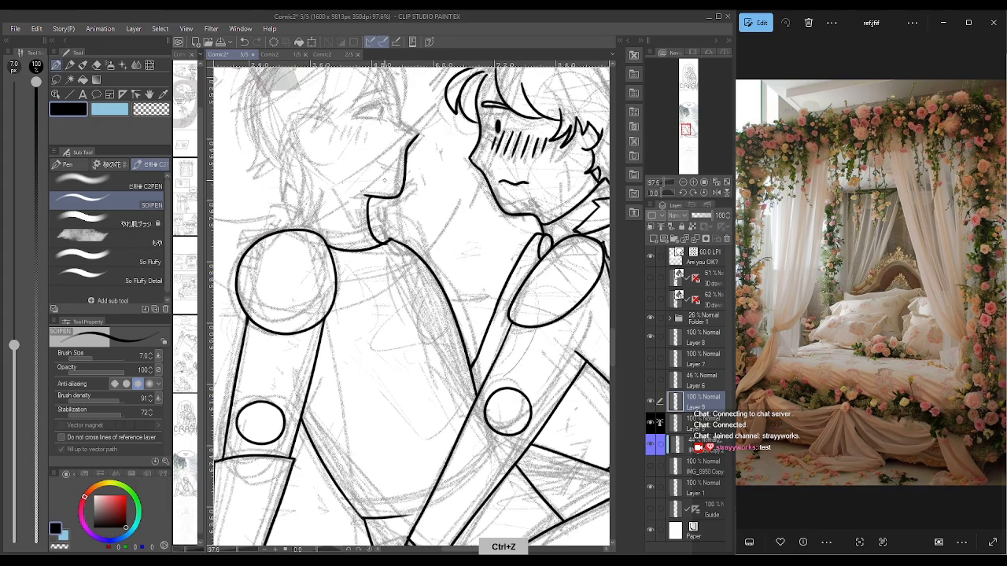
{"action": "left_click_drag", "start_coordinate": [374, 197], "coordinate": [385, 240]}
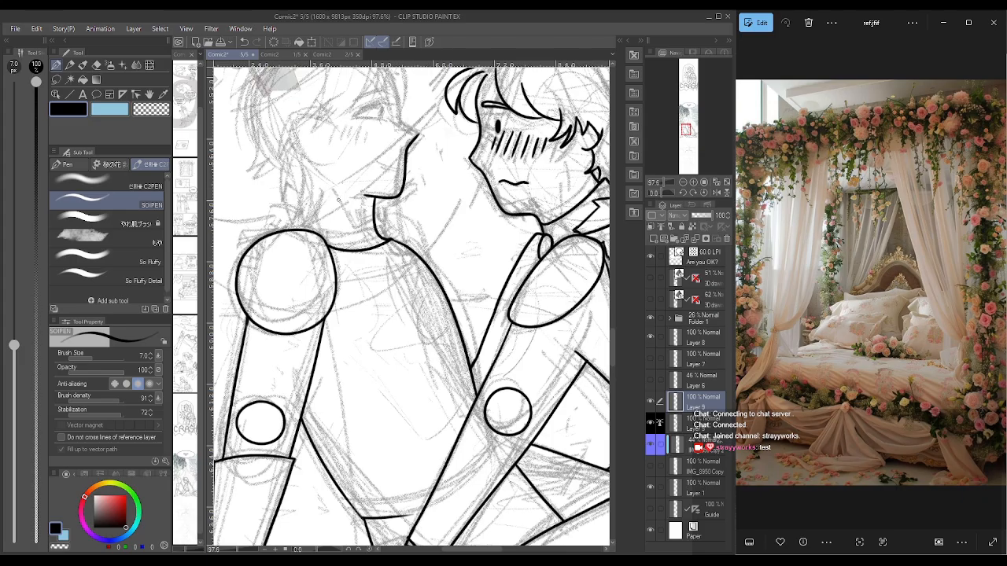
{"action": "left_click_drag", "start_coordinate": [338, 198], "coordinate": [359, 230]}
{"action": "key", "text": "ctrl+z"}
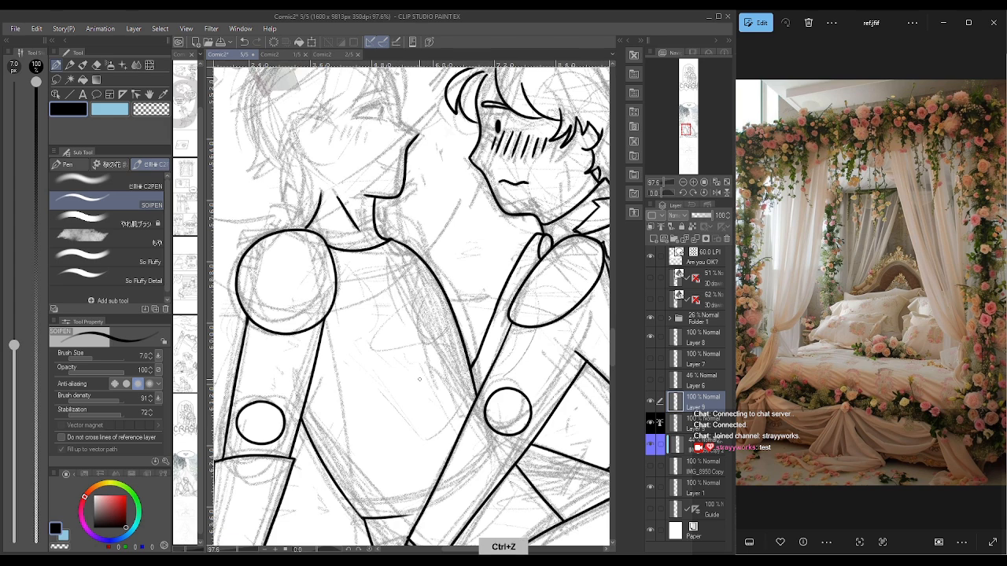
- Ink the second figure's ear outline and the spiky hair down the back of the head to the nape
{"action": "left_click_drag", "start_coordinate": [420, 379], "coordinate": [441, 424]}
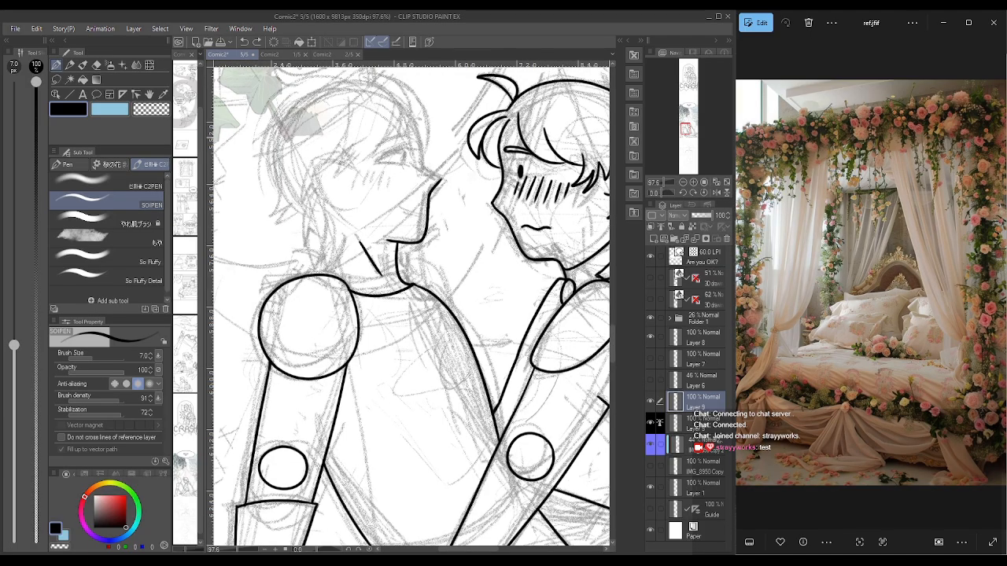
{"action": "mouse_move", "coordinate": [343, 165]}
{"action": "left_mouse_down"}
{"action": "mouse_move", "coordinate": [318, 169]}
{"action": "mouse_move", "coordinate": [340, 202]}
{"action": "left_mouse_up"}
{"action": "left_click_drag", "start_coordinate": [287, 85], "coordinate": [269, 134]}
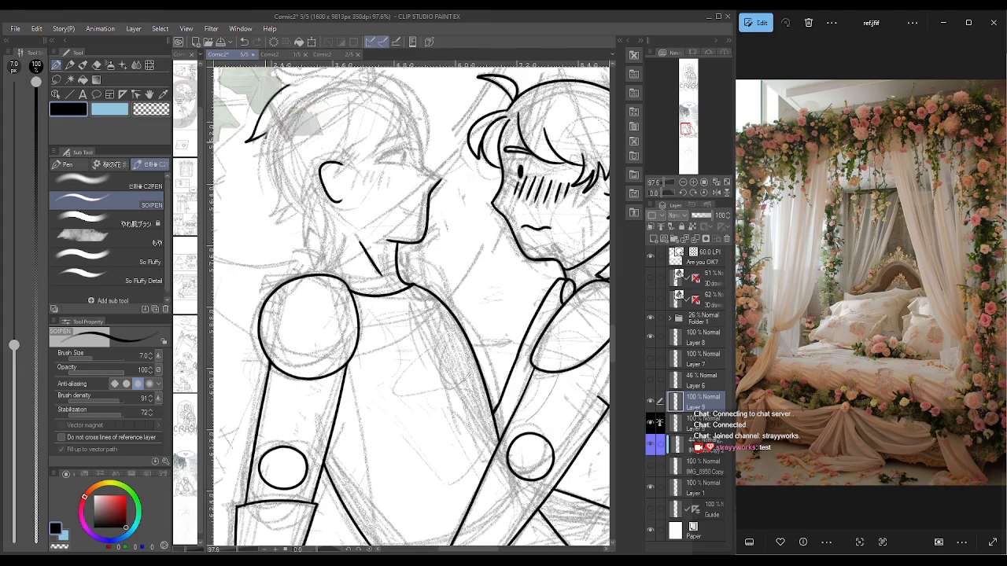
{"action": "mouse_move", "coordinate": [266, 140]}
{"action": "left_mouse_down"}
{"action": "mouse_move", "coordinate": [290, 206]}
{"action": "mouse_move", "coordinate": [281, 216]}
{"action": "mouse_move", "coordinate": [301, 210]}
{"action": "left_mouse_up"}
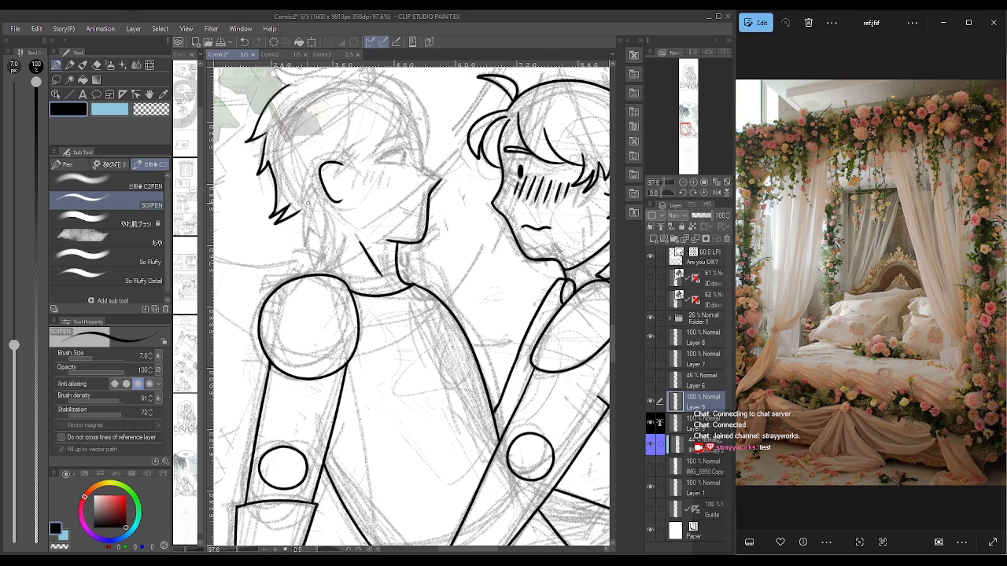
{"action": "left_click_drag", "start_coordinate": [331, 202], "coordinate": [316, 273]}
{"action": "left_click_drag", "start_coordinate": [302, 211], "coordinate": [323, 241]}
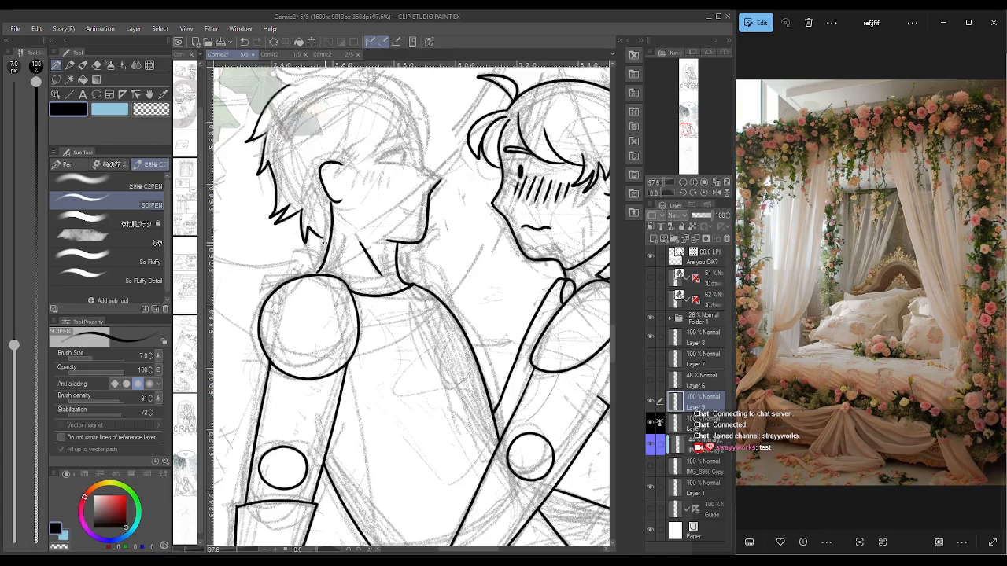
{"action": "left_click_drag", "start_coordinate": [321, 235], "coordinate": [326, 256]}
- Ink the second figure's inner ear details and five slanted blush strokes across the cheek
{"action": "left_click_drag", "start_coordinate": [336, 167], "coordinate": [331, 180]}
{"action": "left_click_drag", "start_coordinate": [330, 186], "coordinate": [340, 195]}
{"action": "left_click_drag", "start_coordinate": [360, 170], "coordinate": [350, 192]}
{"action": "left_click_drag", "start_coordinate": [368, 172], "coordinate": [359, 189]}
{"action": "left_click_drag", "start_coordinate": [376, 173], "coordinate": [368, 190]}
{"action": "left_click_drag", "start_coordinate": [383, 174], "coordinate": [376, 189]}
{"action": "left_click_drag", "start_coordinate": [390, 176], "coordinate": [385, 189]}
- Ink the second figure's eye with its upper lash line, iris and lower lid
{"action": "left_click_drag", "start_coordinate": [377, 162], "coordinate": [405, 147]}
{"action": "left_click_drag", "start_coordinate": [401, 146], "coordinate": [414, 151]}
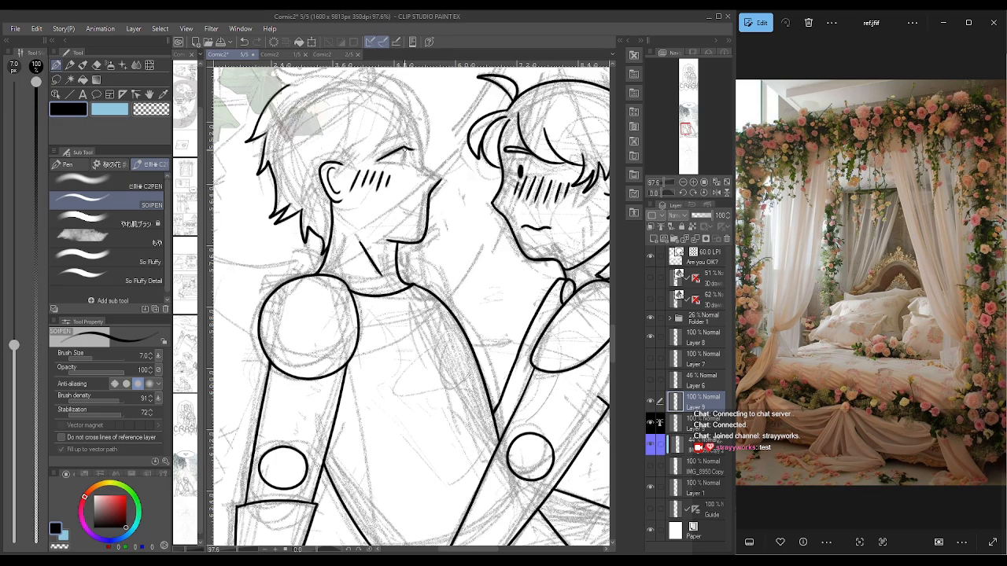
{"action": "left_click_drag", "start_coordinate": [407, 148], "coordinate": [405, 160]}
{"action": "left_click_drag", "start_coordinate": [379, 161], "coordinate": [404, 160]}
{"action": "key", "text": "ctrl+z"}
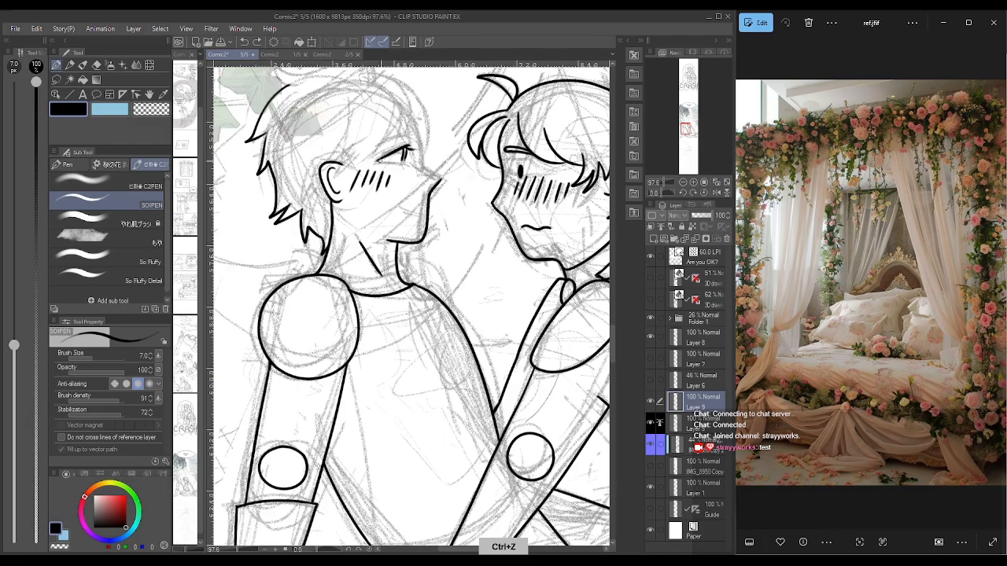
{"action": "left_click_drag", "start_coordinate": [380, 161], "coordinate": [405, 161]}
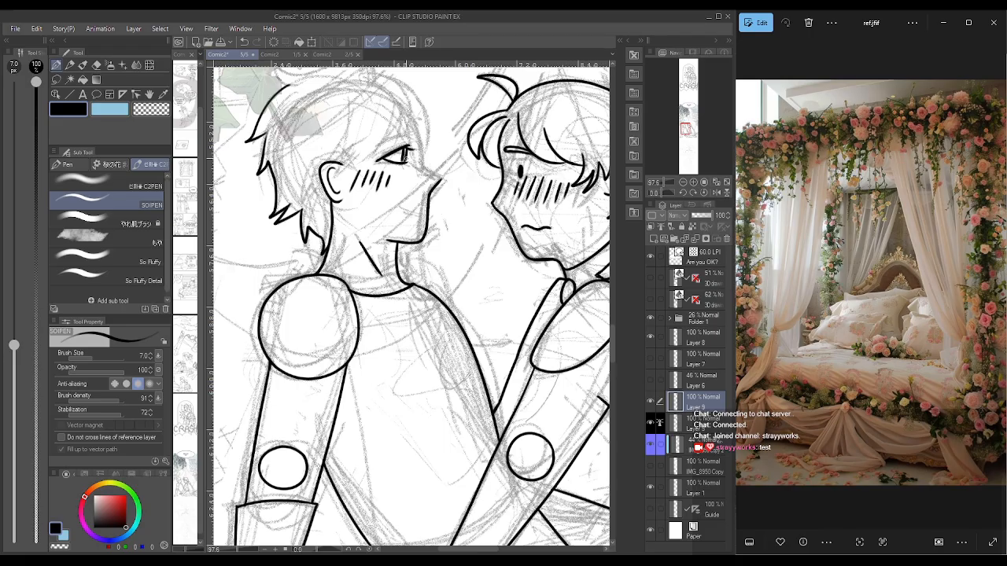
{"action": "left_click_drag", "start_coordinate": [406, 156], "coordinate": [401, 161]}
- Ink the second figure's smiling mouth, the eyelid crease and the eyebrow above the eye
{"action": "left_click_drag", "start_coordinate": [429, 218], "coordinate": [398, 204]}
{"action": "key", "text": "ctrl+z"}
{"action": "left_click_drag", "start_coordinate": [400, 205], "coordinate": [427, 214]}
{"action": "left_click_drag", "start_coordinate": [395, 145], "coordinate": [405, 141]}
{"action": "left_click_drag", "start_coordinate": [374, 144], "coordinate": [412, 133]}
{"action": "left_click_drag", "start_coordinate": [373, 142], "coordinate": [414, 126]}
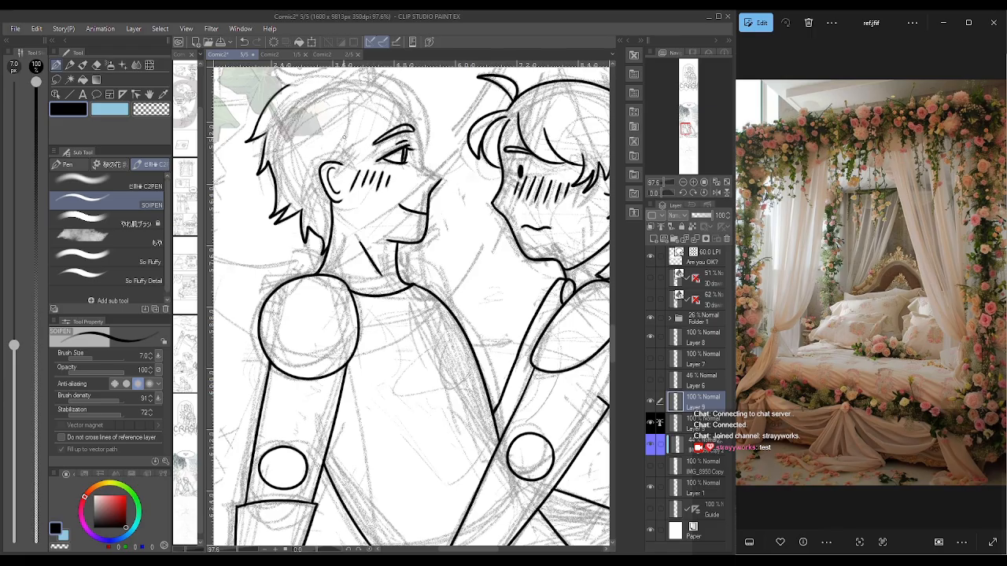
- Ink the second figure's bangs sweeping over the brow and ear, and the front outline of the hair
{"action": "left_click_drag", "start_coordinate": [352, 115], "coordinate": [336, 145]}
{"action": "left_click_drag", "start_coordinate": [339, 144], "coordinate": [319, 166]}
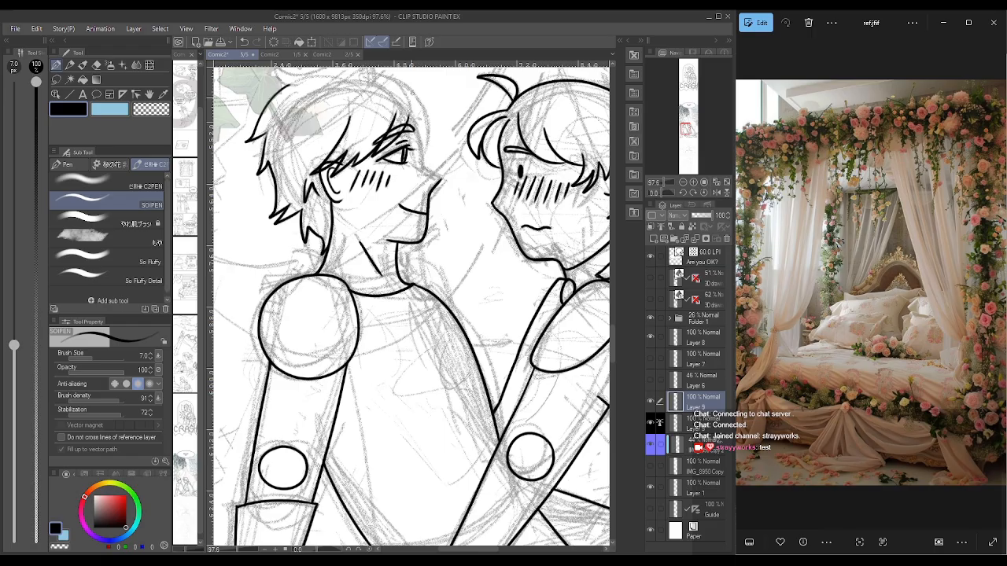
{"action": "left_click_drag", "start_coordinate": [377, 74], "coordinate": [431, 148]}
{"action": "left_click_drag", "start_coordinate": [432, 148], "coordinate": [409, 261]}
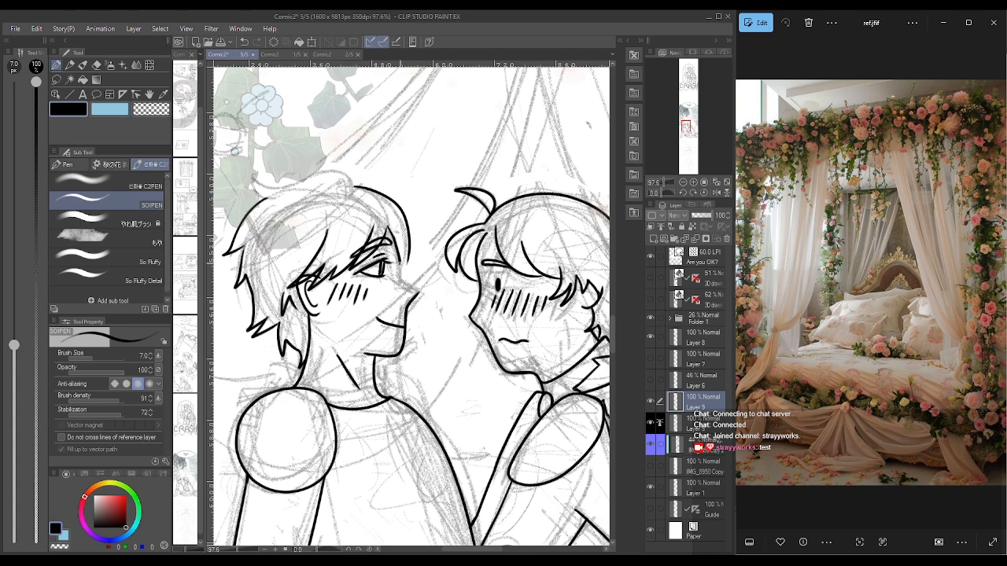
- Ink the second figure's nose bridge and the tousled outline on top of the hair
{"action": "left_click_drag", "start_coordinate": [400, 260], "coordinate": [418, 292]}
{"action": "key", "text": "ctrl+y"}
{"action": "left_click_drag", "start_coordinate": [355, 186], "coordinate": [245, 176]}
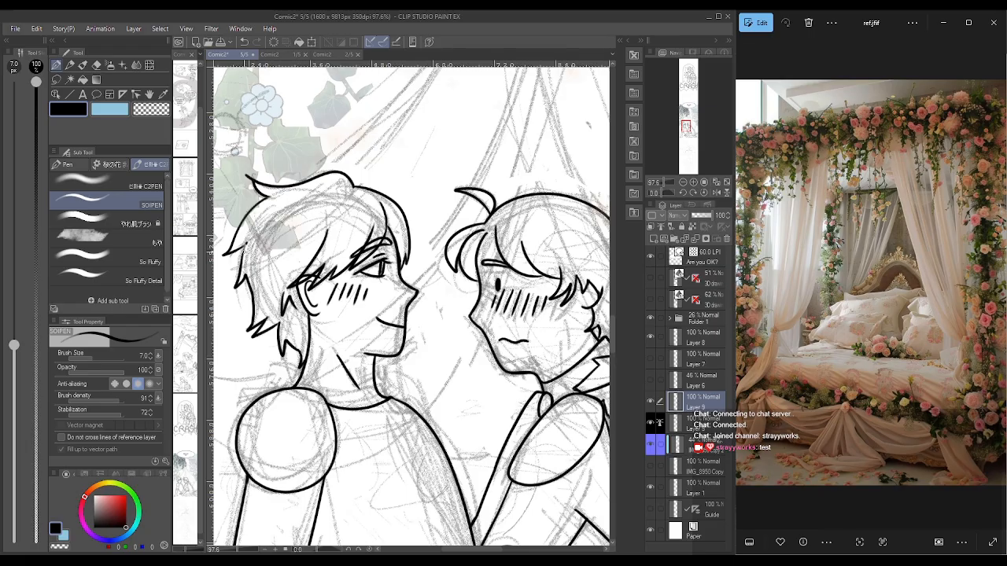
{"action": "left_click_drag", "start_coordinate": [247, 241], "coordinate": [240, 263]}
{"action": "key", "text": "ctrl+minus"}
{"action": "key", "text": "ctrl+minus"}
{"action": "key", "text": "ctrl+minus"}
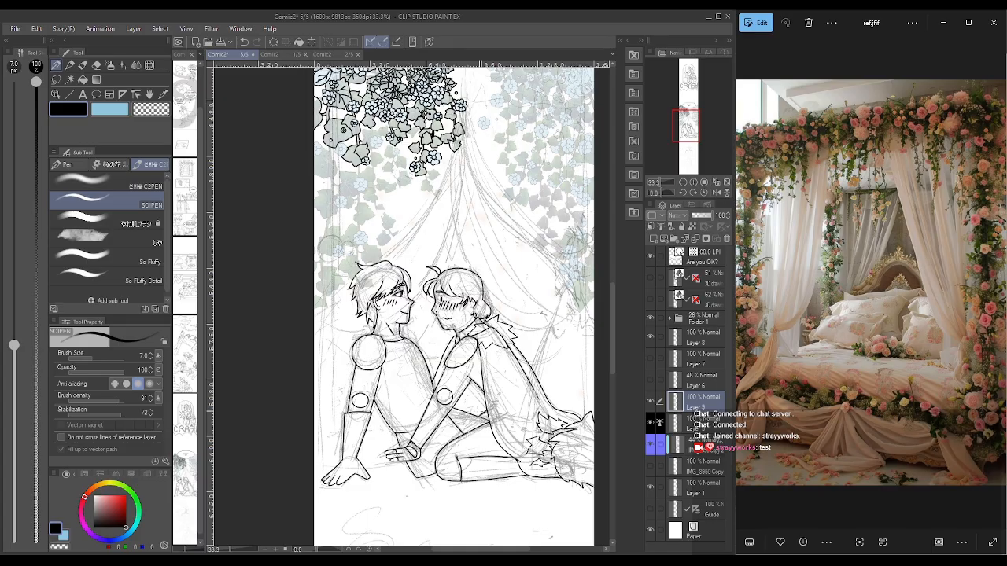
{"action": "scroll", "coordinate": [445, 466], "scroll_direction": "right", "scroll_amount": 1}
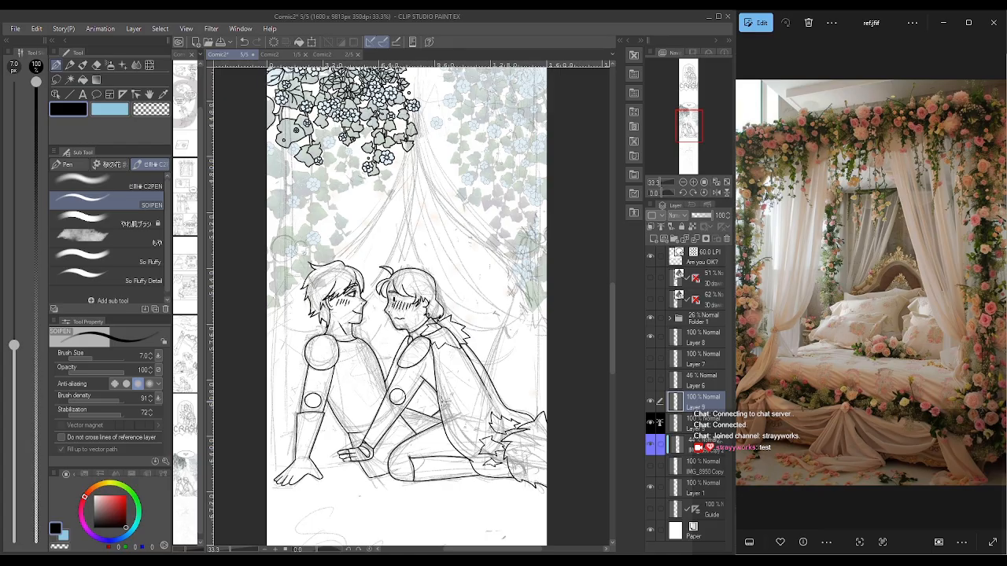
- Show the bed curtain line art on Layer 7, hide the rough sketch and clear the palette colours from the marked layers
{"action": "left_click", "coordinate": [655, 372]}
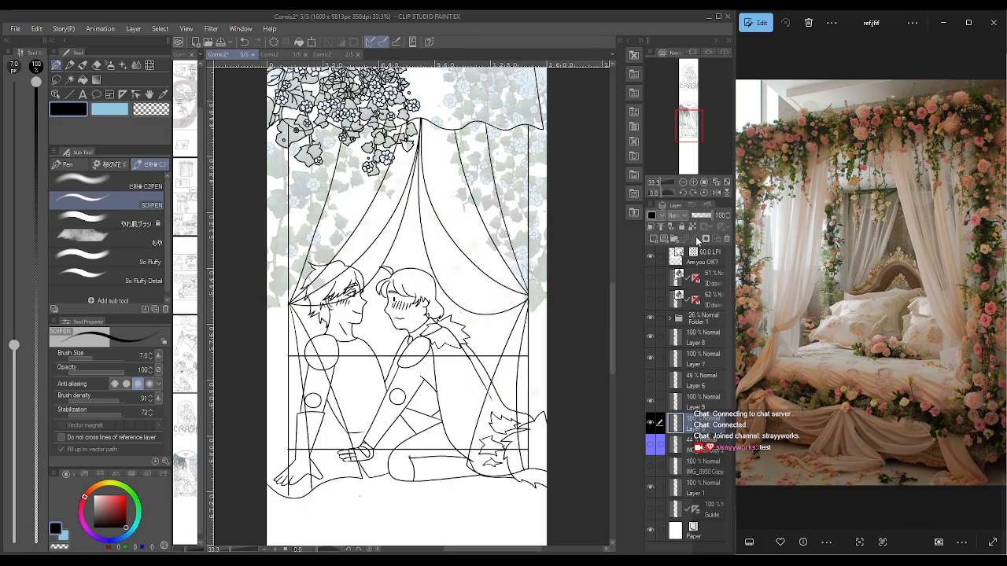
{"action": "left_click", "coordinate": [652, 215]}
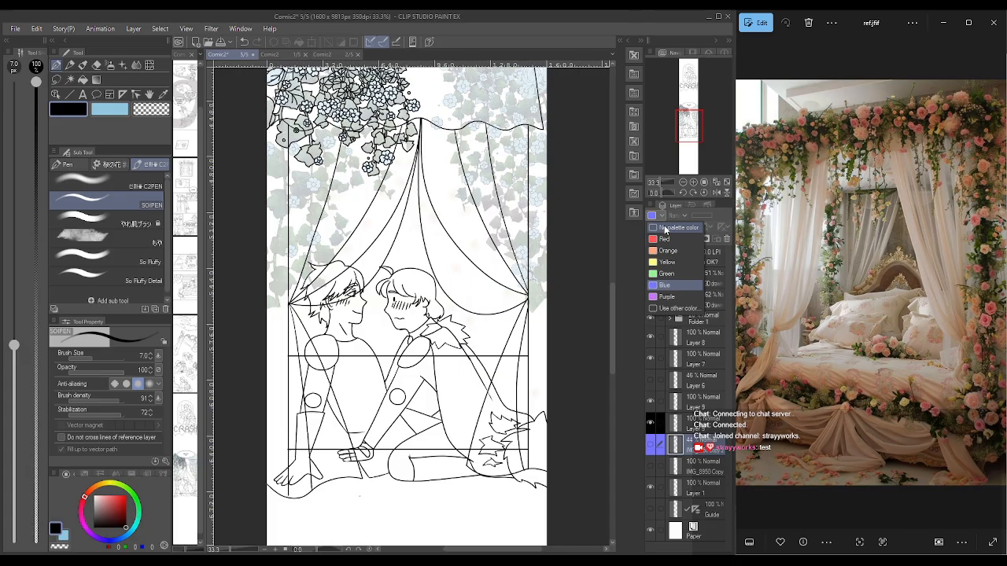
{"action": "left_click", "coordinate": [663, 227]}
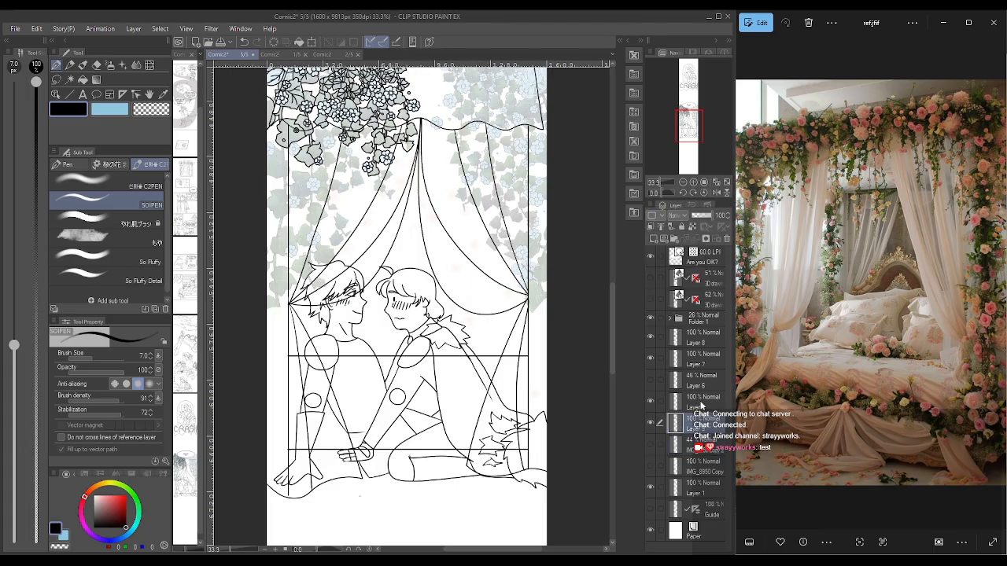
- Merge Layer 9 with the second figure into the first figure's ink layer directly below it
{"action": "left_click", "coordinate": [702, 403]}
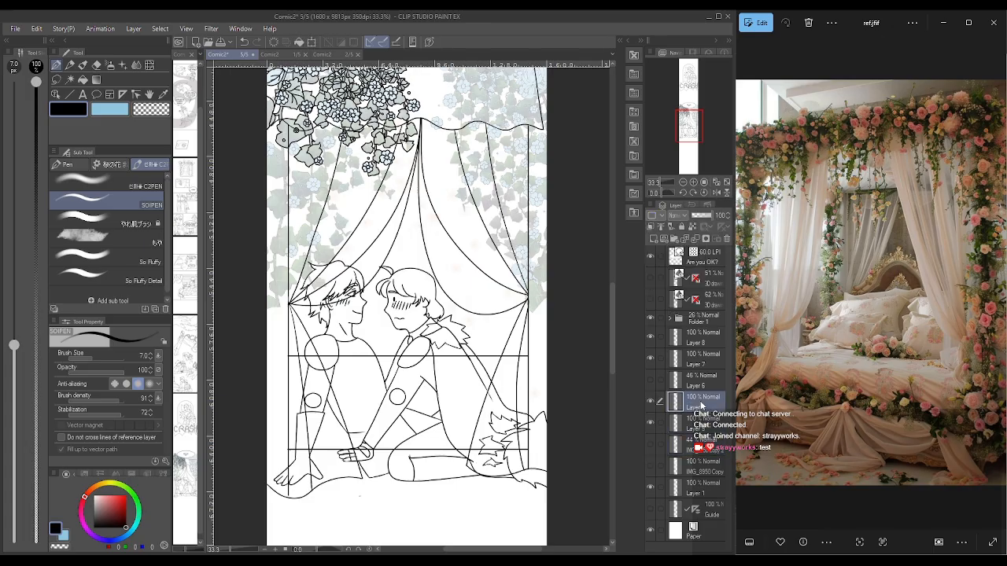
{"action": "left_click", "coordinate": [651, 423]}
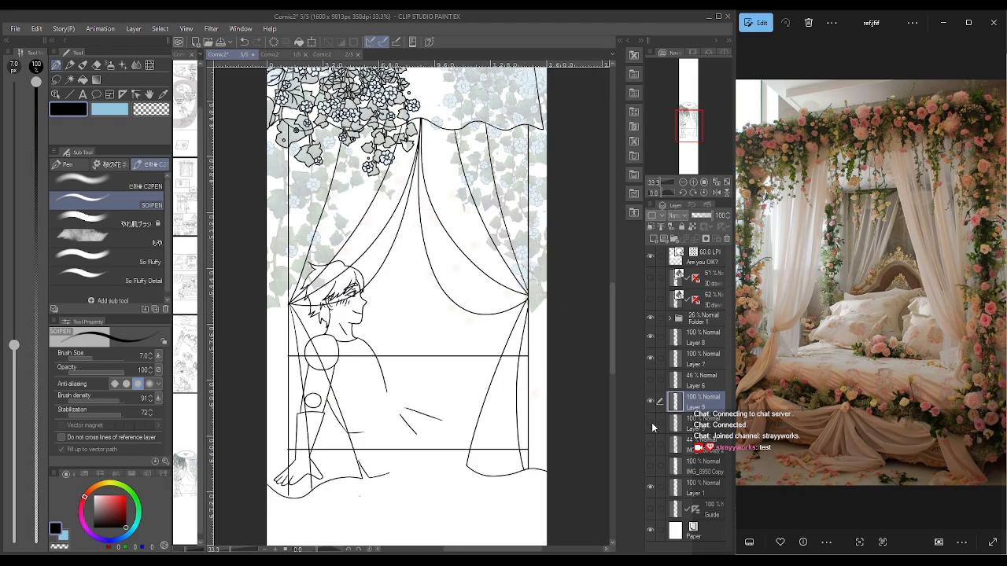
{"action": "left_click", "coordinate": [651, 422]}
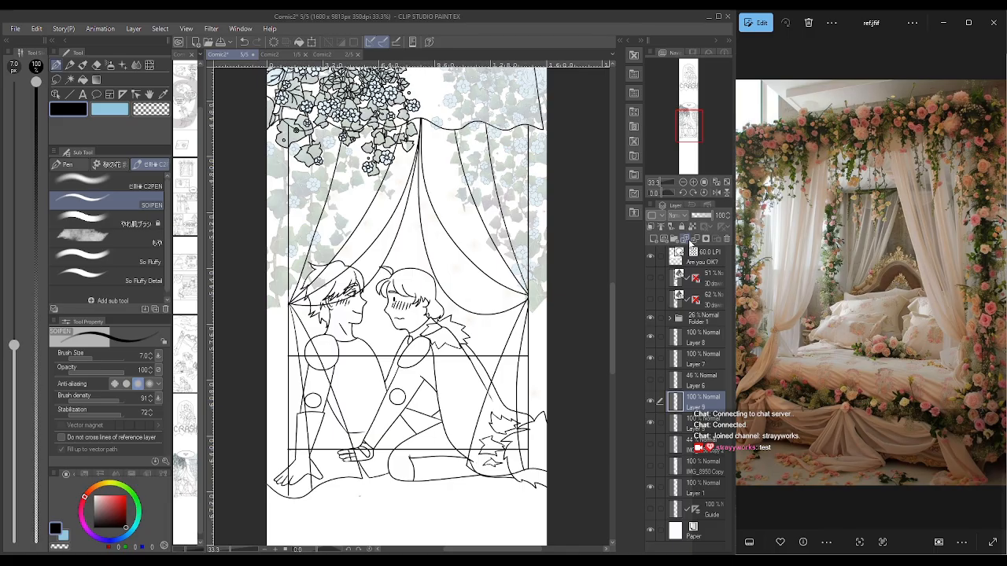
{"action": "left_click", "coordinate": [688, 240]}
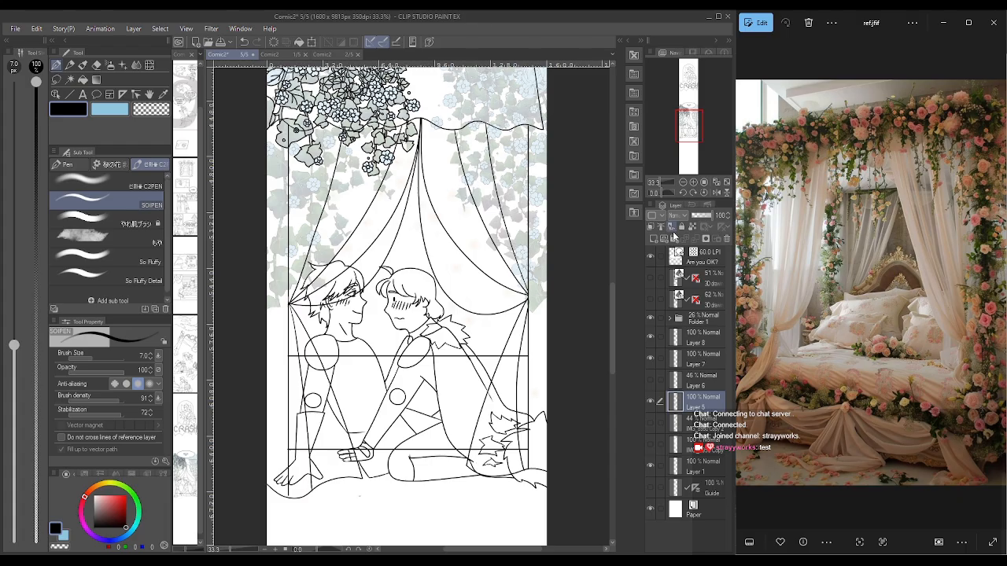
- Ink the missing body lines in the gap between the second figure's planted forearm and lower torso
{"action": "scroll", "coordinate": [689, 127], "scroll_direction": "up", "scroll_amount": 1}
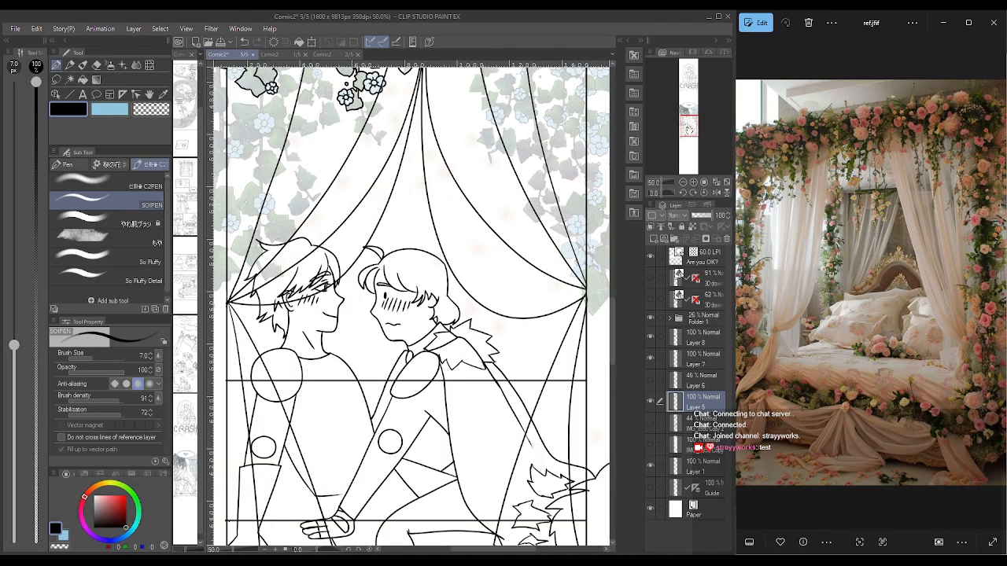
{"action": "left_click_drag", "start_coordinate": [688, 129], "coordinate": [688, 134]}
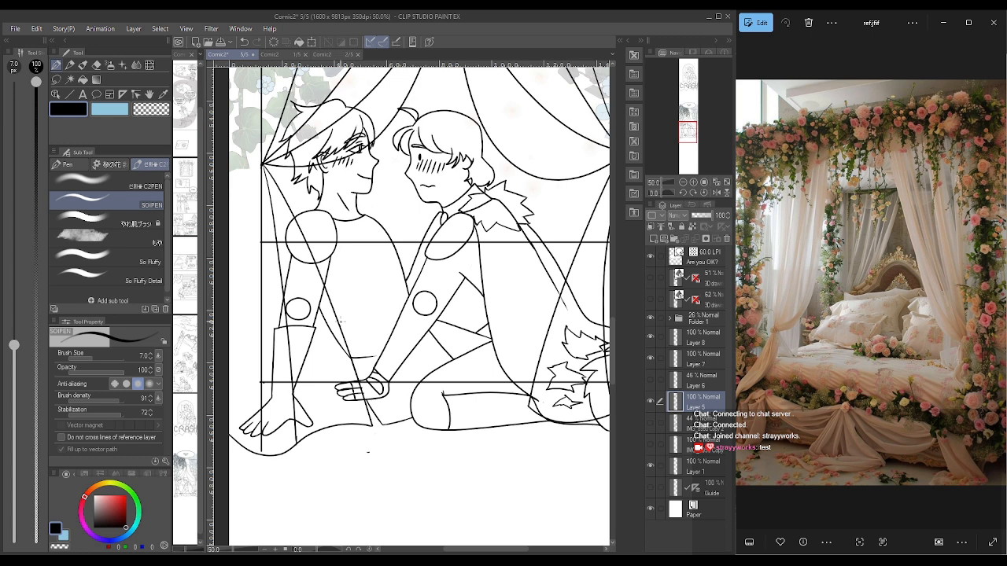
{"action": "left_click_drag", "start_coordinate": [322, 337], "coordinate": [335, 394]}
{"action": "key", "text": "ctrl+z"}
{"action": "left_click_drag", "start_coordinate": [293, 396], "coordinate": [337, 389]}
{"action": "key", "text": "ctrl+z"}
{"action": "left_click_drag", "start_coordinate": [322, 391], "coordinate": [295, 386]}
{"action": "key", "text": "ctrl+minus"}
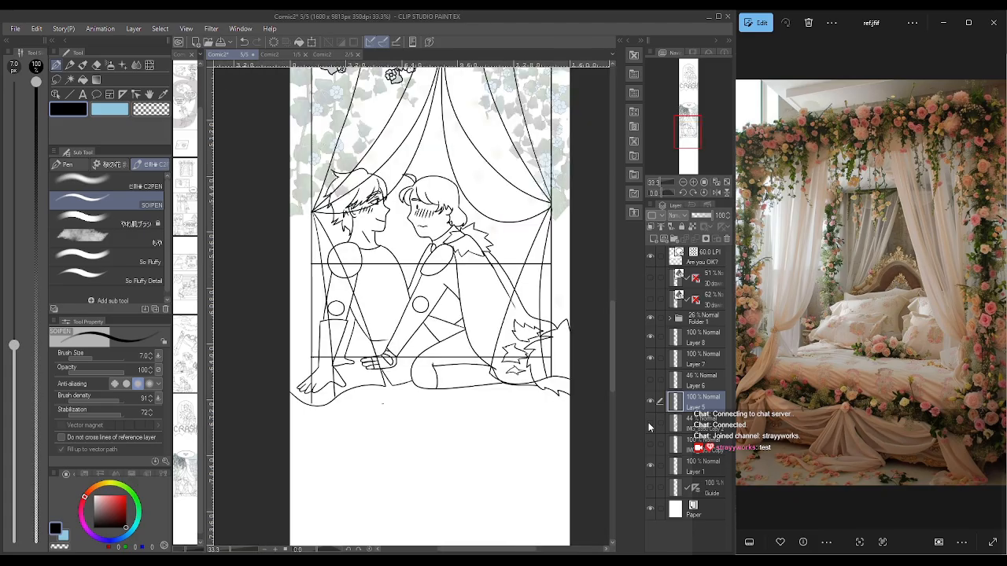
- Compare Layer 8 and Layer 7 by toggling Layer 7's visibility to identify which one holds the curtain line art
{"action": "left_click", "coordinate": [700, 337]}
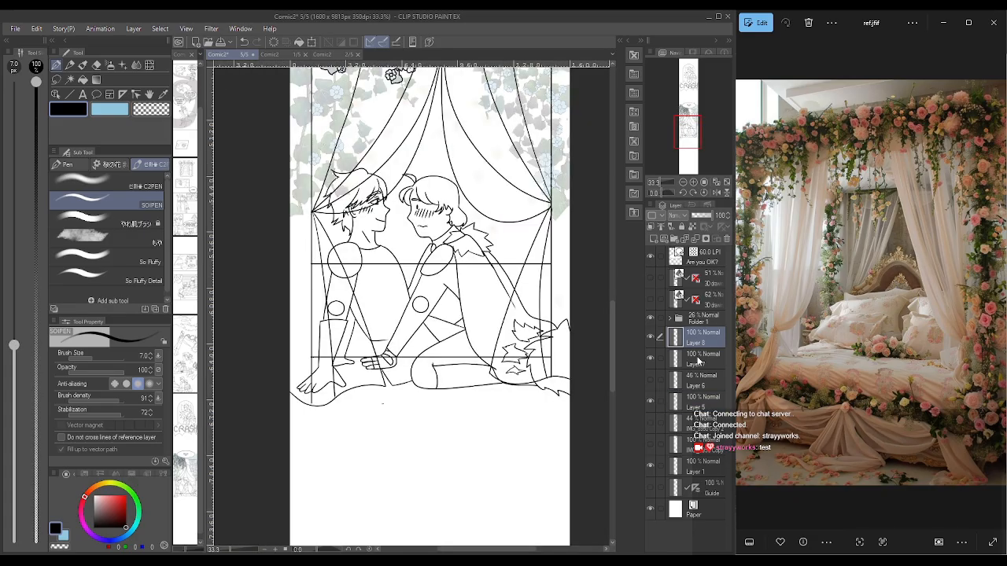
{"action": "left_click", "coordinate": [698, 360]}
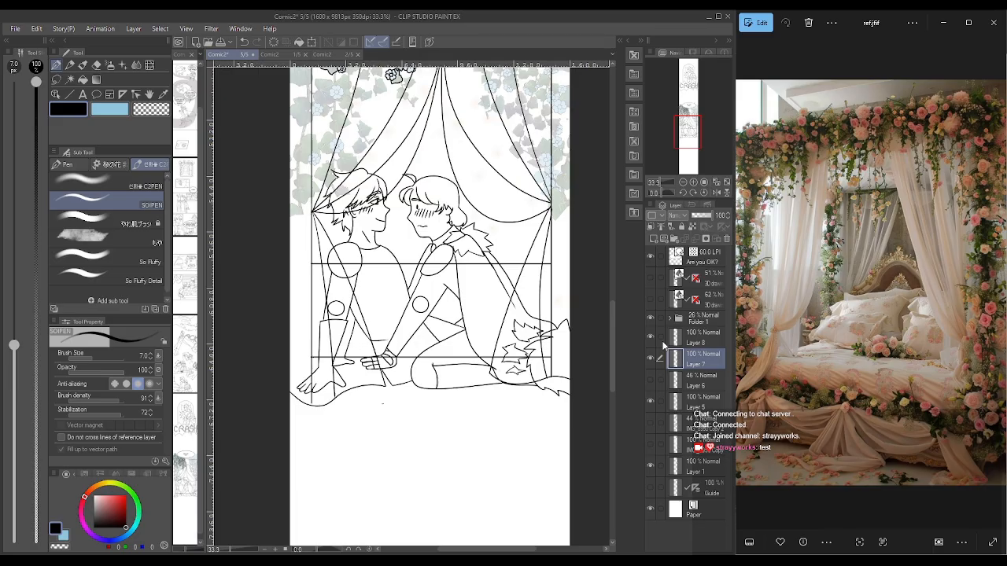
{"action": "left_click", "coordinate": [663, 339]}
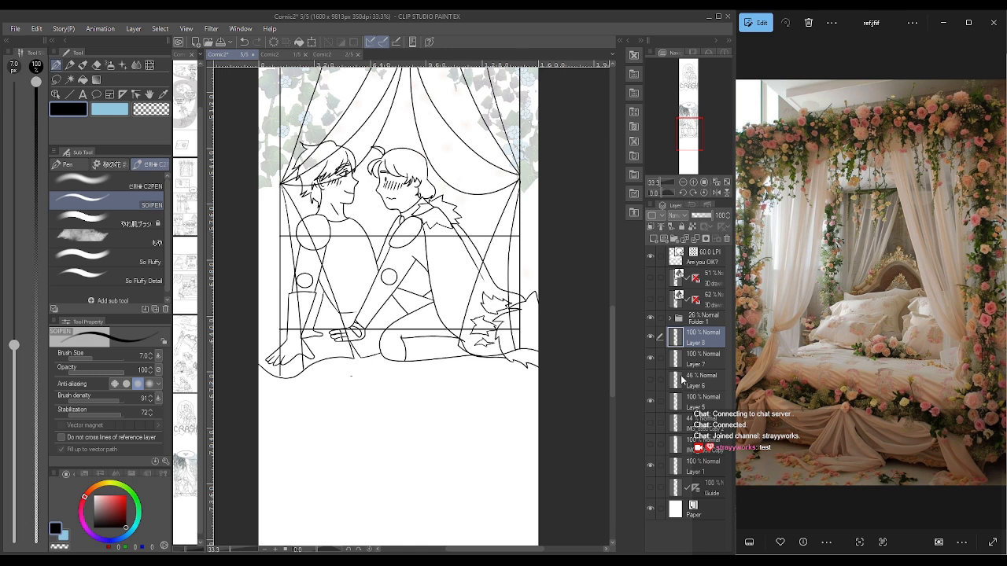
{"action": "left_click", "coordinate": [678, 359]}
{"action": "left_click", "coordinate": [649, 358]}
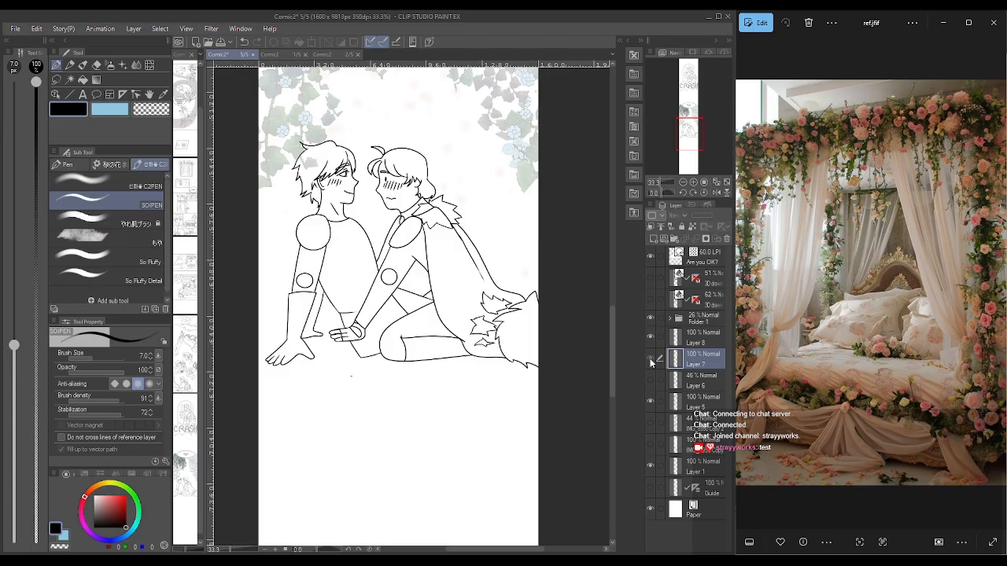
{"action": "left_click", "coordinate": [649, 360]}
{"action": "key", "text": "e"}
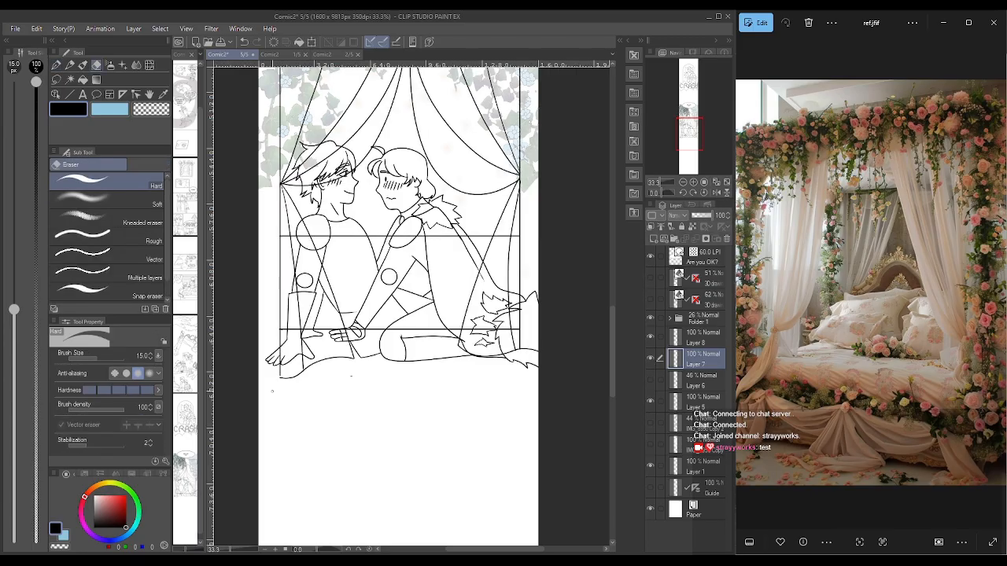
- Ink the last ivy leaves, stem and small dot at the tip of the middle hanging vine on Layer 8
{"action": "left_click", "coordinate": [649, 342]}
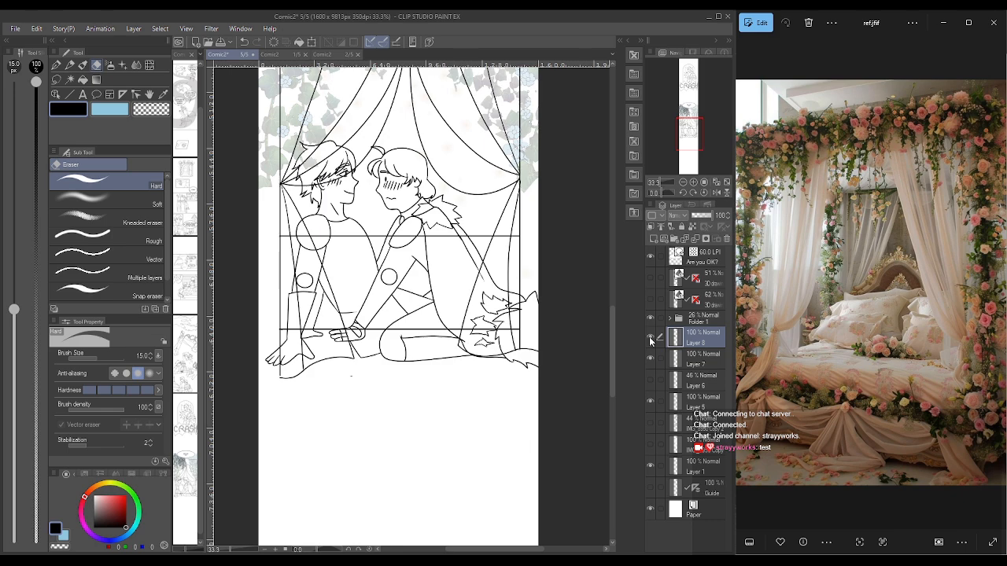
{"action": "key", "text": "p"}
{"action": "left_click", "coordinate": [693, 183]}
{"action": "left_click", "coordinate": [693, 184]}
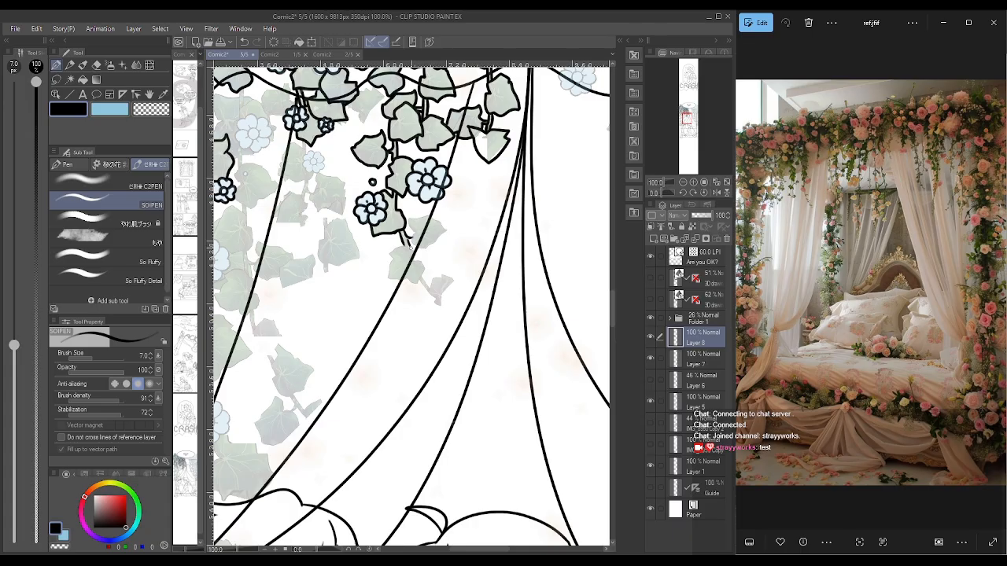
{"action": "left_click_drag", "start_coordinate": [409, 245], "coordinate": [388, 277]}
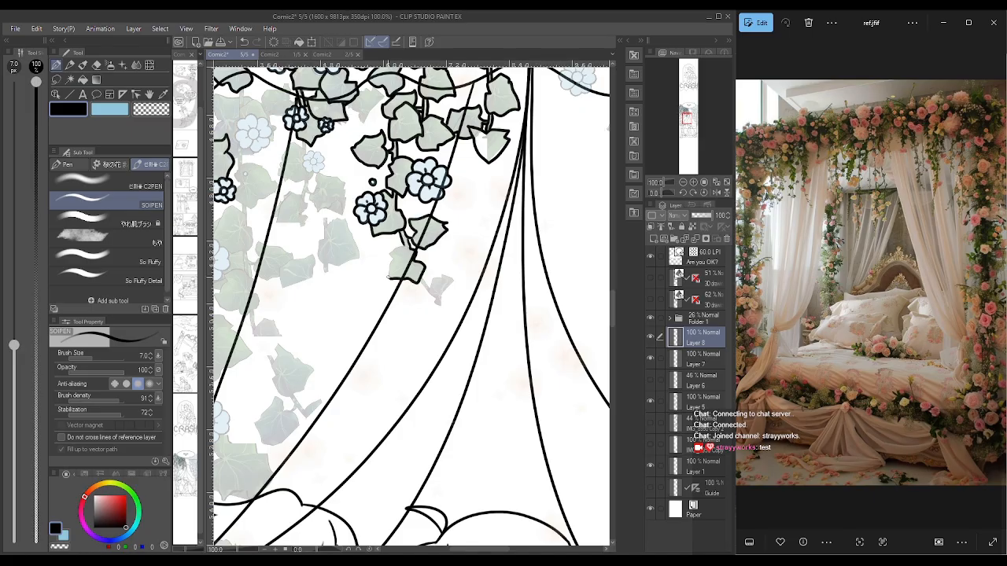
{"action": "left_click_drag", "start_coordinate": [411, 244], "coordinate": [388, 277]}
{"action": "left_click_drag", "start_coordinate": [422, 277], "coordinate": [430, 289]}
{"action": "mouse_move", "coordinate": [429, 284]}
{"action": "left_mouse_down"}
{"action": "mouse_move", "coordinate": [447, 277]}
{"action": "mouse_move", "coordinate": [455, 285]}
{"action": "mouse_move", "coordinate": [448, 310]}
{"action": "left_mouse_up"}
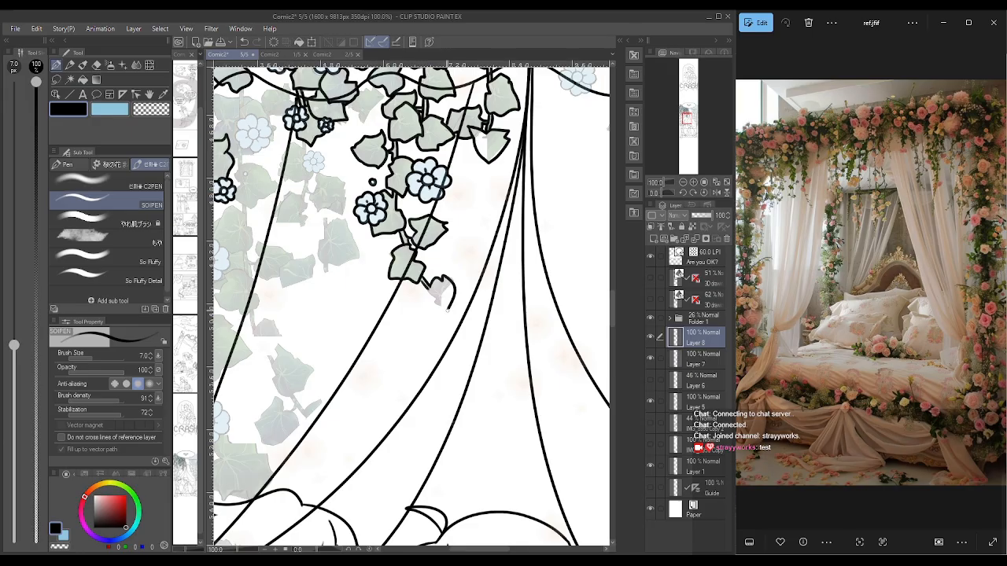
{"action": "left_click_drag", "start_coordinate": [448, 309], "coordinate": [431, 295]}
{"action": "left_click_drag", "start_coordinate": [445, 259], "coordinate": [446, 259]}
- Ink the hanging ivy leaves and stems on the next vine to the left of the middle one
{"action": "scroll", "coordinate": [446, 261], "scroll_direction": "left", "scroll_amount": 1}
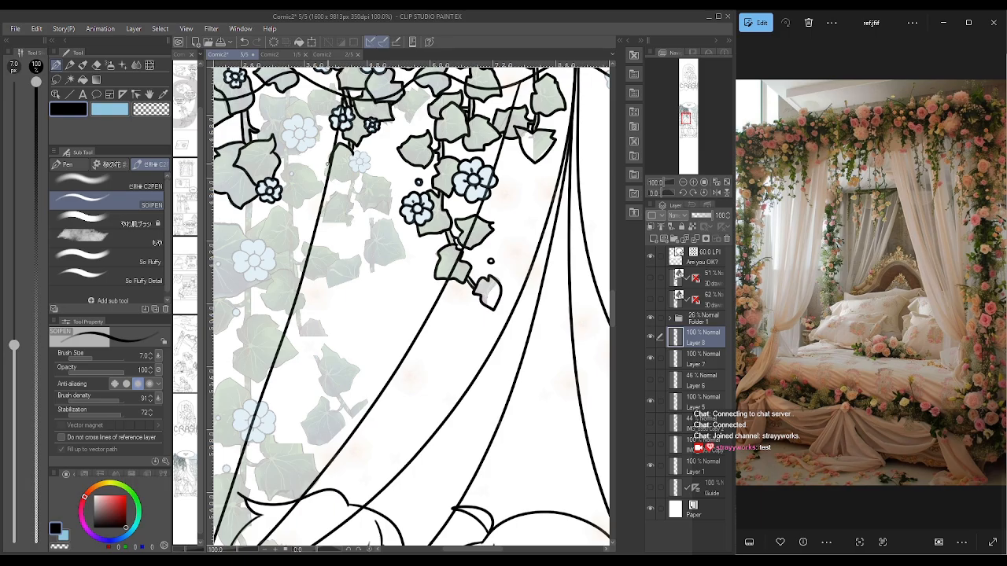
{"action": "mouse_move", "coordinate": [328, 165]}
{"action": "left_mouse_down"}
{"action": "mouse_move", "coordinate": [351, 198]}
{"action": "mouse_move", "coordinate": [338, 193]}
{"action": "left_mouse_up"}
{"action": "mouse_move", "coordinate": [350, 190]}
{"action": "left_mouse_down"}
{"action": "mouse_move", "coordinate": [376, 217]}
{"action": "mouse_move", "coordinate": [372, 239]}
{"action": "left_mouse_up"}
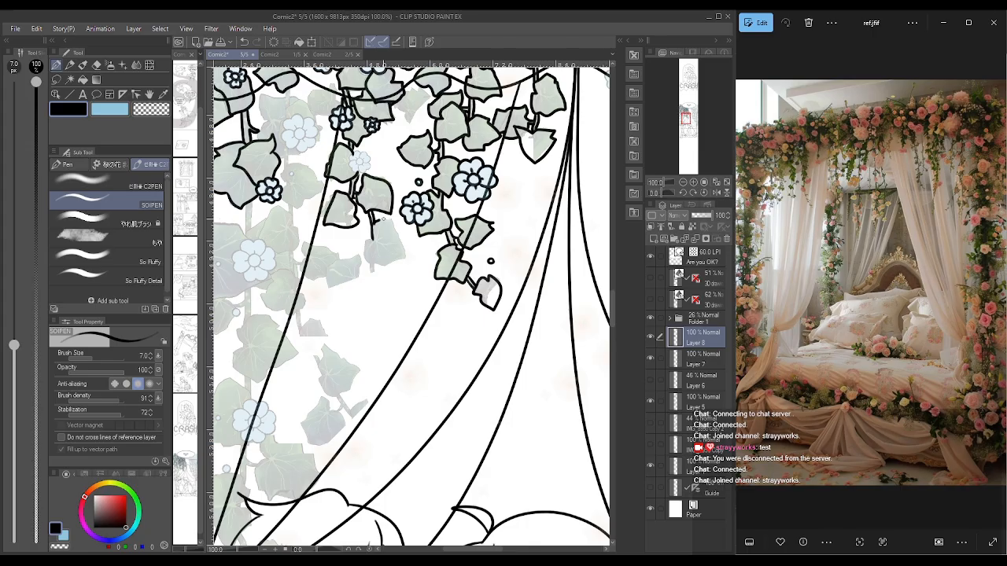
{"action": "left_click_drag", "start_coordinate": [377, 222], "coordinate": [370, 227]}
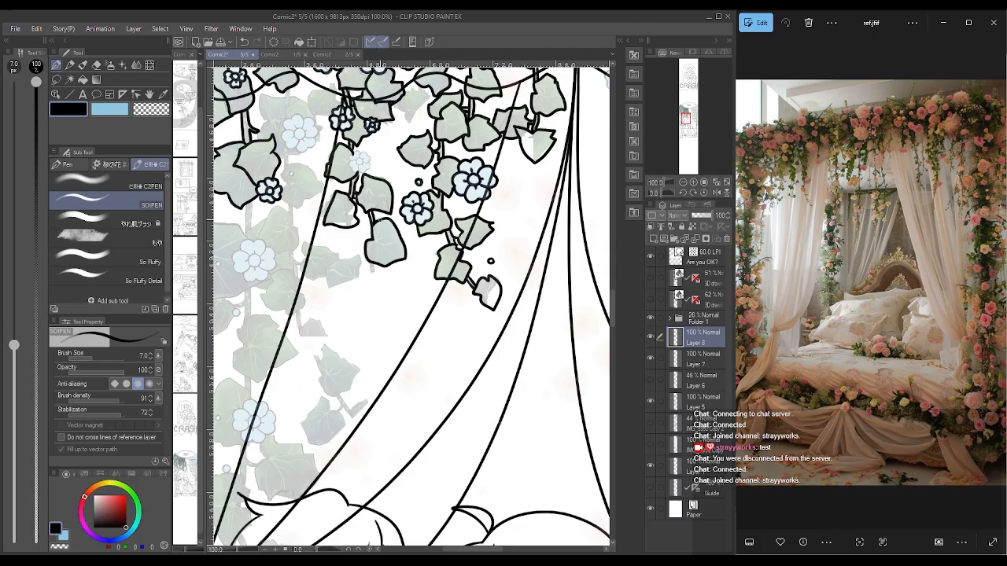
{"action": "left_click_drag", "start_coordinate": [330, 260], "coordinate": [370, 297]}
{"action": "mouse_move", "coordinate": [308, 243]}
{"action": "left_mouse_down"}
{"action": "mouse_move", "coordinate": [317, 280]}
{"action": "mouse_move", "coordinate": [332, 282]}
{"action": "left_mouse_up"}
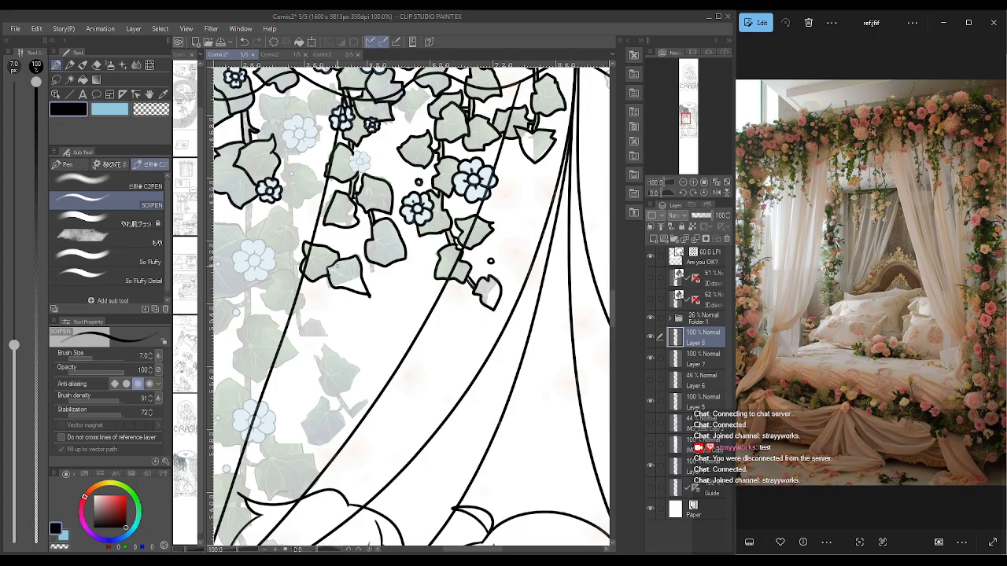
- Ink the large blue flower near the top of the left vine and the ivy leaves behind and below it
{"action": "key", "text": "e"}
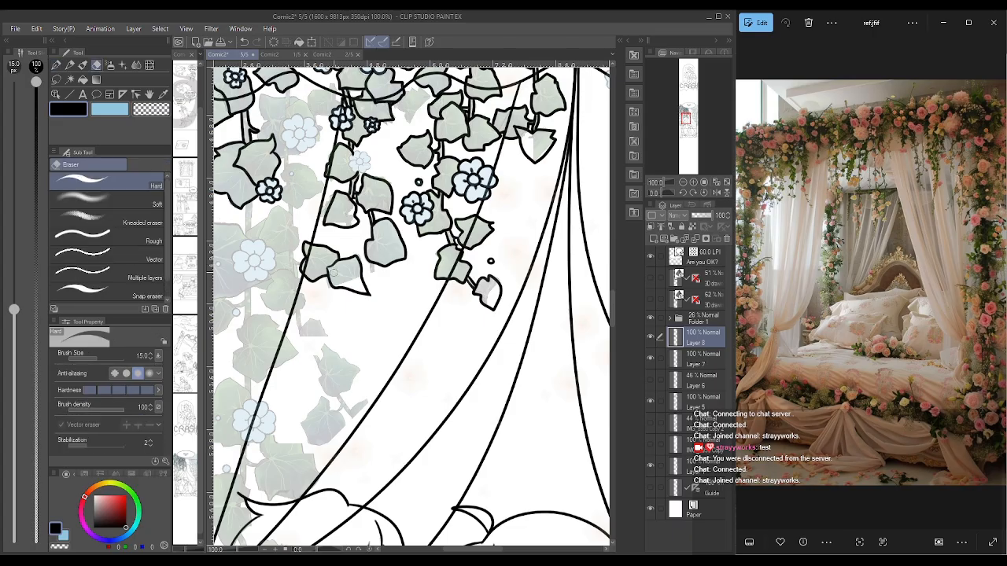
{"action": "left_click", "coordinate": [68, 66]}
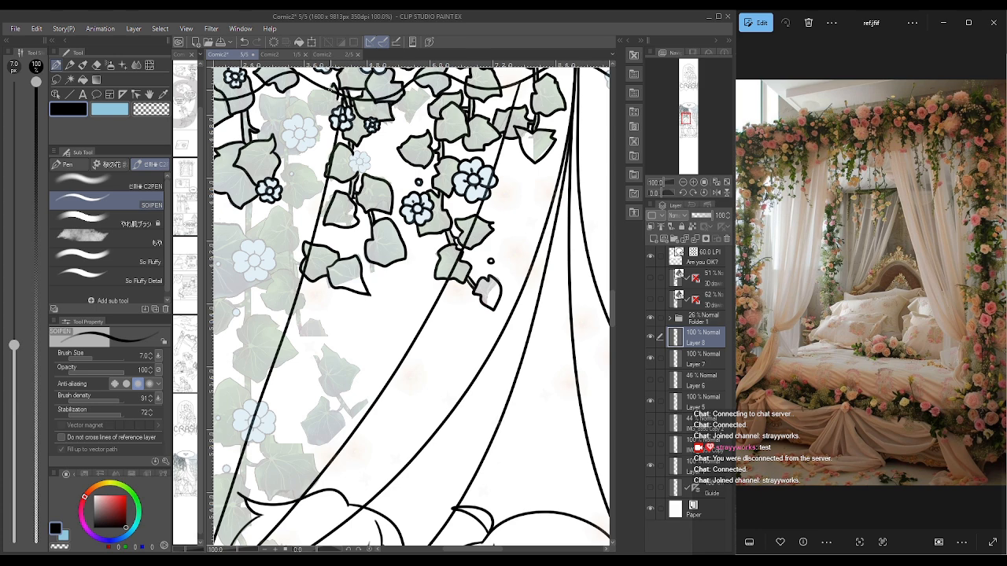
{"action": "mouse_move", "coordinate": [330, 89]}
{"action": "left_mouse_down"}
{"action": "mouse_move", "coordinate": [288, 157]}
{"action": "mouse_move", "coordinate": [302, 153]}
{"action": "left_mouse_up"}
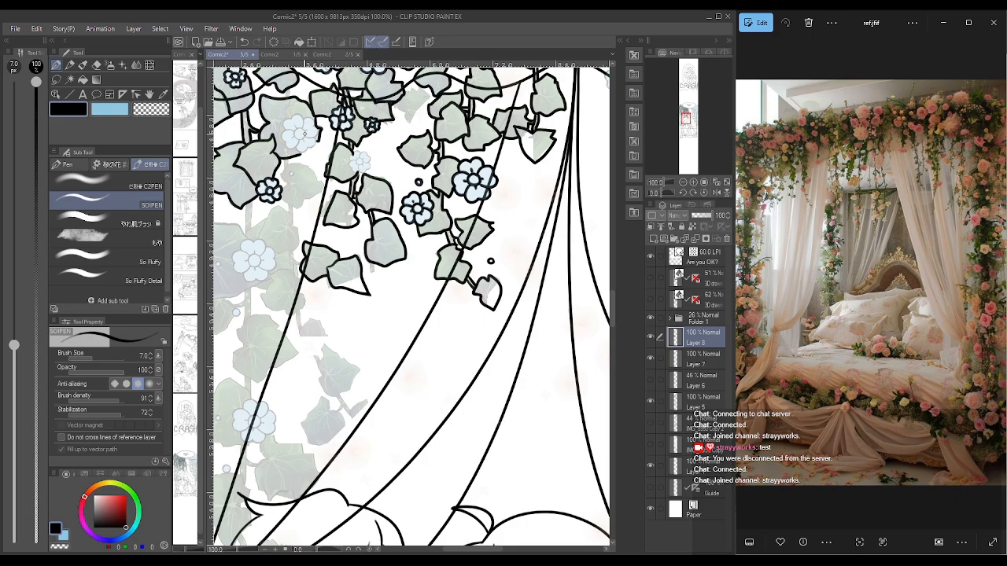
{"action": "left_click_drag", "start_coordinate": [304, 134], "coordinate": [299, 149]}
{"action": "left_click_drag", "start_coordinate": [293, 143], "coordinate": [293, 226]}
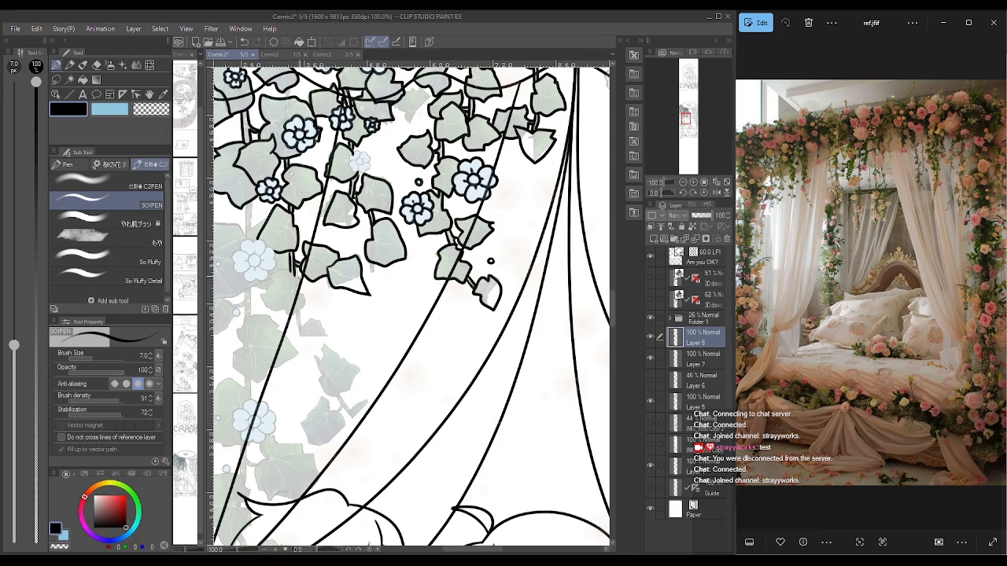
- Ink the trailing ivy leaves down to that vine's tip, redrawing the stem between the last leaves
{"action": "left_click_drag", "start_coordinate": [292, 270], "coordinate": [302, 296]}
{"action": "left_click_drag", "start_coordinate": [298, 311], "coordinate": [301, 321]}
{"action": "left_click_drag", "start_coordinate": [302, 320], "coordinate": [333, 347]}
{"action": "left_click_drag", "start_coordinate": [323, 349], "coordinate": [350, 409]}
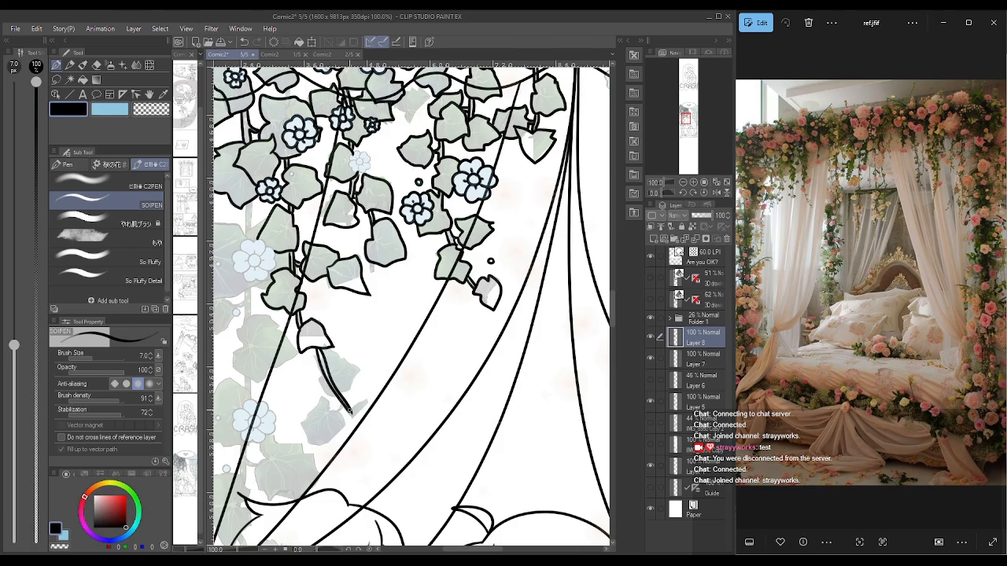
{"action": "key", "text": "ctrl+z"}
{"action": "mouse_move", "coordinate": [317, 347]}
{"action": "left_mouse_down"}
{"action": "mouse_move", "coordinate": [322, 367]}
{"action": "mouse_move", "coordinate": [355, 365]}
{"action": "left_mouse_up"}
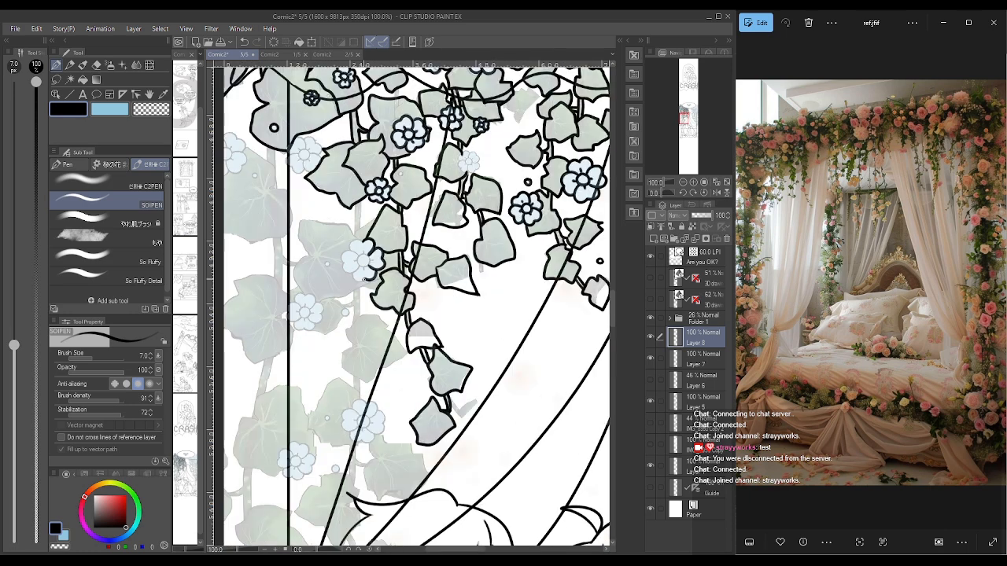
- Ink the two blue flowers halfway down the left vines and the ivy leaves surrounding them
{"action": "mouse_move", "coordinate": [364, 279]}
{"action": "left_mouse_down"}
{"action": "mouse_move", "coordinate": [343, 254]}
{"action": "mouse_move", "coordinate": [353, 249]}
{"action": "left_mouse_up"}
{"action": "key", "text": "ctrl+z"}
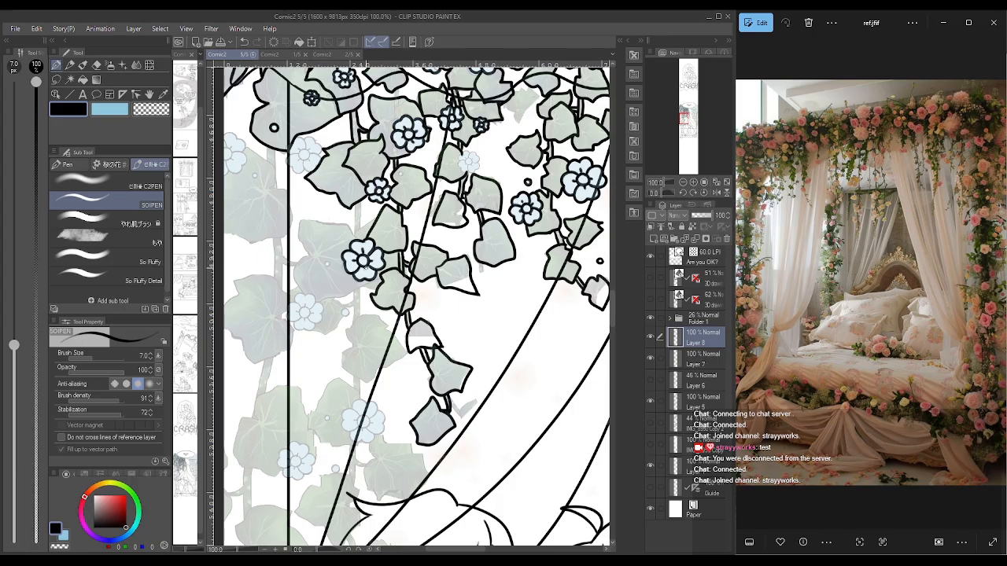
{"action": "left_click_drag", "start_coordinate": [356, 206], "coordinate": [354, 235]}
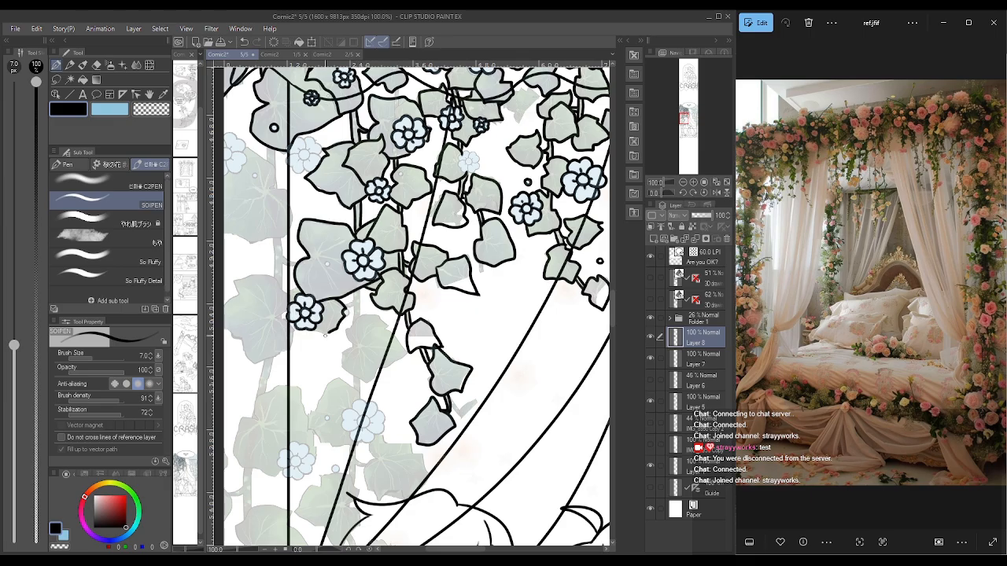
{"action": "left_click_drag", "start_coordinate": [325, 336], "coordinate": [313, 330]}
{"action": "left_click_drag", "start_coordinate": [345, 310], "coordinate": [347, 312]}
{"action": "left_click_drag", "start_coordinate": [346, 311], "coordinate": [347, 313]}
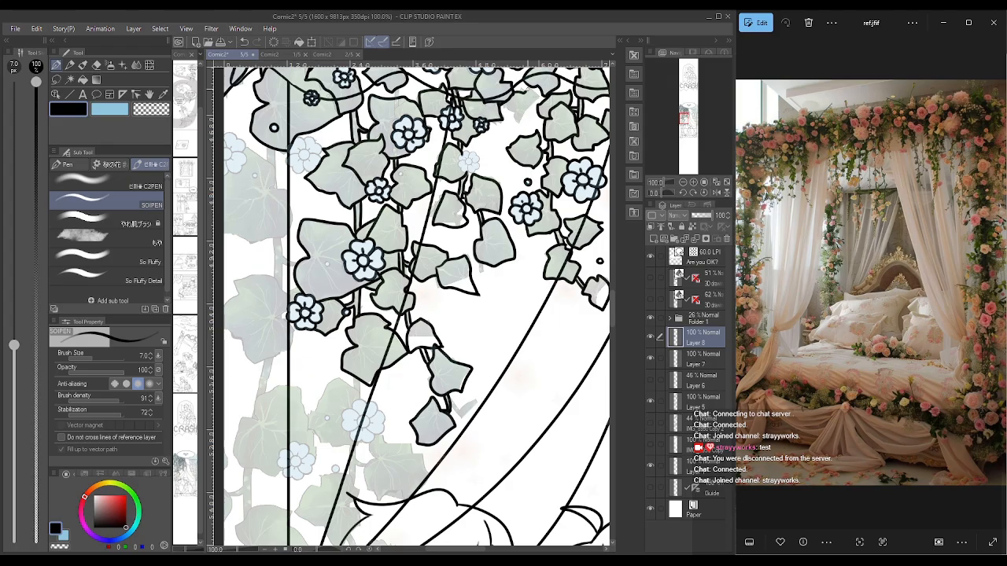
- Ink the skipped small flower on the inner vine and the skipped flower beside the left bedpost line
{"action": "left_click_drag", "start_coordinate": [506, 103], "coordinate": [526, 124]}
{"action": "left_click_drag", "start_coordinate": [466, 160], "coordinate": [474, 168]}
{"action": "left_click_drag", "start_coordinate": [302, 152], "coordinate": [310, 159]}
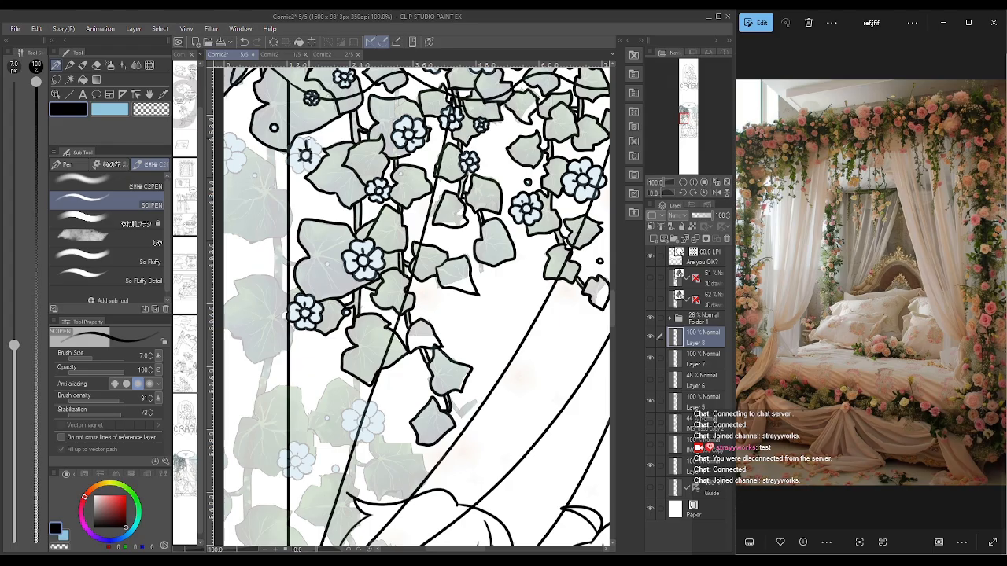
{"action": "mouse_move", "coordinate": [308, 138]}
{"action": "left_mouse_down"}
{"action": "mouse_move", "coordinate": [322, 157]}
{"action": "mouse_move", "coordinate": [310, 173]}
{"action": "left_mouse_up"}
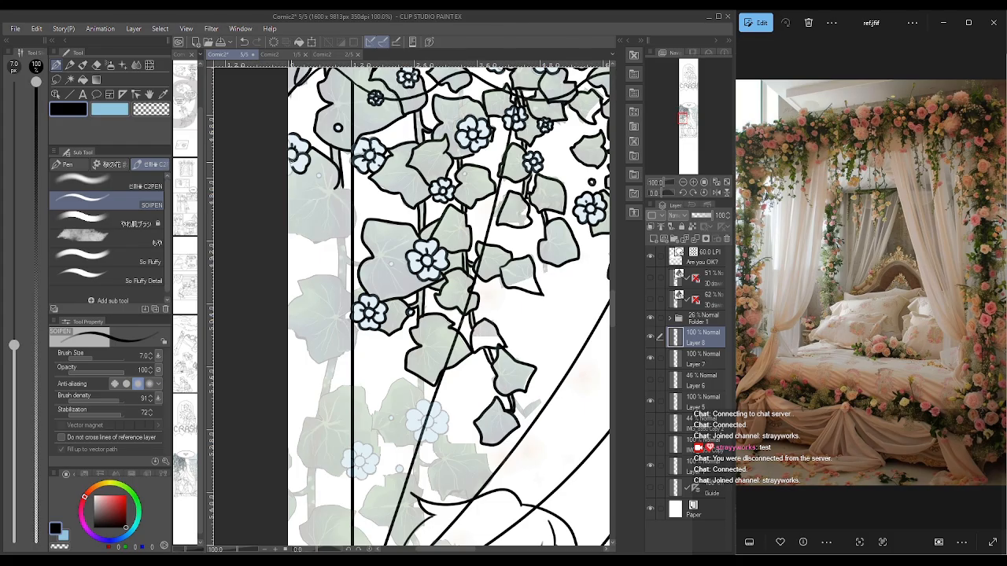
- Ink the large ivy leaves and stem sections down the leftmost vine along the page edge
{"action": "left_click_drag", "start_coordinate": [292, 159], "coordinate": [287, 174]}
{"action": "left_click_drag", "start_coordinate": [339, 186], "coordinate": [289, 235]}
{"action": "left_click_drag", "start_coordinate": [340, 240], "coordinate": [341, 275]}
{"action": "left_click_drag", "start_coordinate": [345, 277], "coordinate": [289, 312]}
{"action": "left_click_drag", "start_coordinate": [289, 315], "coordinate": [351, 357]}
{"action": "left_click_drag", "start_coordinate": [329, 364], "coordinate": [316, 416]}
{"action": "left_click_drag", "start_coordinate": [324, 391], "coordinate": [347, 476]}
{"action": "left_click_drag", "start_coordinate": [365, 390], "coordinate": [378, 455]}
{"action": "left_click_drag", "start_coordinate": [403, 379], "coordinate": [413, 443]}
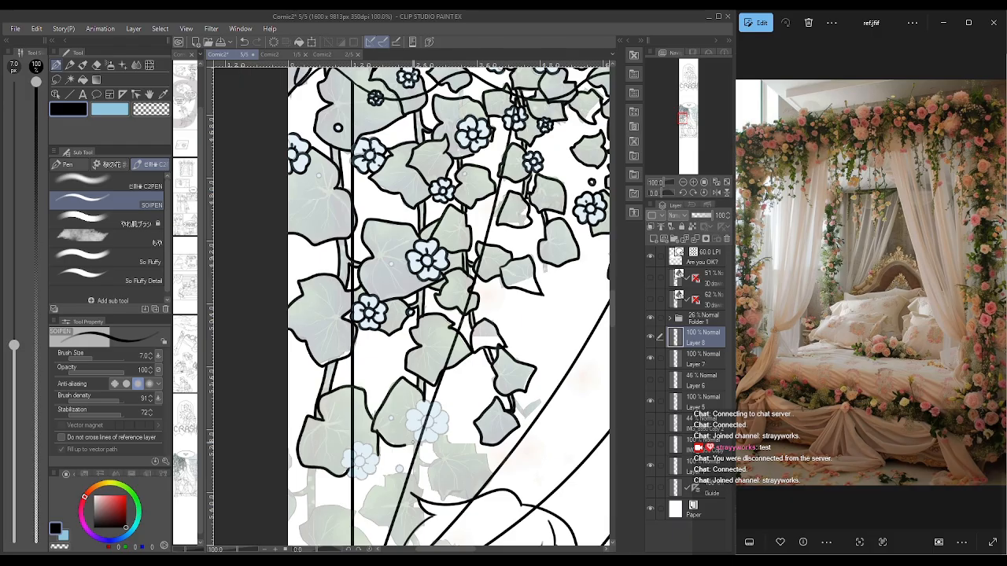
- Ink the centres and petals of the two lowest blue flowers on the left vines
{"action": "mouse_move", "coordinate": [421, 410]}
{"action": "left_mouse_down"}
{"action": "mouse_move", "coordinate": [412, 445]}
{"action": "mouse_move", "coordinate": [423, 432]}
{"action": "left_mouse_up"}
{"action": "left_click_drag", "start_coordinate": [422, 412], "coordinate": [435, 415]}
{"action": "left_click_drag", "start_coordinate": [435, 414], "coordinate": [434, 431]}
{"action": "left_click_drag", "start_coordinate": [433, 430], "coordinate": [419, 431]}
{"action": "left_click_drag", "start_coordinate": [427, 417], "coordinate": [428, 418]}
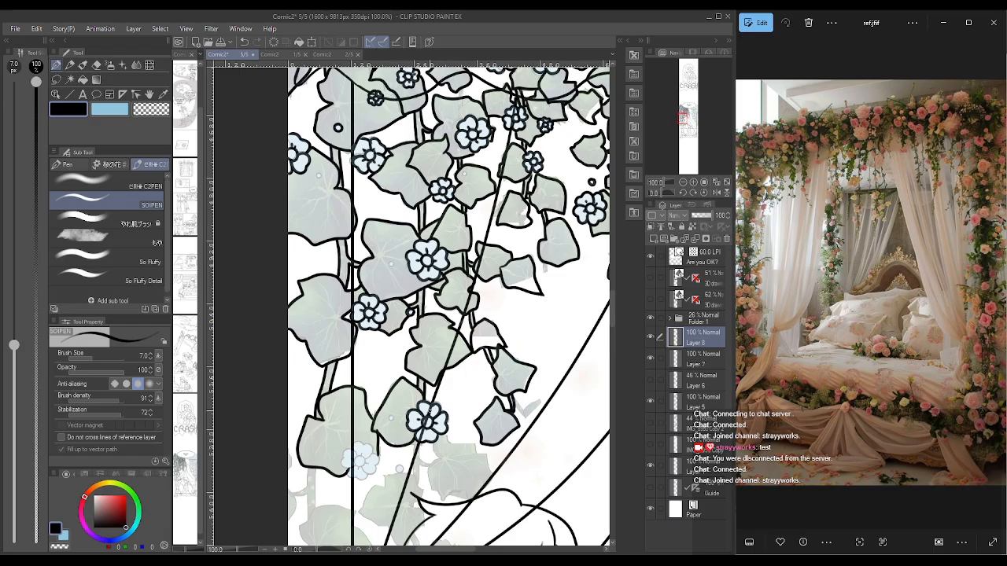
{"action": "left_click_drag", "start_coordinate": [354, 448], "coordinate": [361, 442]}
{"action": "left_click_drag", "start_coordinate": [351, 451], "coordinate": [367, 464]}
- Ink the remaining lower ivy leaves below the flowers, down to the first figure's hair
{"action": "left_click_drag", "start_coordinate": [421, 508], "coordinate": [375, 371]}
{"action": "left_click_drag", "start_coordinate": [371, 337], "coordinate": [375, 370]}
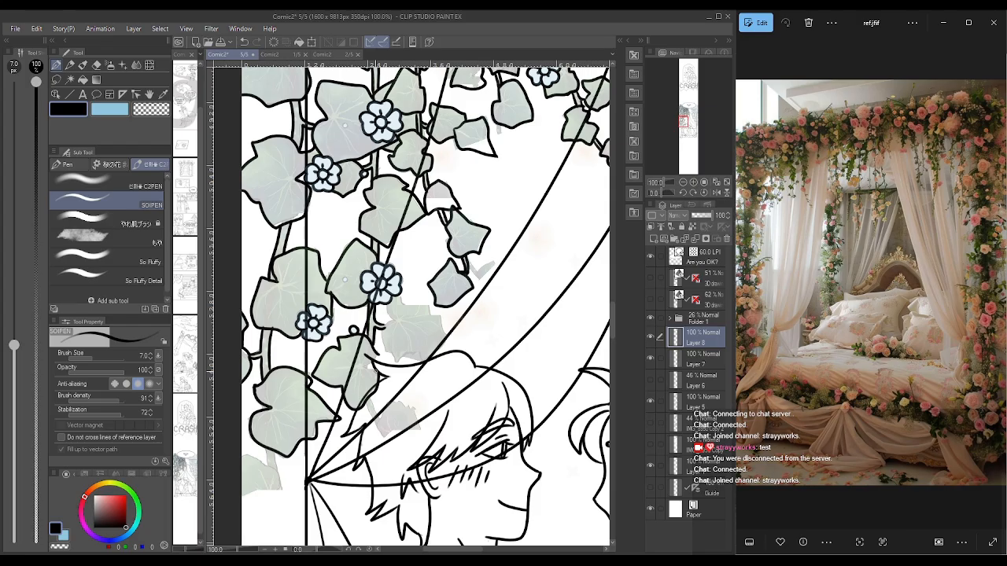
{"action": "mouse_move", "coordinate": [385, 311]}
{"action": "left_mouse_down"}
{"action": "mouse_move", "coordinate": [385, 326]}
{"action": "mouse_move", "coordinate": [427, 304]}
{"action": "left_mouse_up"}
{"action": "left_click_drag", "start_coordinate": [432, 305], "coordinate": [454, 338]}
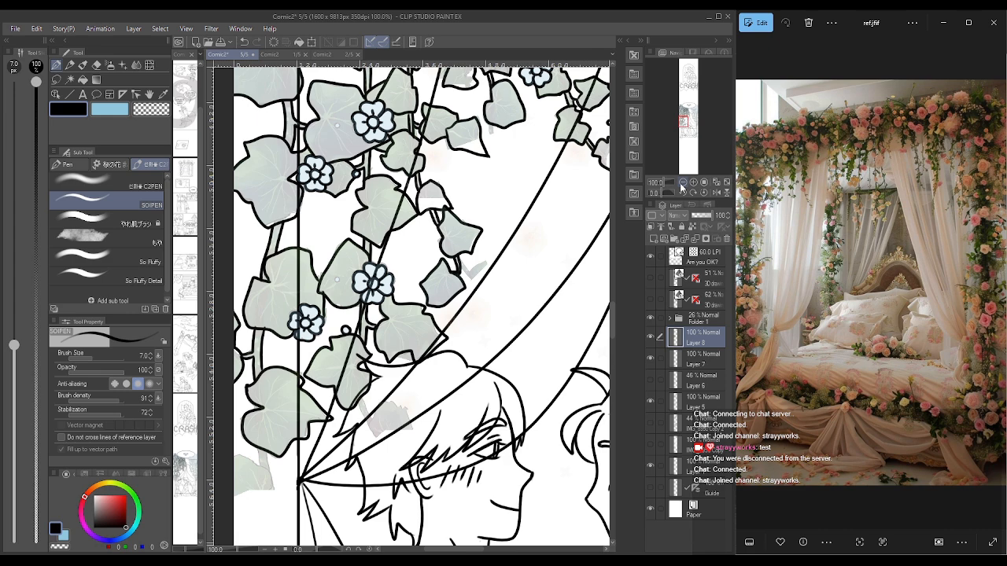
- Ink the left and right stepped neck-and-shoulder outlines over the rough sketch in the panel below the bed scene
{"action": "left_click", "coordinate": [681, 185]}
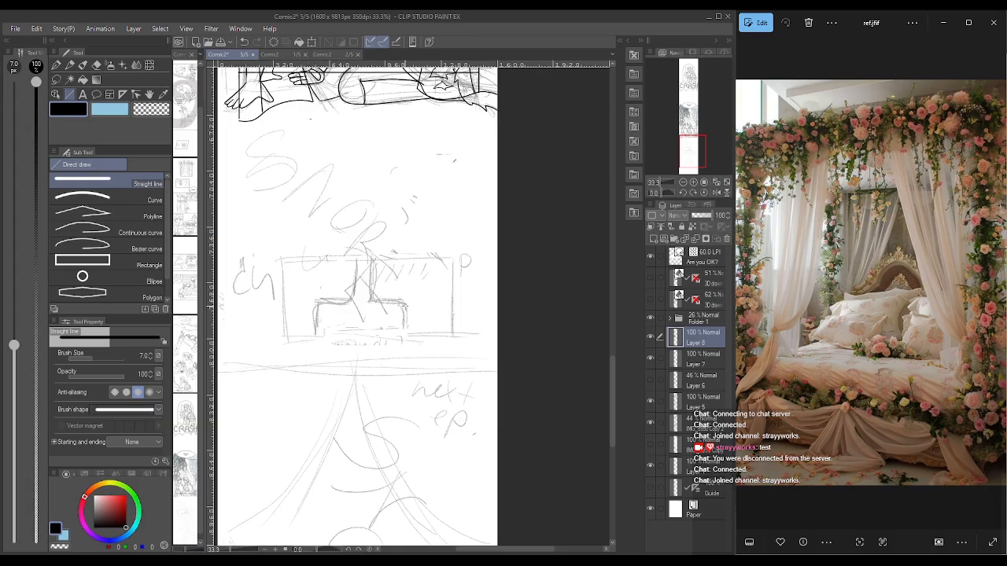
{"action": "key", "text": "p"}
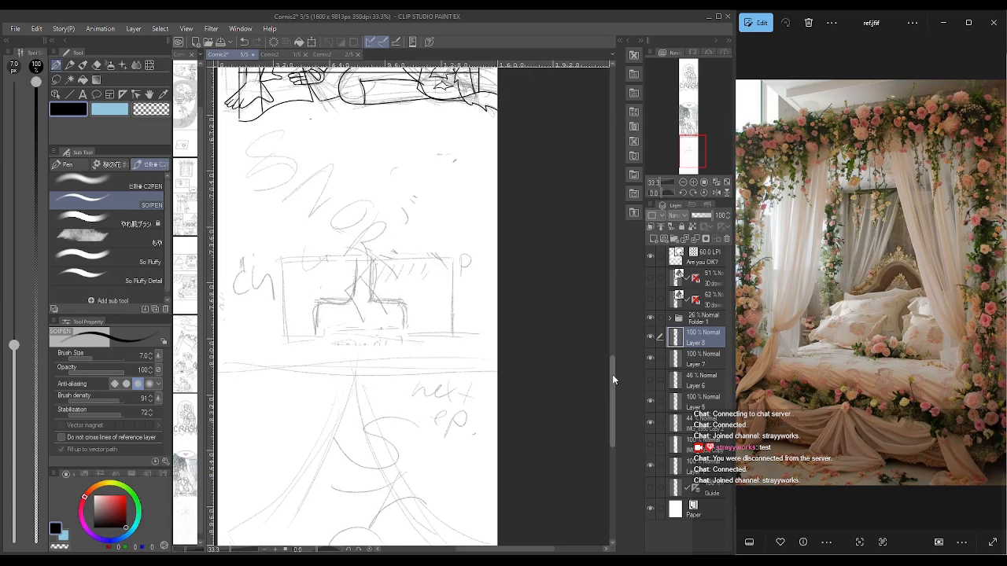
{"action": "left_click_drag", "start_coordinate": [612, 374], "coordinate": [593, 272]}
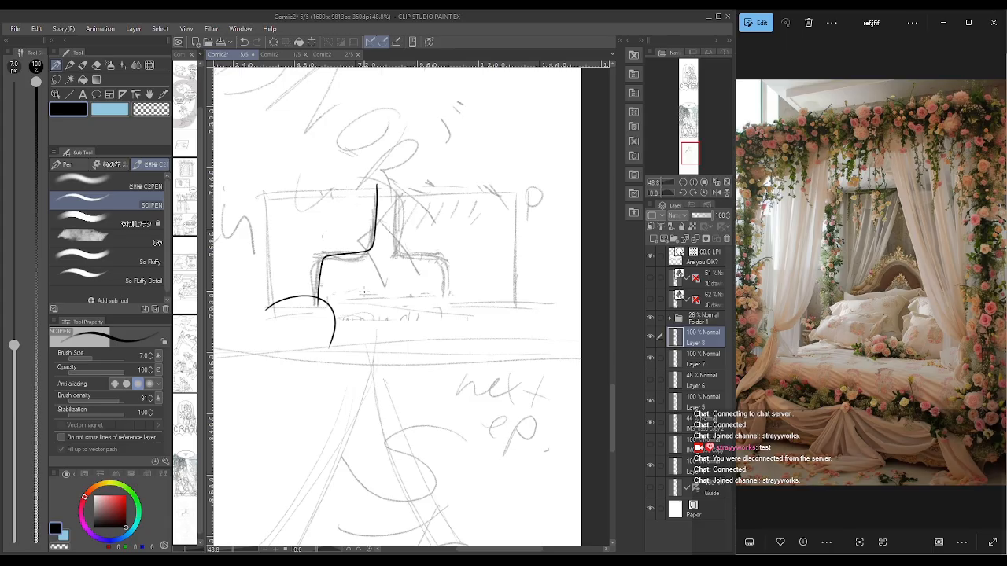
{"action": "key", "text": "ctrl+z"}
{"action": "left_click_drag", "start_coordinate": [267, 284], "coordinate": [313, 362]}
{"action": "key", "text": "ctrl+z"}
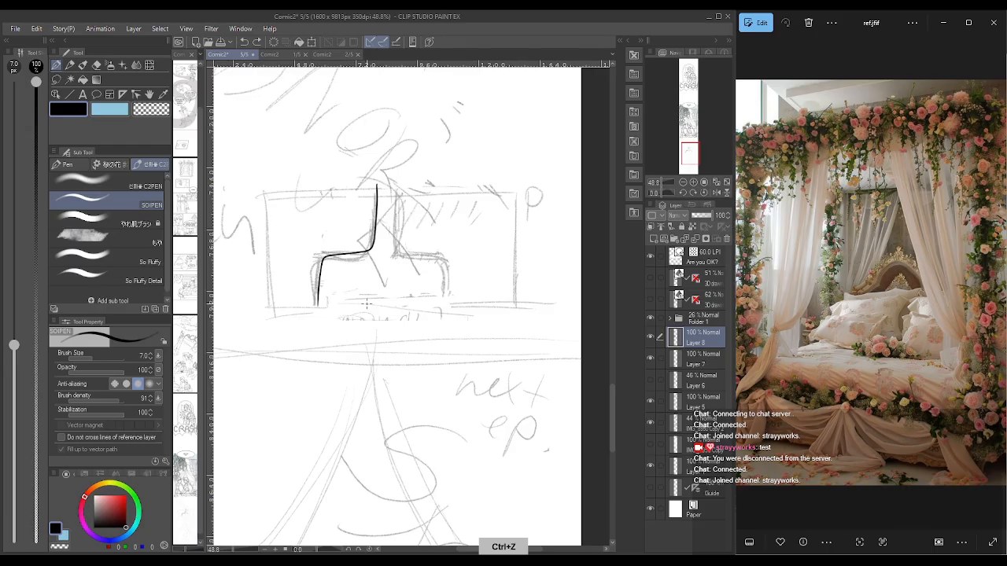
{"action": "left_click_drag", "start_coordinate": [421, 187], "coordinate": [481, 306]}
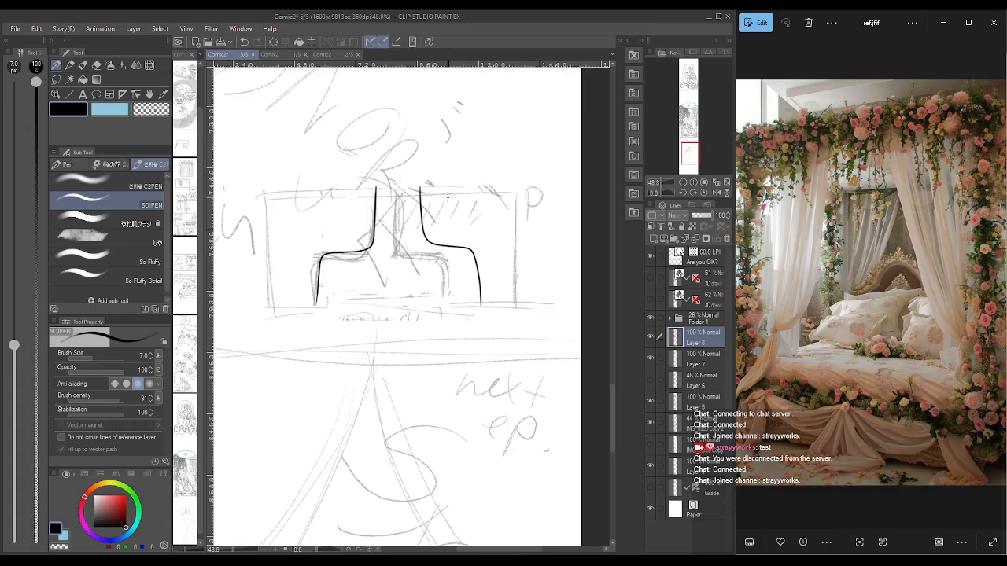
- Ink a row of diagonal hatching strokes beside the right neck outline and touch up the left shoulder curve
{"action": "left_click_drag", "start_coordinate": [453, 182], "coordinate": [435, 219]}
{"action": "left_click_drag", "start_coordinate": [471, 182], "coordinate": [451, 222]}
{"action": "left_click_drag", "start_coordinate": [493, 184], "coordinate": [472, 223]}
{"action": "left_click_drag", "start_coordinate": [512, 186], "coordinate": [491, 221]}
{"action": "left_click_drag", "start_coordinate": [521, 195], "coordinate": [512, 208]}
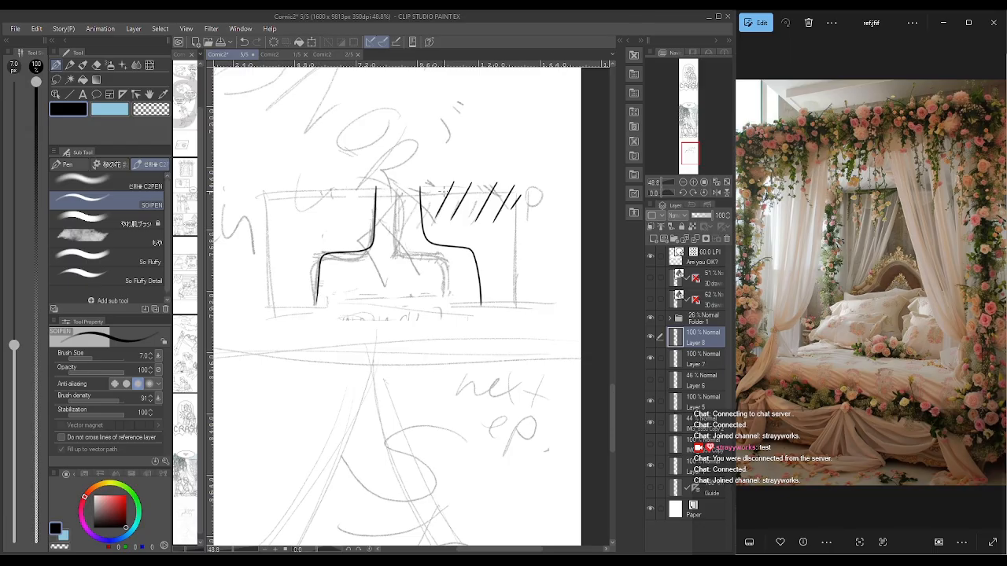
{"action": "left_click_drag", "start_coordinate": [445, 186], "coordinate": [431, 204]}
{"action": "left_click_drag", "start_coordinate": [328, 254], "coordinate": [321, 288]}
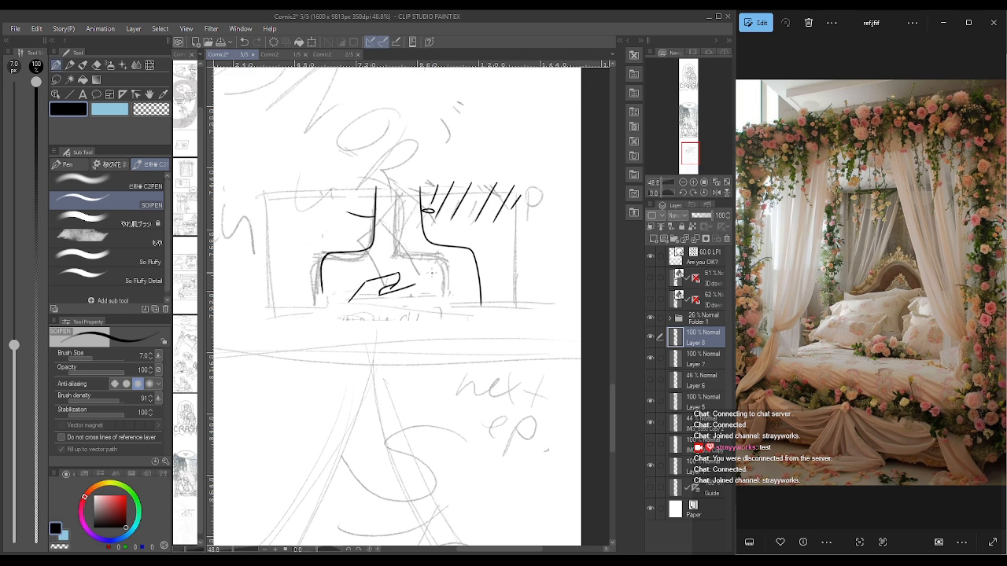
- Undo the last hand strokes and redraw the hand's upper edge, thumb and fingers in the panel below the bed scene
{"action": "key", "text": "ctrl+z"}
{"action": "key", "text": "ctrl+z"}
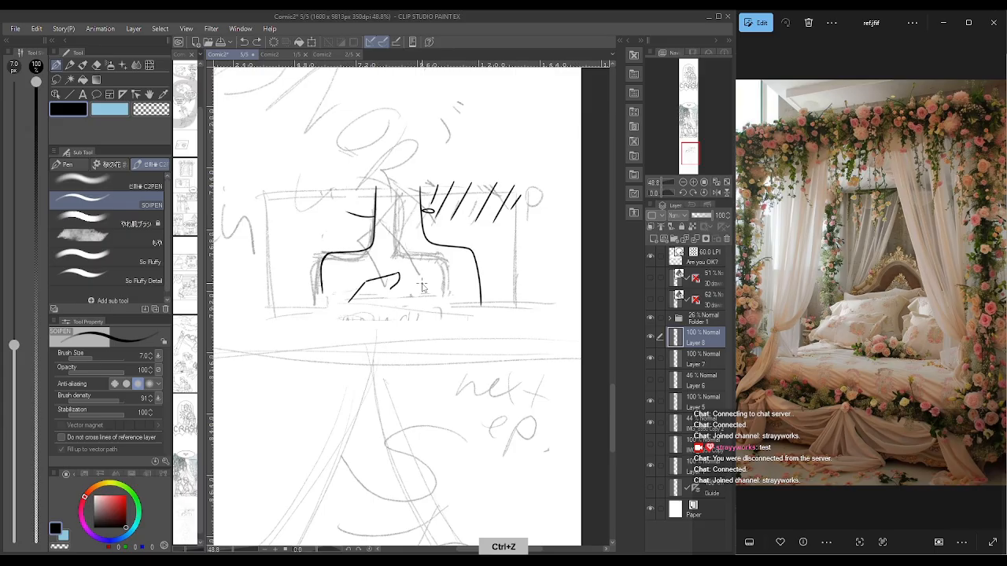
{"action": "left_click_drag", "start_coordinate": [348, 301], "coordinate": [410, 281]}
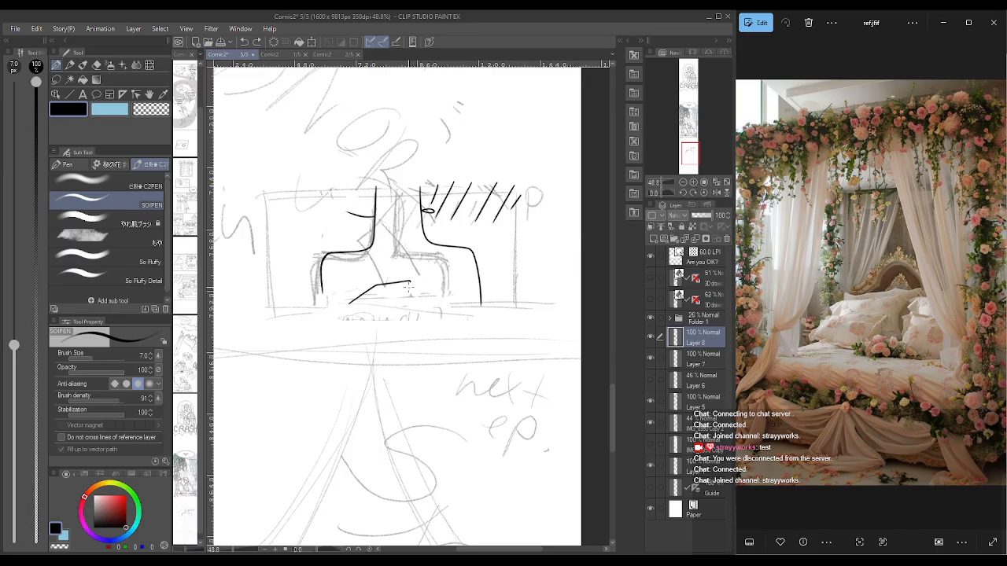
{"action": "left_click_drag", "start_coordinate": [408, 288], "coordinate": [439, 277]}
{"action": "mouse_move", "coordinate": [438, 277]}
{"action": "left_mouse_down"}
{"action": "mouse_move", "coordinate": [439, 306]}
{"action": "mouse_move", "coordinate": [419, 318]}
{"action": "left_mouse_up"}
- Ink the right arm's lower edge and its sleeve cuff beside the right shoulder outline
{"action": "left_click_drag", "start_coordinate": [442, 333], "coordinate": [516, 280]}
{"action": "left_click_drag", "start_coordinate": [469, 261], "coordinate": [517, 255]}
{"action": "left_click_drag", "start_coordinate": [469, 261], "coordinate": [477, 302]}
- Ink the left wrist, the curve under the hands and the left sleeve lines, and add another finger stroke
{"action": "left_click_drag", "start_coordinate": [371, 287], "coordinate": [326, 328]}
{"action": "left_click_drag", "start_coordinate": [328, 315], "coordinate": [407, 330]}
{"action": "left_click_drag", "start_coordinate": [322, 291], "coordinate": [356, 339]}
{"action": "left_click_drag", "start_coordinate": [267, 286], "coordinate": [324, 294]}
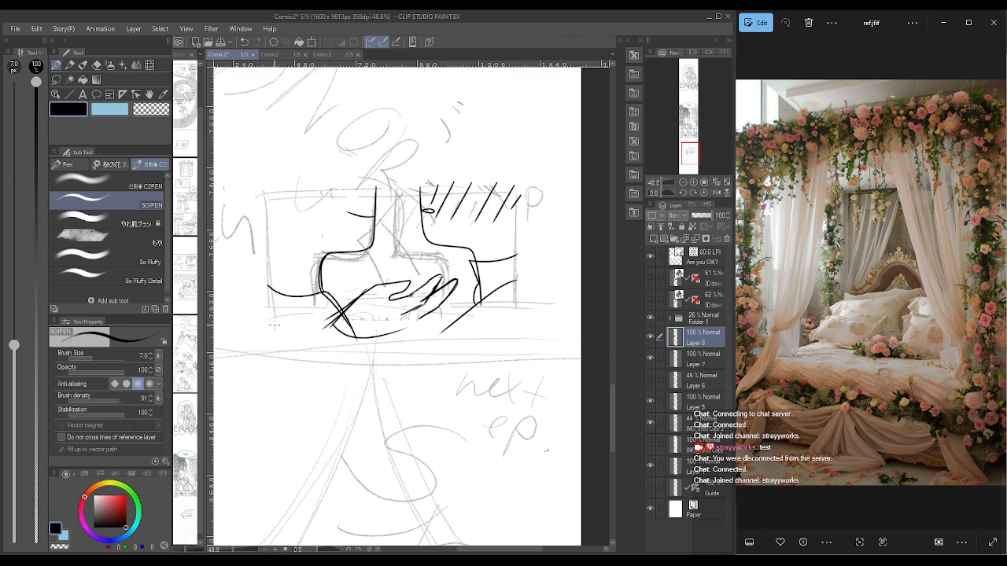
{"action": "left_click_drag", "start_coordinate": [413, 326], "coordinate": [439, 308]}
{"action": "left_click_drag", "start_coordinate": [272, 252], "coordinate": [307, 289]}
- Erase the overlapping line where the left wrist crosses the hand
{"action": "key", "text": "e"}
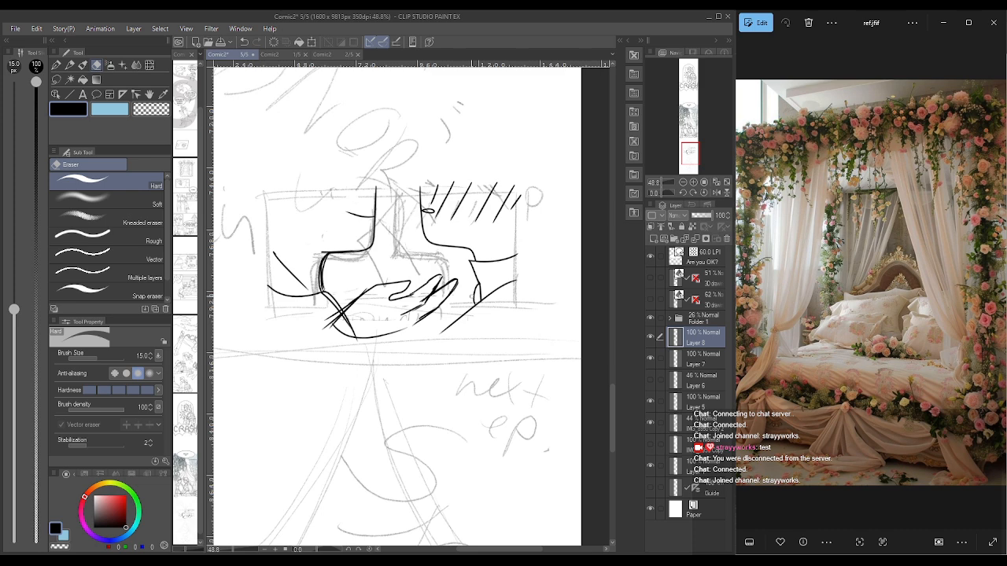
{"action": "left_click_drag", "start_coordinate": [327, 318], "coordinate": [365, 291]}
{"action": "key", "text": "p"}
- Undo the rough hand strokes and redraw the fingers and the right hand's lower edge with cleaner lines
{"action": "scroll", "coordinate": [413, 299], "scroll_direction": "up", "scroll_amount": 2}
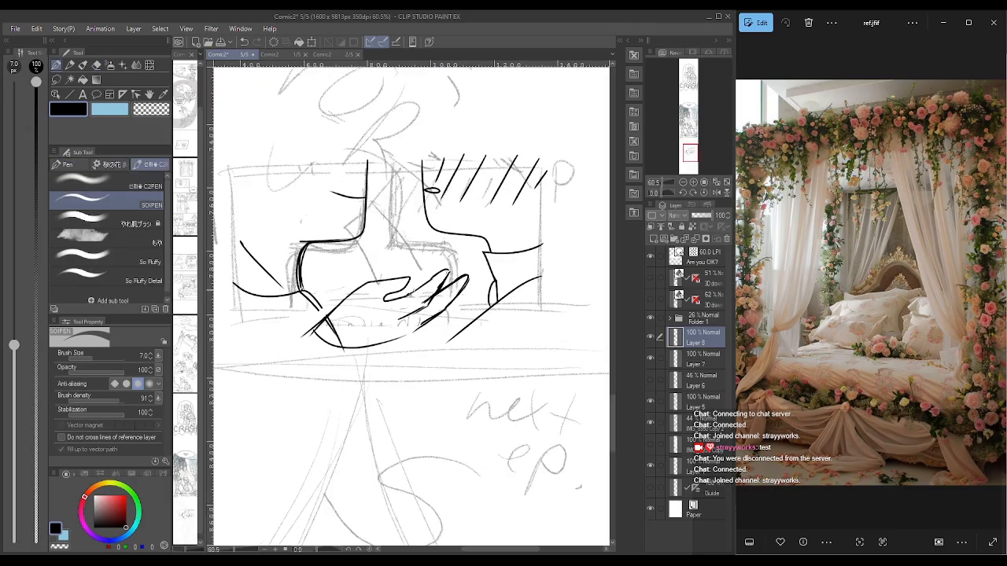
{"action": "left_click_drag", "start_coordinate": [409, 292], "coordinate": [446, 269]}
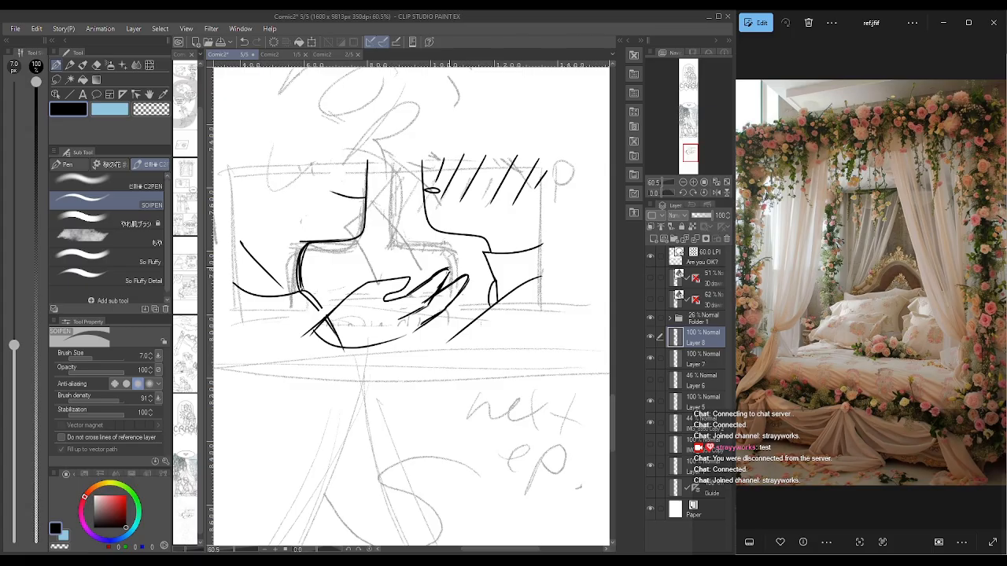
{"action": "key", "text": "ctrl+z"}
{"action": "key", "text": "ctrl+z"}
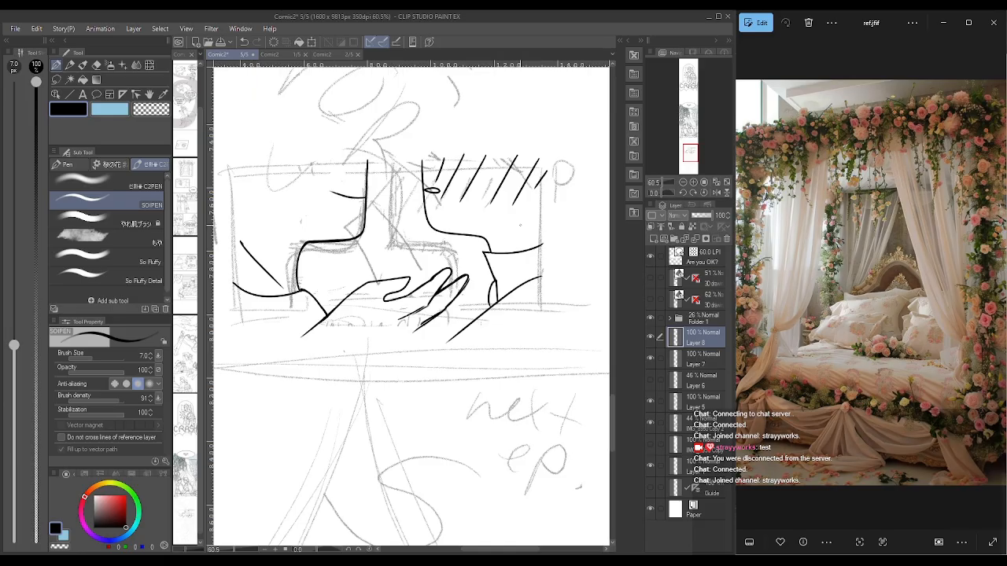
{"action": "left_click_drag", "start_coordinate": [468, 275], "coordinate": [463, 293]}
{"action": "left_click_drag", "start_coordinate": [470, 288], "coordinate": [410, 344]}
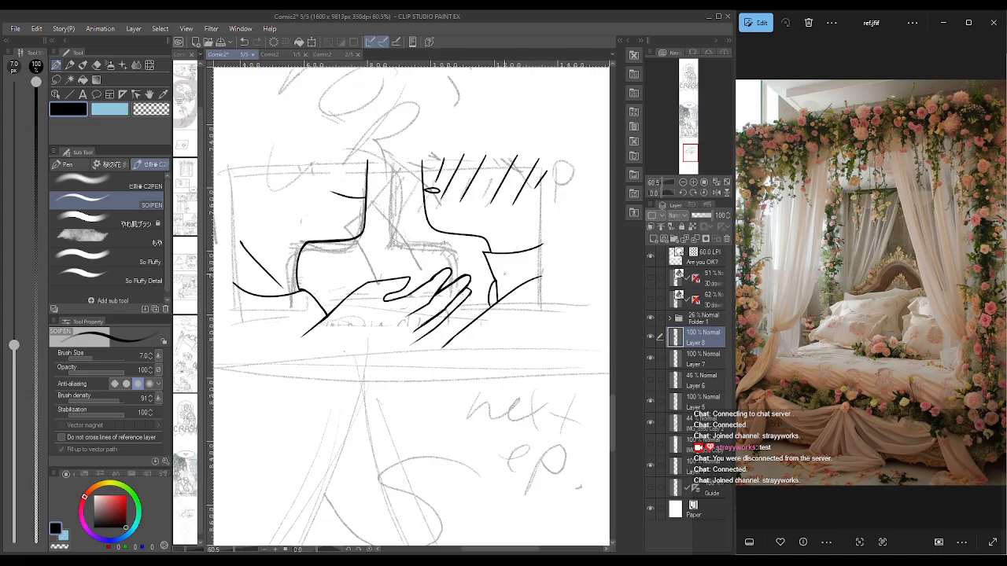
- Duplicate Layer 8, flip the copy horizontally and shift it so the inked ivy covers the bed's right side
{"action": "scroll", "coordinate": [504, 273], "scroll_direction": "down", "scroll_amount": 2}
{"action": "left_click", "coordinate": [693, 118]}
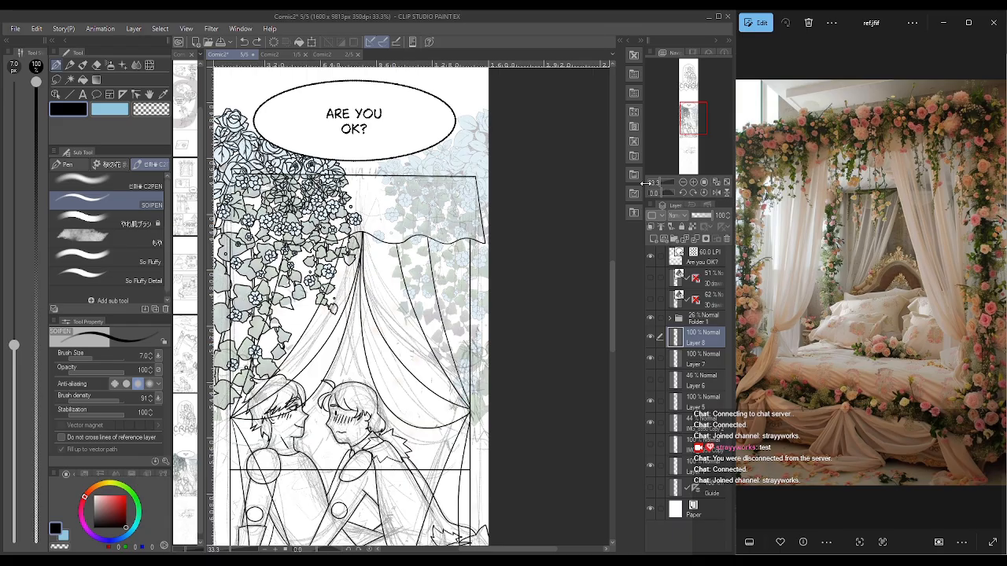
{"action": "left_click", "coordinate": [36, 29]}
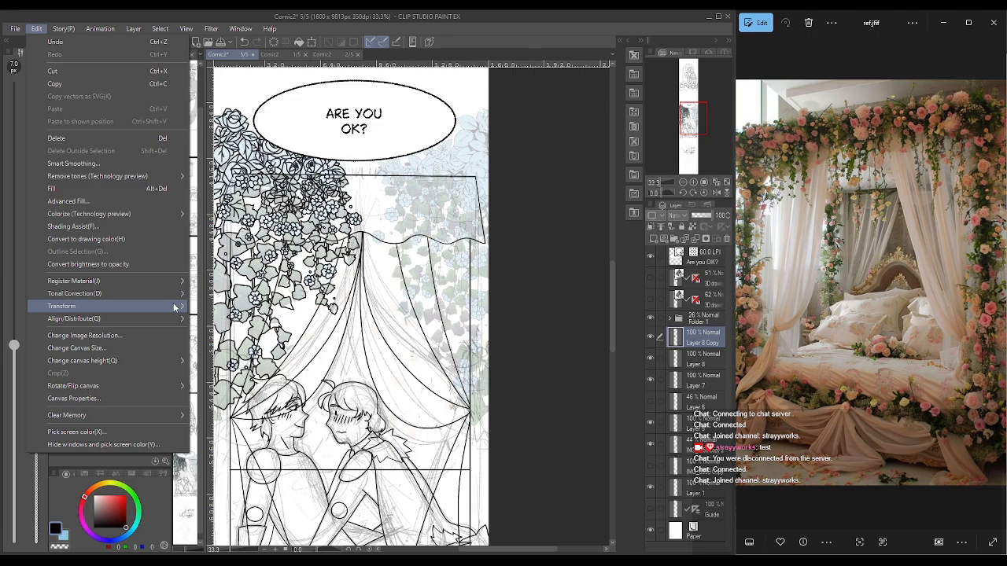
{"action": "left_click", "coordinate": [224, 397]}
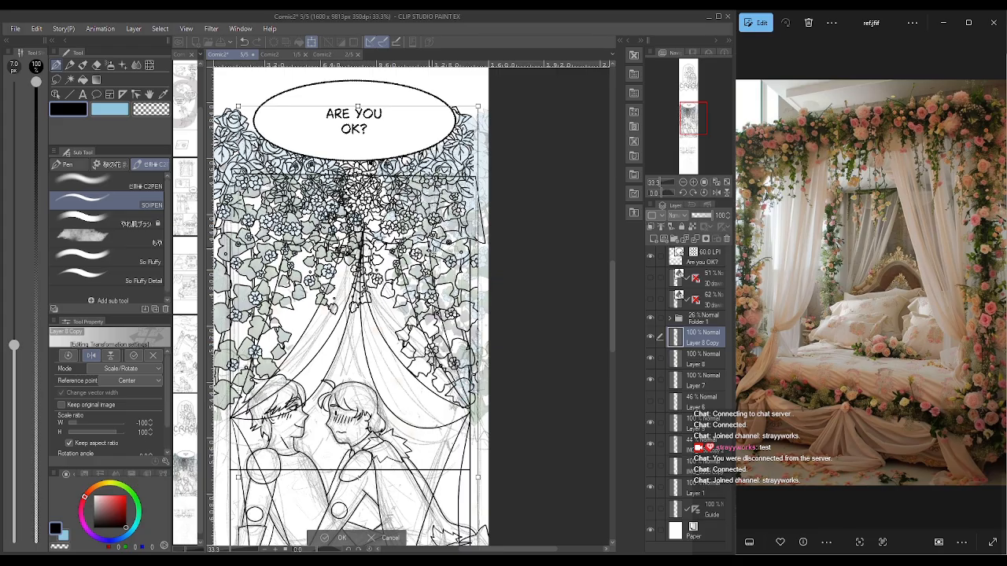
{"action": "left_click_drag", "start_coordinate": [358, 476], "coordinate": [400, 472]}
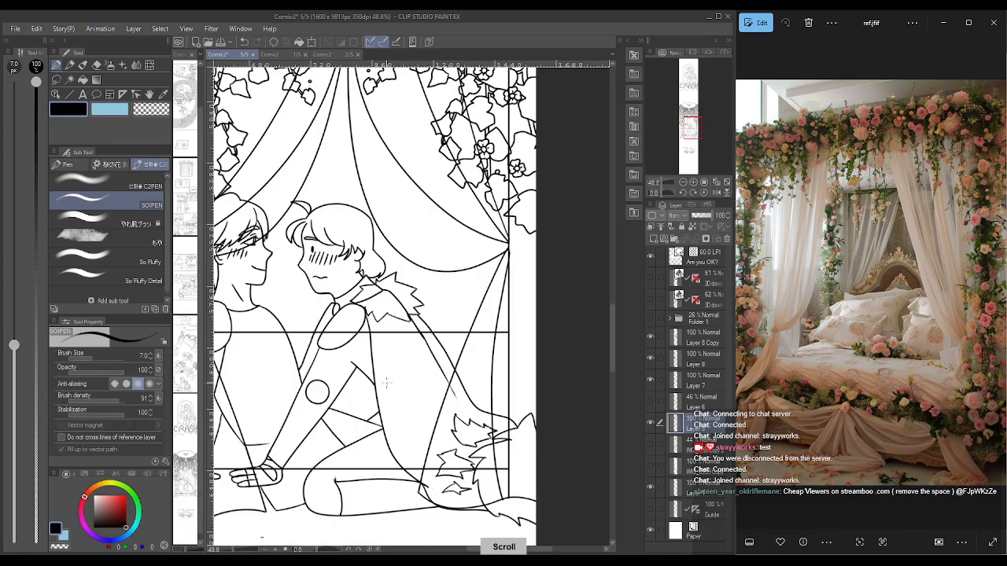
- Erase the mirrored hands and hatching from the copy of Layer 8, keeping the original hands drawing
{"action": "scroll", "coordinate": [386, 383], "scroll_direction": "down", "scroll_amount": 3}
{"action": "scroll", "coordinate": [386, 383], "scroll_direction": "left", "scroll_amount": 3}
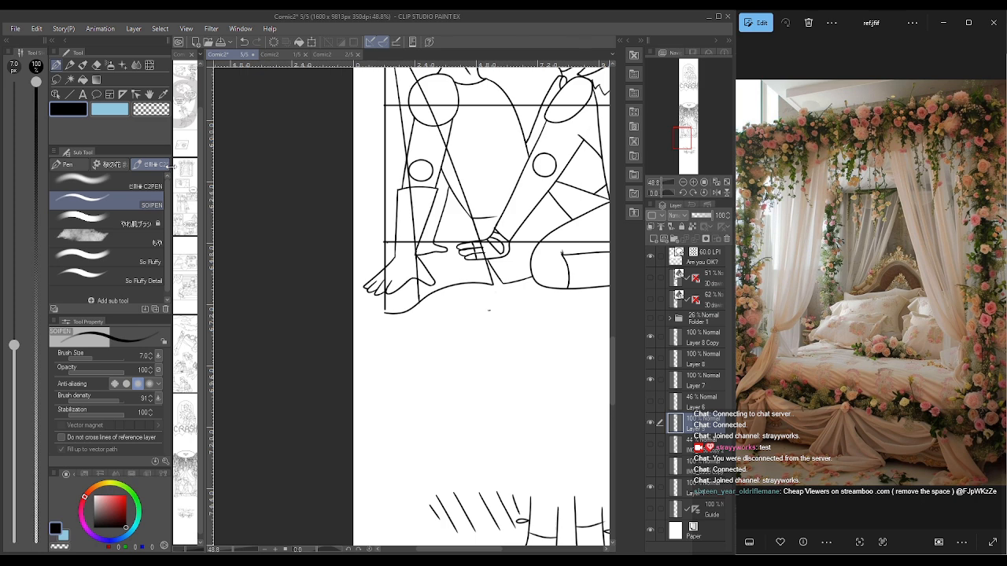
{"action": "scroll", "coordinate": [269, 169], "scroll_direction": "down", "scroll_amount": 2}
{"action": "left_click", "coordinate": [697, 338]}
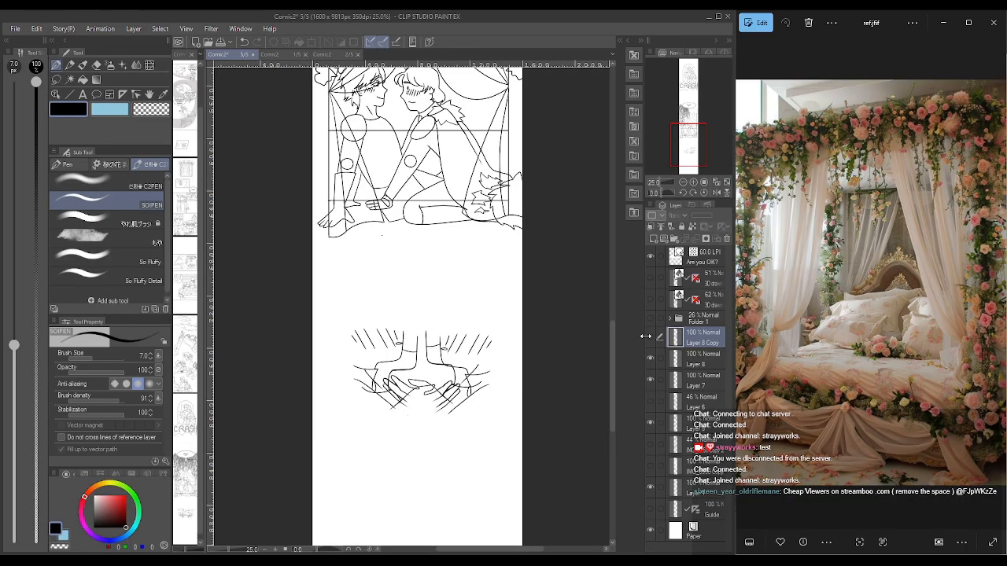
{"action": "left_click", "coordinate": [649, 337]}
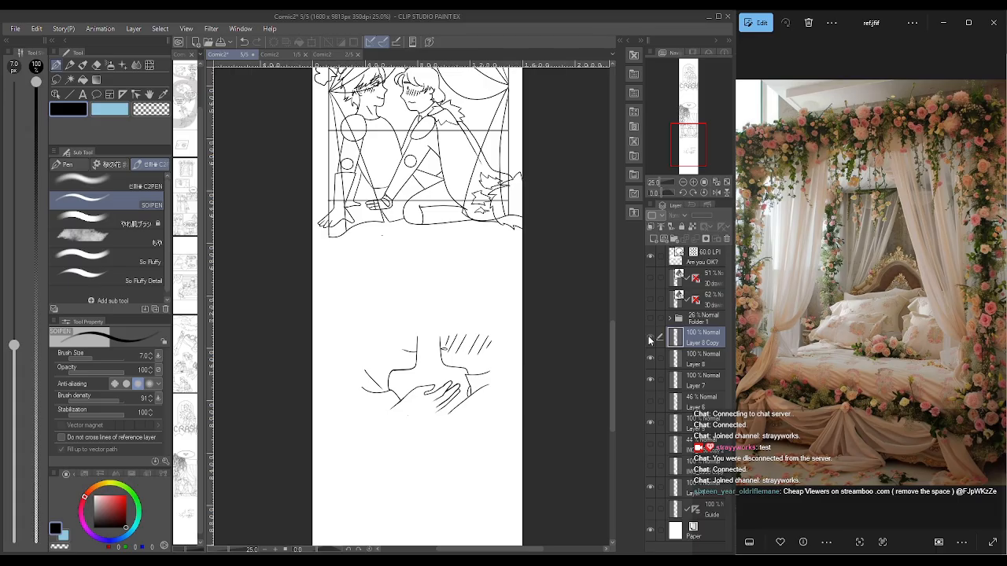
{"action": "key", "text": "e"}
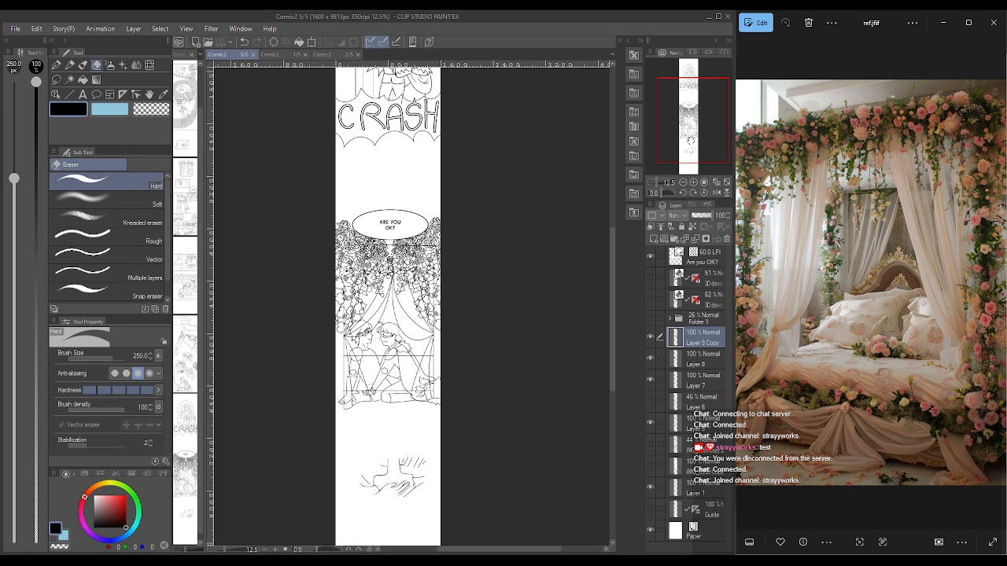
{"action": "left_click_drag", "start_coordinate": [199, 129], "coordinate": [194, 119]}
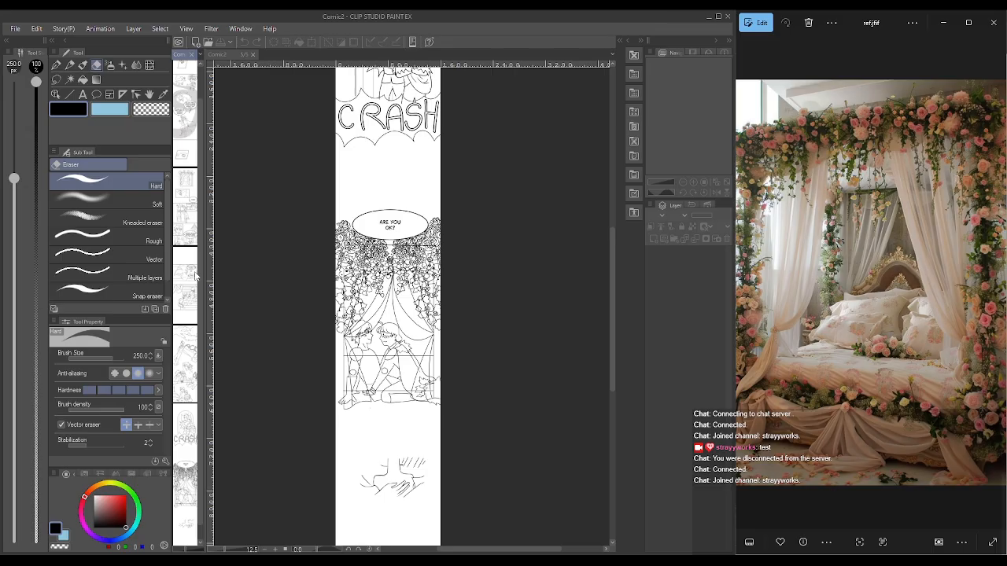
{"action": "scroll", "coordinate": [196, 274], "scroll_direction": "down", "scroll_amount": 1}
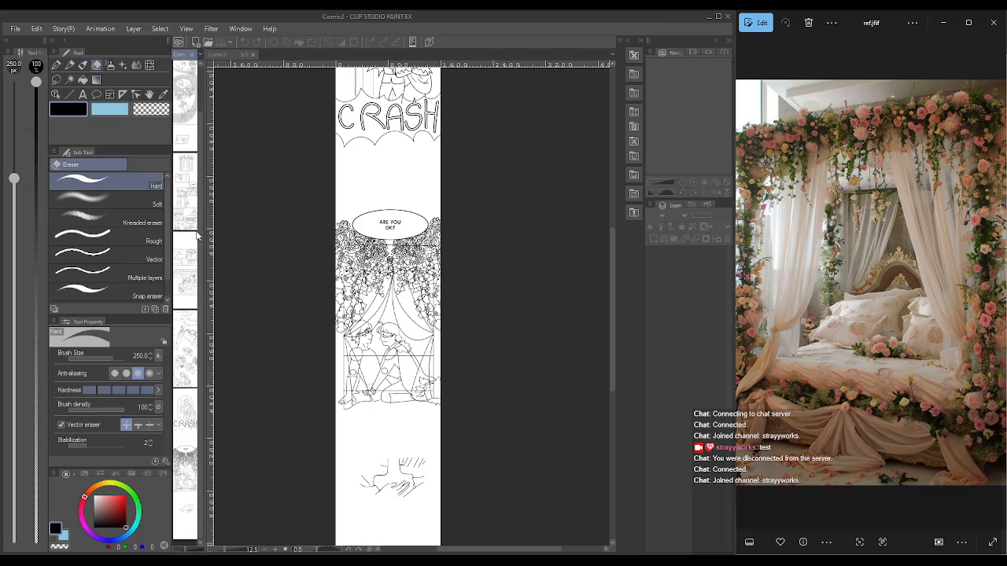